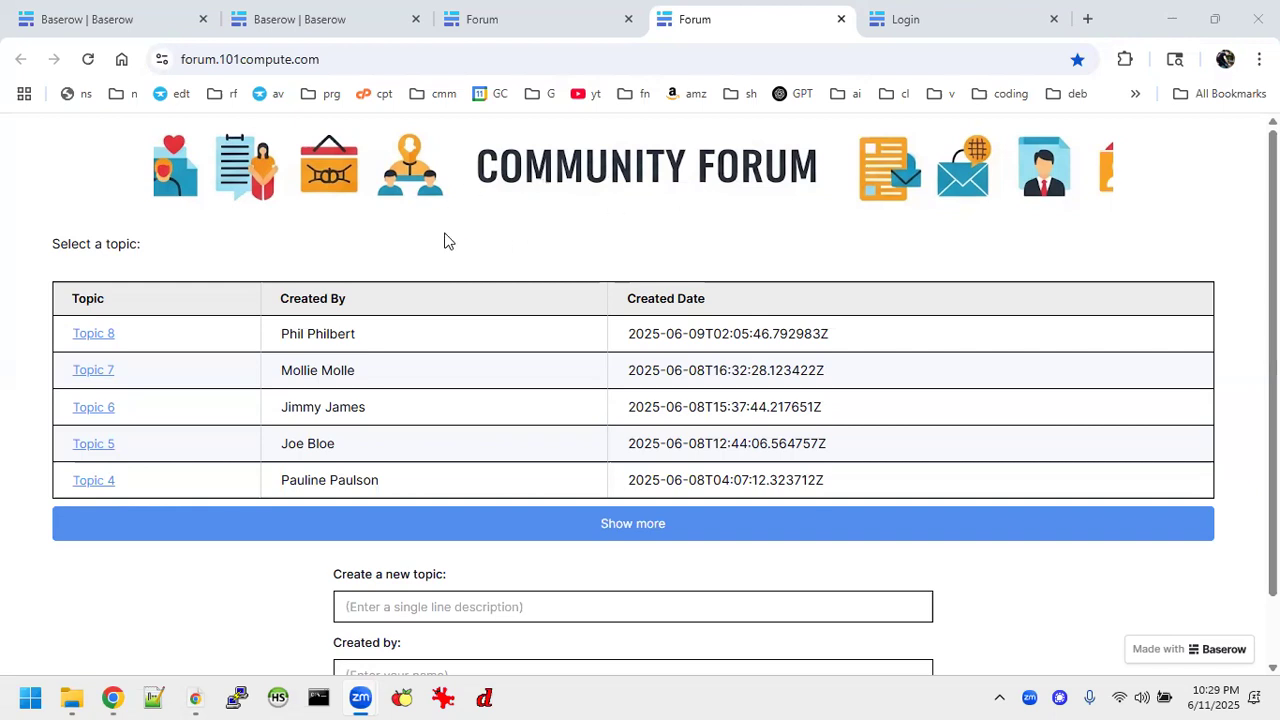
# Examine the forum's start page and expand the topic list to show all remaining topics.
pyautogui.scroll(-1, 627, 275)
pyautogui.scroll(1, 627, 275)
pyautogui.click(274, 522)
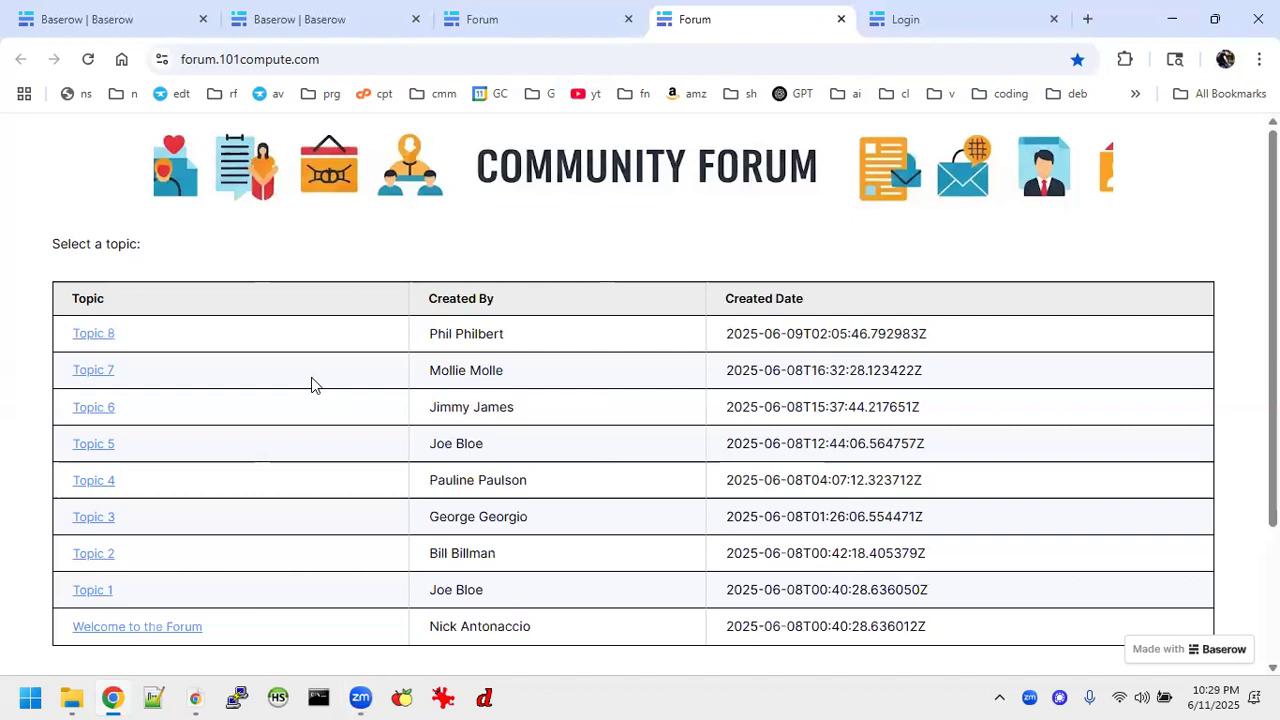
pyautogui.scroll(-2, 311, 385)
pyautogui.scroll(2, 311, 385)
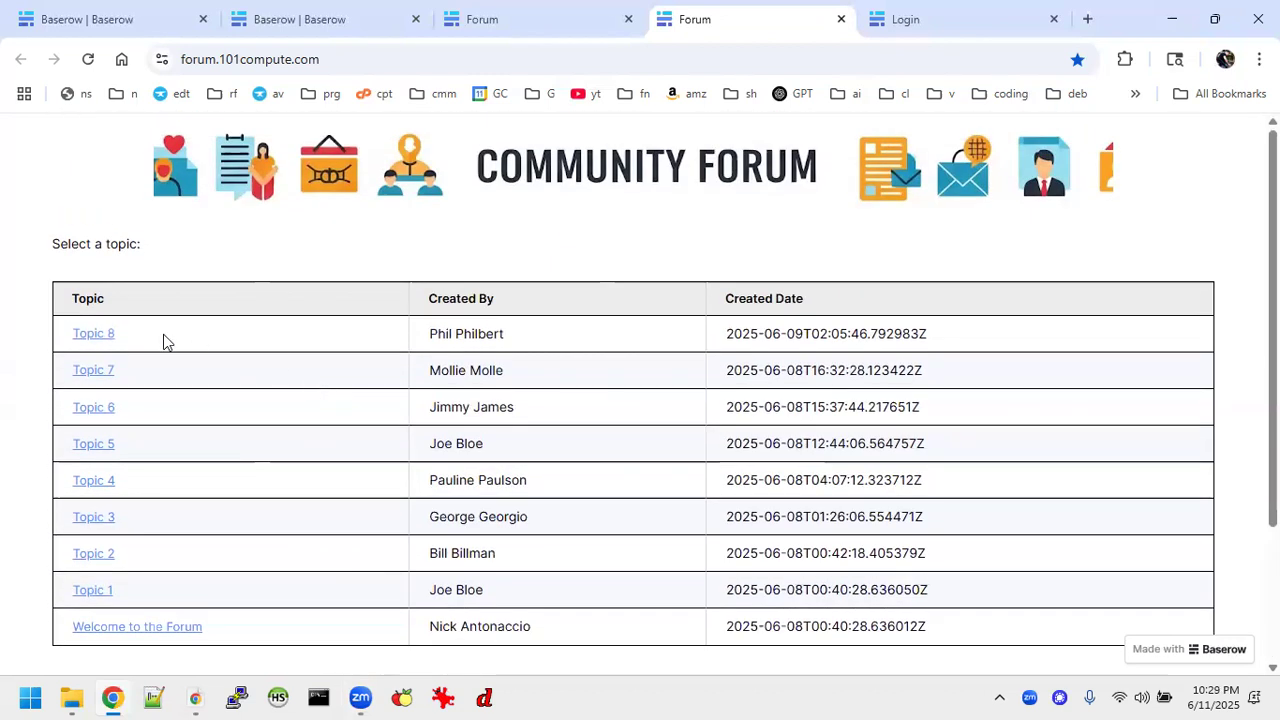
# Open Topic 8 and post the message "I like Topic 8!" with the poster's first name.
pyautogui.click(100, 333)
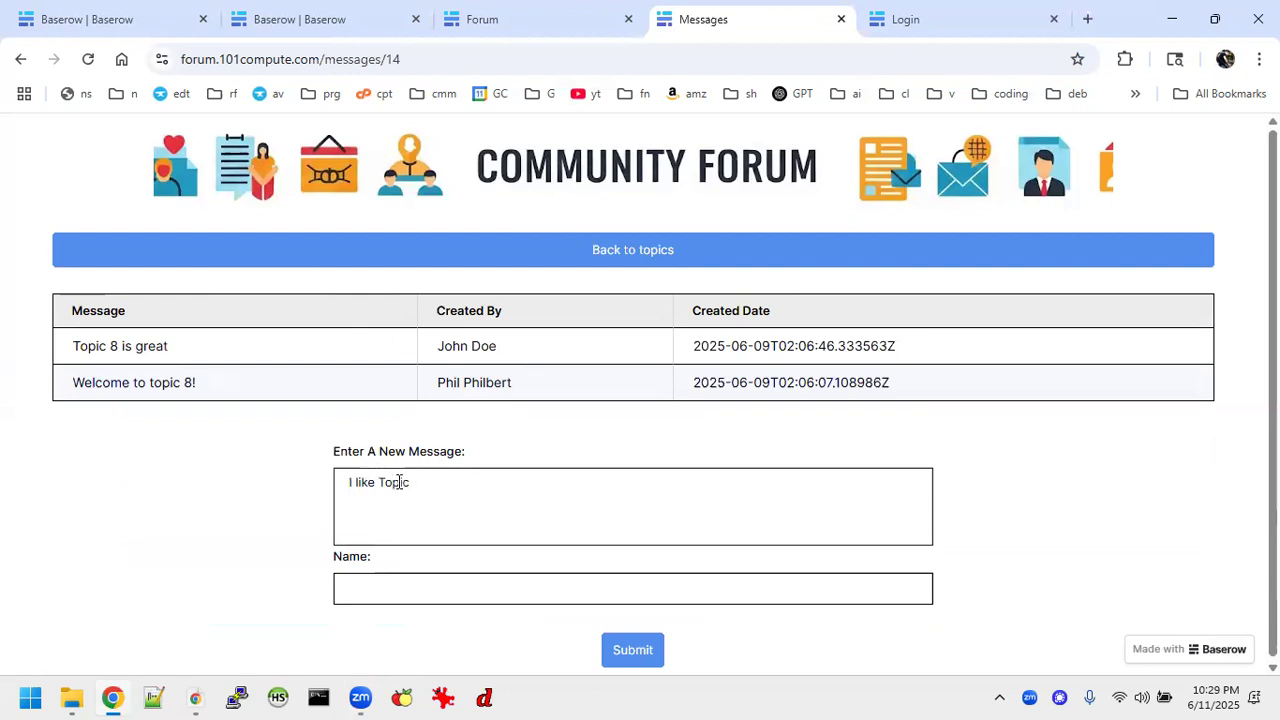
pyautogui.click(403, 596)
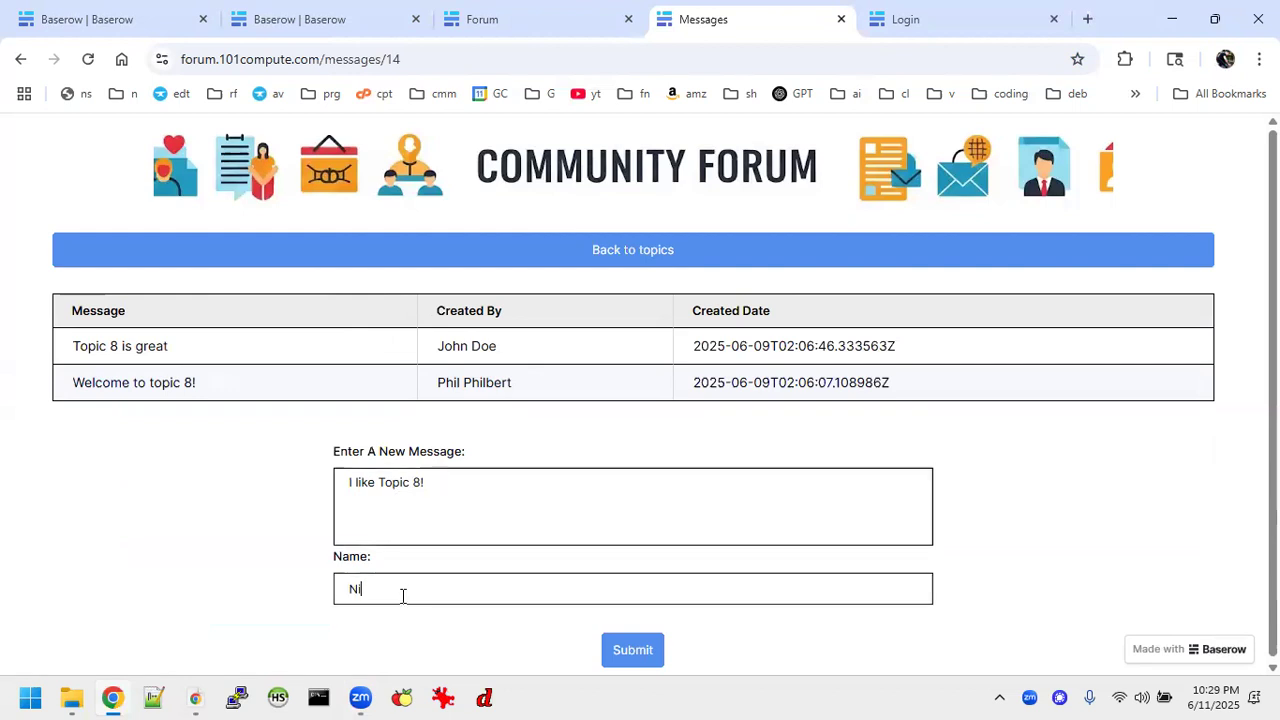
pyautogui.write('Nick')
pyautogui.click(630, 651)
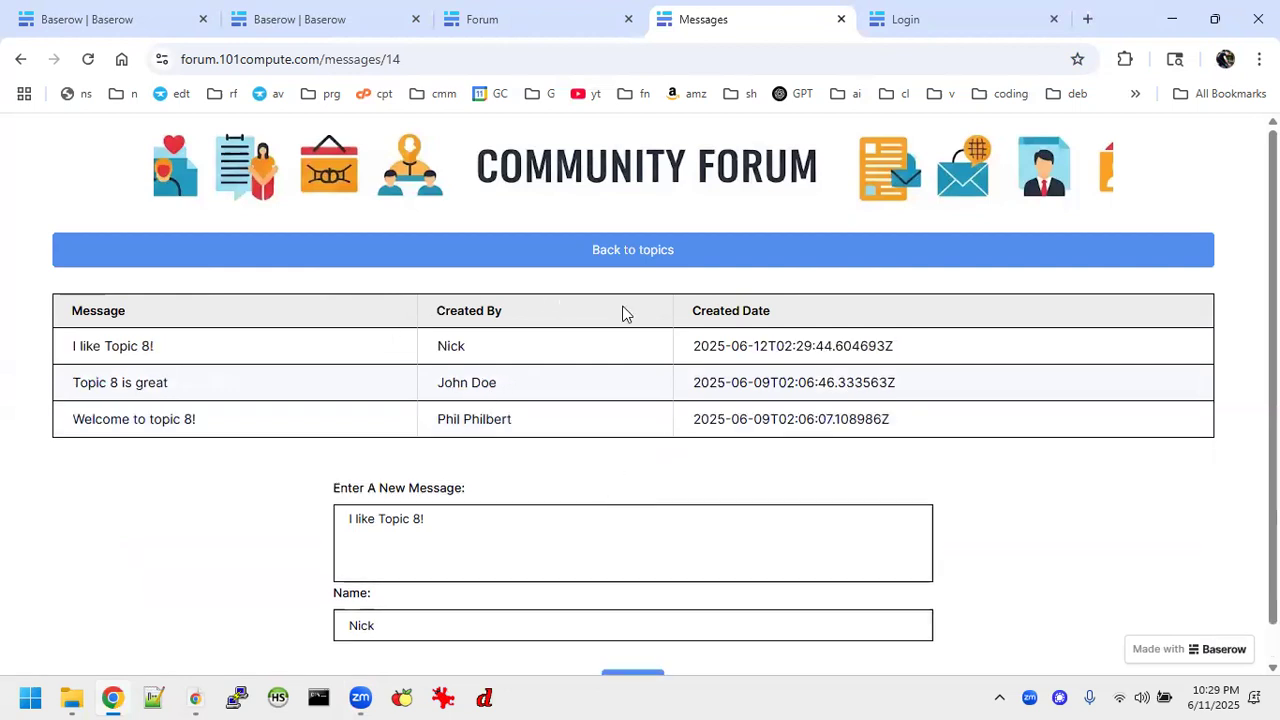
pyautogui.scroll(-1, 622, 313)
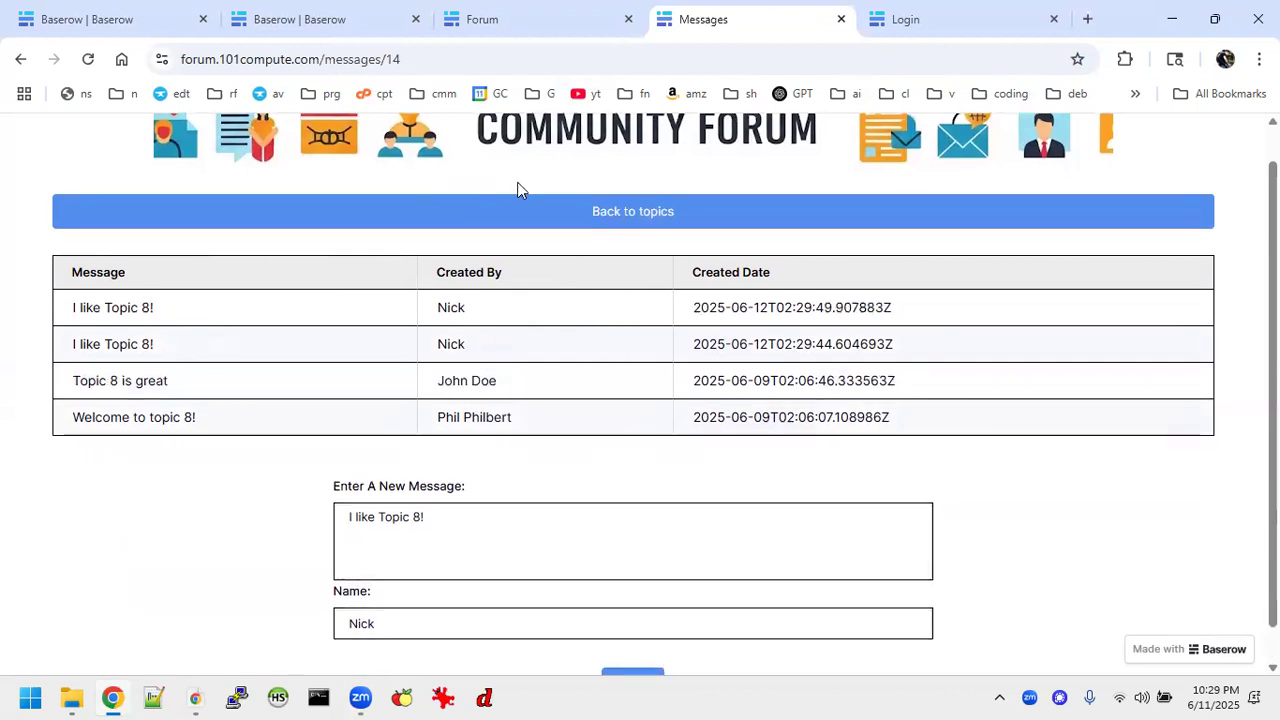
# Return to the topic list and view the form for creating a new topic.
pyautogui.click(576, 214)
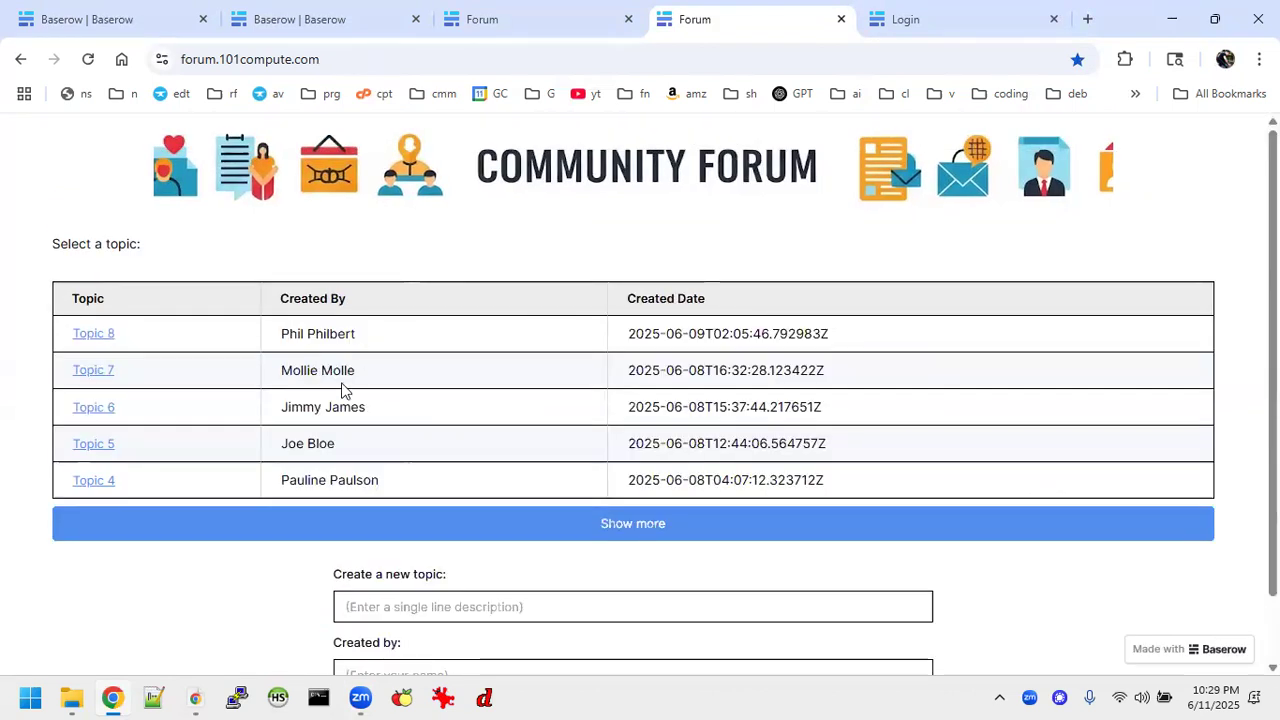
pyautogui.scroll(-1, 517, 391)
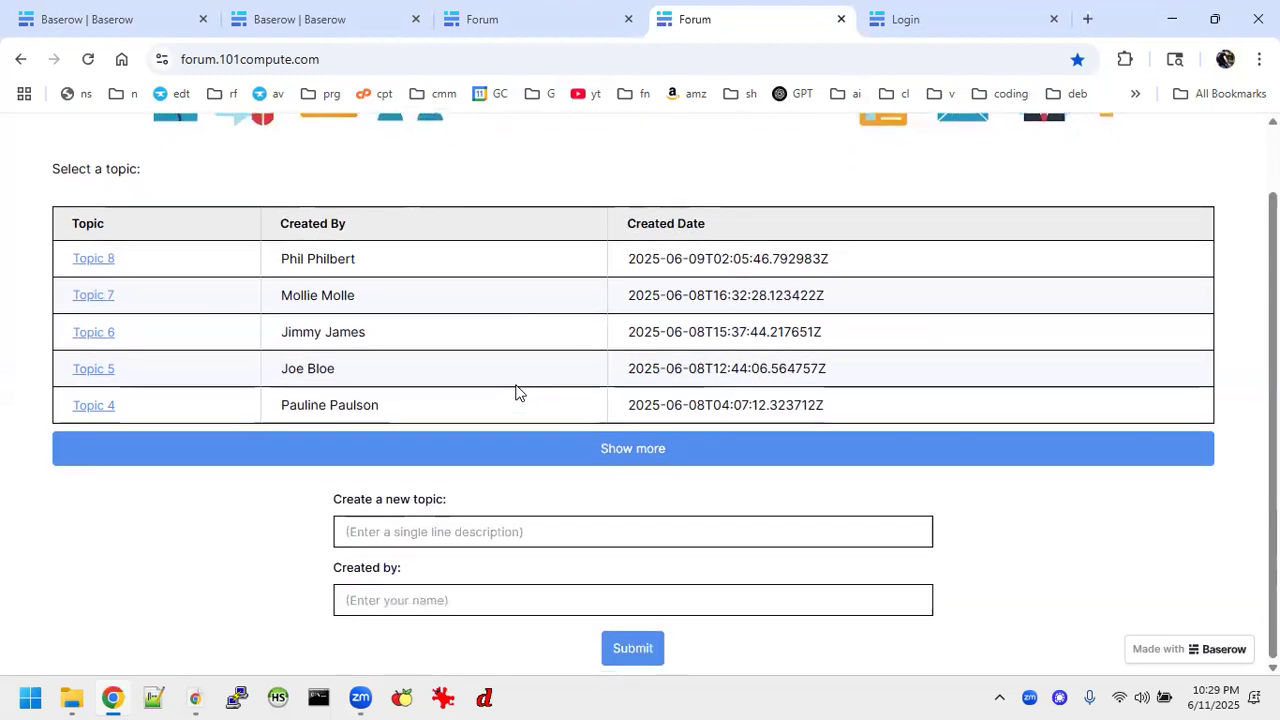
pyautogui.scroll(1, 517, 391)
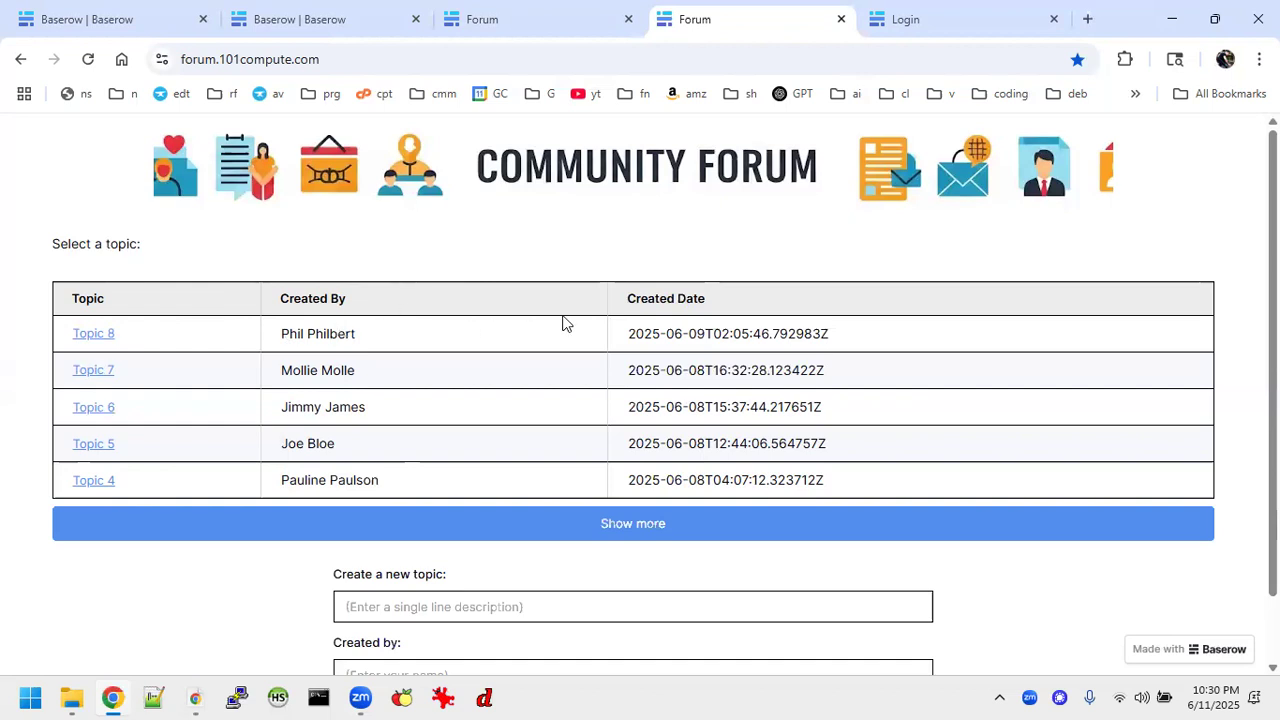
# Switch to the unstyled preview of the forum and look over its topic list and new-topic form.
pyautogui.click(562, 18)
pyautogui.scroll(-1, 210, 408)
pyautogui.scroll(1, 210, 408)
pyautogui.scroll(-1, 210, 408)
pyautogui.scroll(1, 208, 407)
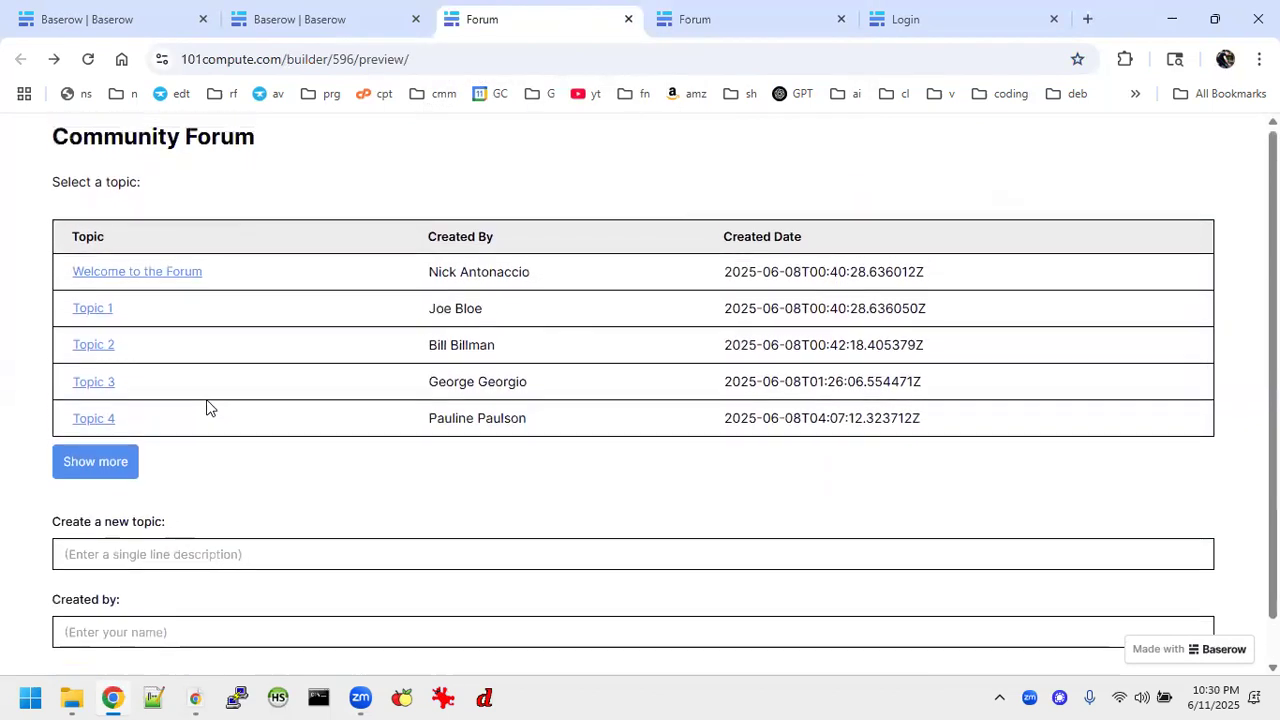
# Switch to the forum version with authentication and review its login and new-account forms.
pyautogui.click(697, 35)
pyautogui.click(889, 26)
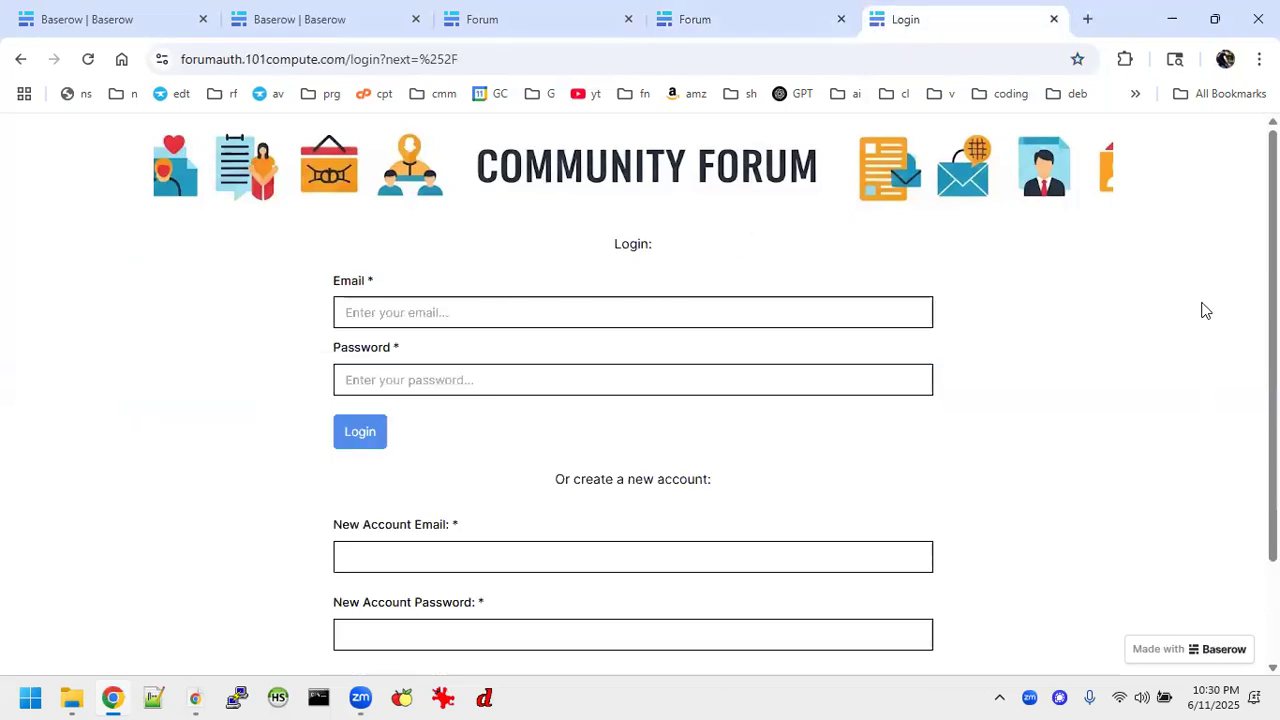
pyautogui.scroll(-1, 1205, 311)
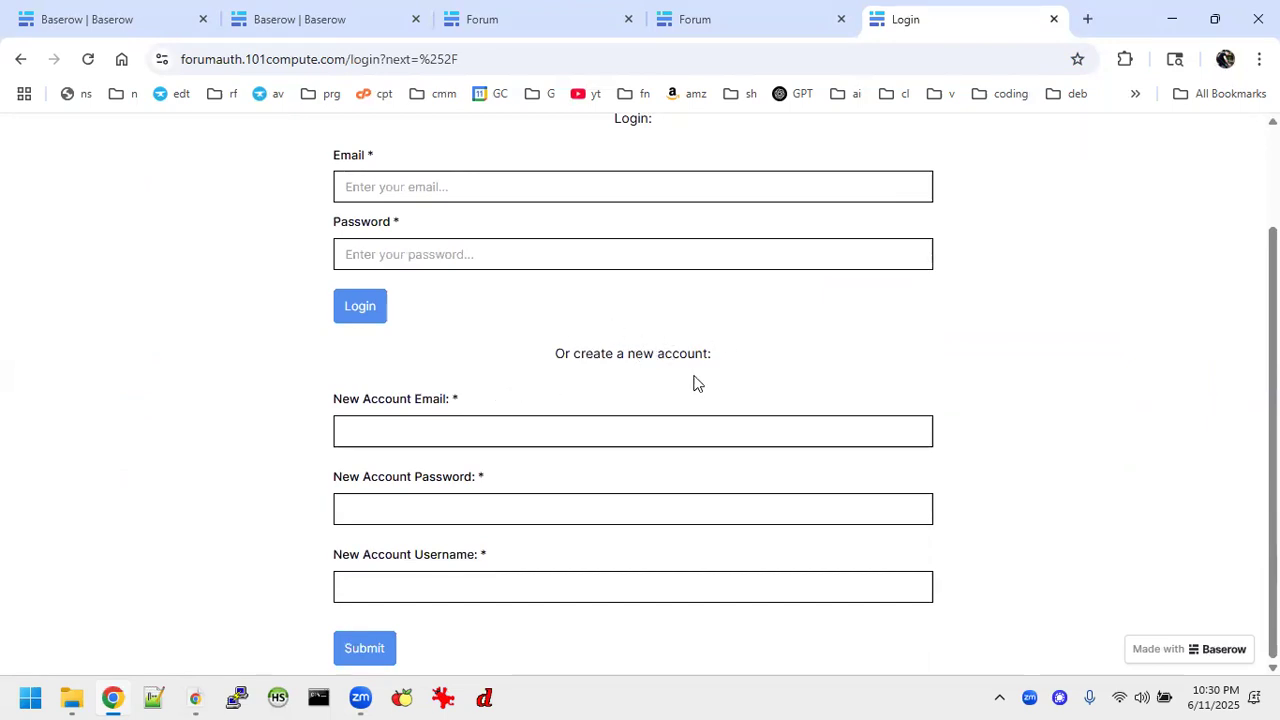
pyautogui.scroll(1, 924, 341)
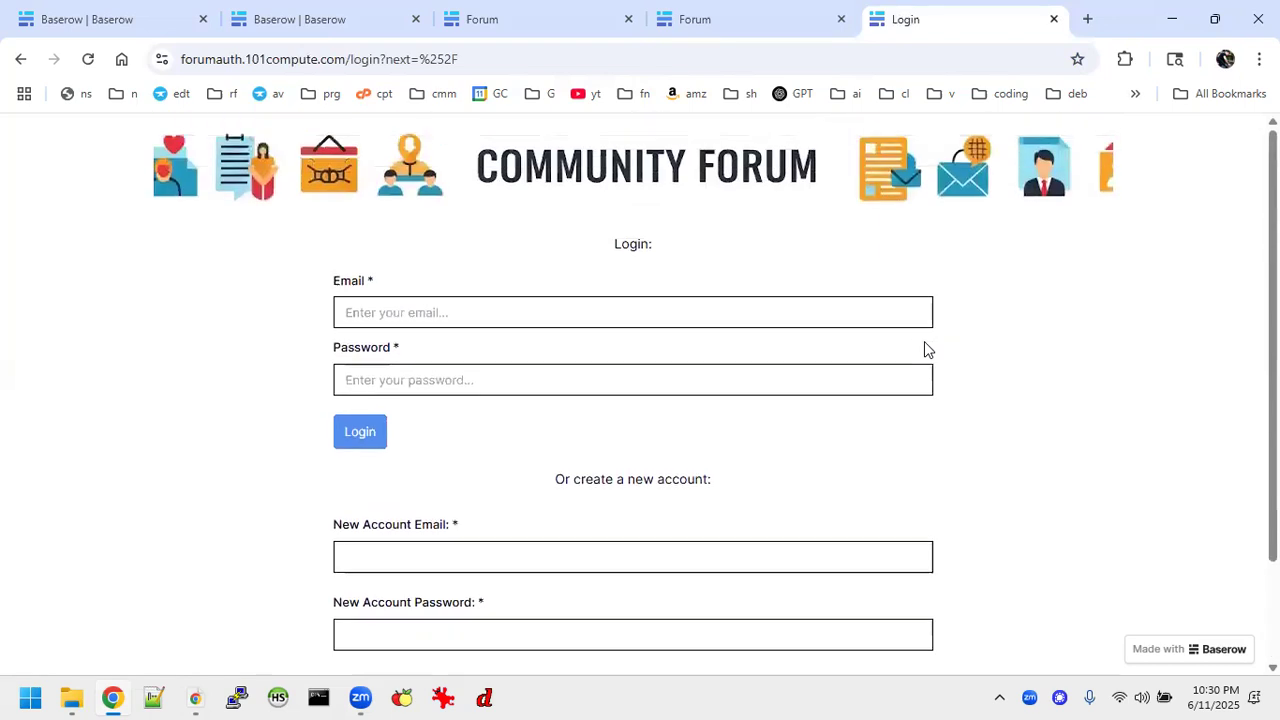
# Close the two Forum pages and the Login page, leaving only the two Baserow builder pages open.
pyautogui.click(540, 21)
pyautogui.click(849, 22)
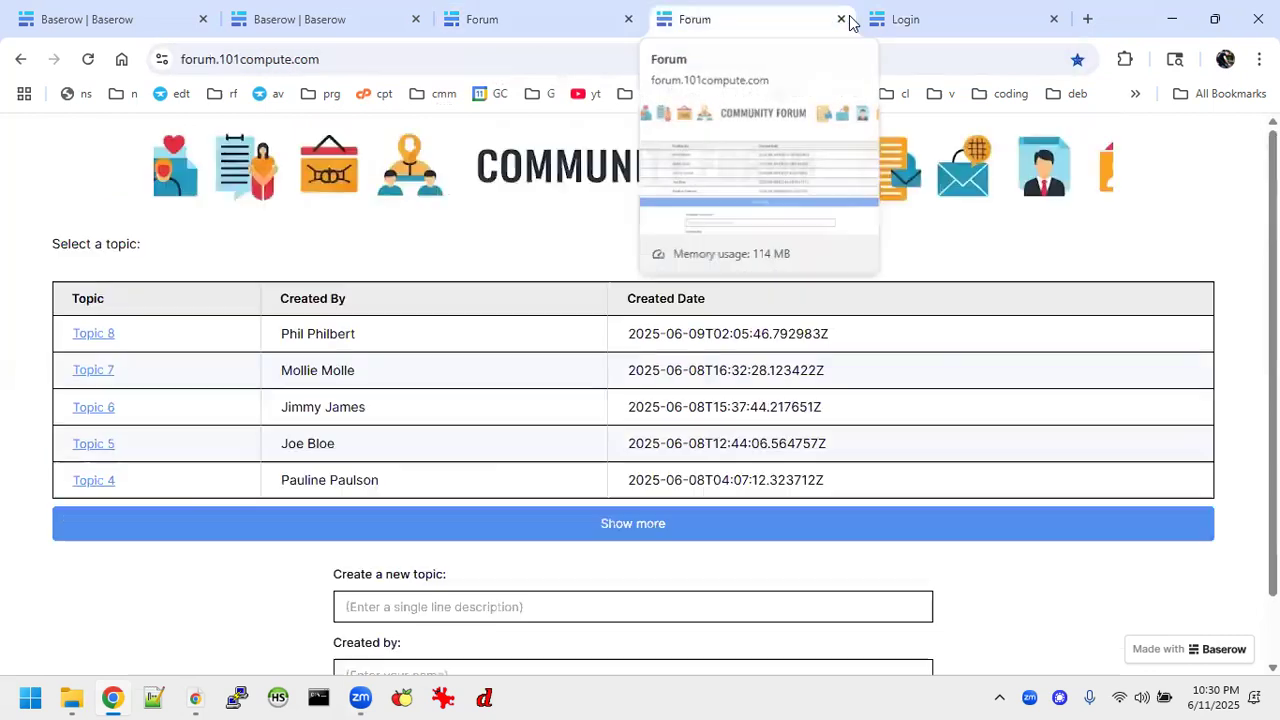
pyautogui.click(840, 20)
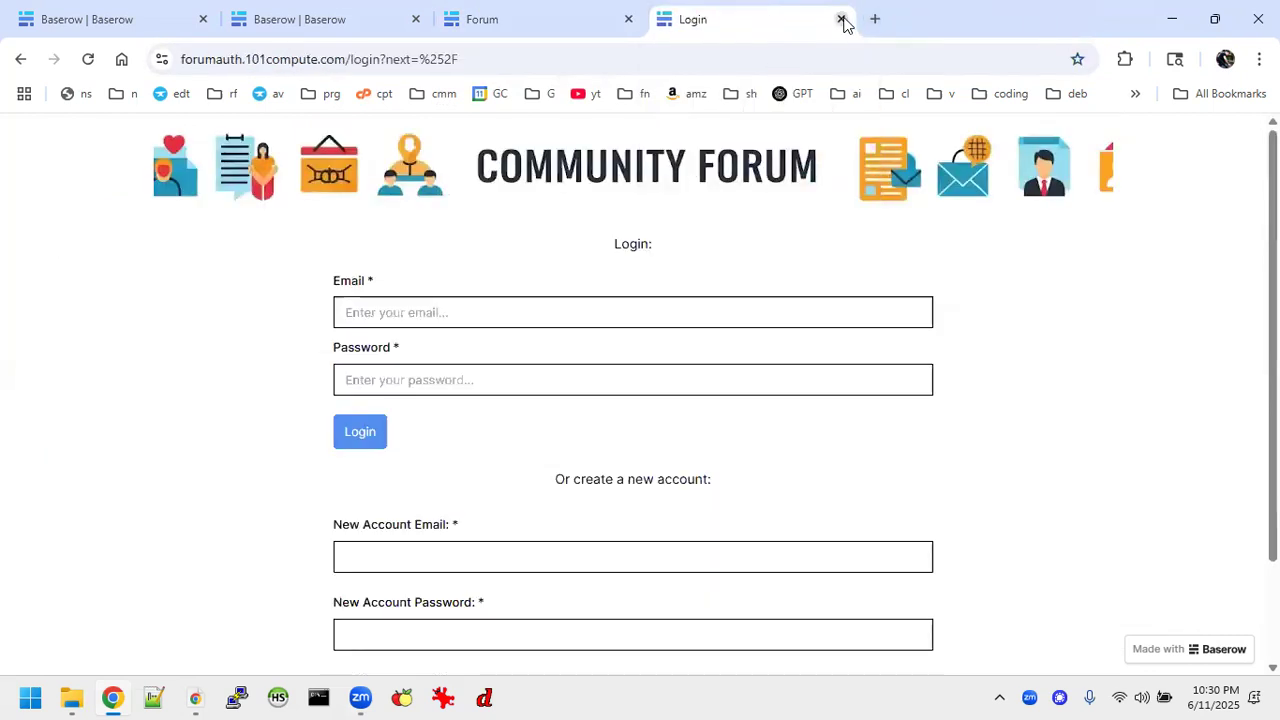
pyautogui.click(842, 20)
pyautogui.click(660, 20)
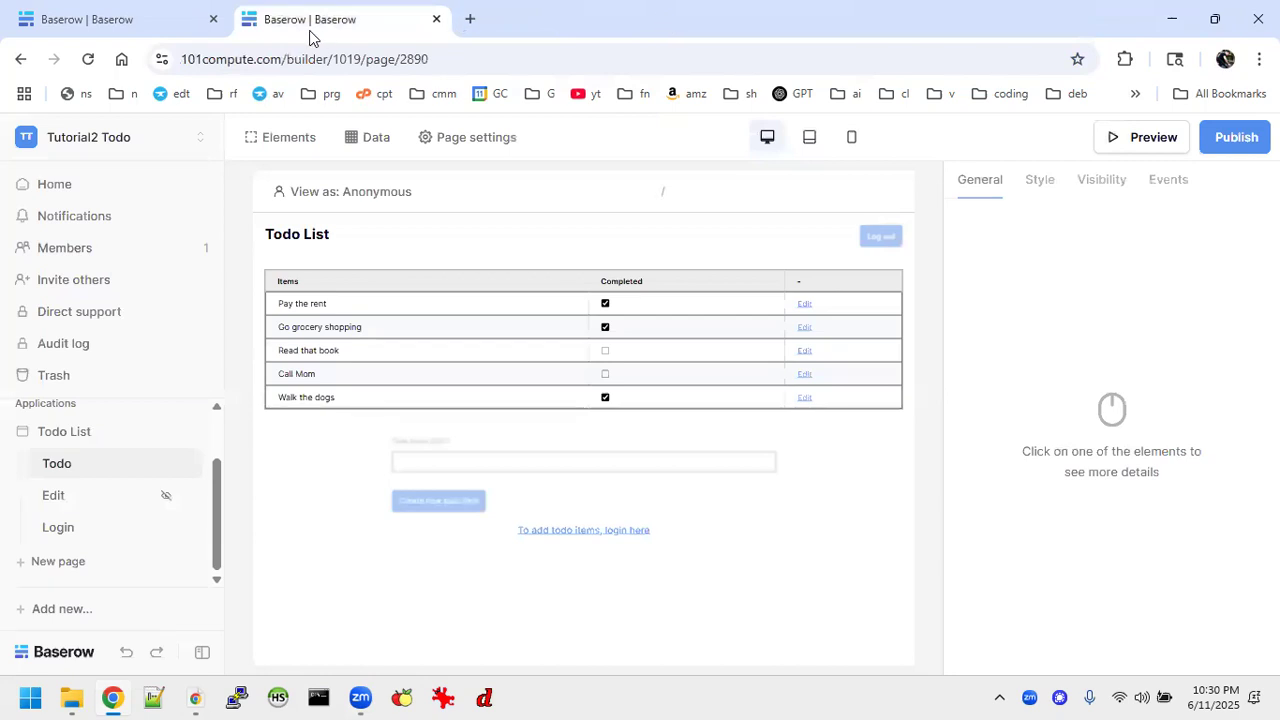
# In the Forum Tutorials workspace, look over the Forum and Messages pages of the Forum application.
pyautogui.click(130, 22)
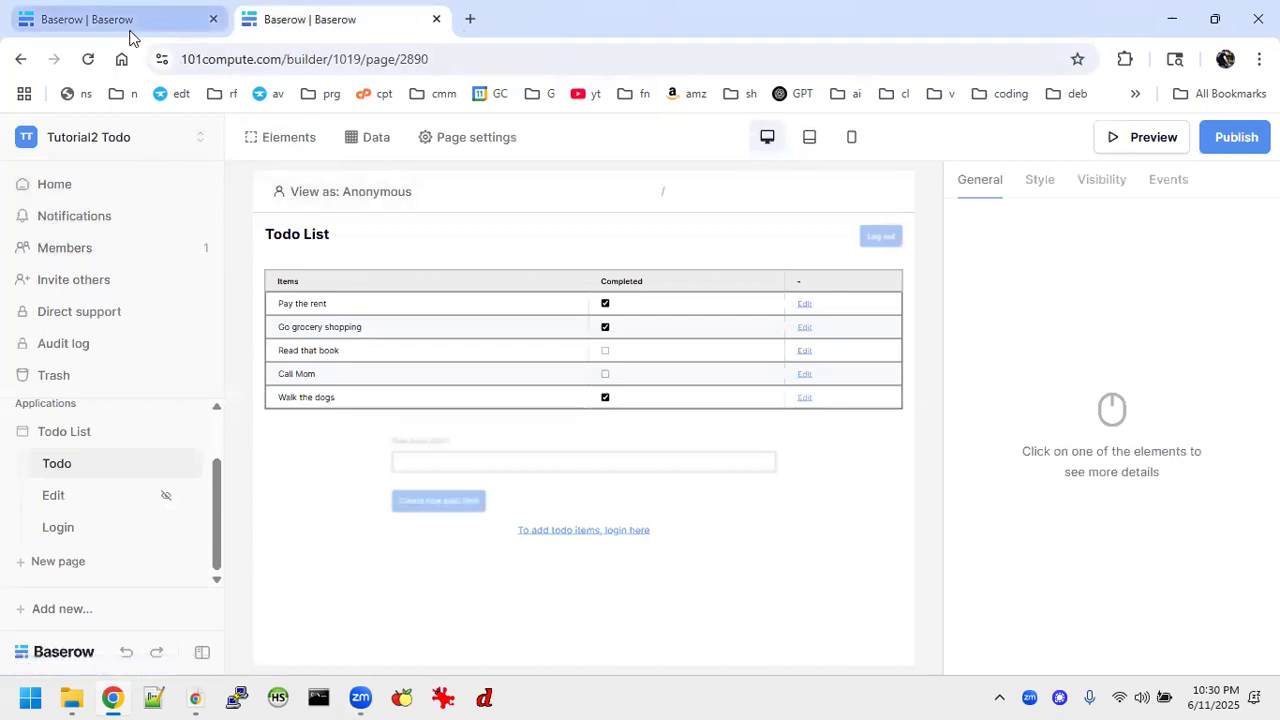
pyautogui.scroll(5, 82, 476)
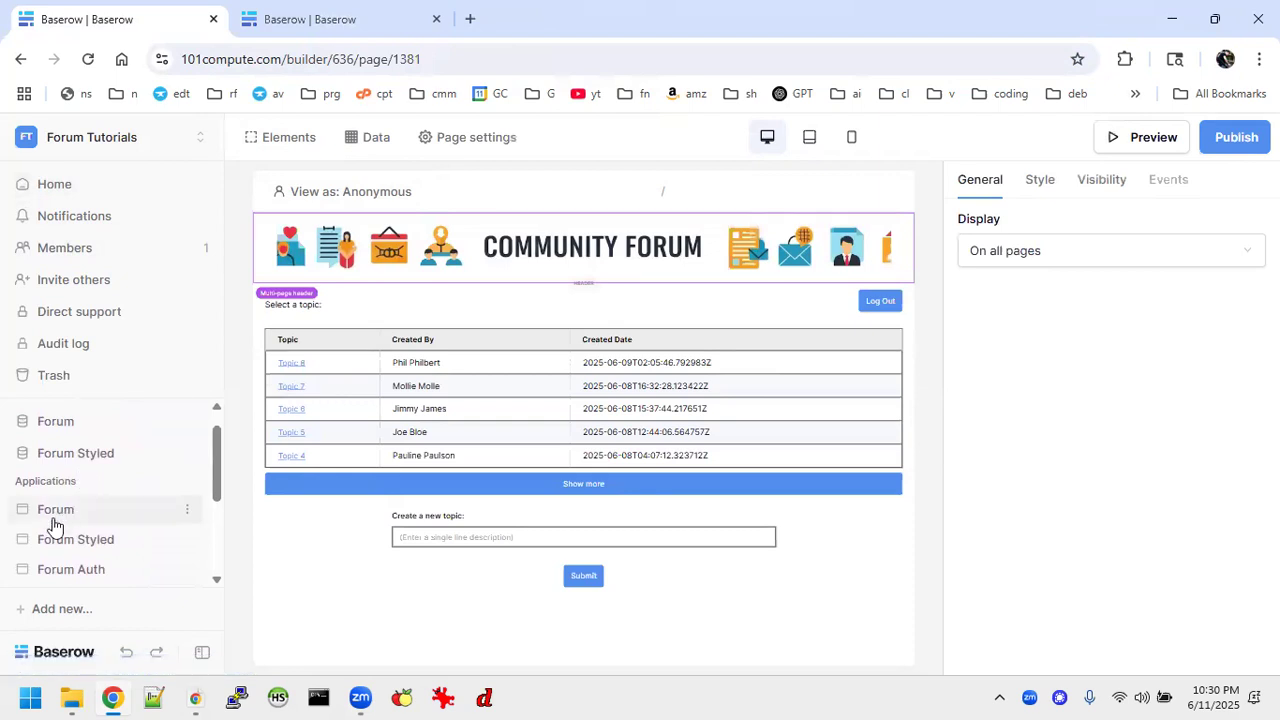
pyautogui.click(52, 512)
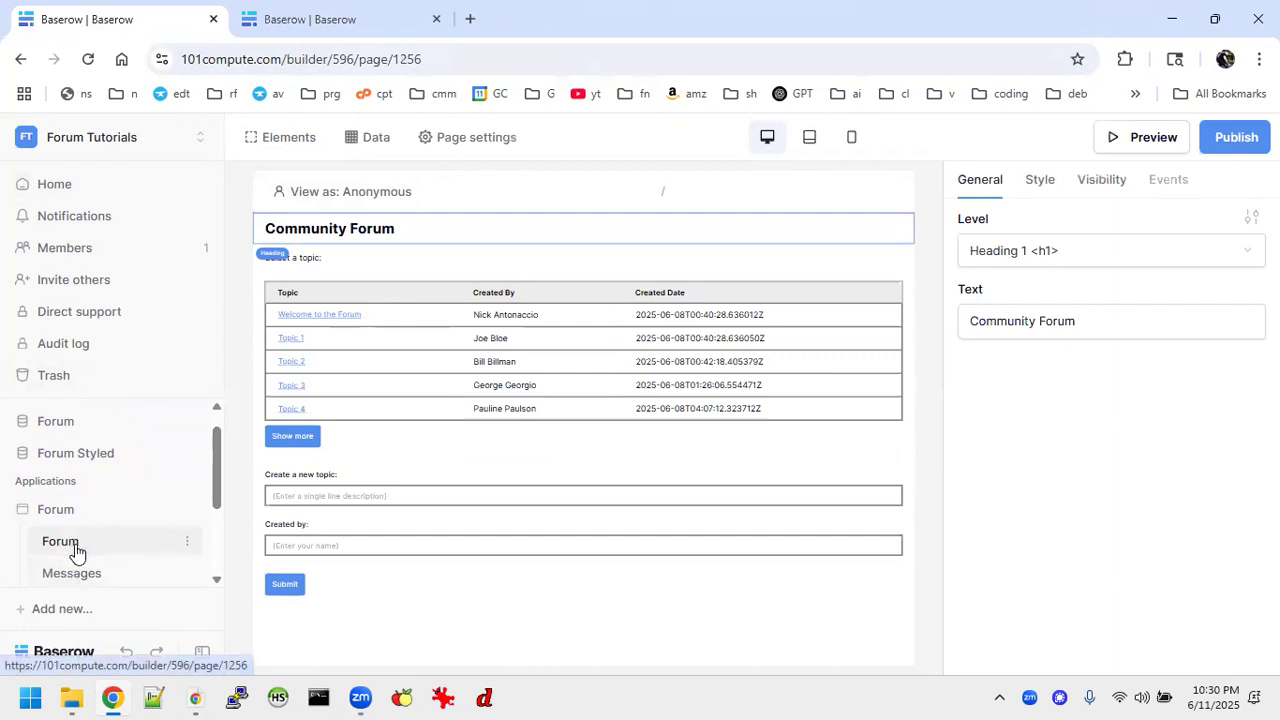
pyautogui.click(72, 580)
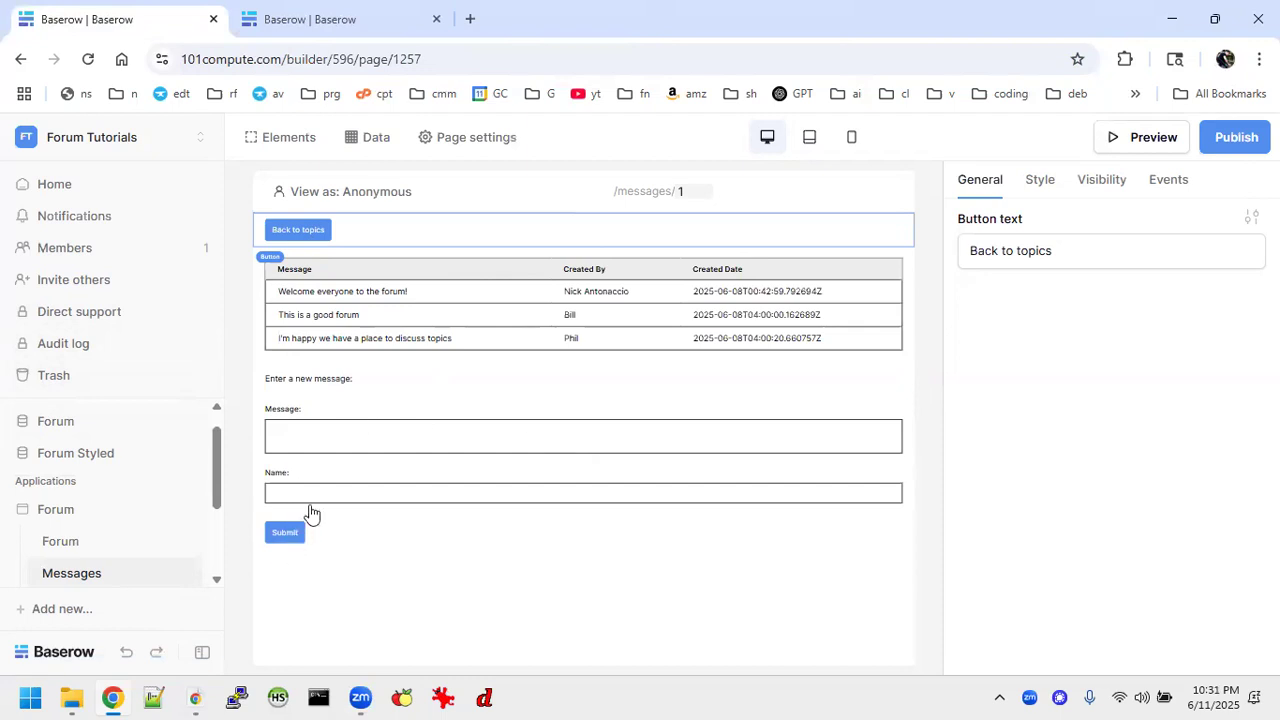
pyautogui.click(73, 543)
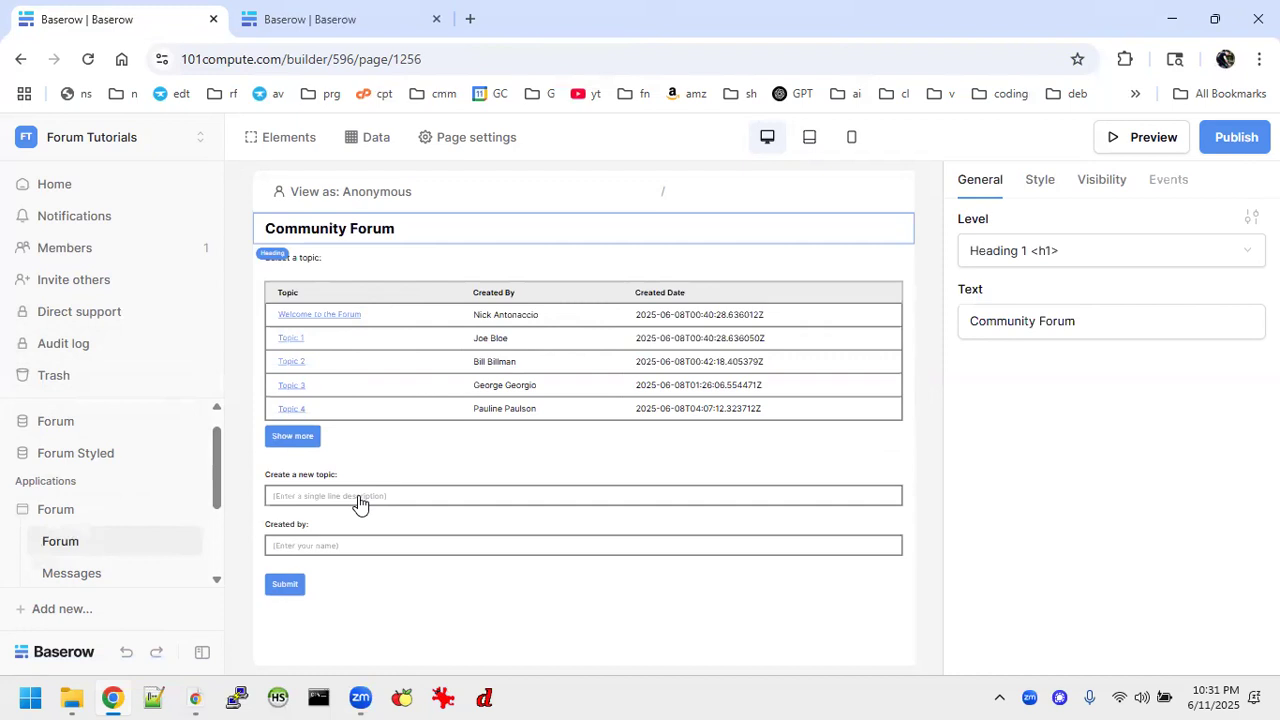
pyautogui.click(376, 222)
# Examine the Forum database's Topics and Messages tables, including the Topic link column and the grouping of messages by topic.
pyautogui.click(54, 424)
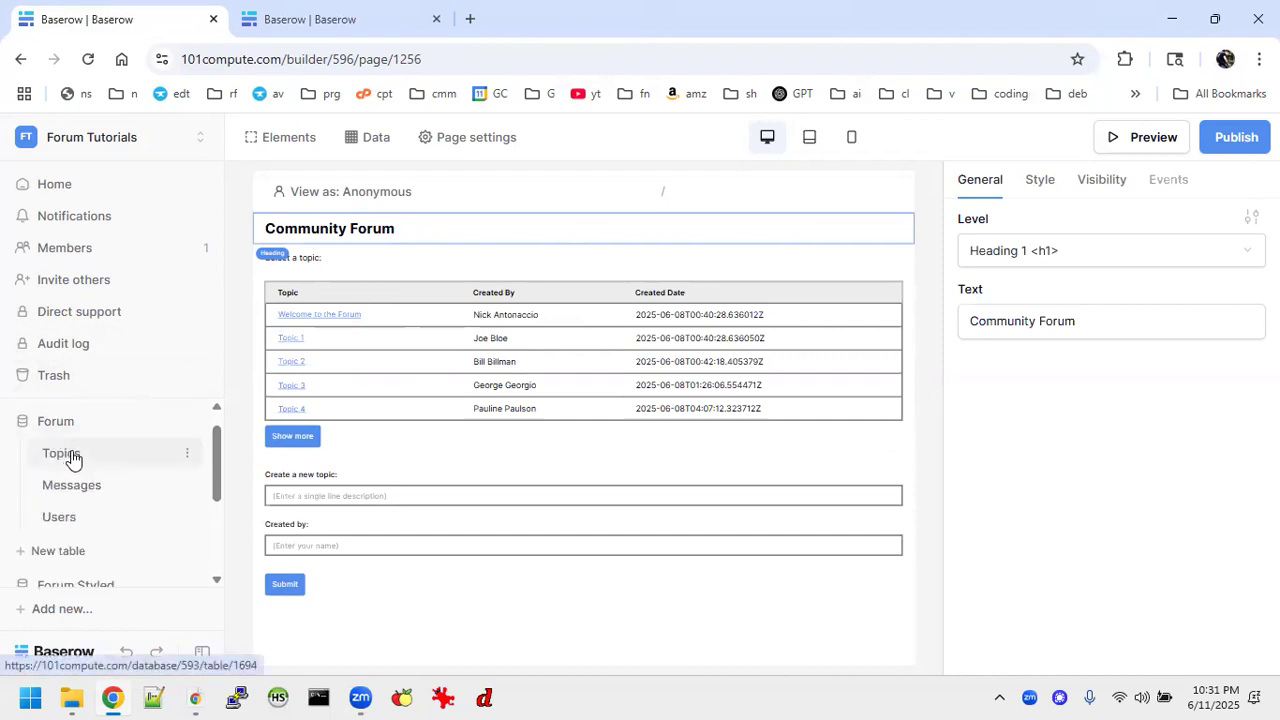
pyautogui.click(62, 455)
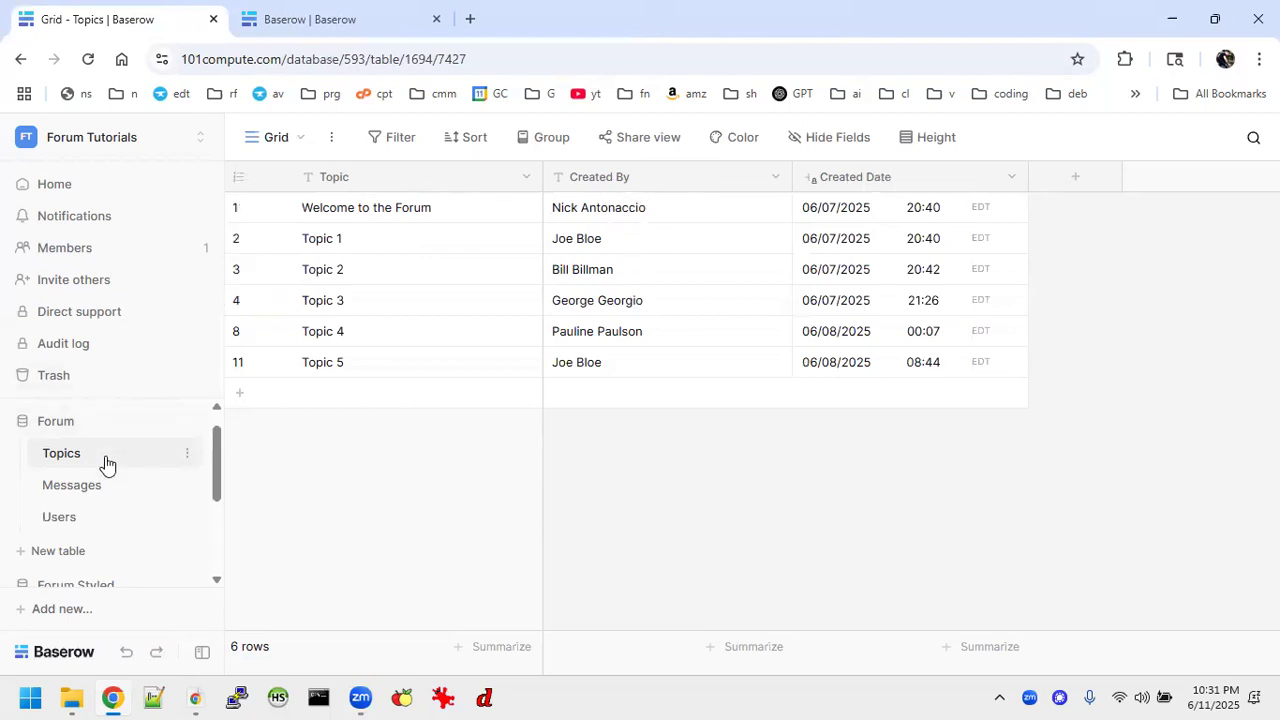
pyautogui.click(95, 486)
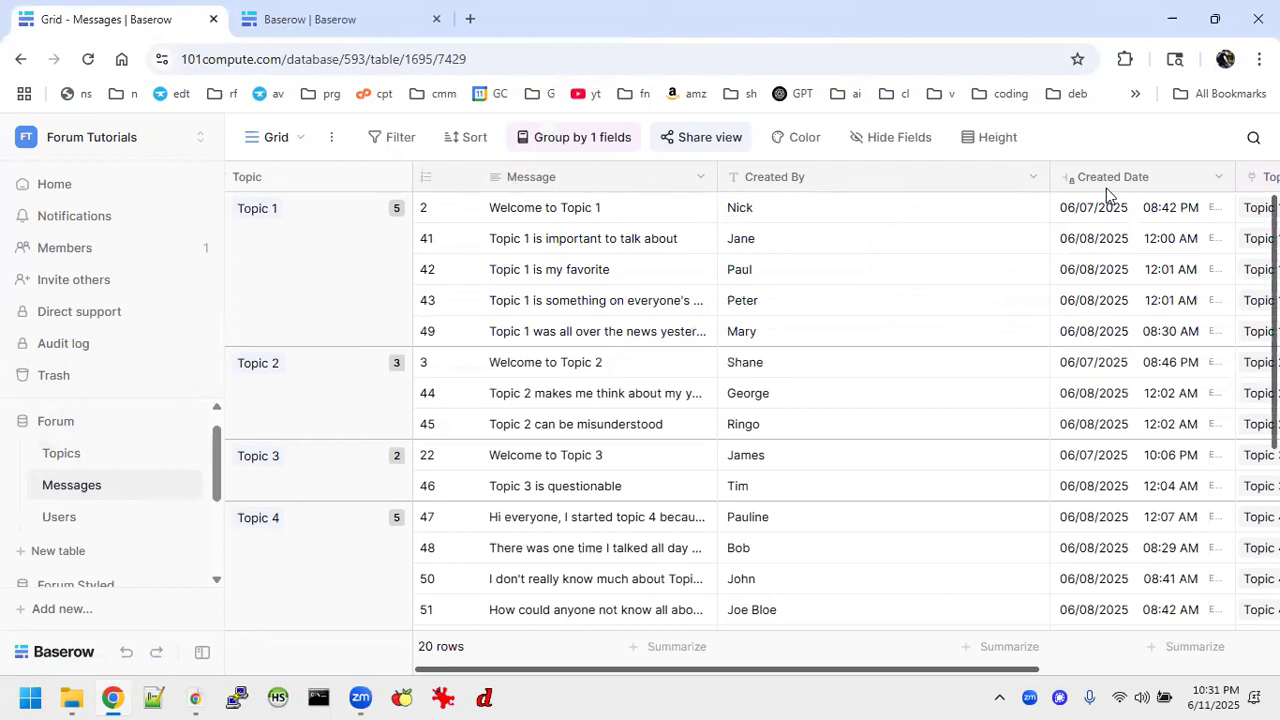
pyautogui.hscroll(5, 1137, 186)
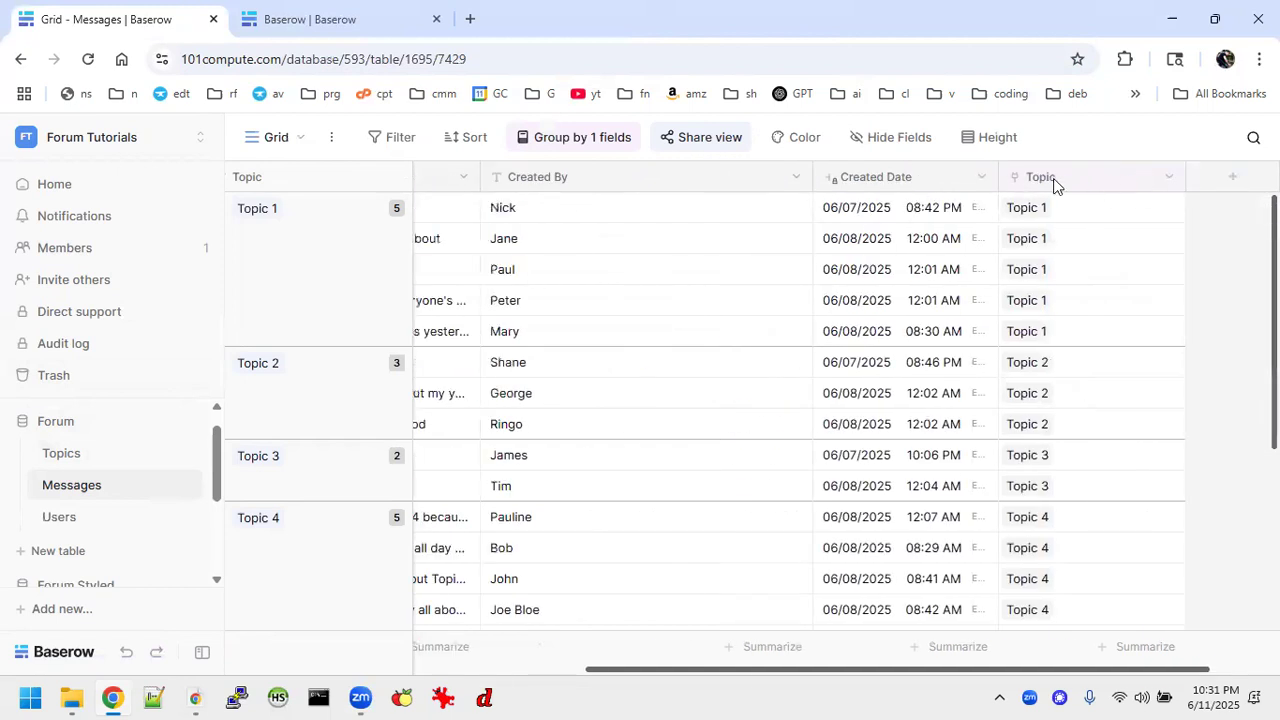
pyautogui.scroll(-3, 1085, 320)
pyautogui.scroll(5, 1085, 320)
pyautogui.hscroll(-5, 648, 288)
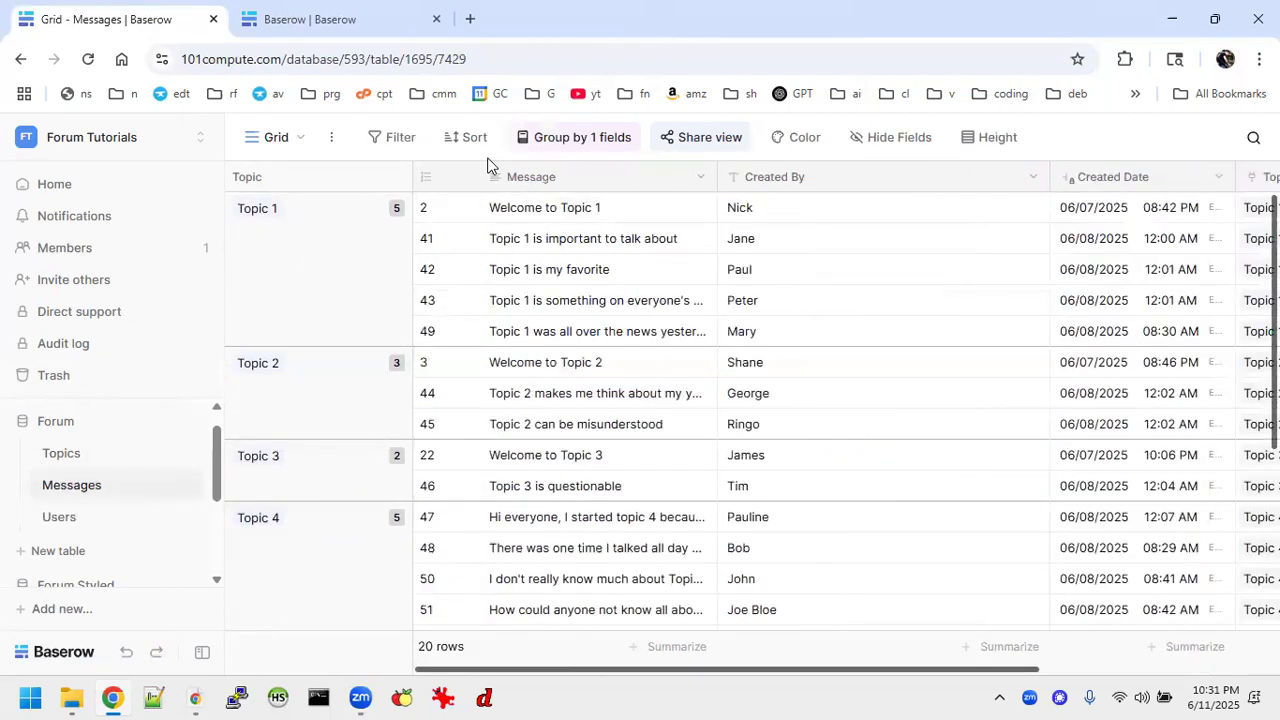
pyautogui.scroll(-3, 326, 418)
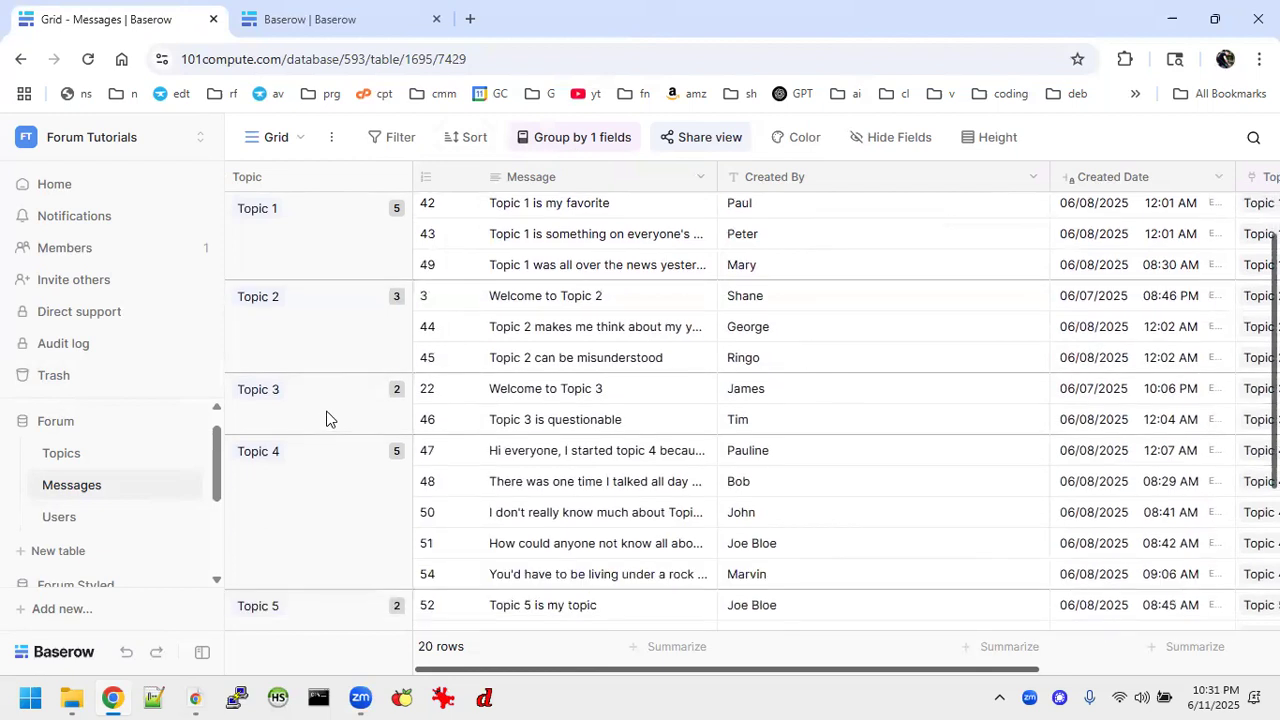
pyautogui.scroll(3, 326, 418)
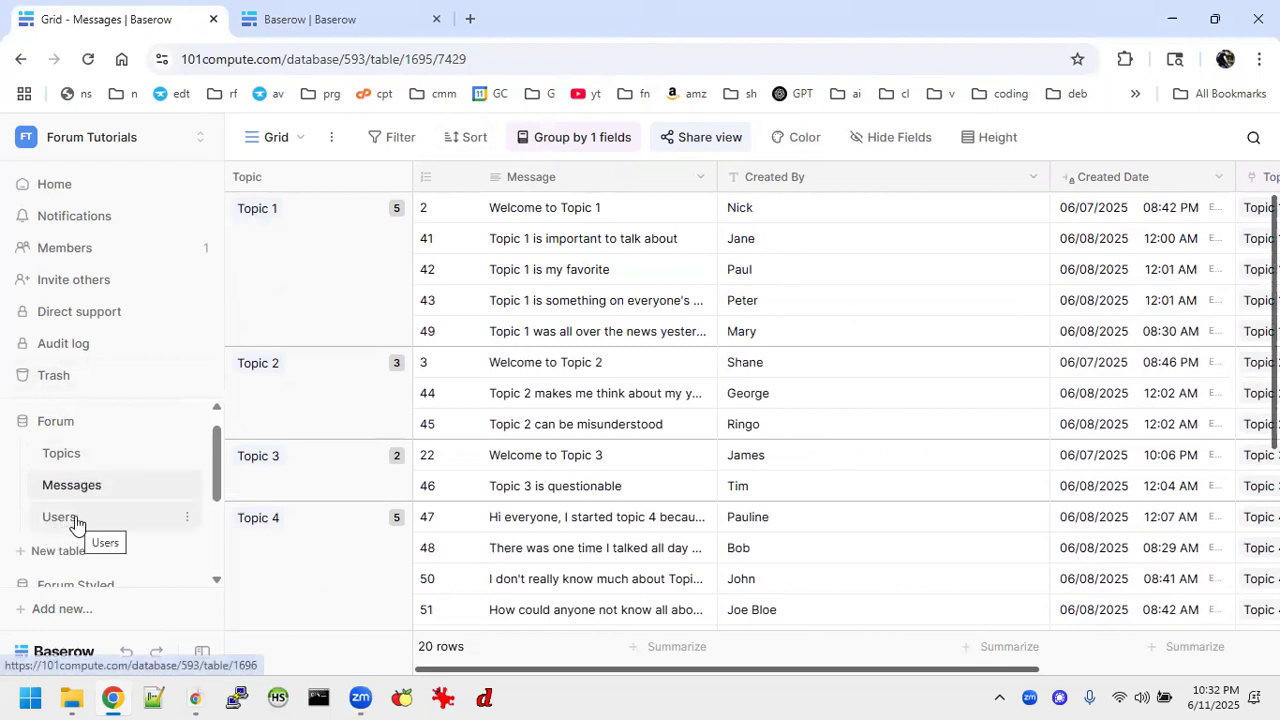
# Reopen the Topics table and highlight all entries in its Topic column.
pyautogui.click(77, 457)
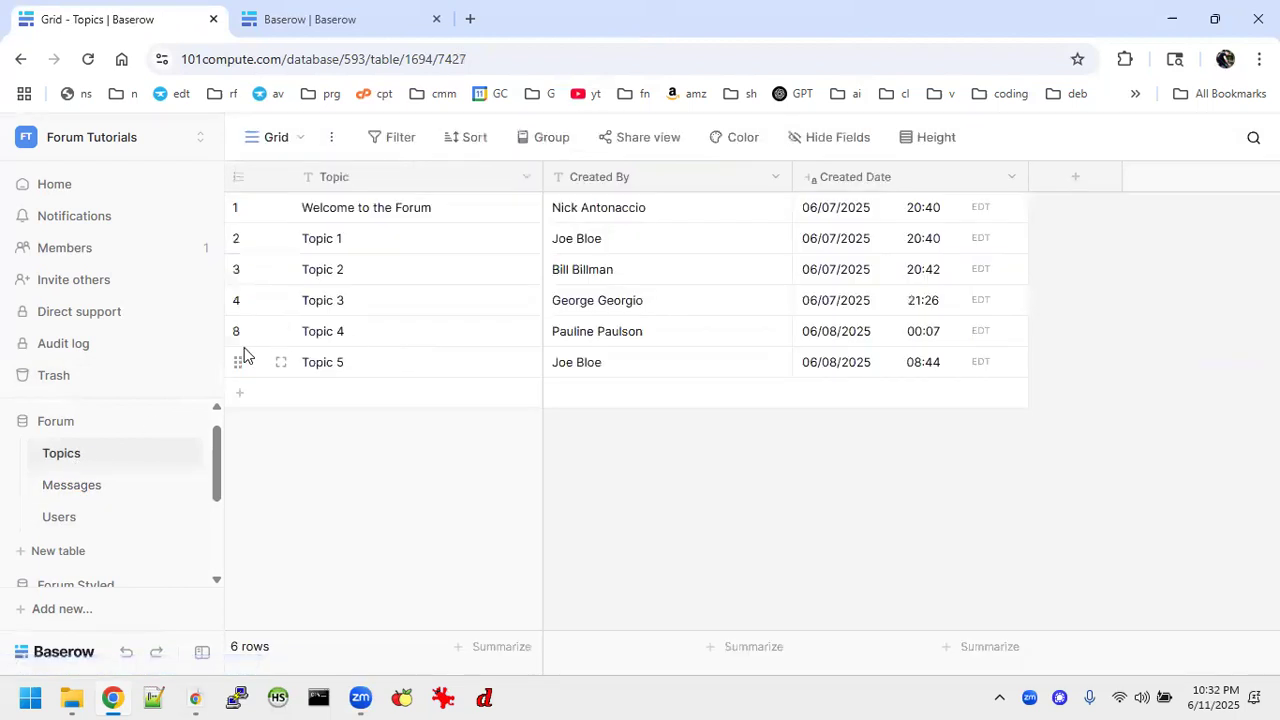
pyautogui.click(303, 218)
pyautogui.moveTo(298, 217); pyautogui.dragTo(525, 375)
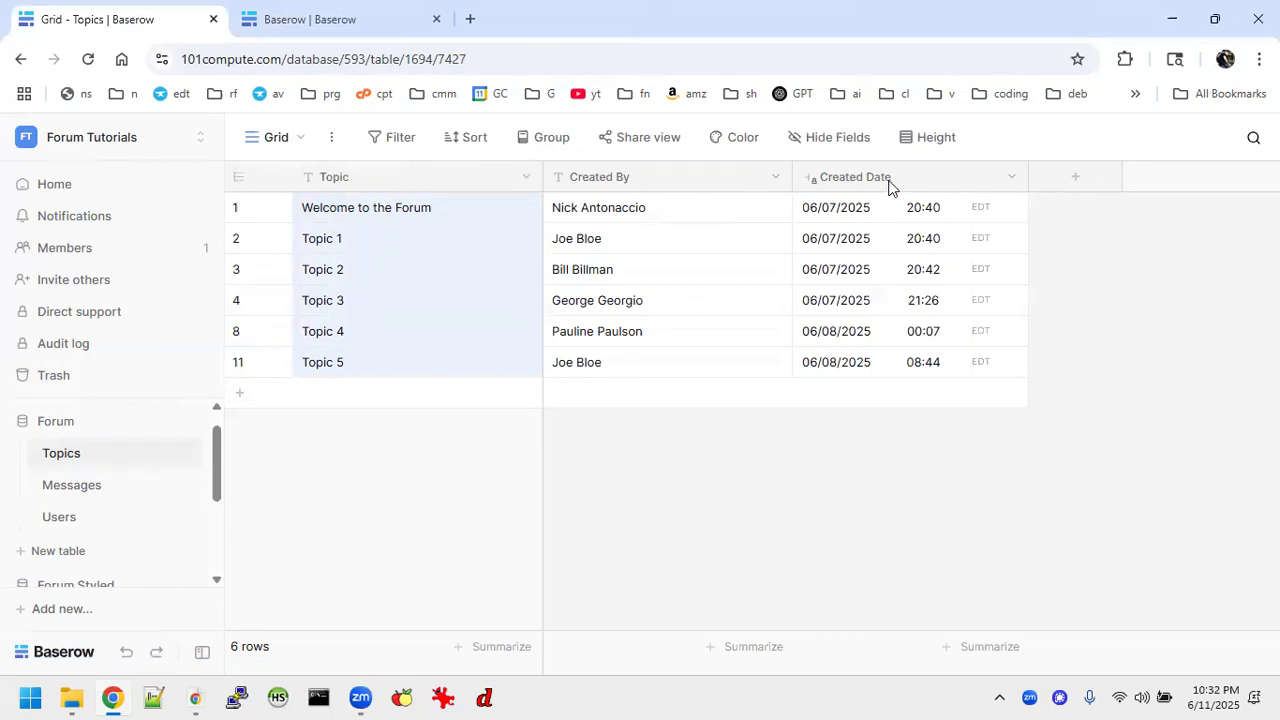
# From the Tutorial2 Todo workspace, create a new workspace named "Tutorial 3 Forum" and view it in the workspace list.
pyautogui.click(310, 20)
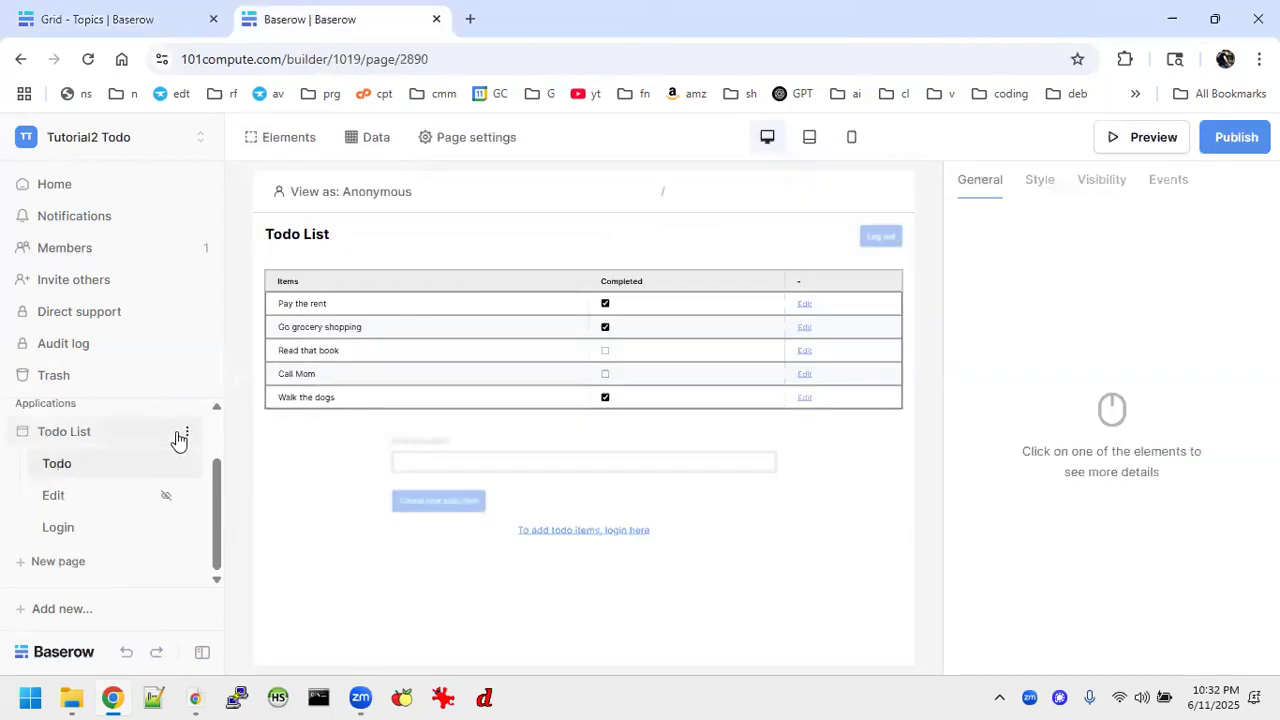
pyautogui.click(200, 140)
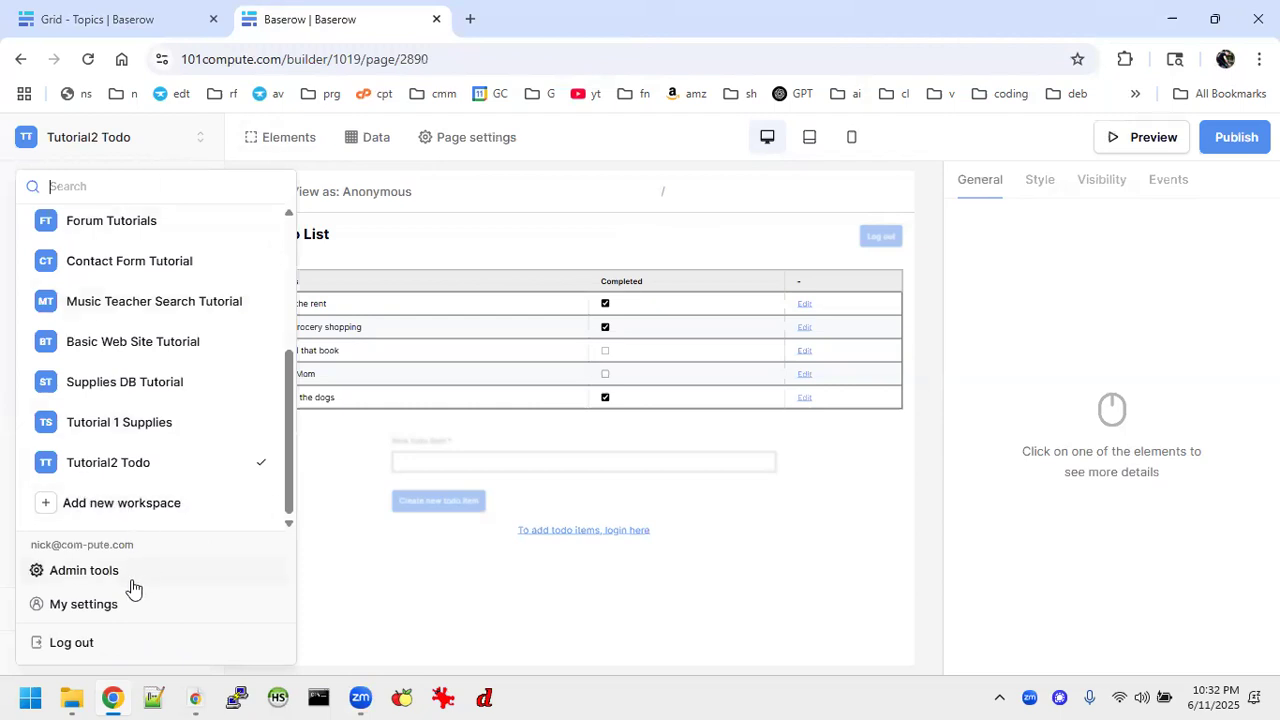
pyautogui.click(121, 503)
pyautogui.write('Tutor')
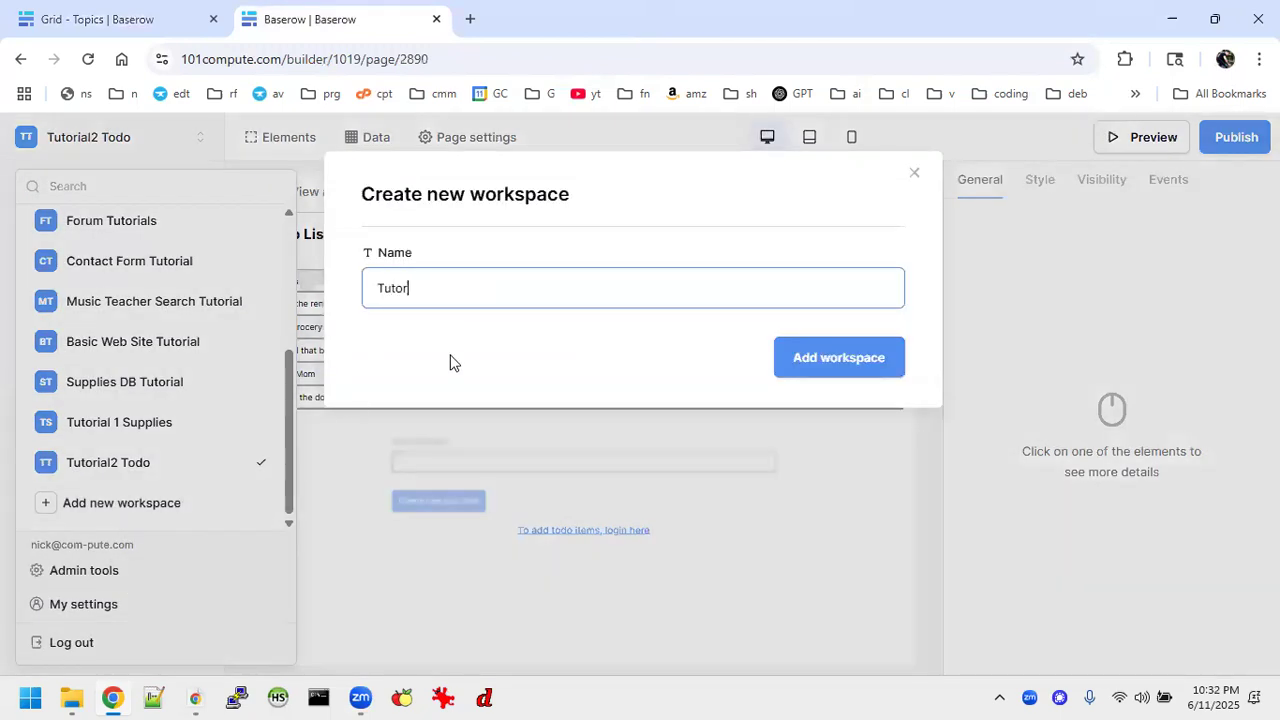
pyautogui.write('ial')
pyautogui.press('BackSpace')
pyautogui.write('3 Forum')
pyautogui.press('Return')
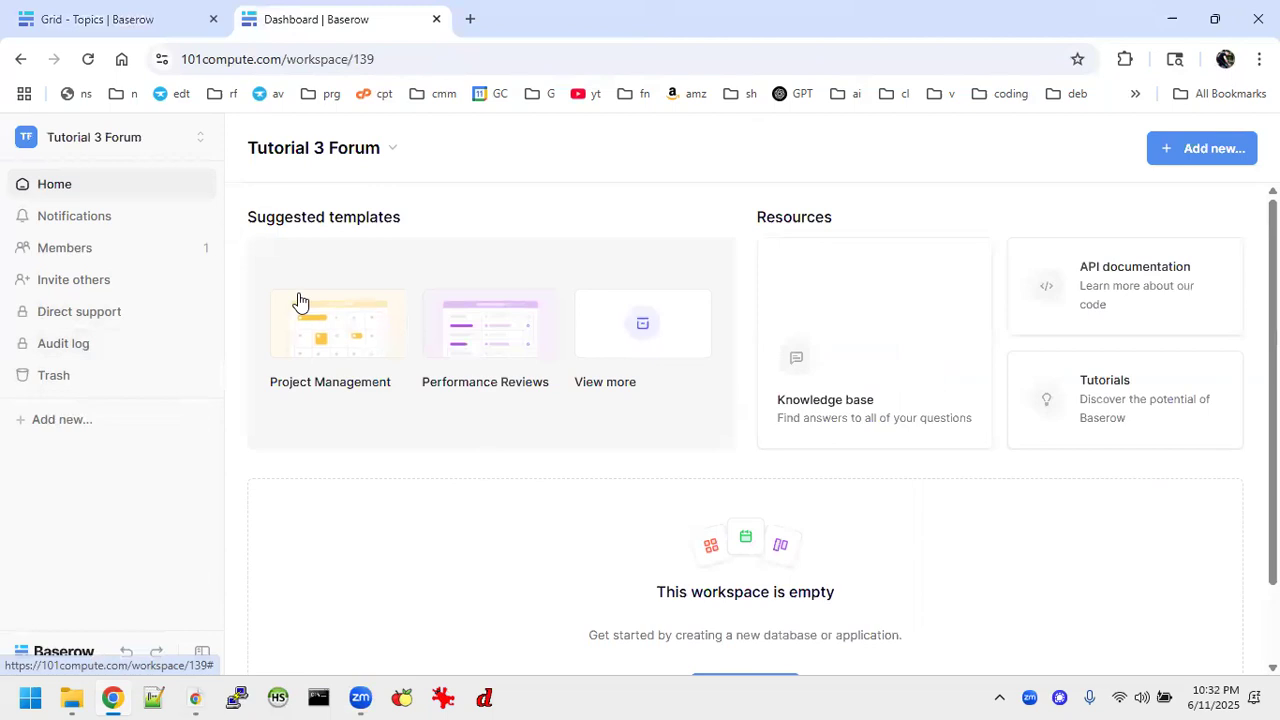
pyautogui.click(169, 136)
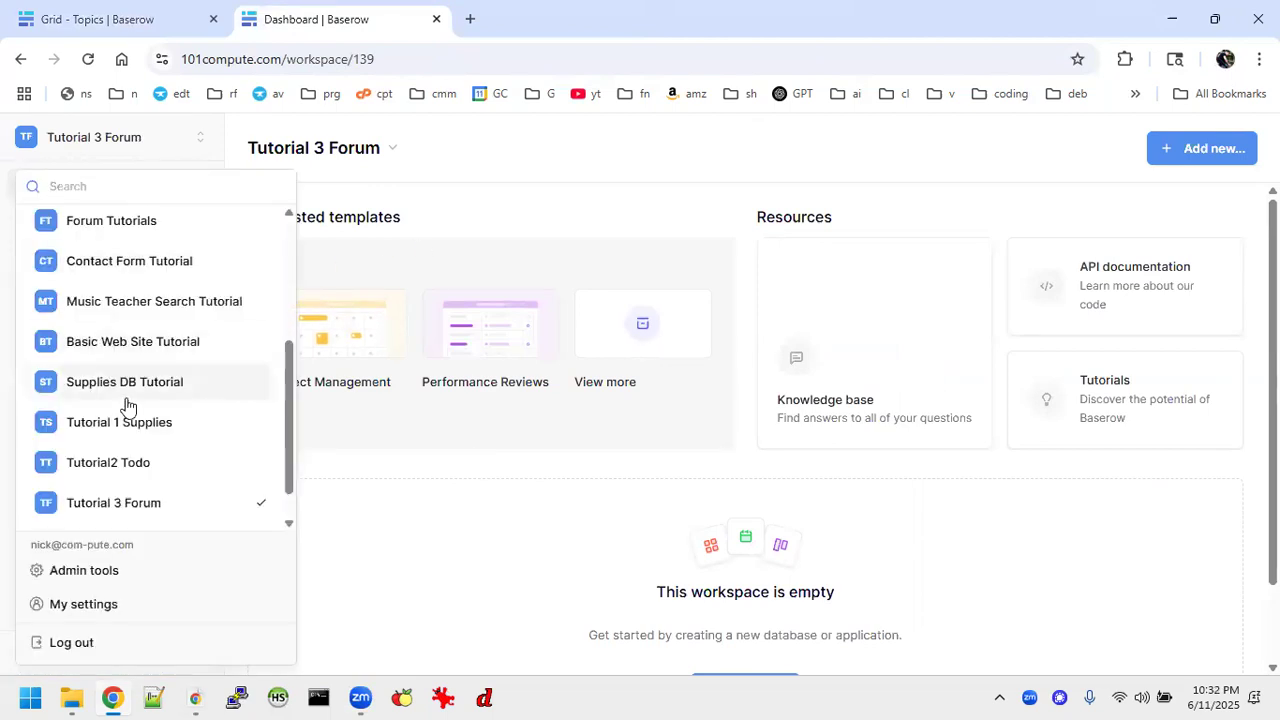
# Create a new database from scratch named "Forum" in the Tutorial 3 Forum workspace.
pyautogui.scroll(-1, 126, 405)
pyautogui.click(430, 594)
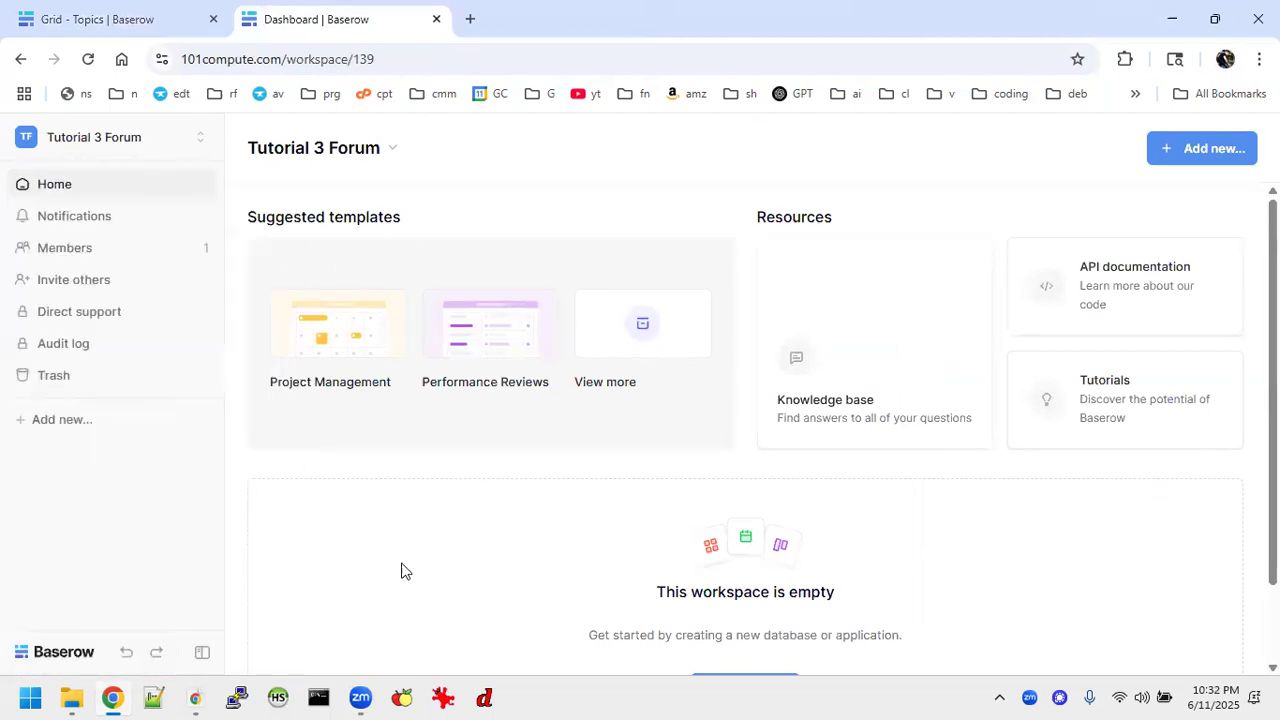
pyautogui.click(70, 421)
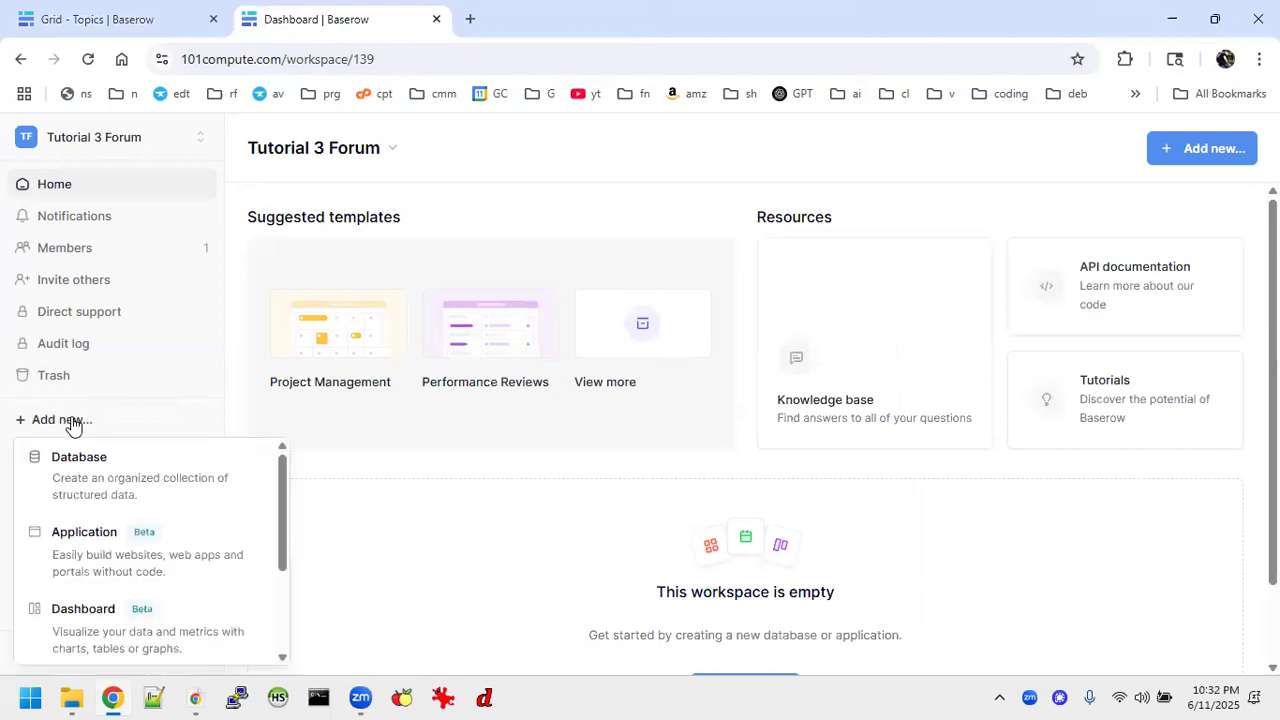
pyautogui.click(82, 455)
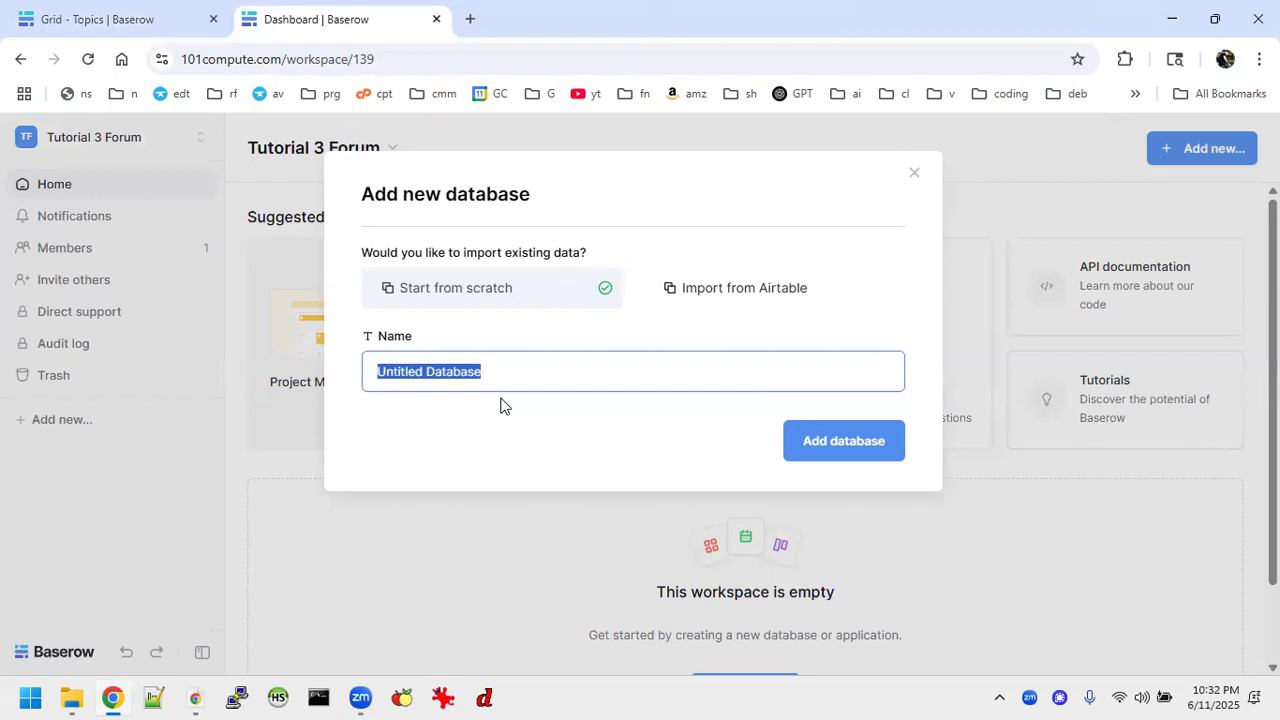
pyautogui.write('Top')
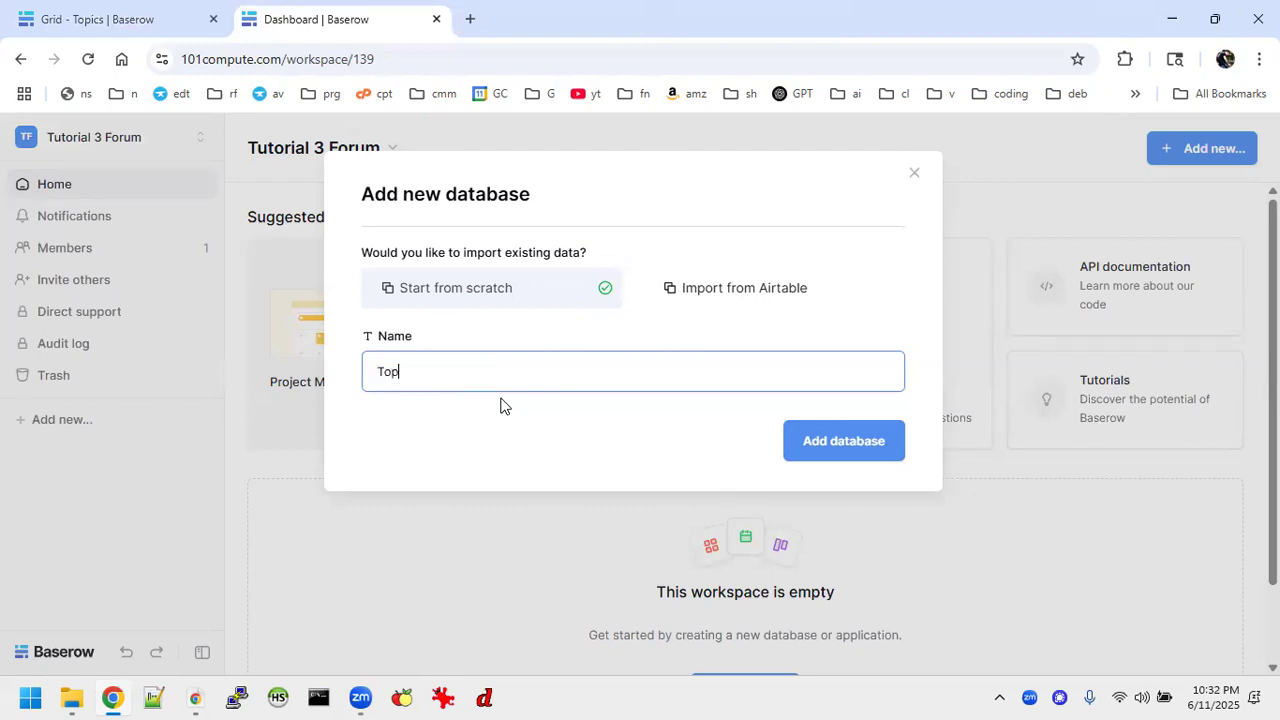
pyautogui.press('BackSpace')
pyautogui.press('BackSpace')
pyautogui.write('Forum')
pyautogui.press('Return')
# Rename the Forum database's default table as "Topics".
pyautogui.click(70, 484)
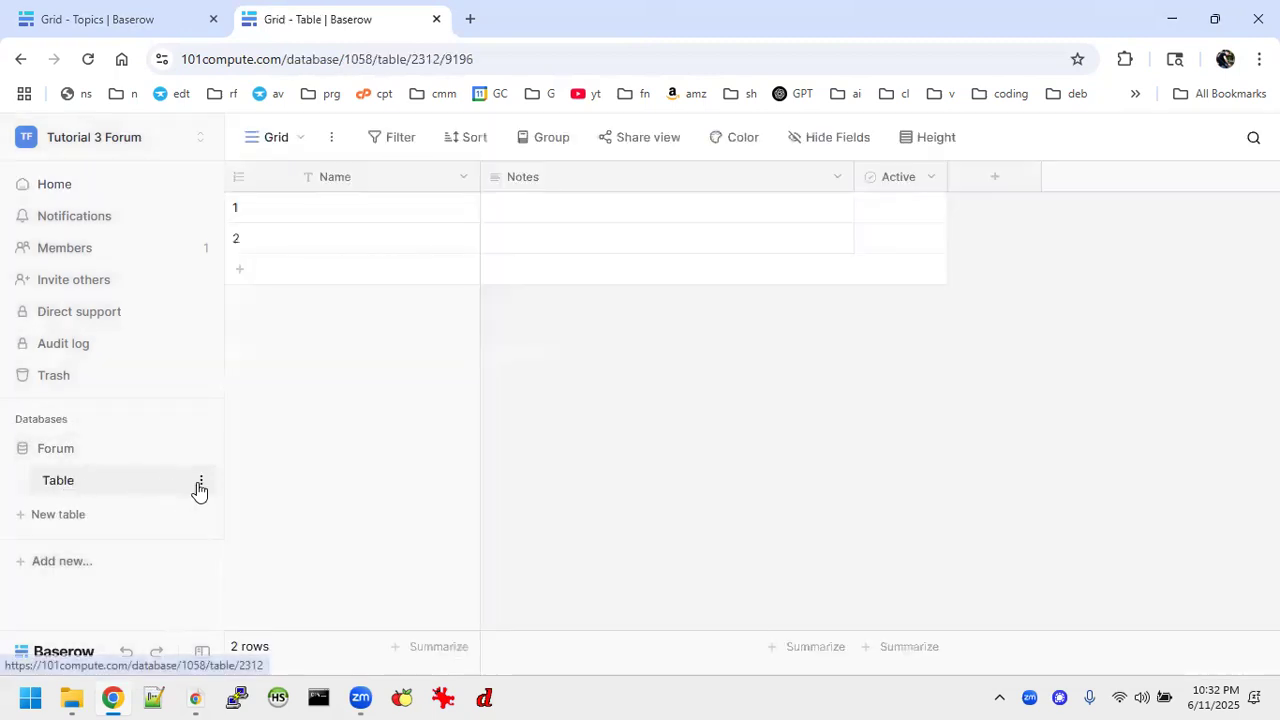
pyautogui.click(200, 482)
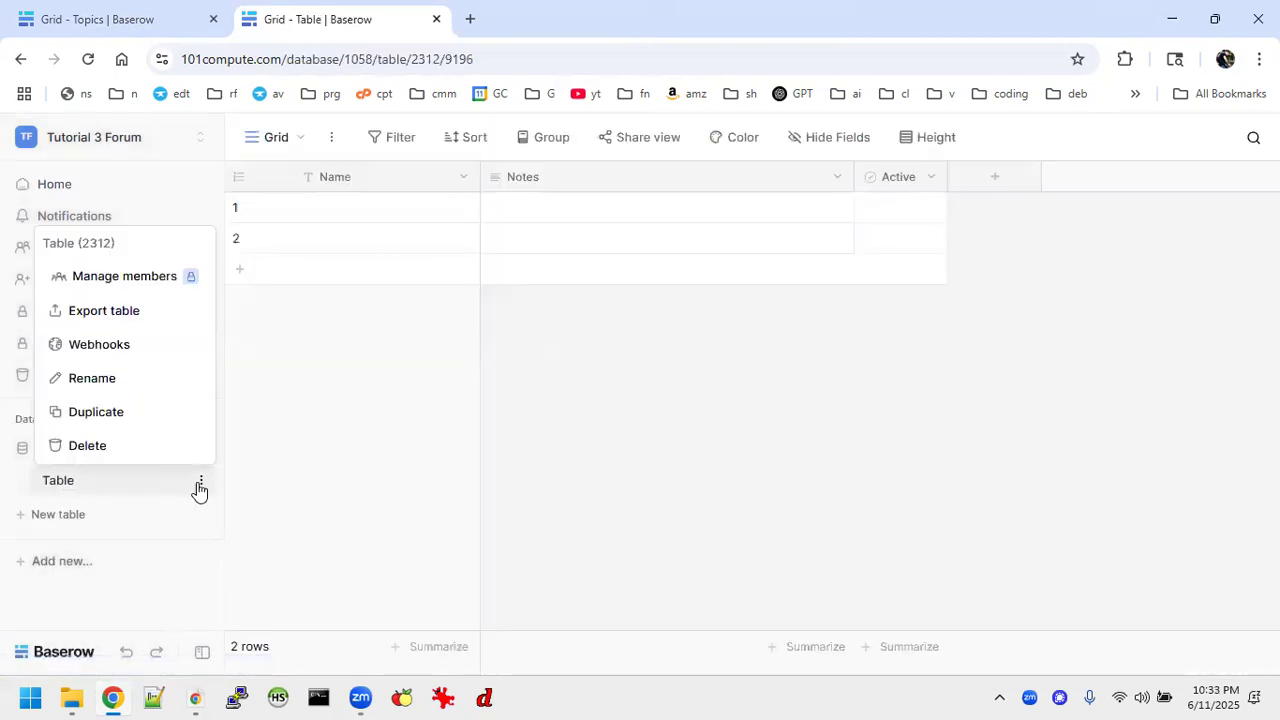
pyautogui.click(100, 378)
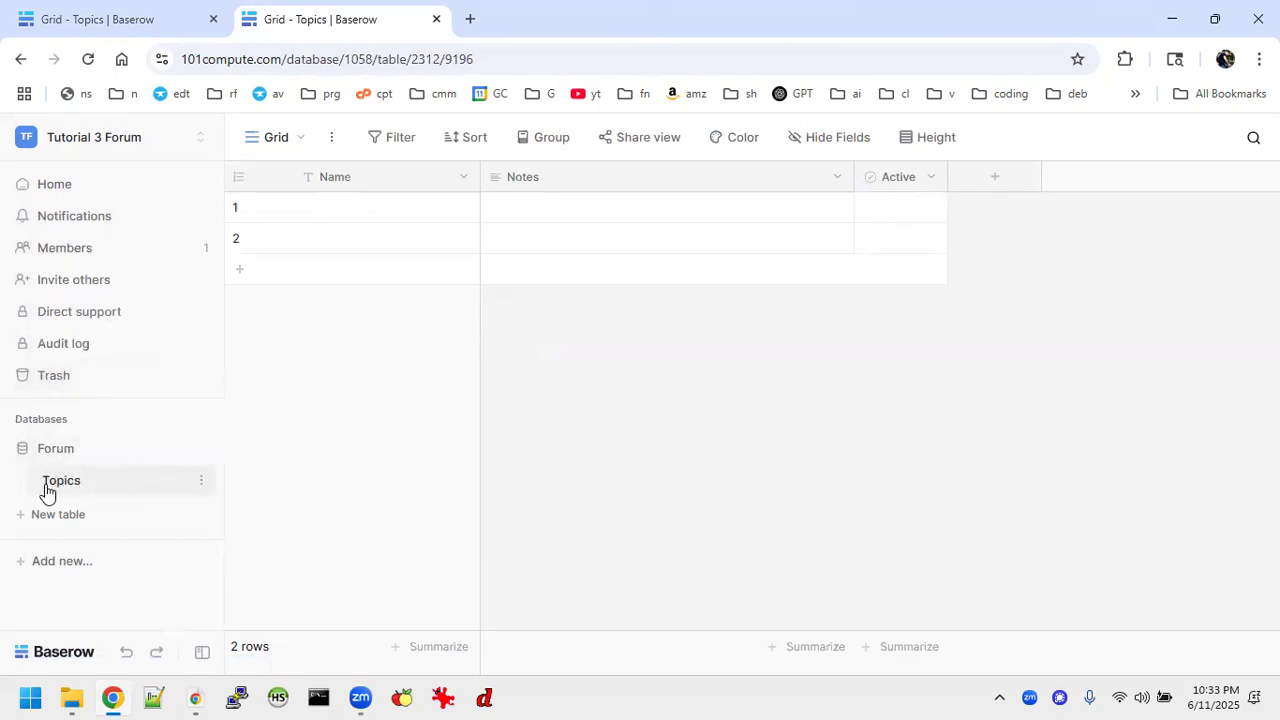
# Add a new blank table named "Messages" to the Forum database and return to the Topics table.
pyautogui.click(48, 514)
pyautogui.write('Messages')
pyautogui.press('Return')
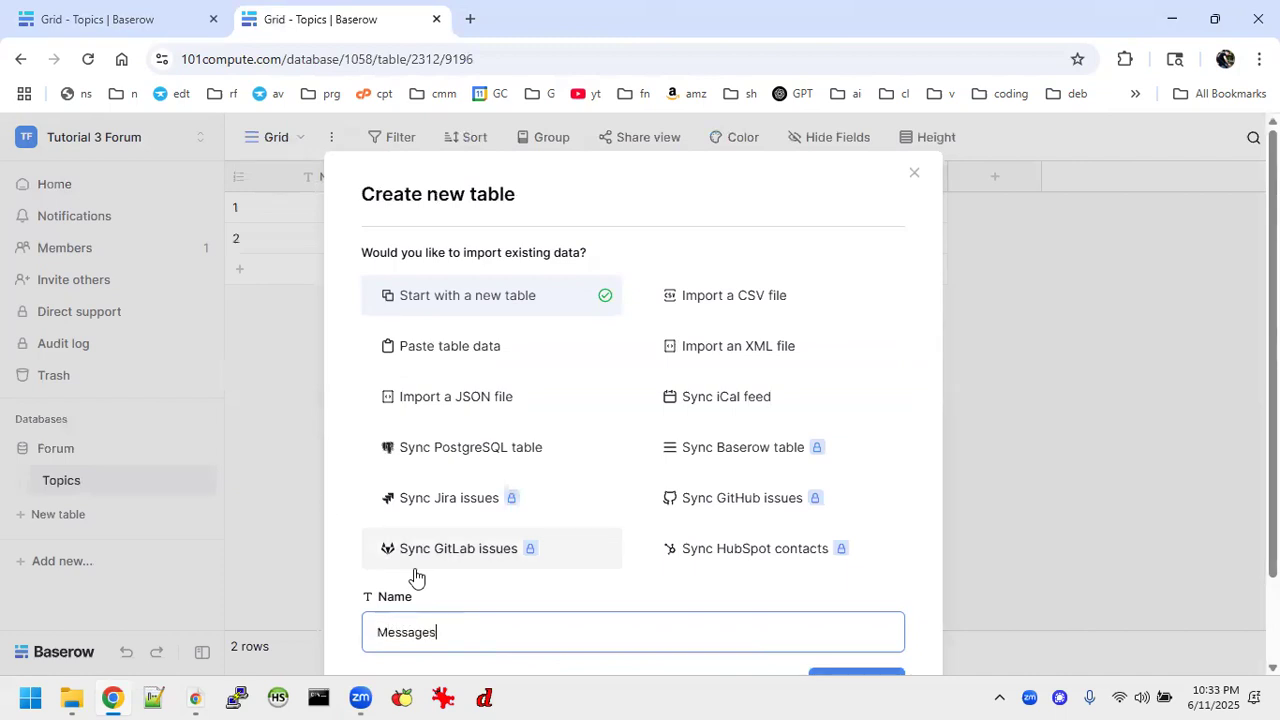
pyautogui.click(93, 489)
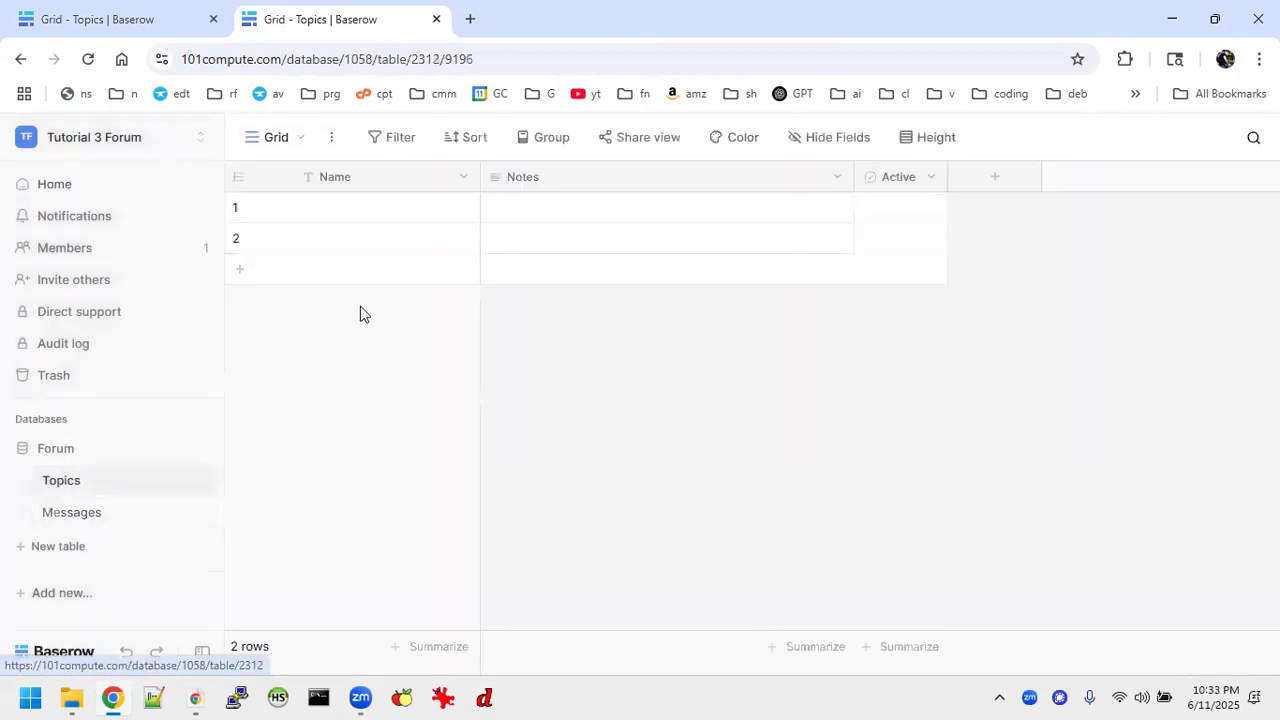
# Check the finished Topics table for reference, and rename the new Topics table's Name field as "Topic".
pyautogui.click(152, 28)
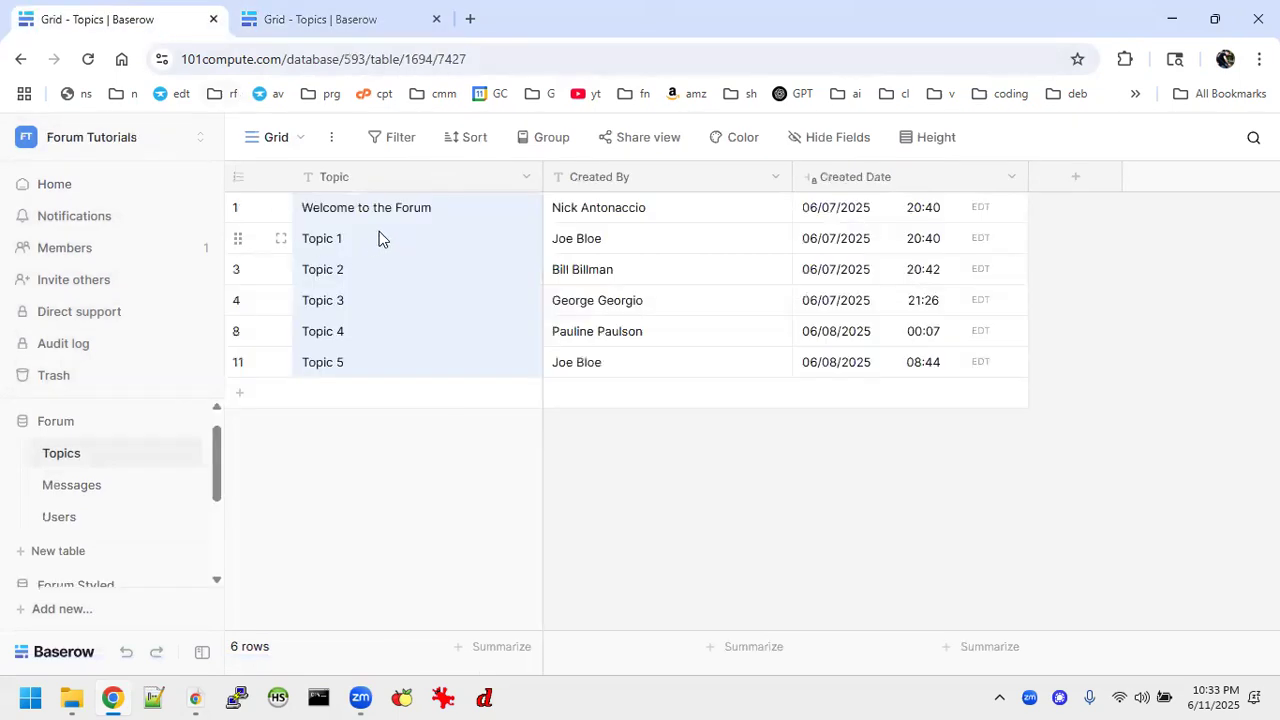
pyautogui.click(366, 20)
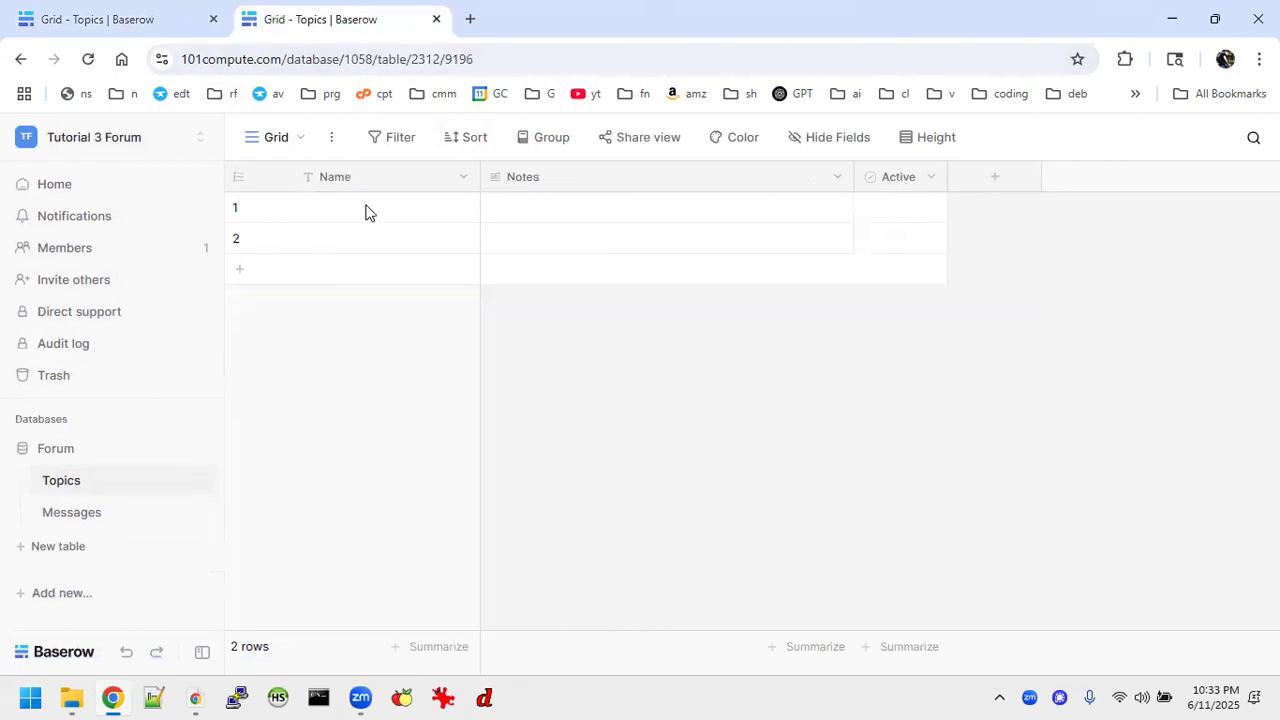
pyautogui.click(463, 176)
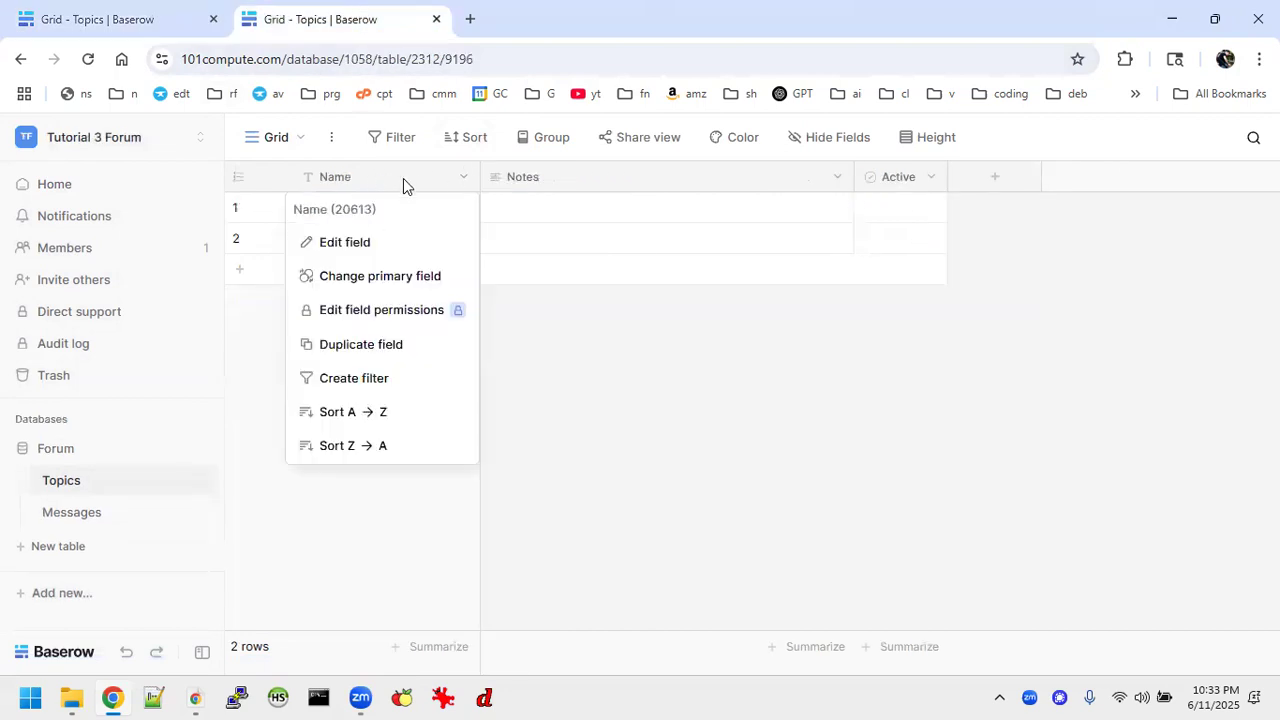
pyautogui.click(351, 246)
pyautogui.click(414, 289)
pyautogui.press('BackSpace')
pyautogui.press('BackSpace')
pyautogui.press('BackSpace')
pyautogui.press('BackSpace')
pyautogui.write('Topi')
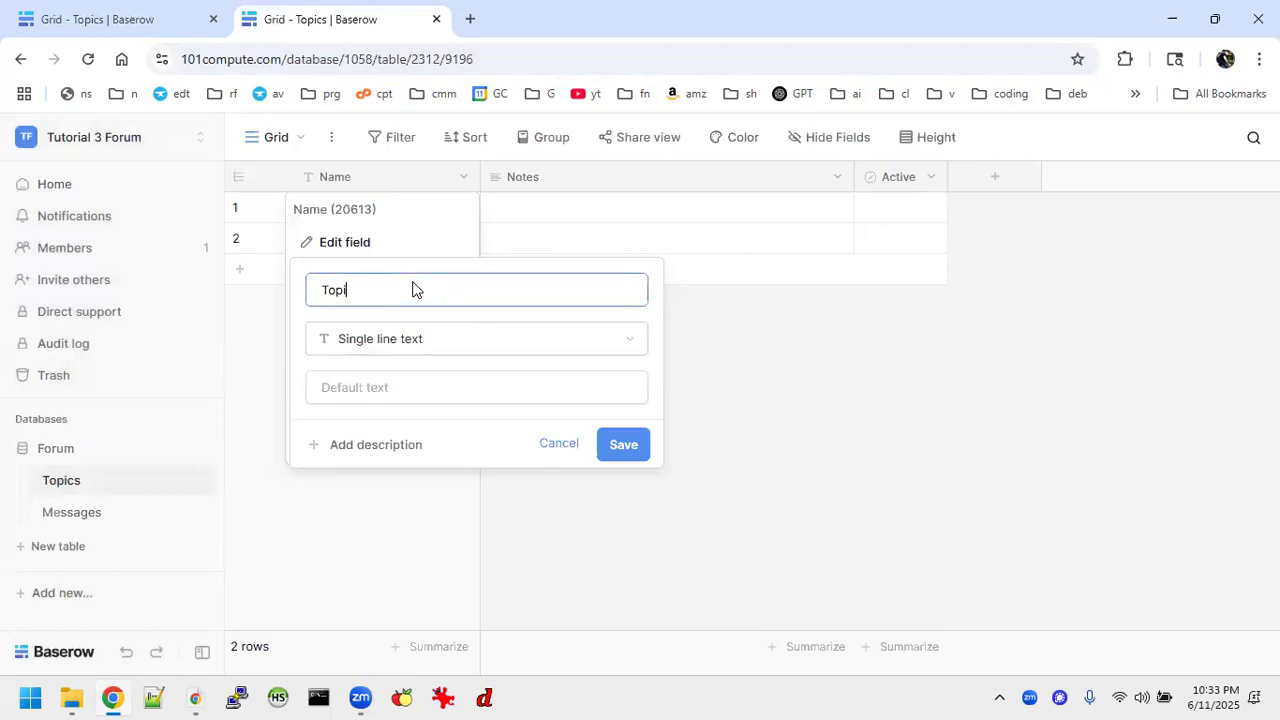
pyautogui.write('c')
pyautogui.click(622, 452)
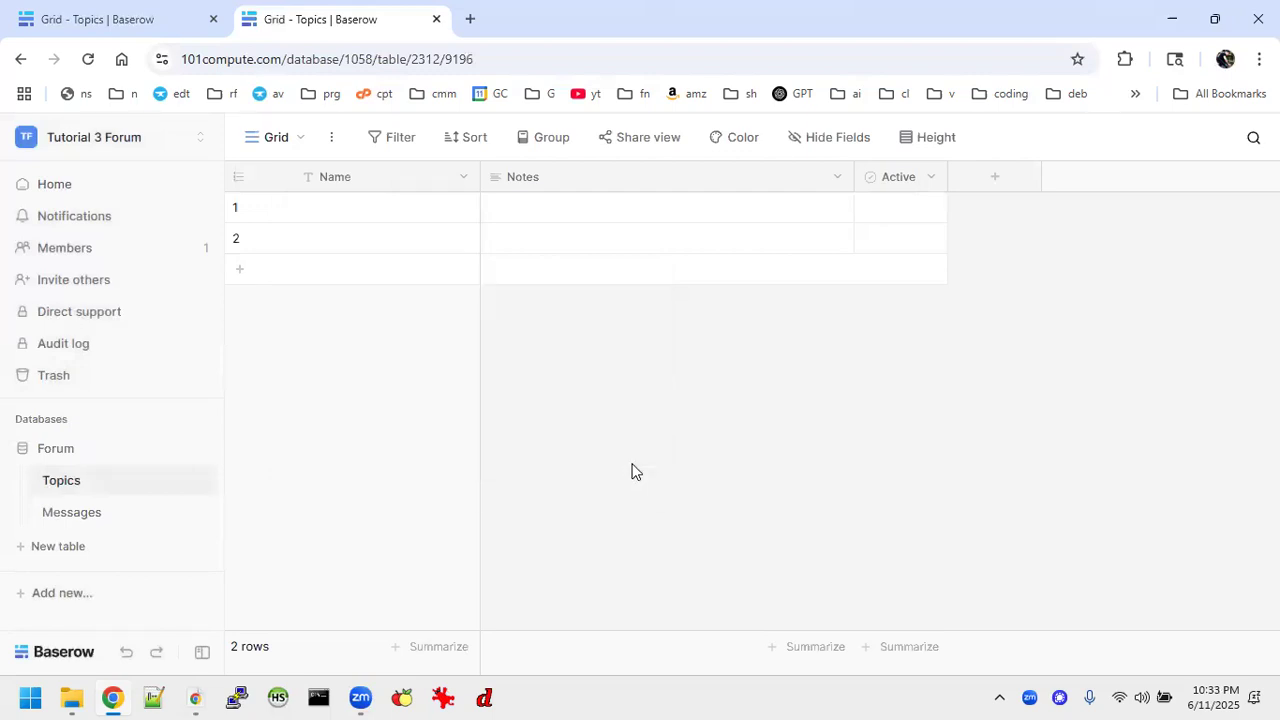
pyautogui.click(464, 179)
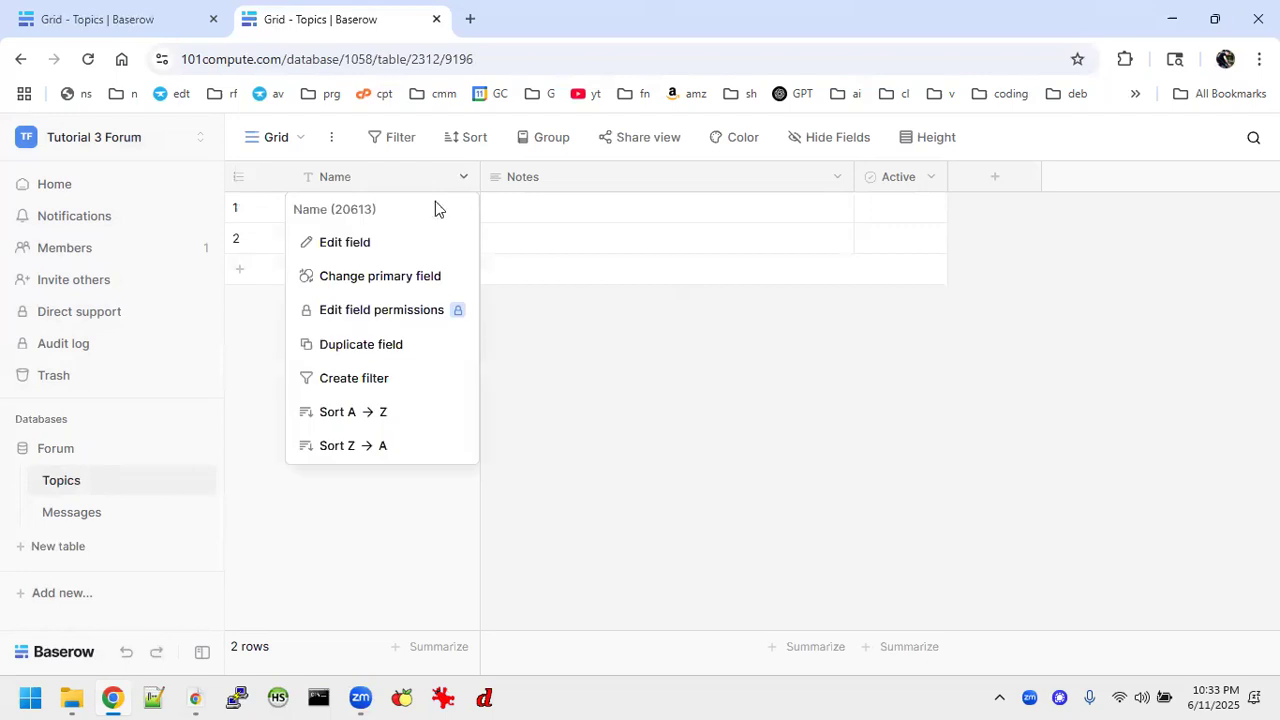
pyautogui.click(393, 243)
pyautogui.click(627, 446)
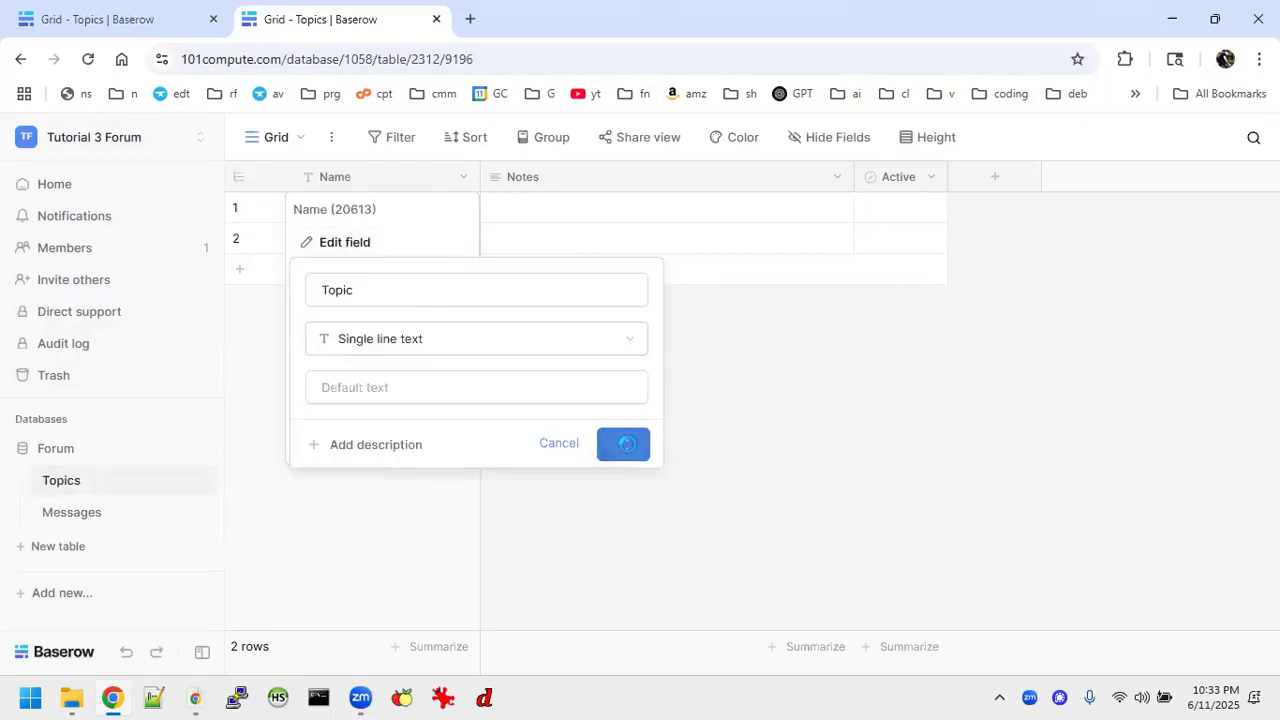
# Paste the copied topic entries into the Topic column, starting at the first row.
pyautogui.click(322, 216)
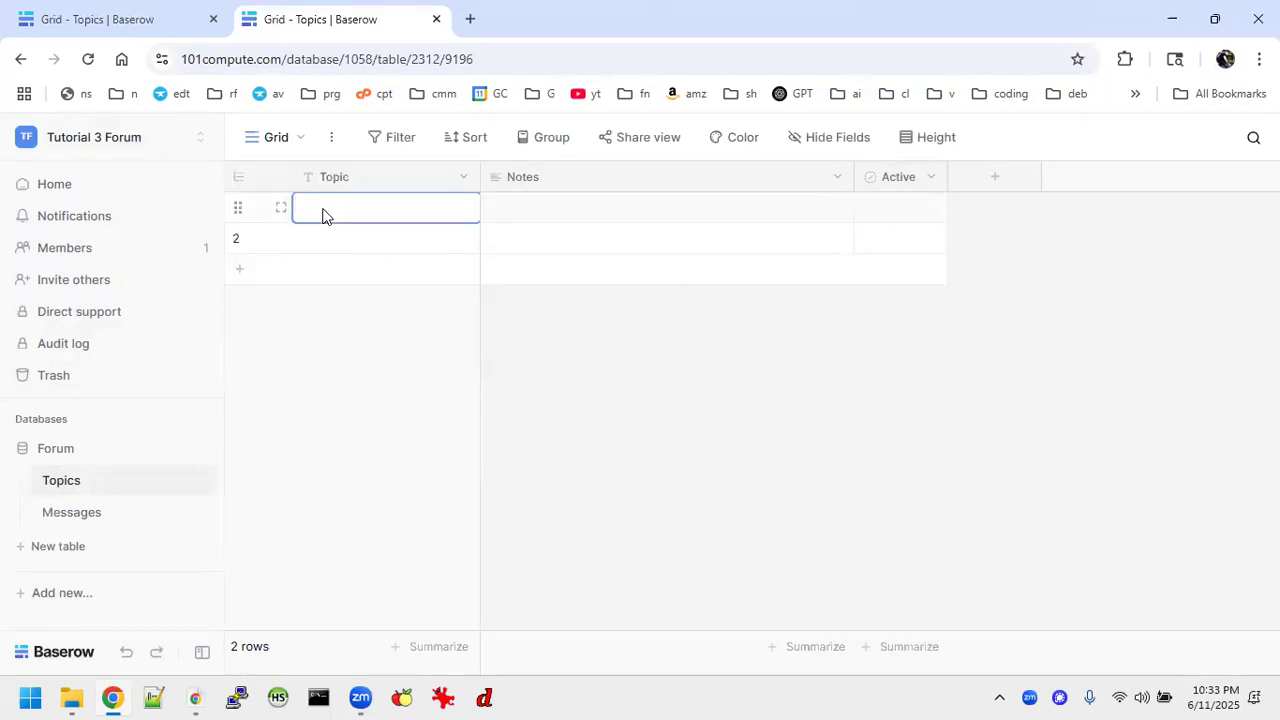
pyautogui.write('Welcome to the Forum Topic 1 Topic 2 Topic 3 Topic 4 Topic 5')
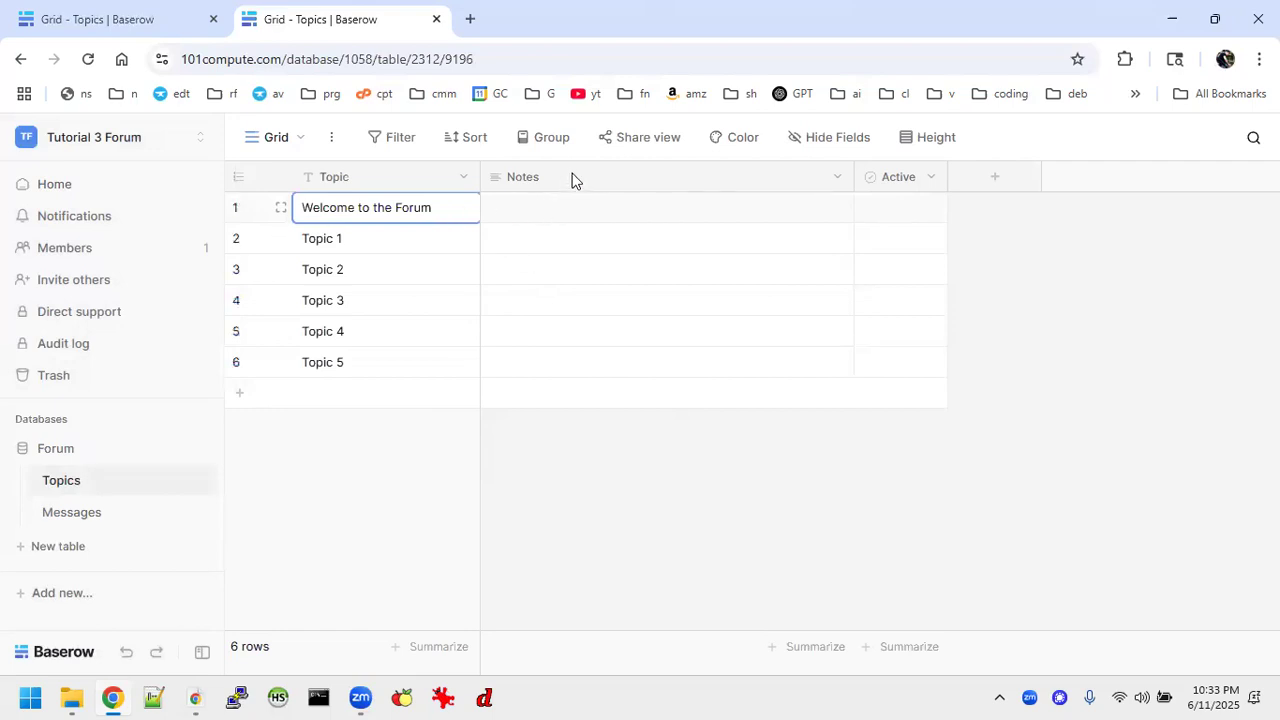
# Change the Topics table's Notes field to Single line text and rename it "Created By".
pyautogui.click(837, 177)
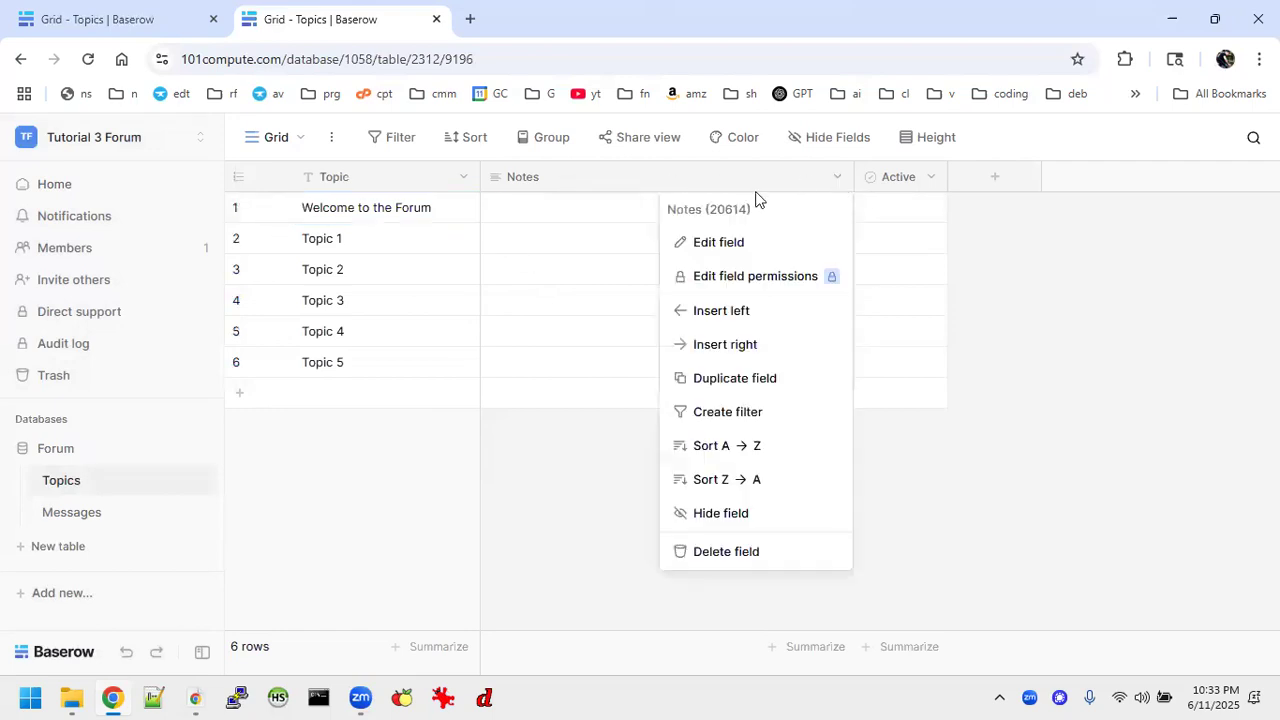
pyautogui.click(727, 242)
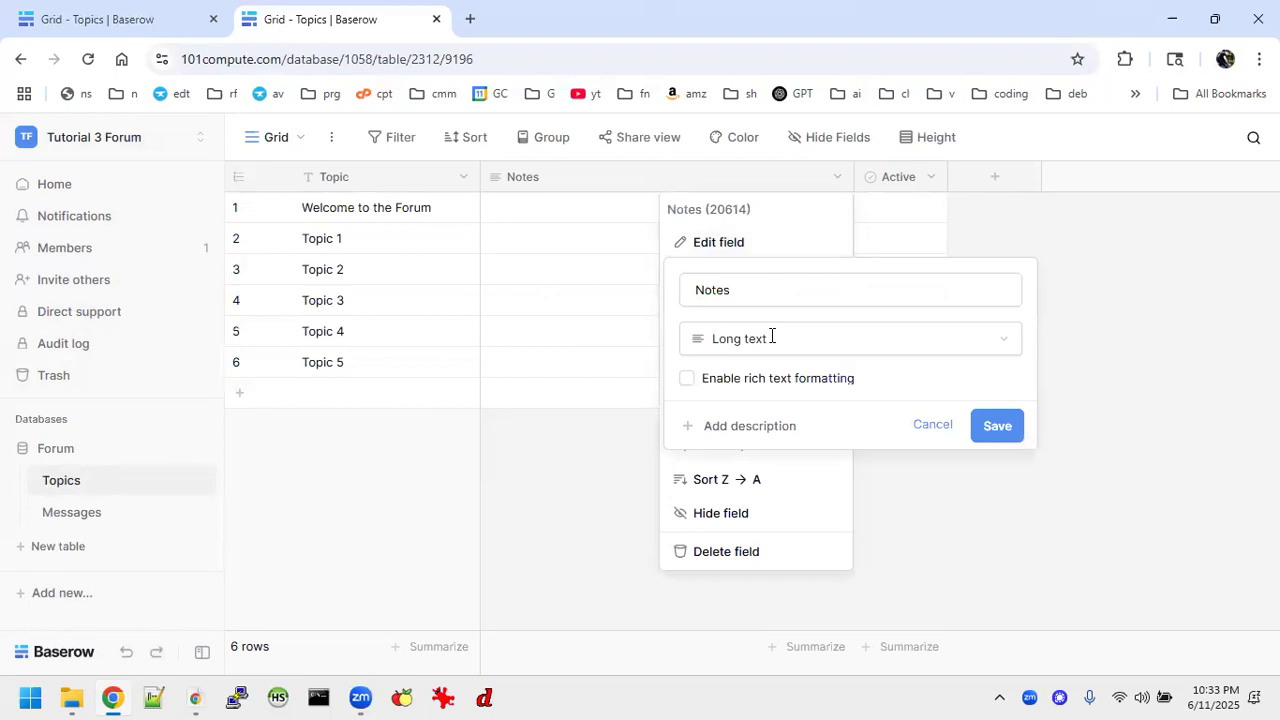
pyautogui.click(766, 338)
pyautogui.click(740, 378)
pyautogui.click(751, 282)
pyautogui.hotkey('ctrl', 'a')
pyautogui.write('Crea')
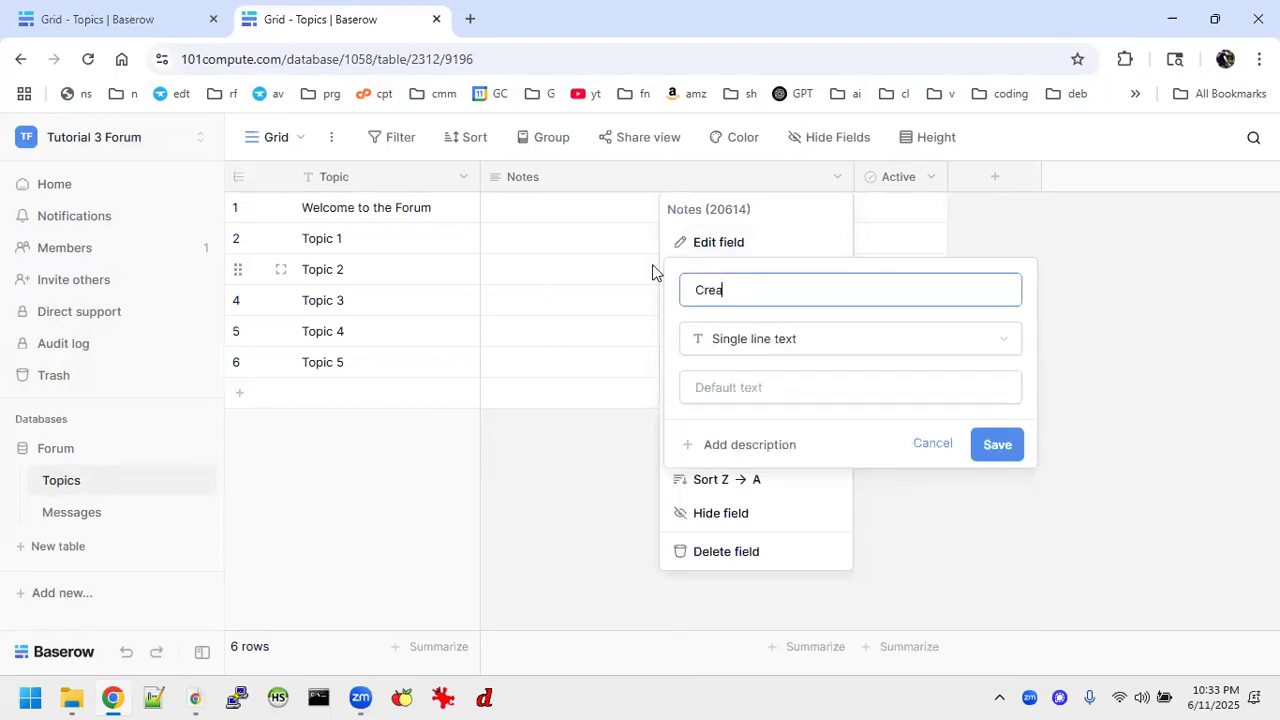
pyautogui.write('te d by')
pyautogui.press('BackSpace')
pyautogui.press('BackSpace')
pyautogui.write('By')
pyautogui.press('Return')
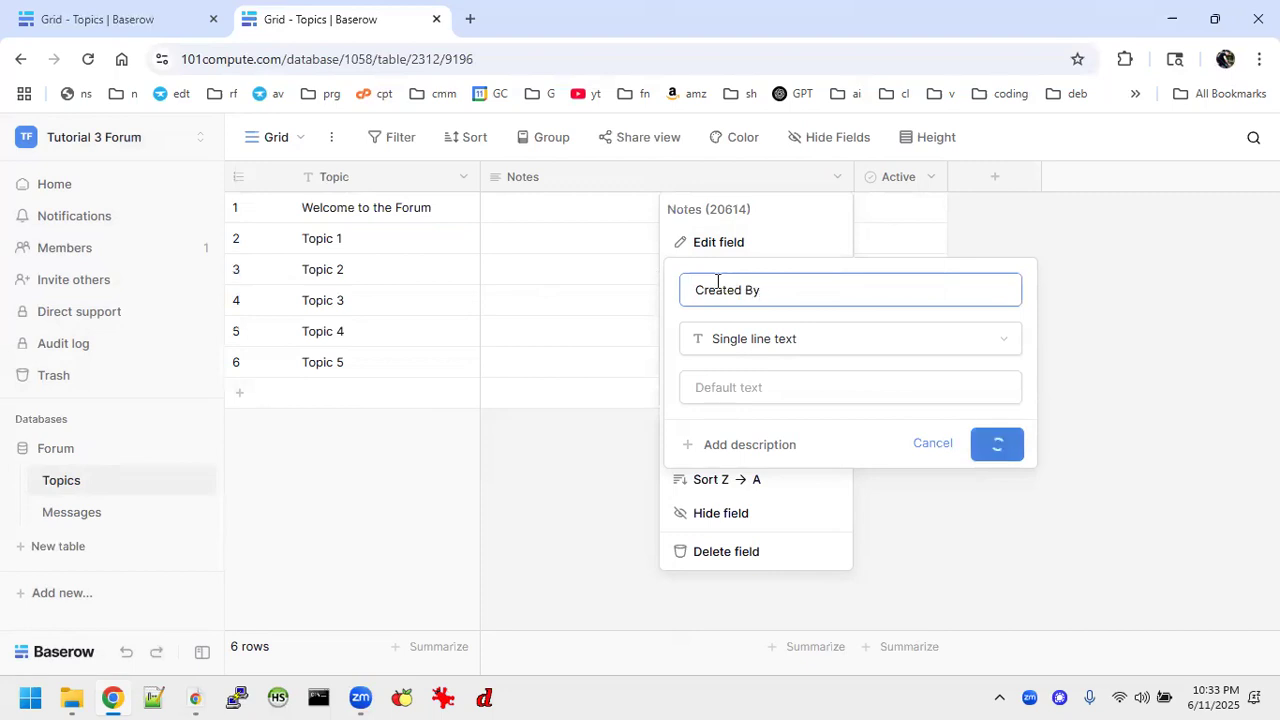
# Delete the Active field from the Topics table and add a "Created on" field with the US date format.
pyautogui.click(930, 179)
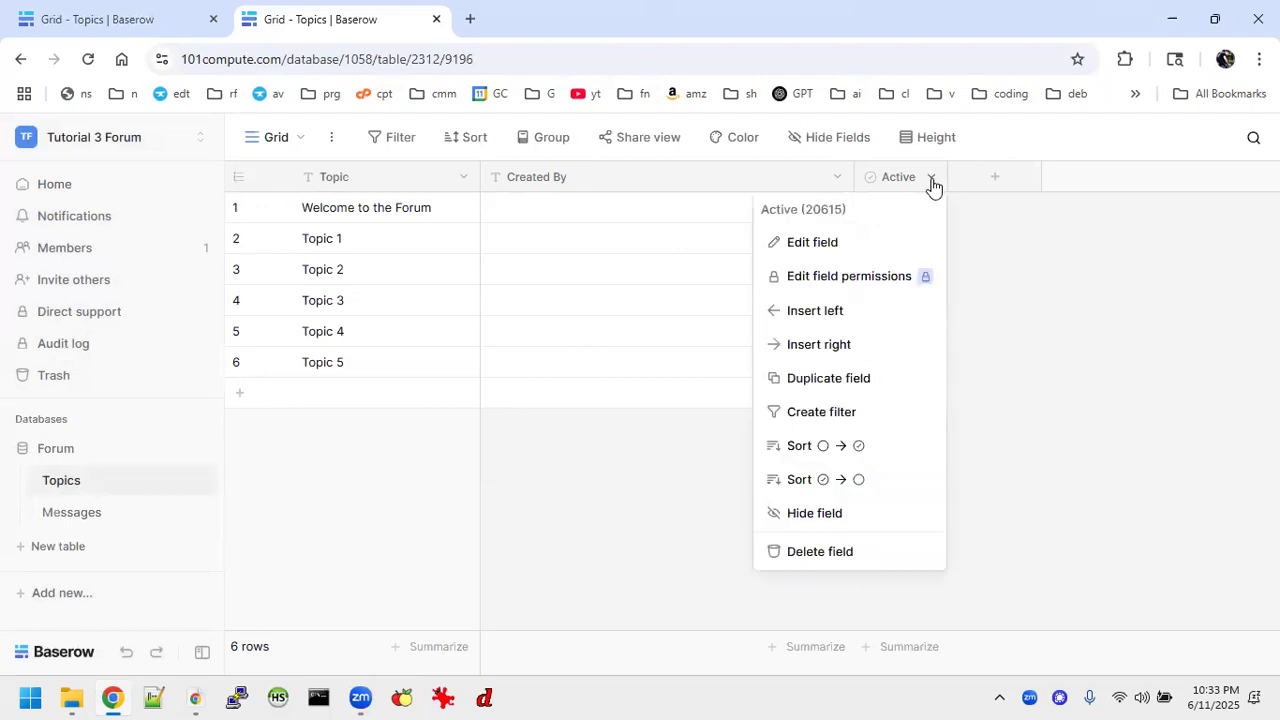
pyautogui.click(835, 553)
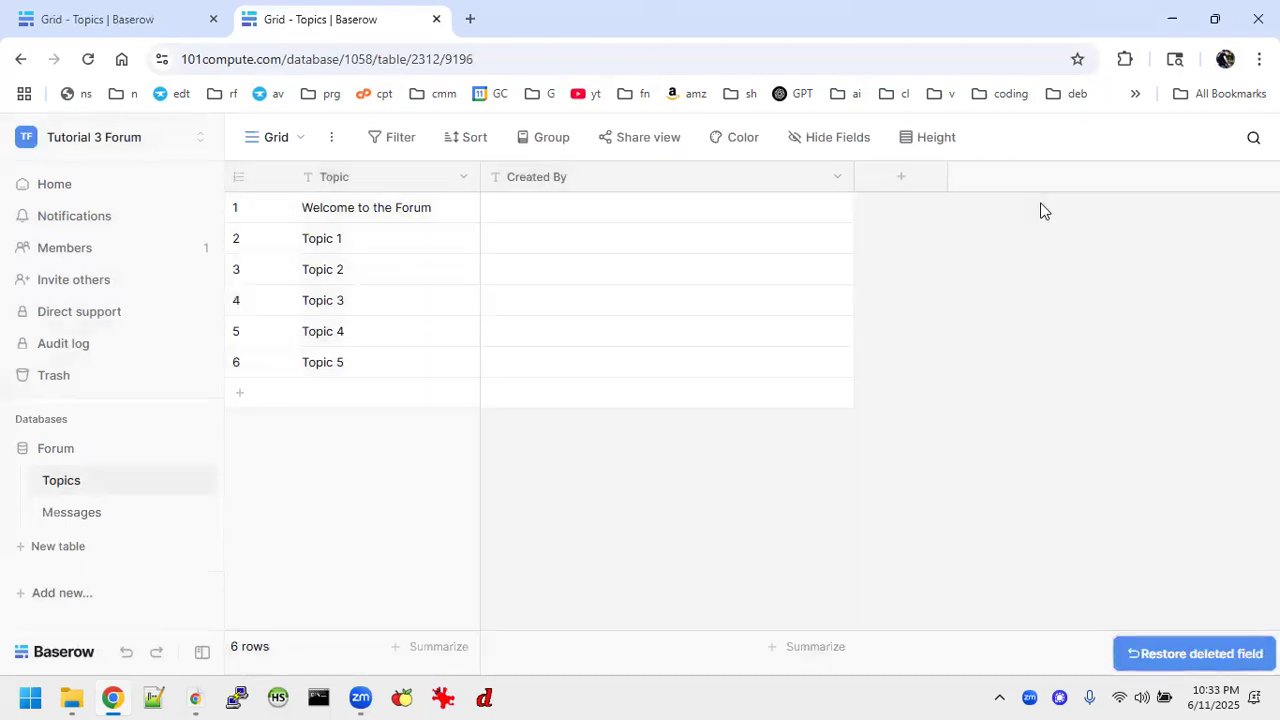
pyautogui.click(899, 176)
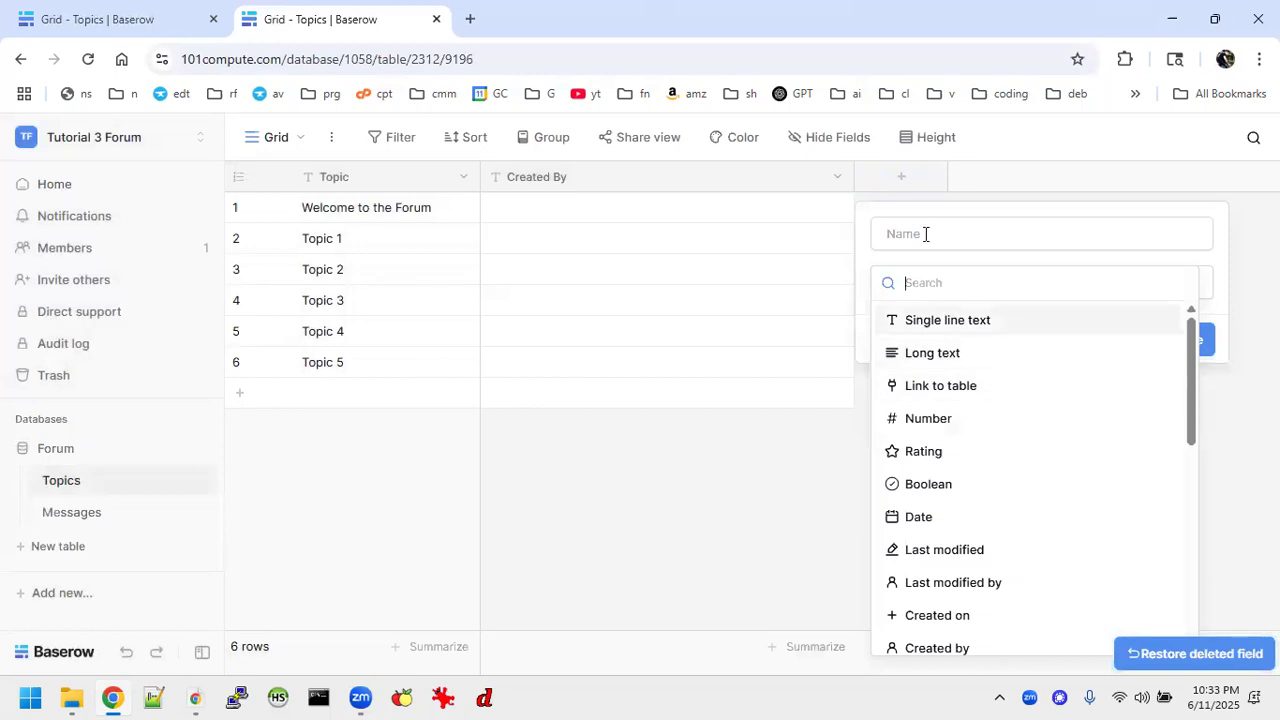
pyautogui.scroll(-3, 910, 458)
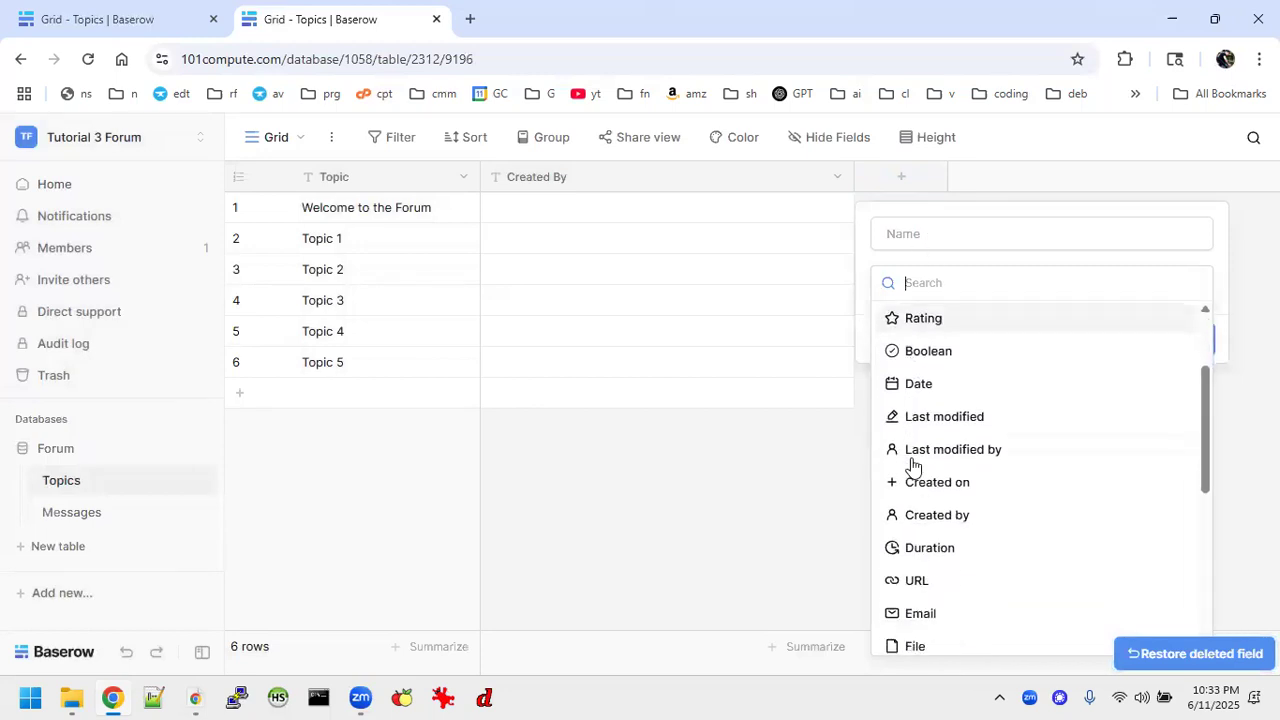
pyautogui.scroll(-1, 915, 462)
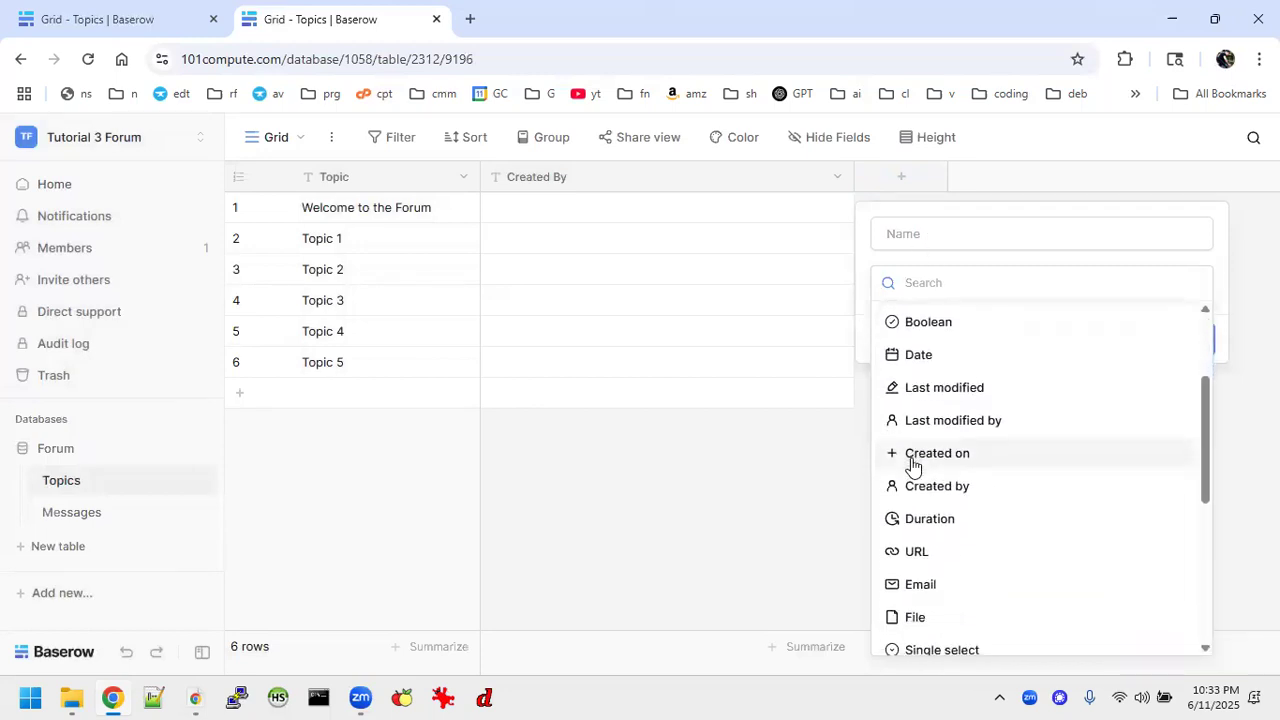
pyautogui.click(920, 458)
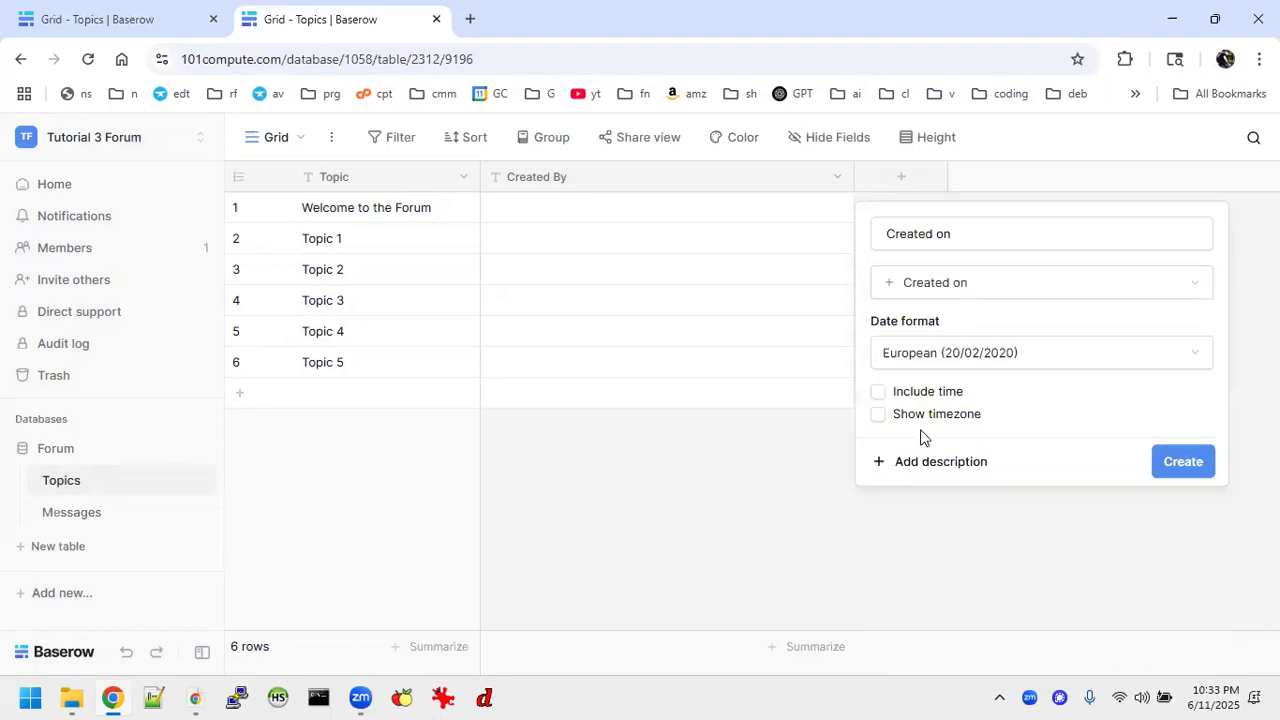
pyautogui.click(972, 350)
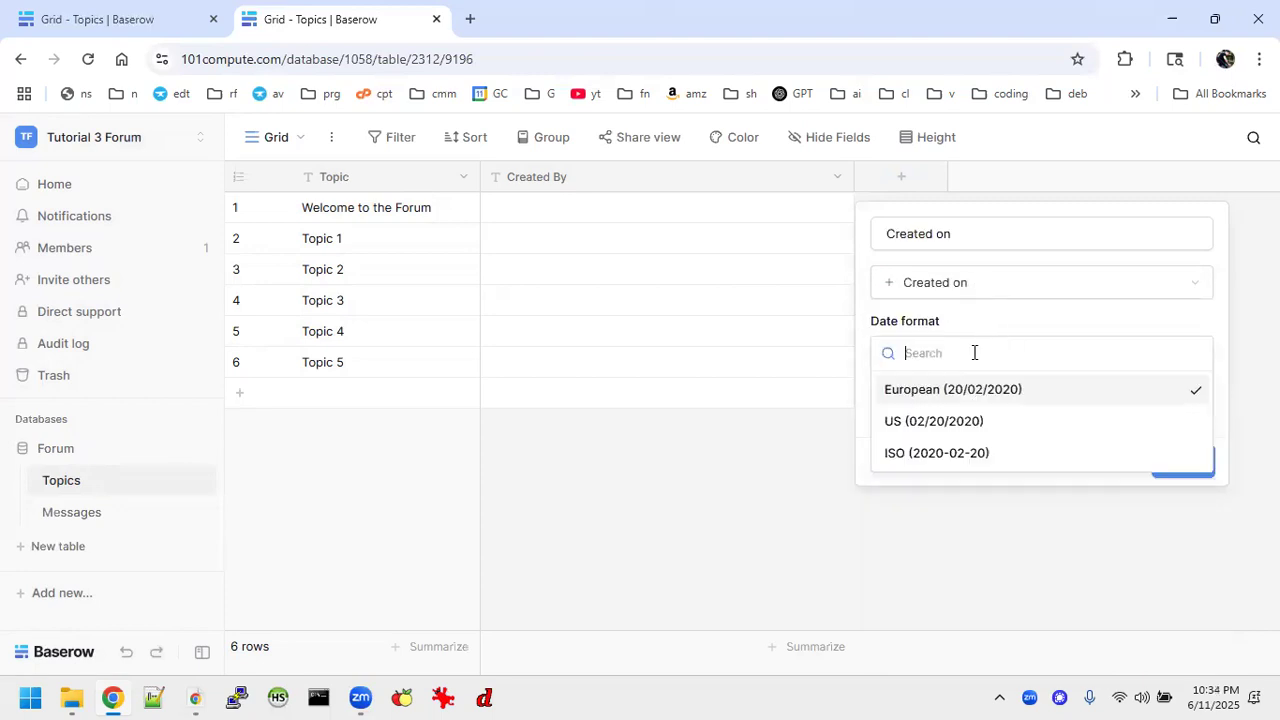
pyautogui.click(914, 422)
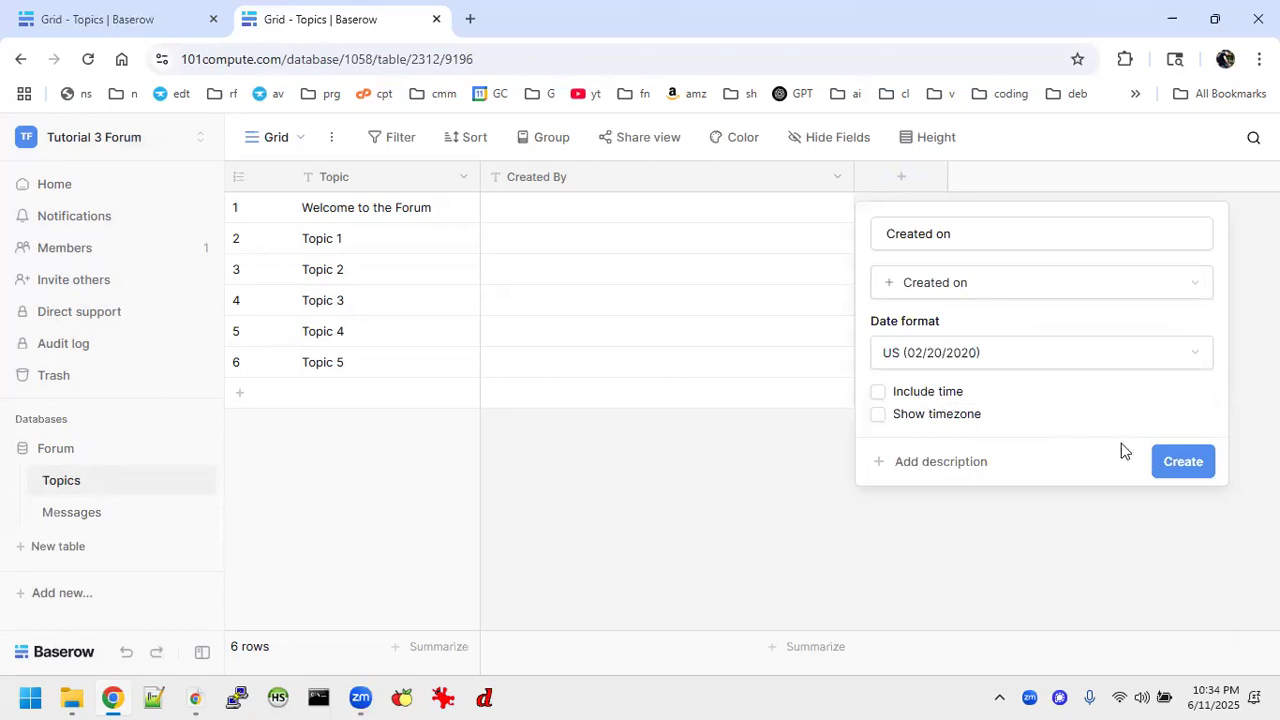
pyautogui.click(1156, 465)
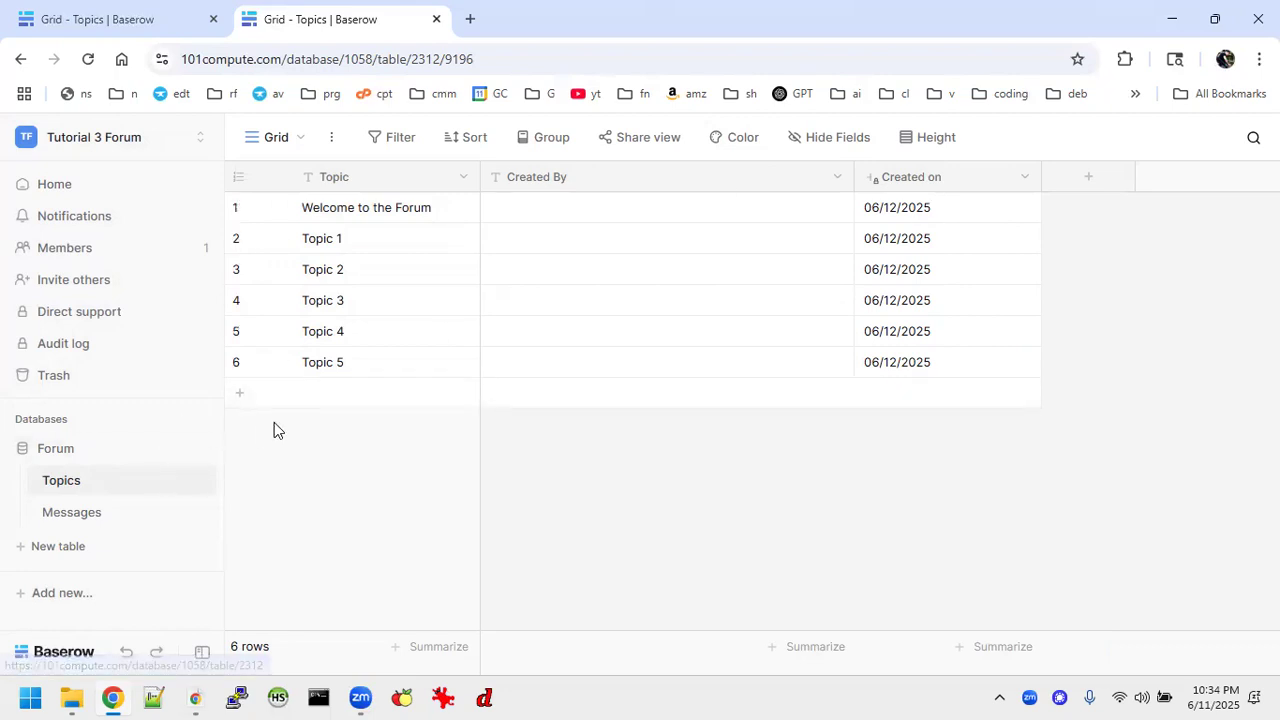
# Open the new Messages table, and in the finished forum's Messages table select all entries in the Message column.
pyautogui.click(106, 521)
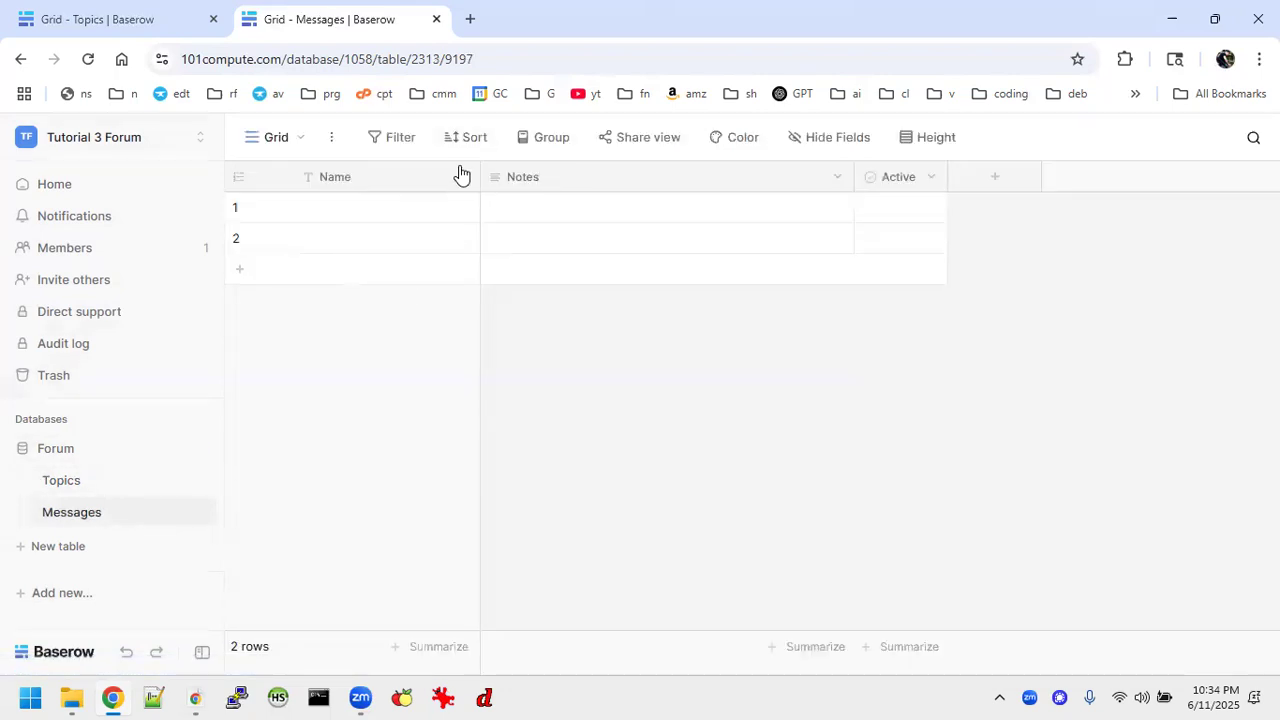
pyautogui.click(125, 22)
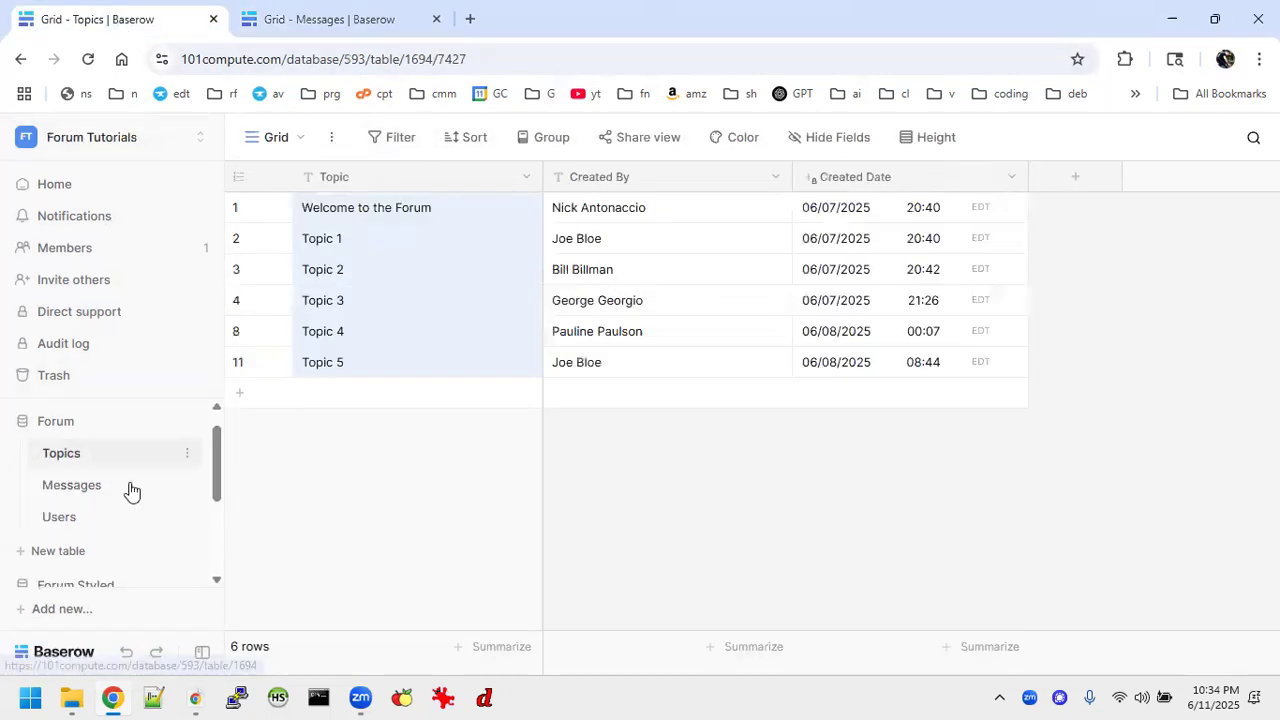
pyautogui.click(83, 497)
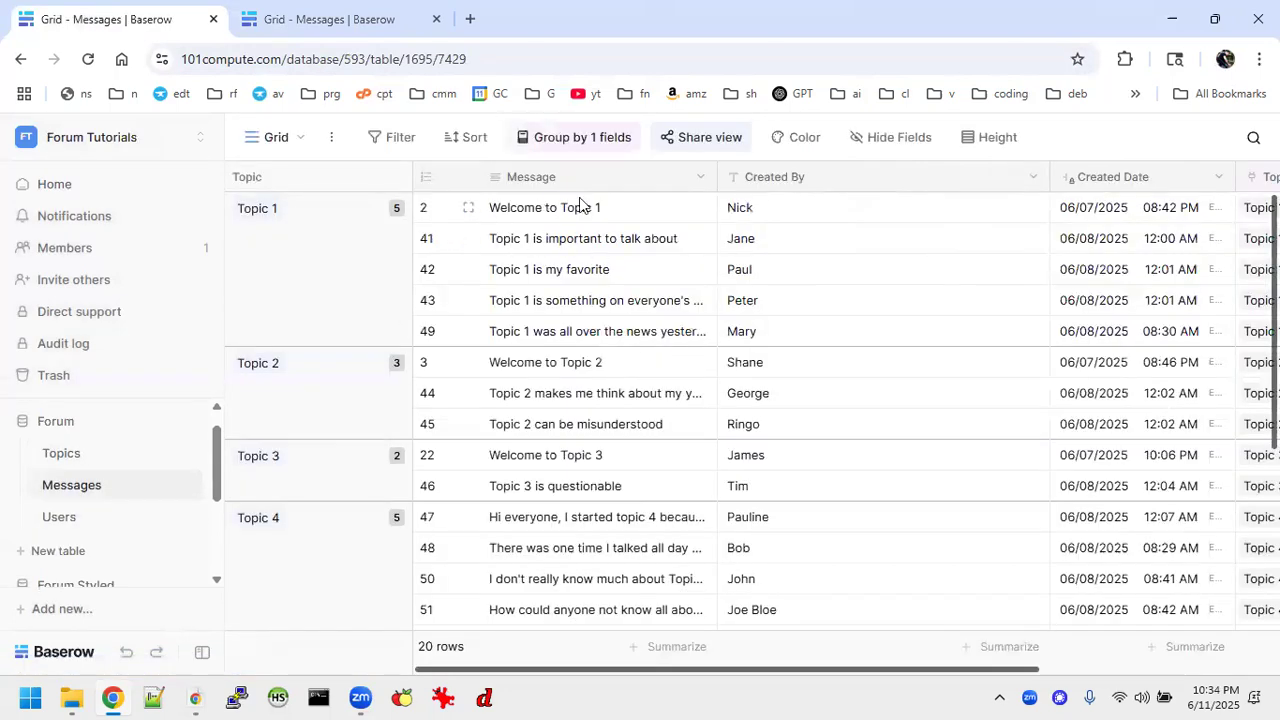
pyautogui.moveTo(490, 207); pyautogui.dragTo(679, 487)
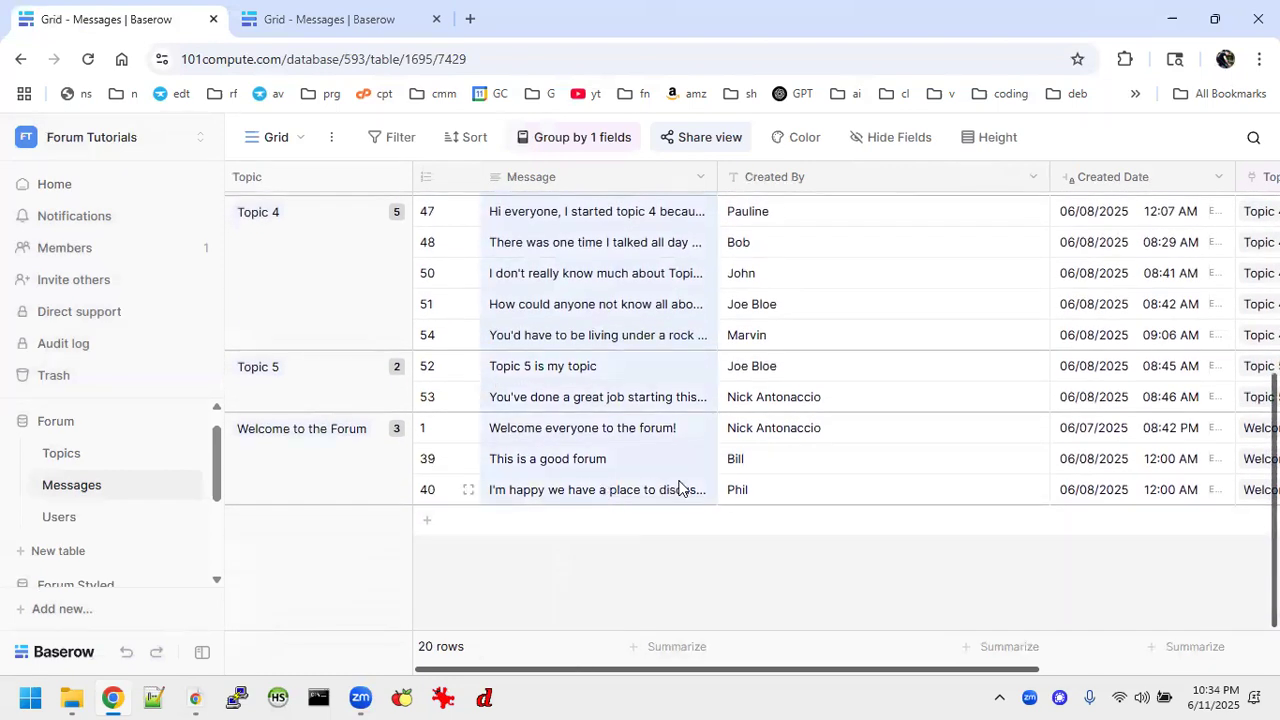
# Remove the Topic grouping from the finished forum's Messages table and select all entries in its Message column.
pyautogui.click(562, 155)
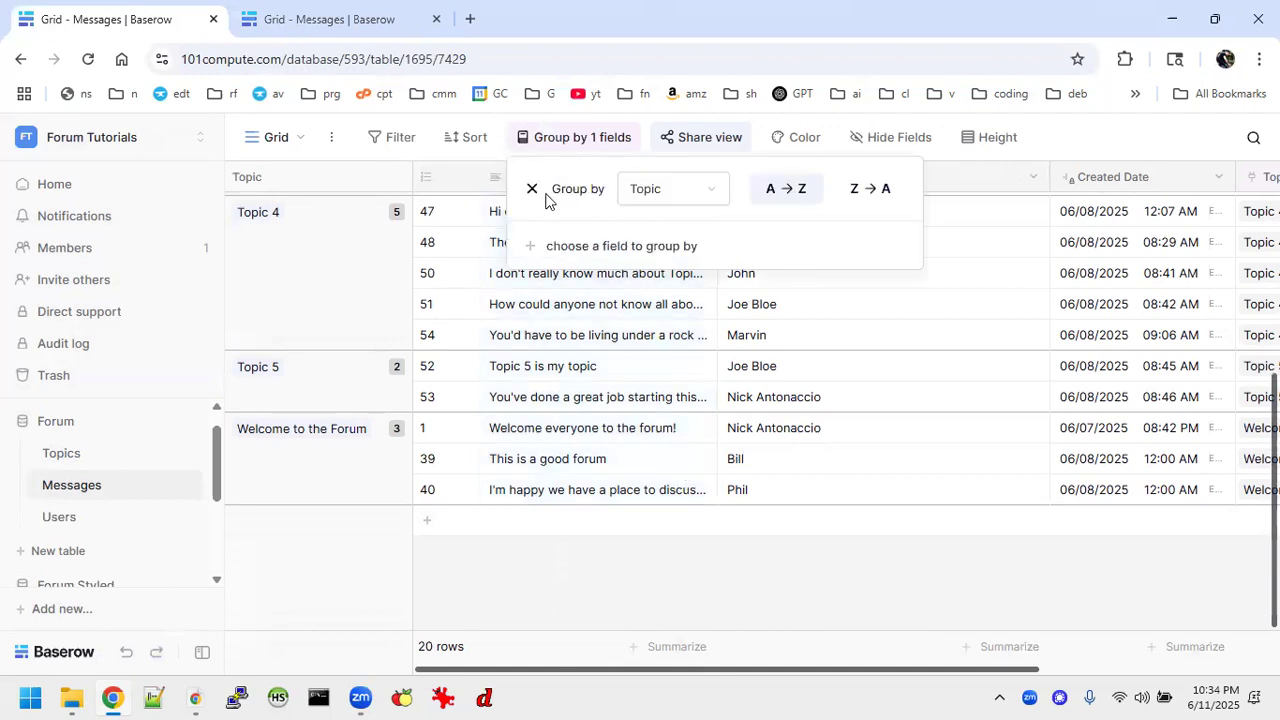
pyautogui.click(532, 189)
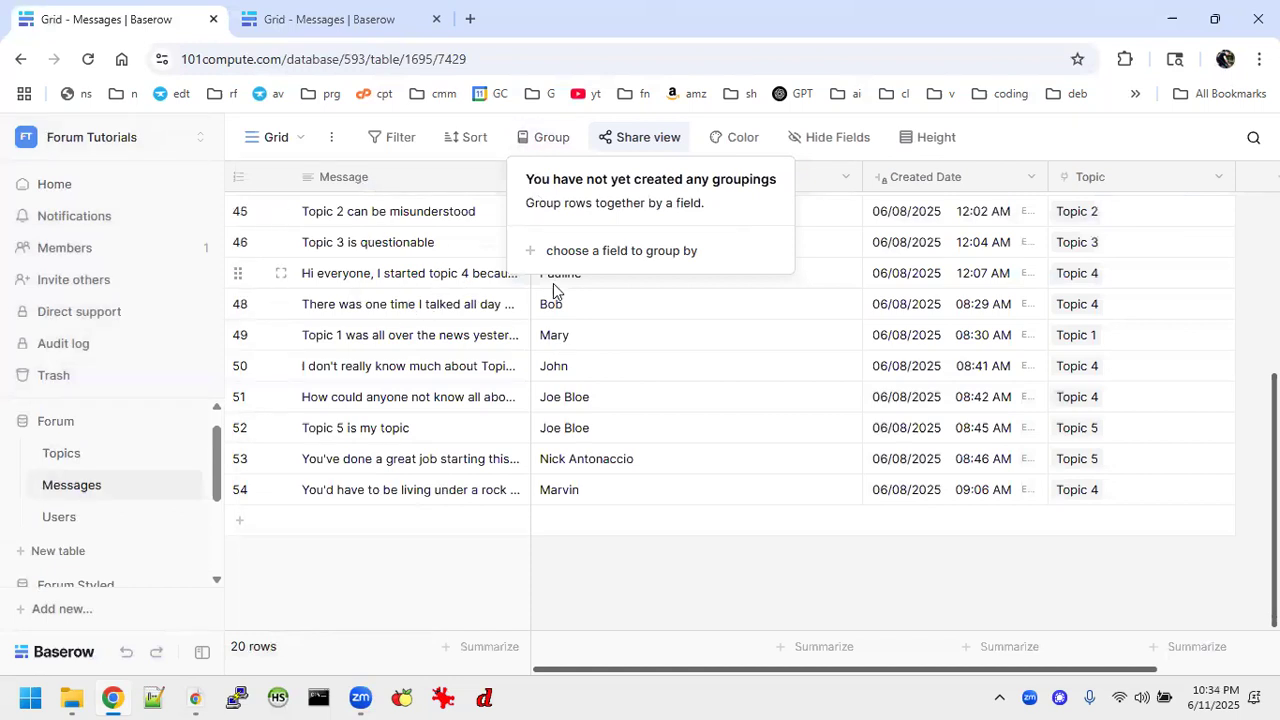
pyautogui.click(343, 213)
pyautogui.scroll(3, 417, 410)
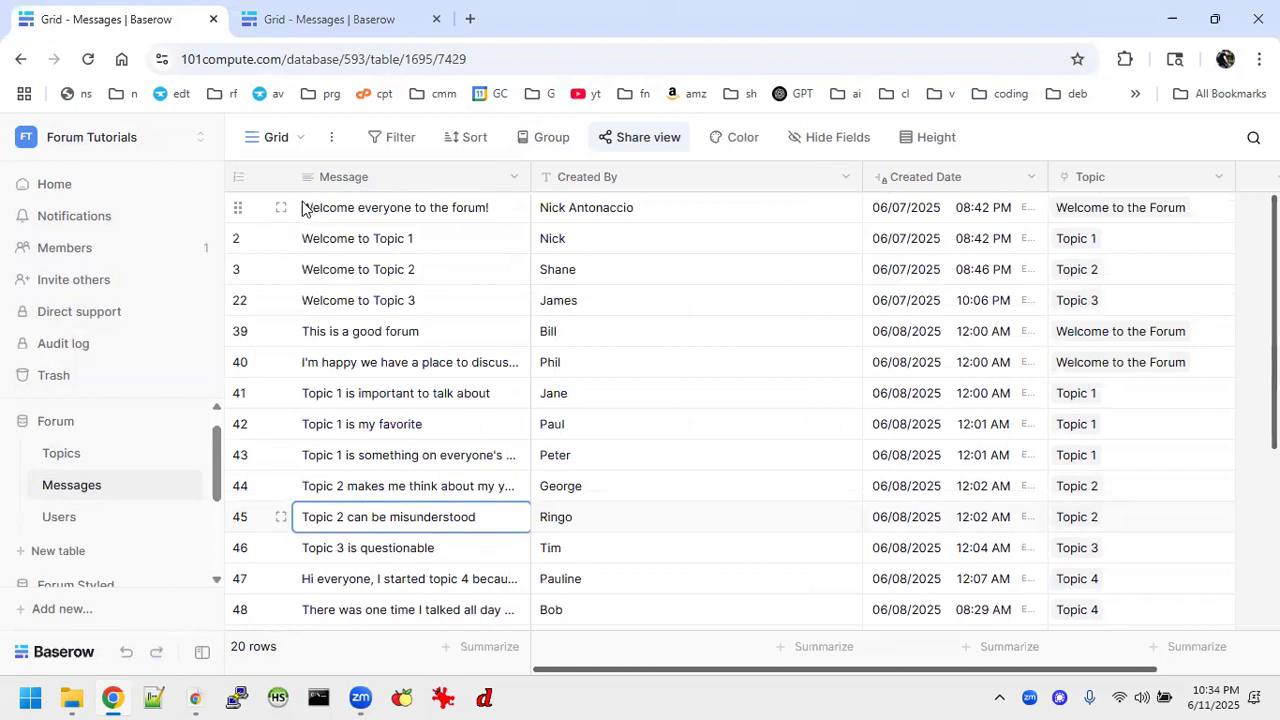
pyautogui.moveTo(307, 211); pyautogui.dragTo(470, 500)
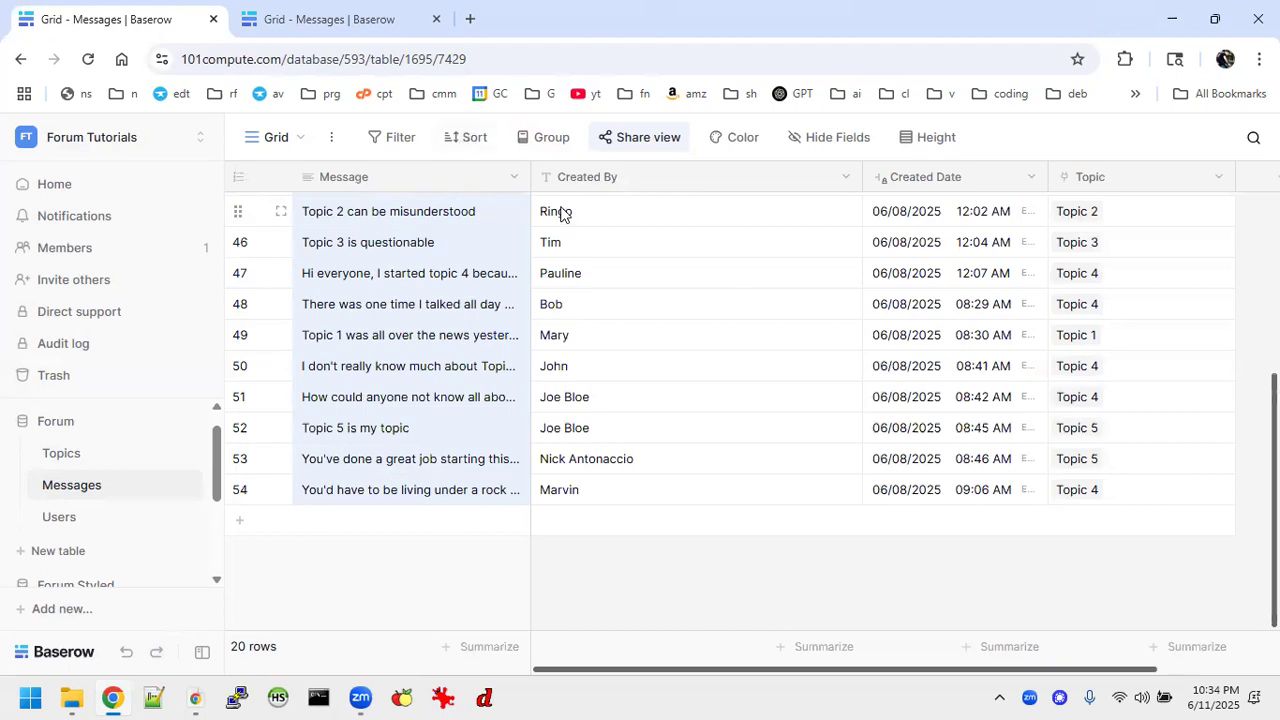
pyautogui.click(945, 213)
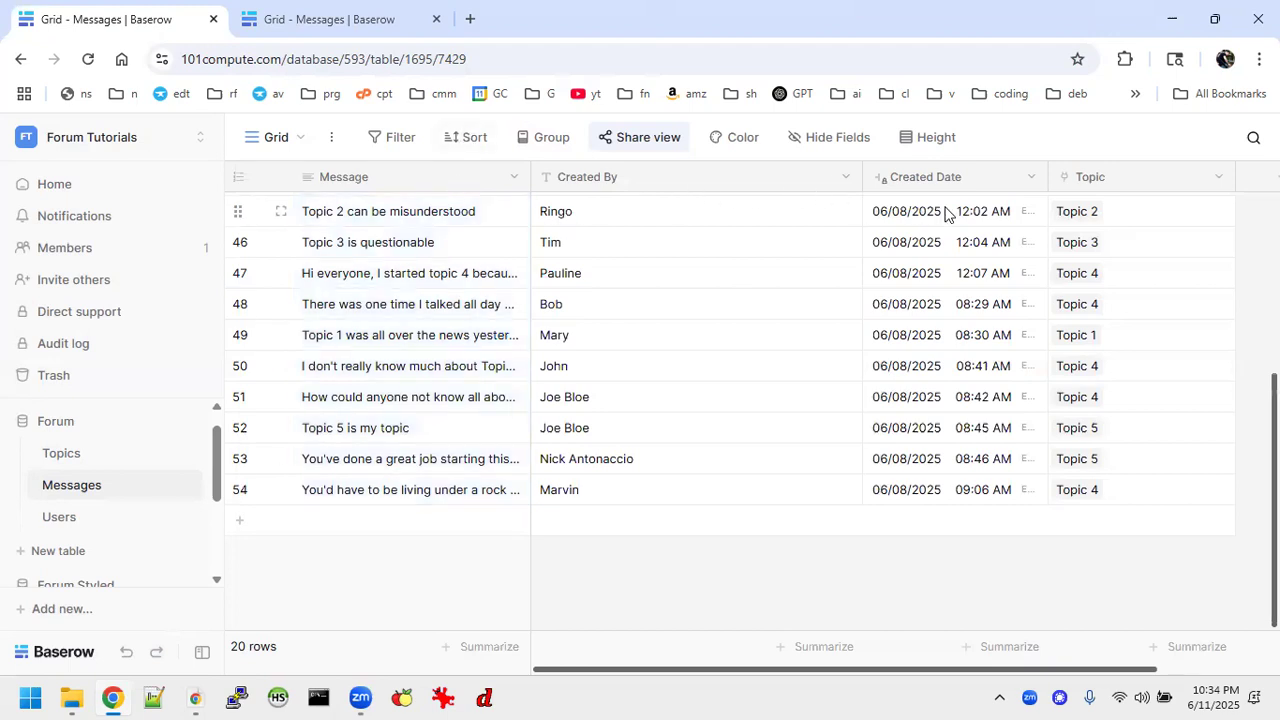
# In the new workspace's Messages table, rename the Name field "Message" and change its type to Long text.
pyautogui.click(320, 16)
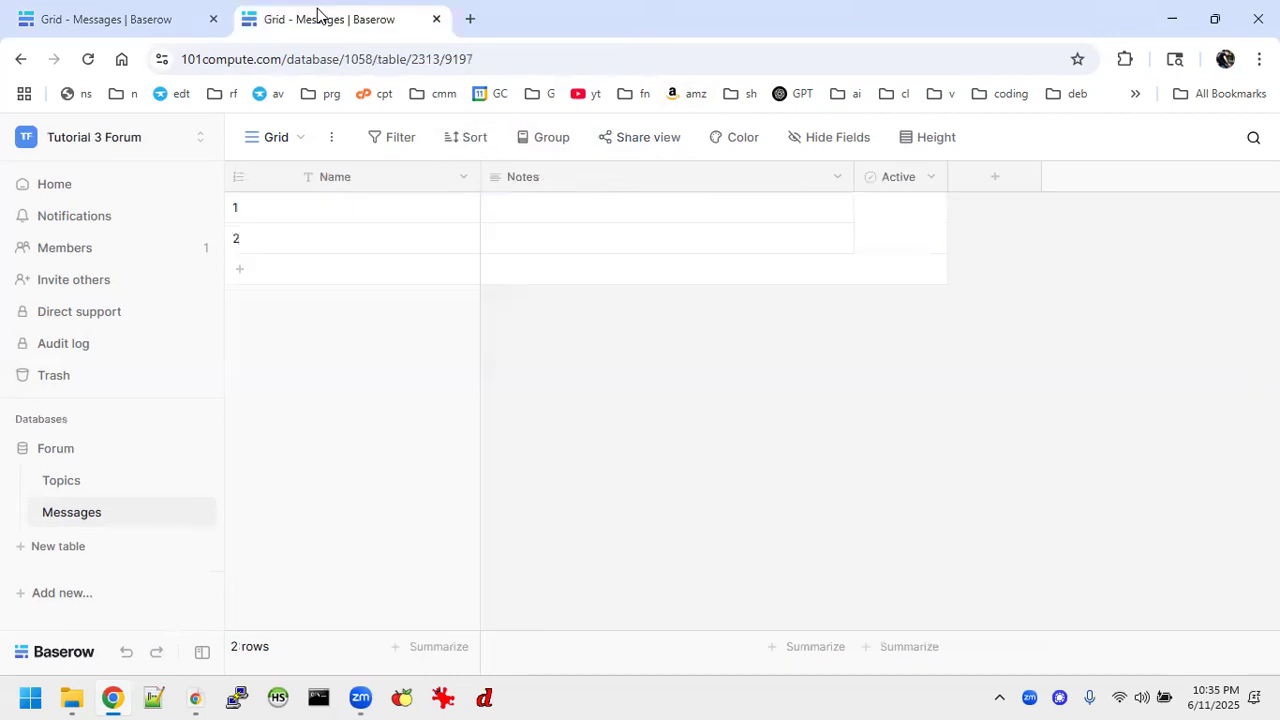
pyautogui.click(461, 177)
pyautogui.click(365, 241)
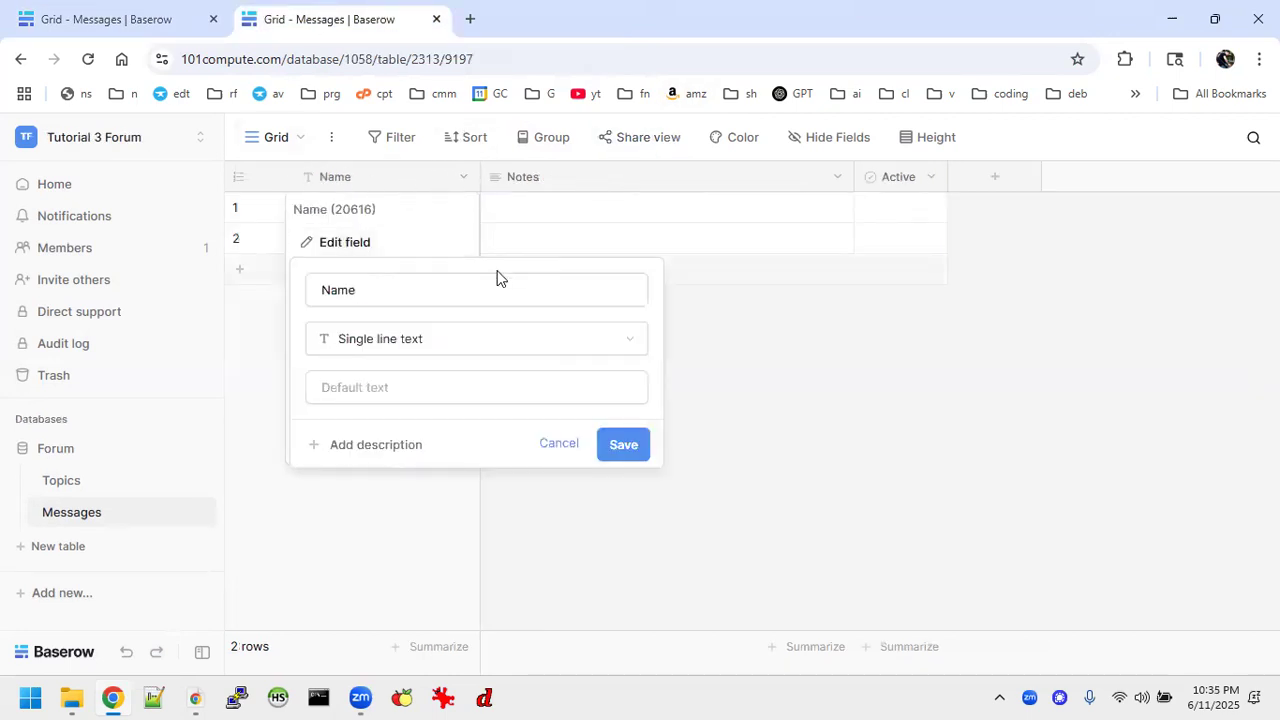
pyautogui.click(457, 290)
pyautogui.press('BackSpace')
pyautogui.press('BackSpace')
pyautogui.press('BackSpace')
pyautogui.press('BackSpace')
pyautogui.write('Messag')
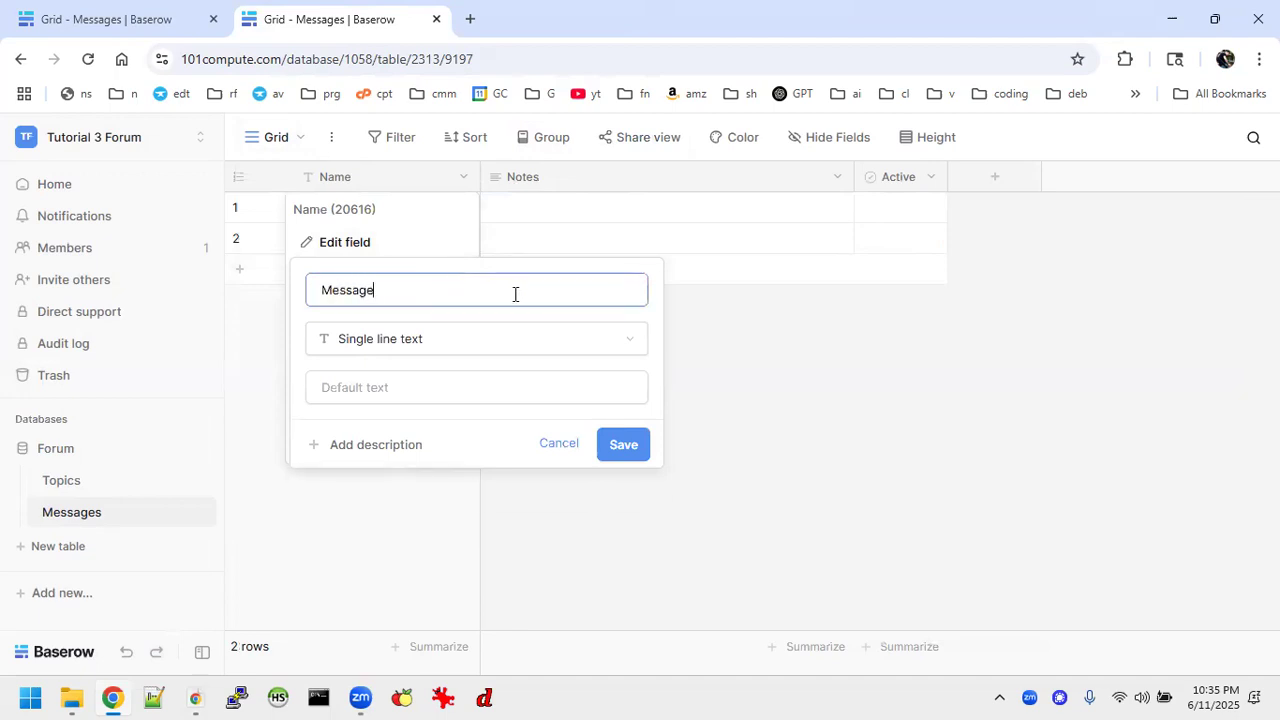
pyautogui.click(608, 338)
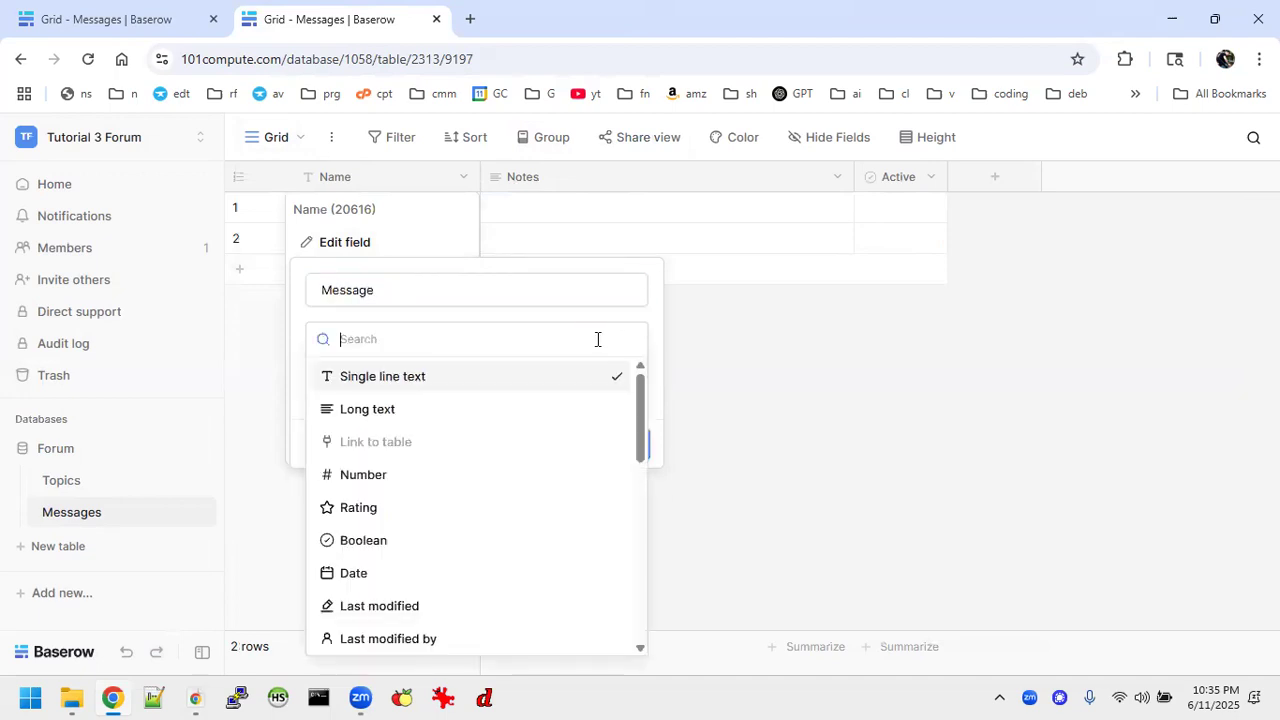
pyautogui.click(370, 410)
pyautogui.click(620, 412)
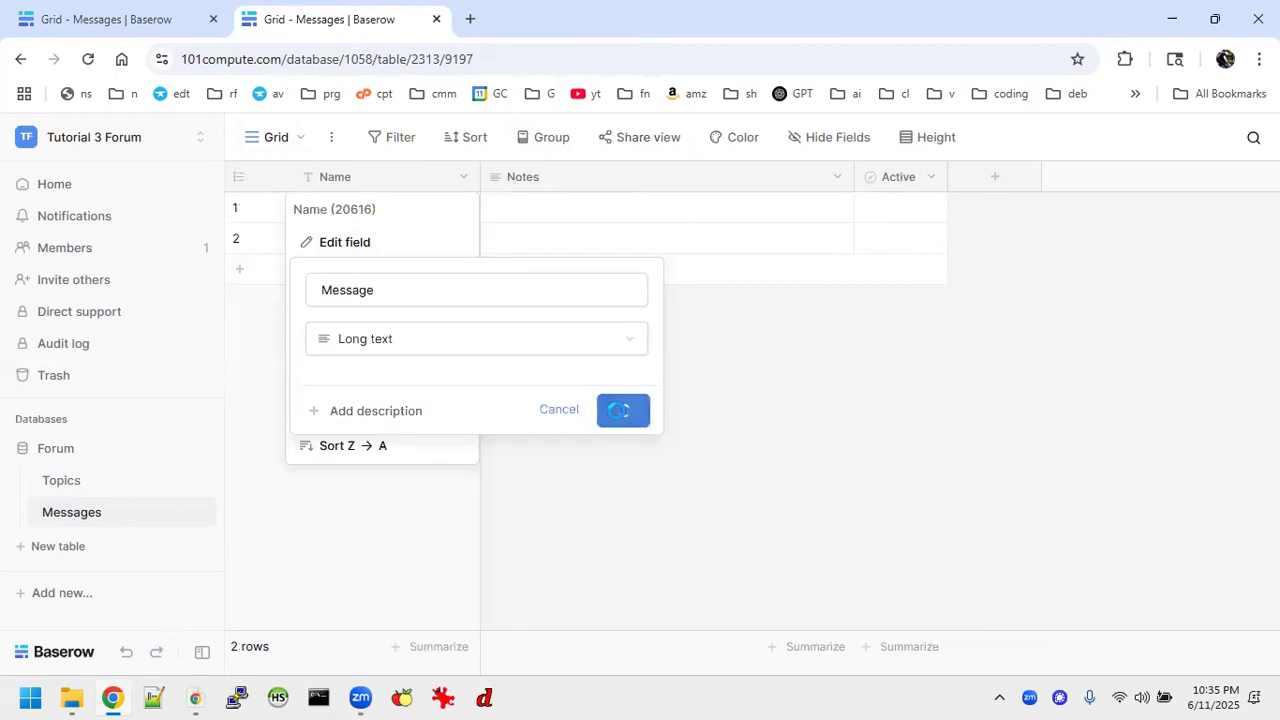
# Change the Messages table's Notes field to Single line text and rename it "Created By".
pyautogui.click(837, 178)
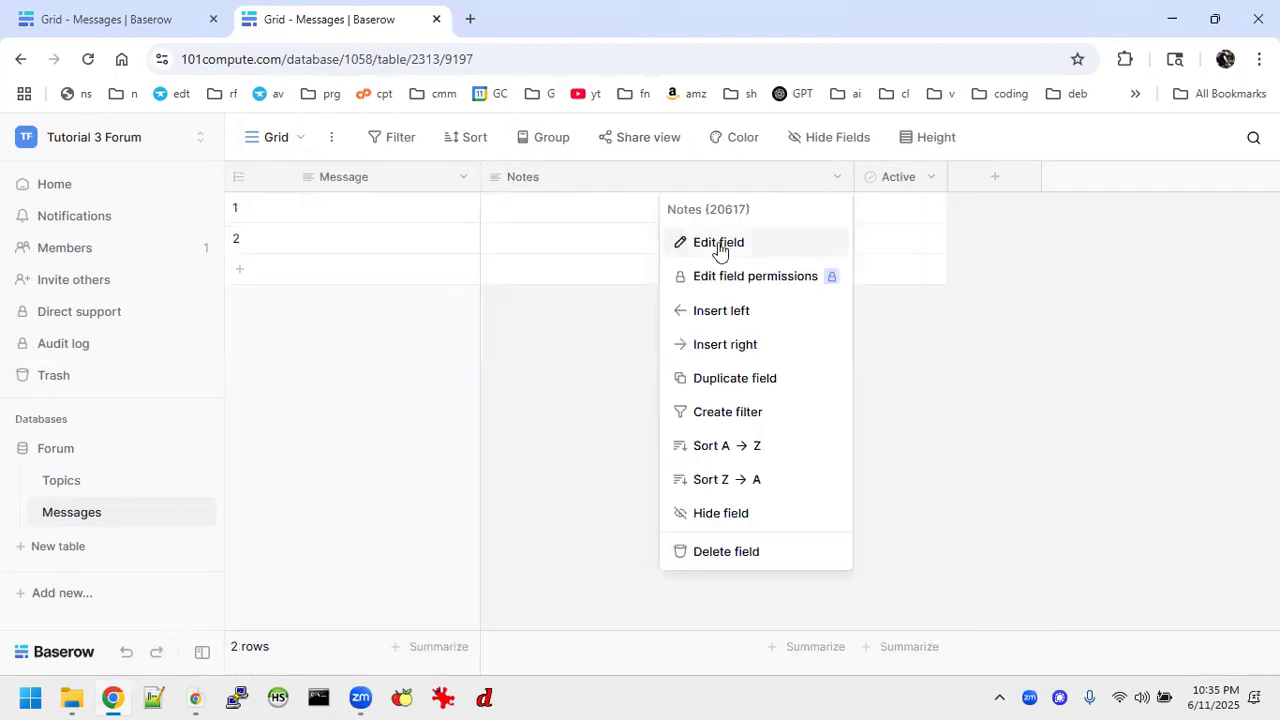
pyautogui.click(722, 244)
pyautogui.click(773, 339)
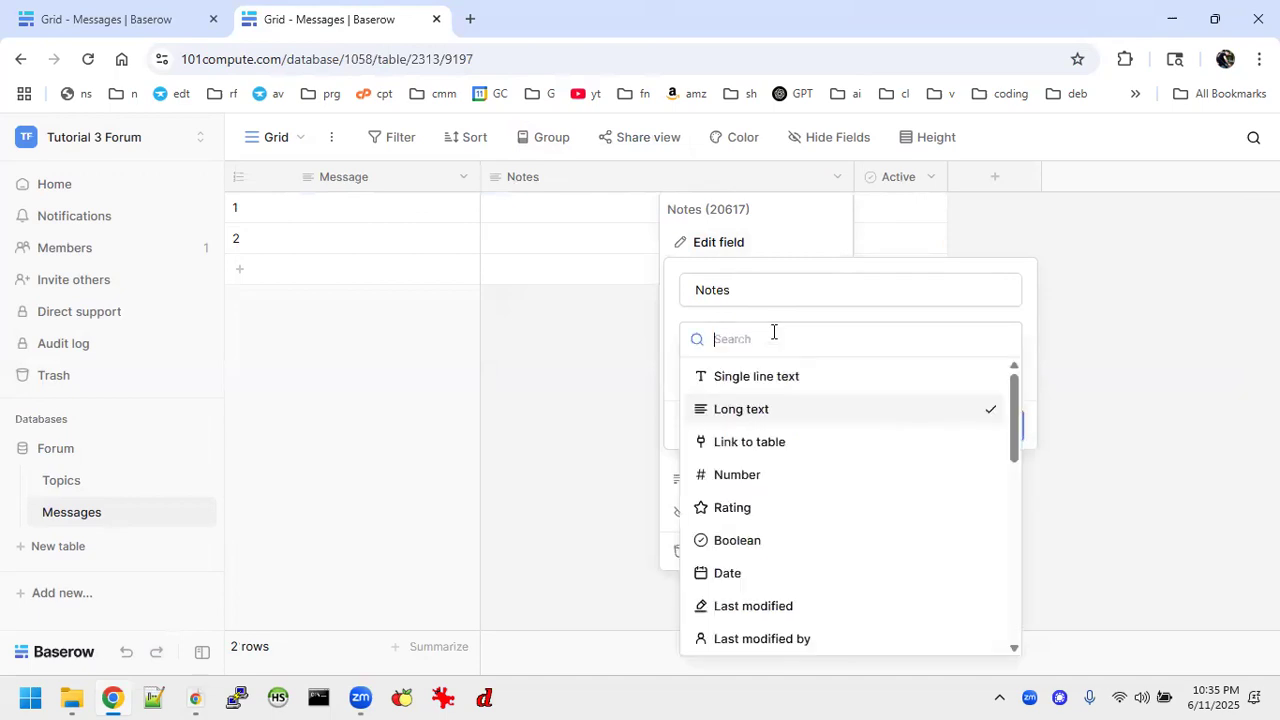
pyautogui.click(743, 374)
pyautogui.moveTo(743, 290); pyautogui.dragTo(665, 286)
pyautogui.write('Created')
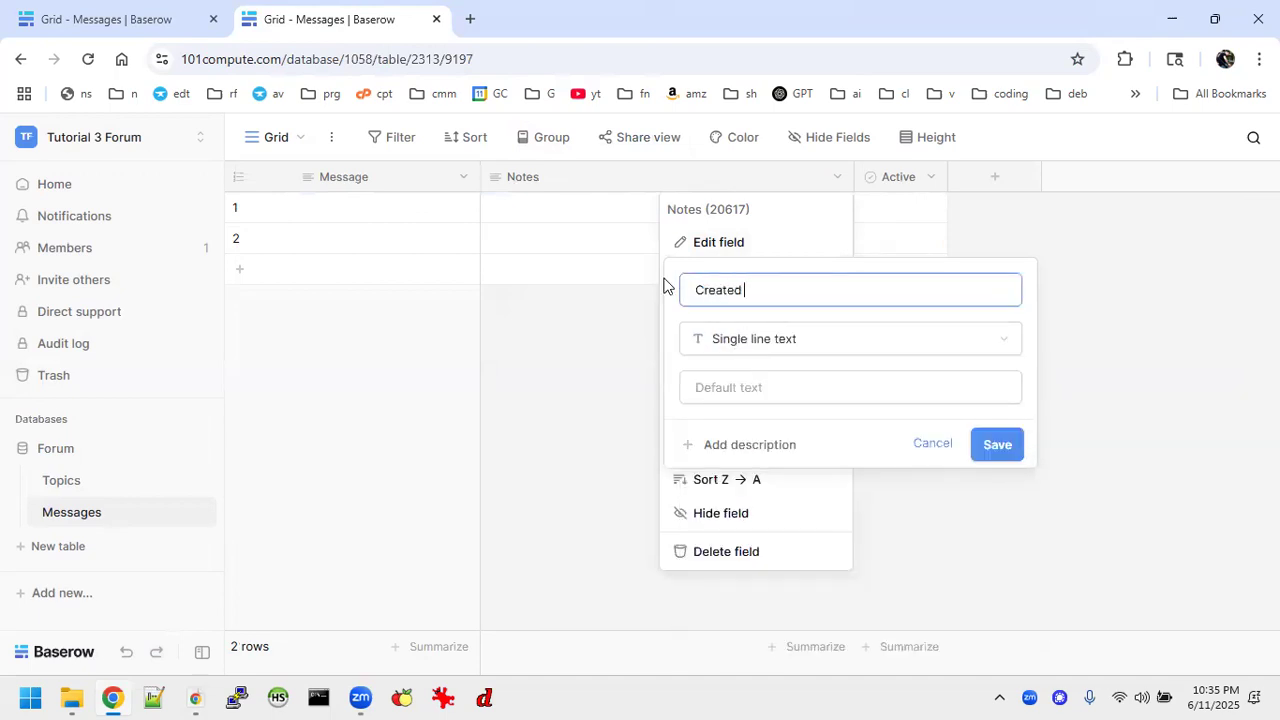
pyautogui.write(' By')
pyautogui.click(991, 447)
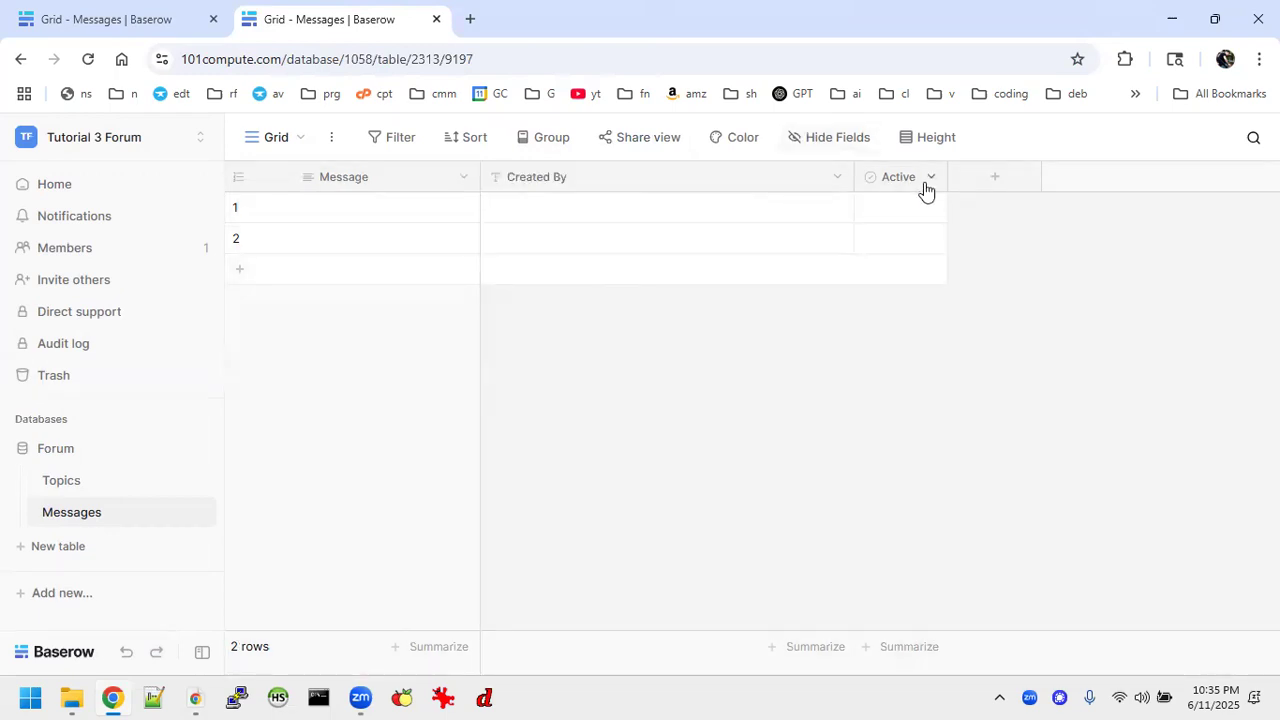
# Delete the Messages table's Active field and add a "Created on" field with US date format and 12 hour time included.
pyautogui.click(928, 180)
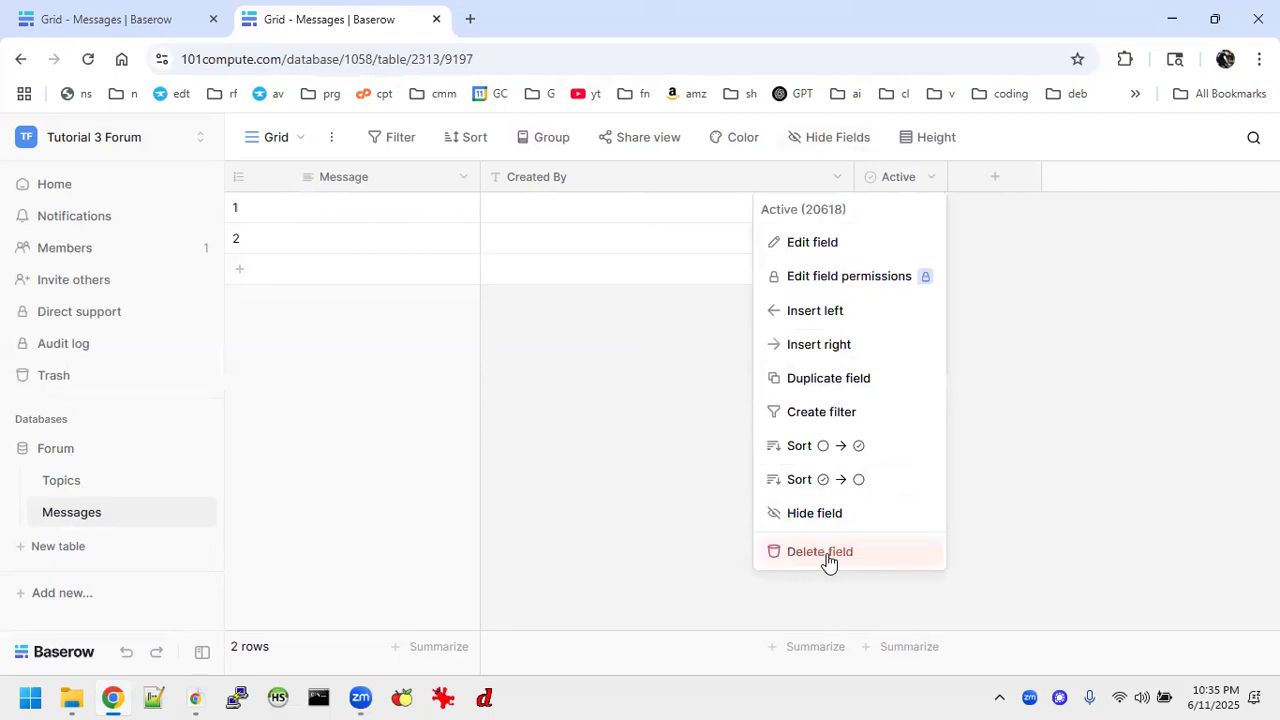
pyautogui.click(826, 554)
pyautogui.click(909, 174)
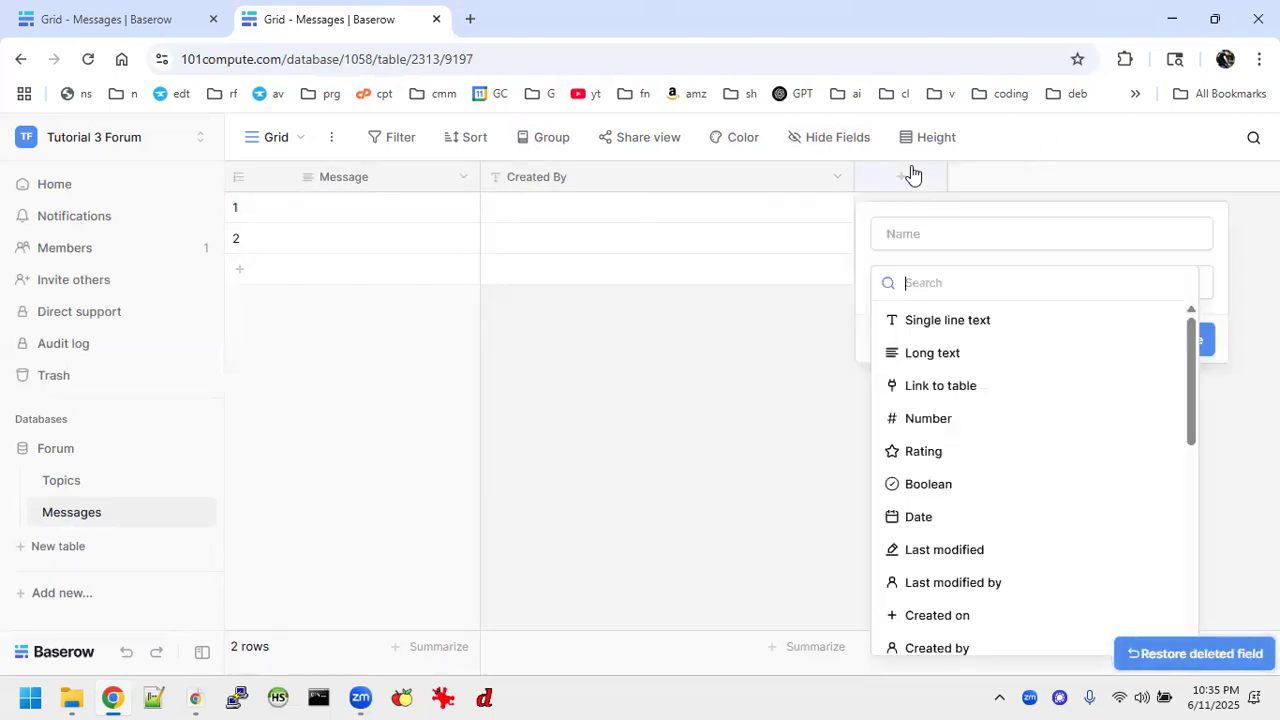
pyautogui.scroll(-1, 960, 431)
pyautogui.scroll(-2, 930, 432)
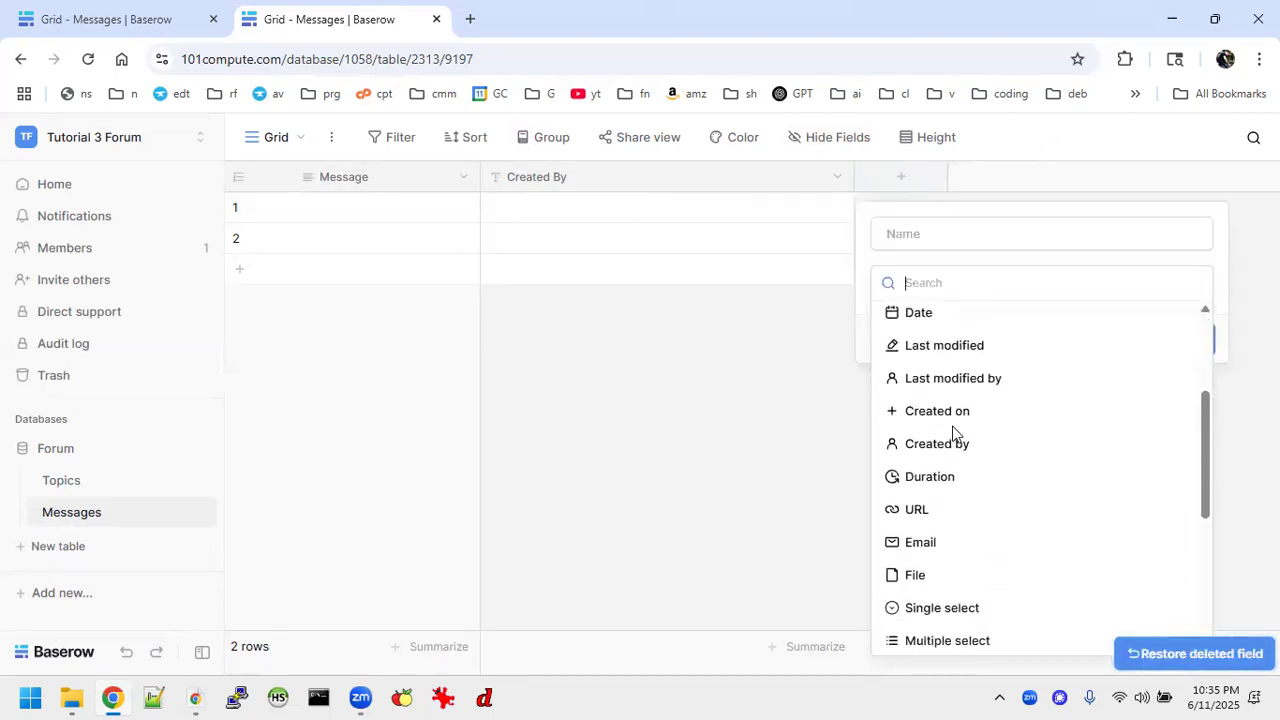
pyautogui.click(941, 414)
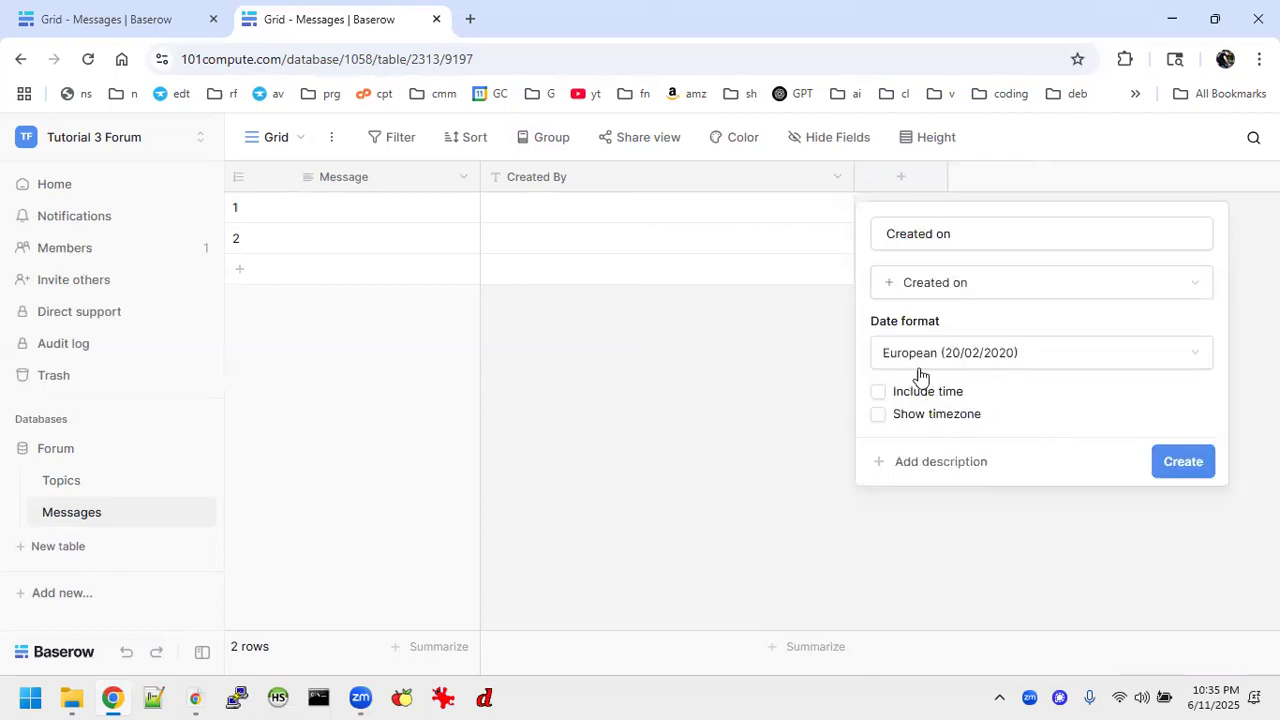
pyautogui.click(954, 351)
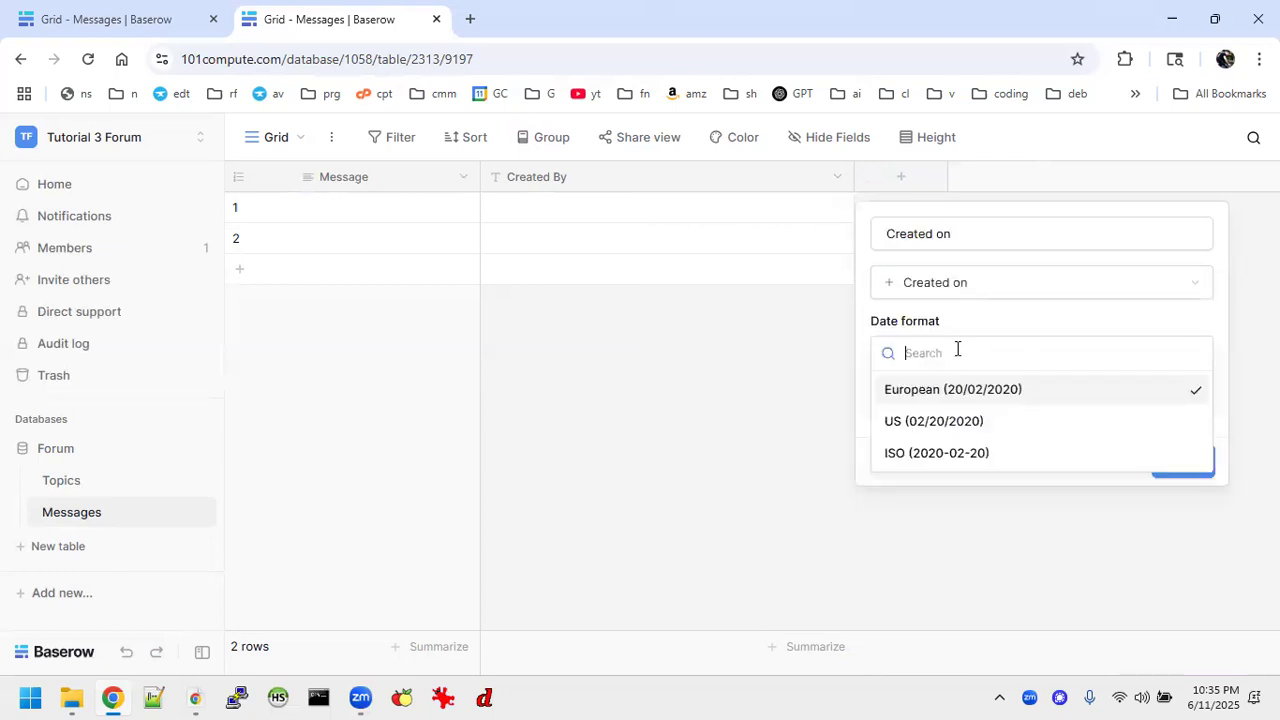
pyautogui.click(921, 423)
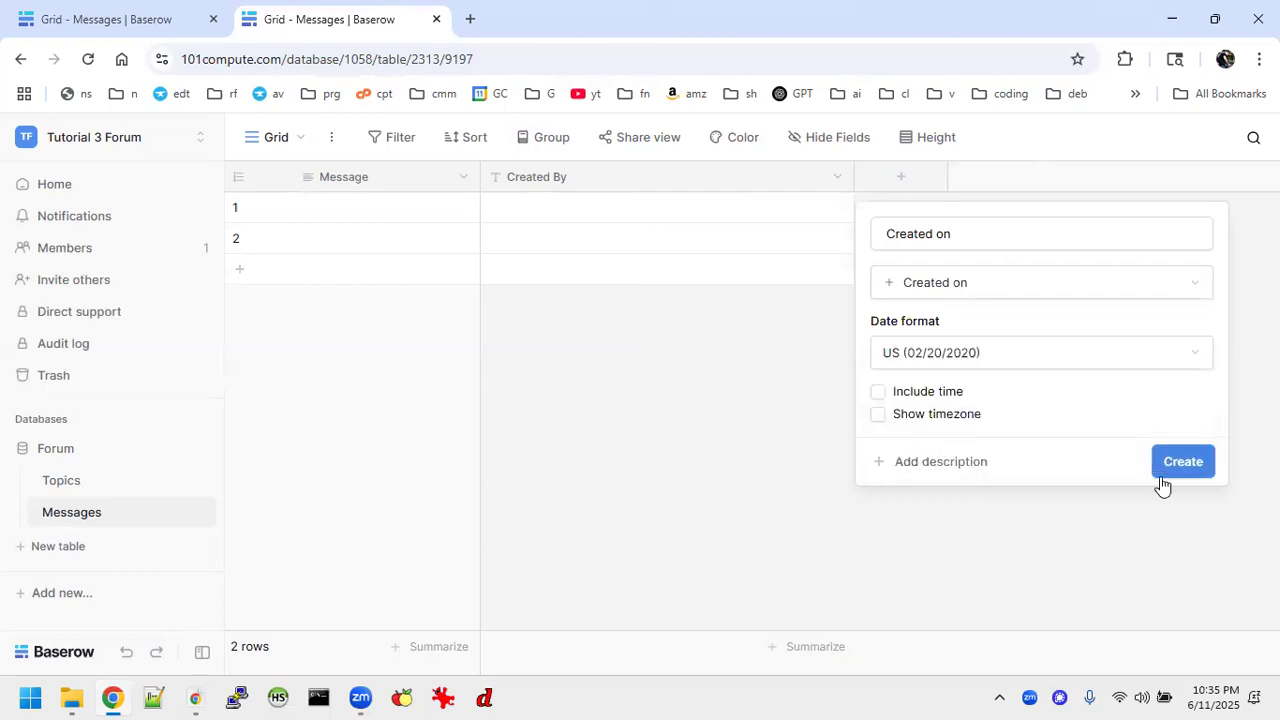
pyautogui.click(877, 395)
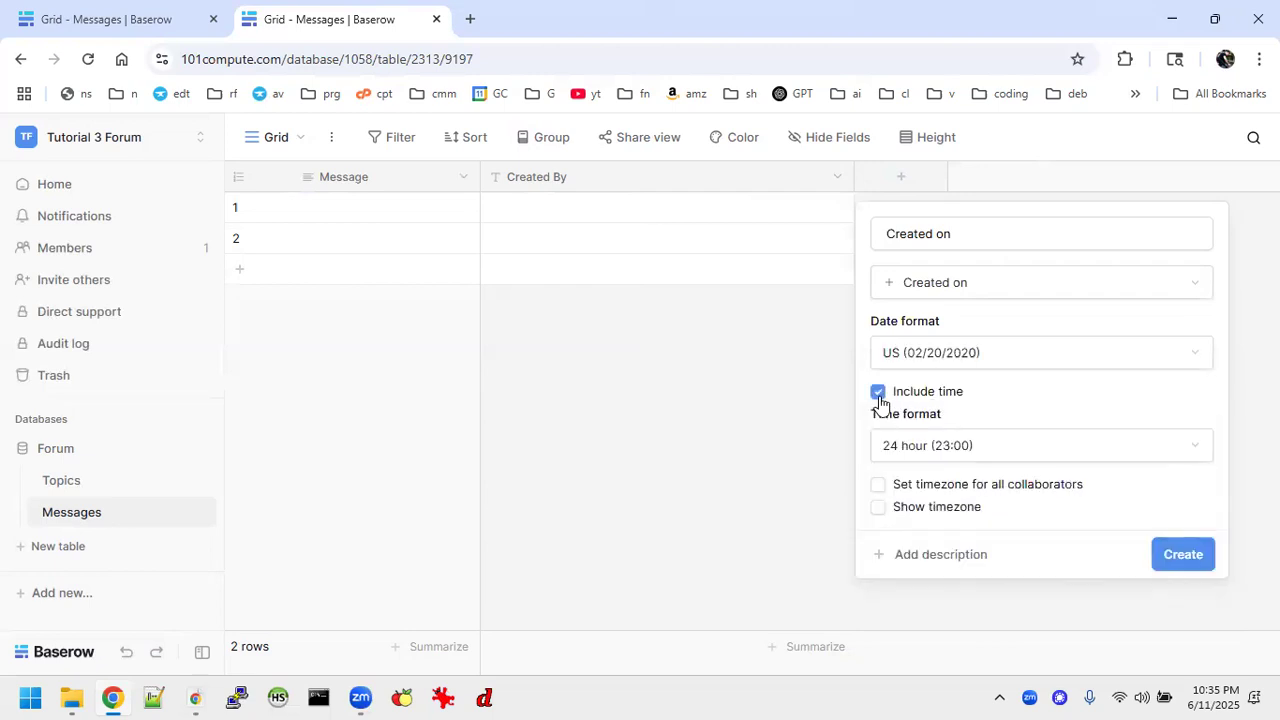
pyautogui.click(910, 448)
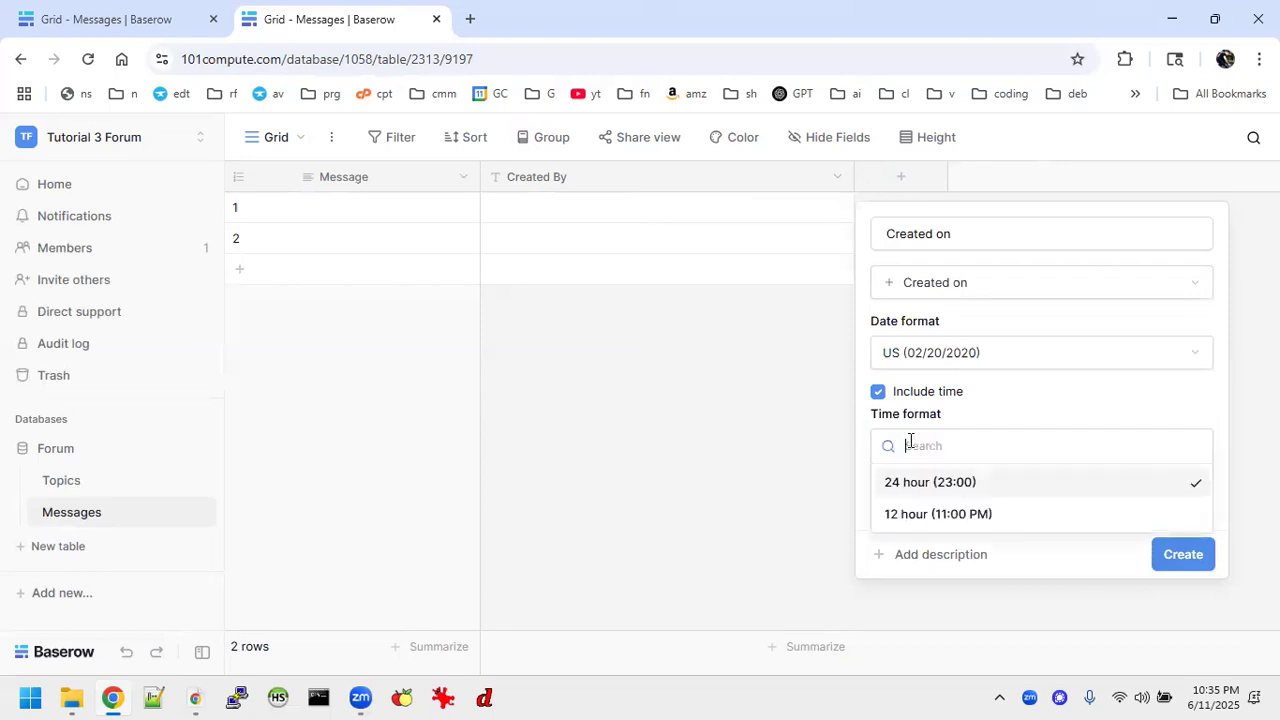
pyautogui.click(914, 516)
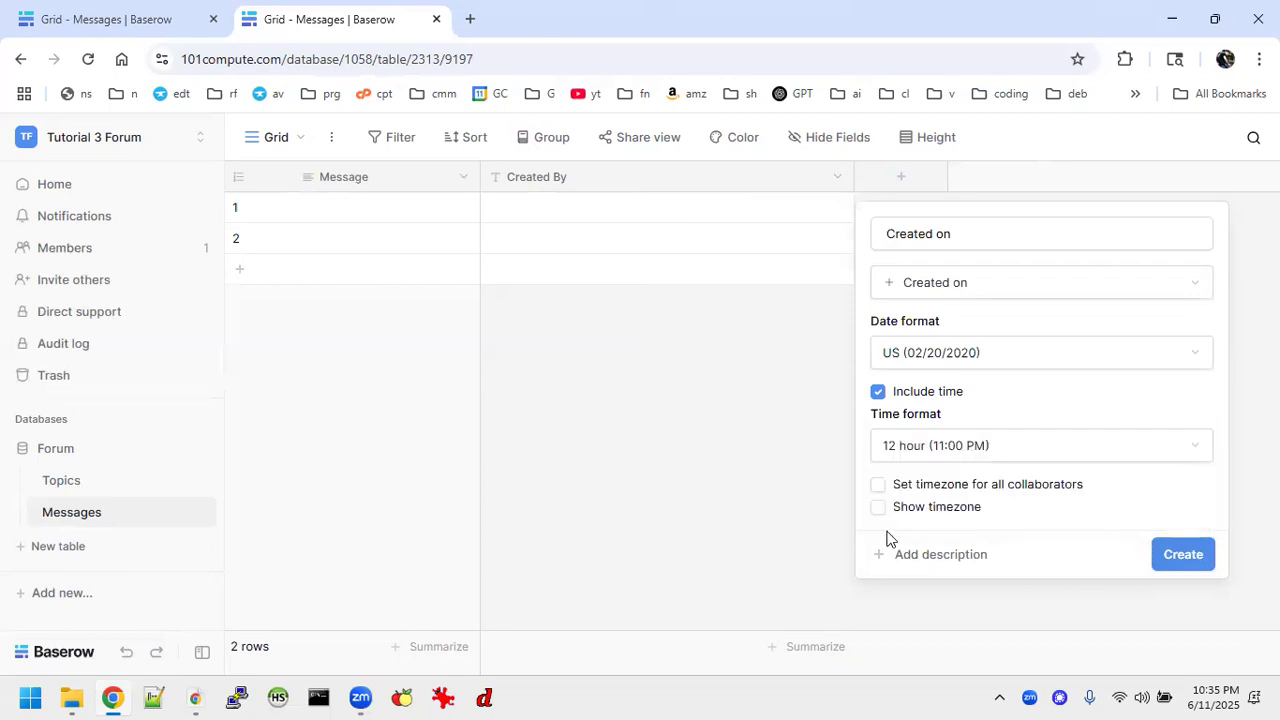
pyautogui.click(1195, 555)
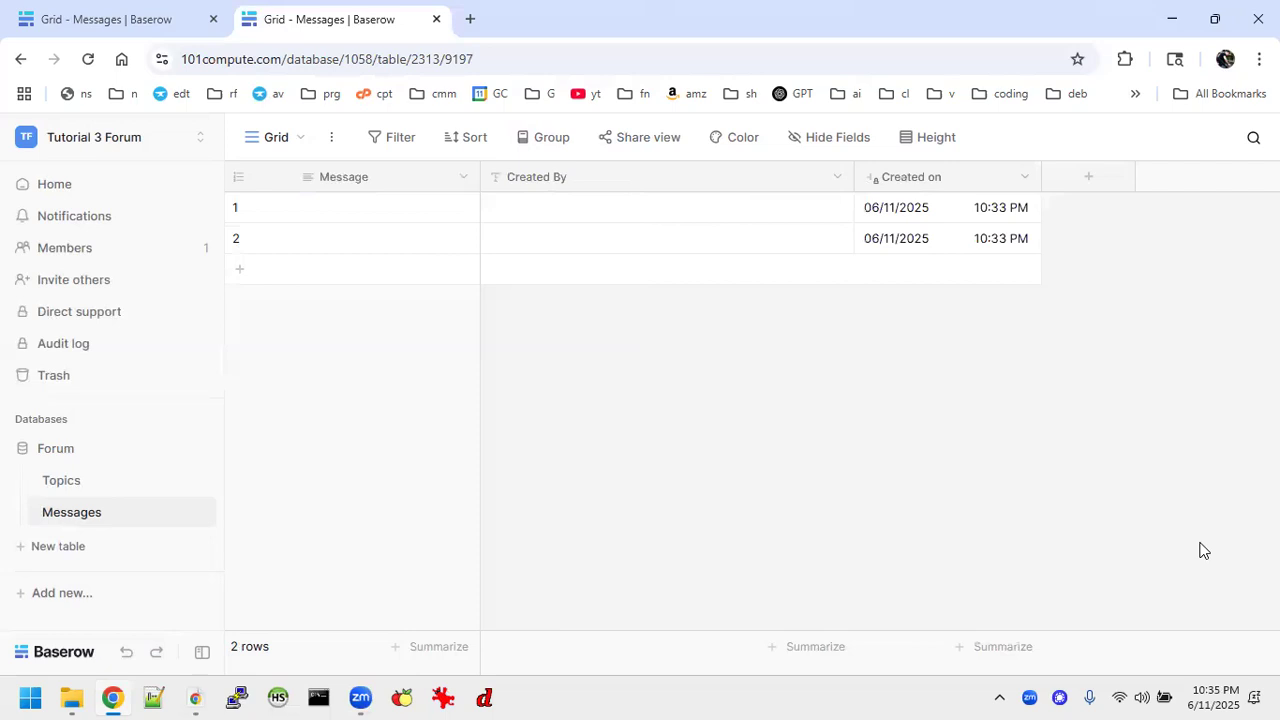
# Add a Link to table field to the Messages table that links to the Topics table.
pyautogui.click(1107, 181)
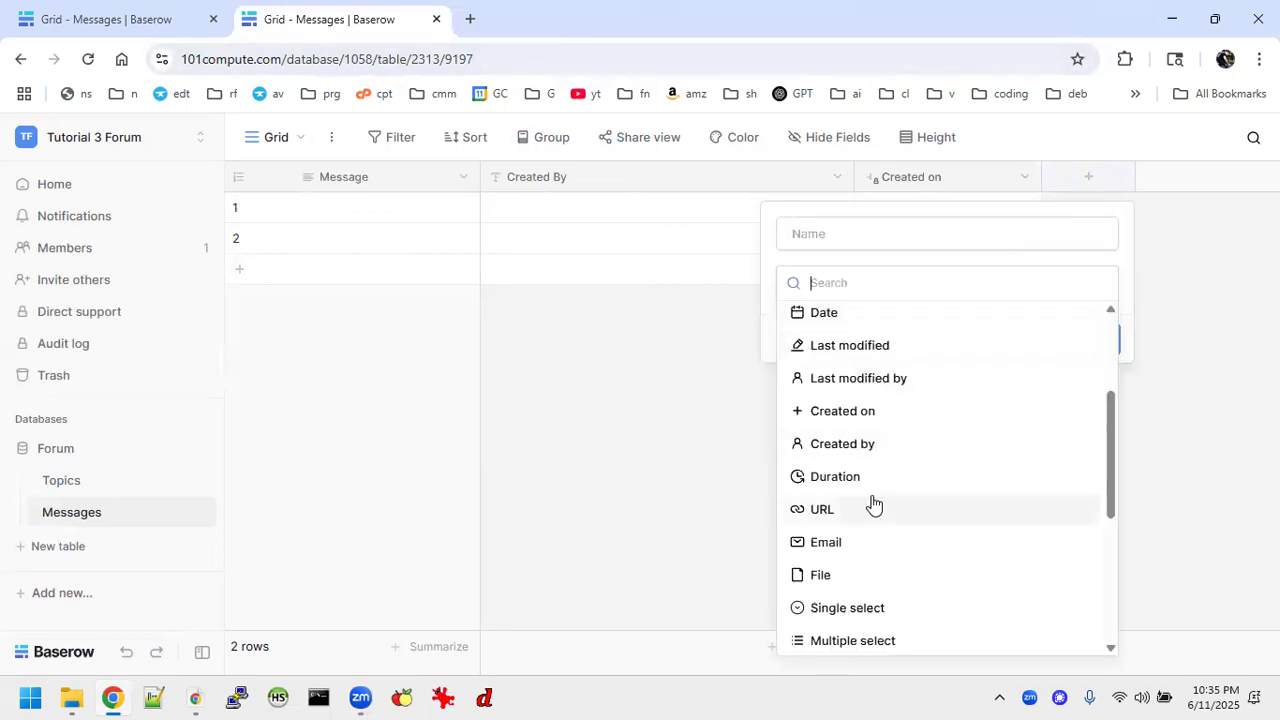
pyautogui.scroll(-3, 871, 535)
pyautogui.scroll(5, 871, 535)
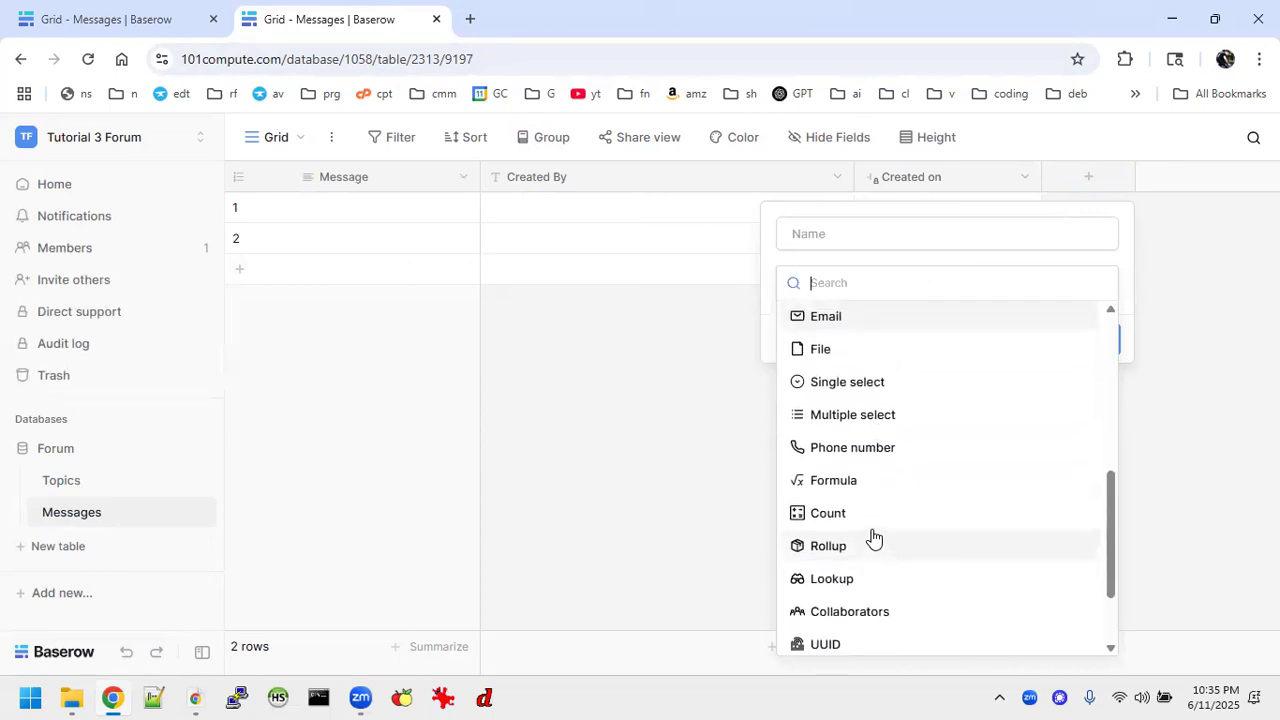
pyautogui.click(851, 388)
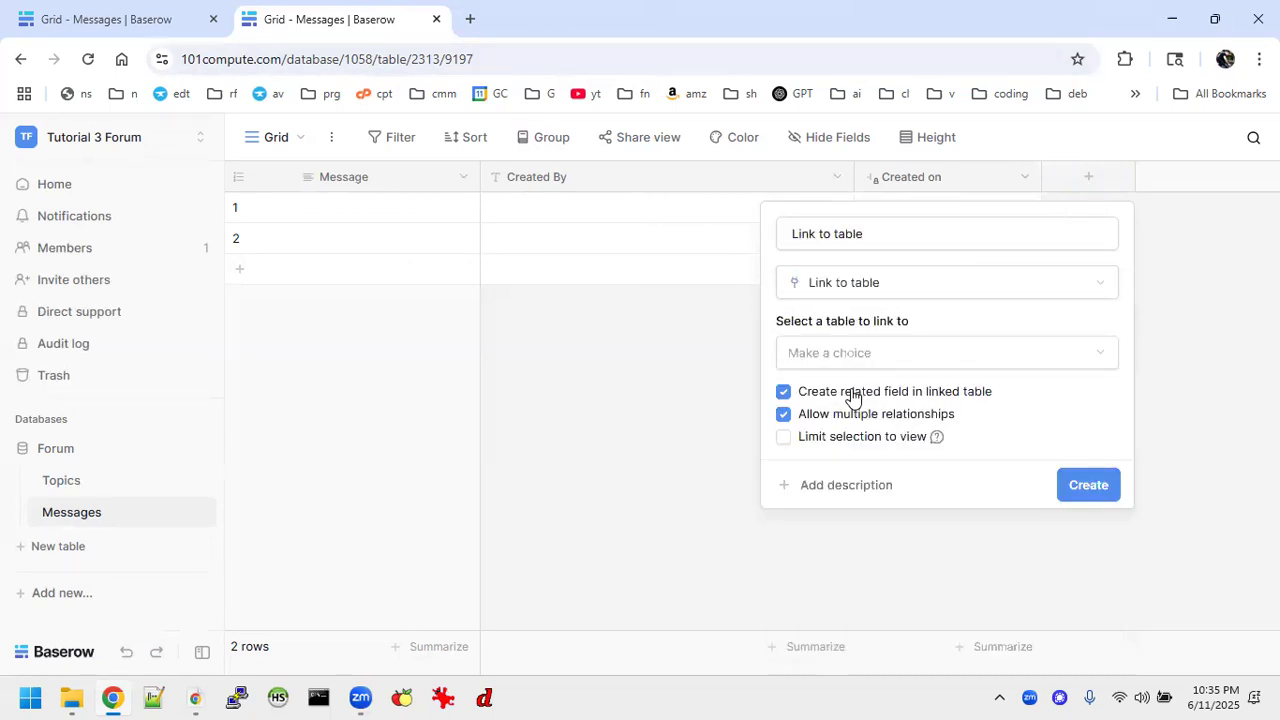
pyautogui.click(889, 352)
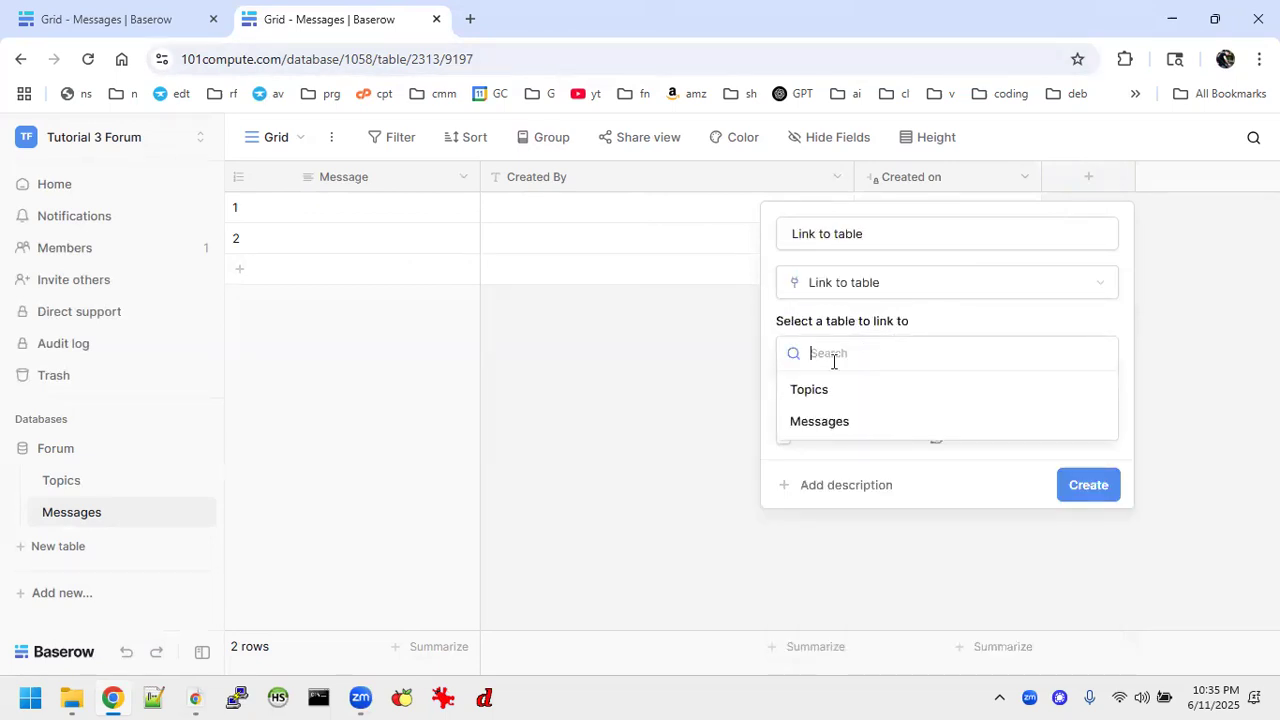
pyautogui.click(808, 392)
pyautogui.click(1080, 486)
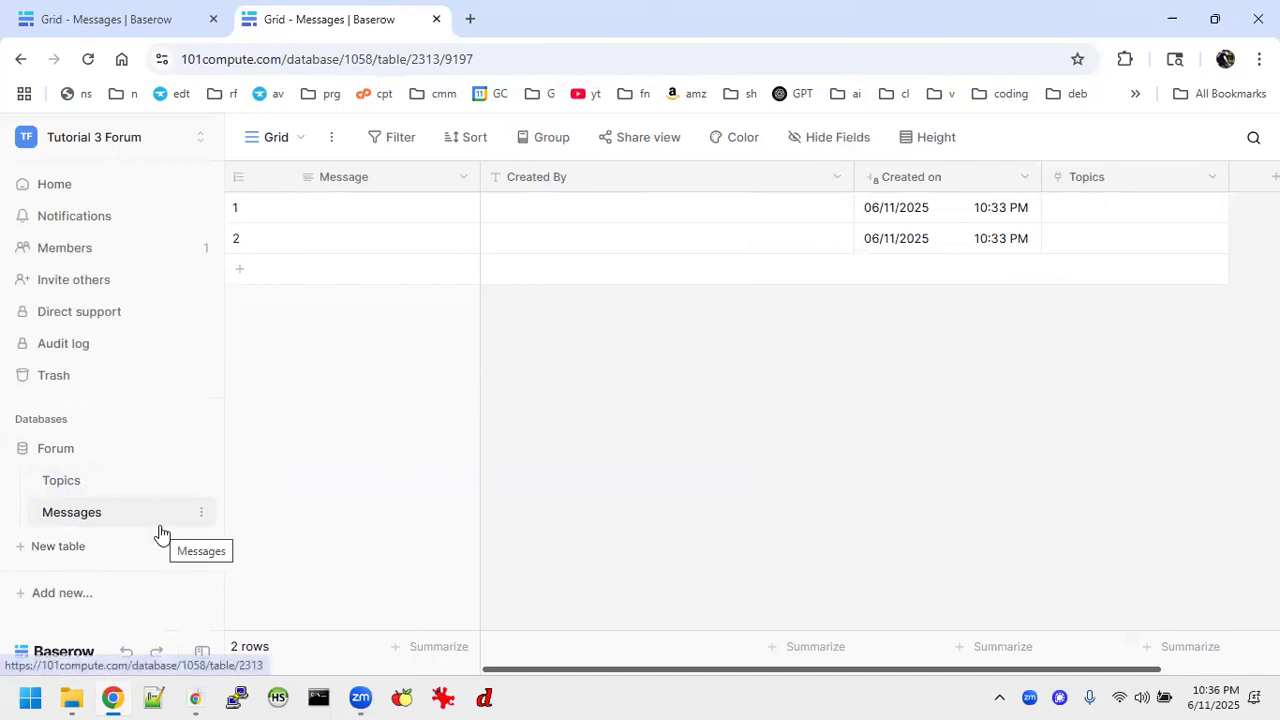
# Add a new application named "Forum" to the workspace.
pyautogui.doubleClick(69, 600)
pyautogui.click(63, 599)
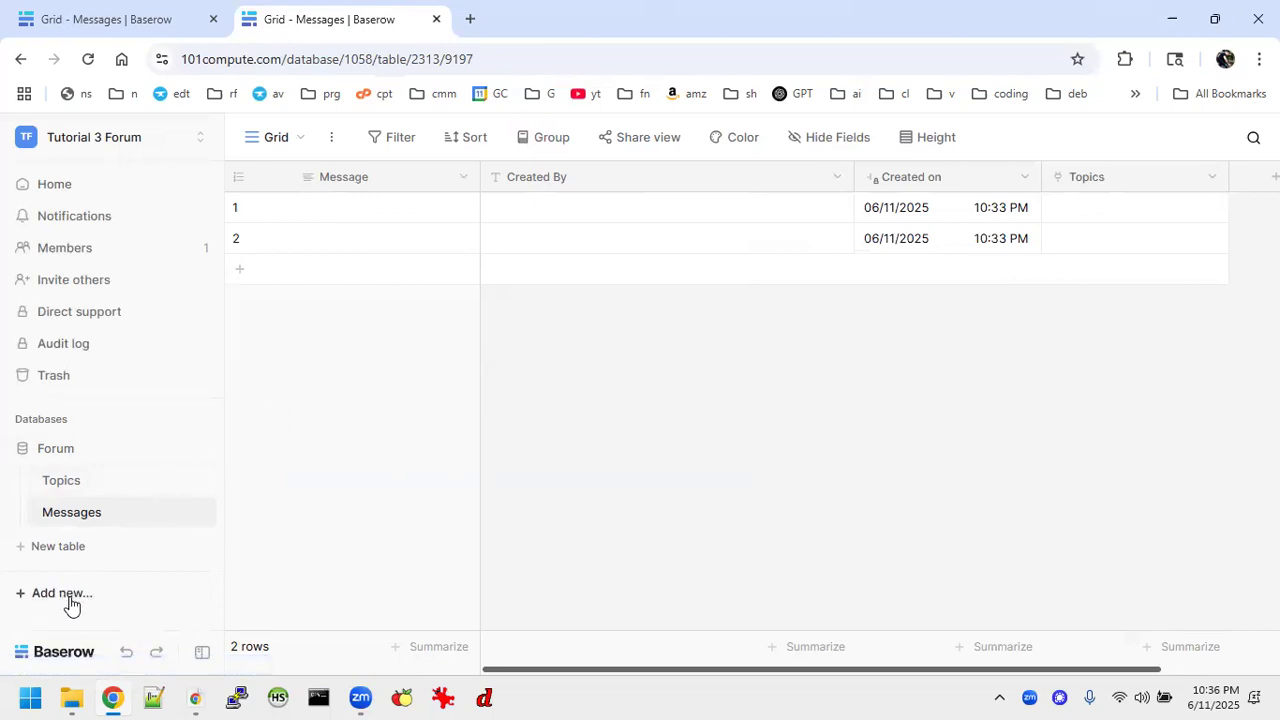
pyautogui.click(63, 598)
pyautogui.click(141, 278)
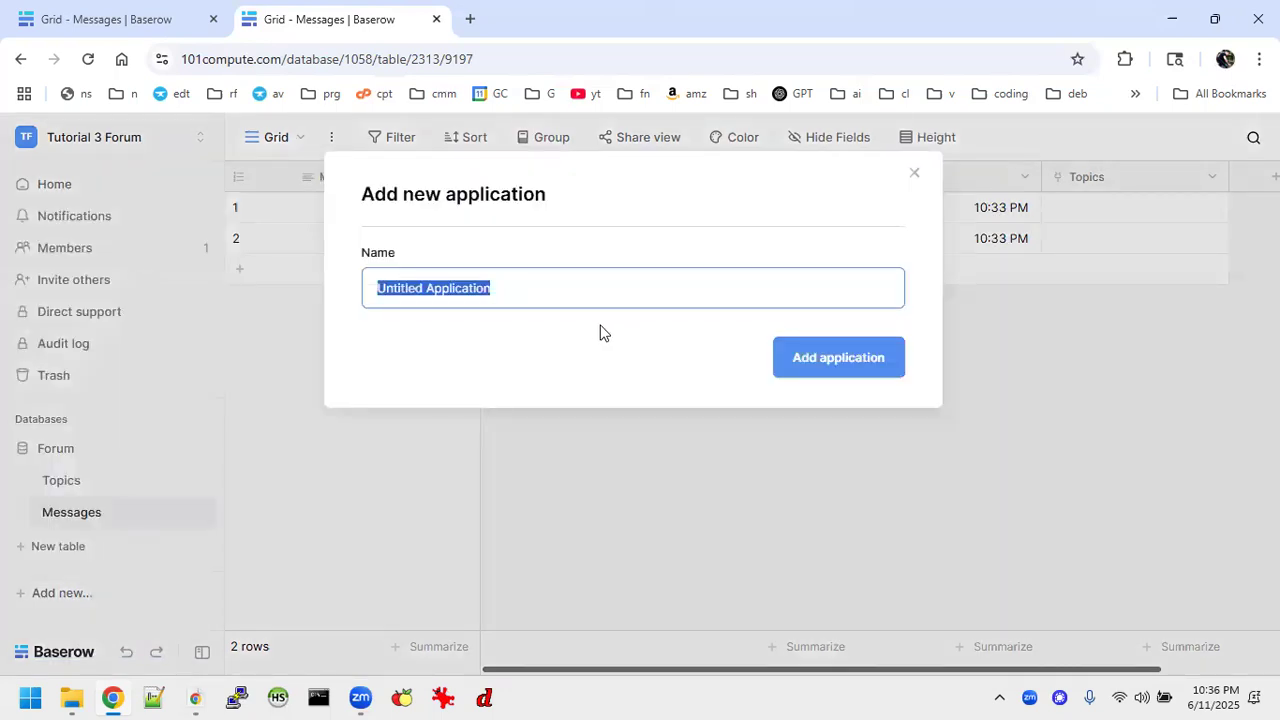
pyautogui.write('Forum')
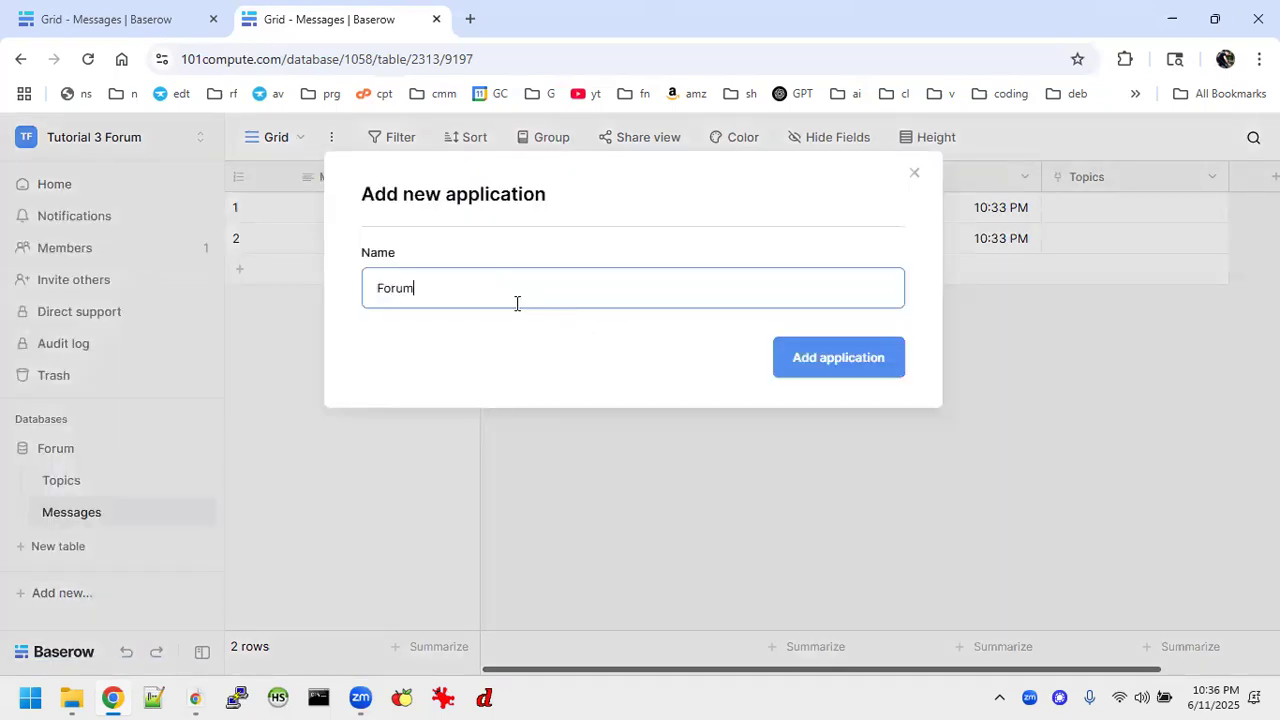
pyautogui.click(834, 370)
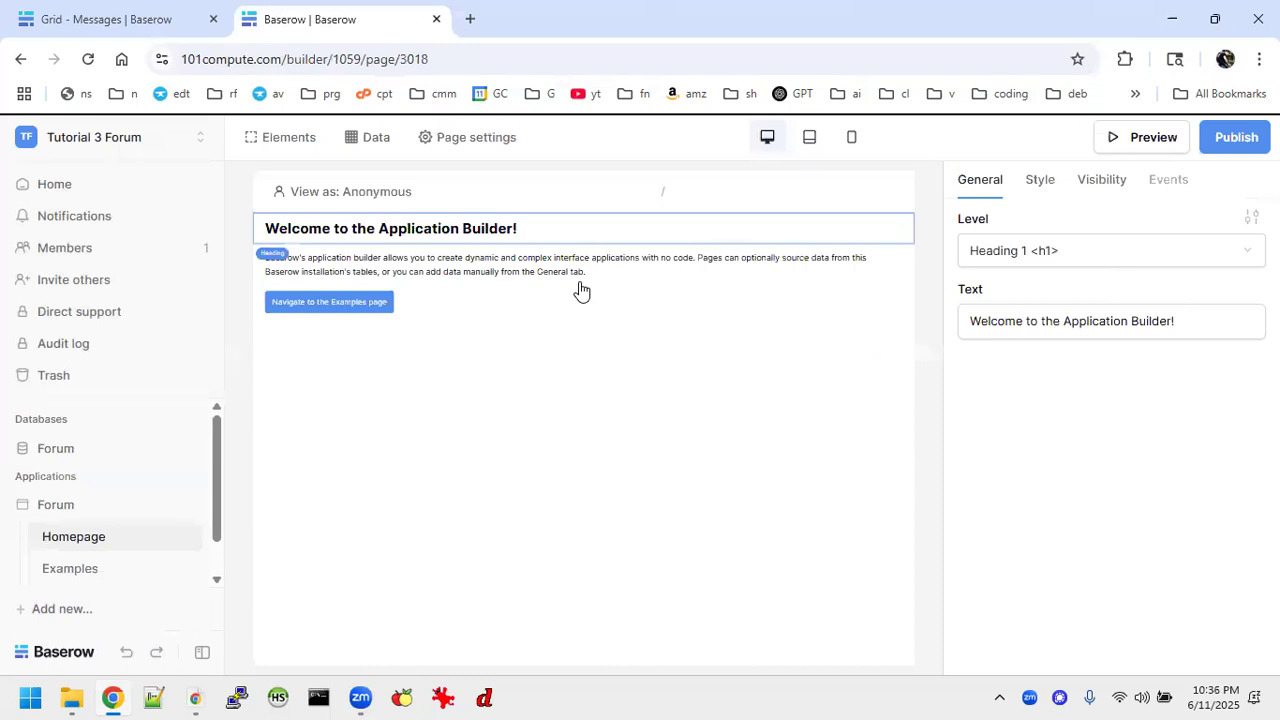
# Delete the default heading, text and link elements from the Homepage.
pyautogui.click(902, 226)
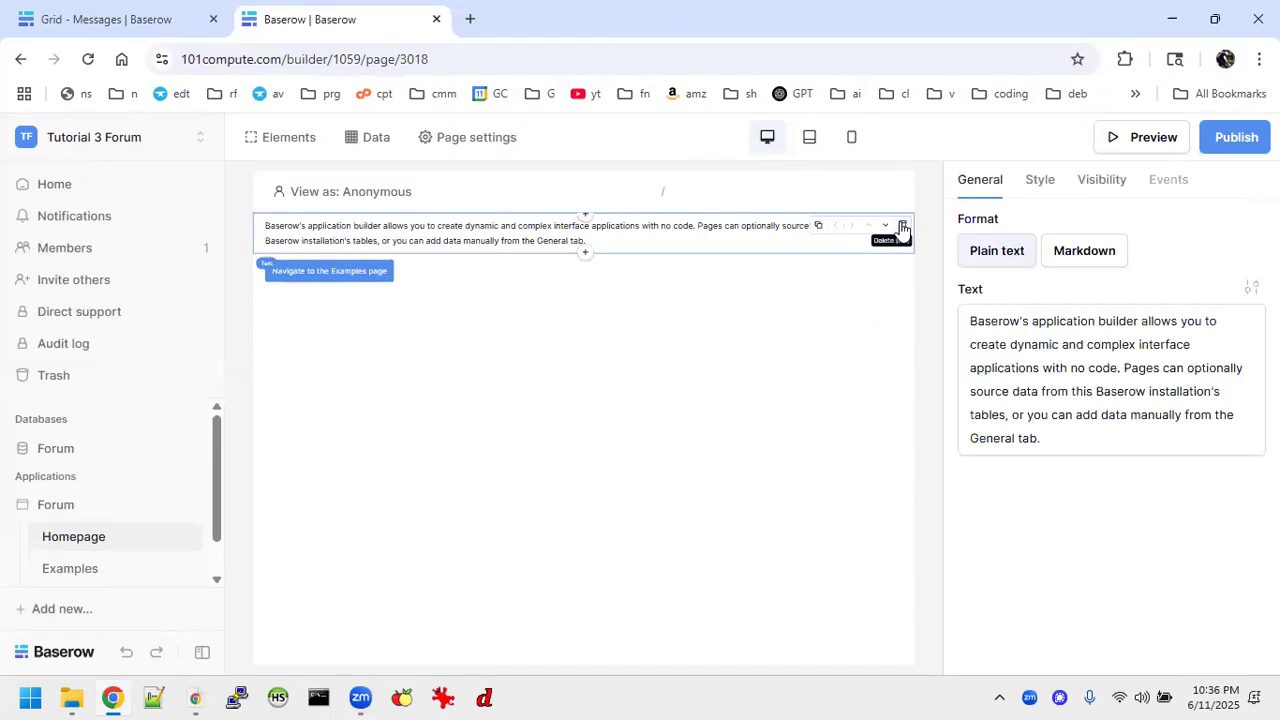
pyautogui.click(902, 228)
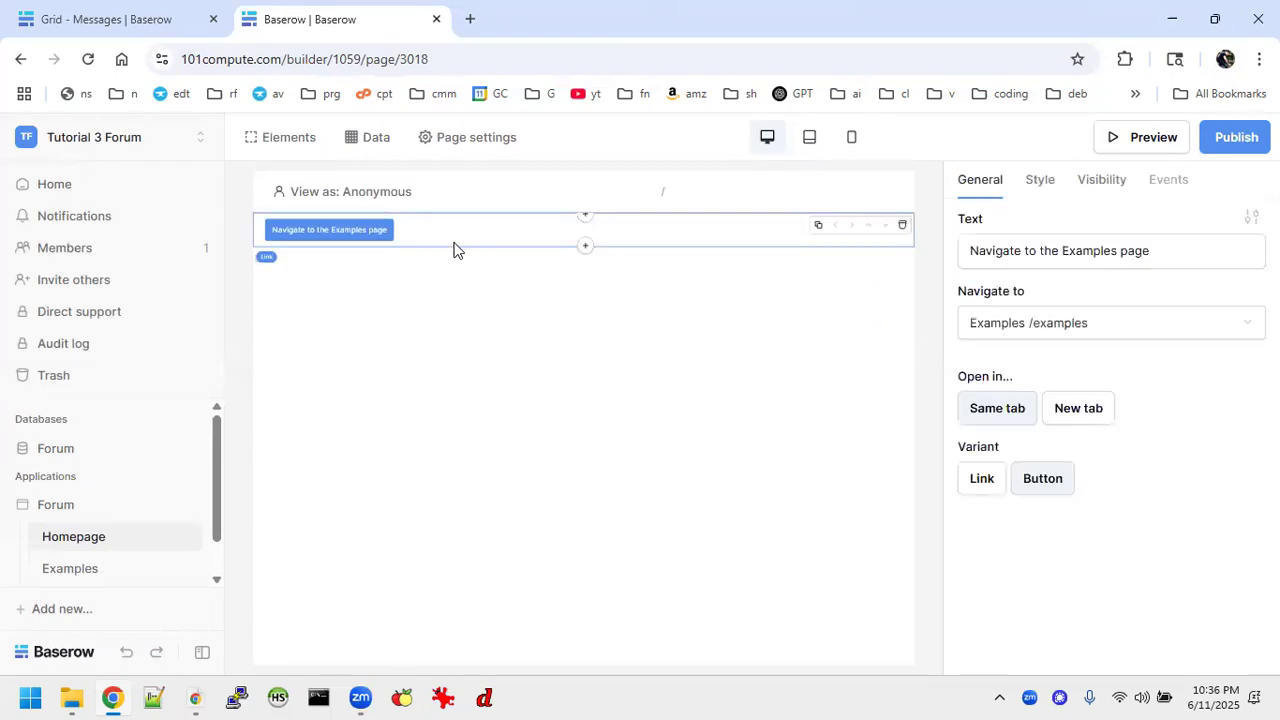
pyautogui.click(902, 226)
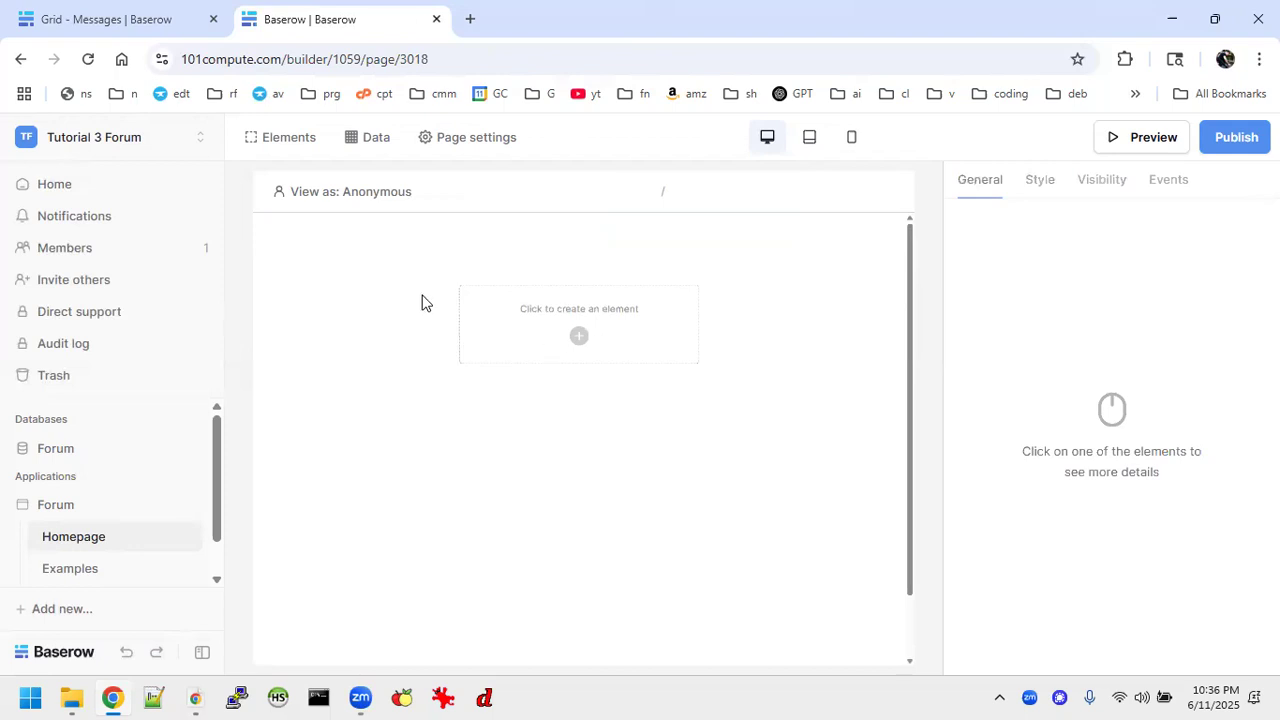
# Add a Heading element to the empty Homepage and set its text to "Forum".
pyautogui.click(586, 340)
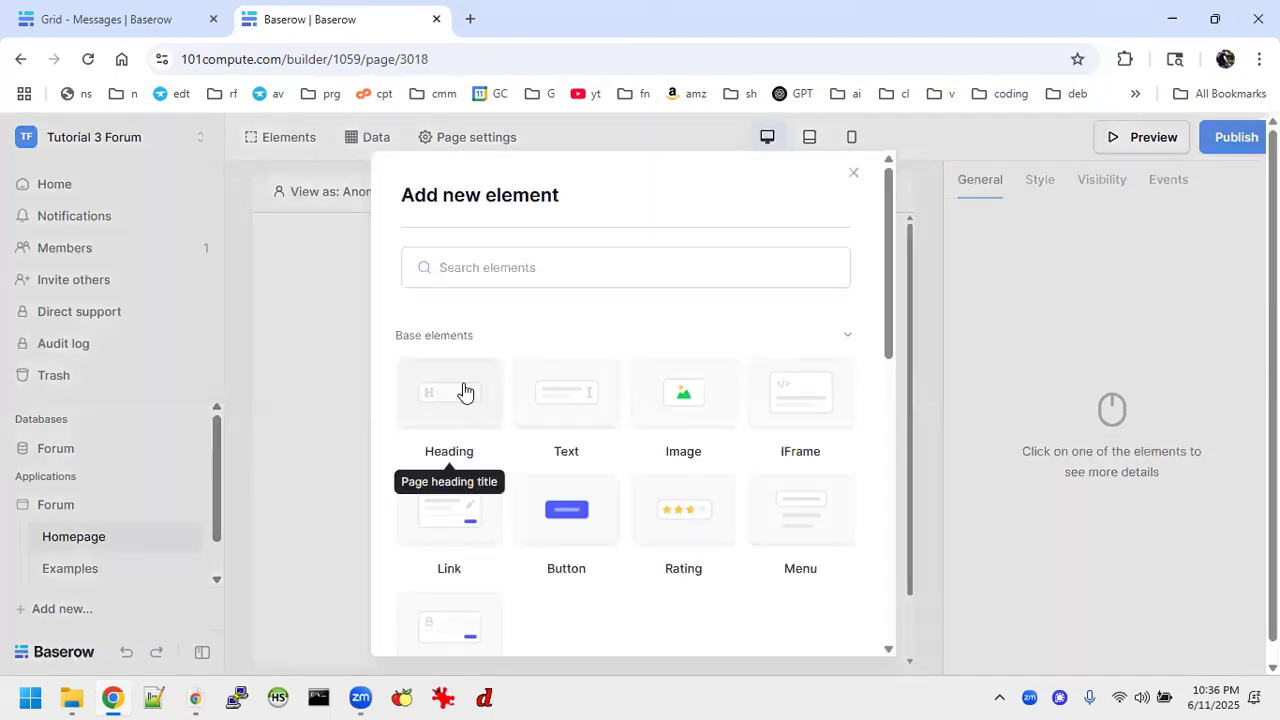
pyautogui.click(463, 391)
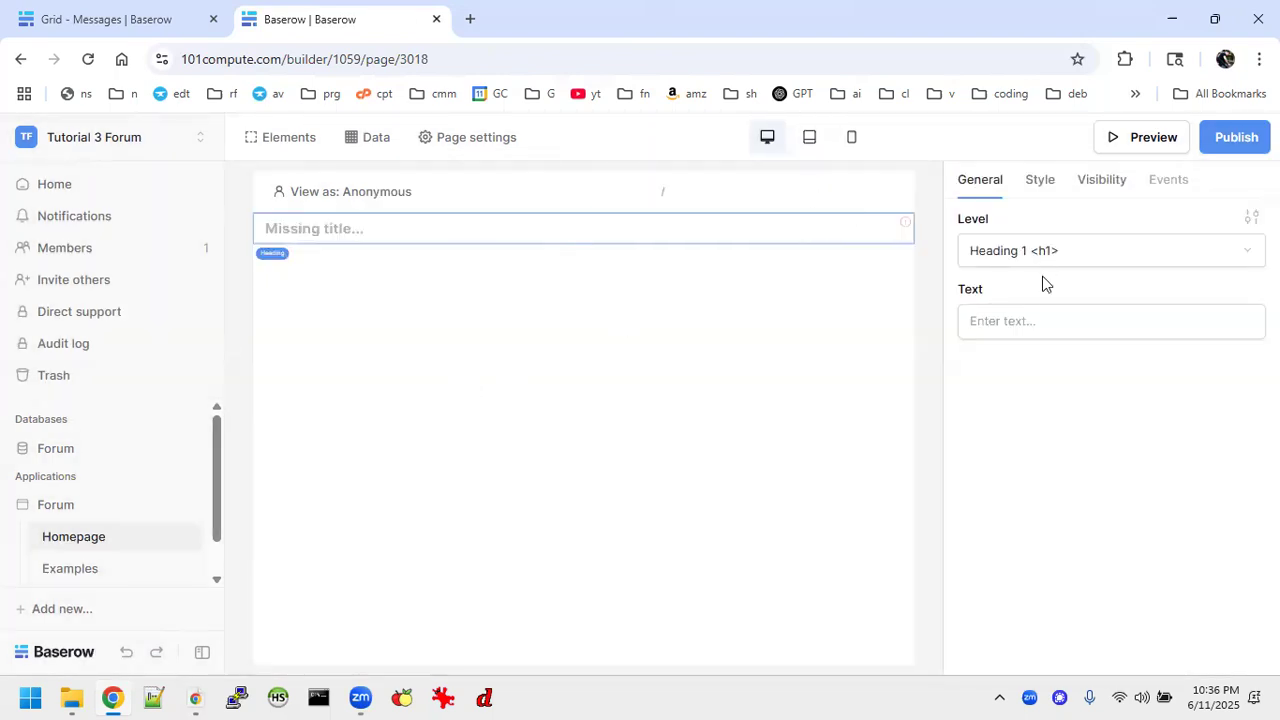
pyautogui.click(1034, 318)
pyautogui.write('Forum')
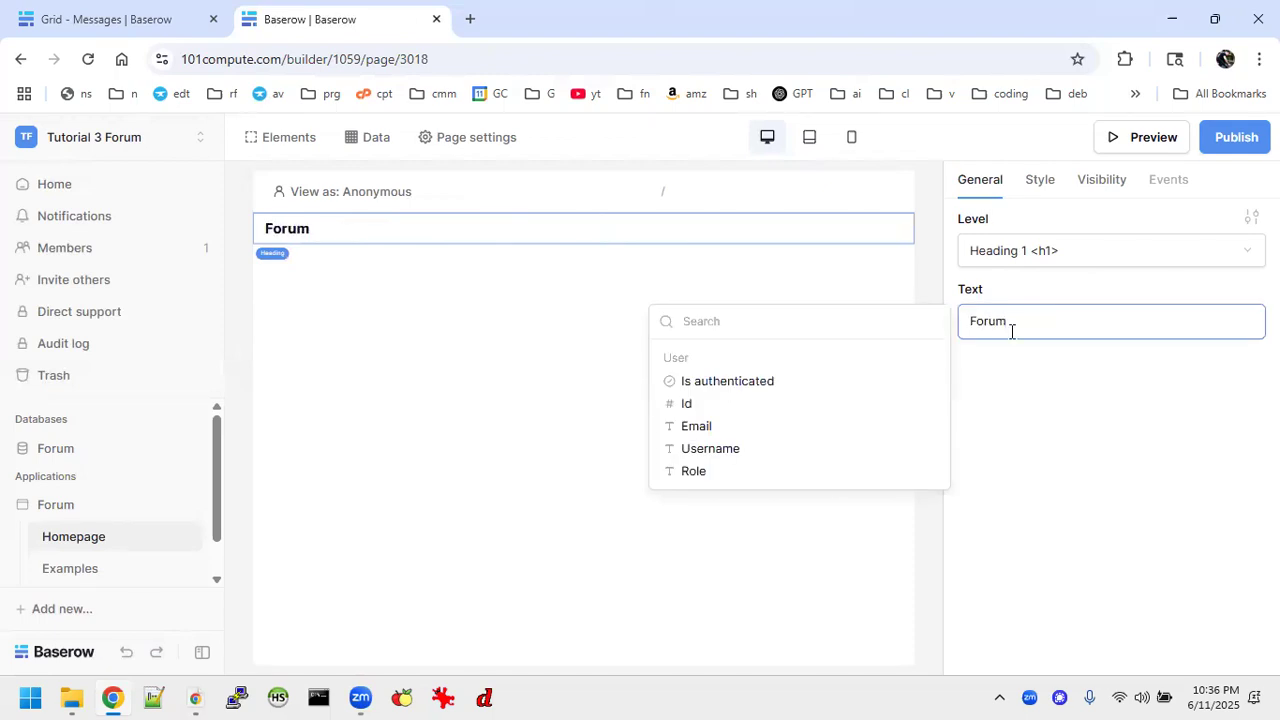
pyautogui.click(530, 310)
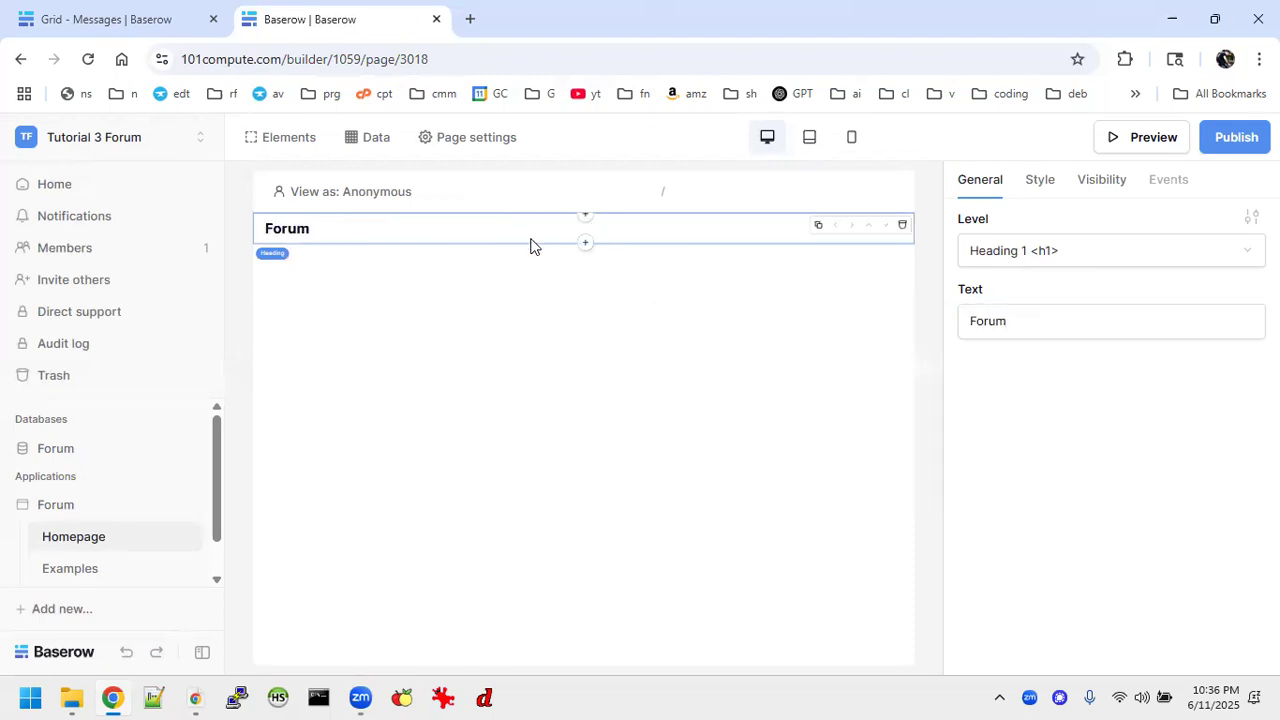
# Add a Table element directly below the Forum heading.
pyautogui.click(585, 245)
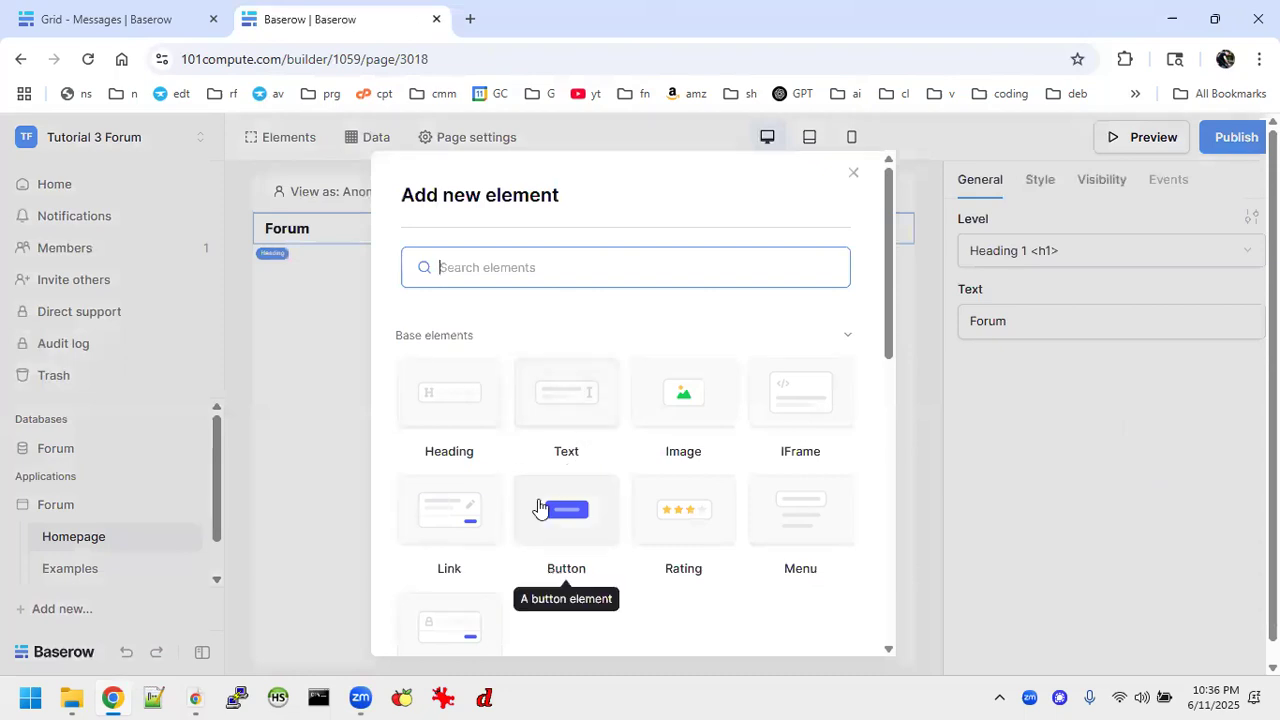
pyautogui.scroll(-5, 487, 567)
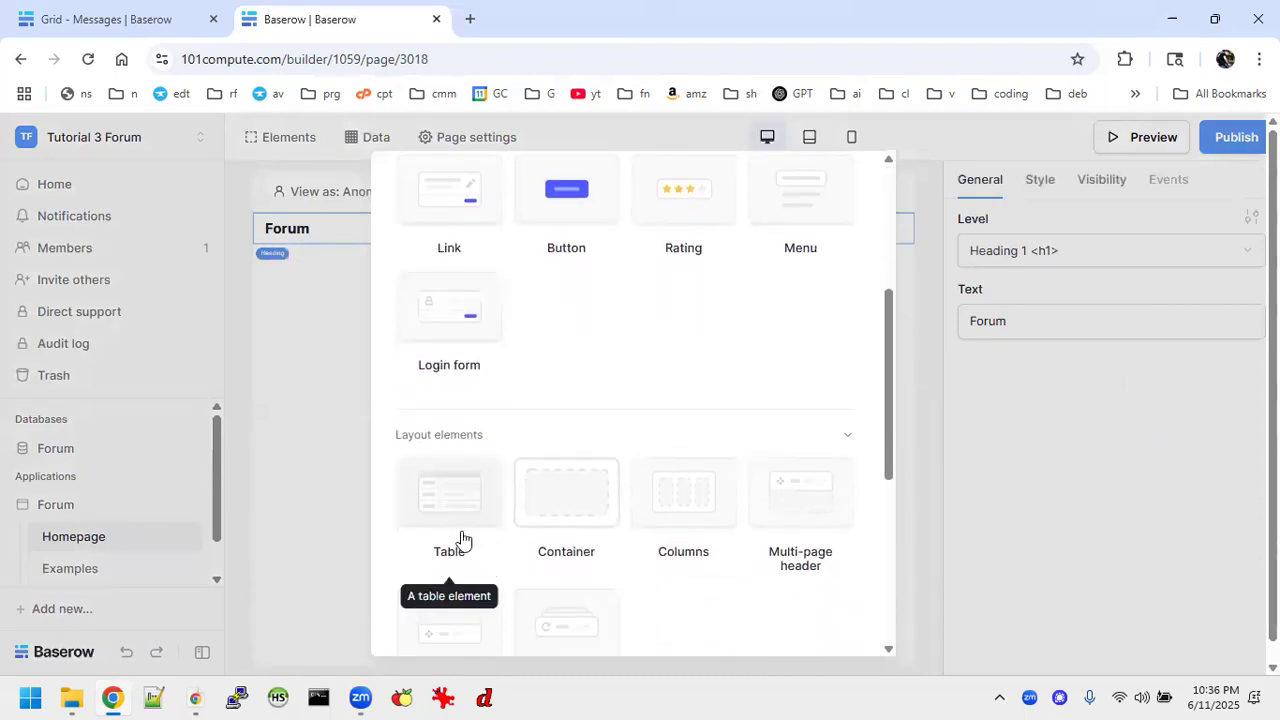
pyautogui.click(461, 539)
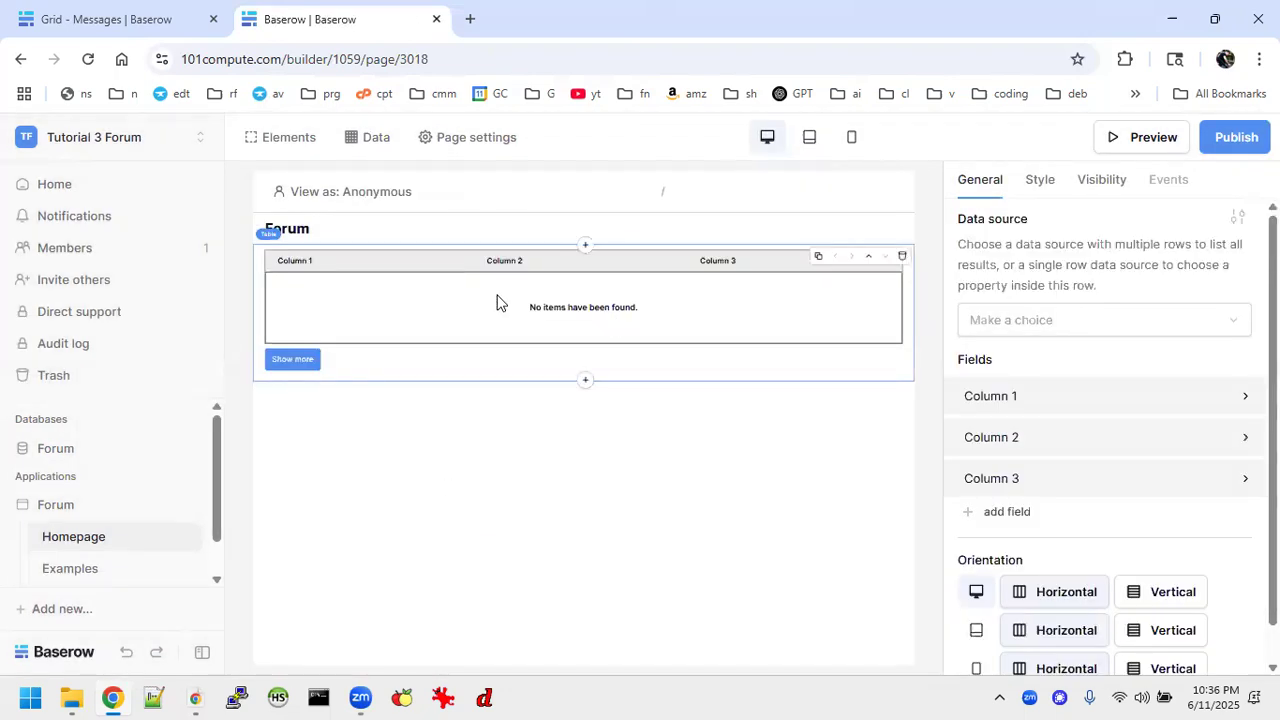
# Add a Form element directly below the table on the Homepage.
pyautogui.click(585, 380)
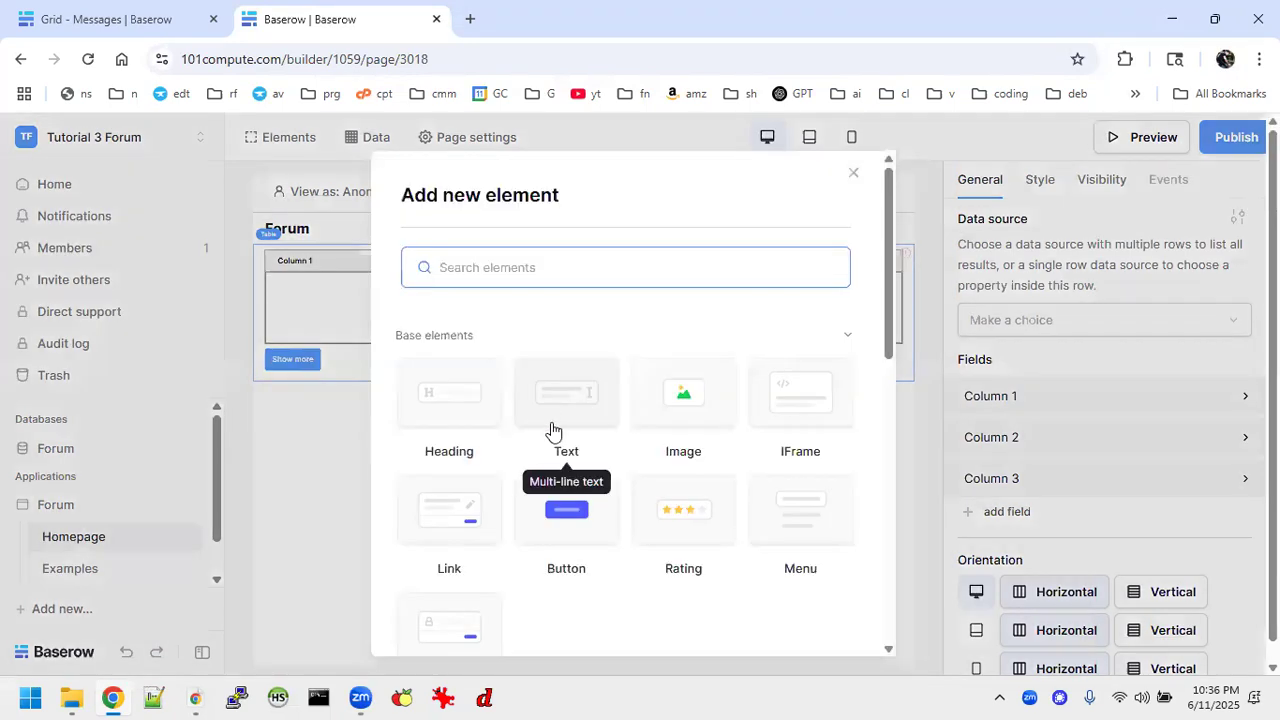
pyautogui.scroll(-4, 494, 560)
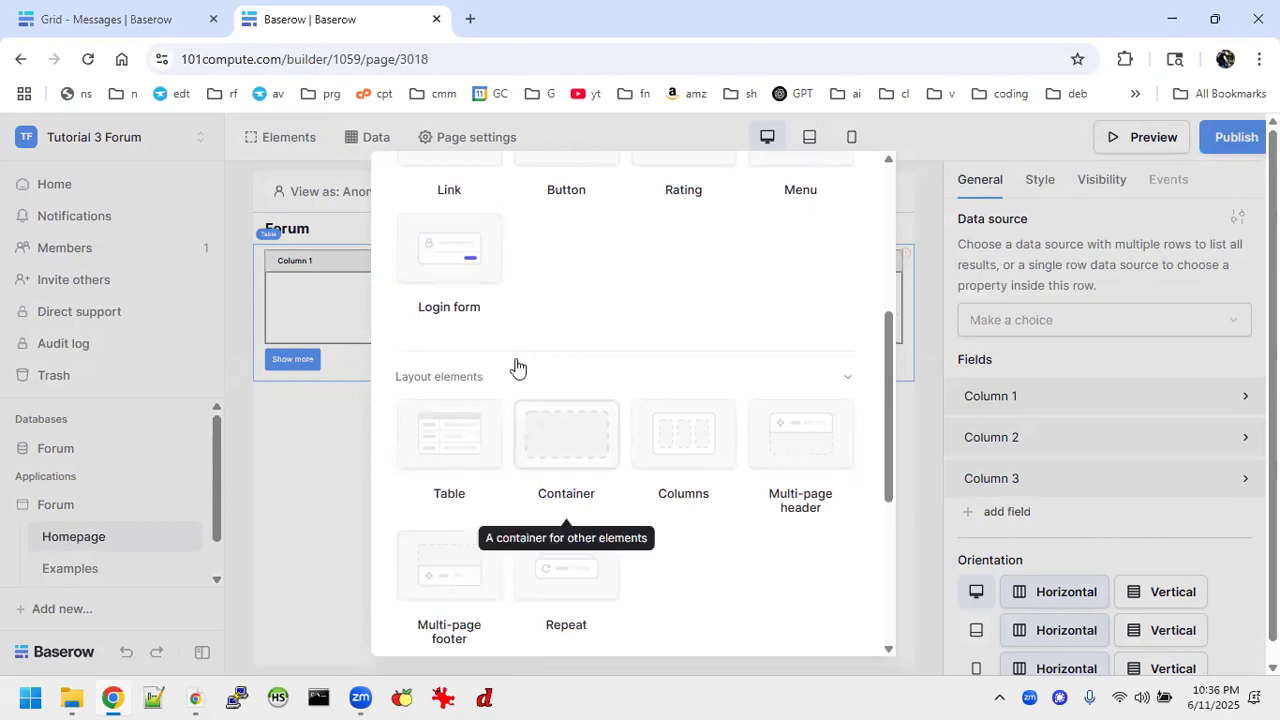
pyautogui.scroll(-1, 512, 420)
pyautogui.scroll(2, 516, 425)
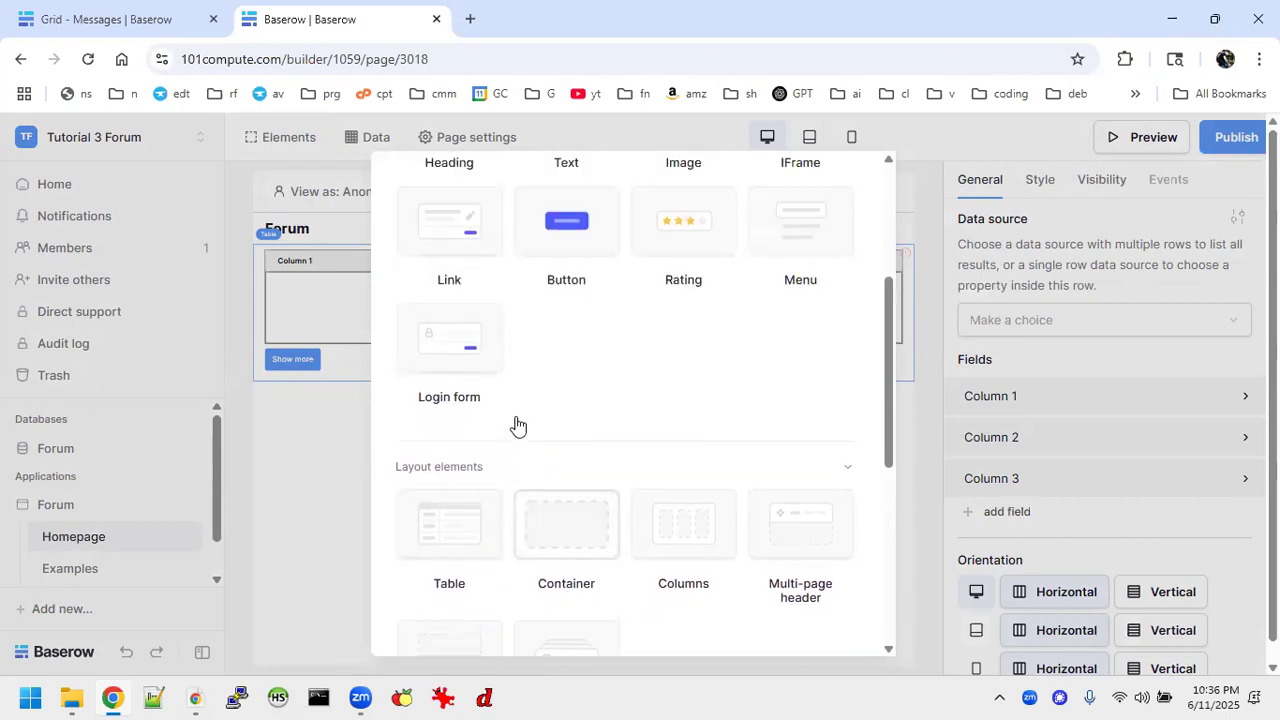
pyautogui.scroll(-5, 516, 425)
pyautogui.scroll(-3, 517, 423)
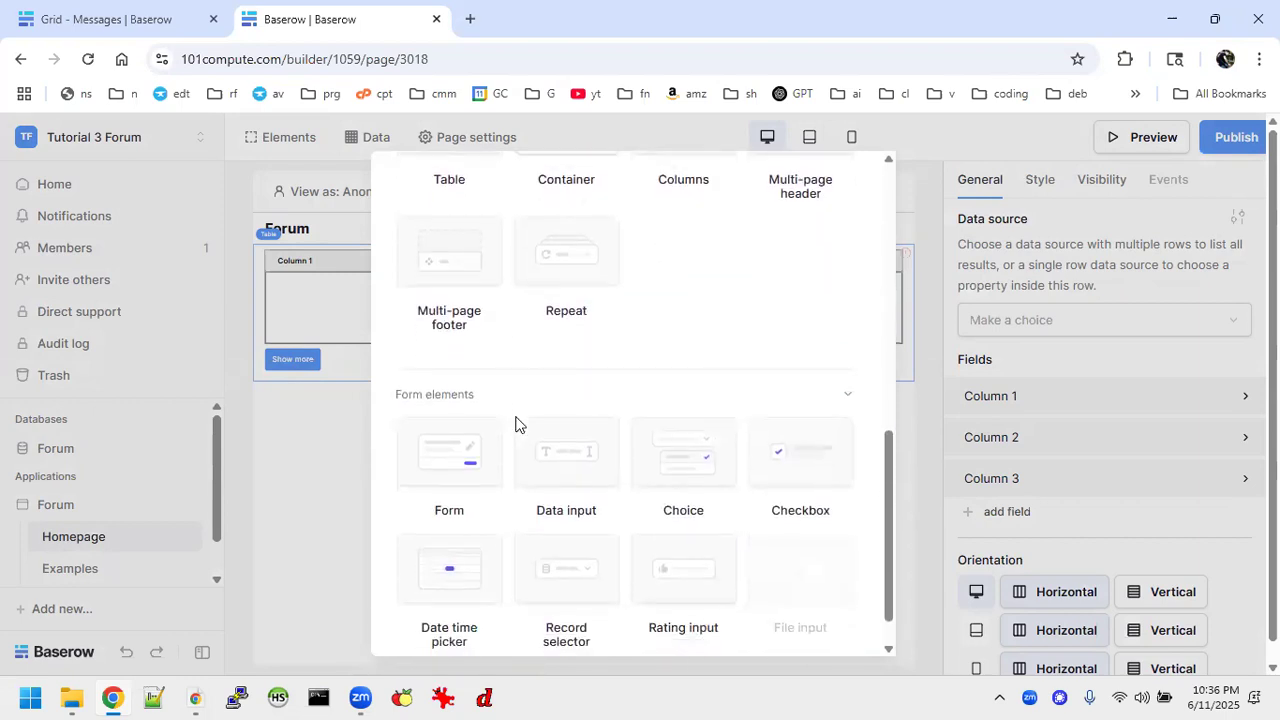
pyautogui.click(456, 418)
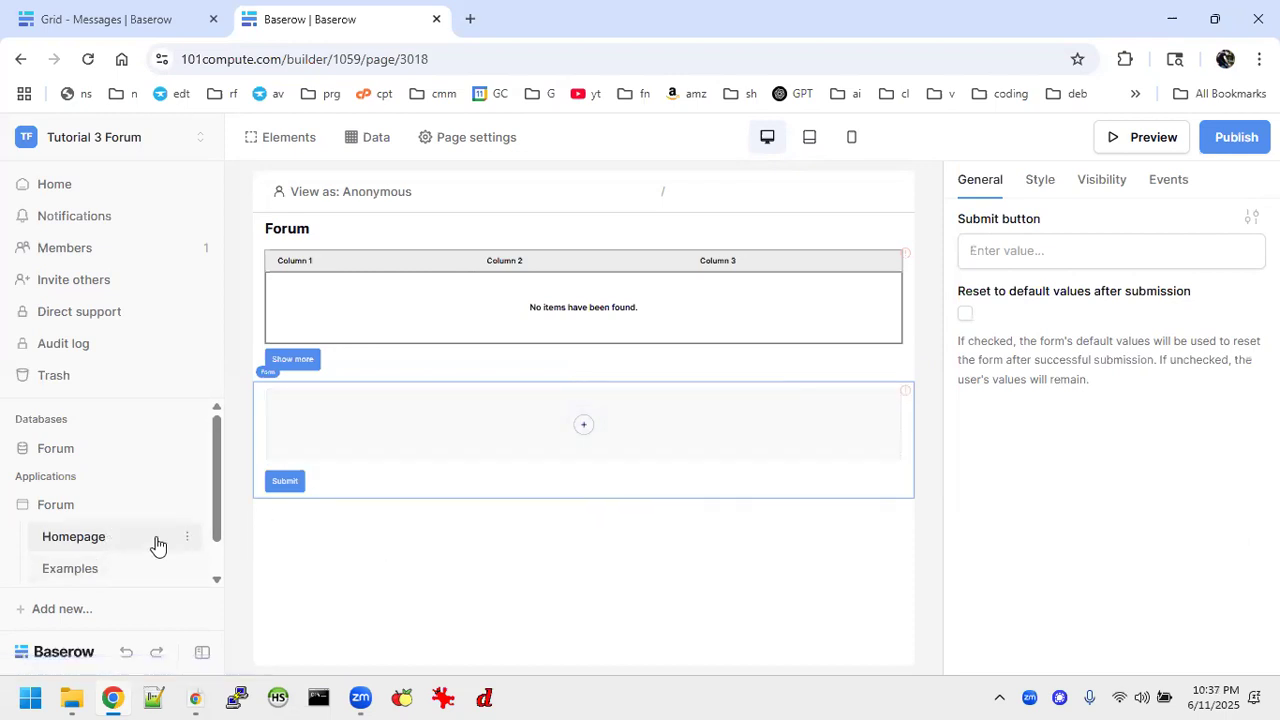
# Delete the Examples page from the Forum application.
pyautogui.rightClick(187, 571)
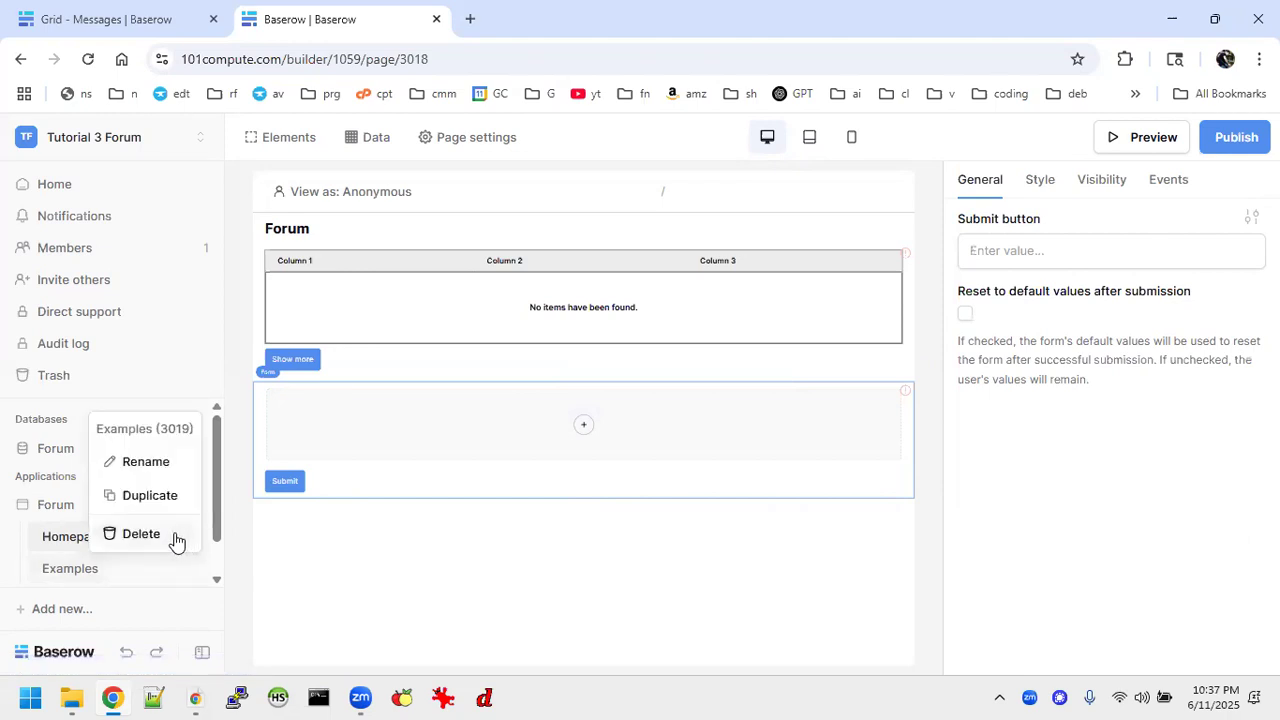
pyautogui.click(141, 534)
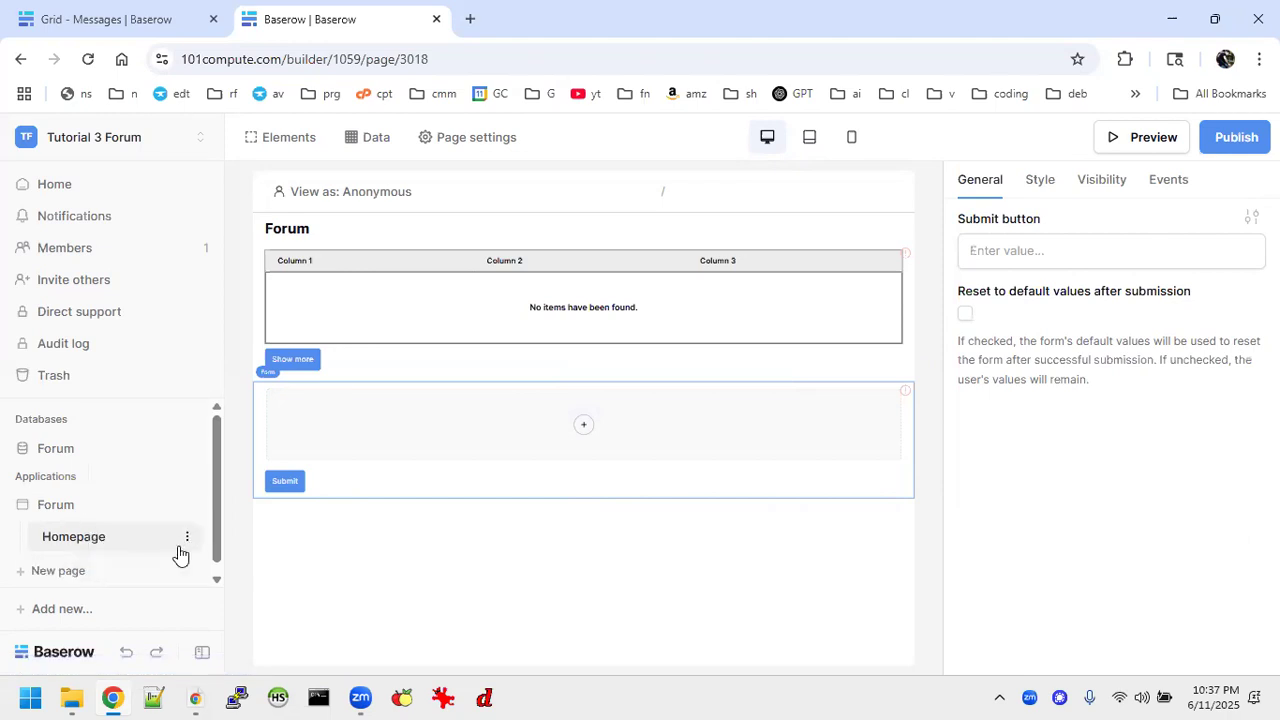
# Check the page names in the finished Forum application in the other browser tab and rename the new application's Homepage as "Forum".
pyautogui.click(185, 539)
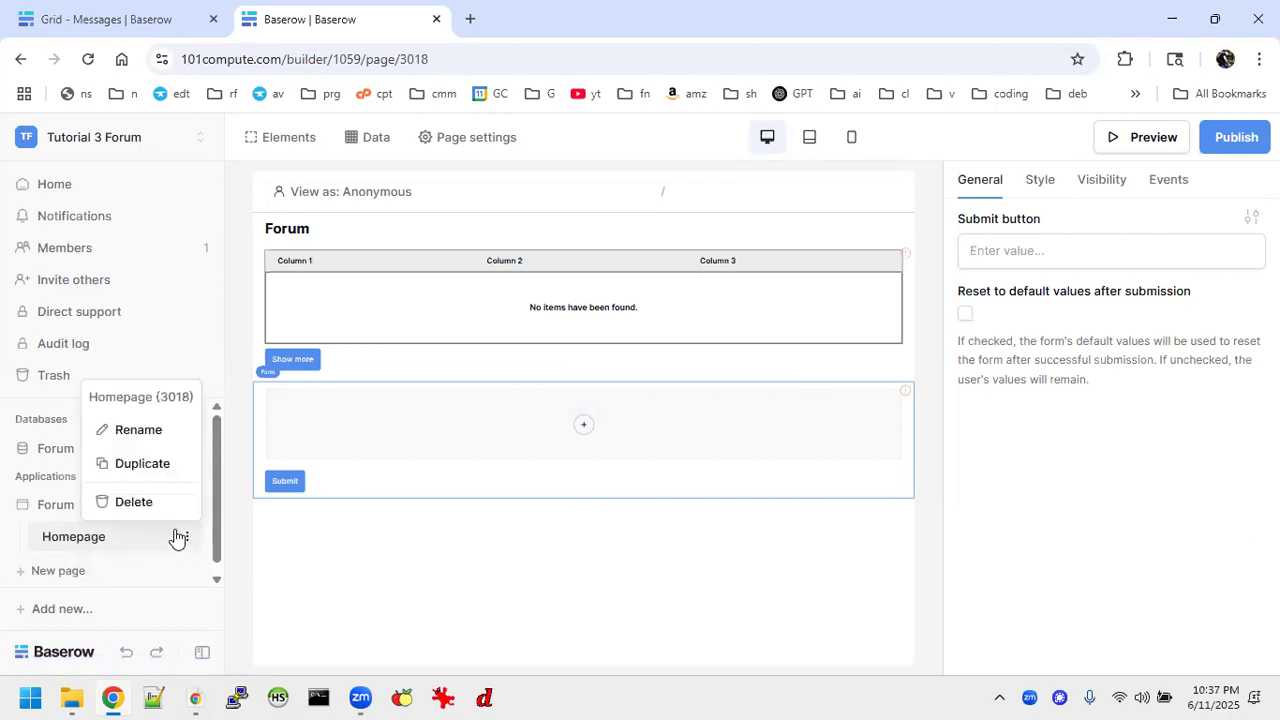
pyautogui.click(143, 440)
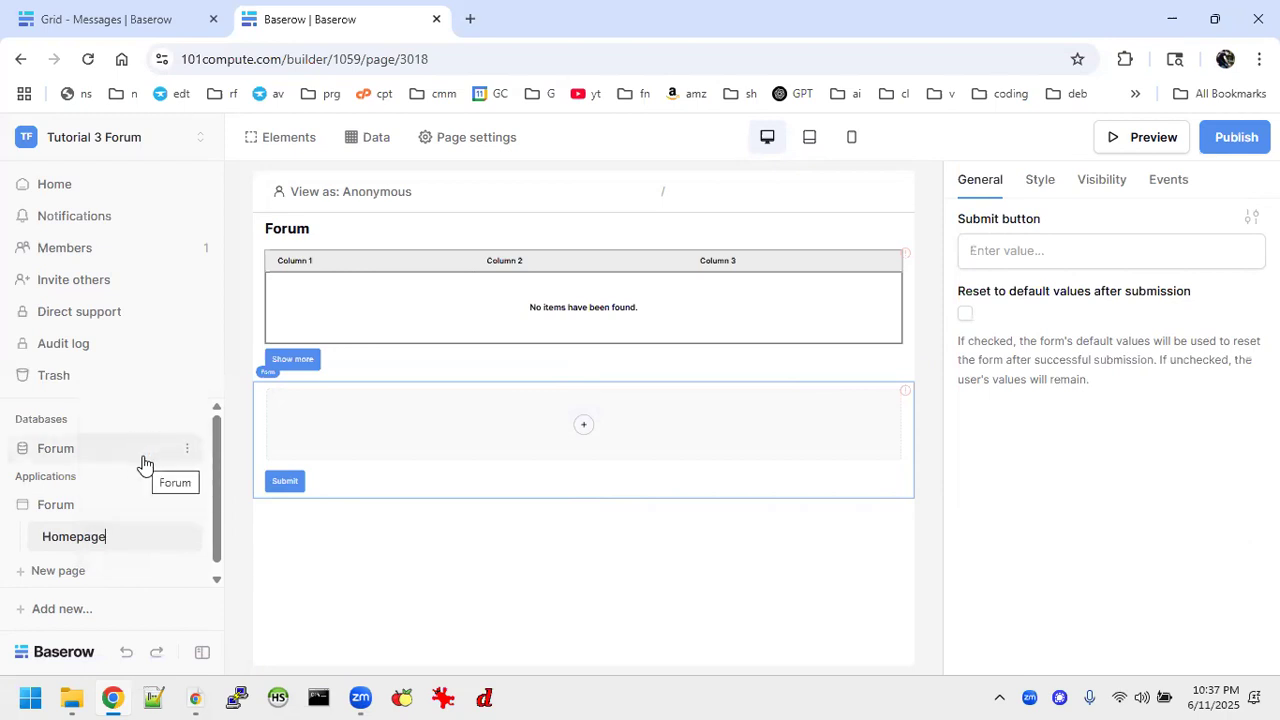
pyautogui.click(108, 25)
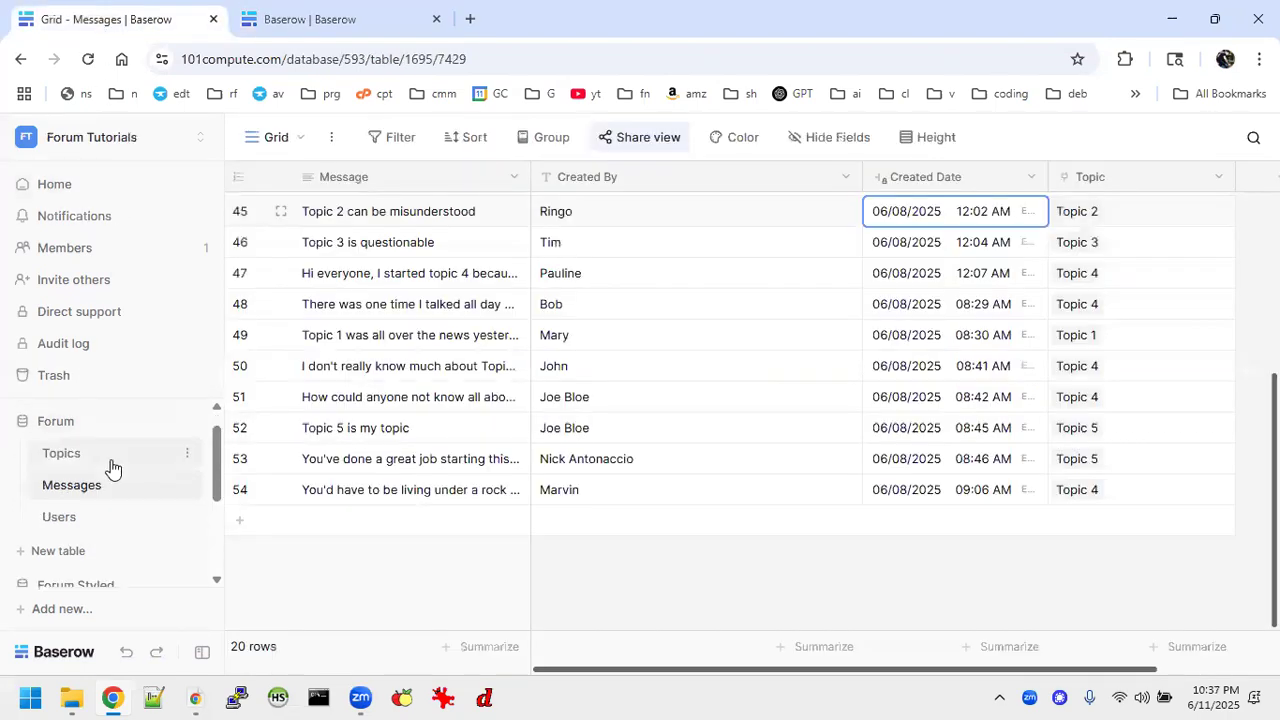
pyautogui.scroll(-3, 105, 460)
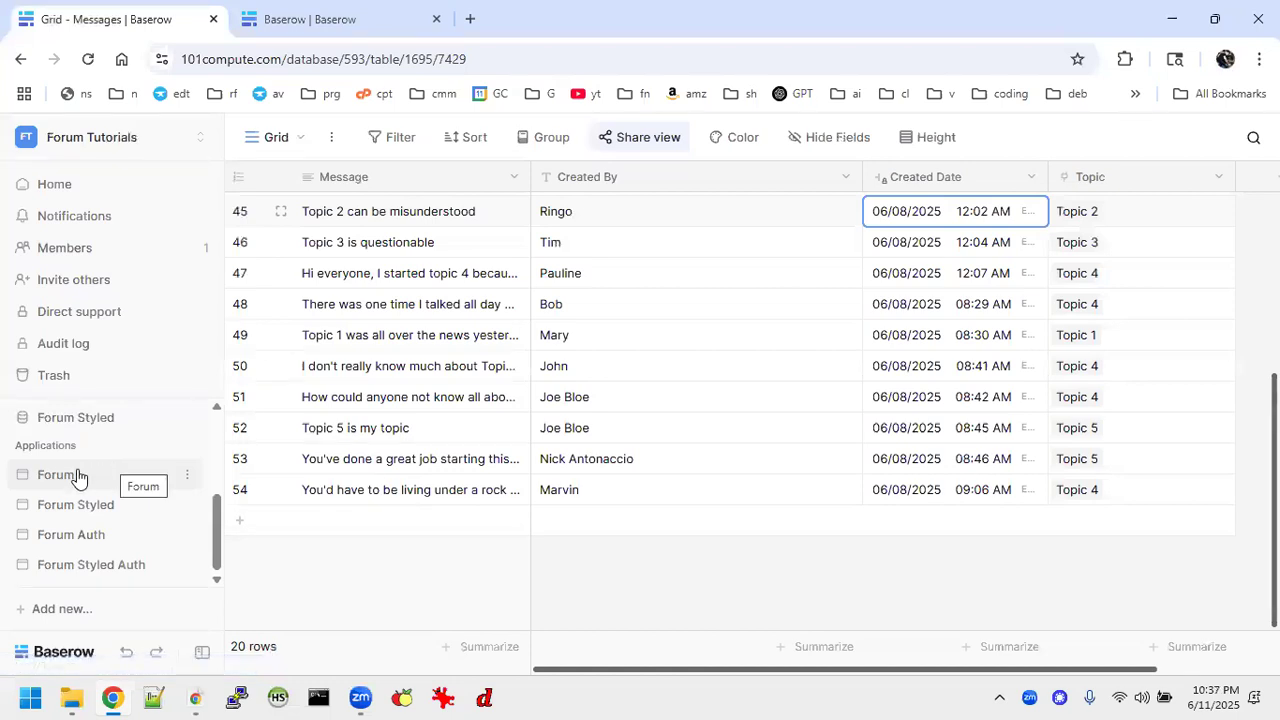
pyautogui.click(79, 475)
pyautogui.scroll(2, 140, 504)
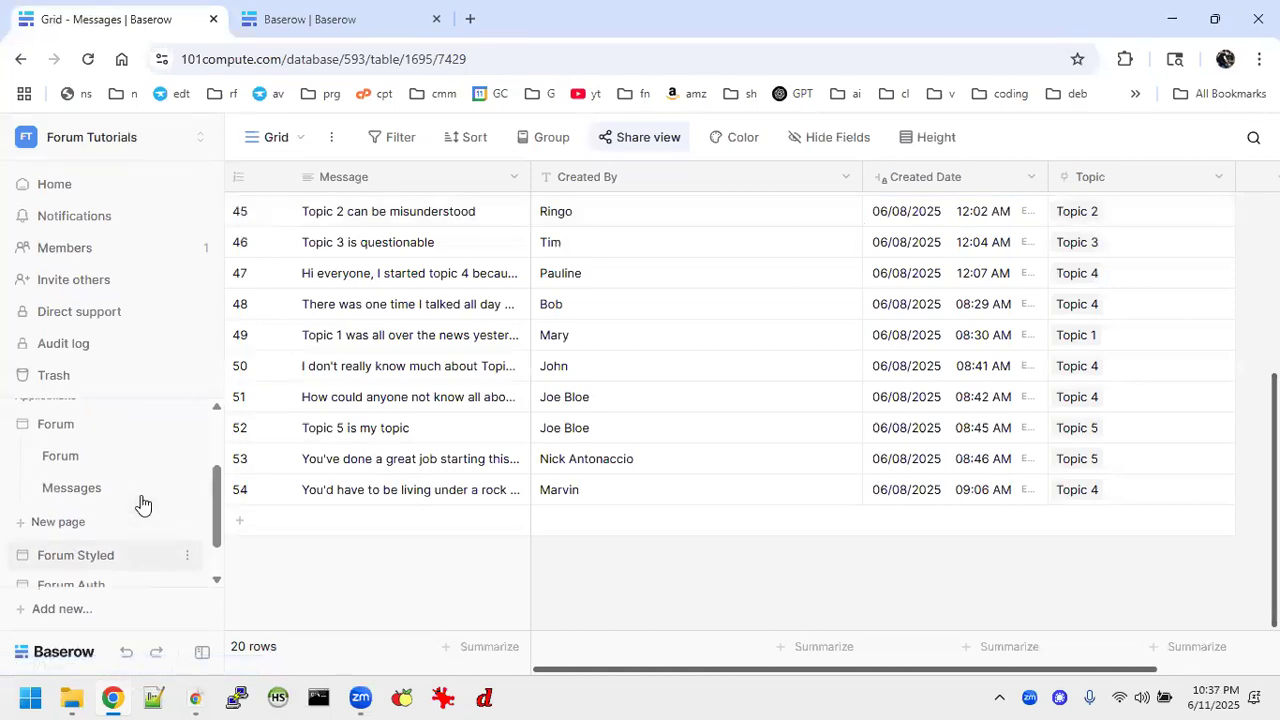
pyautogui.click(366, 22)
pyautogui.click(187, 546)
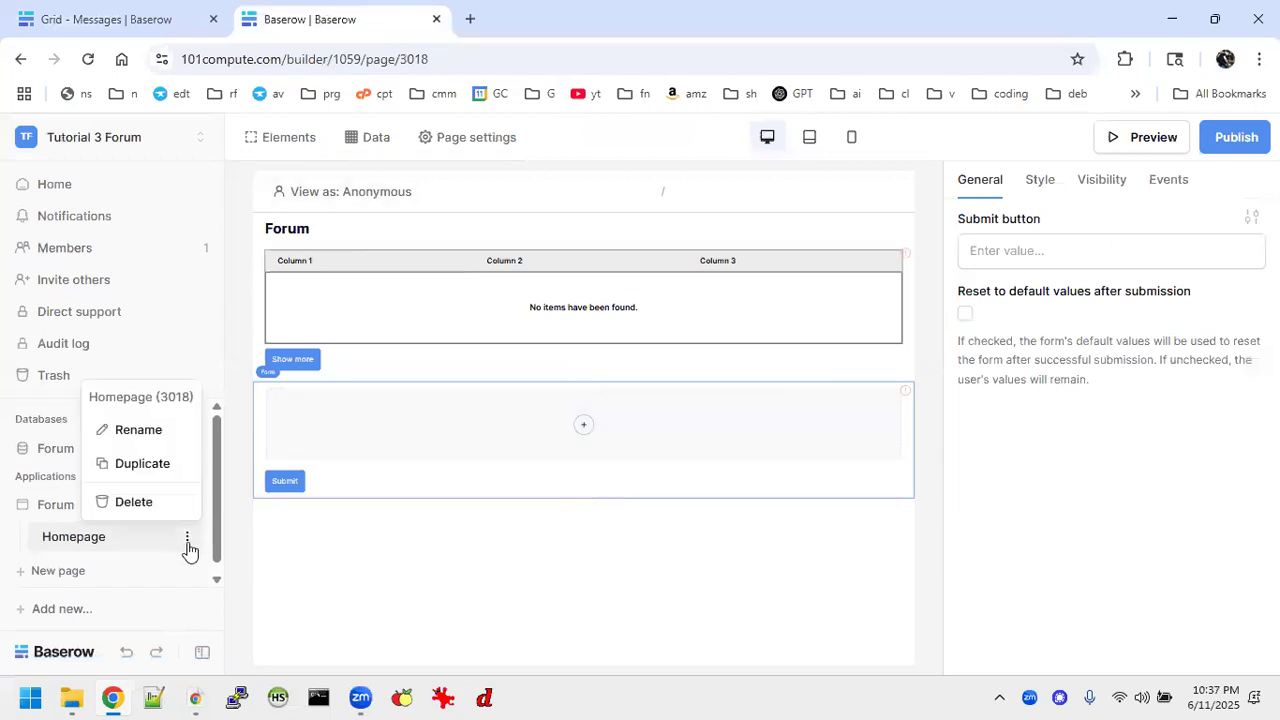
pyautogui.click(137, 432)
pyautogui.press('BackSpace')
pyautogui.press('BackSpace')
pyautogui.press('BackSpace')
pyautogui.press('BackSpace')
pyautogui.press('BackSpace')
pyautogui.press('BackSpace')
pyautogui.press('BackSpace')
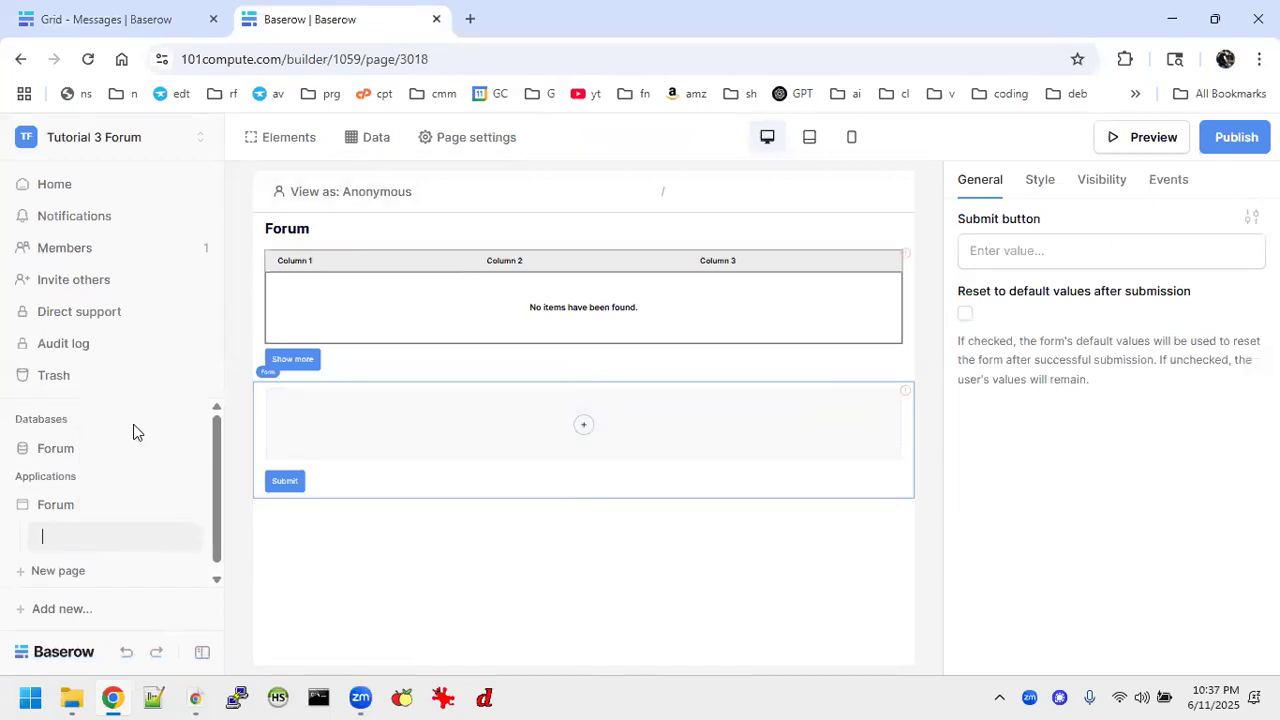
pyautogui.press('Return')
# Add a page named "Messages" with the path /messages/:id and a Numeric id path parameter.
pyautogui.click(57, 571)
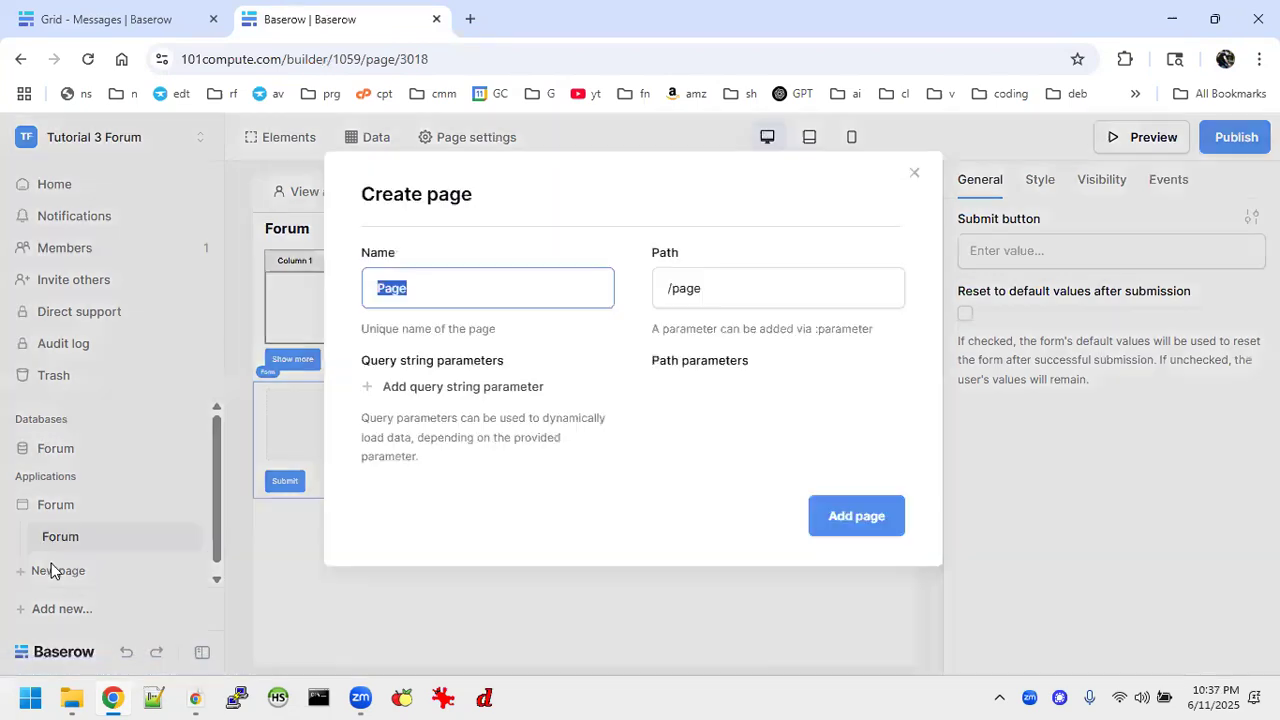
pyautogui.write('Mess')
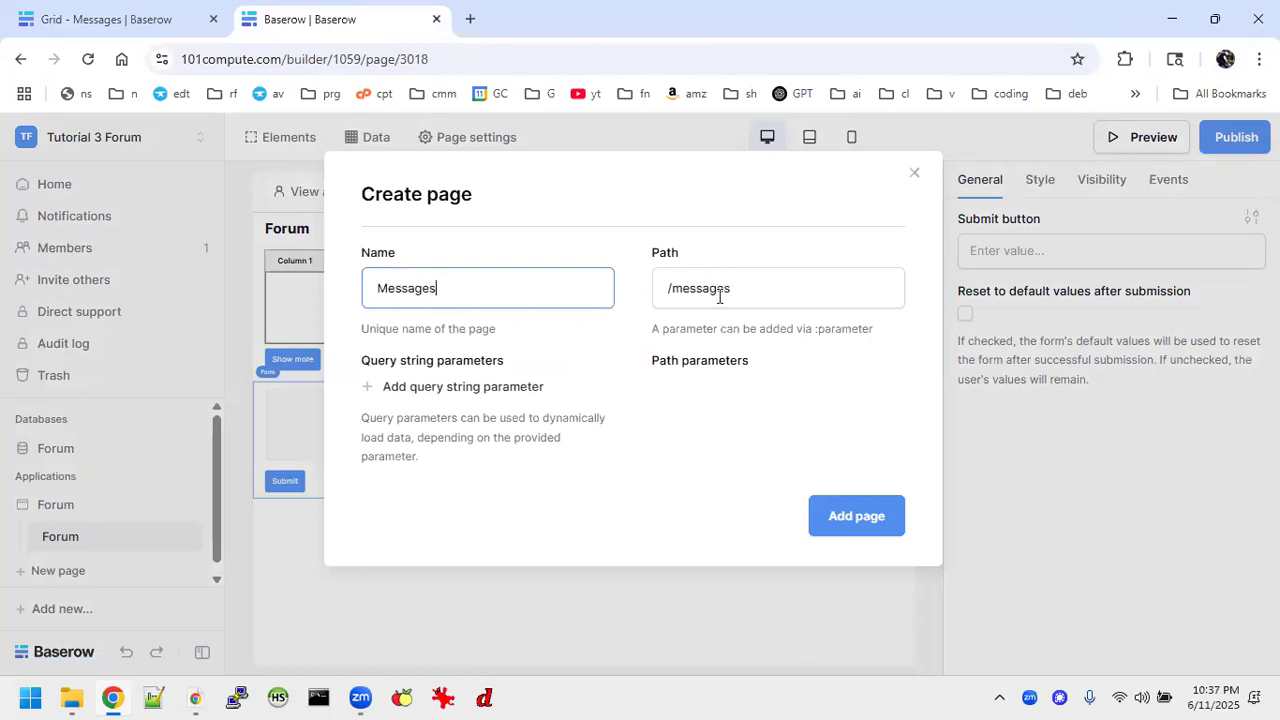
pyautogui.click(755, 290)
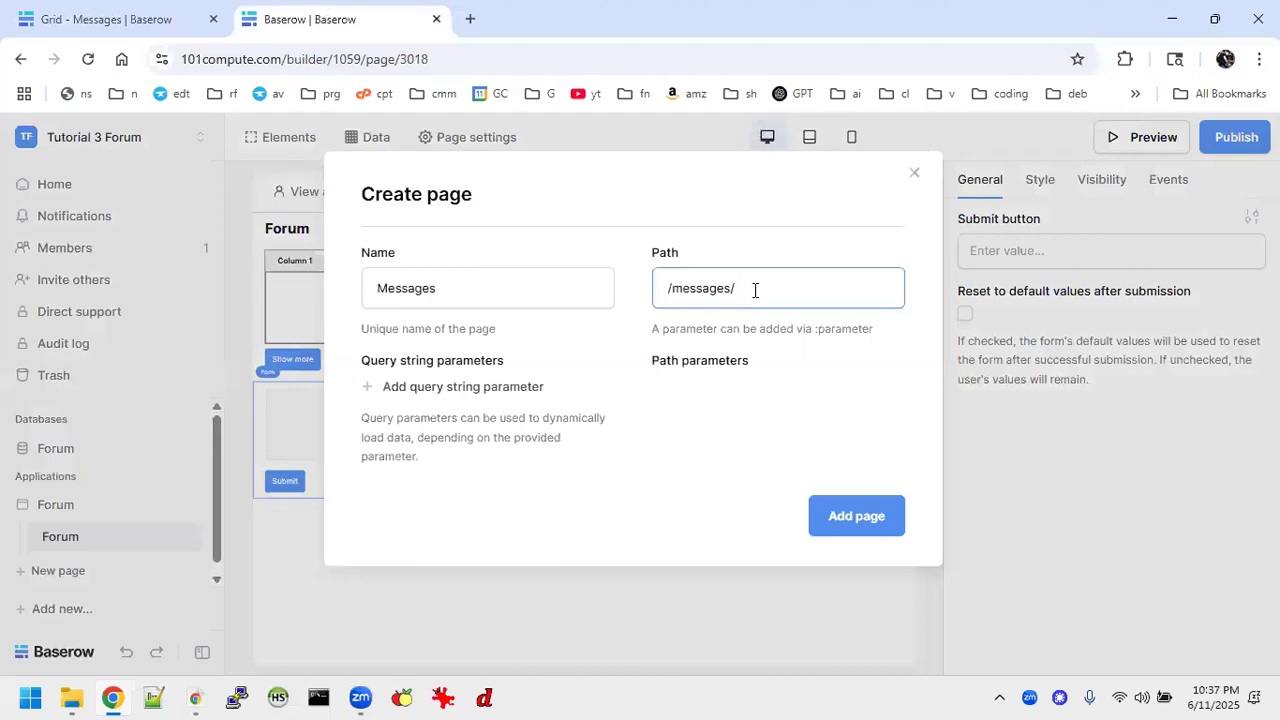
pyautogui.write('/:id')
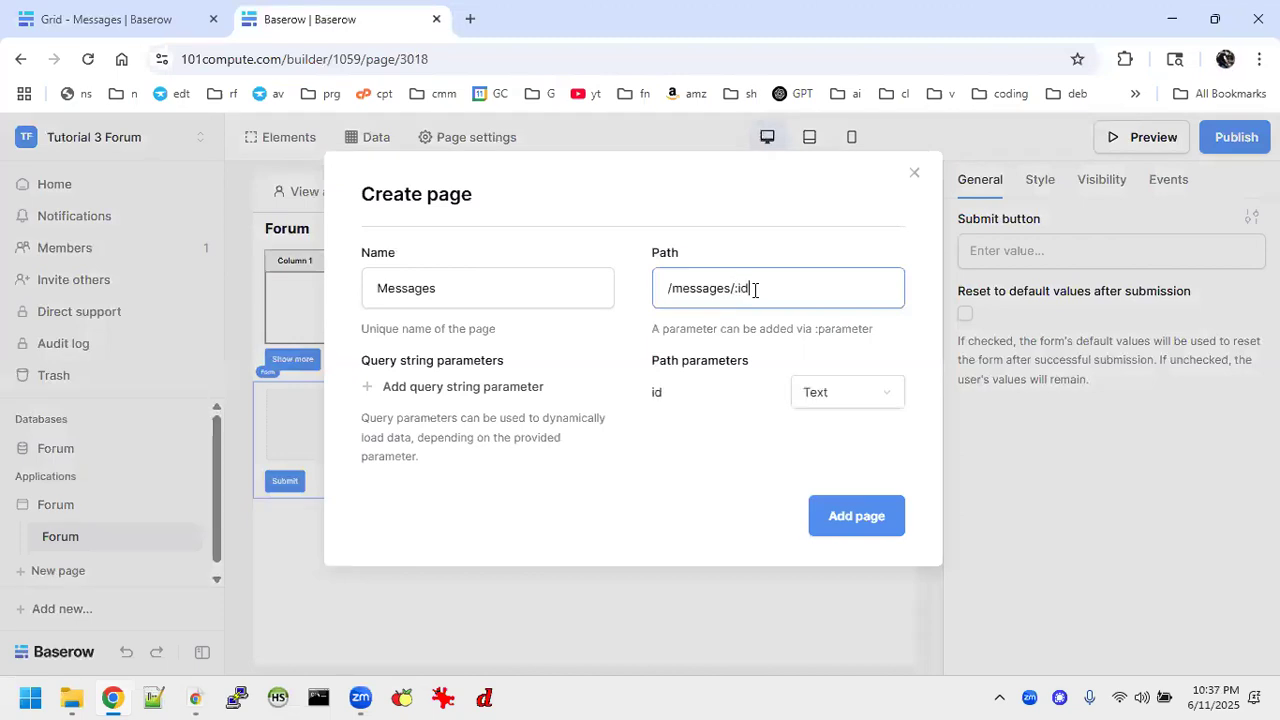
pyautogui.click(860, 392)
pyautogui.click(838, 463)
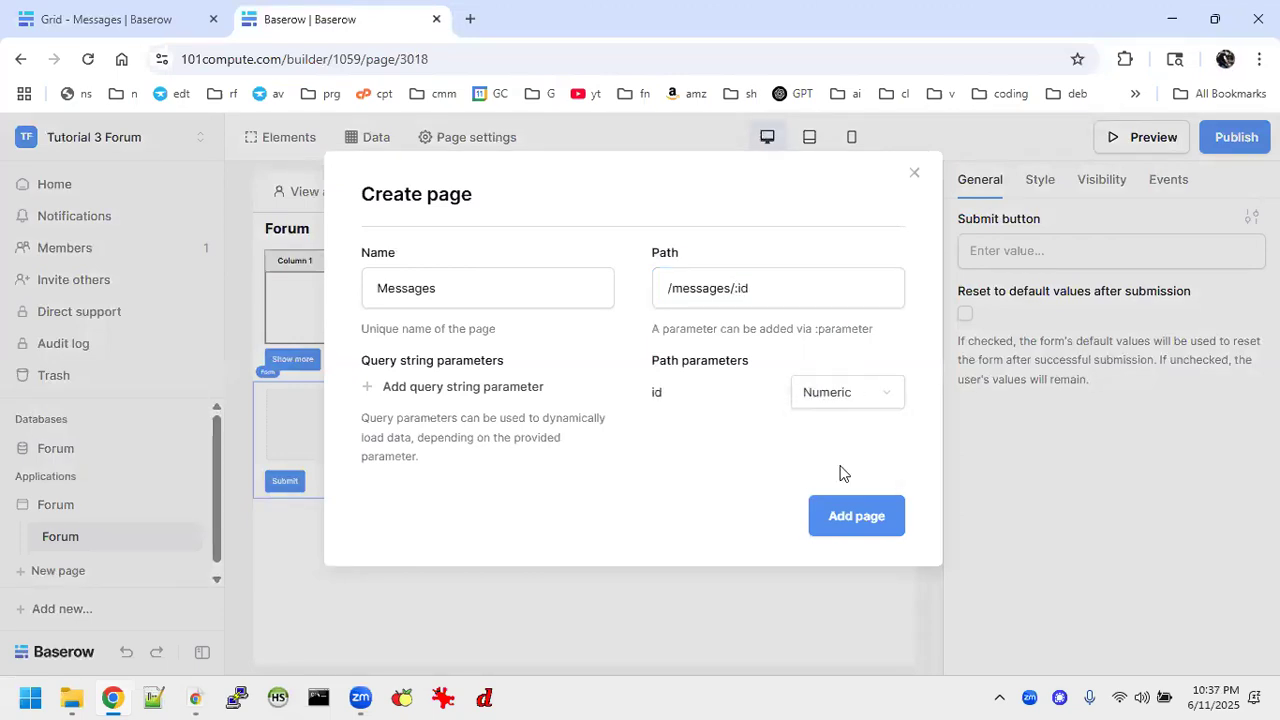
pyautogui.click(866, 525)
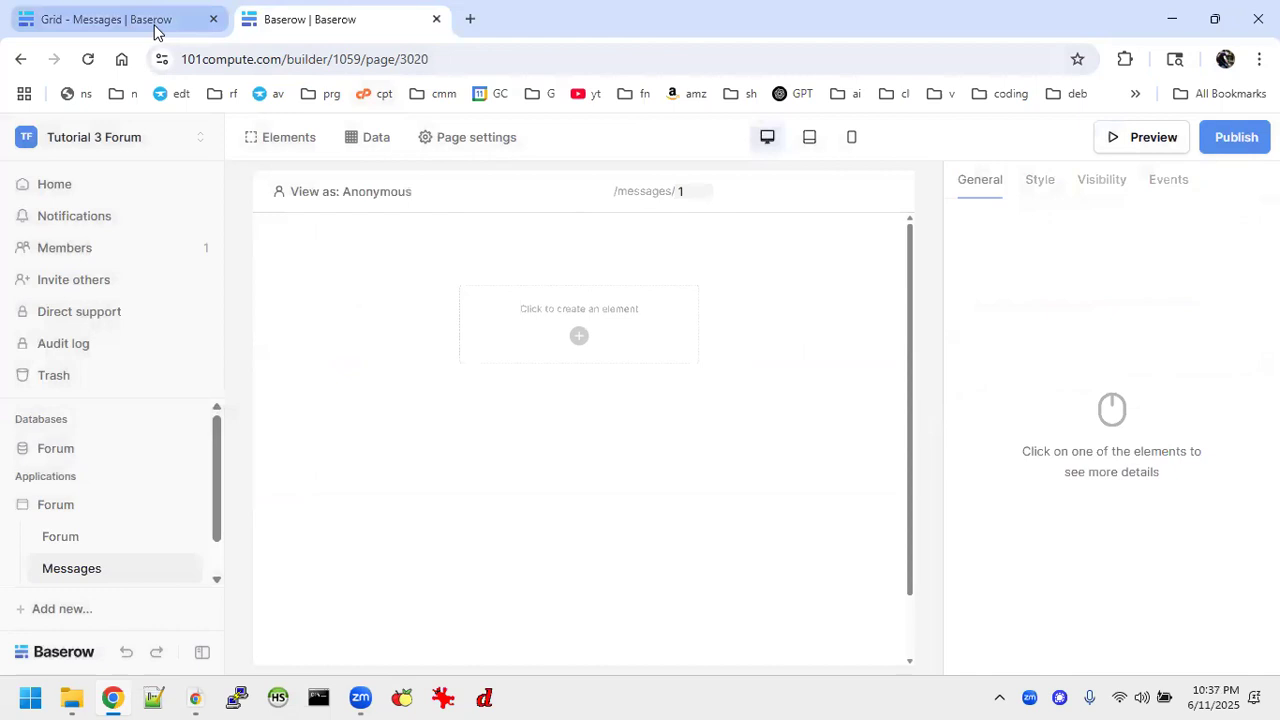
# Examine the page settings of the Messages page in the finished Forum application, checking its path and parameter.
pyautogui.click(155, 30)
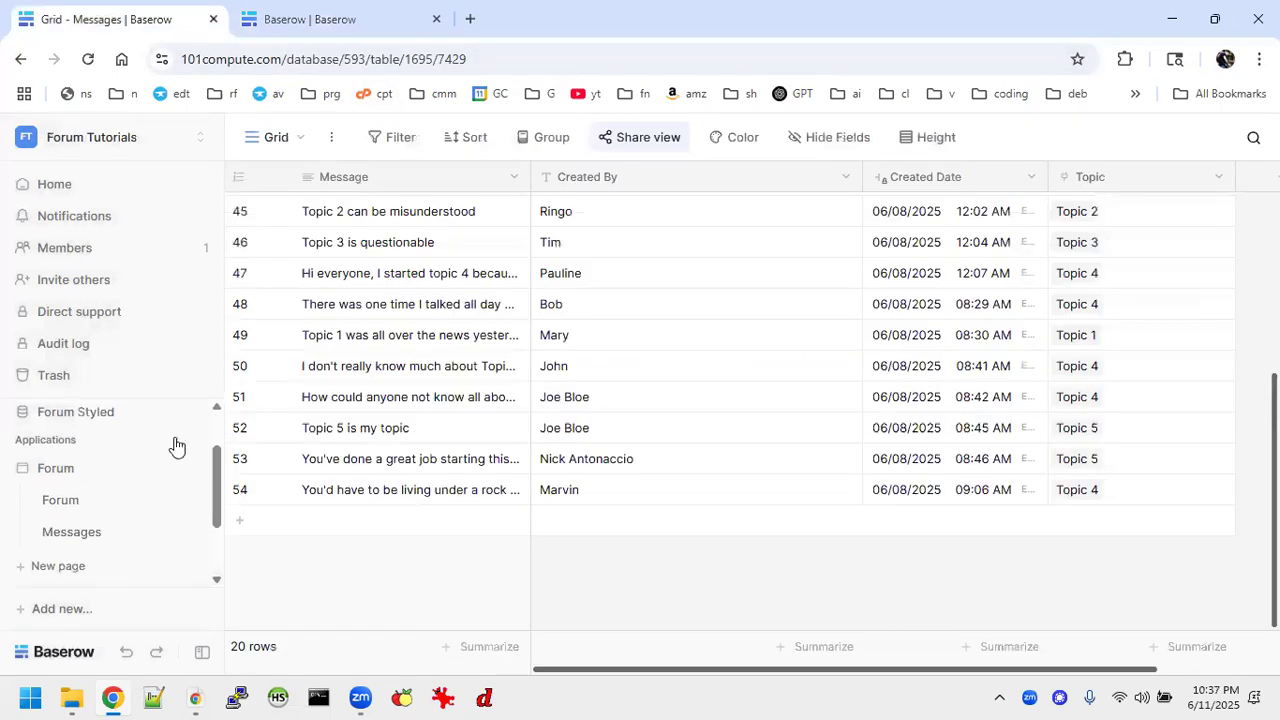
pyautogui.click(99, 537)
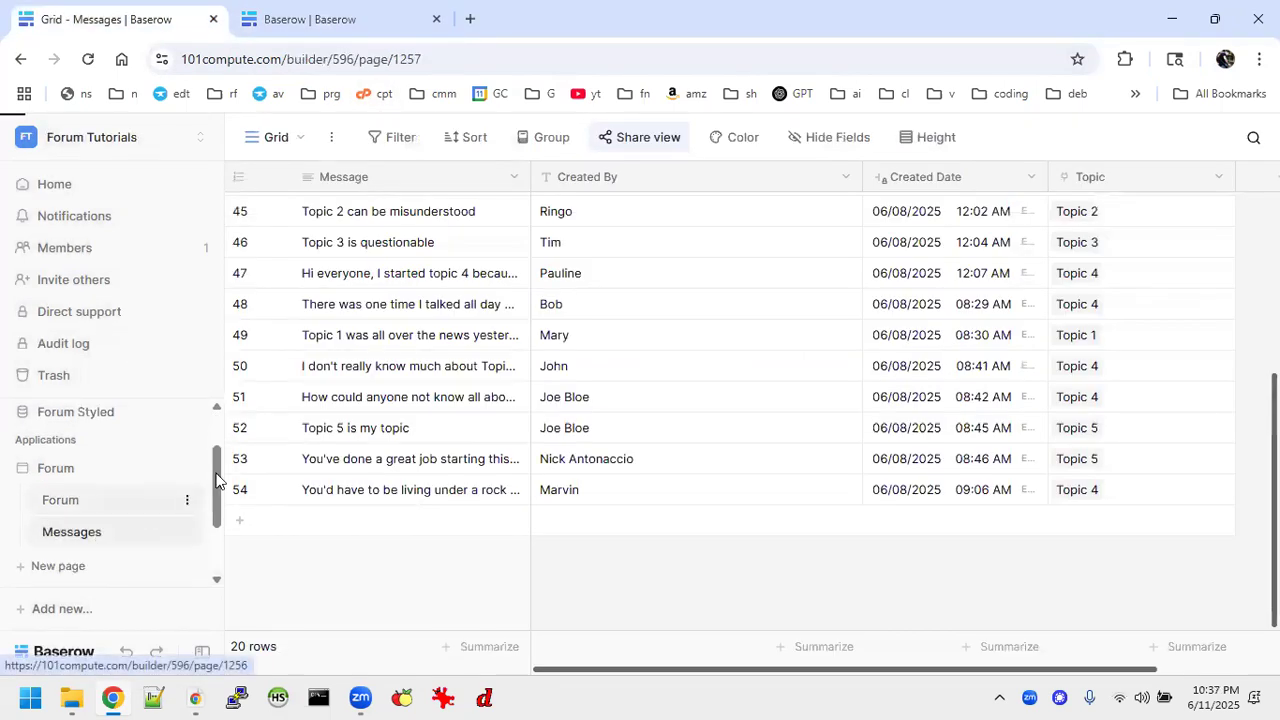
pyautogui.click(483, 142)
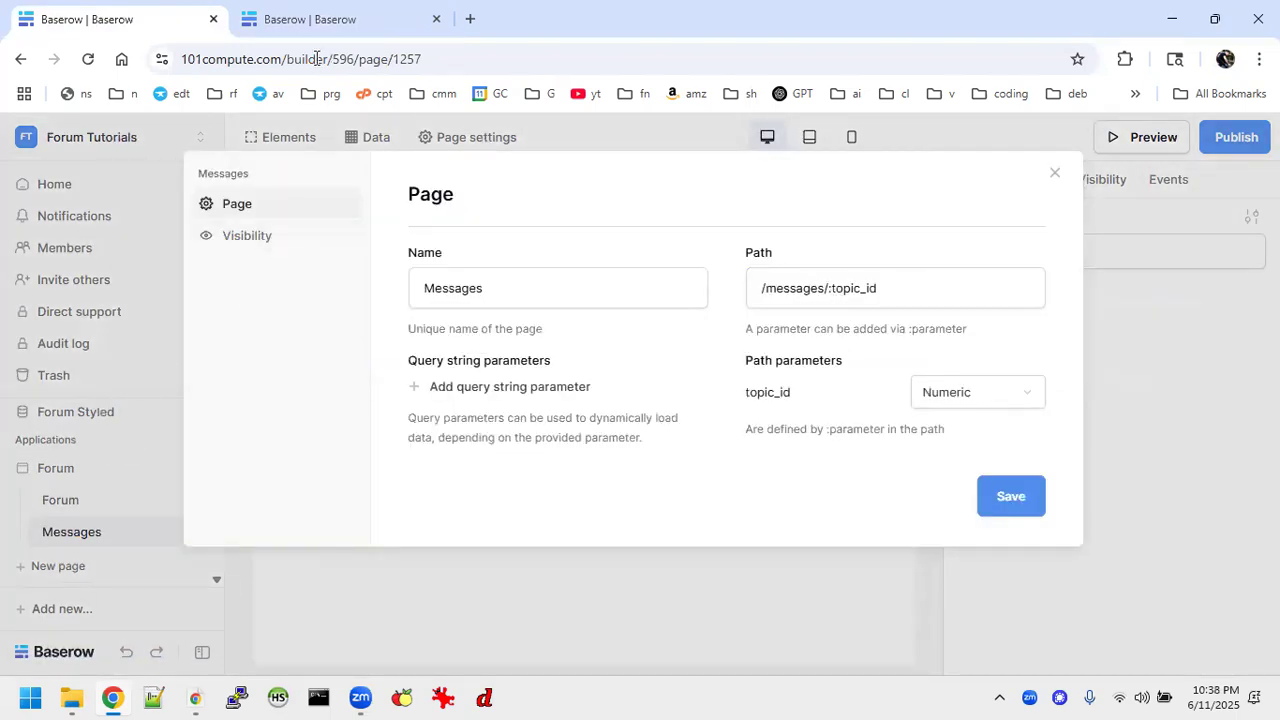
# Switch to the new Forum application and change the Messages page's path to /messages/:topic_id, saving the page settings.
pyautogui.click(338, 20)
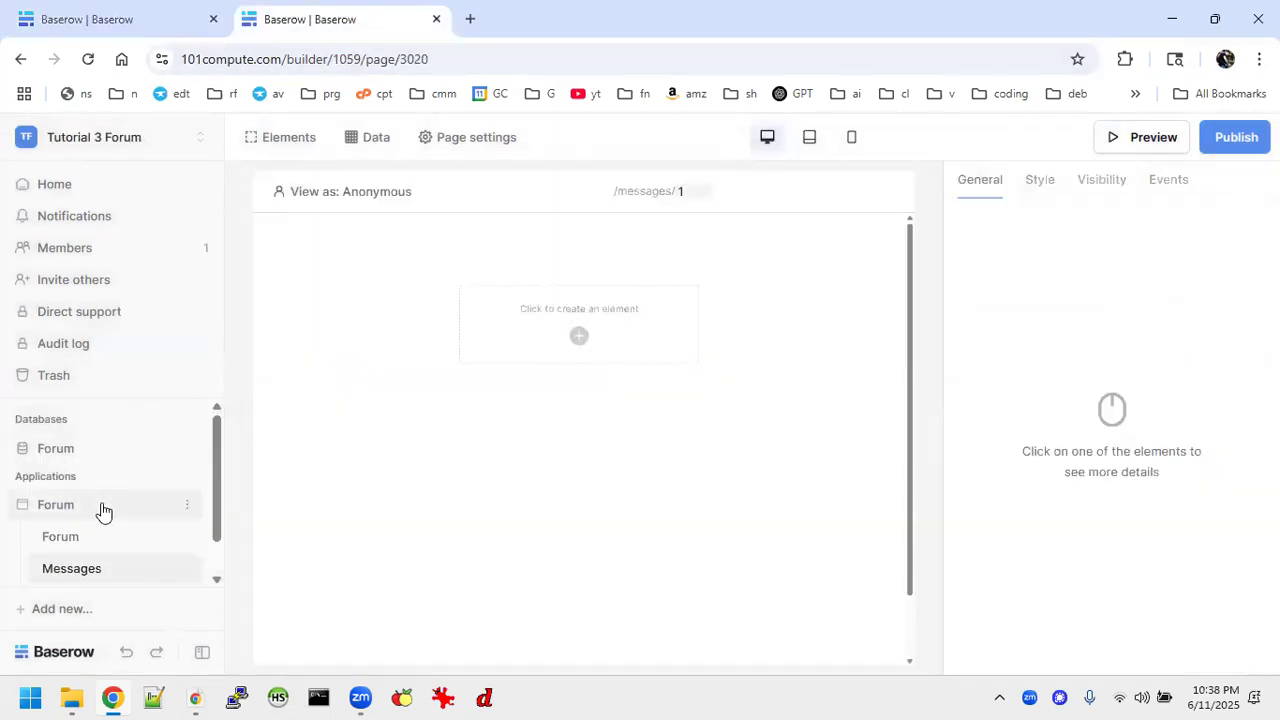
pyautogui.click(488, 137)
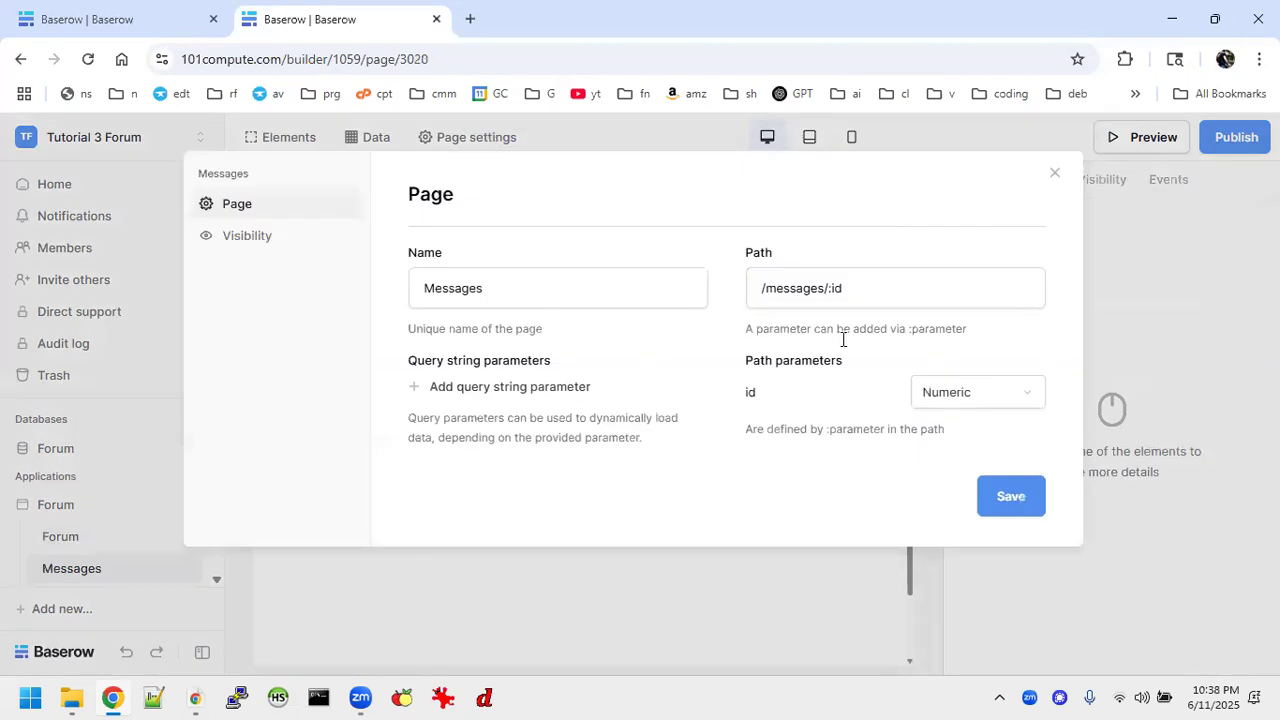
pyautogui.click(856, 284)
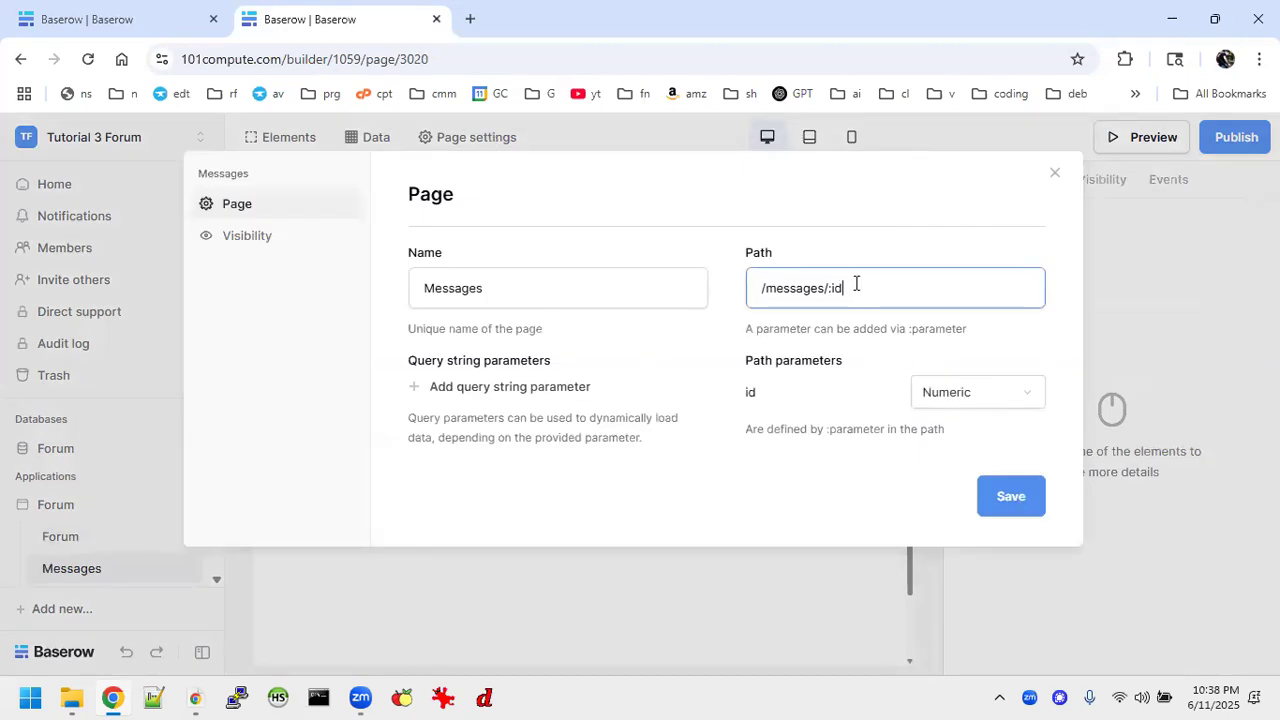
pyautogui.write('topu')
pyautogui.click(1015, 490)
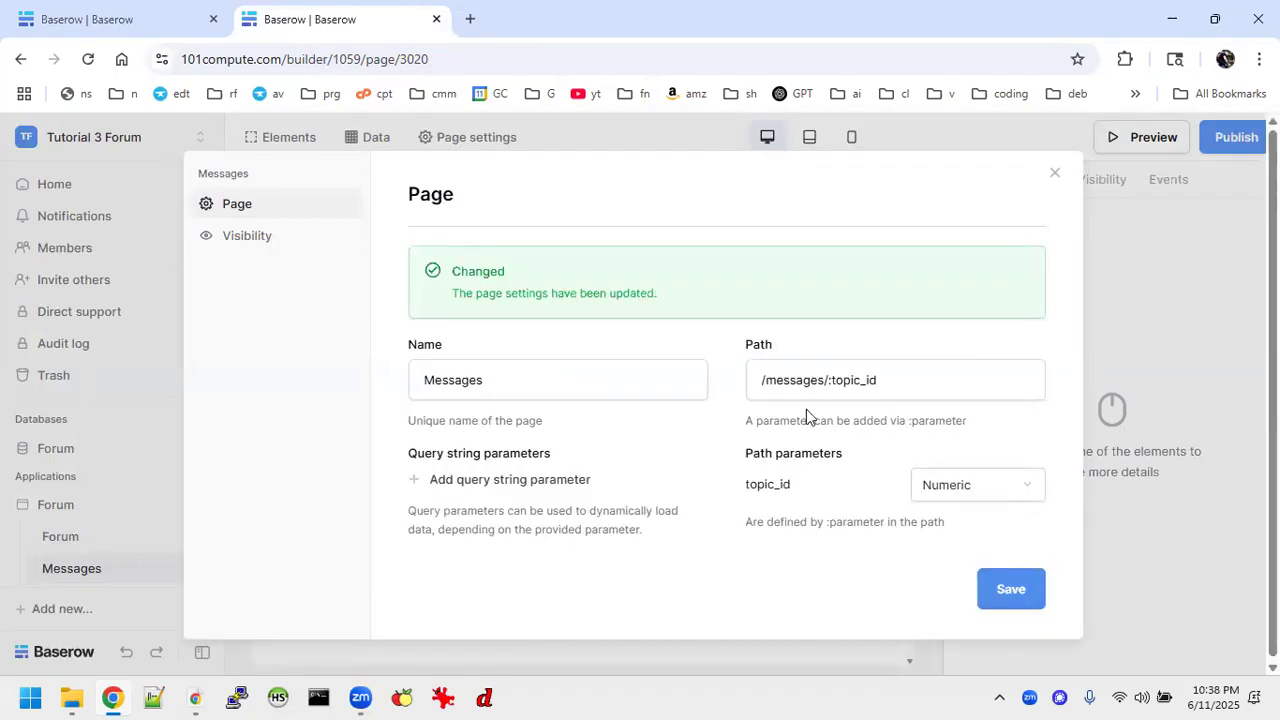
pyautogui.click(1053, 174)
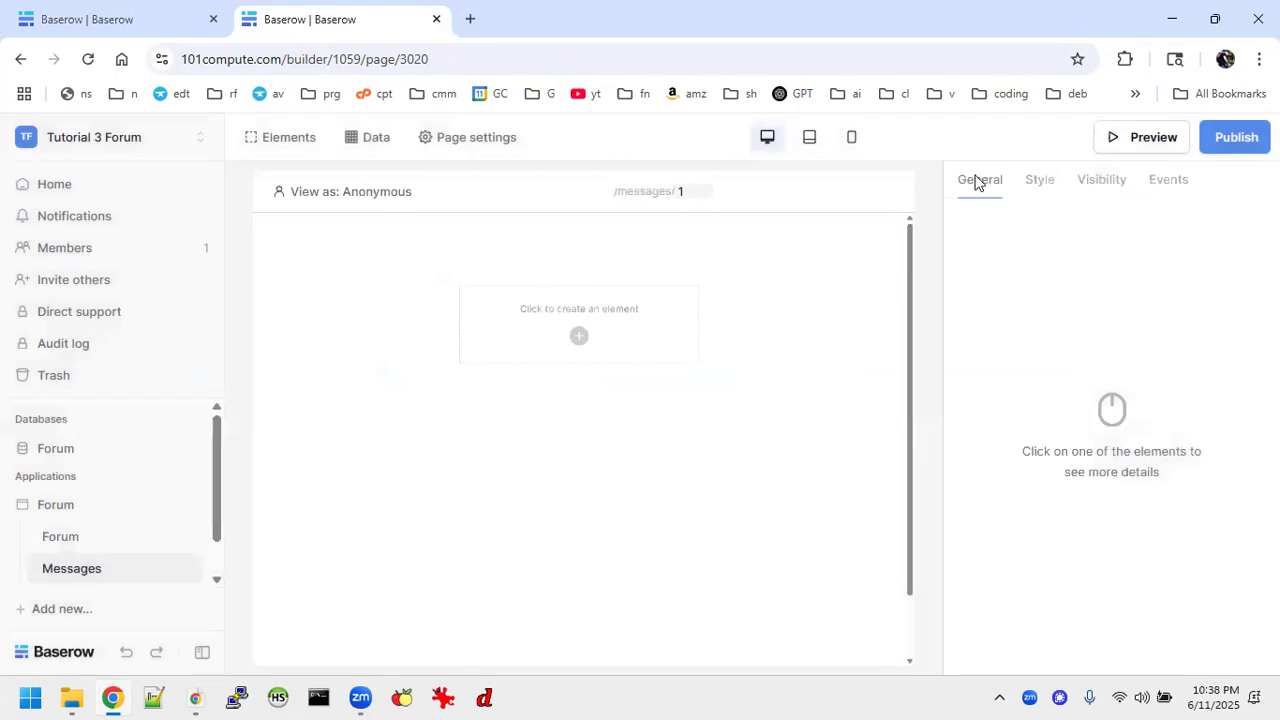
# Add a table element to the empty Messages page and a form element directly below it.
pyautogui.click(579, 336)
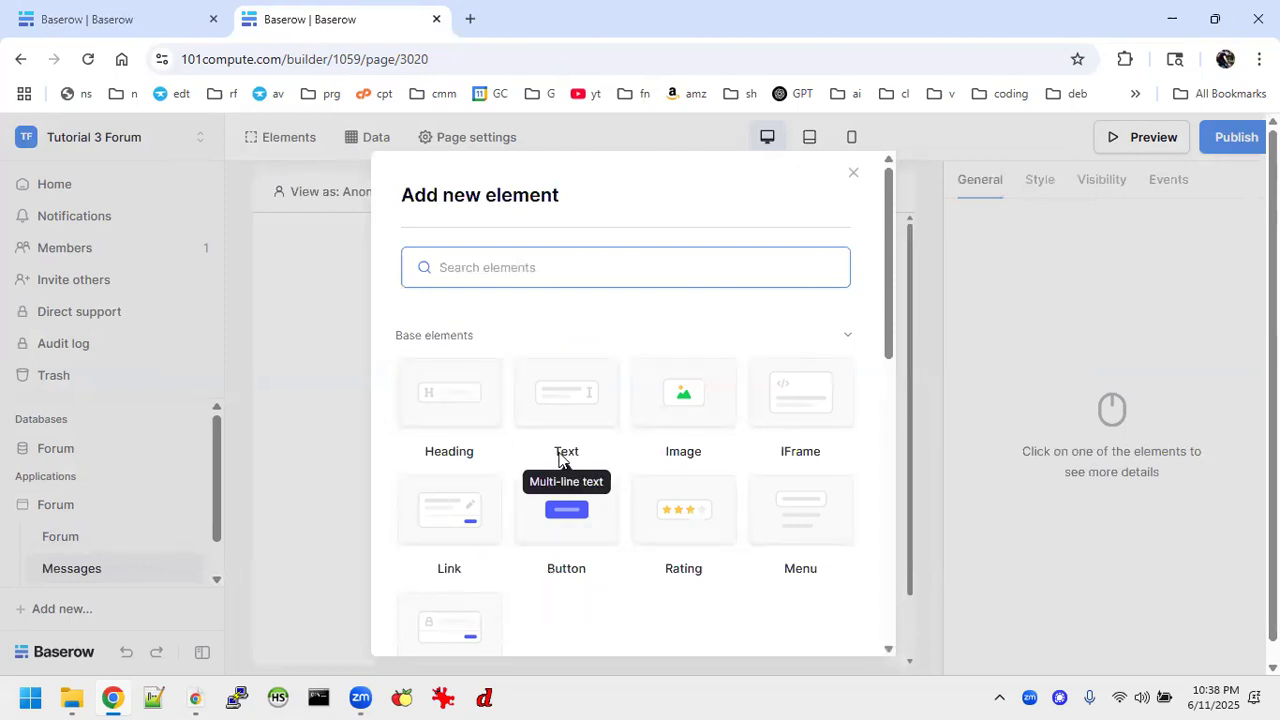
pyautogui.scroll(-2, 560, 455)
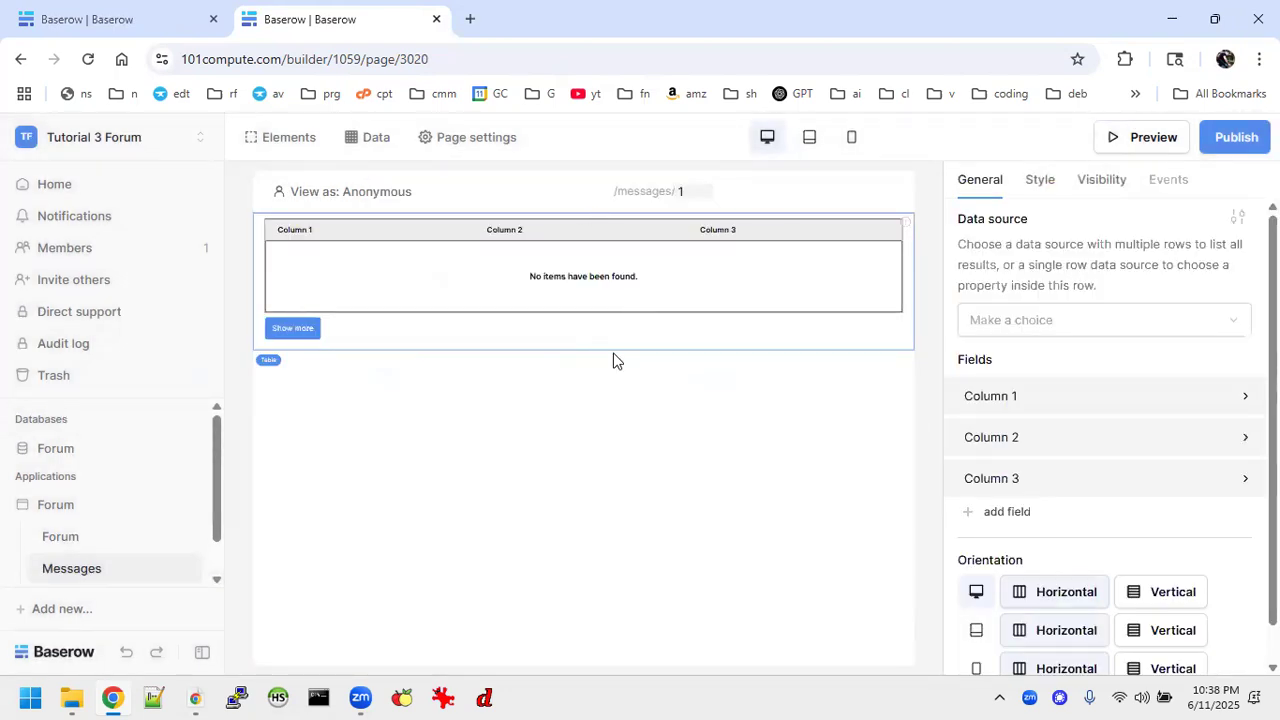
pyautogui.click(586, 350)
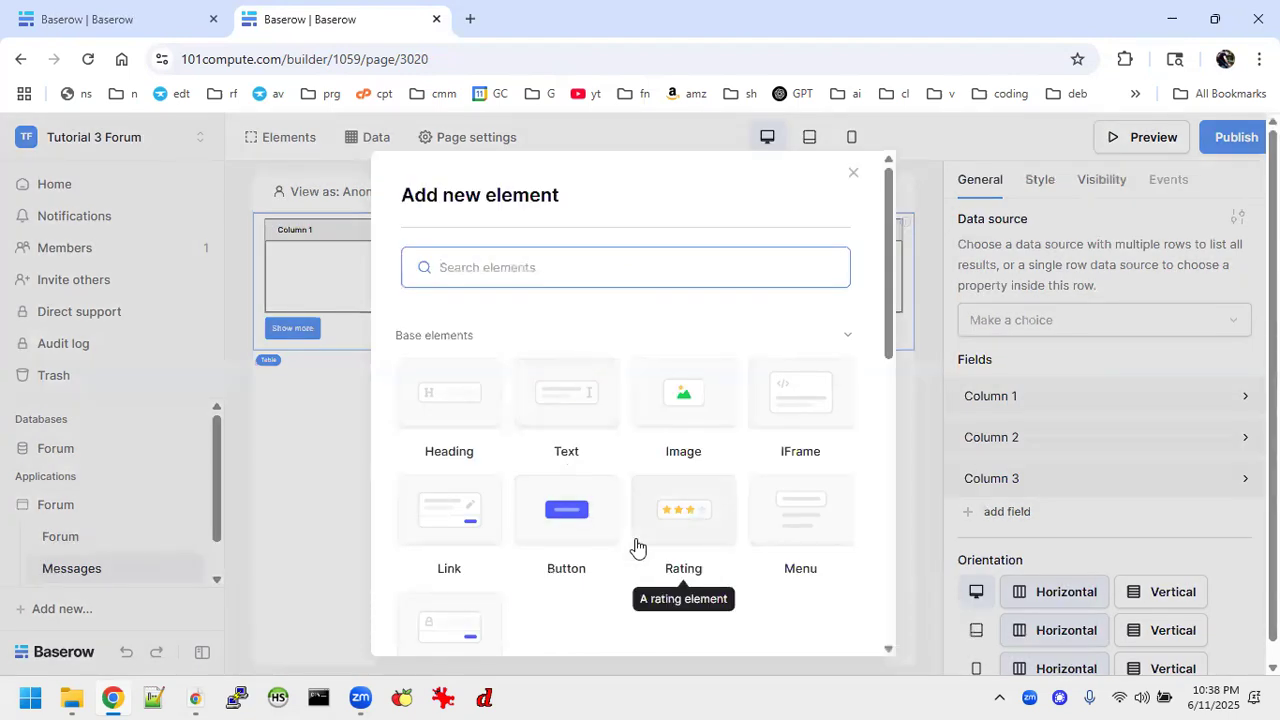
pyautogui.scroll(-3, 634, 543)
pyautogui.scroll(2, 636, 545)
pyautogui.scroll(-3, 636, 545)
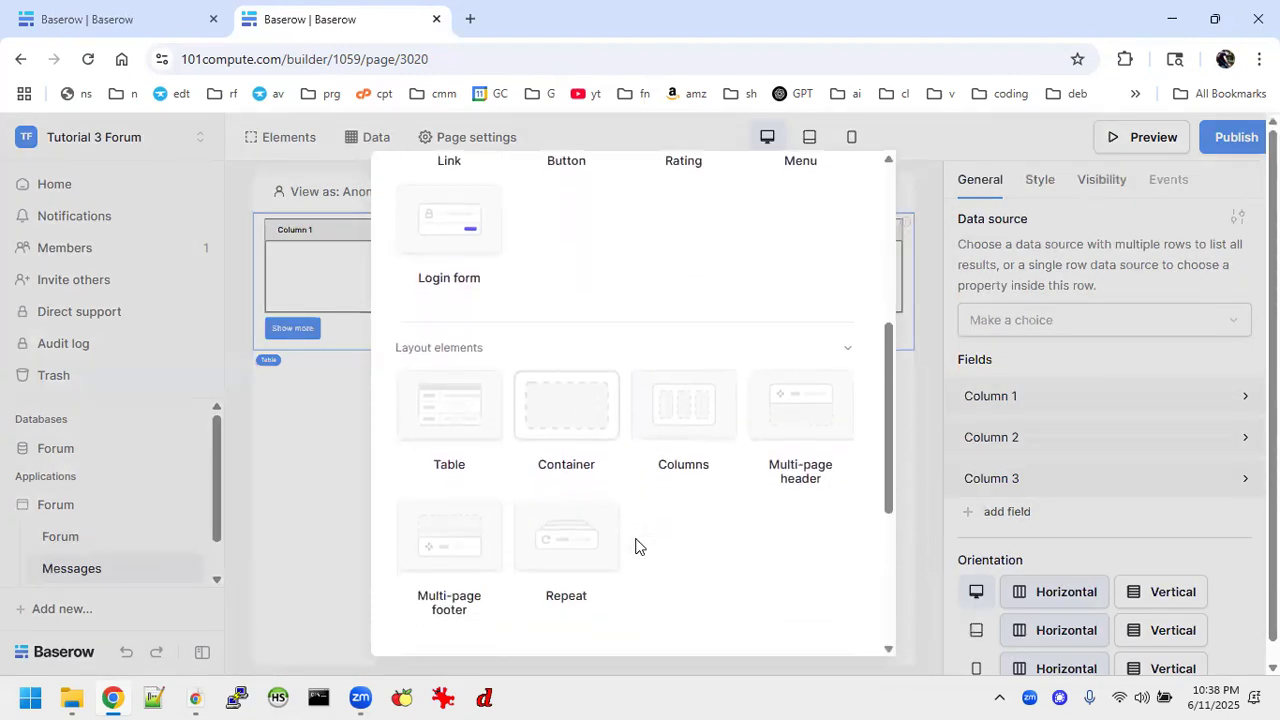
pyautogui.scroll(2, 636, 545)
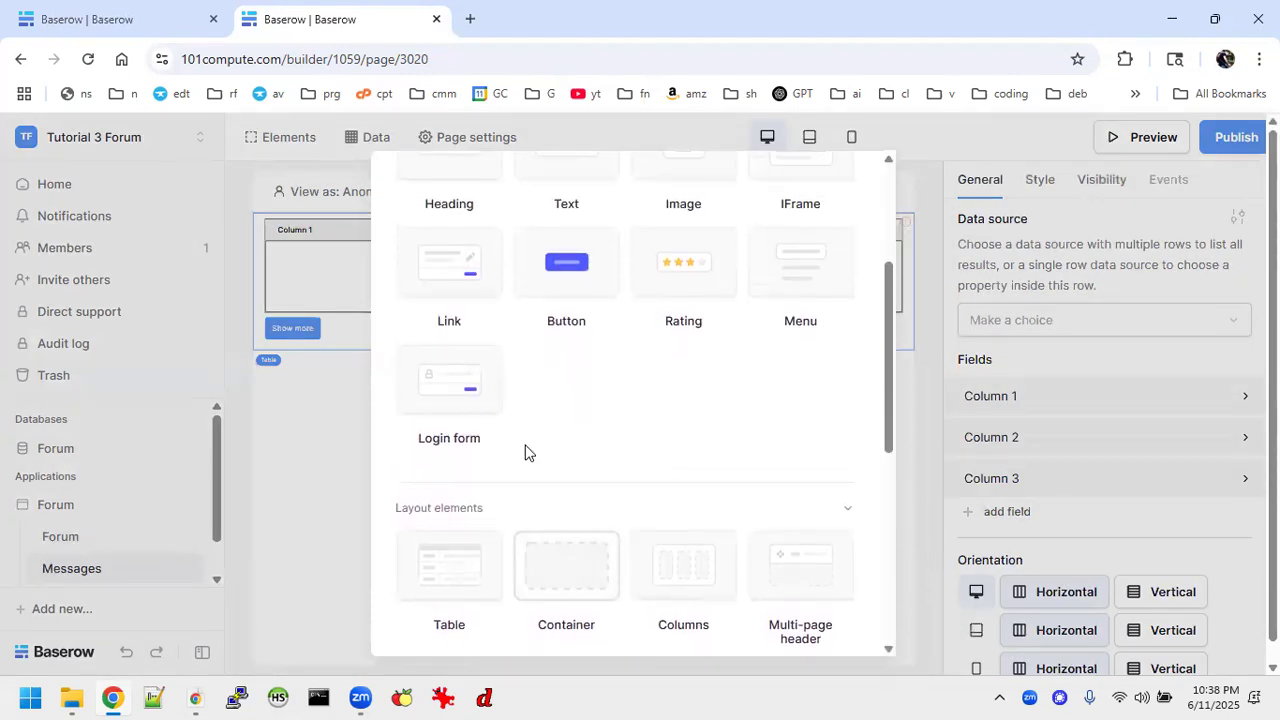
pyautogui.scroll(-4, 526, 450)
pyautogui.click(456, 452)
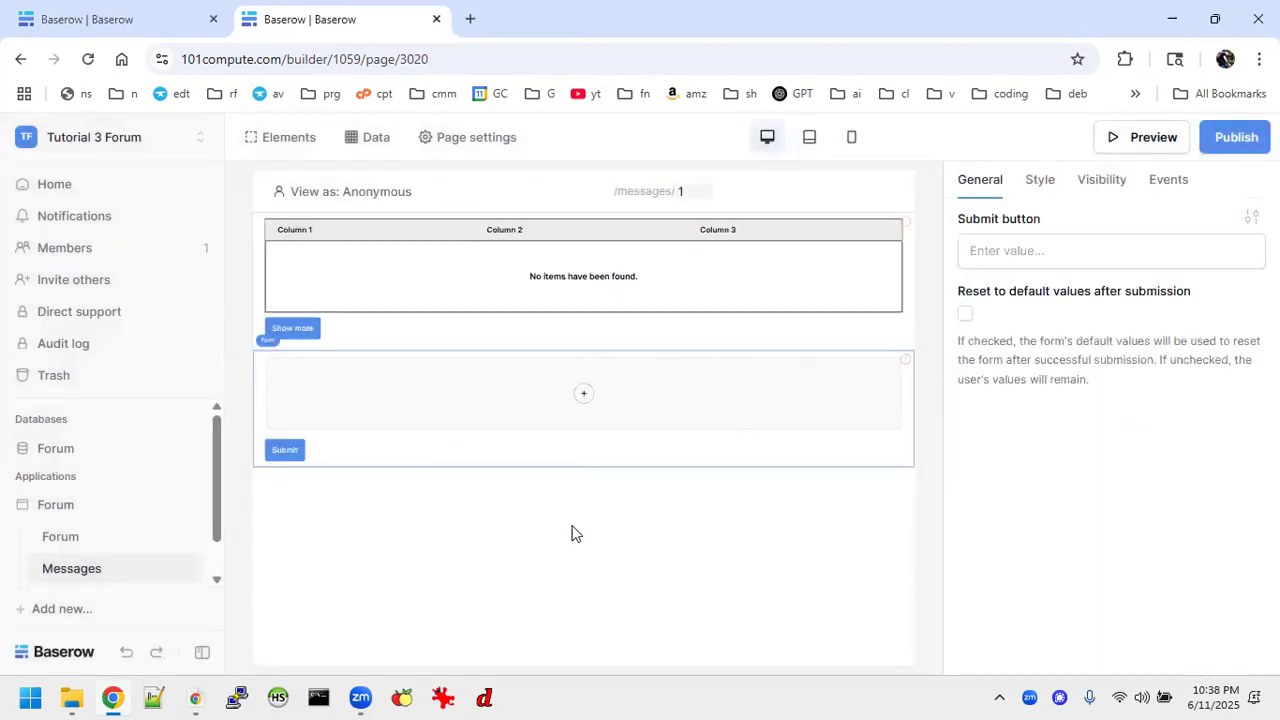
# Examine the Forum page in the finished application, checking the text element beneath the Community Forum heading.
pyautogui.click(124, 24)
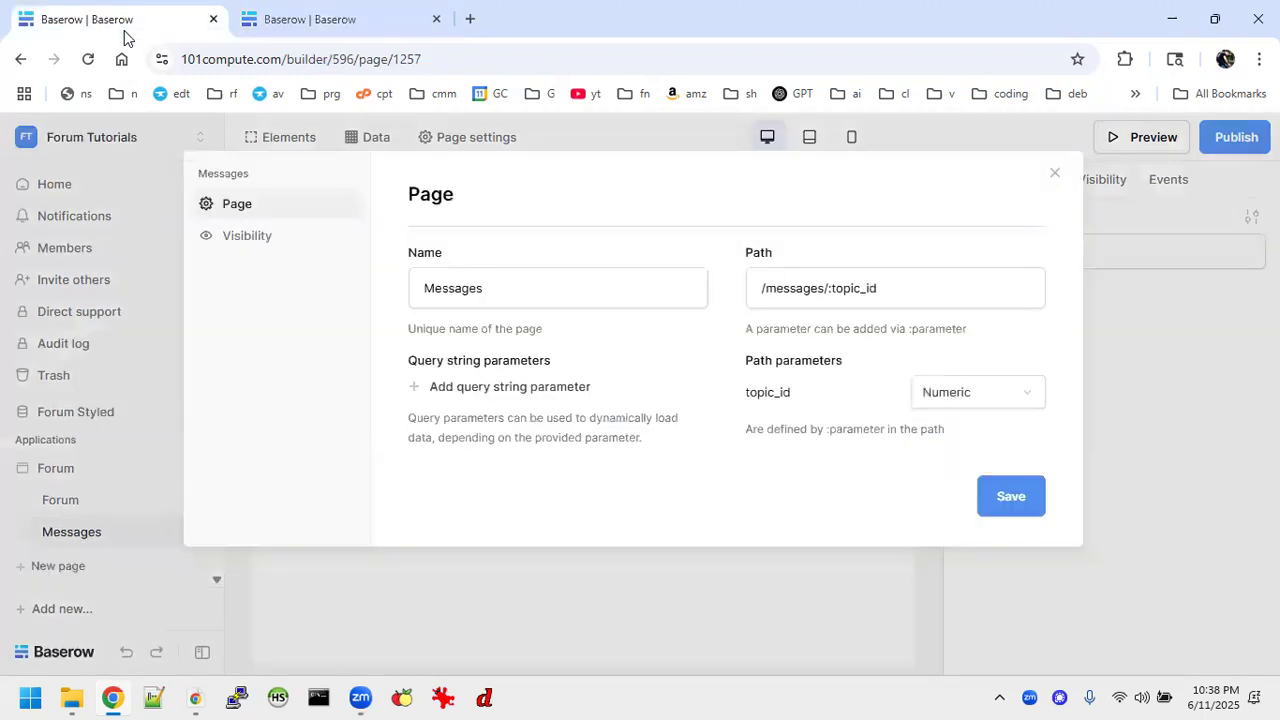
pyautogui.click(1054, 177)
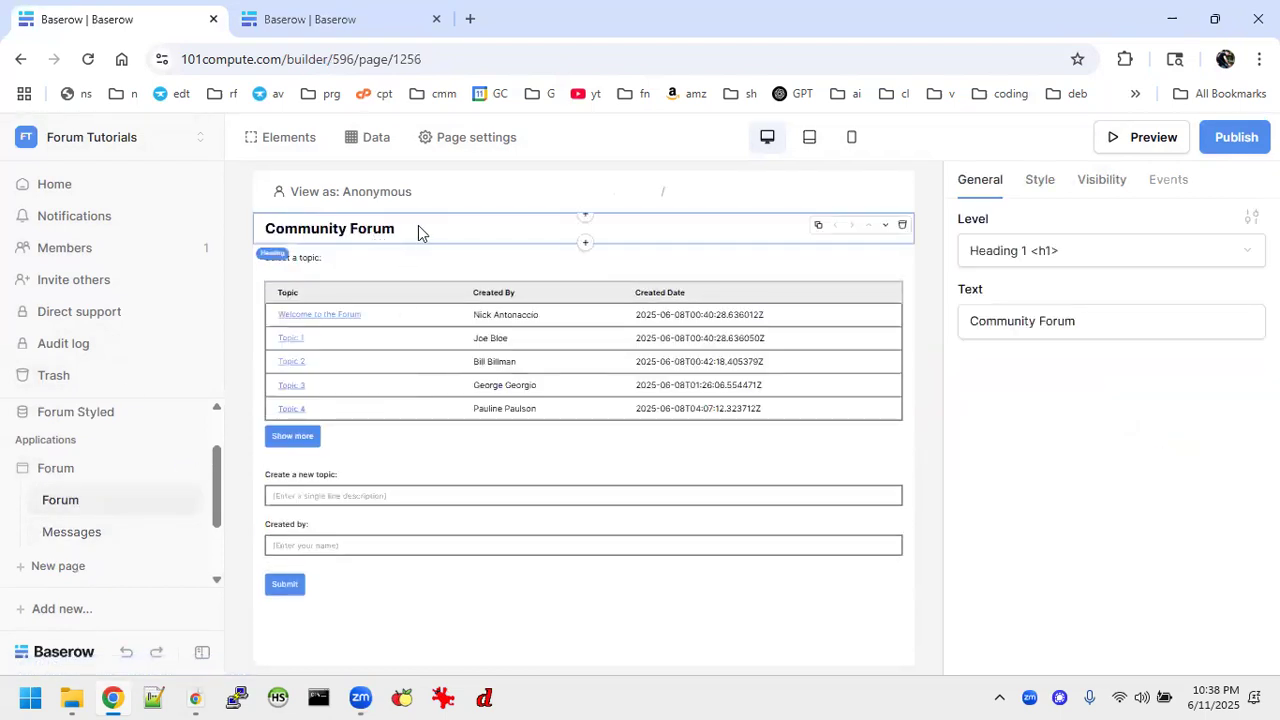
pyautogui.click(345, 260)
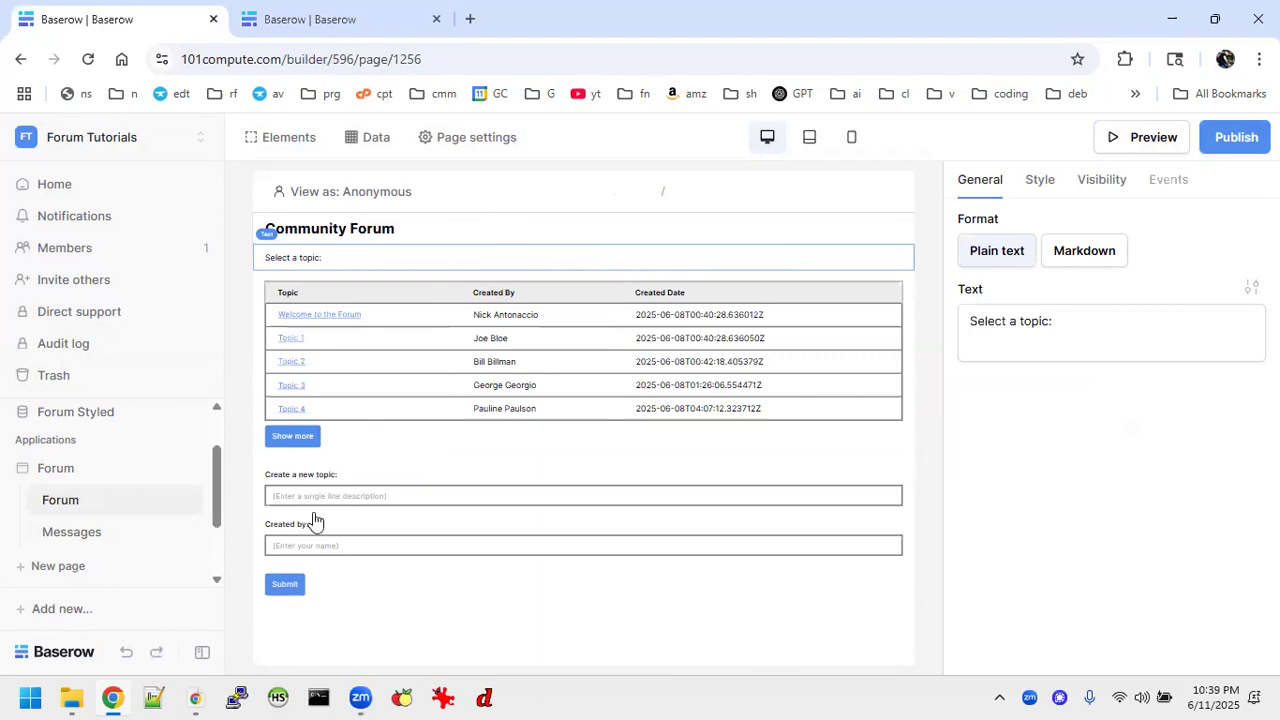
# On the new application's Forum page, add a text element reading "Select a topic:" between the heading and the table.
pyautogui.click(355, 20)
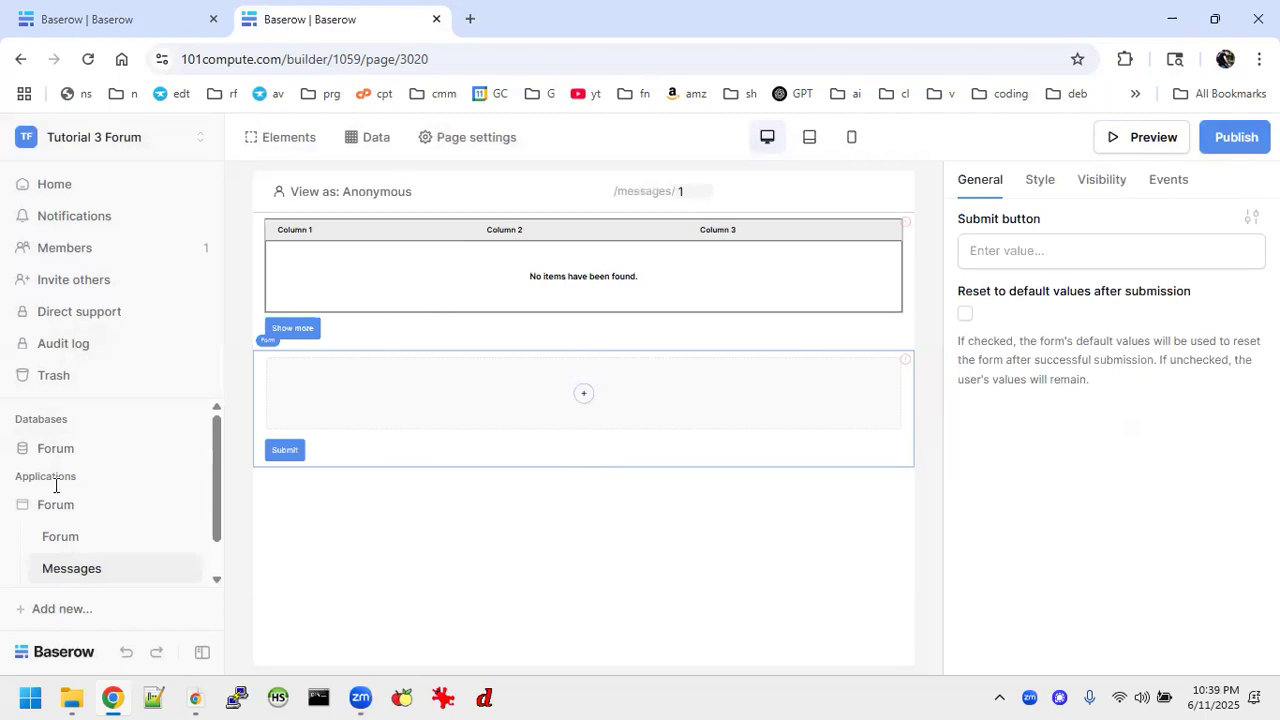
pyautogui.click(77, 533)
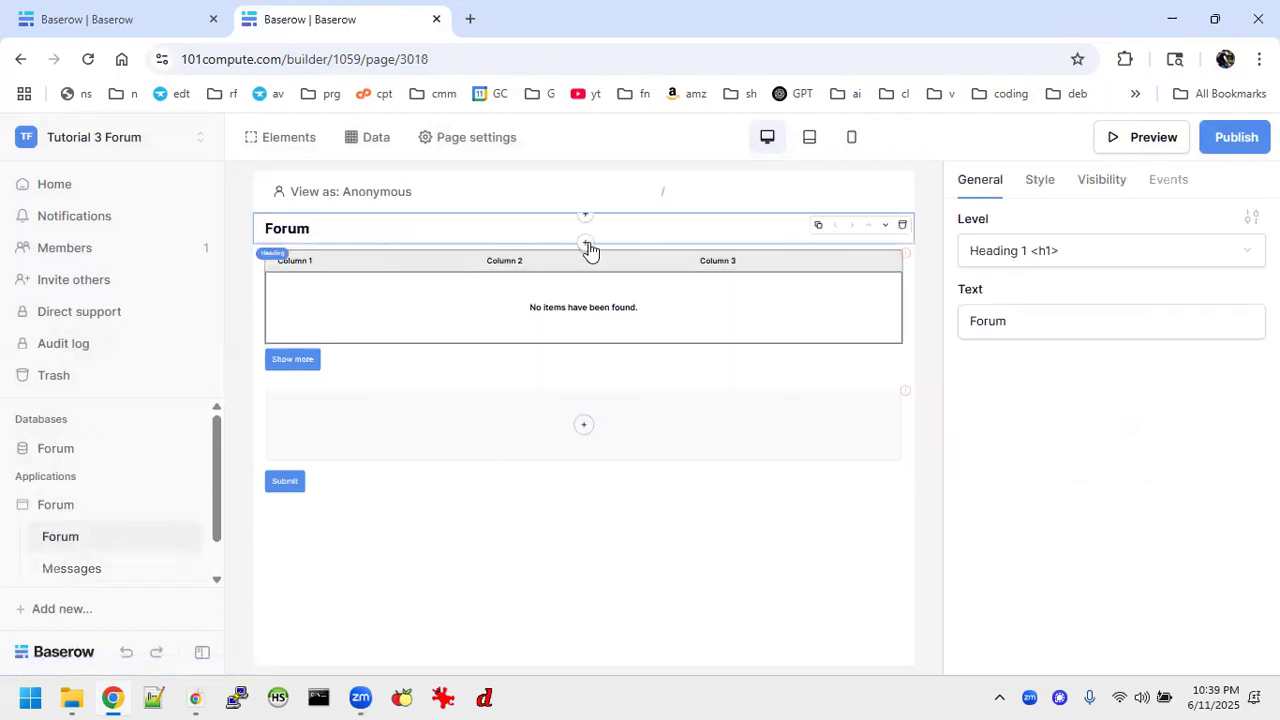
pyautogui.click(586, 245)
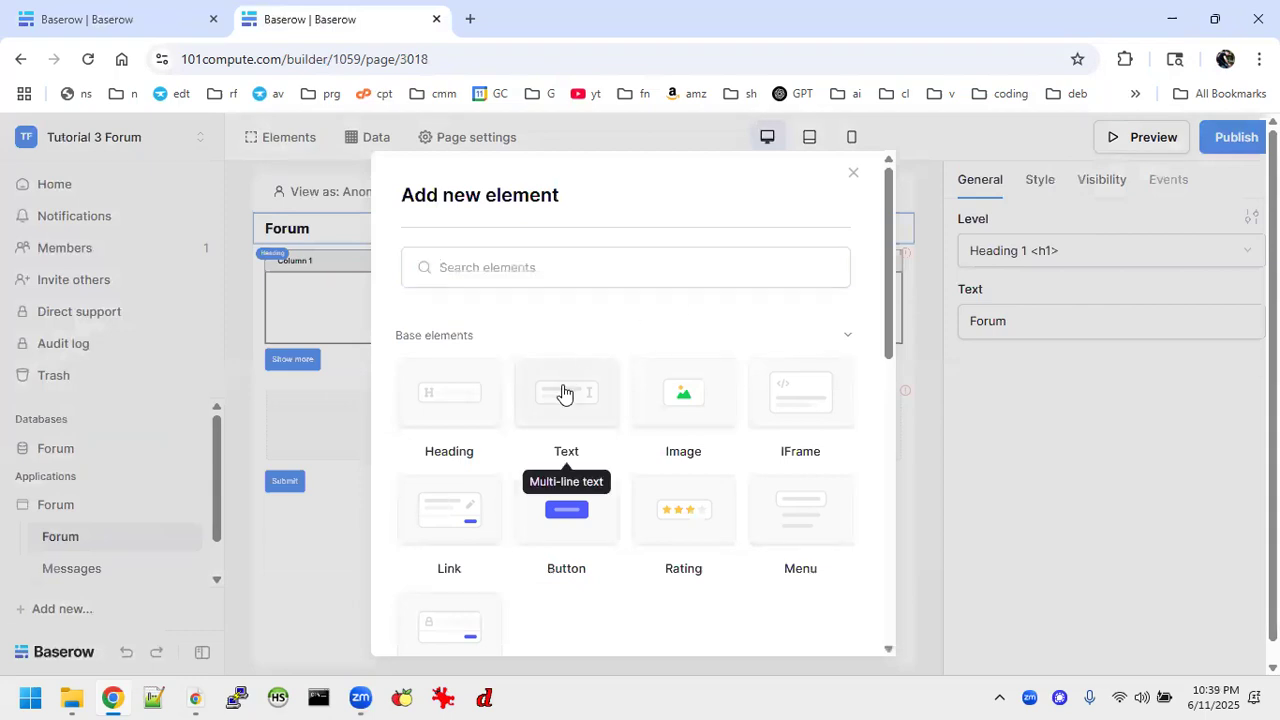
pyautogui.click(563, 394)
pyautogui.click(1008, 324)
pyautogui.write('Select a topic:')
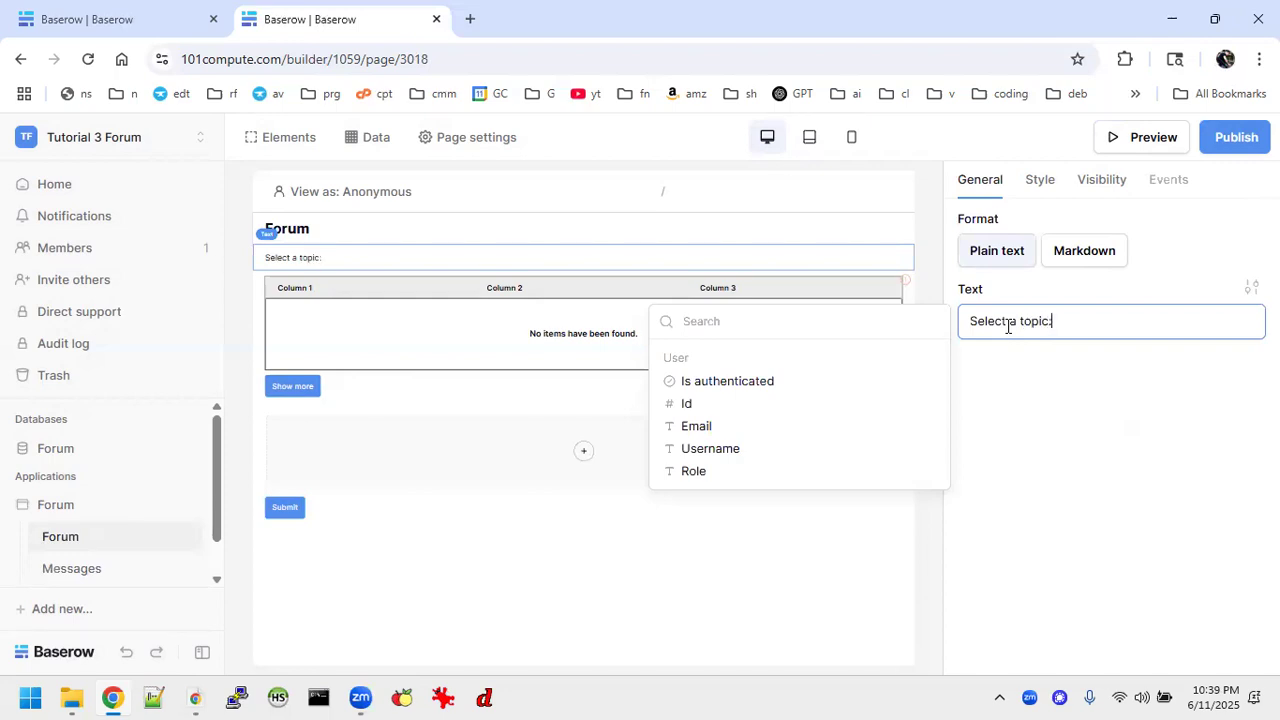
pyautogui.click(696, 536)
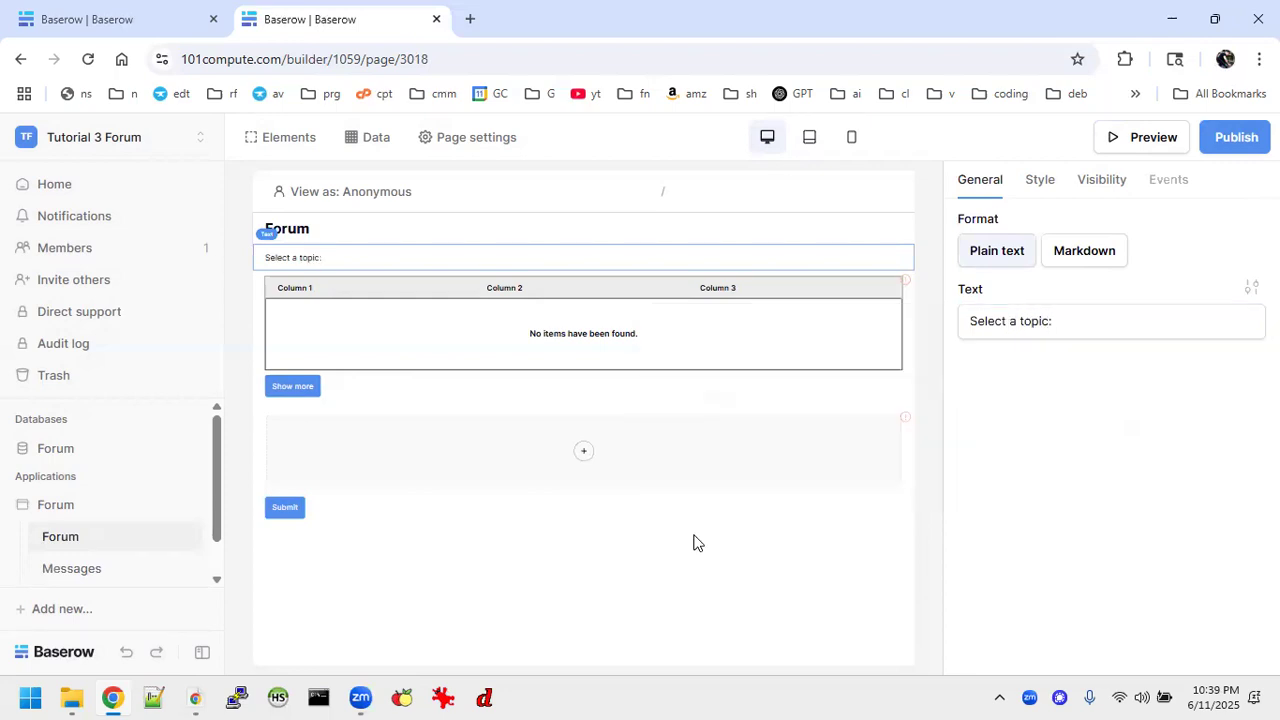
# Add a data input element inside the Forum page's form and start editing its label.
pyautogui.click(584, 451)
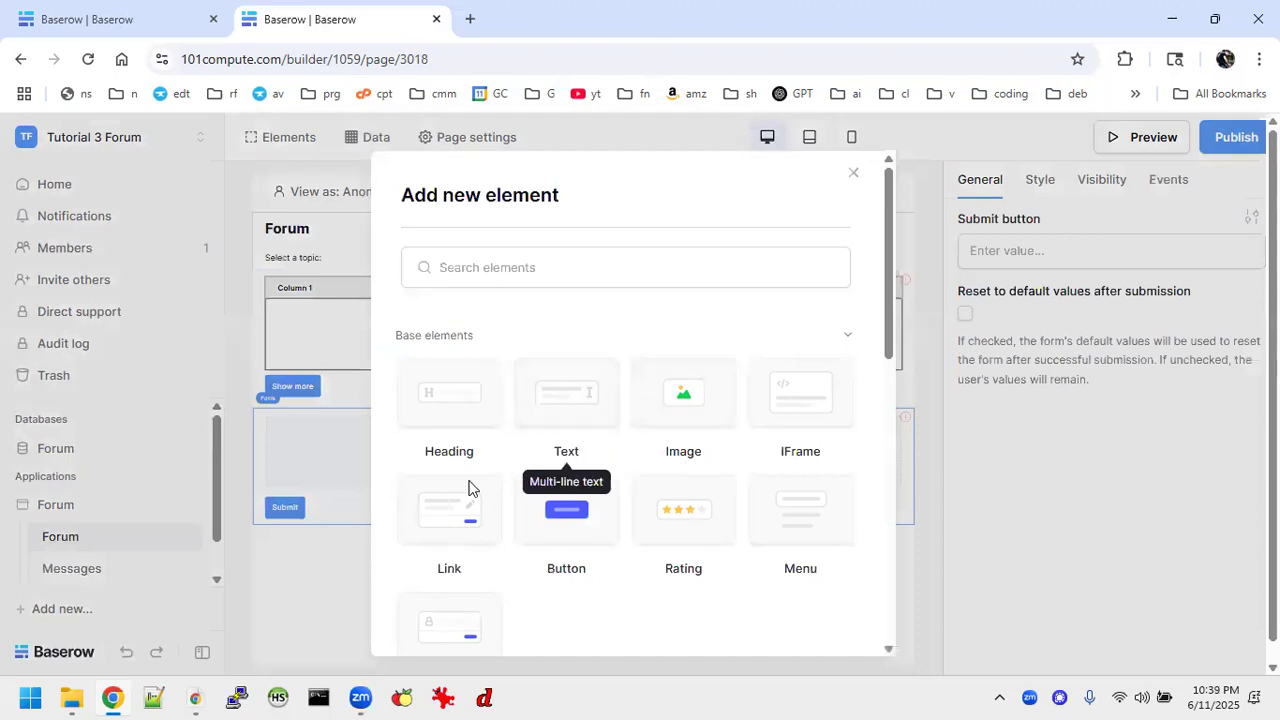
pyautogui.scroll(-5, 449, 503)
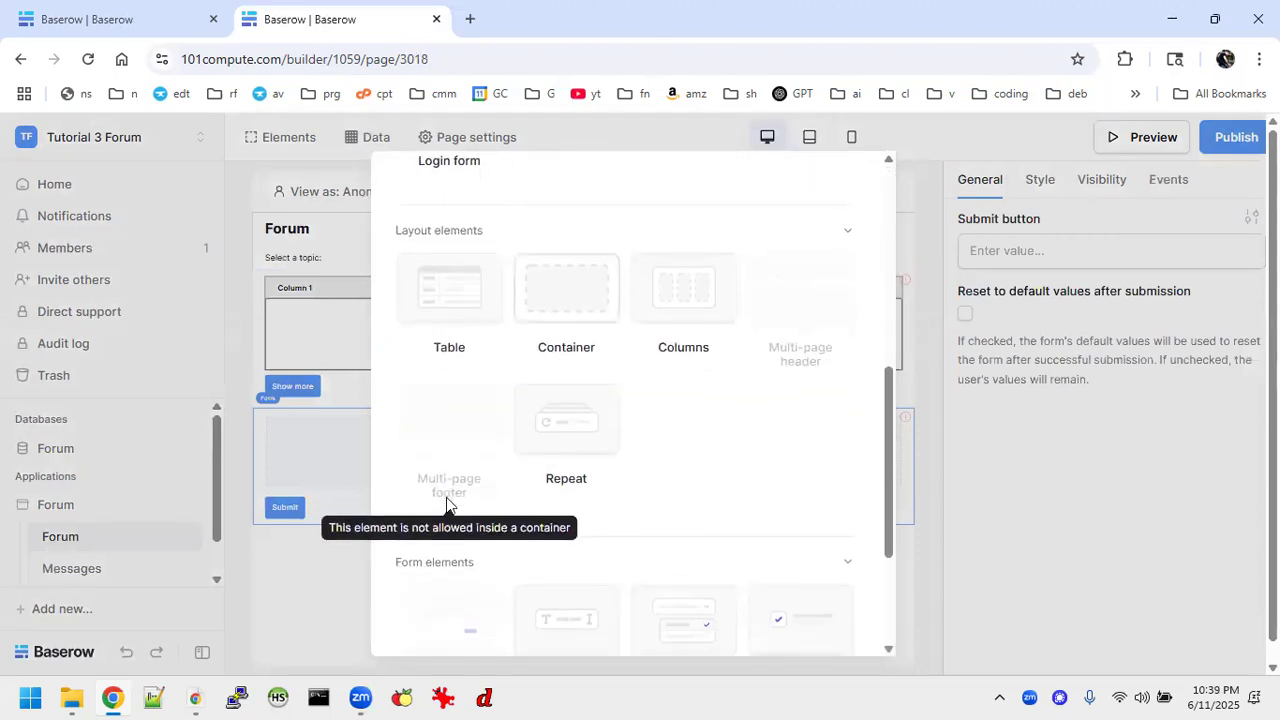
pyautogui.scroll(-4, 446, 503)
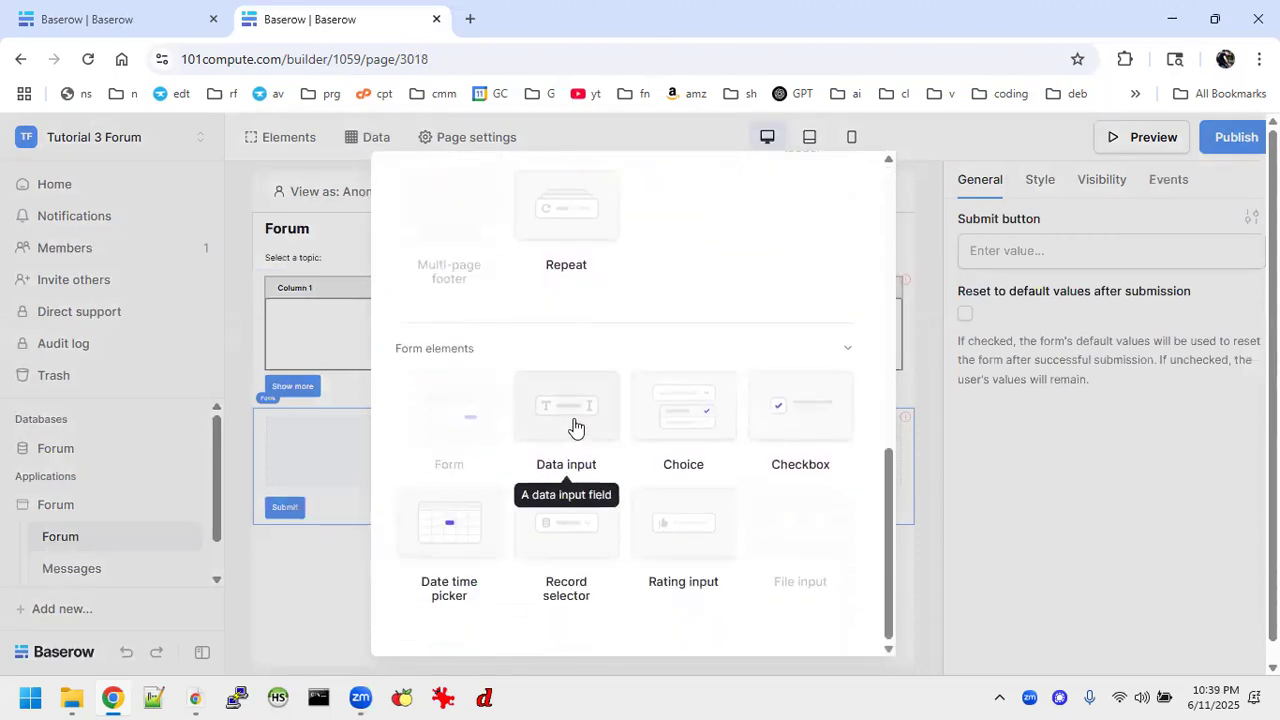
pyautogui.click(576, 428)
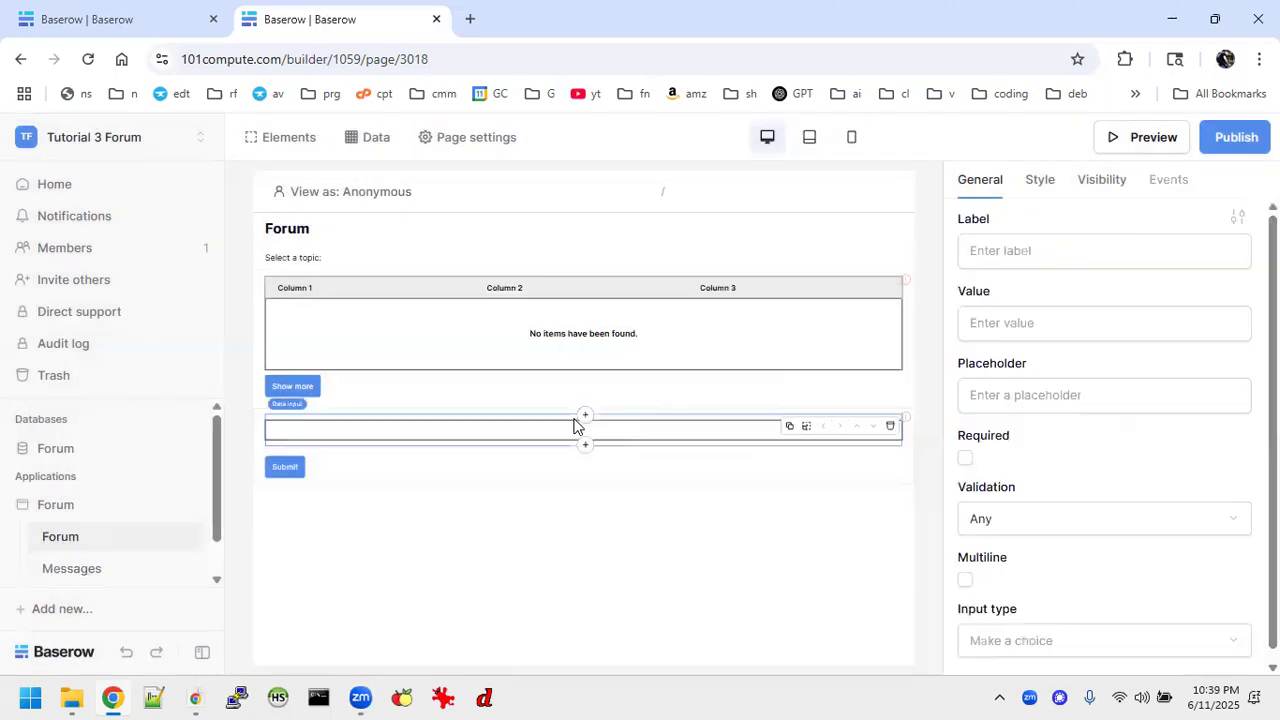
pyautogui.click(1052, 262)
pyautogui.write('T')
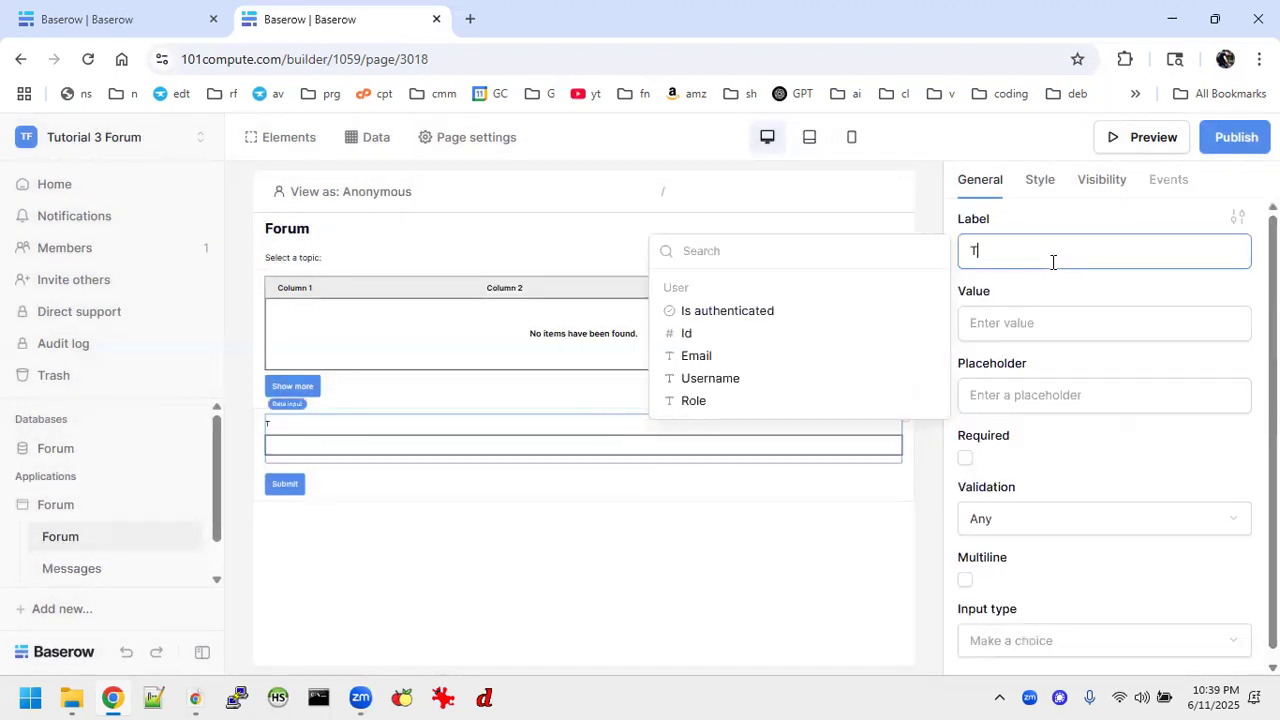
pyautogui.write('o')
pyautogui.press('BackSpace')
pyautogui.press('BackSpace')
pyautogui.write('Ne')
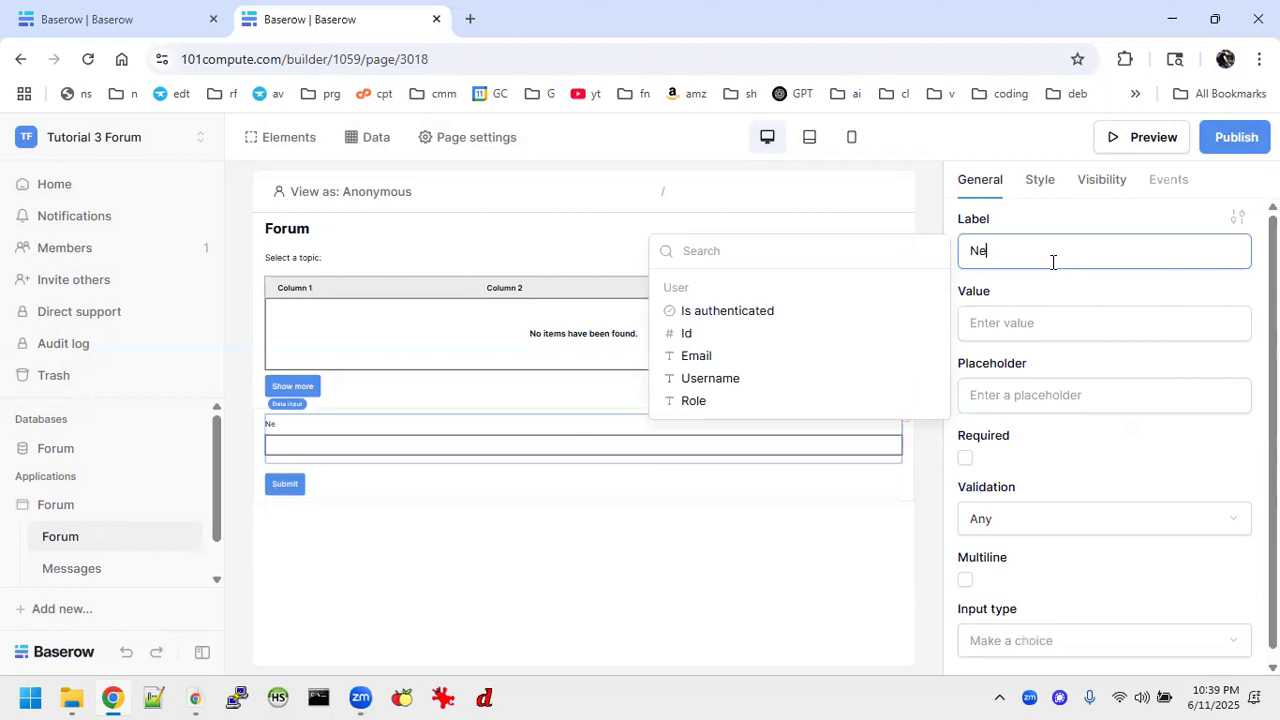
pyautogui.write('w Topic')
pyautogui.press('BackSpace')
pyautogui.press('BackSpace')
pyautogui.press('BackSpace')
pyautogui.press('BackSpace')
pyautogui.write('ame')
pyautogui.press('BackSpace')
pyautogui.press('BackSpace')
pyautogui.press('BackSpace')
pyautogui.press('BackSpace')
pyautogui.press('BackSpace')
pyautogui.press('BackSpace')
pyautogui.press('BackSpace')
pyautogui.press('BackSpace')
pyautogui.press('BackSpace')
pyautogui.press('BackSpace')
pyautogui.press('BackSpace')
pyautogui.press('BackSpace')
pyautogui.press('BackSpace')
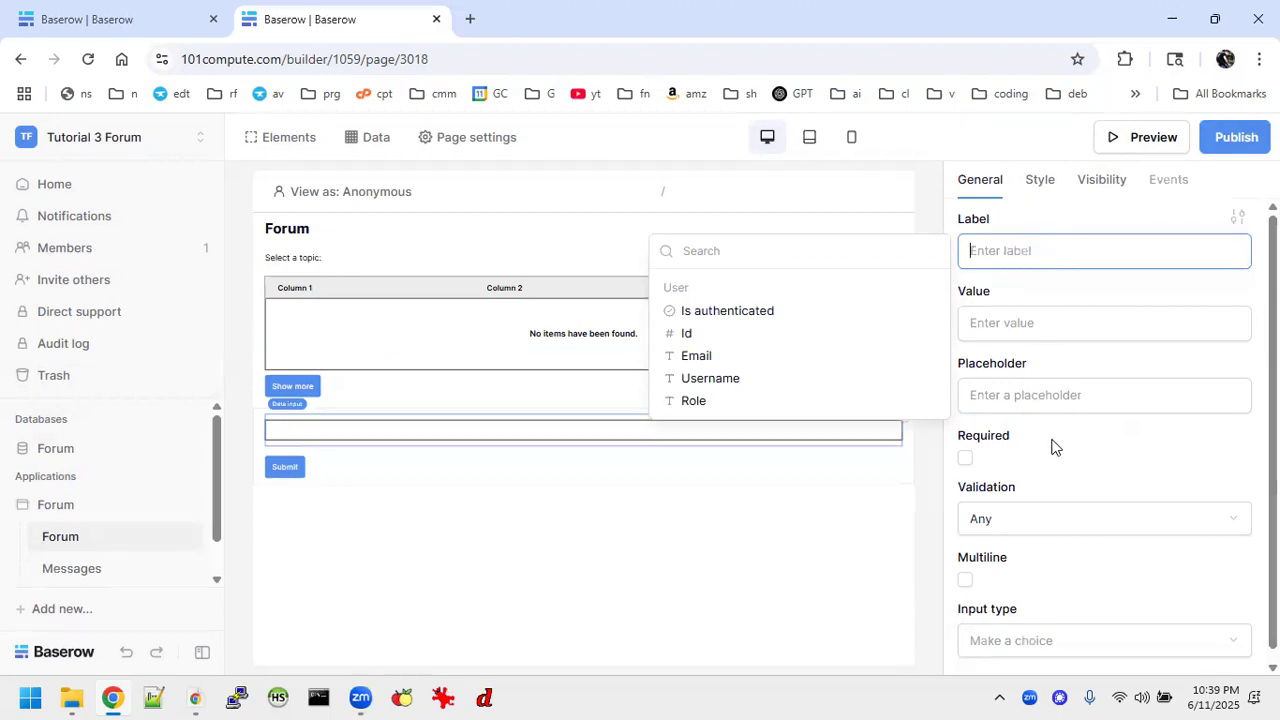
pyautogui.write('N')
pyautogui.press('BackSpace')
# Label the form's data input "Topic" and set its placeholder to "(Type a new topic label)".
pyautogui.write('Top')
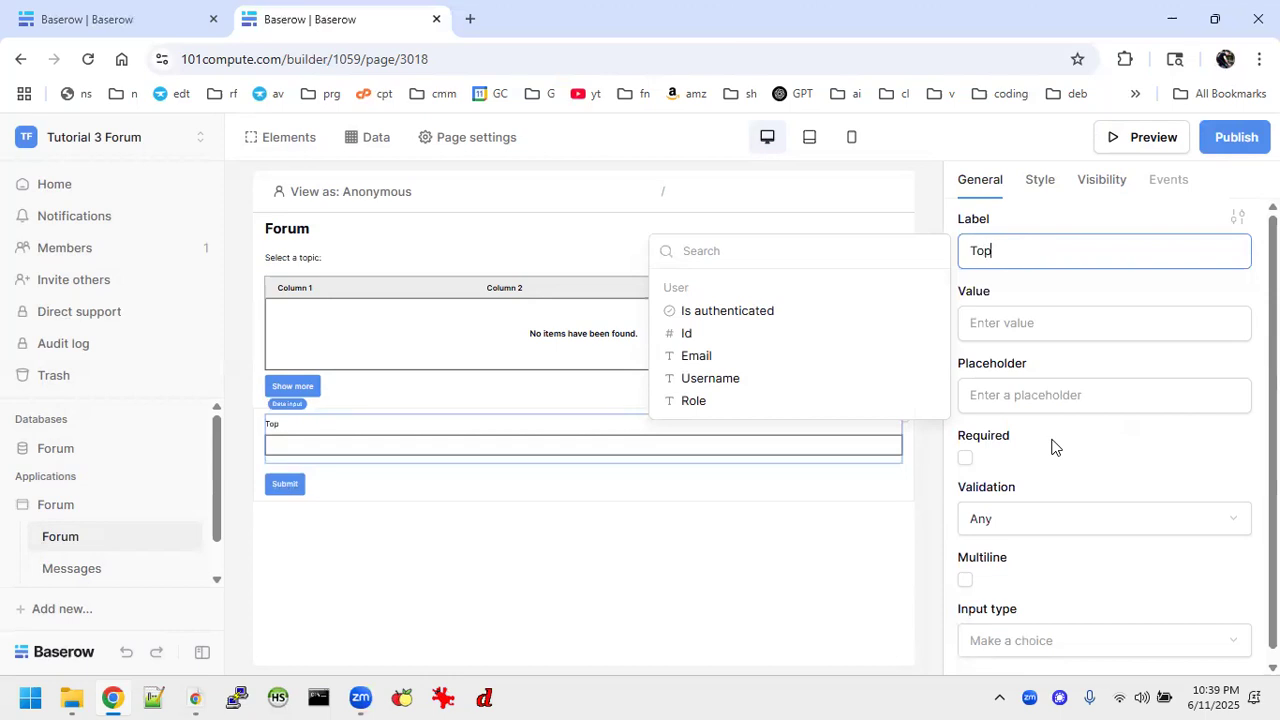
pyautogui.click(1022, 395)
pyautogui.write('()Pea')
pyautogui.press('BackSpace')
pyautogui.press('BackSpace')
pyautogui.write('ypce')
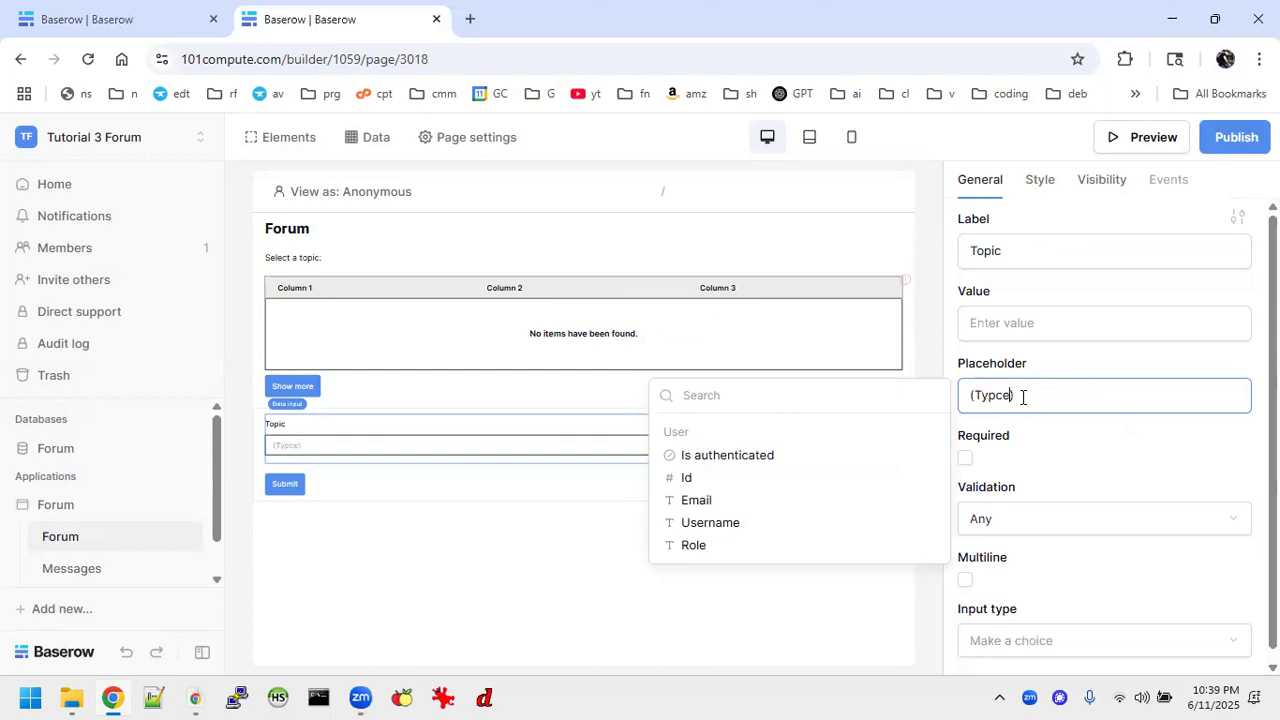
pyautogui.write('e a new topic label')
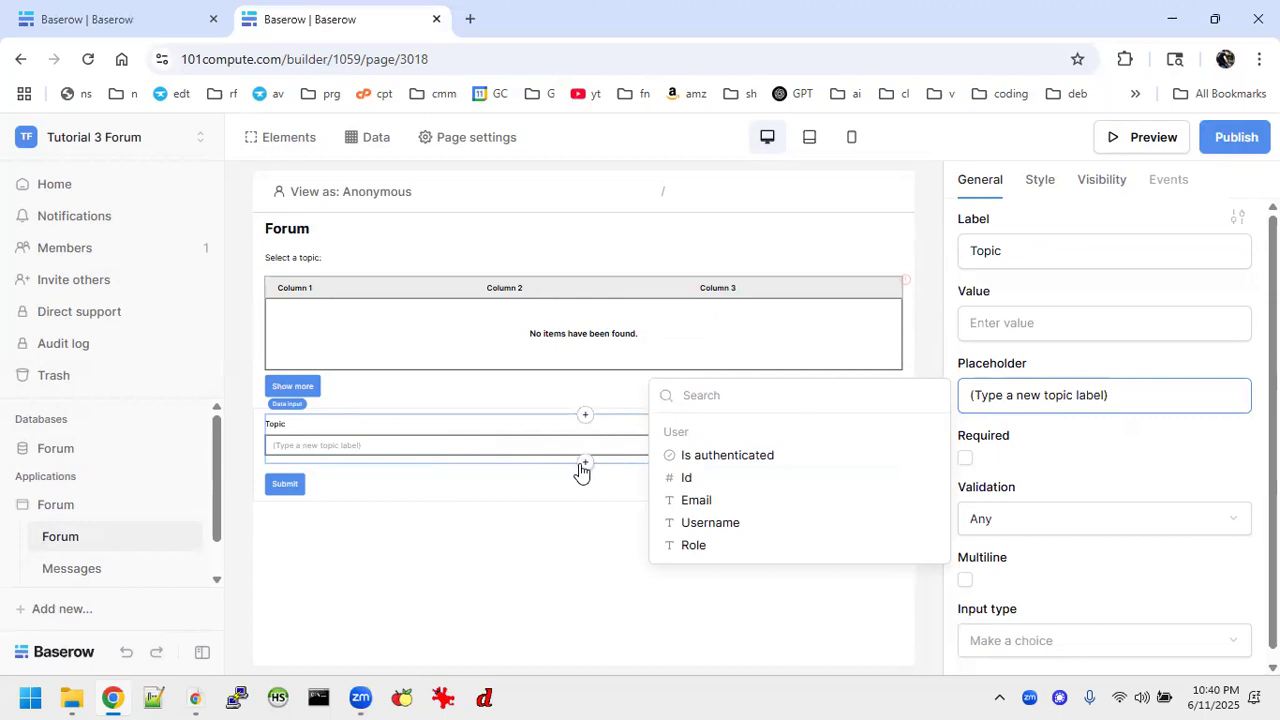
# Add a second data input element to the form below the Topic field.
pyautogui.click(585, 472)
pyautogui.click(585, 466)
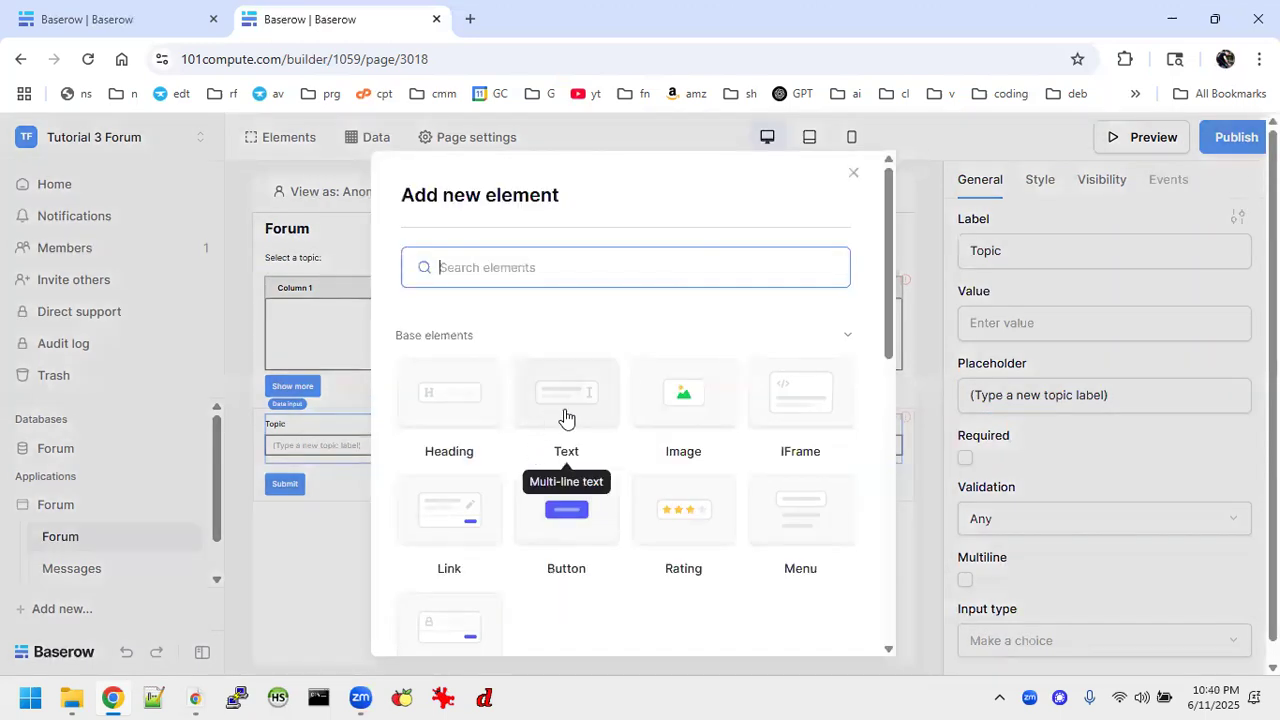
pyautogui.scroll(-6, 560, 518)
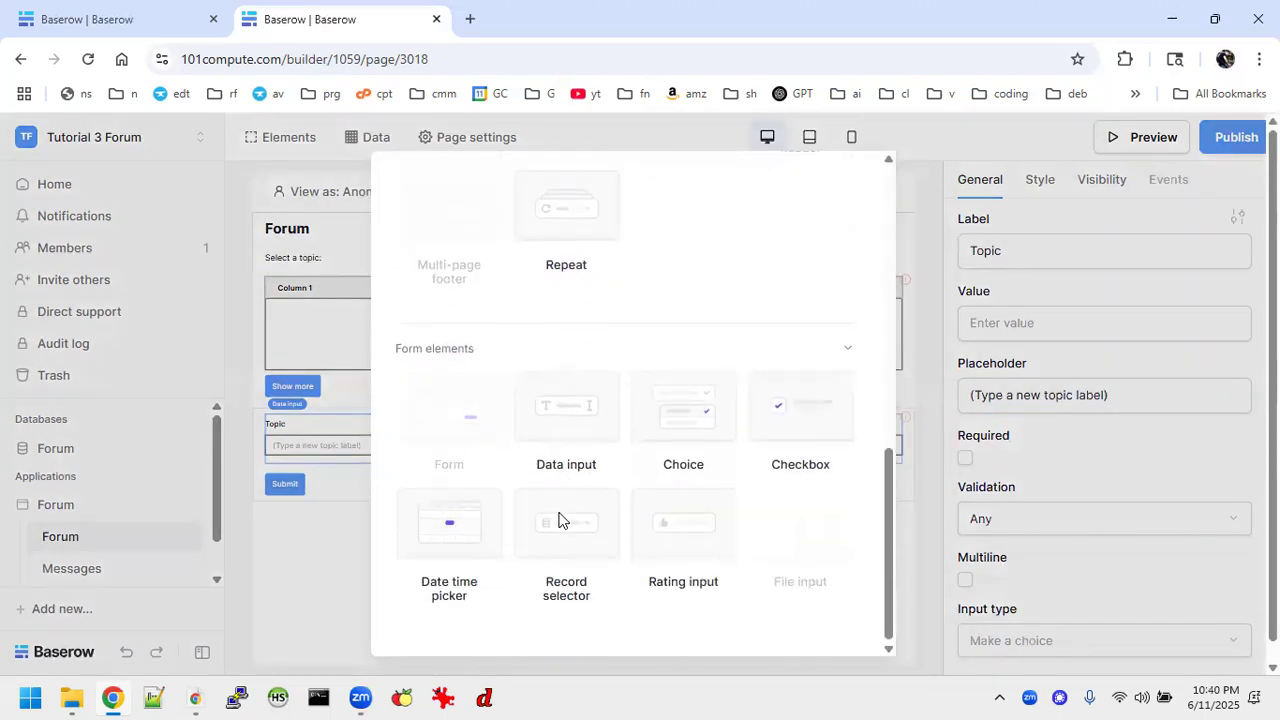
pyautogui.click(570, 440)
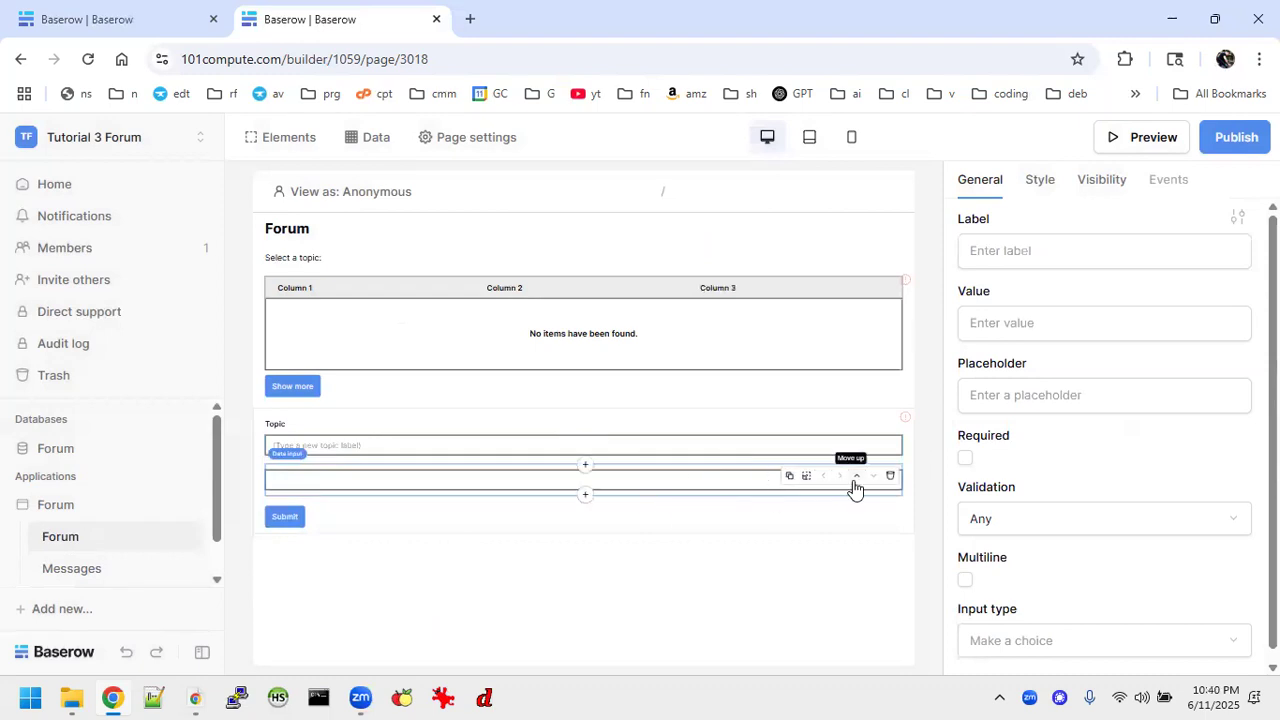
# Label the form's second data input "Name" and set its placeholder to "(Enter your name)".
pyautogui.click(1008, 248)
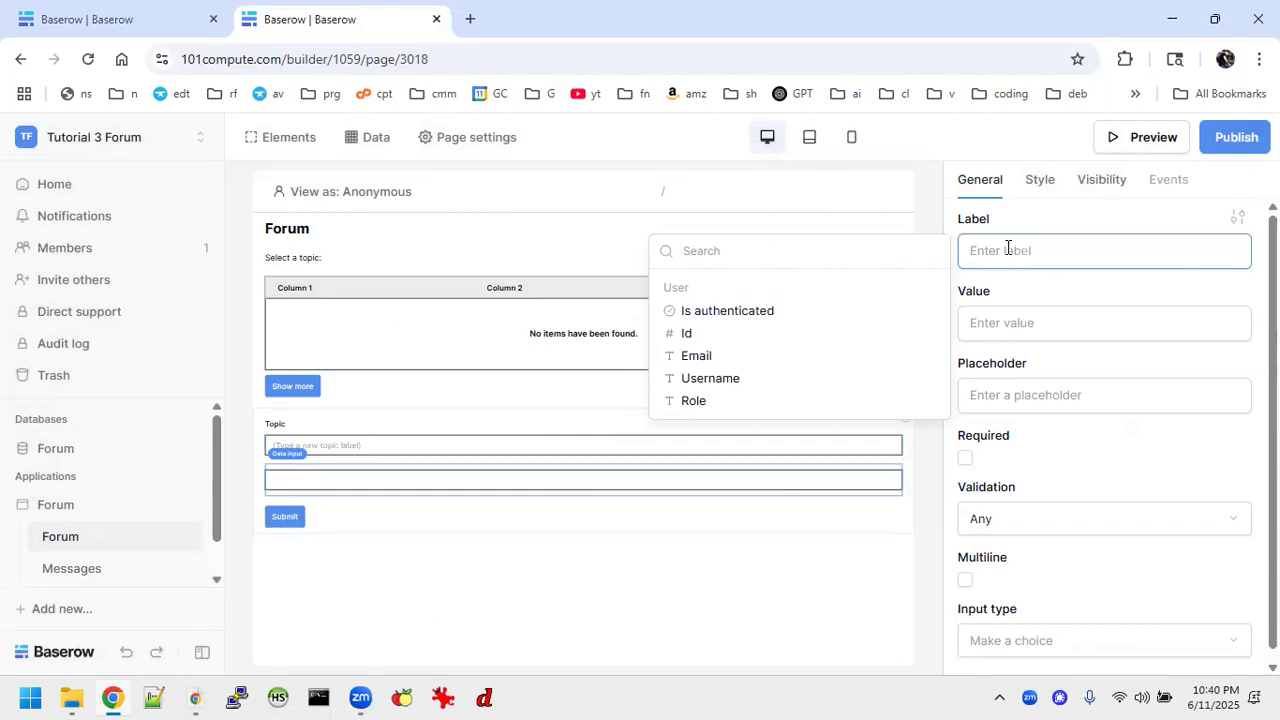
pyautogui.write('Name')
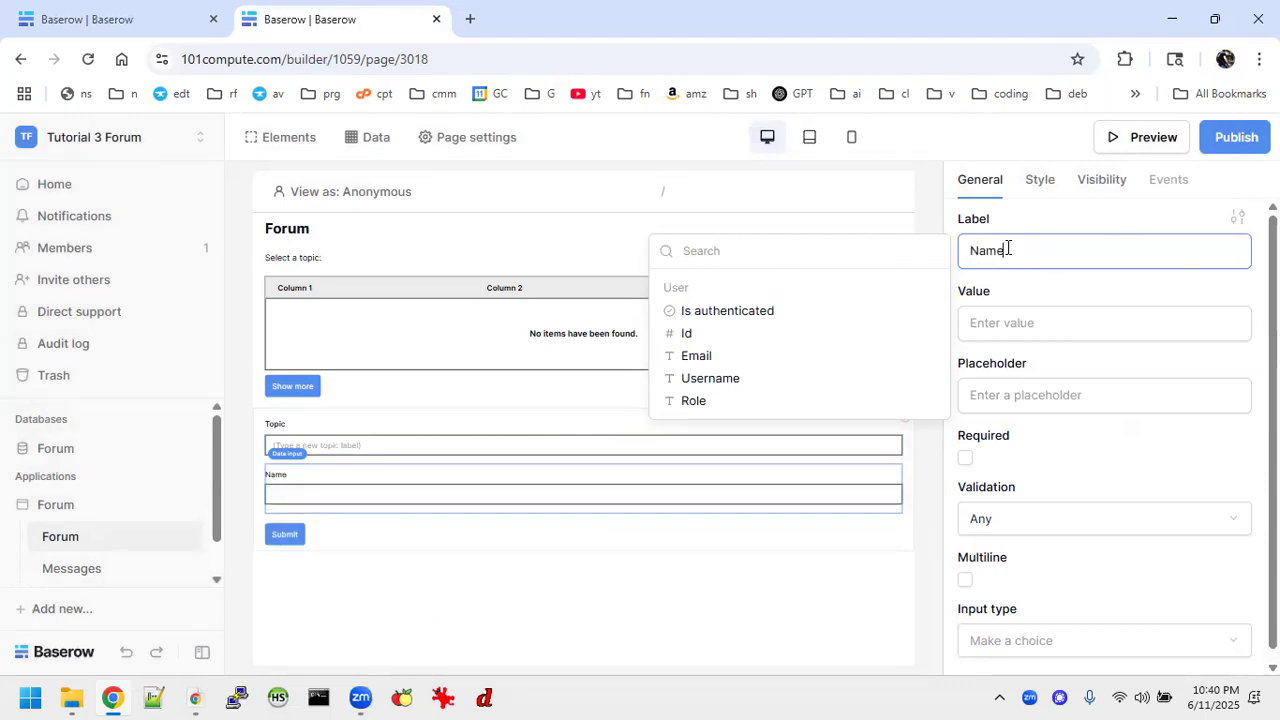
pyautogui.click(1015, 392)
pyautogui.write('()')
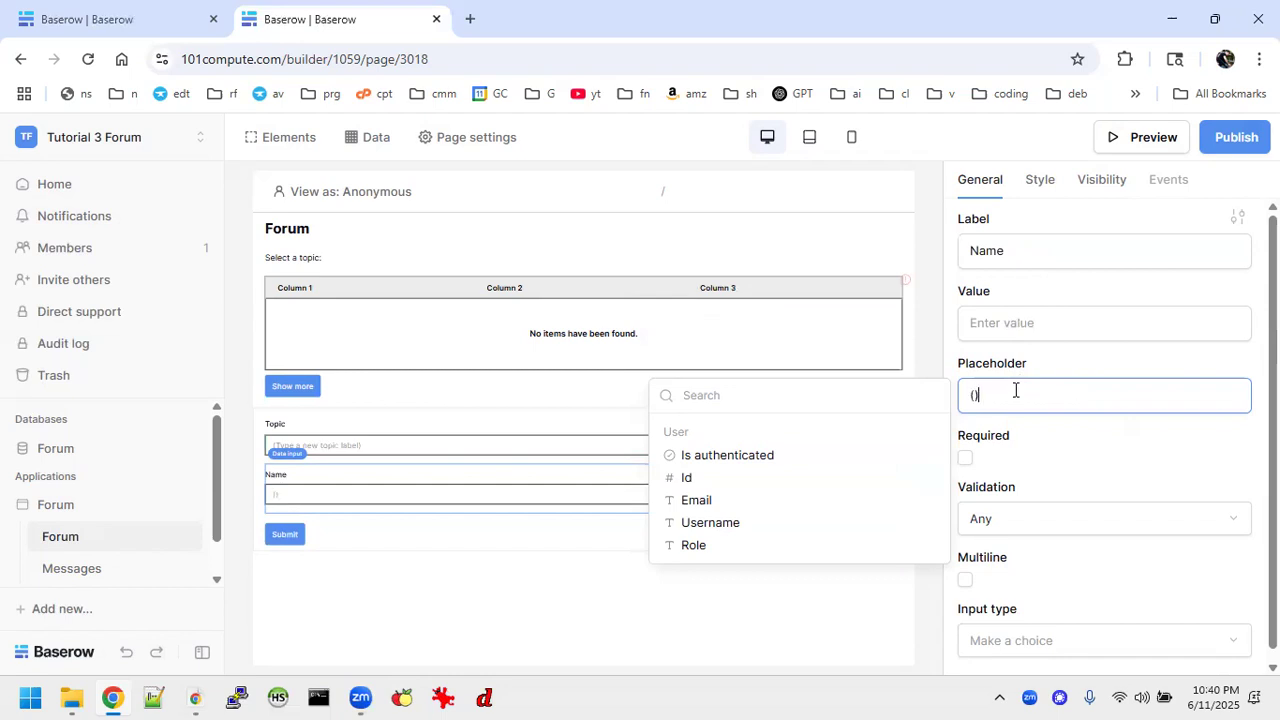
pyautogui.write('Enter your name')
pyautogui.click(639, 576)
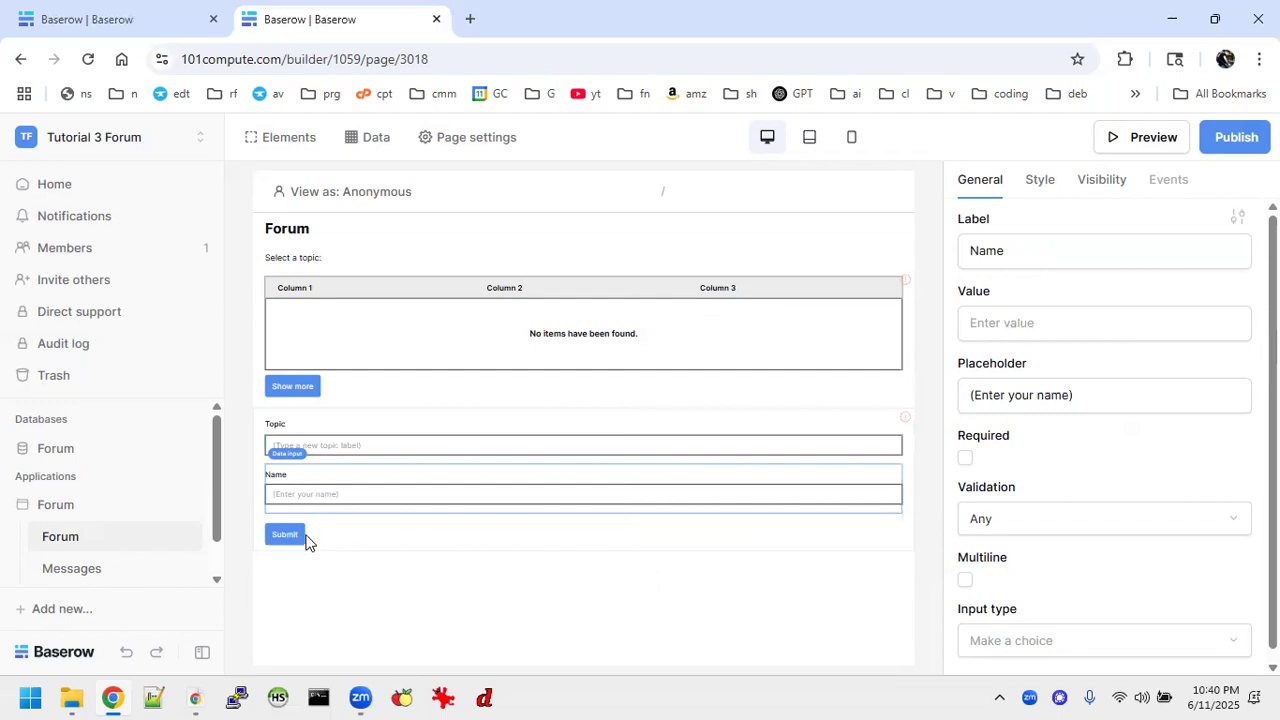
# Try an on-submit Open Page action for the form that navigates to Messages /messages/:topic_id.
pyautogui.click(403, 541)
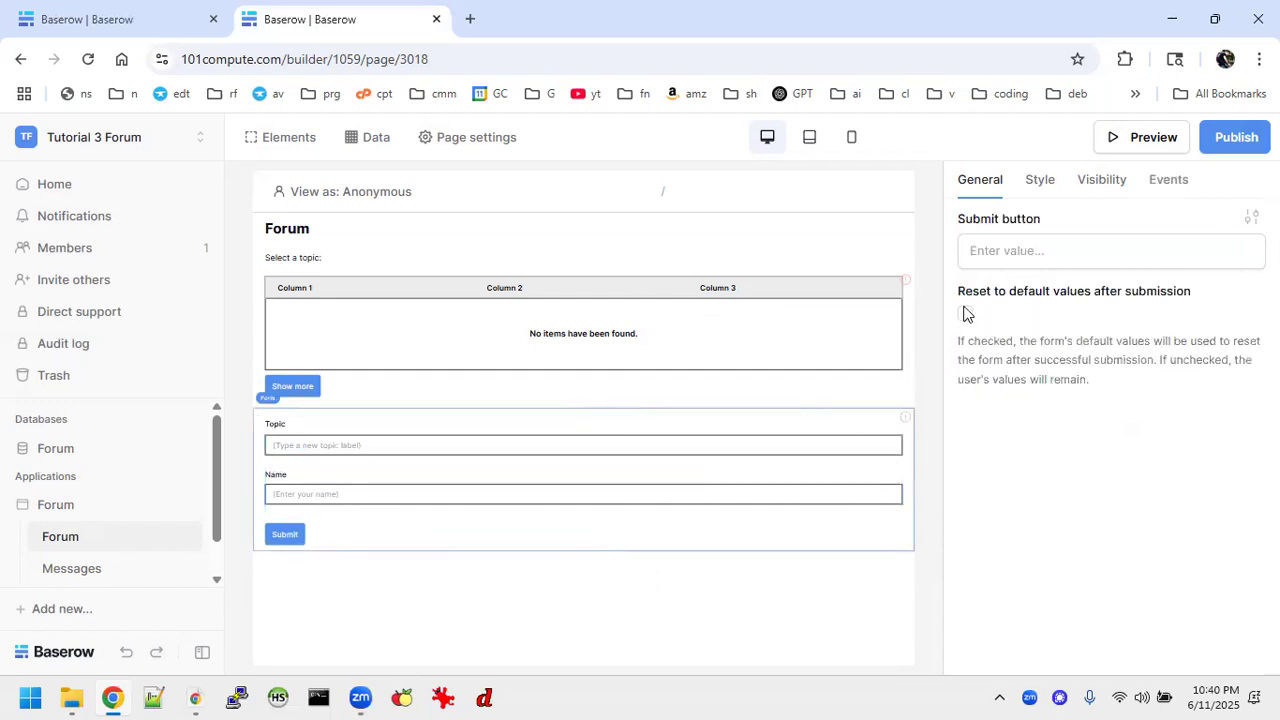
pyautogui.click(1168, 180)
pyautogui.click(1024, 252)
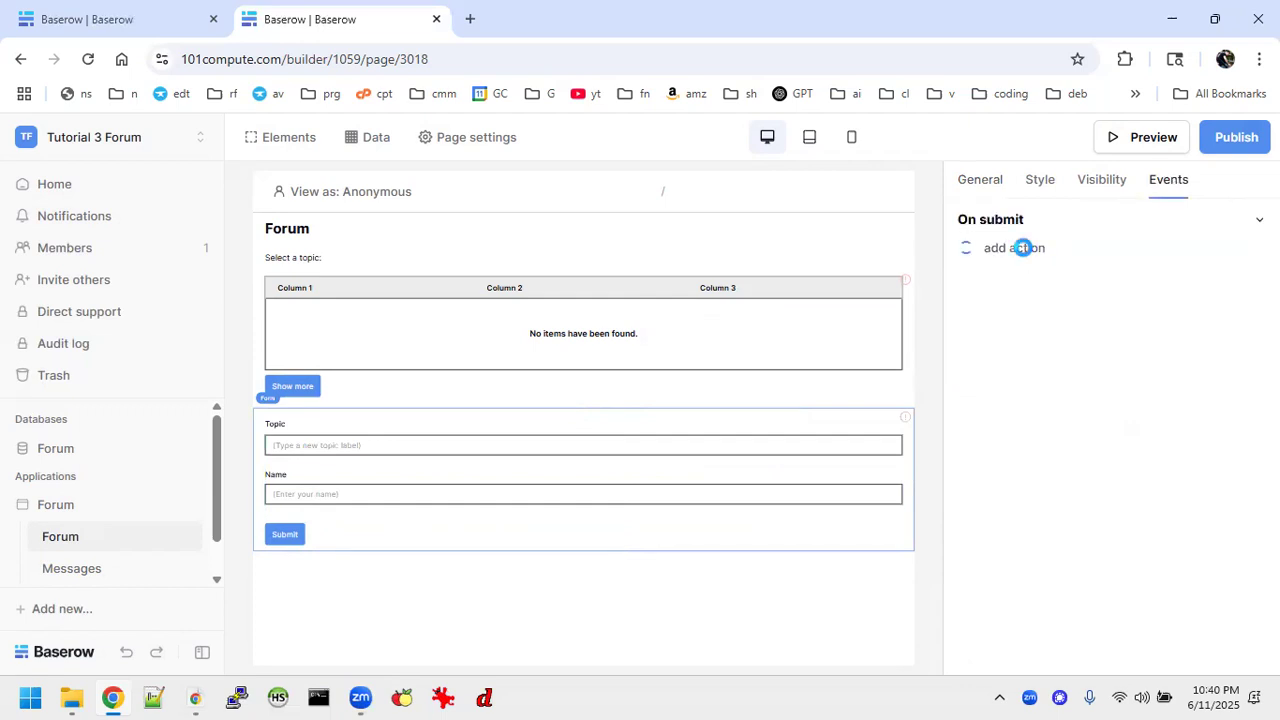
pyautogui.click(1155, 272)
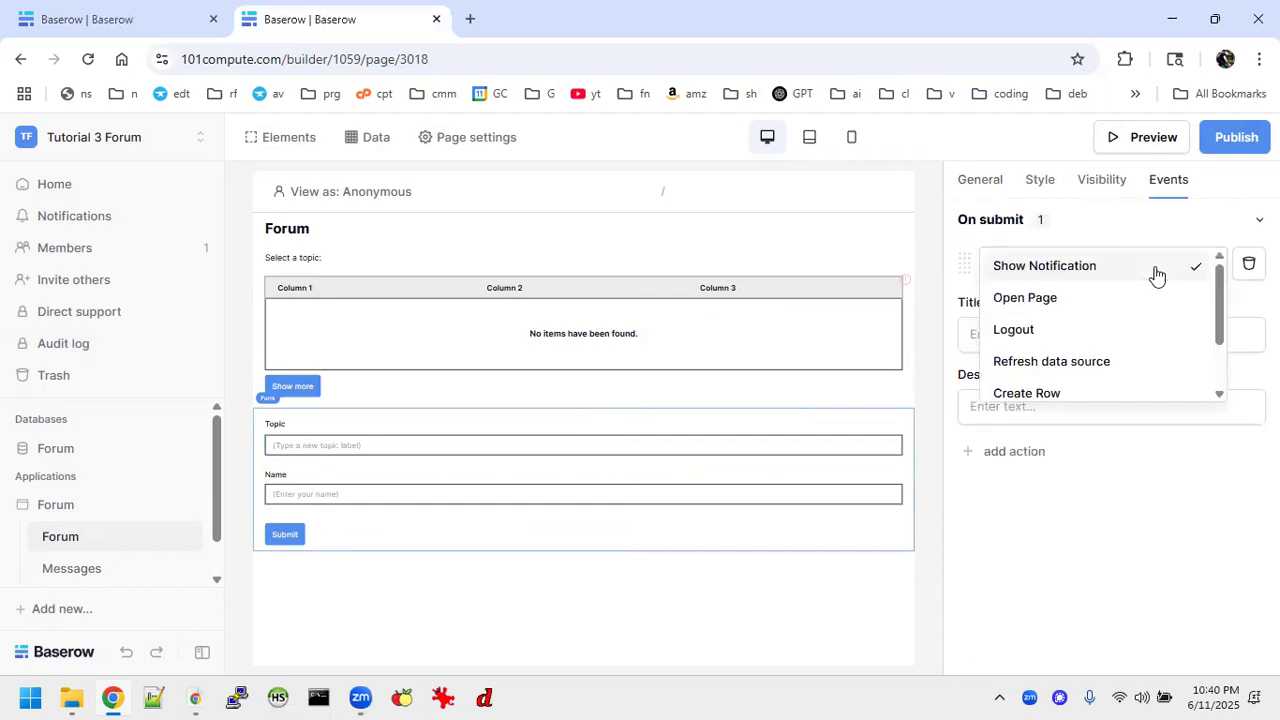
pyautogui.click(1054, 298)
pyautogui.click(1080, 336)
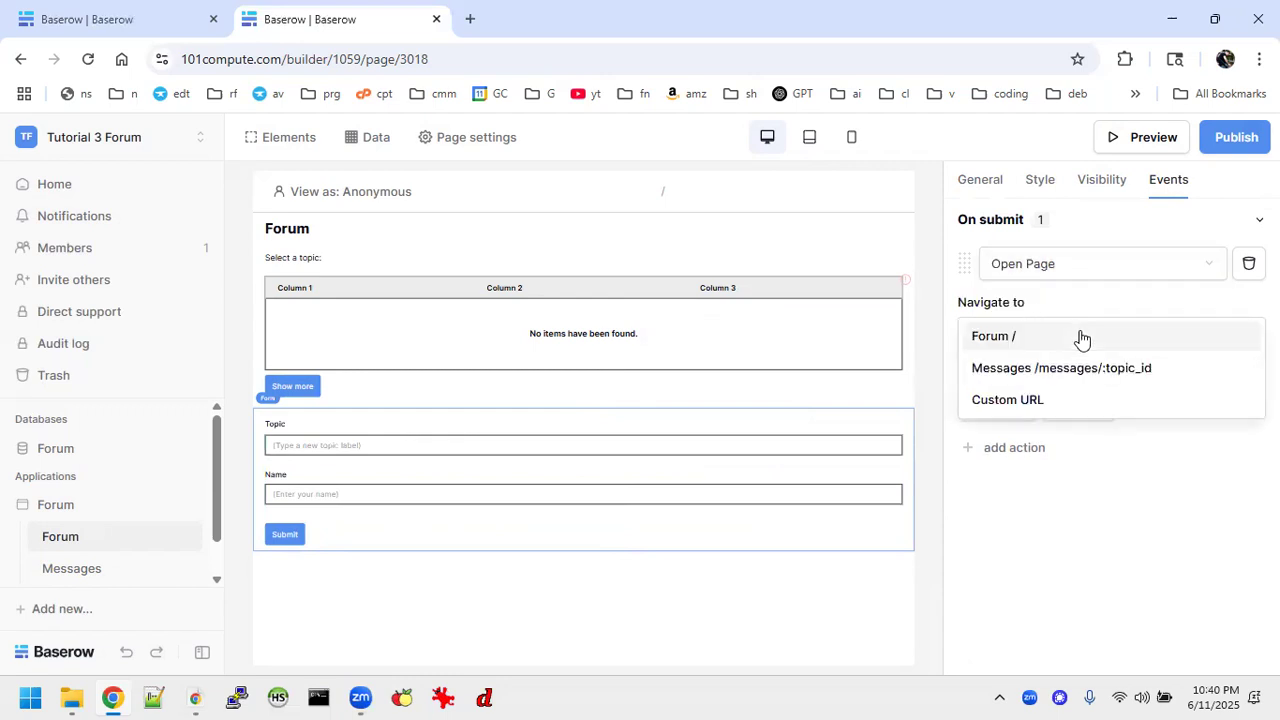
pyautogui.click(1035, 367)
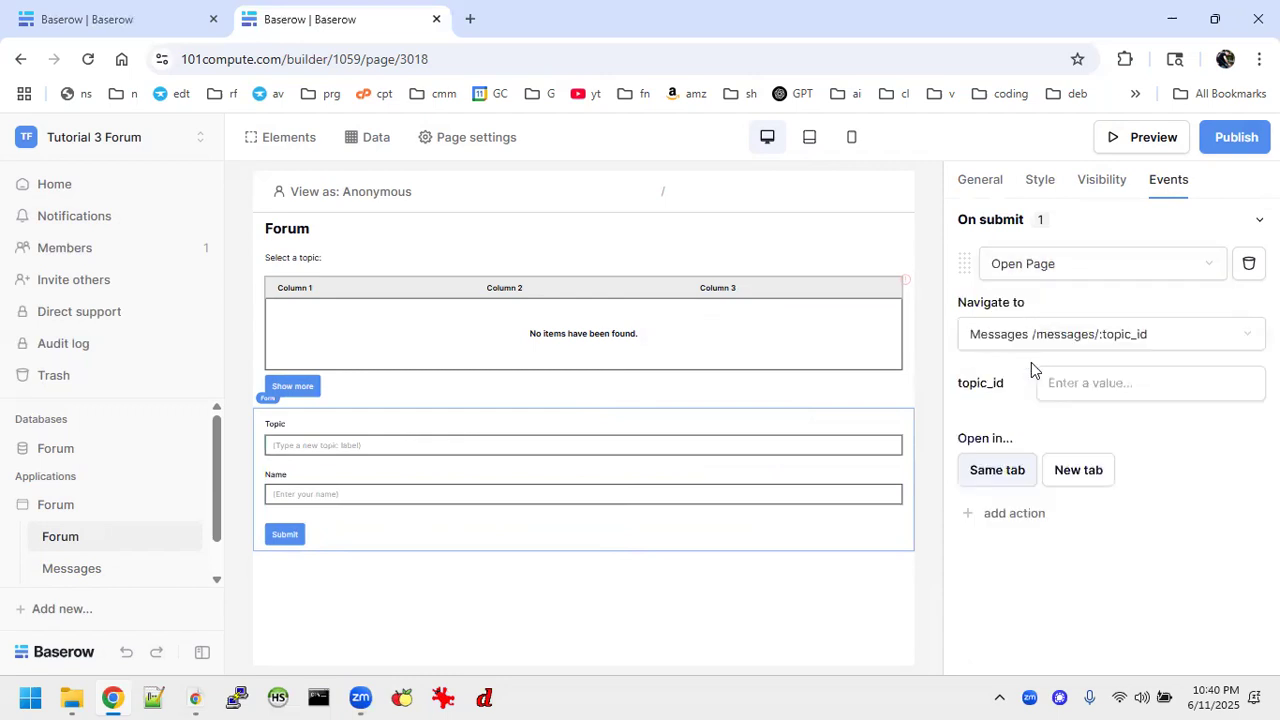
pyautogui.click(1102, 388)
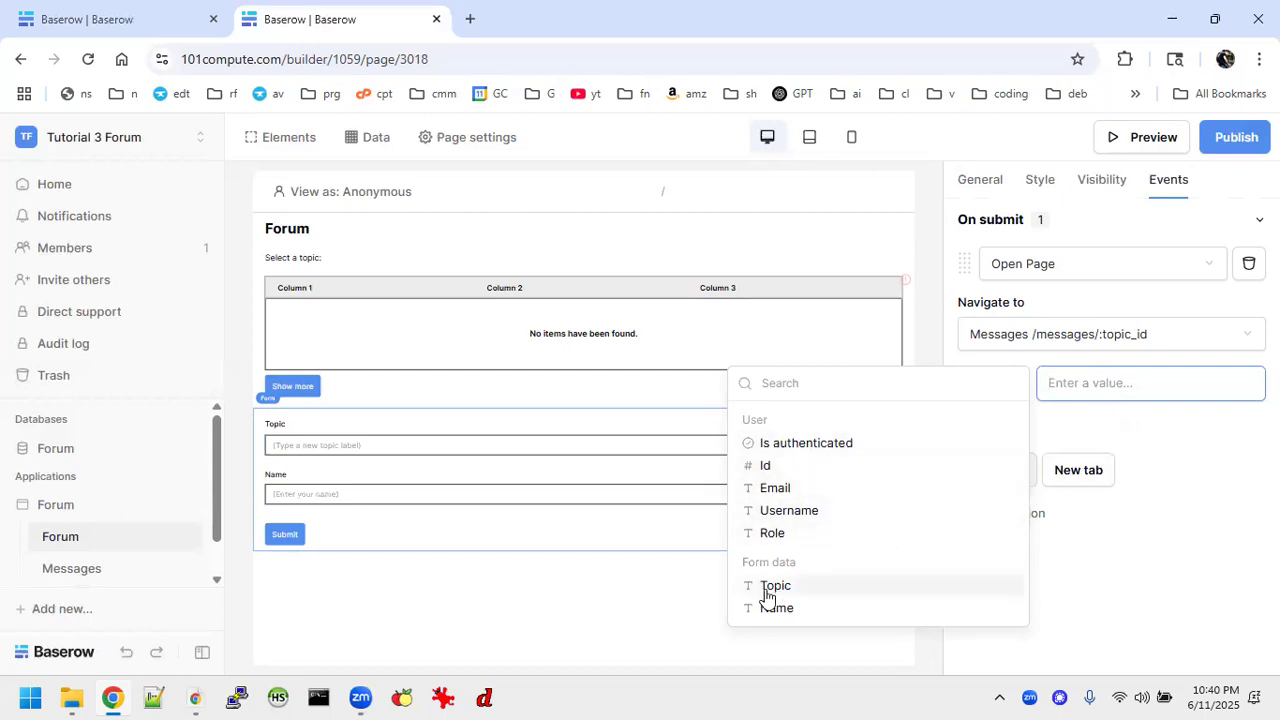
pyautogui.click(614, 592)
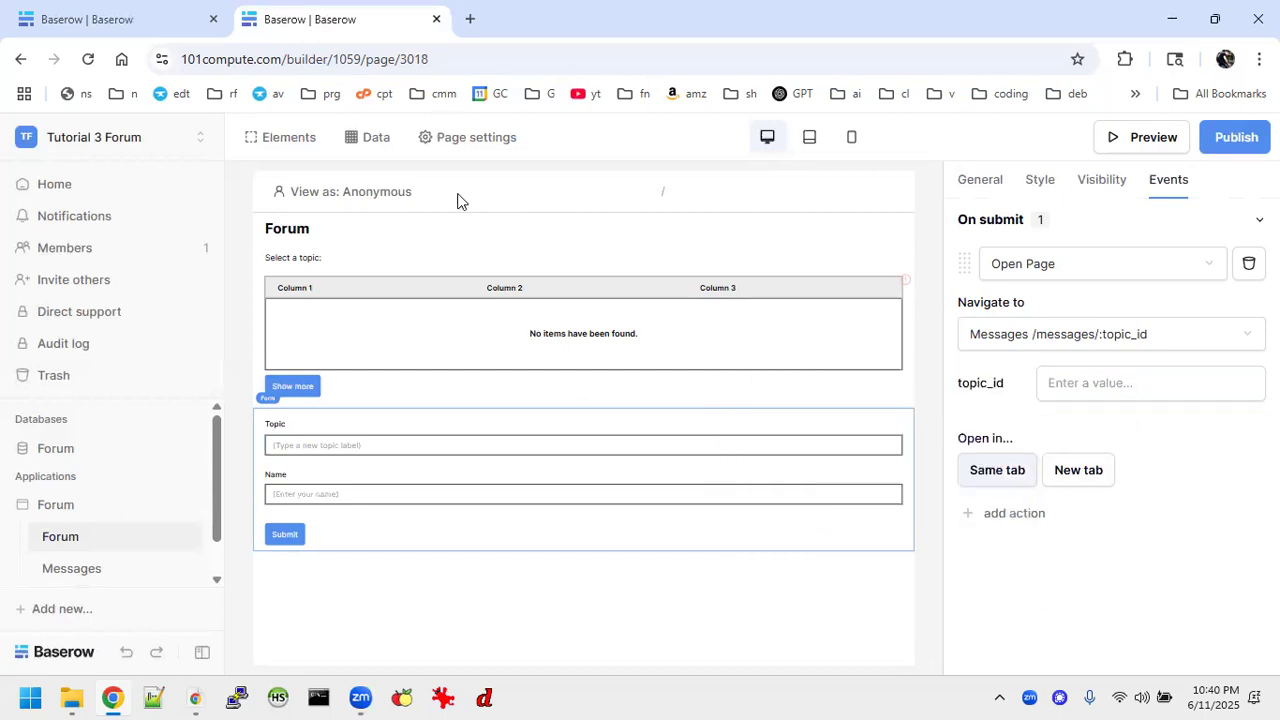
# In the finished Forum Tutorials application, examine the topic form's data inputs and the settings of its on-submit actions.
pyautogui.click(115, 16)
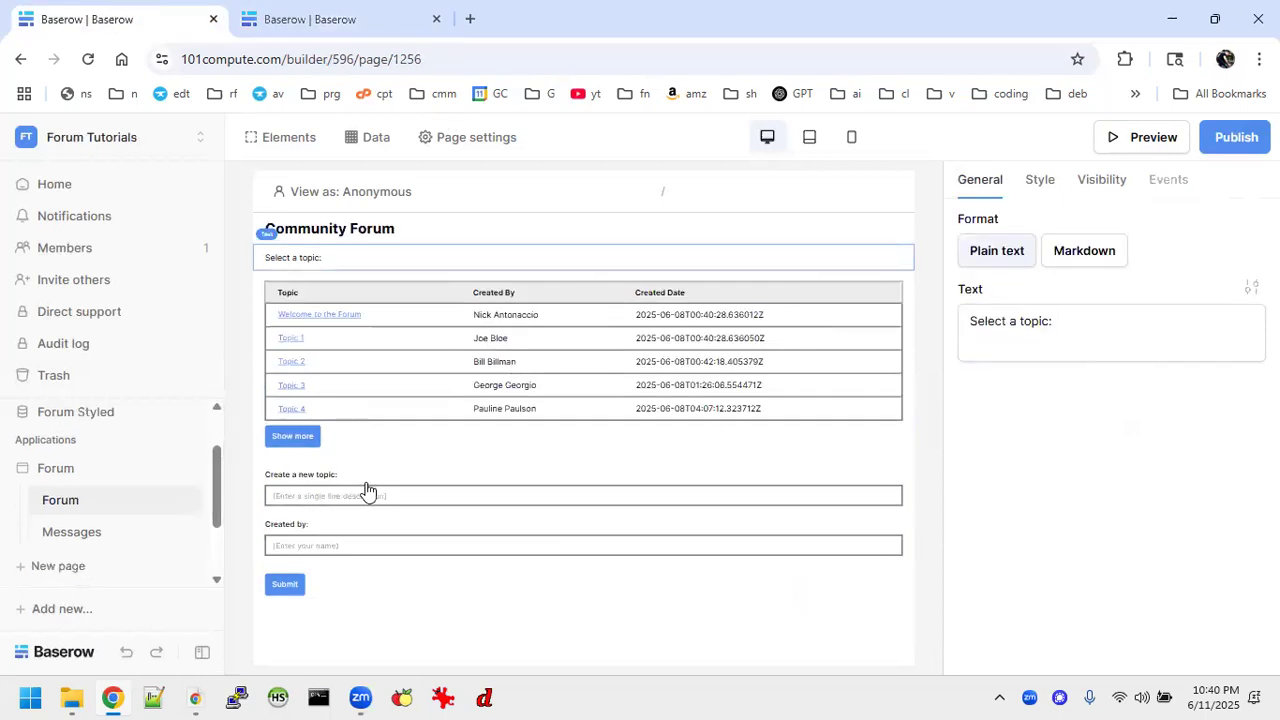
pyautogui.click(428, 503)
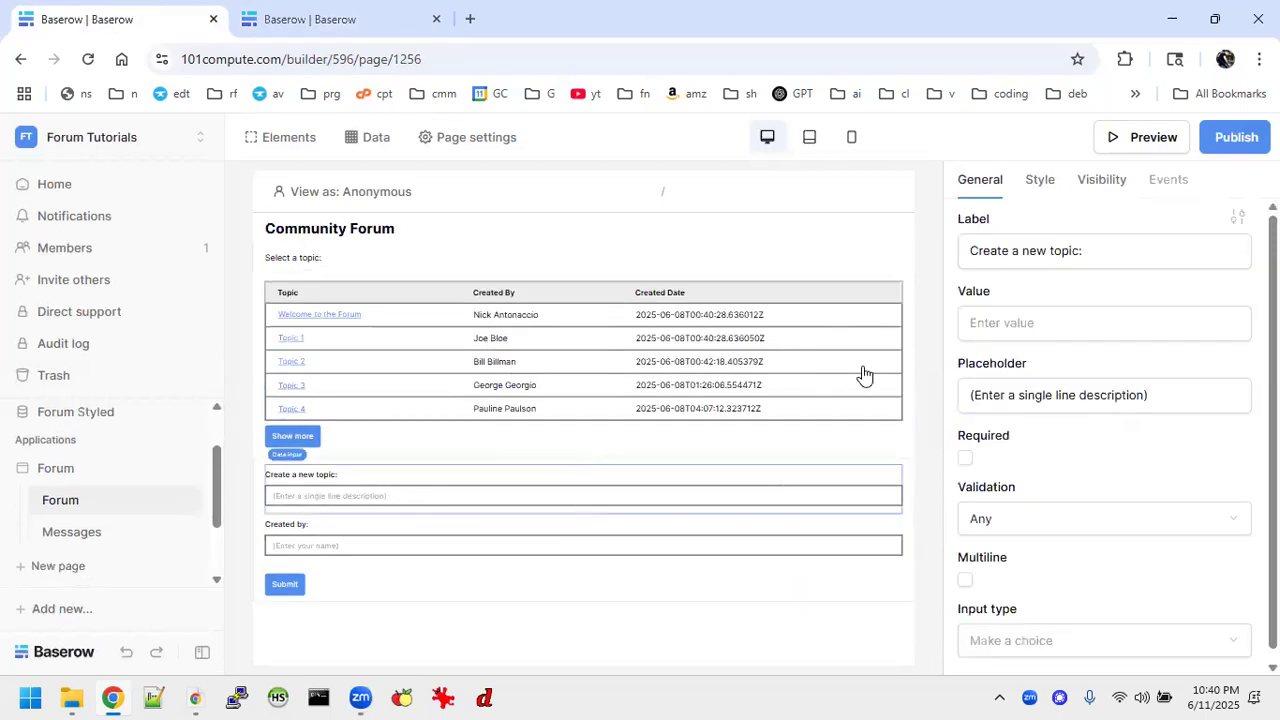
pyautogui.click(470, 552)
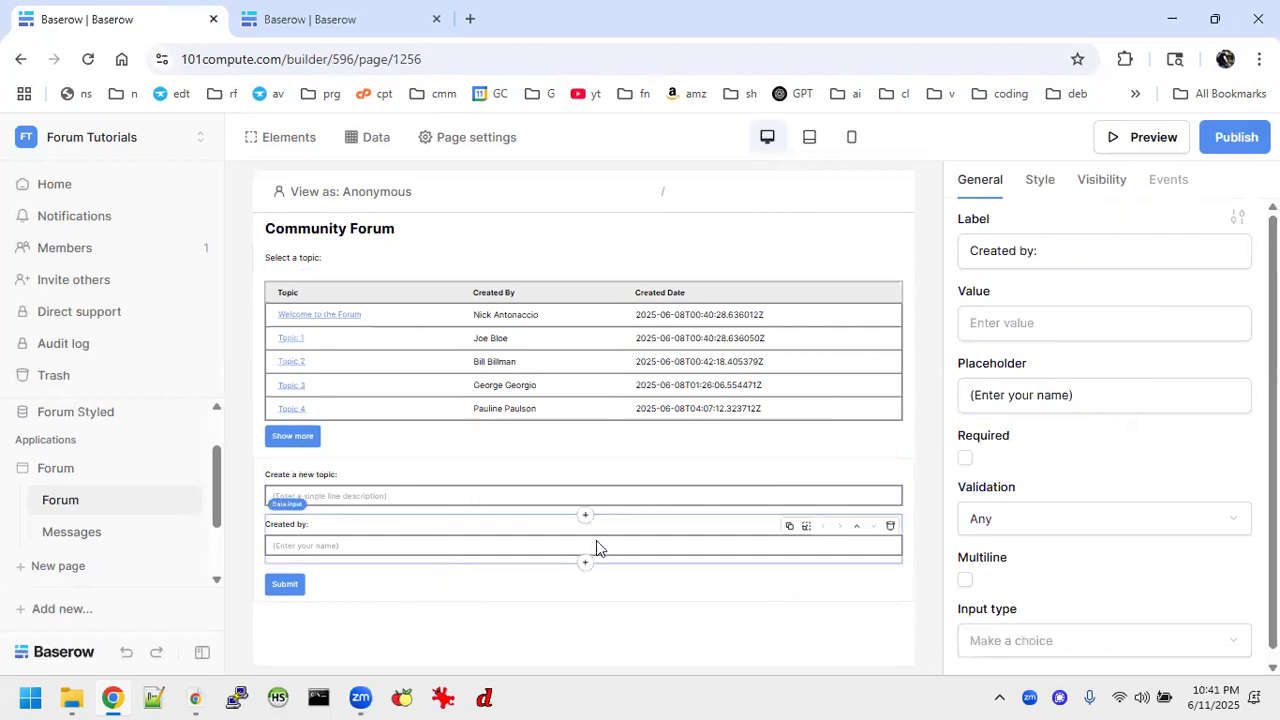
pyautogui.click(746, 594)
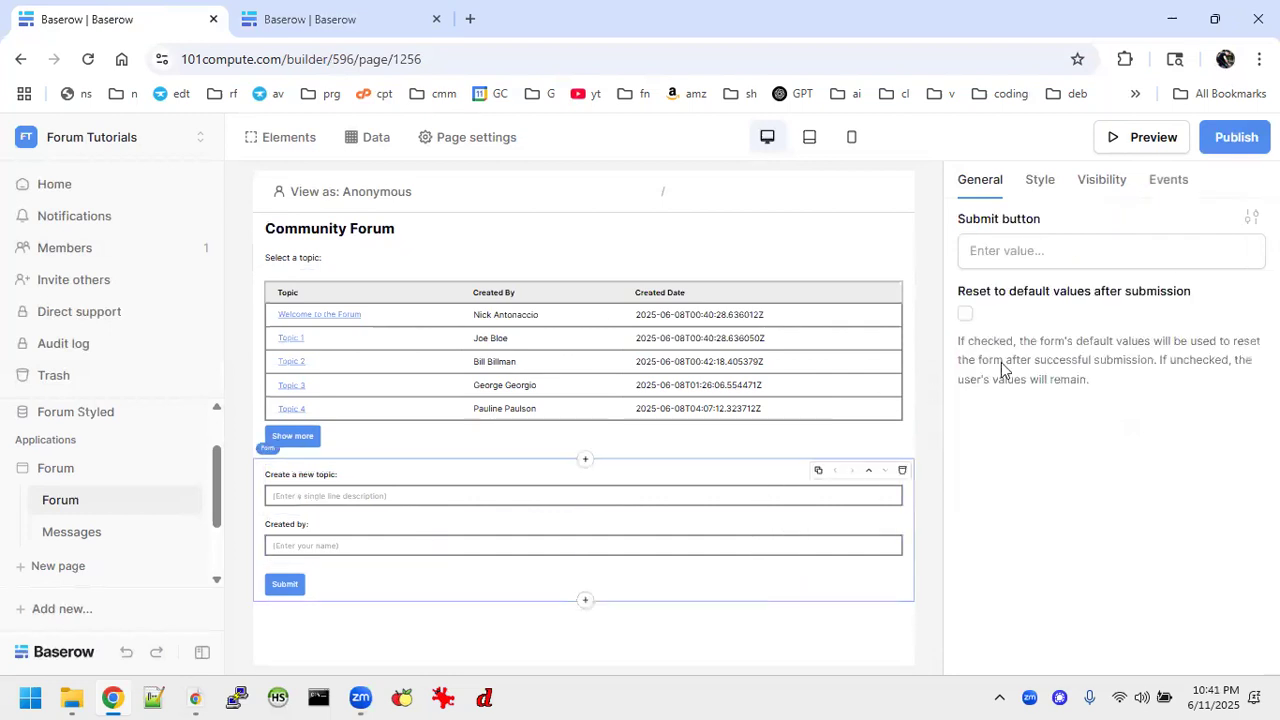
pyautogui.click(1168, 181)
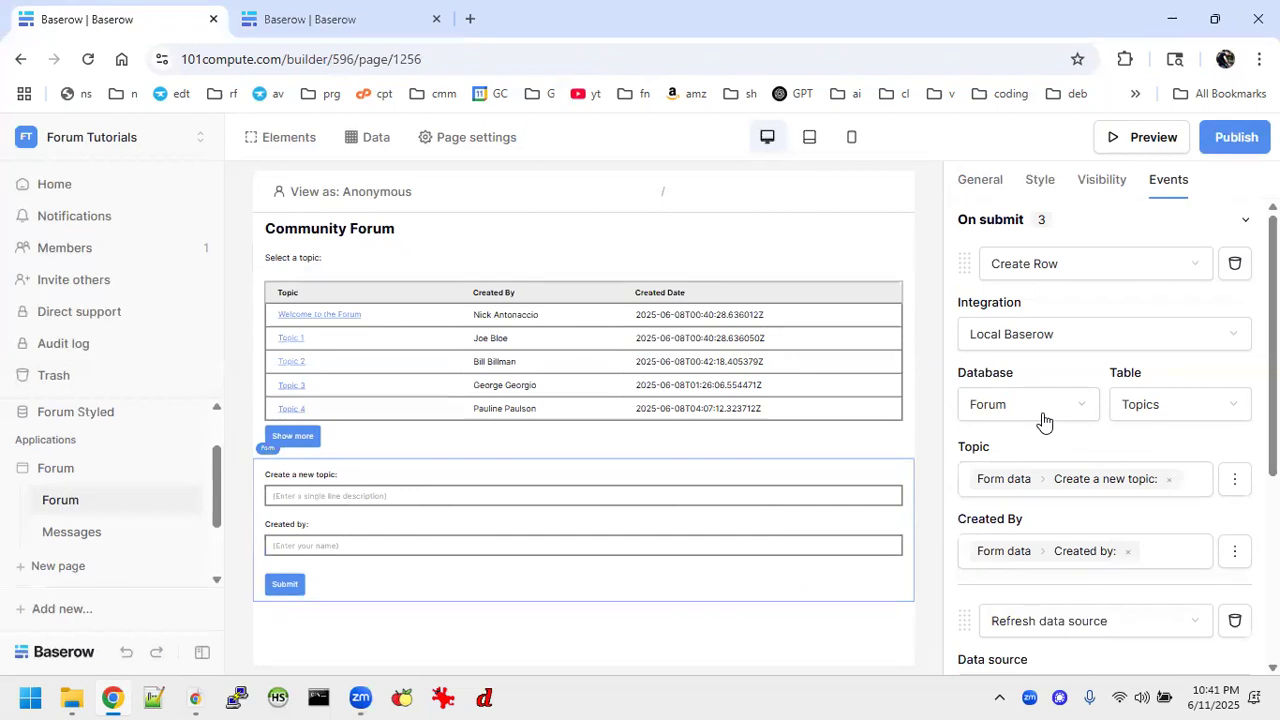
pyautogui.scroll(-4, 1043, 420)
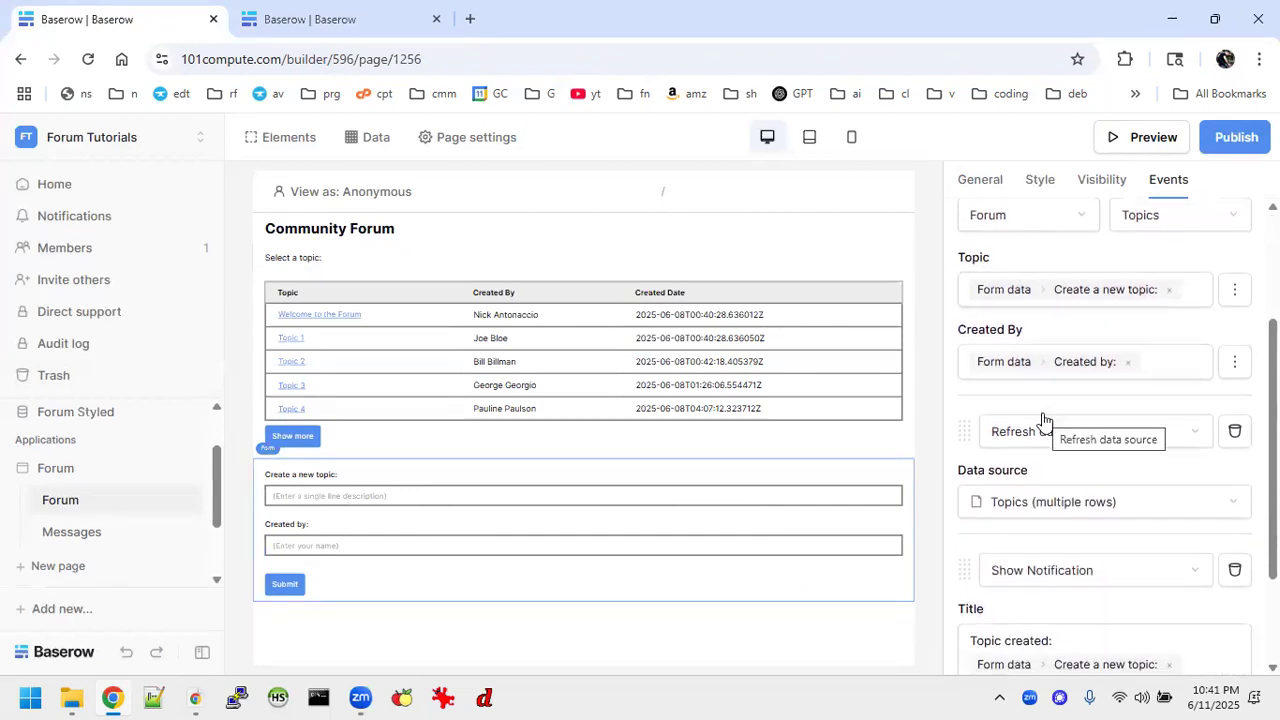
pyautogui.scroll(3, 1043, 420)
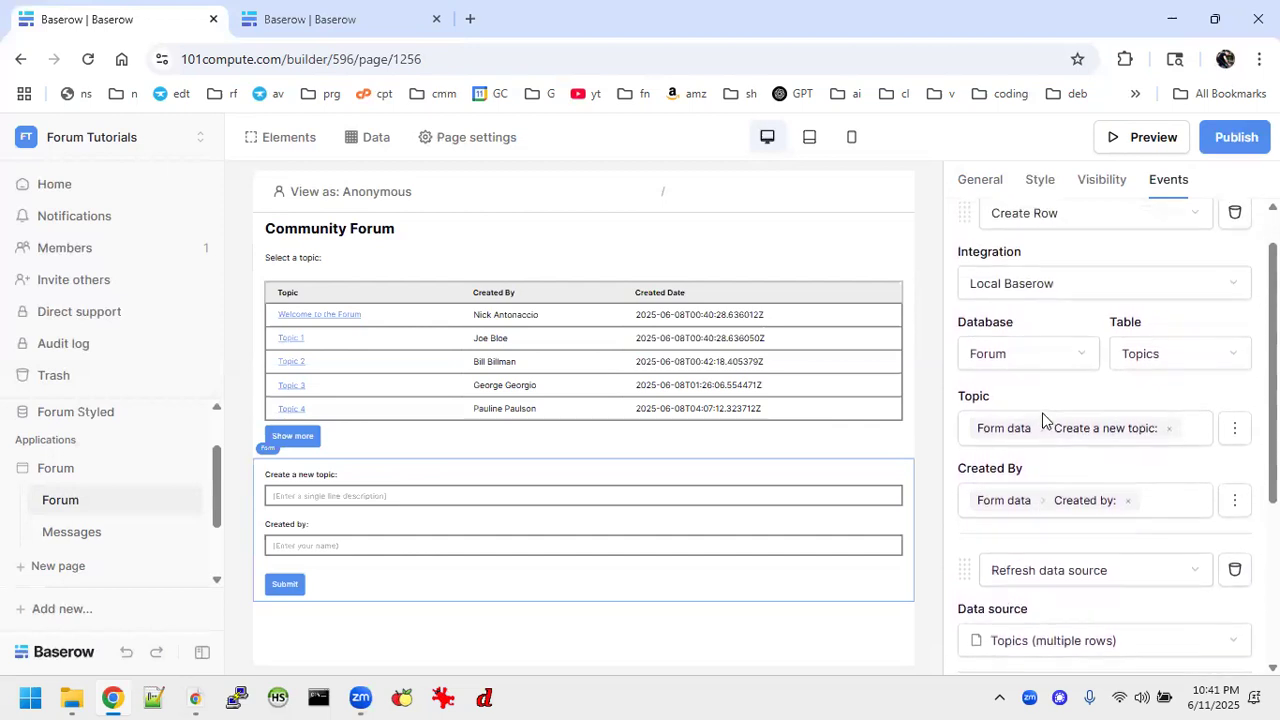
pyautogui.scroll(1, 1043, 420)
pyautogui.scroll(-3, 1043, 420)
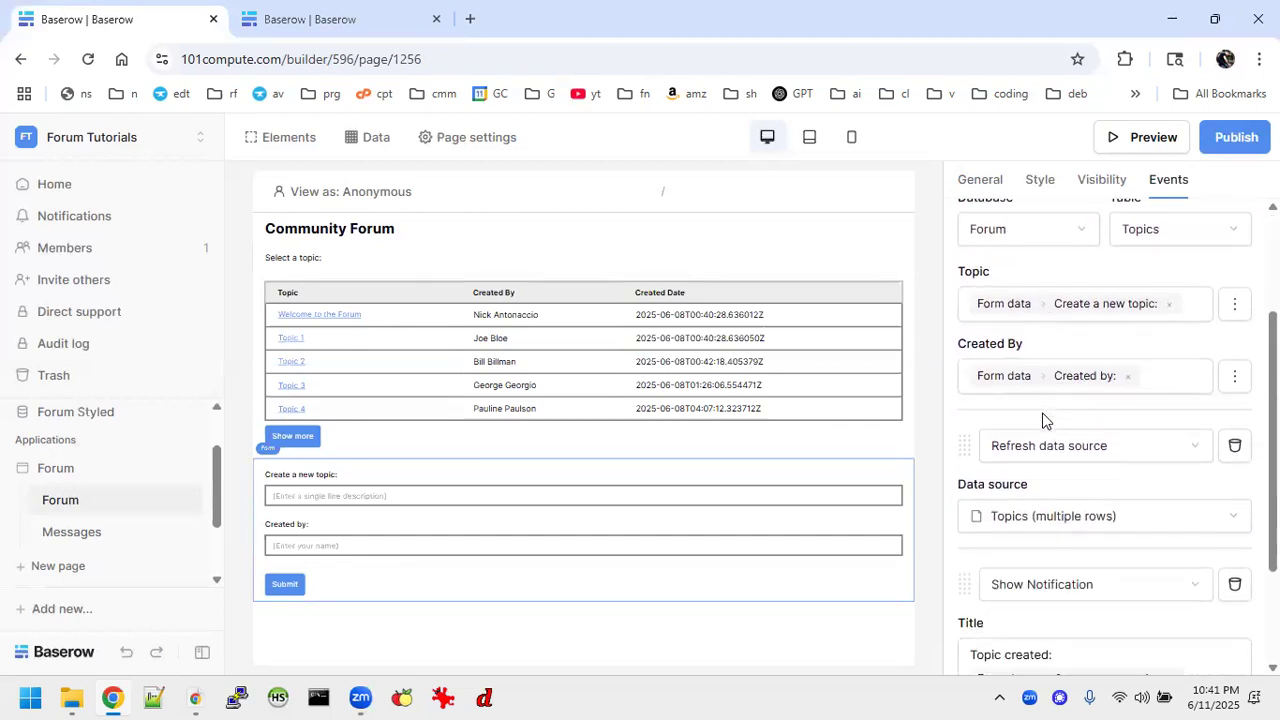
pyautogui.scroll(-1, 1043, 420)
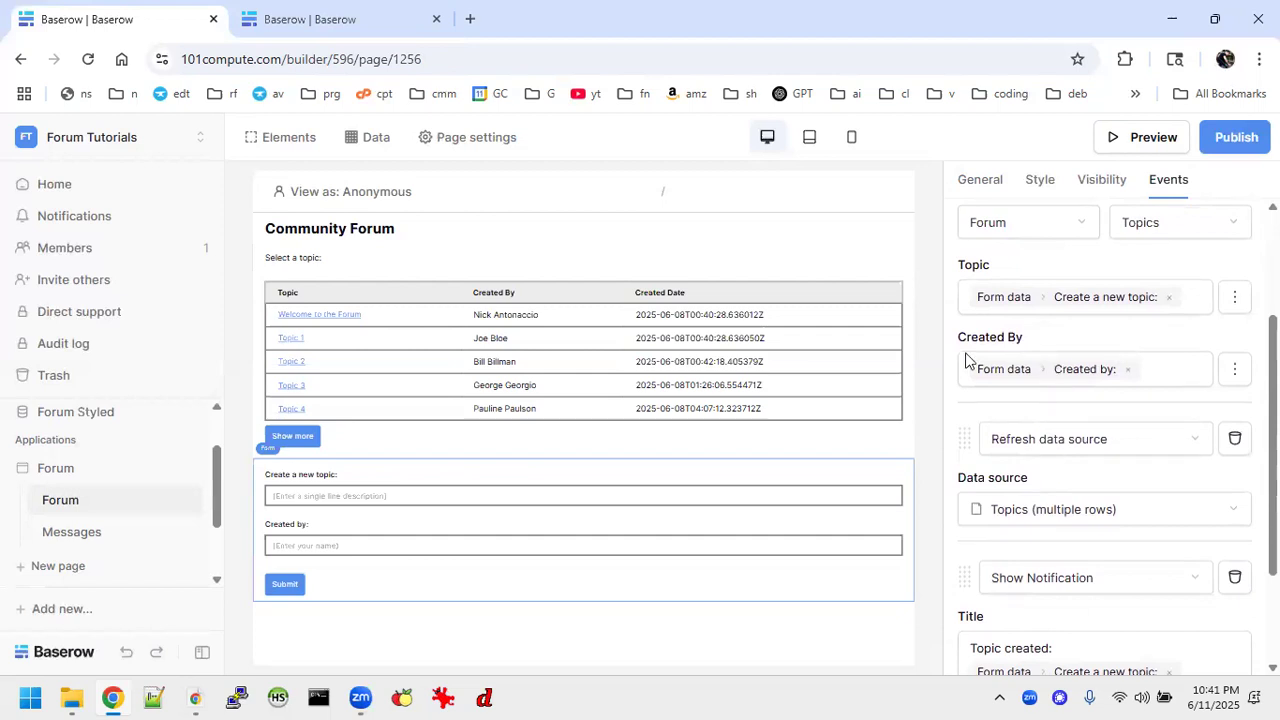
# Back in the Tutorial 3 Forum application, replace the form's Open Page submit action with a Create Row action.
pyautogui.click(370, 17)
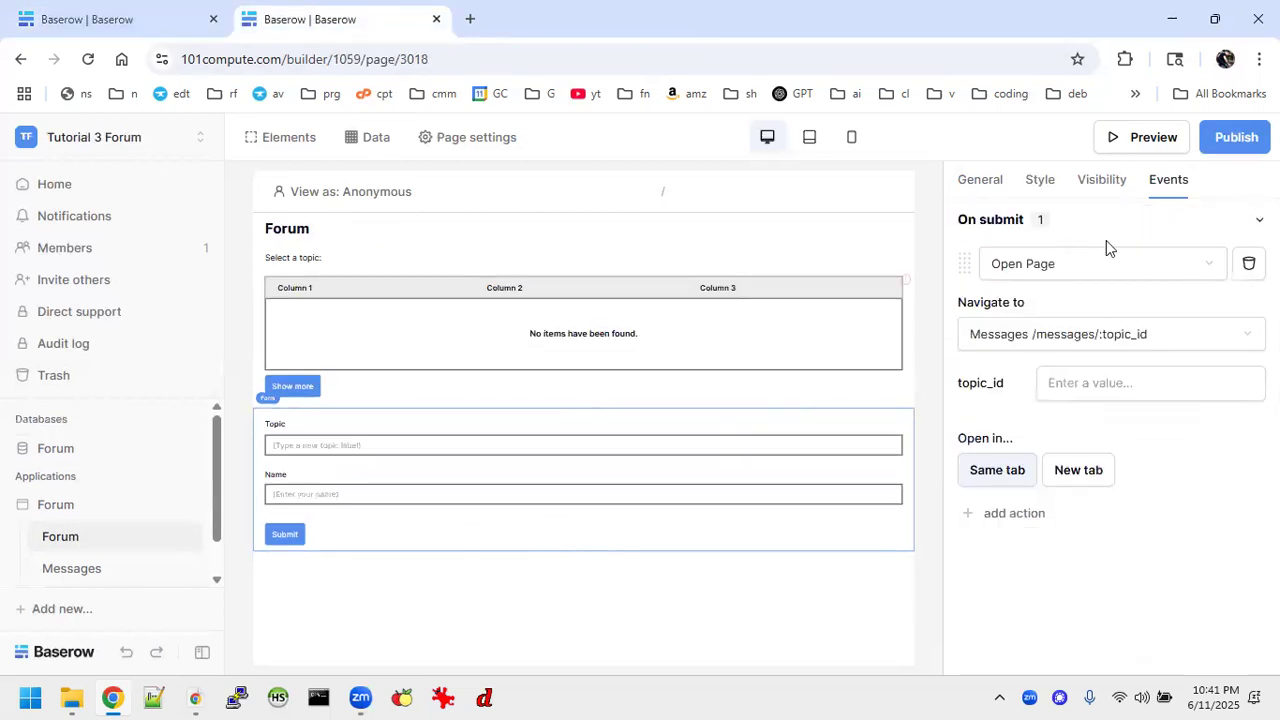
pyautogui.click(1249, 263)
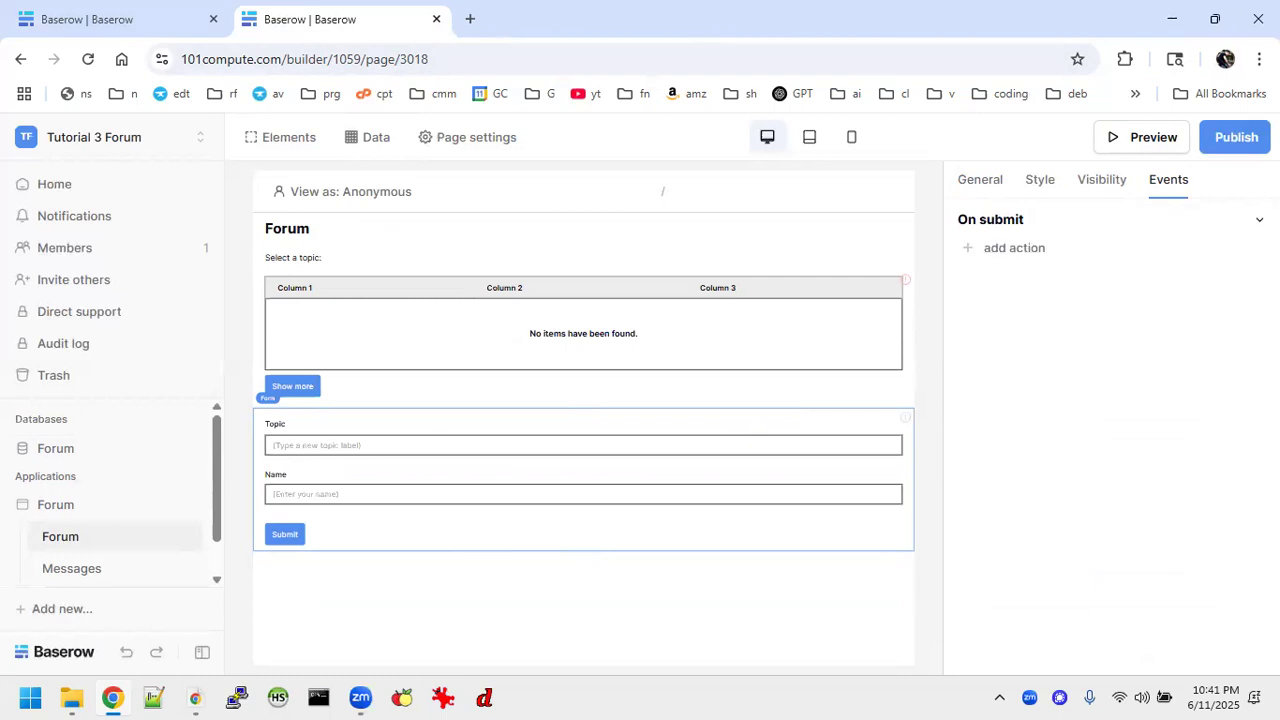
pyautogui.click(1018, 248)
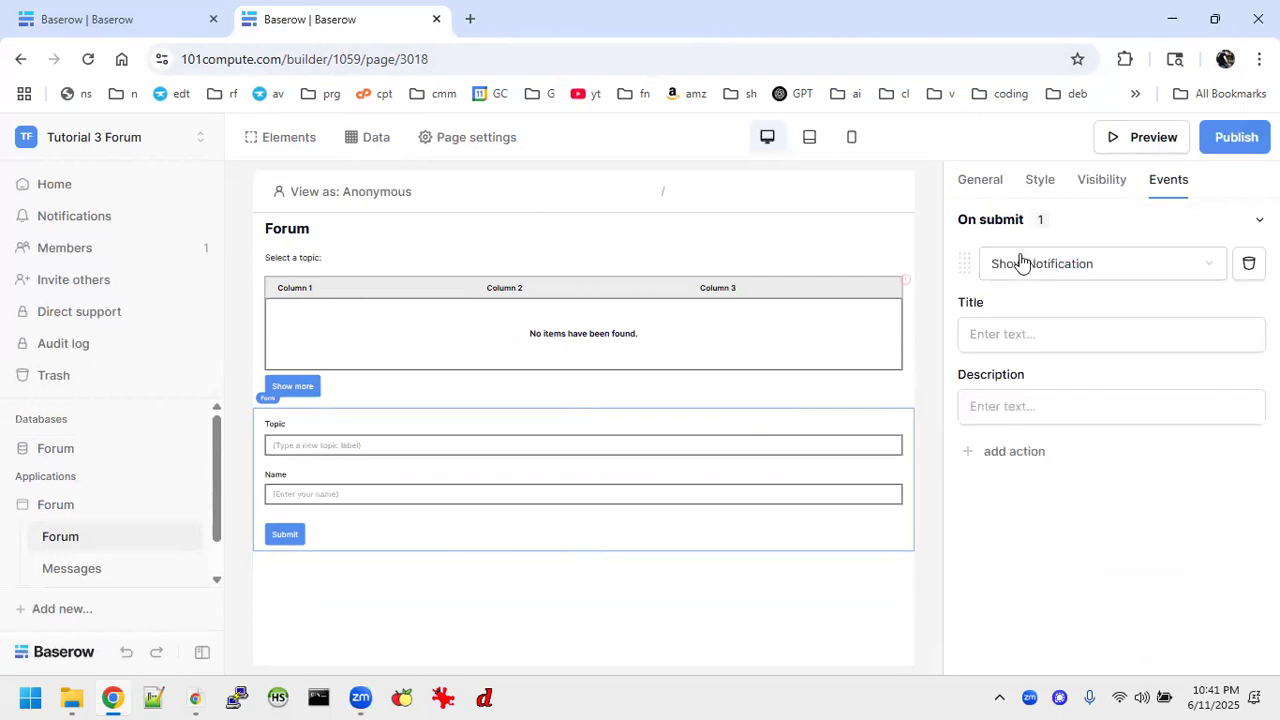
pyautogui.click(1197, 268)
pyautogui.click(1055, 391)
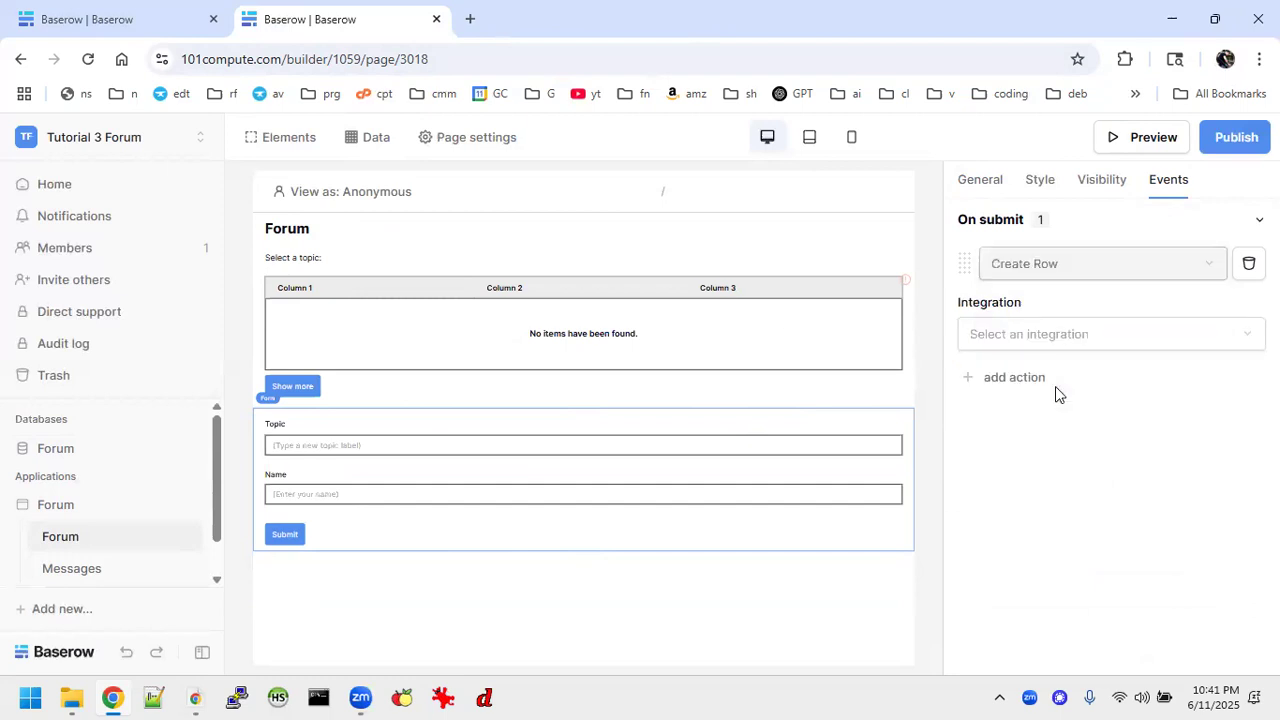
# Set the Create Row action to the Local Baserow integration, the Forum database and the Topics table.
pyautogui.click(1197, 340)
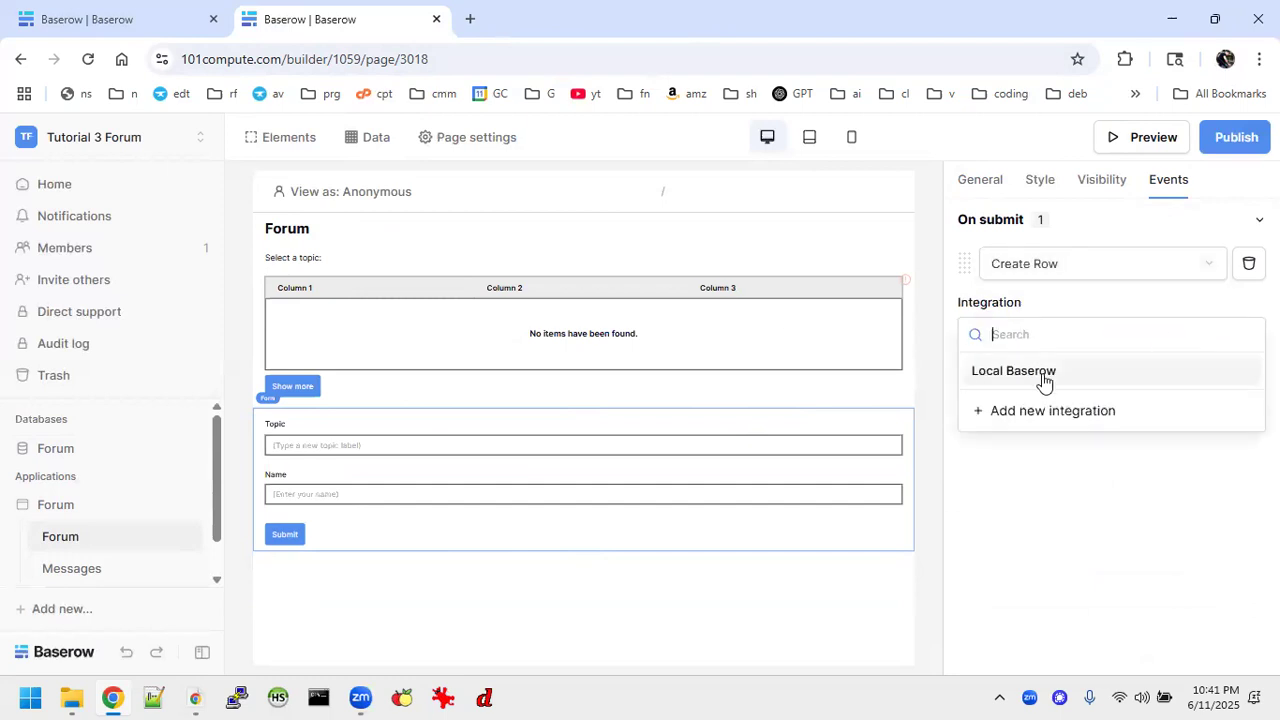
pyautogui.click(1043, 377)
pyautogui.click(1015, 402)
pyautogui.click(1009, 425)
pyautogui.click(1165, 410)
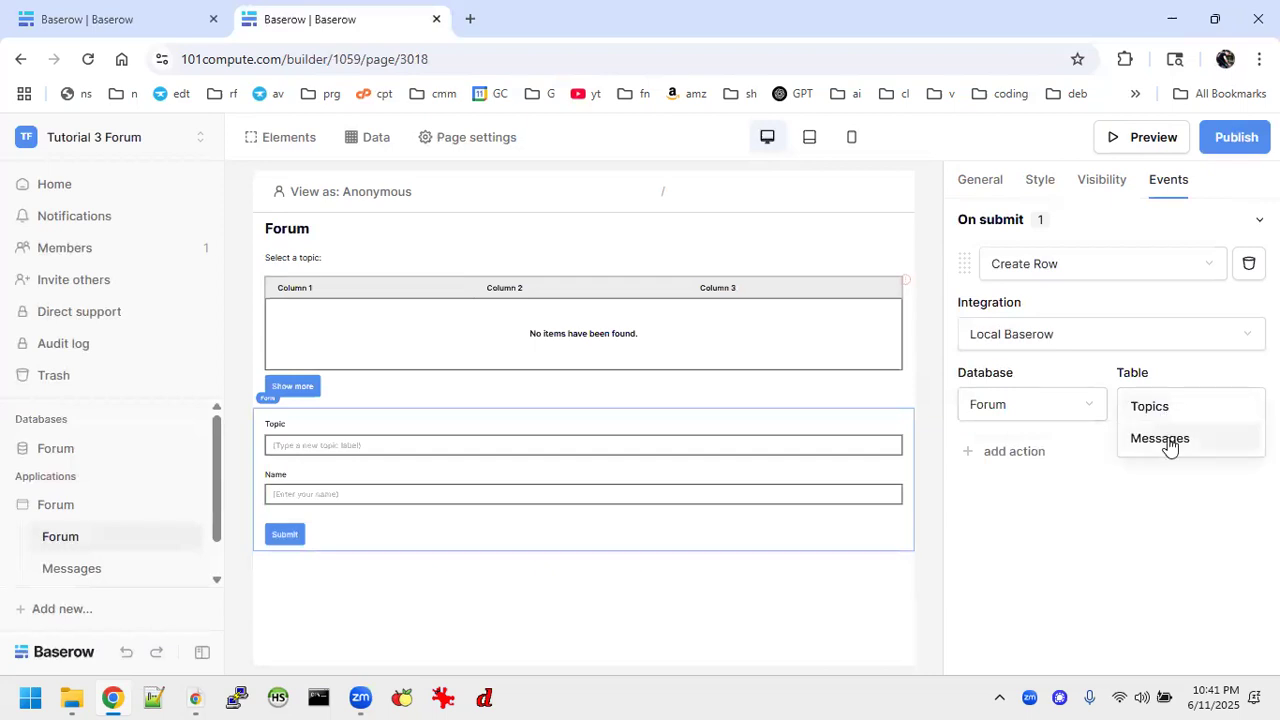
pyautogui.click(1165, 418)
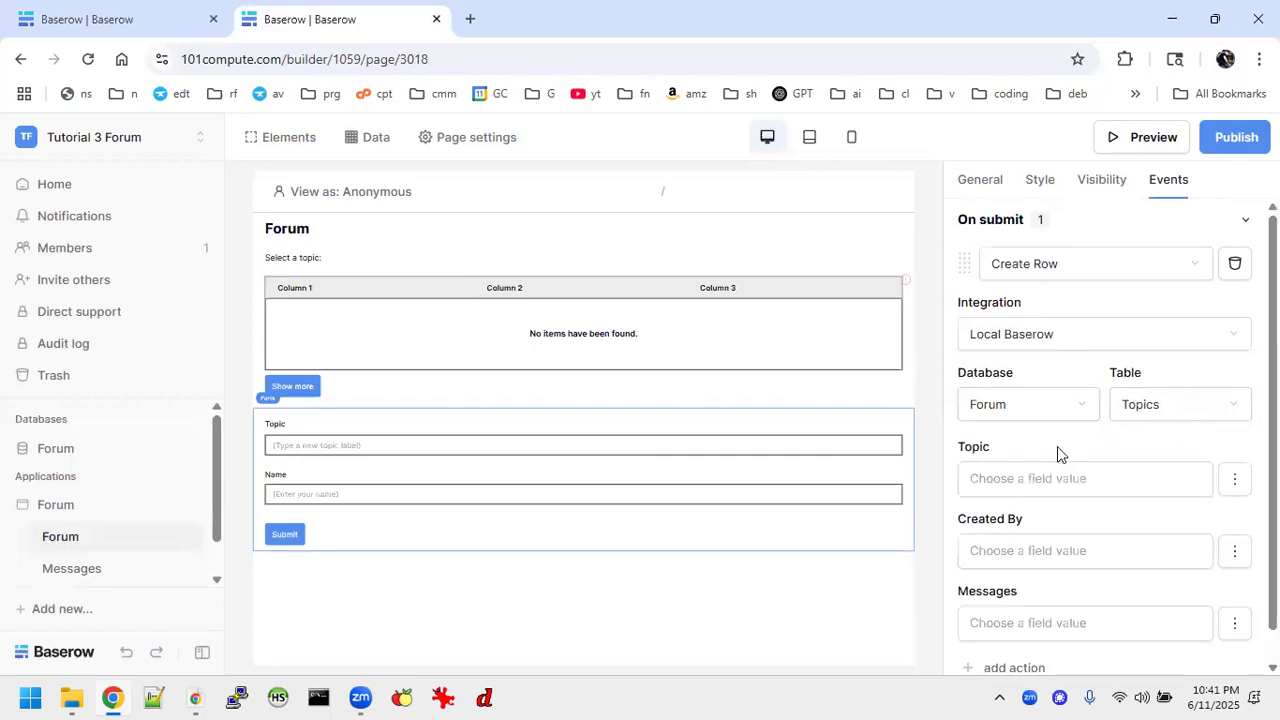
# Map the row's Topic and Created By fields to the form's Topic and Name data, and disable the Messages field.
pyautogui.click(1076, 483)
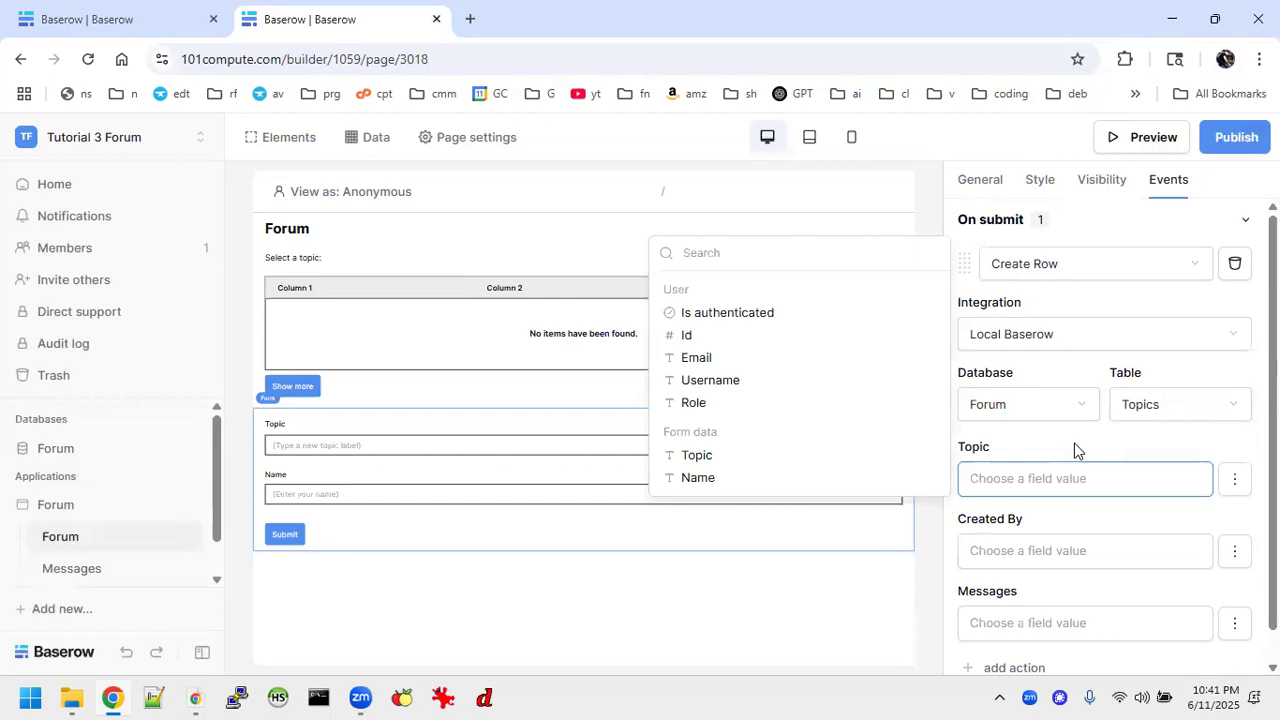
pyautogui.scroll(-1, 1076, 445)
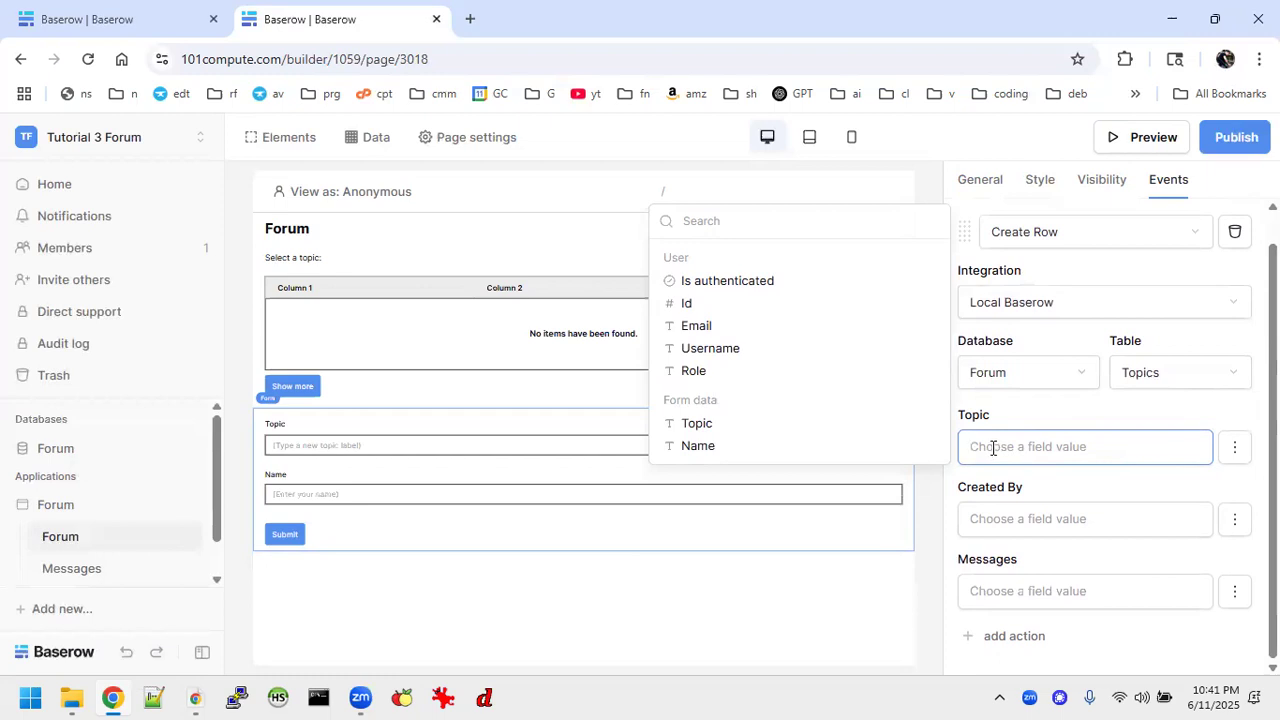
pyautogui.click(697, 424)
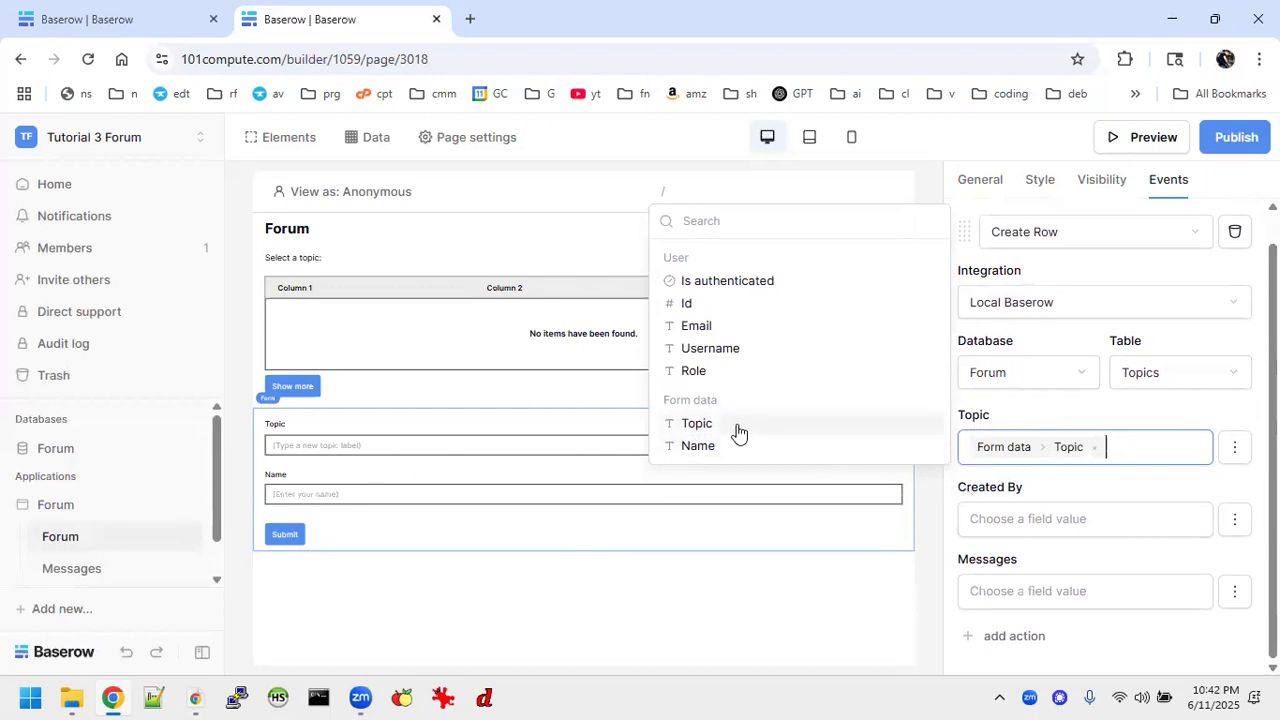
pyautogui.click(1043, 518)
pyautogui.click(717, 518)
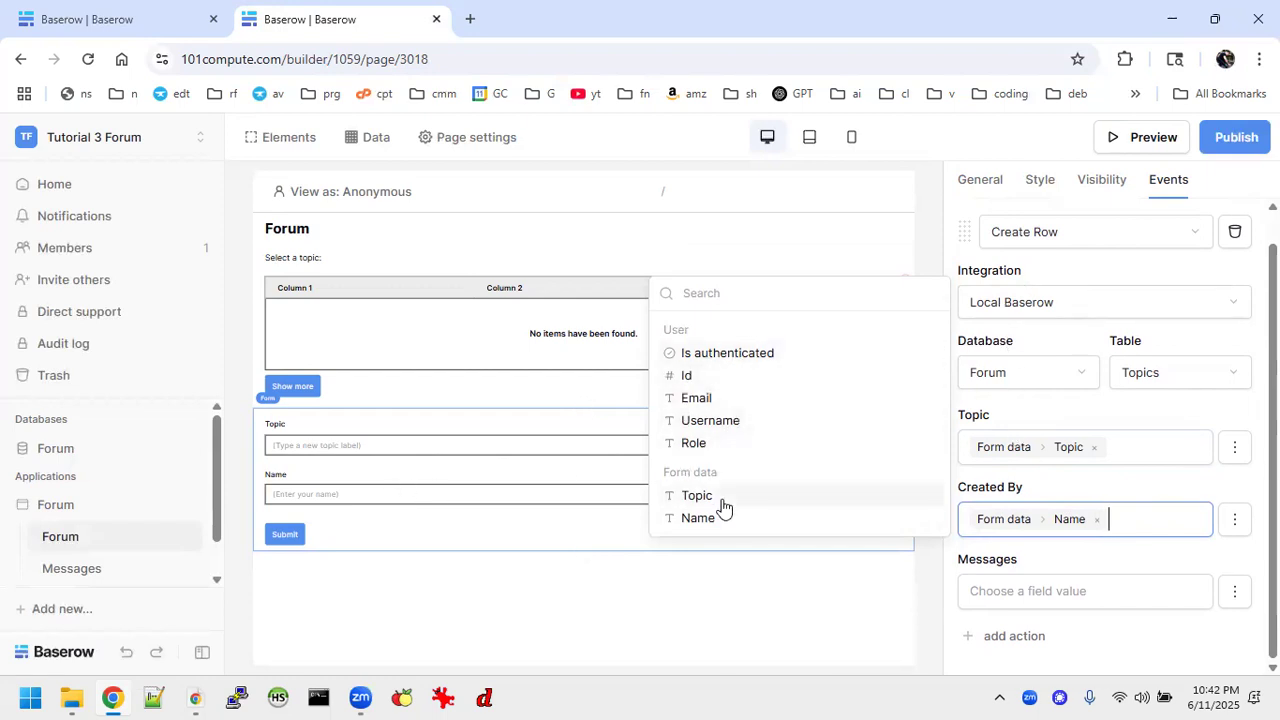
pyautogui.click(847, 598)
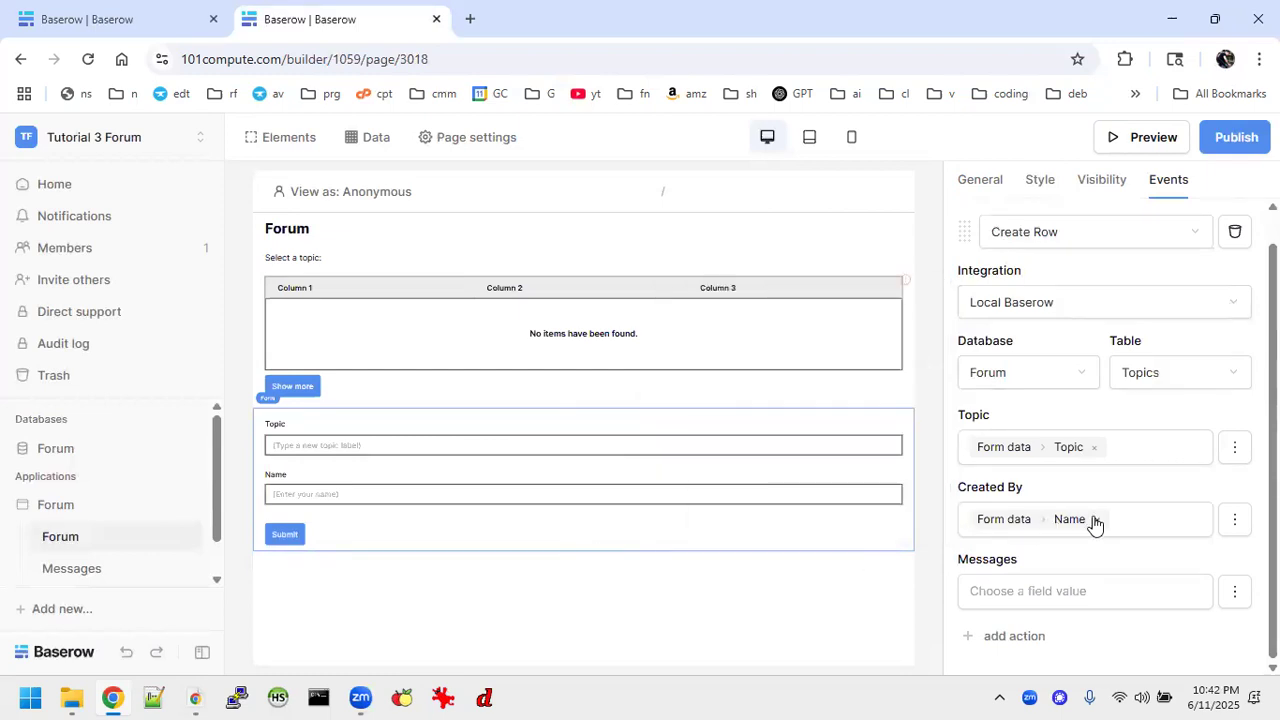
pyautogui.click(1234, 591)
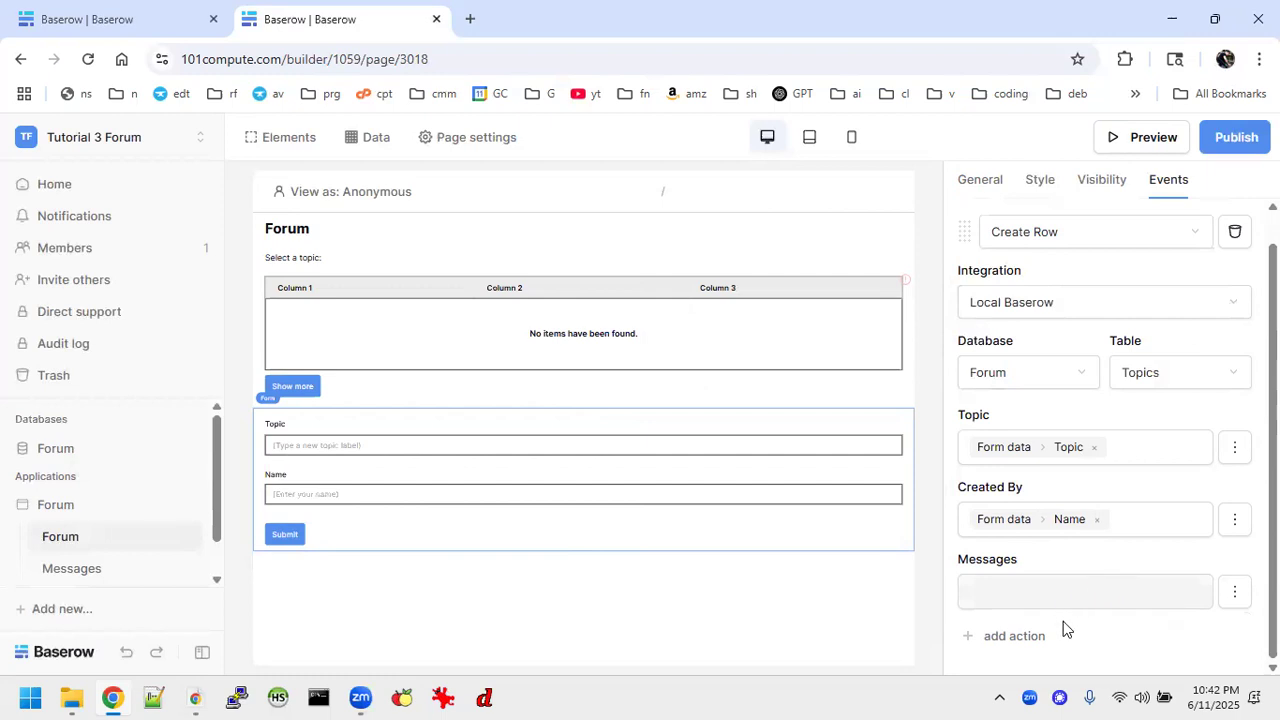
pyautogui.click(1033, 636)
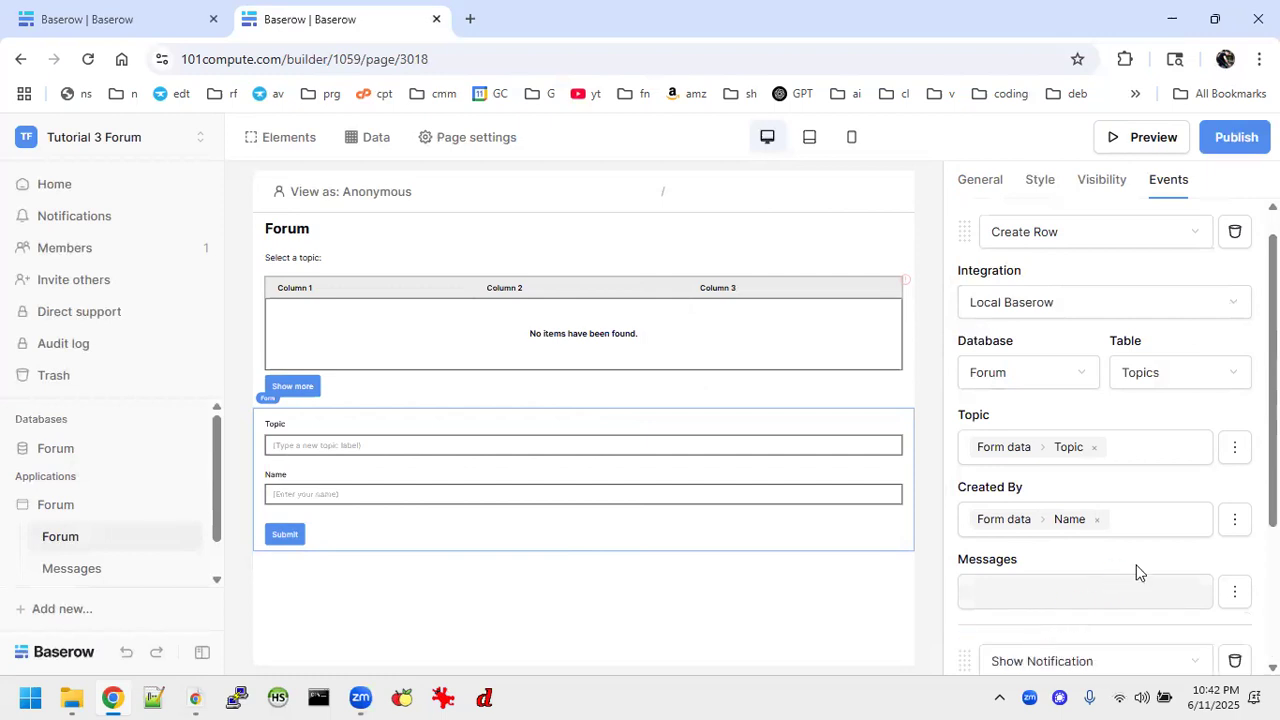
pyautogui.scroll(-3, 1135, 572)
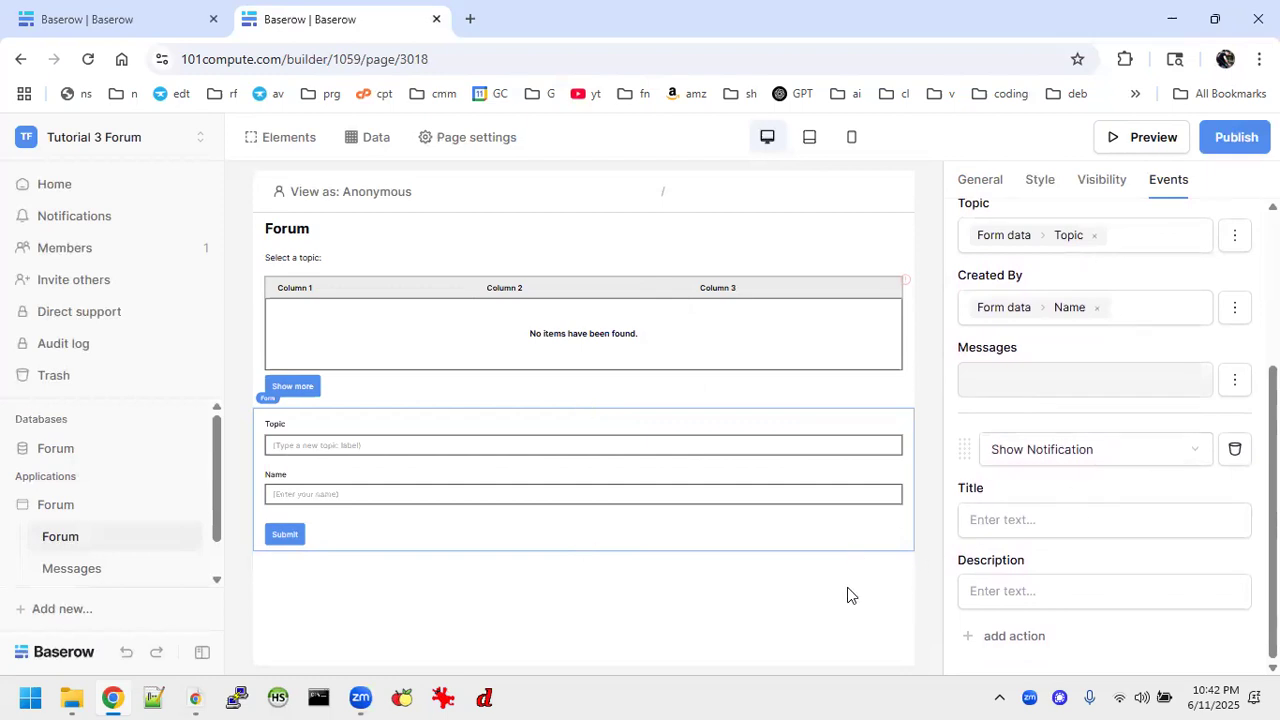
pyautogui.click(1235, 449)
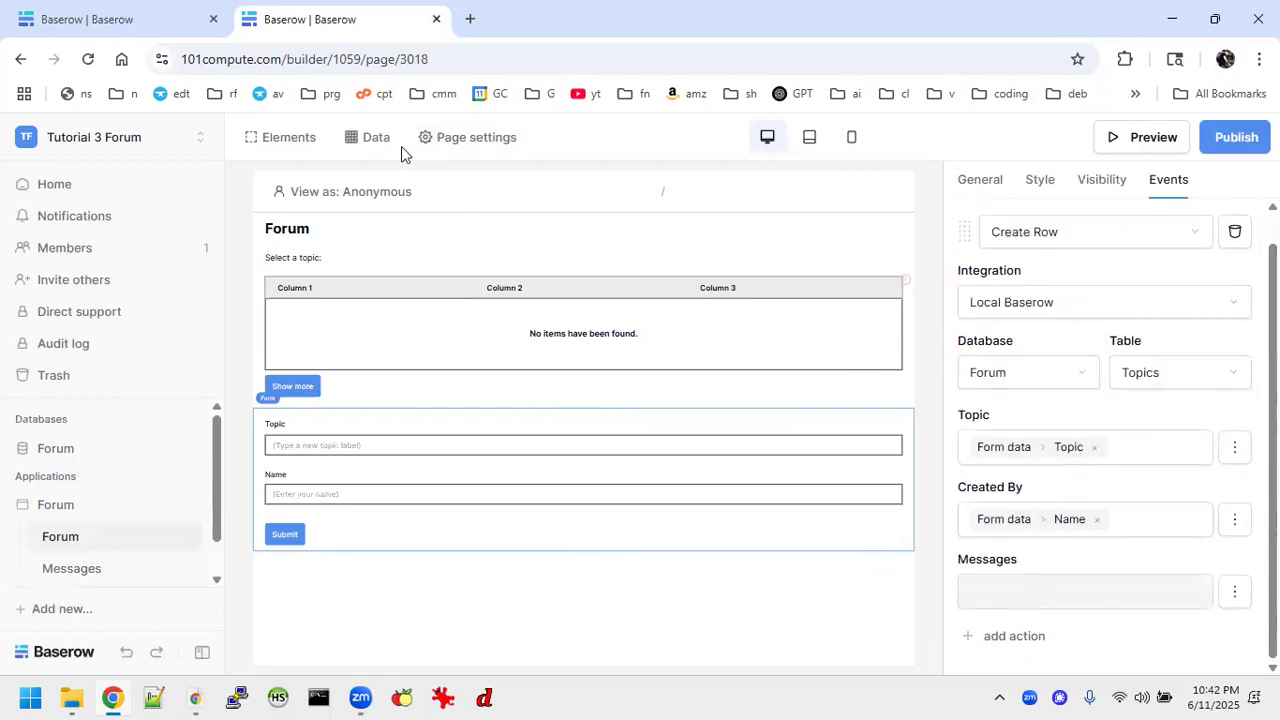
# Add a List multiple rows data source to the Forum page, using the Local Baserow integration, the Forum database and the Topics table.
pyautogui.click(368, 140)
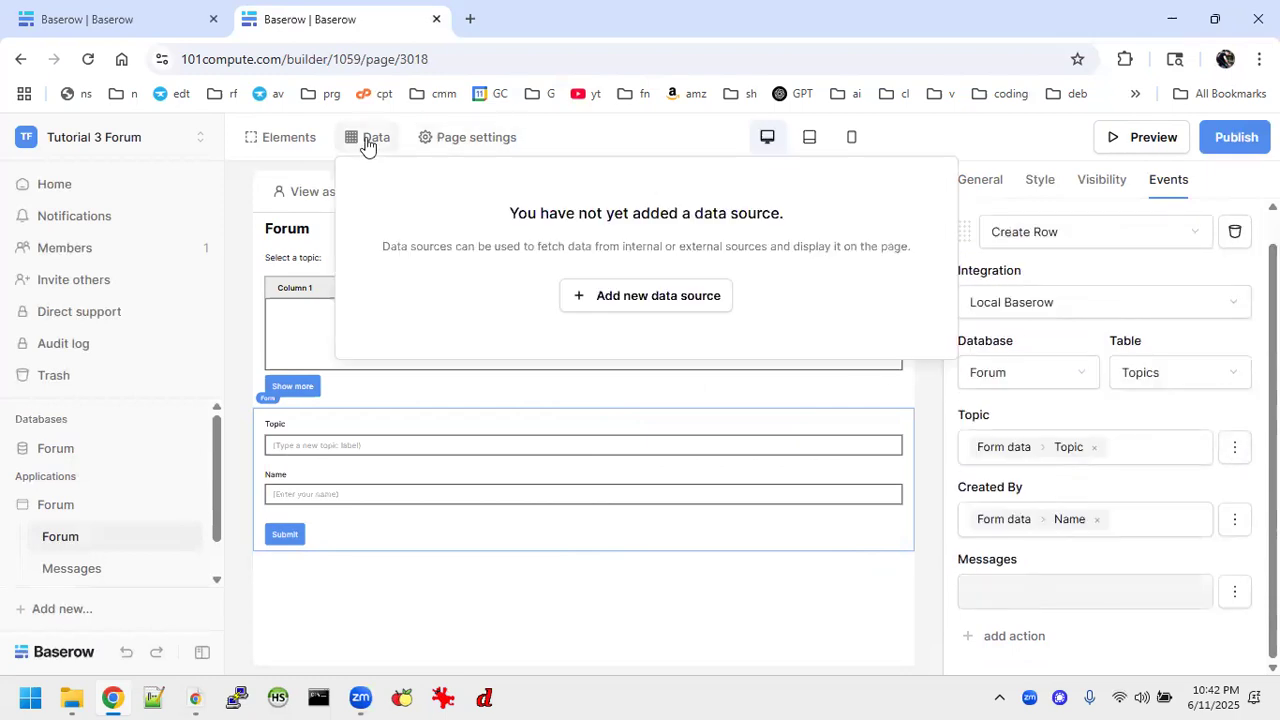
pyautogui.click(659, 296)
pyautogui.click(466, 289)
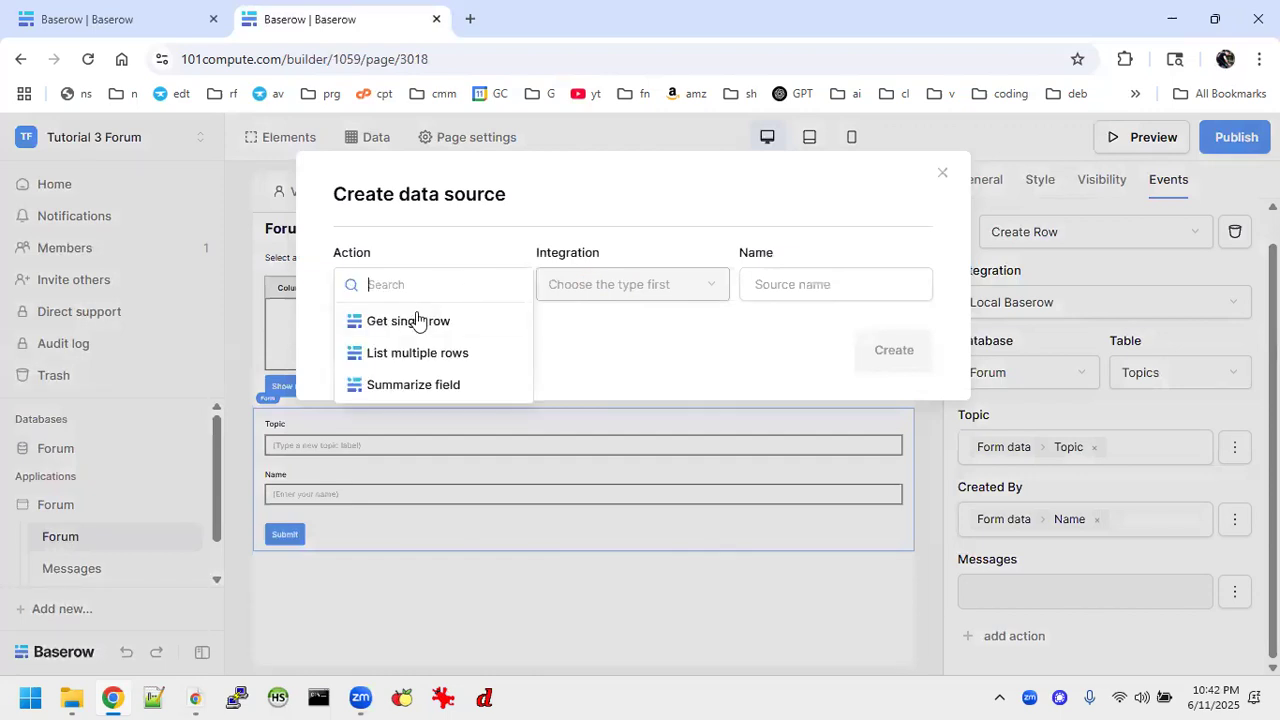
pyautogui.click(449, 352)
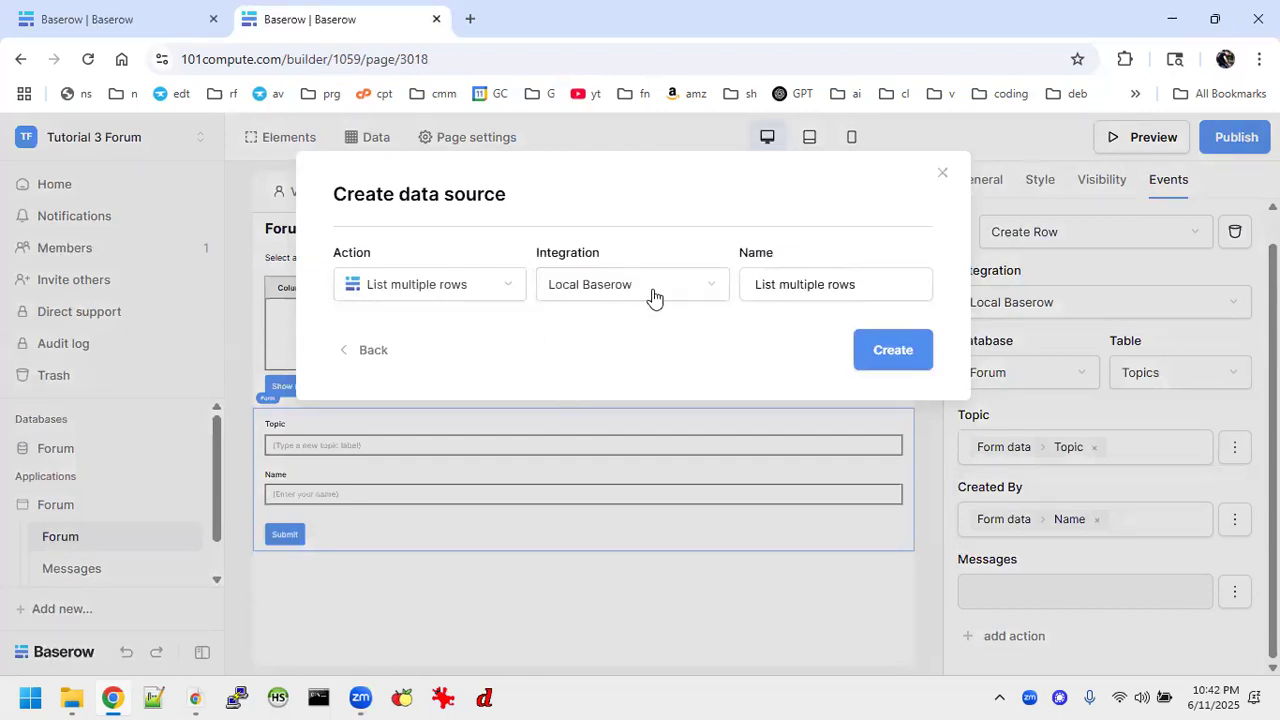
pyautogui.click(893, 350)
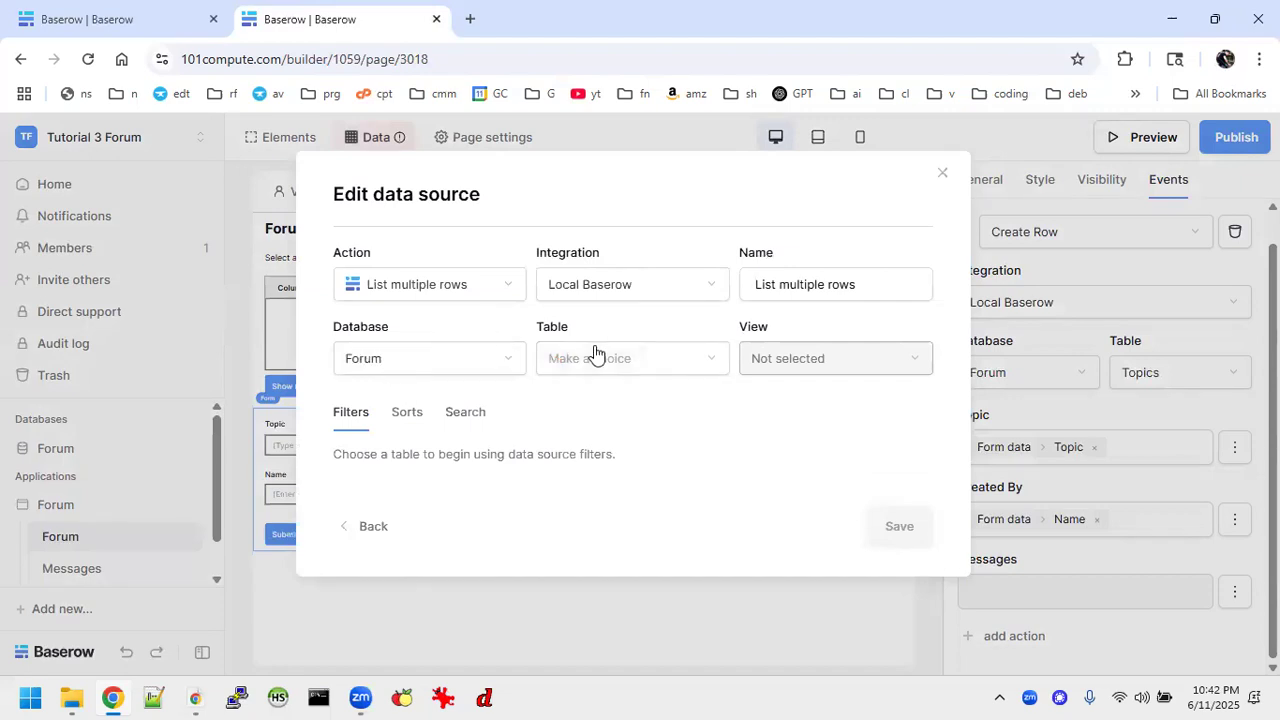
pyautogui.click(596, 358)
pyautogui.click(586, 364)
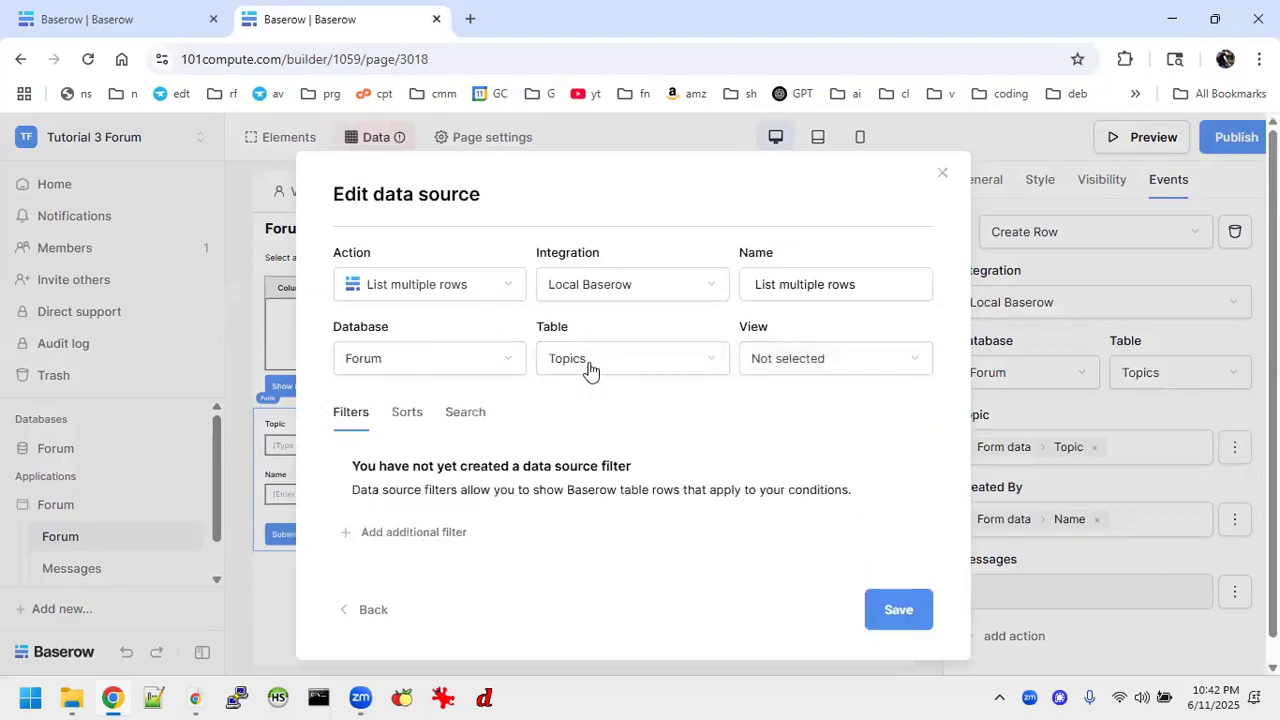
pyautogui.click(898, 609)
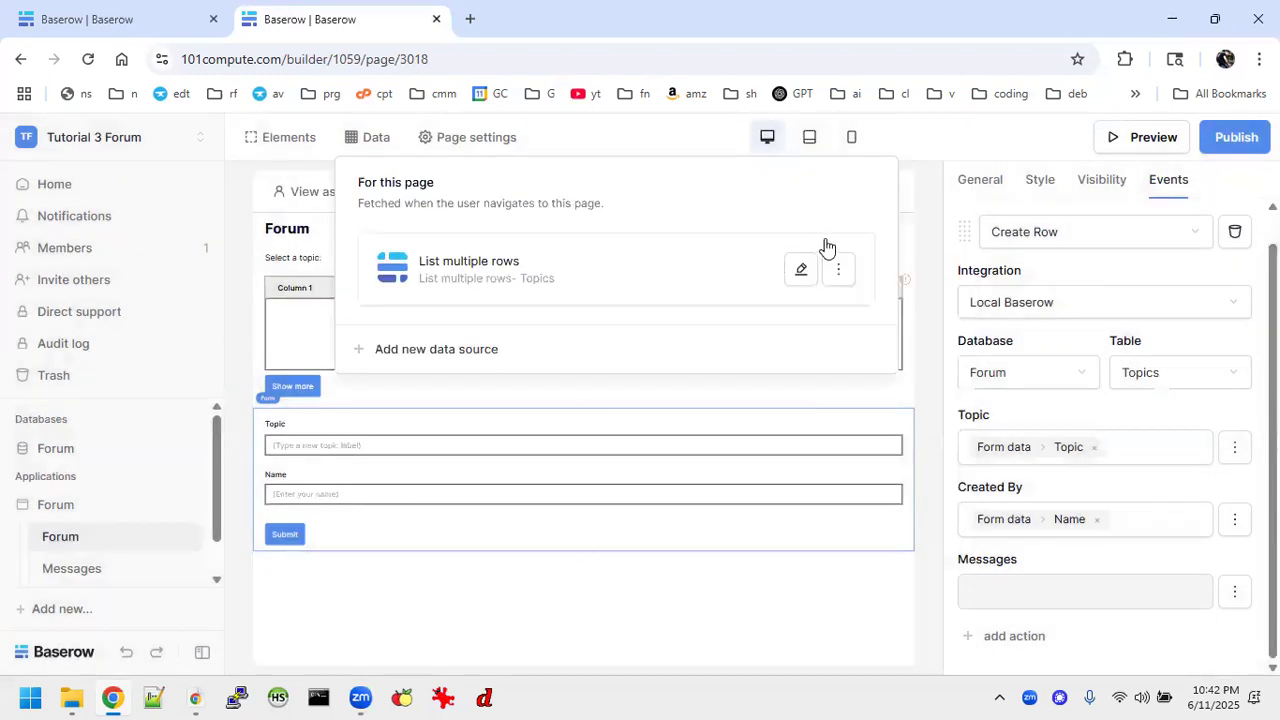
pyautogui.click(661, 615)
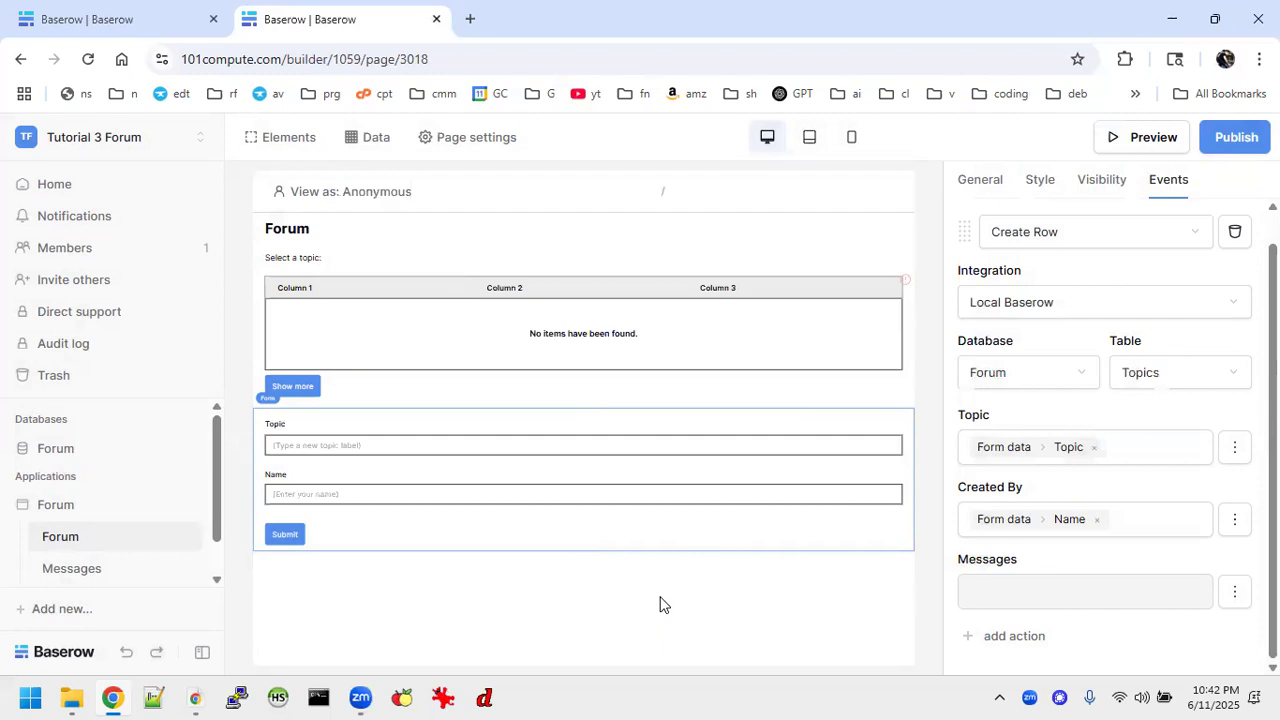
# Set the data source of the table element under "Select a topic:" to List multiple rows.
pyautogui.click(680, 338)
pyautogui.click(1054, 331)
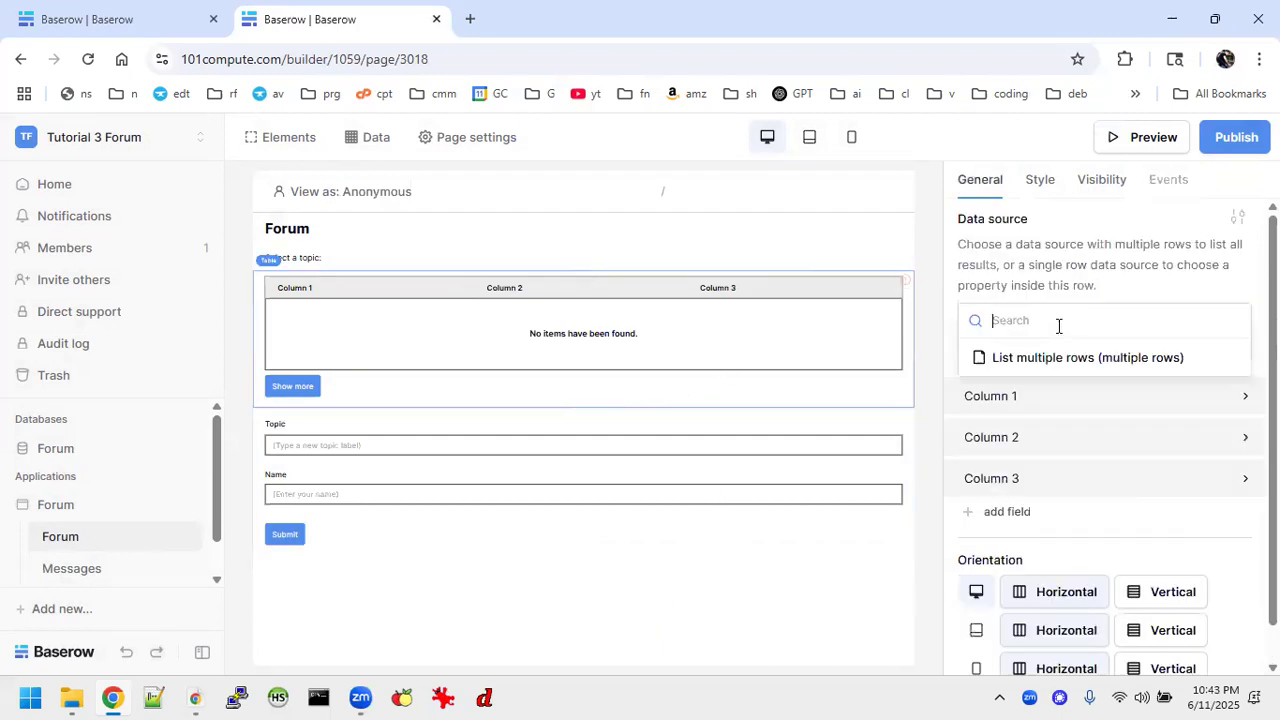
pyautogui.click(1018, 358)
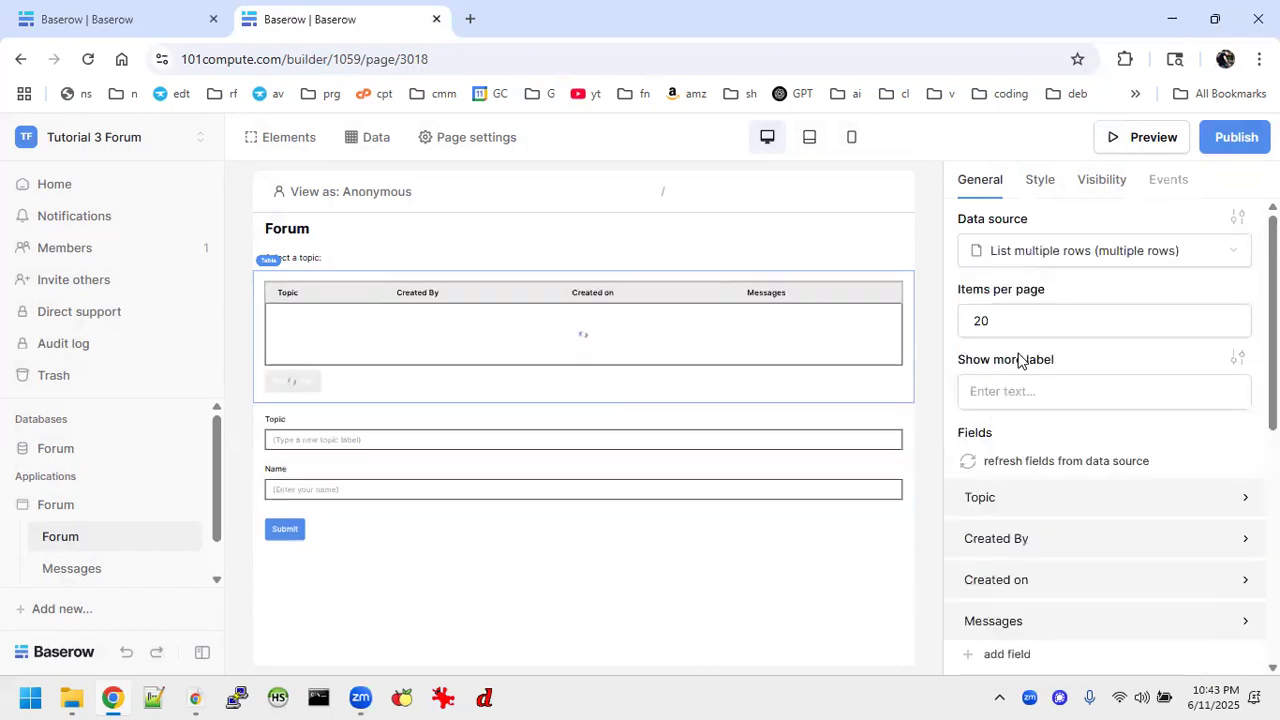
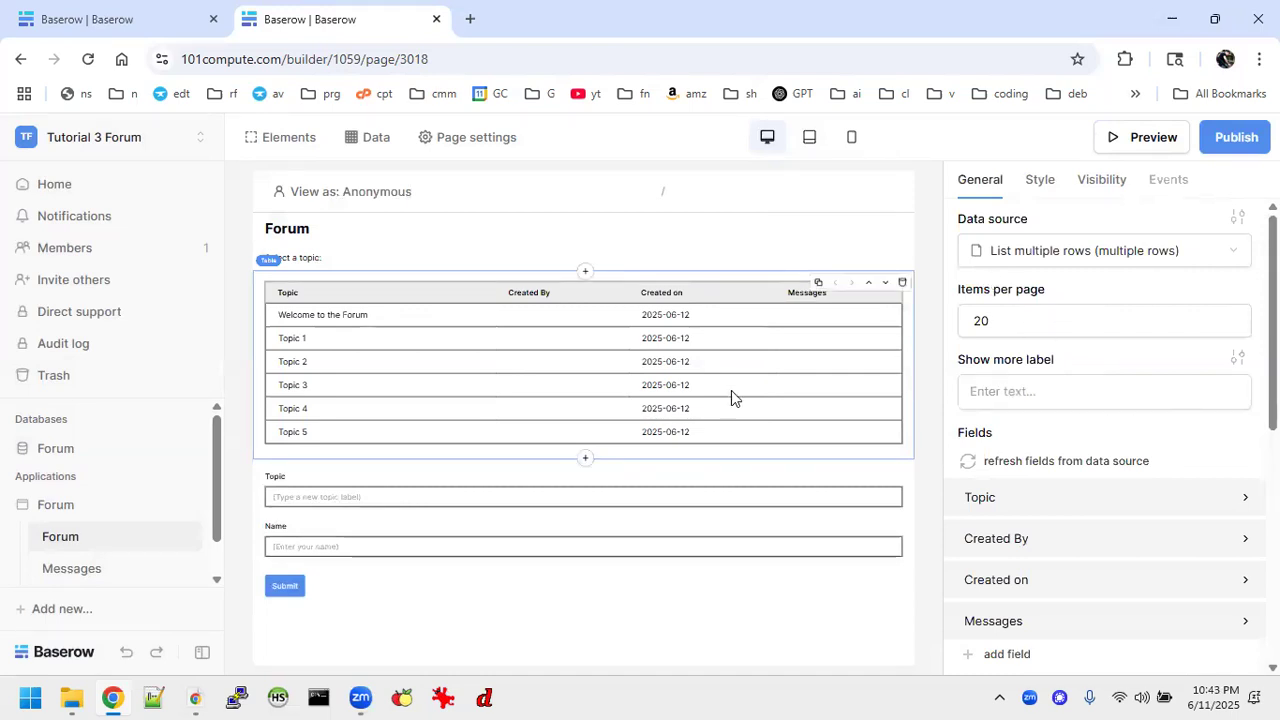
# Remove the Messages field from the table element under "Select a topic:".
pyautogui.scroll(-2, 1100, 386)
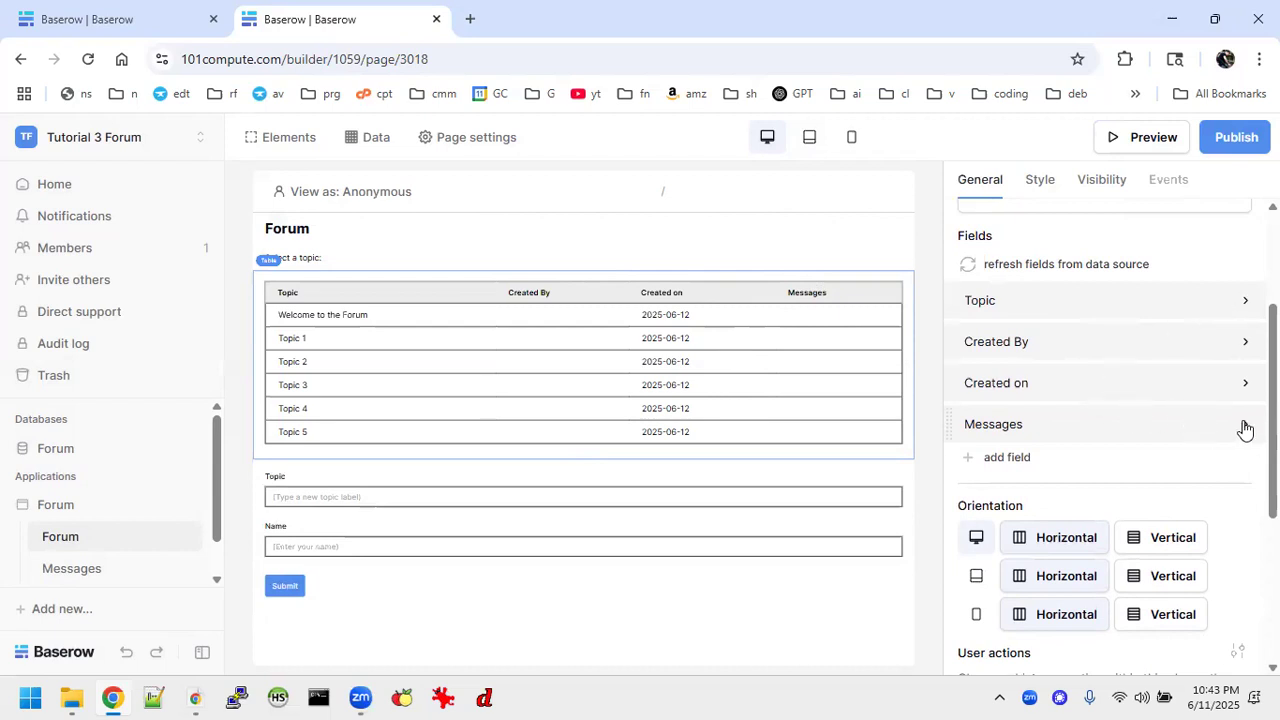
pyautogui.click(1140, 427)
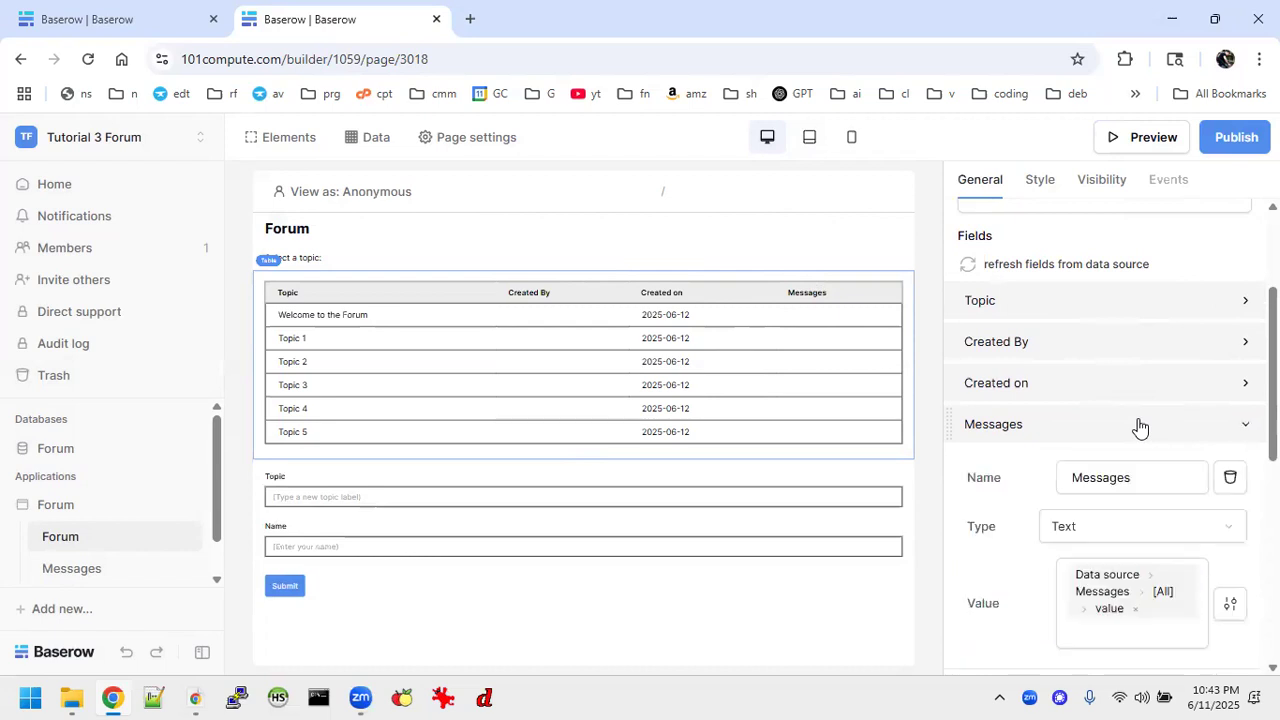
pyautogui.click(1233, 478)
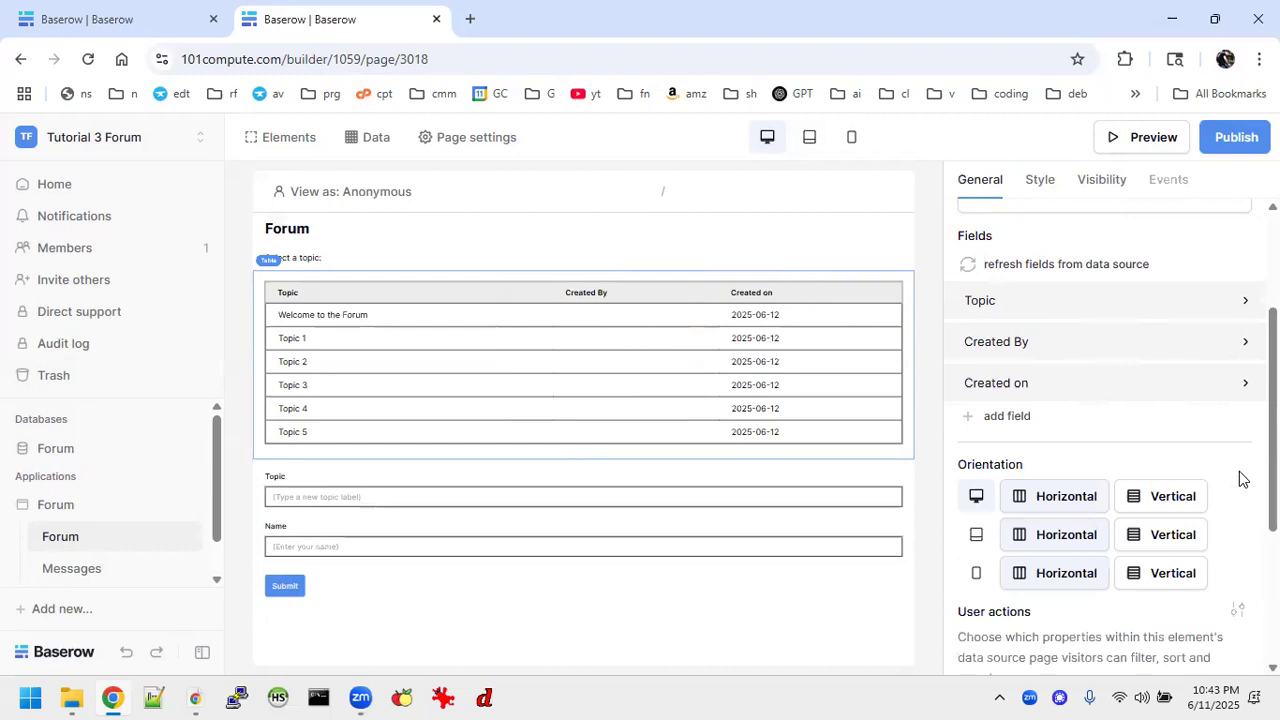
# Review the name, type and value settings of the table element's Topic, Created By and Created on fields.
pyautogui.scroll(2, 1166, 409)
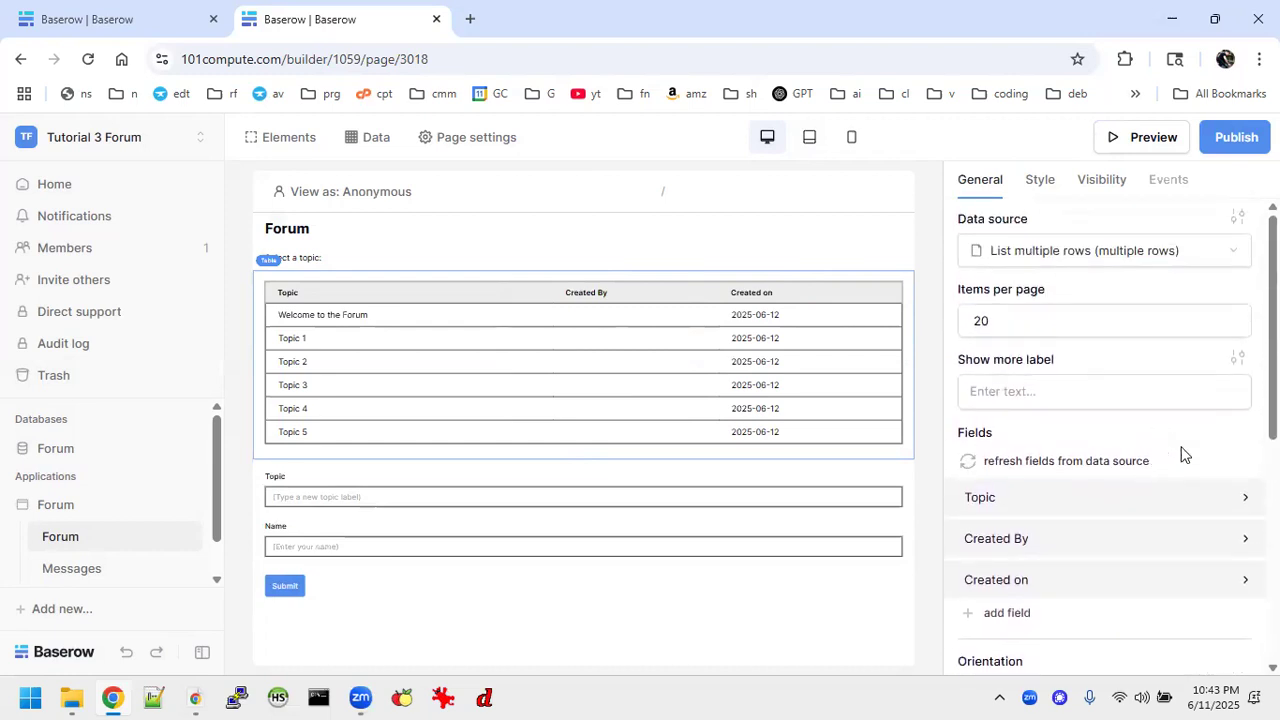
pyautogui.click(1180, 505)
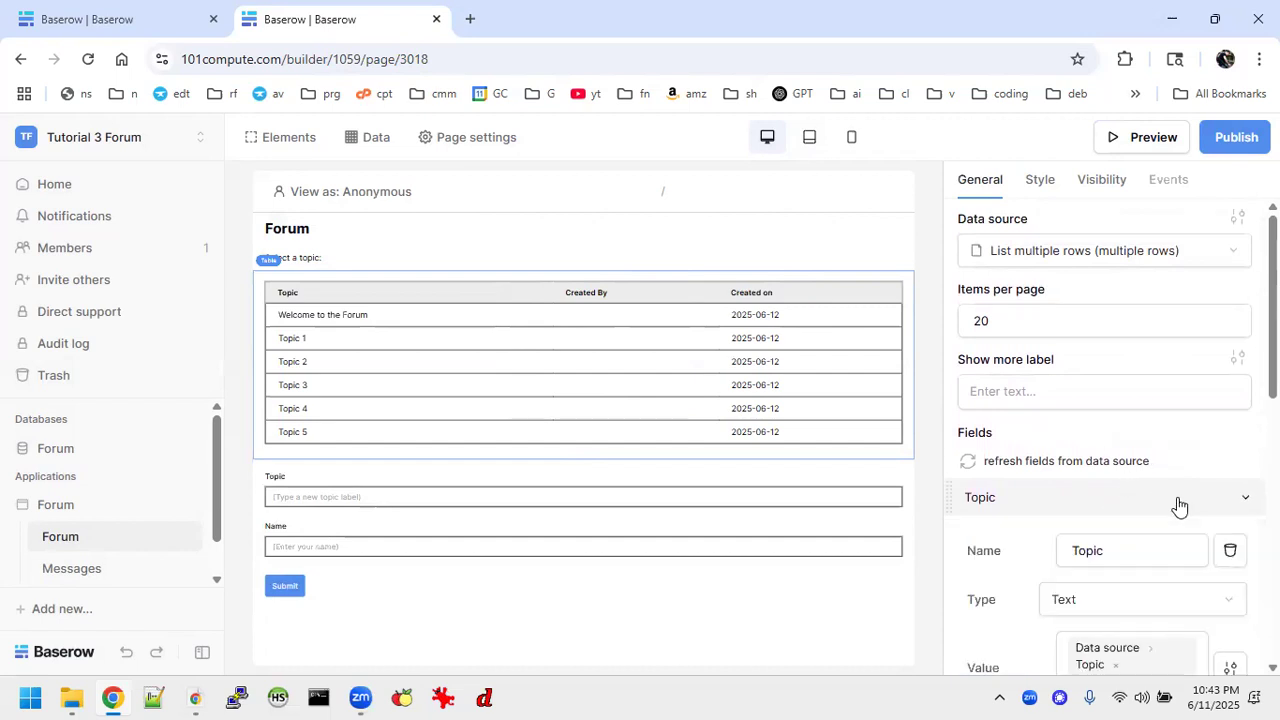
pyautogui.scroll(-3, 1125, 531)
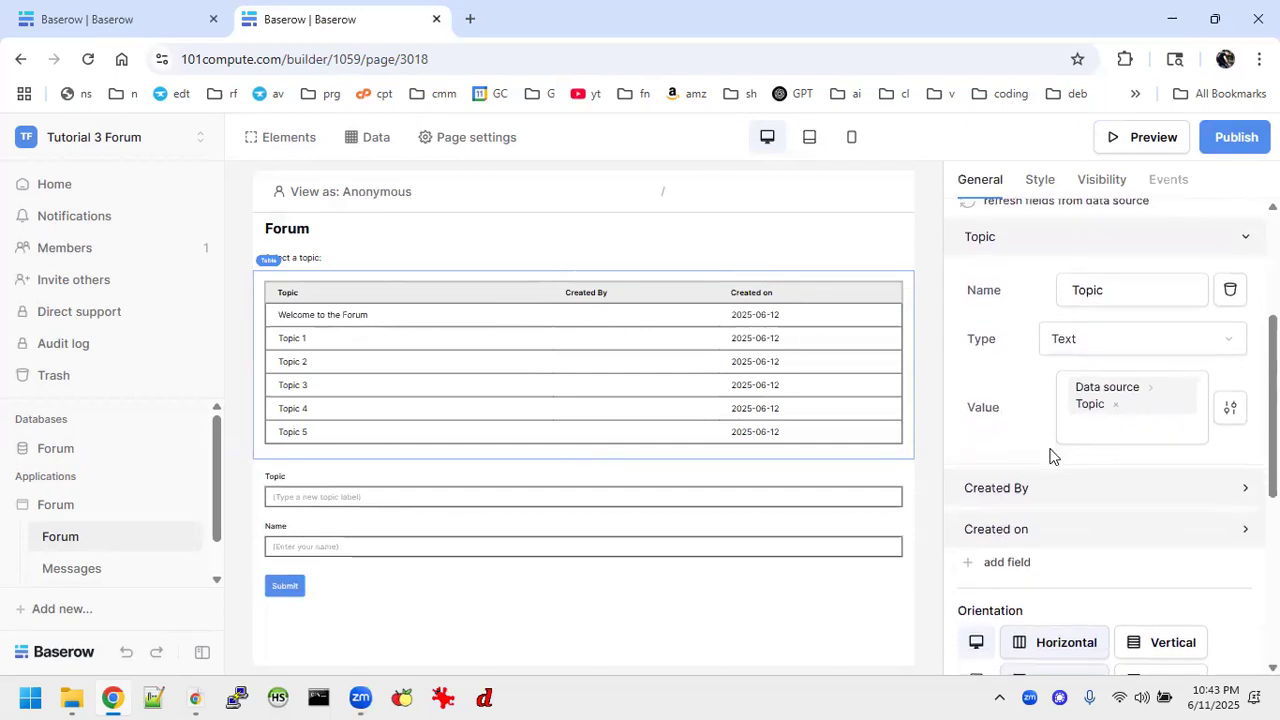
pyautogui.scroll(-2, 1050, 452)
pyautogui.click(1105, 292)
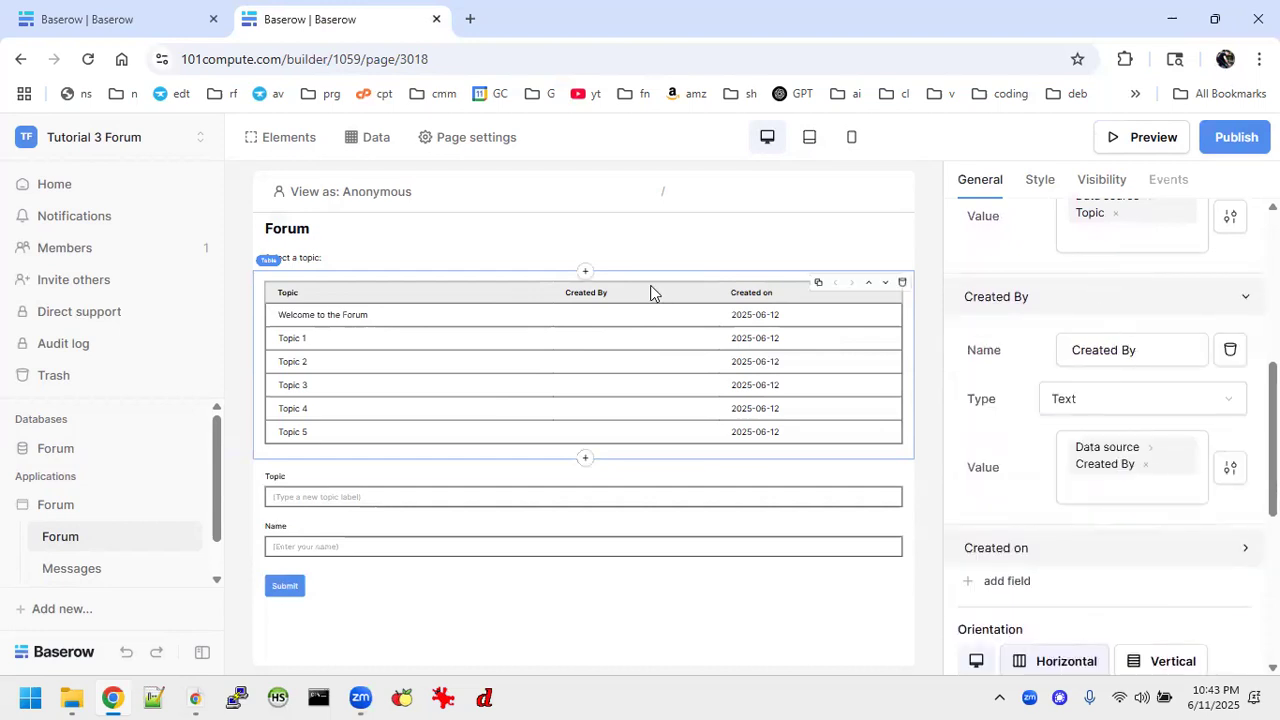
pyautogui.click(1081, 549)
pyautogui.scroll(-3, 1080, 560)
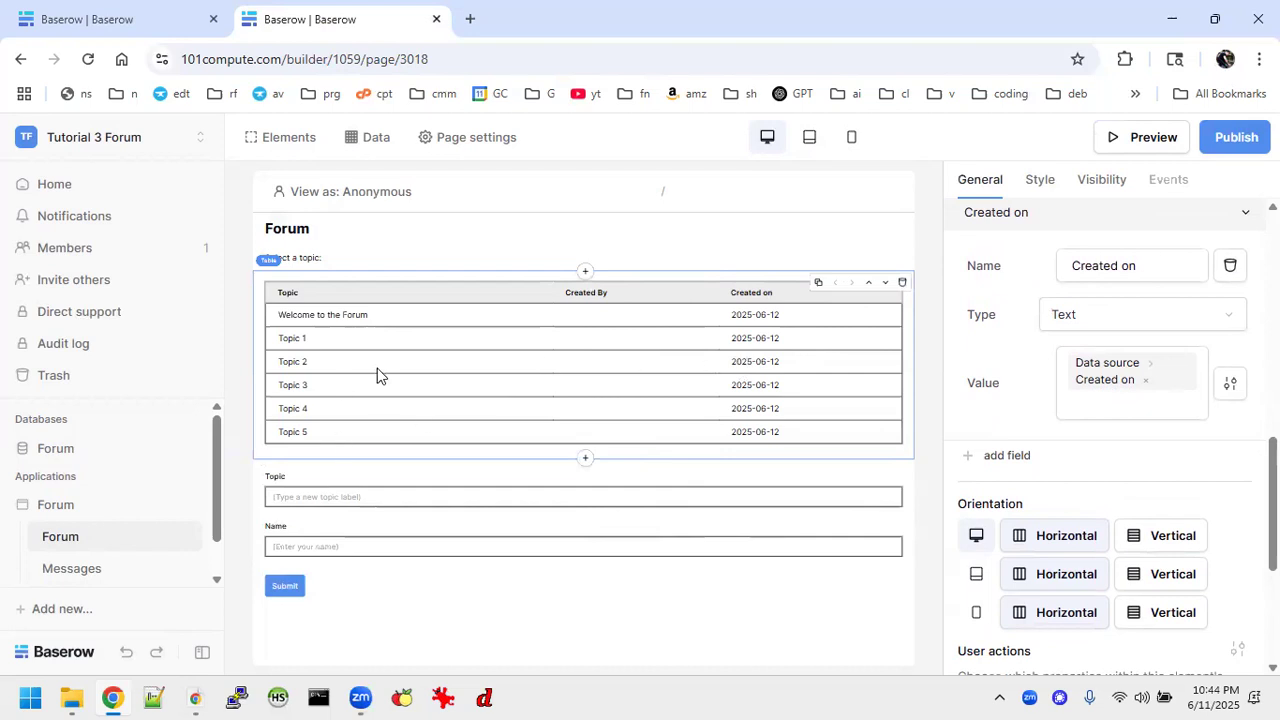
# Copy all Created By values from the Topics table in the Forum Tutorials workspace into the Created By column of Tutorial 3 Forum's Topics table.
pyautogui.click(60, 448)
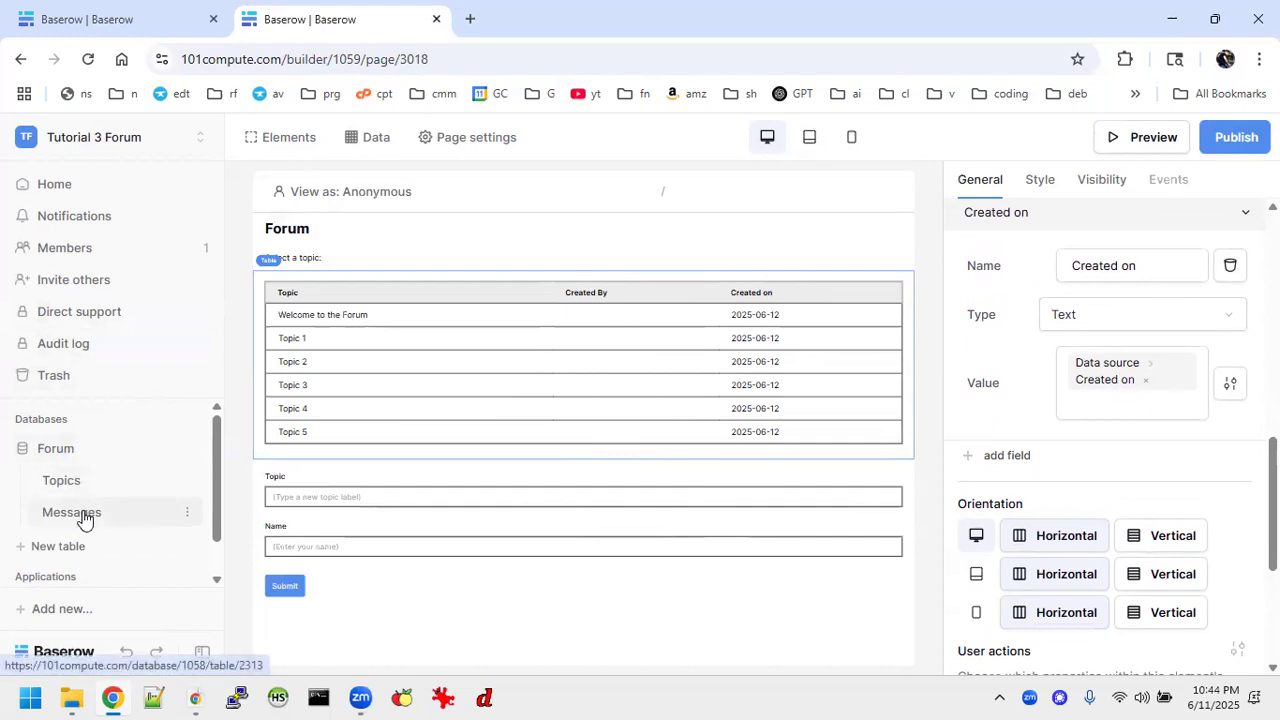
pyautogui.click(84, 516)
pyautogui.click(72, 481)
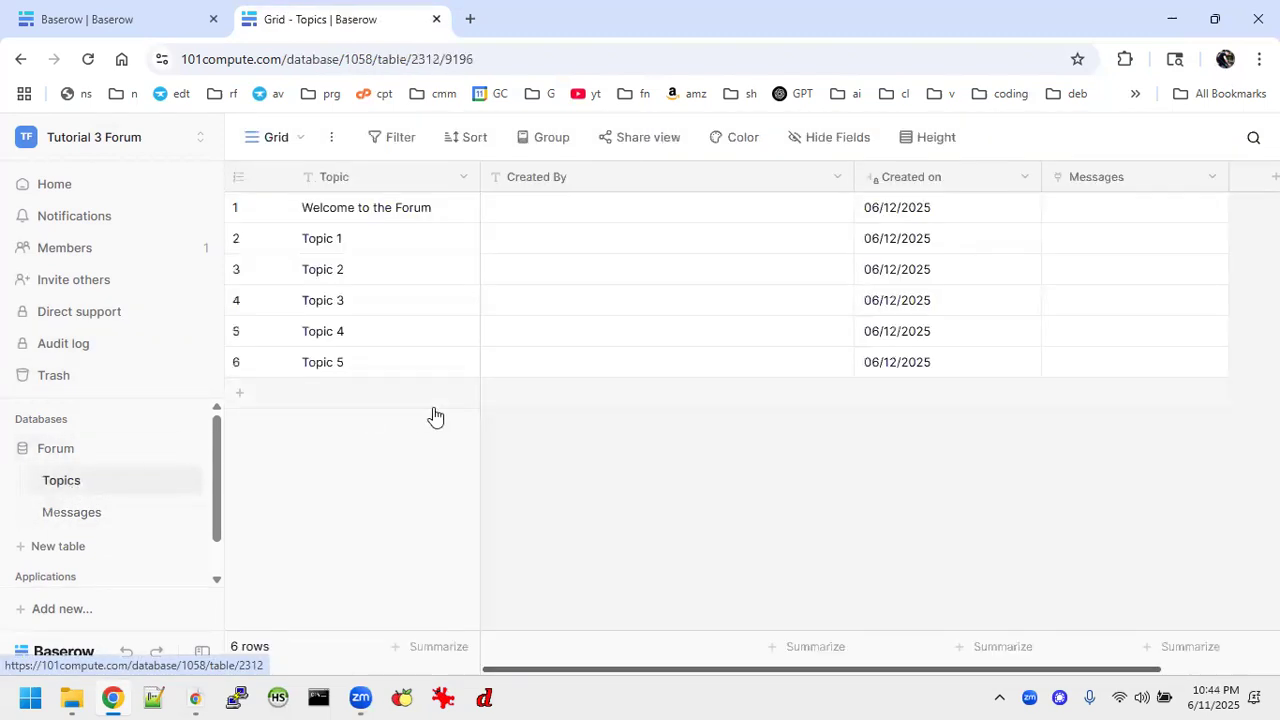
pyautogui.click(97, 17)
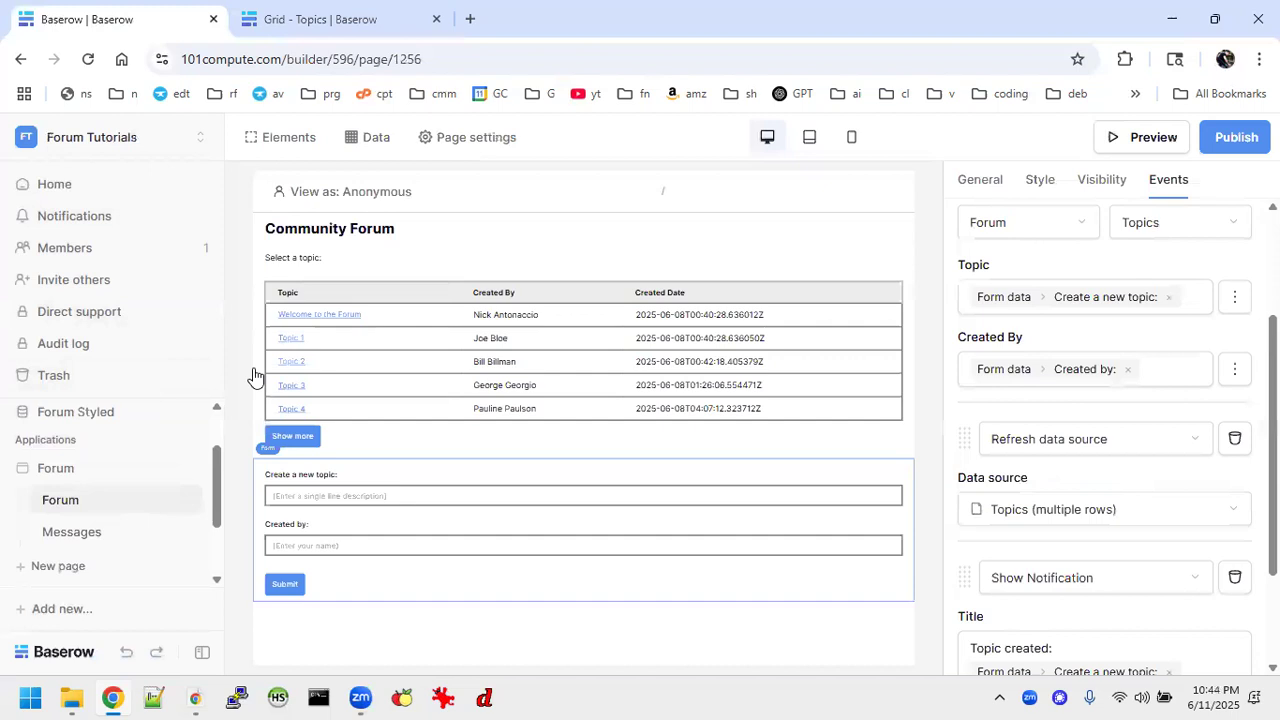
pyautogui.scroll(-2, 127, 485)
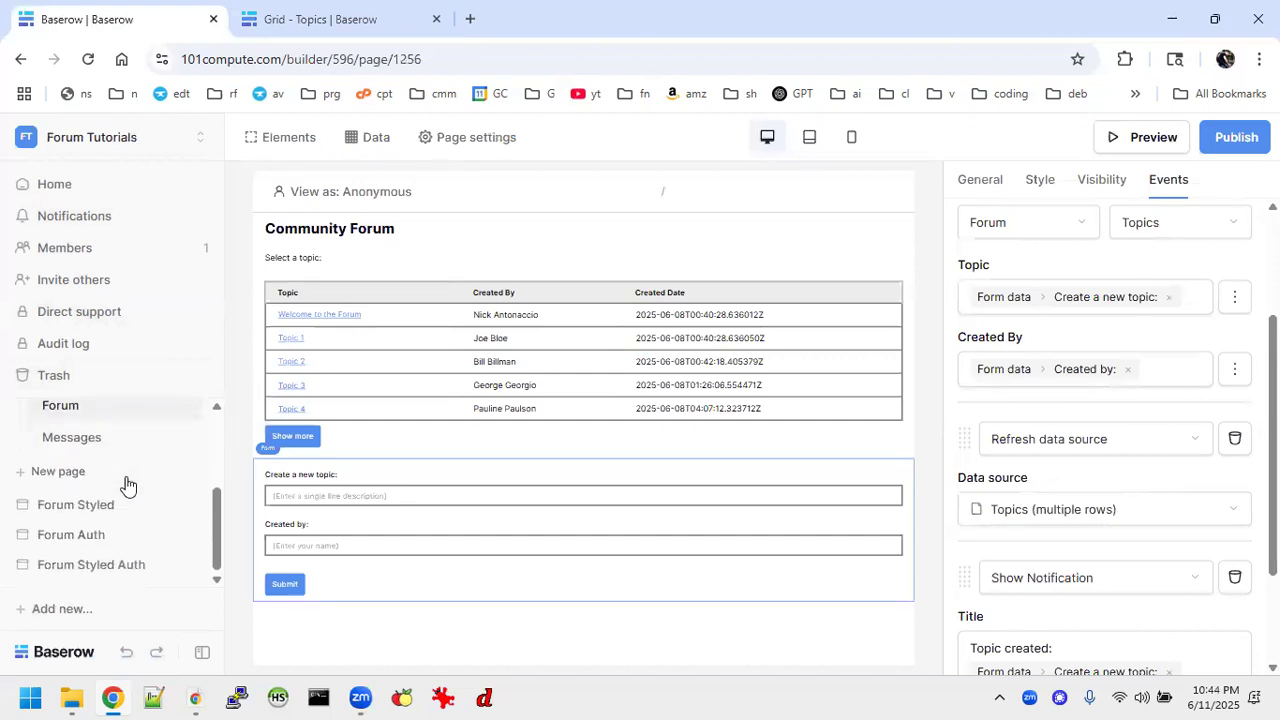
pyautogui.scroll(2, 126, 486)
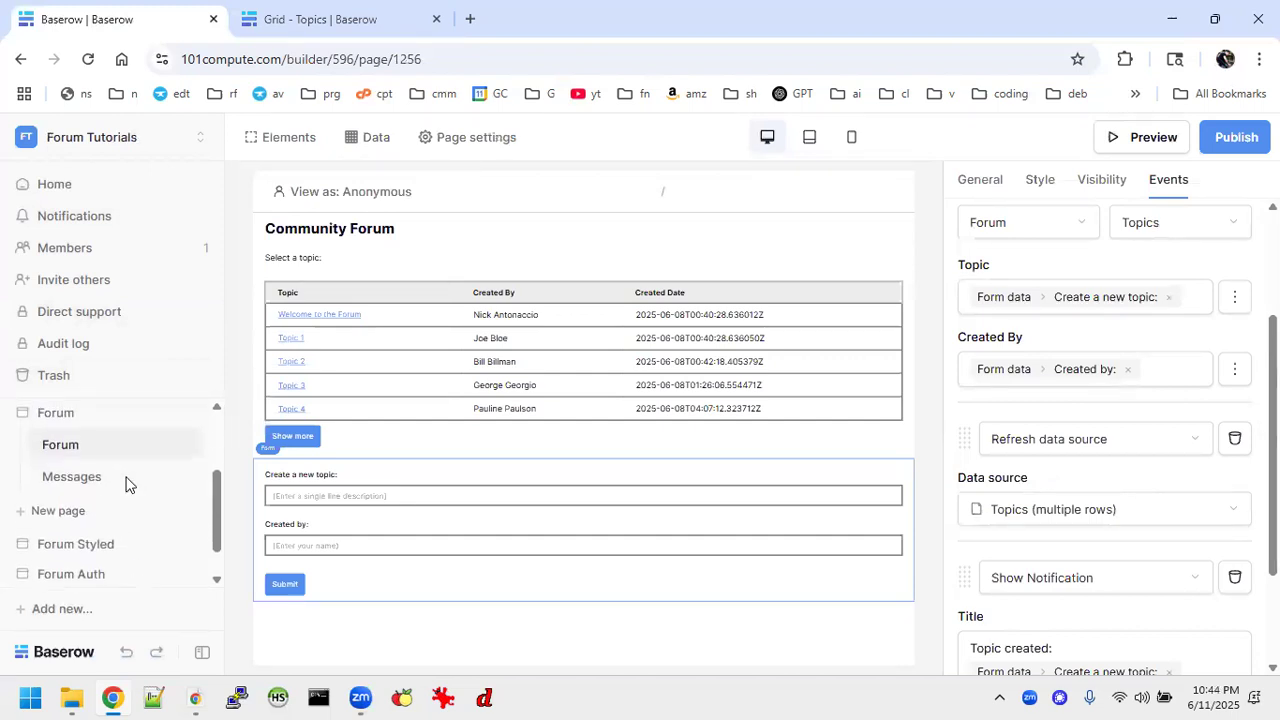
pyautogui.scroll(4, 95, 437)
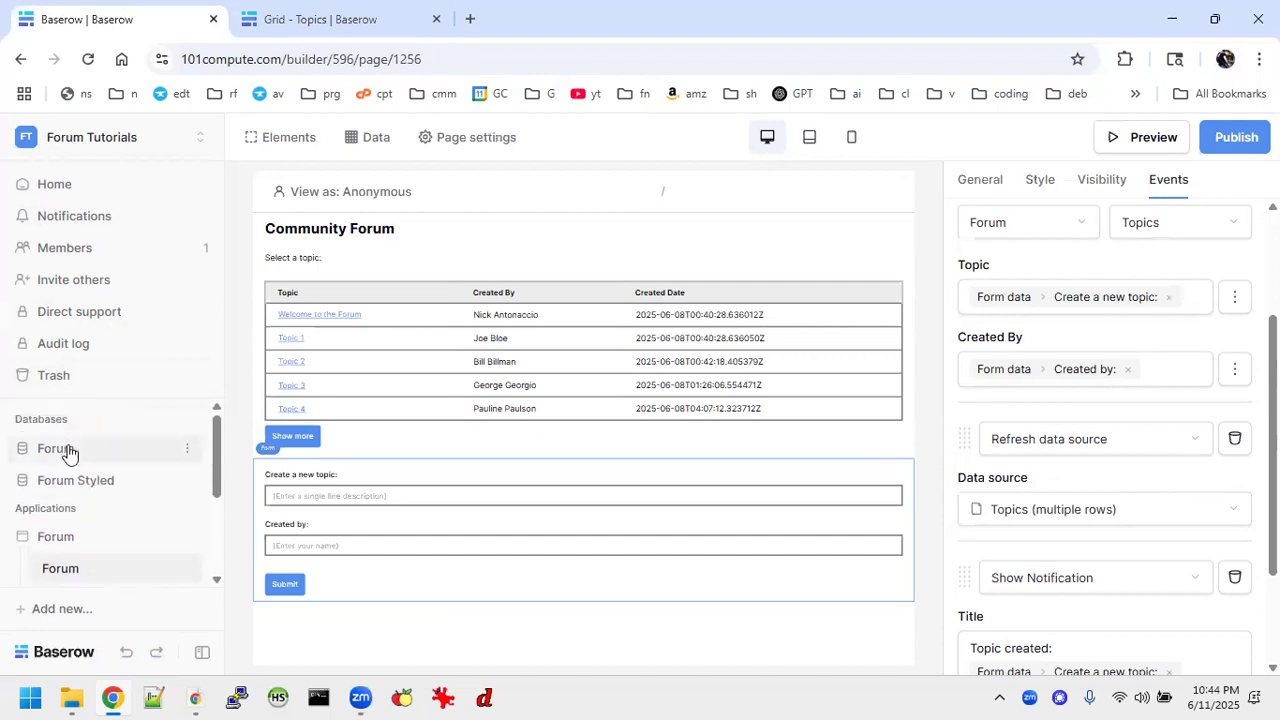
pyautogui.click(62, 480)
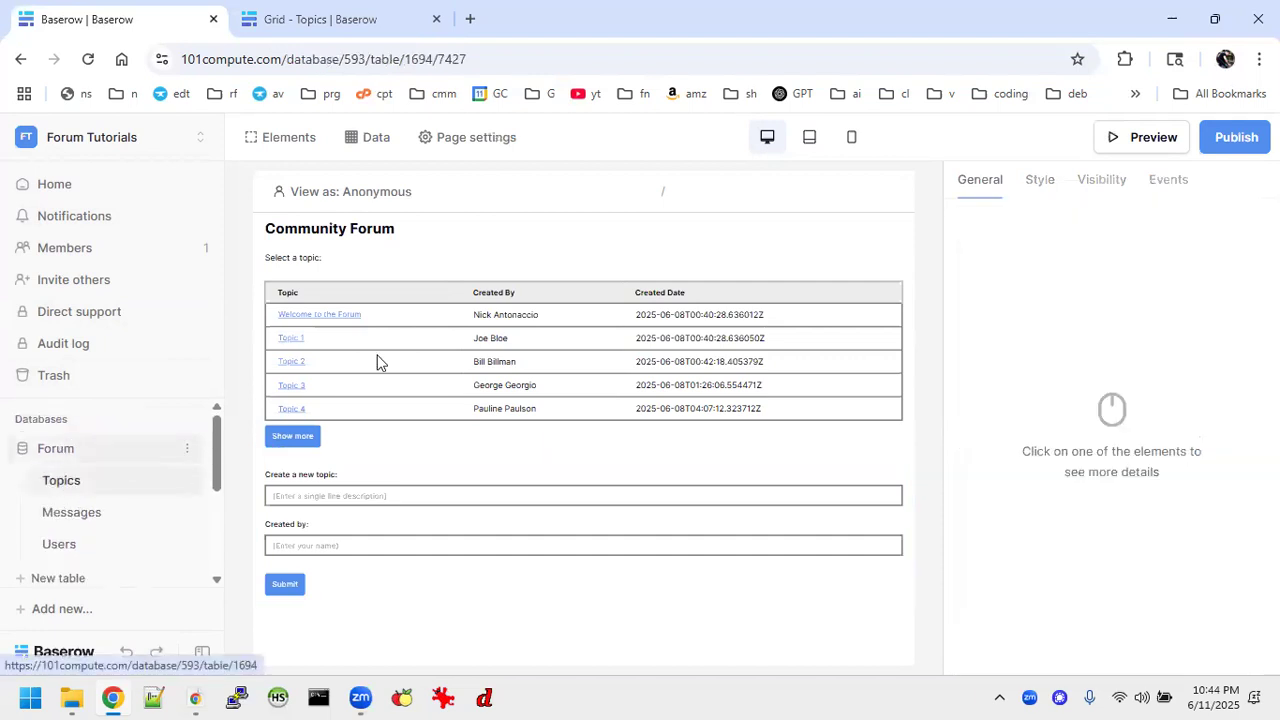
pyautogui.moveTo(611, 238); pyautogui.dragTo(741, 372)
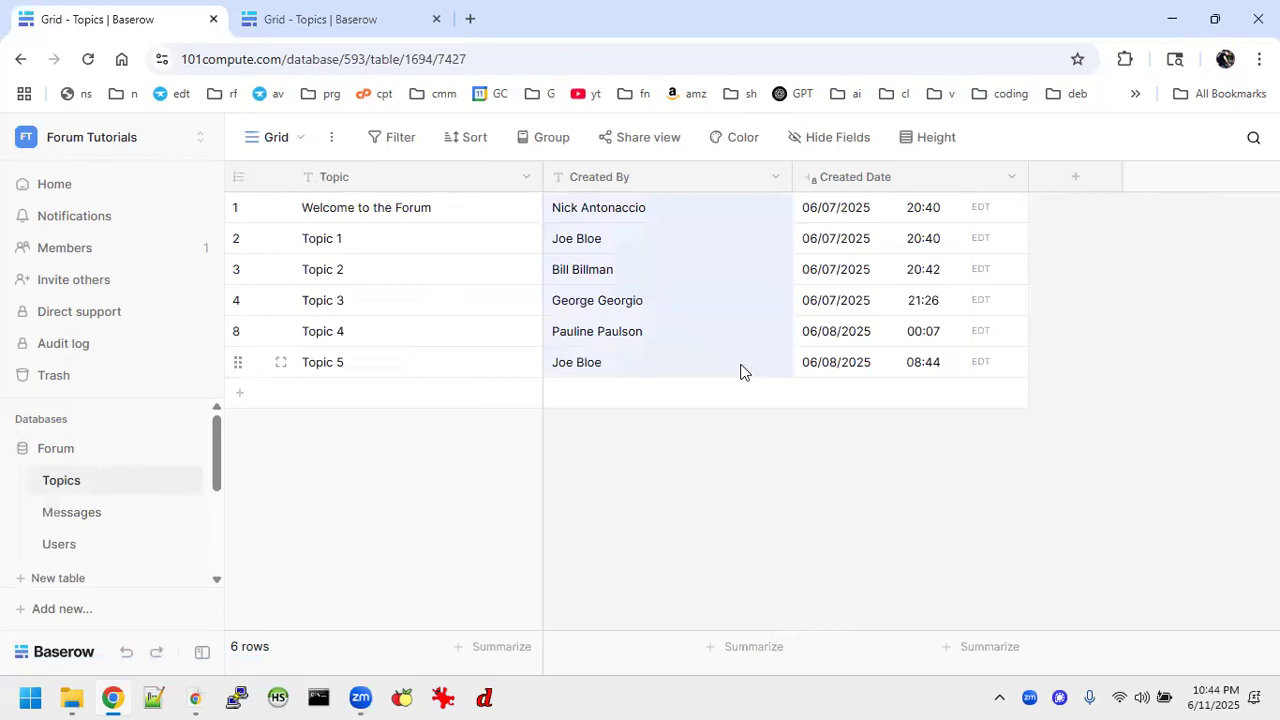
pyautogui.click(353, 27)
pyautogui.click(610, 207)
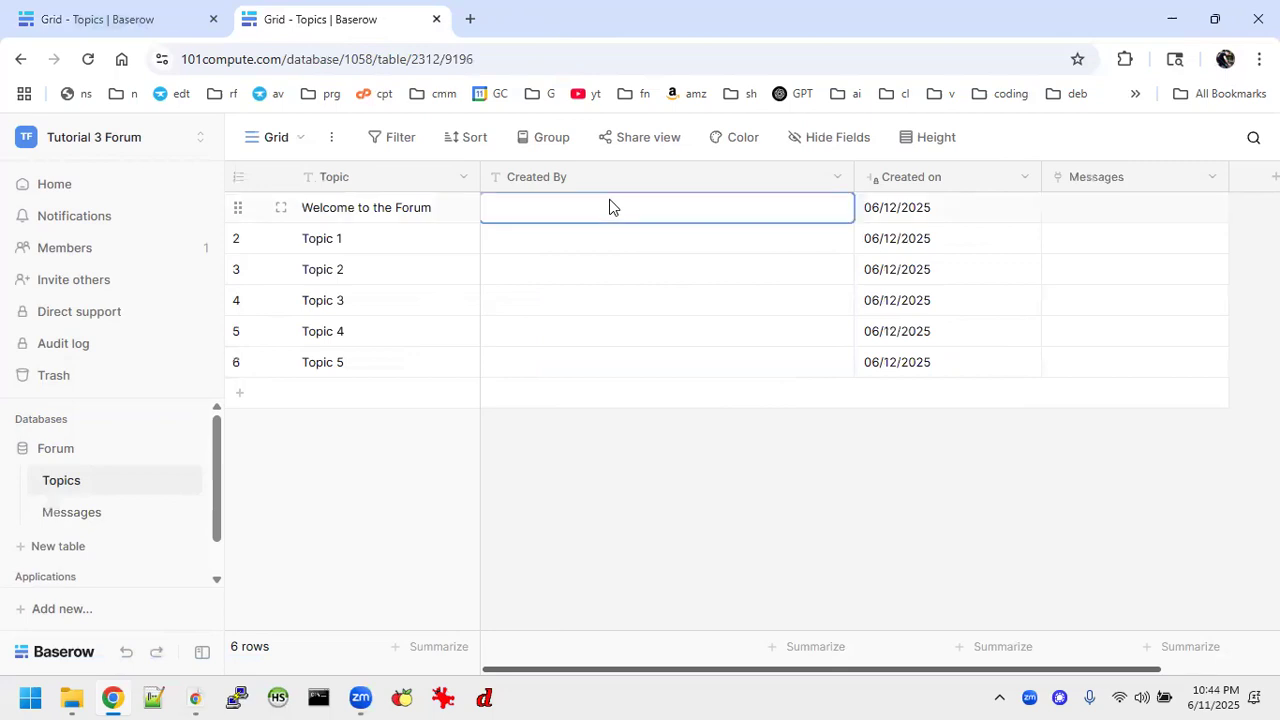
pyautogui.write('Nick Antonaccio Joe Bloe Bill Billman George Georgio Pauline Paulson Joe Bloe')
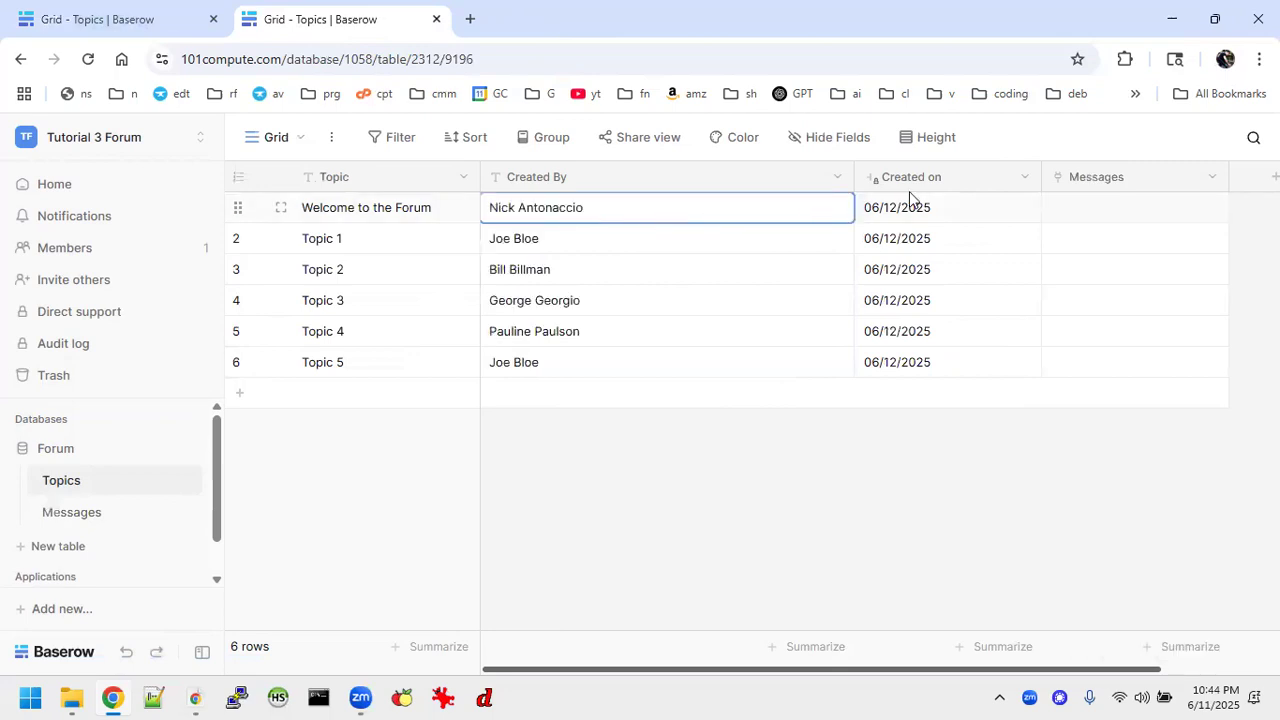
# Edit the Topics table's Created on field to include the time in 12 hour format and save it.
pyautogui.click(1012, 182)
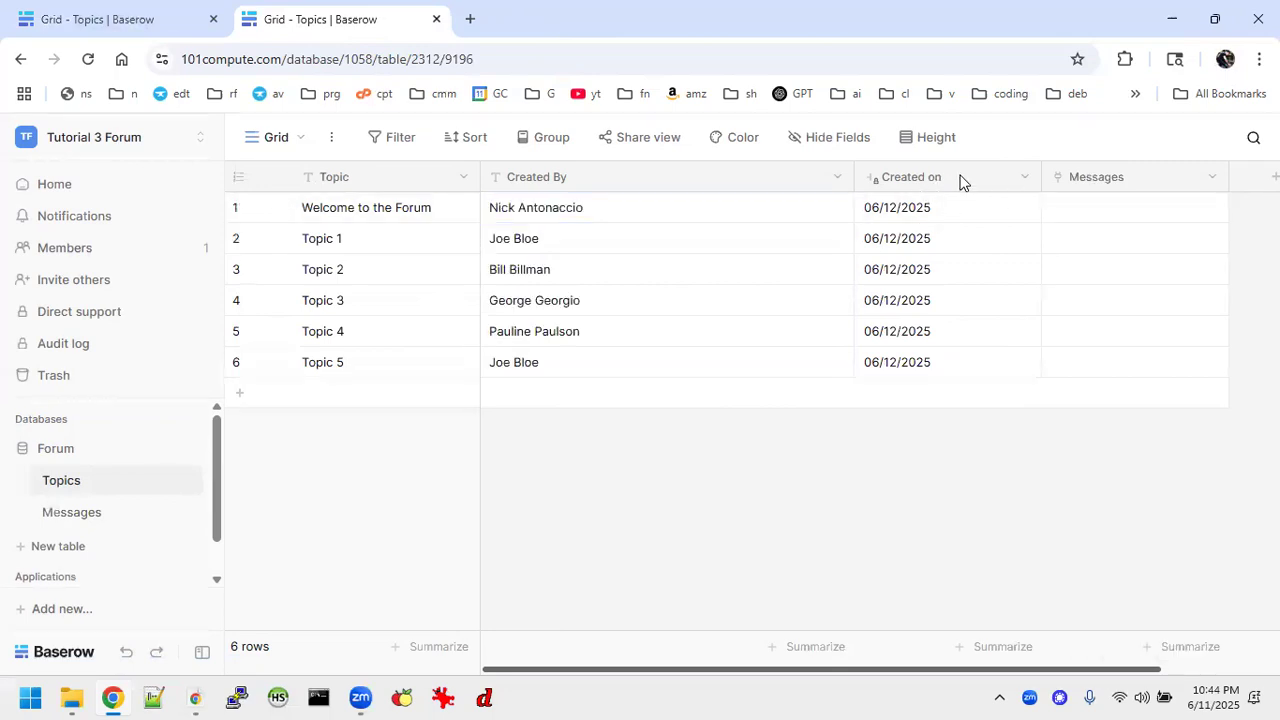
pyautogui.click(1024, 178)
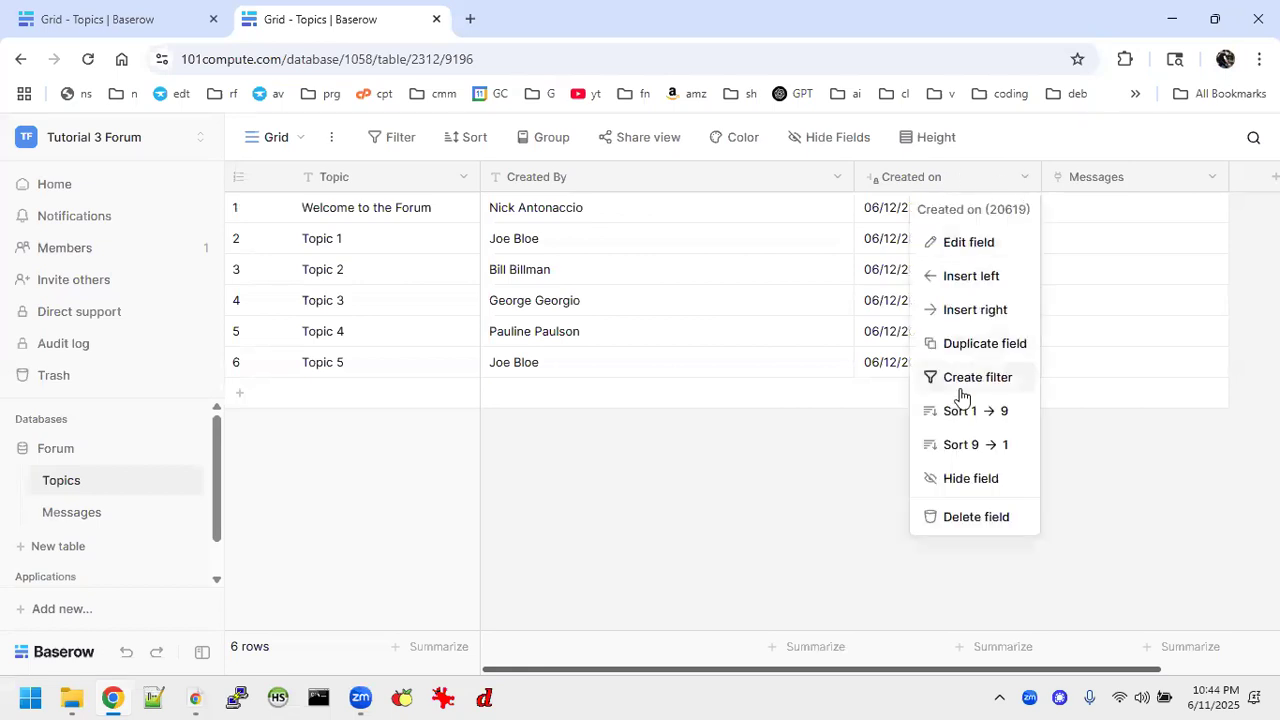
pyautogui.click(967, 244)
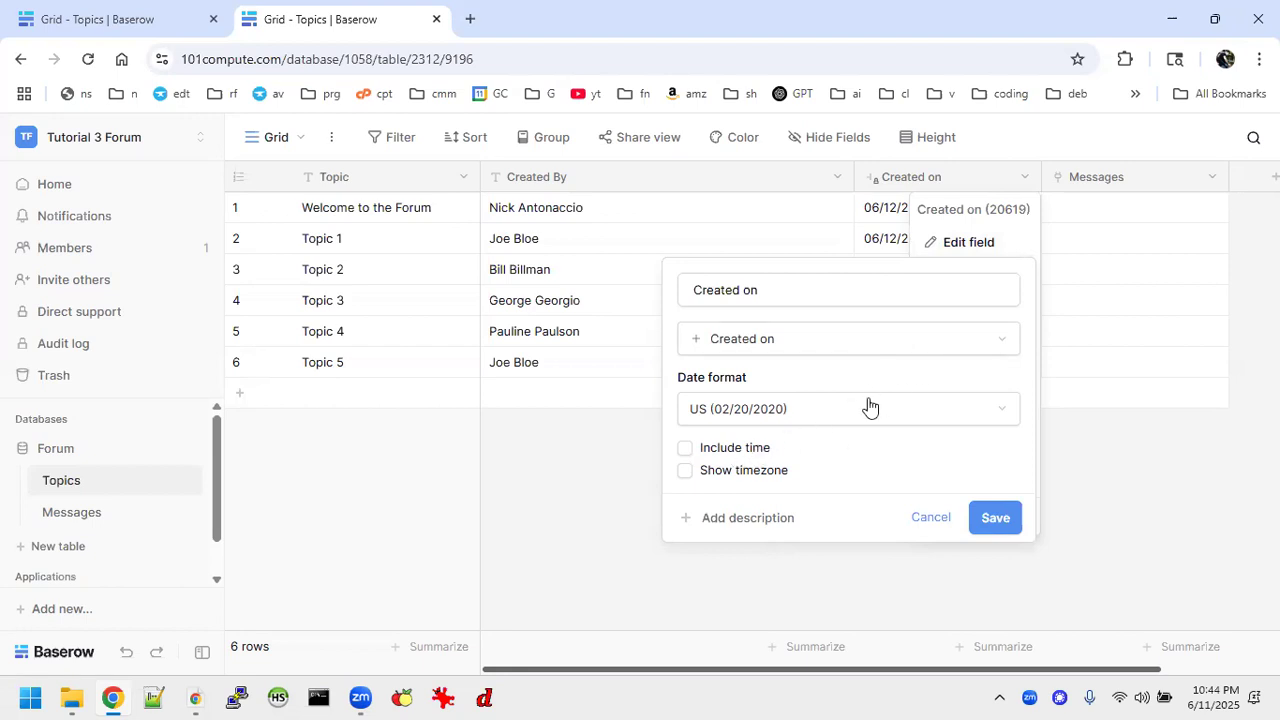
pyautogui.click(684, 449)
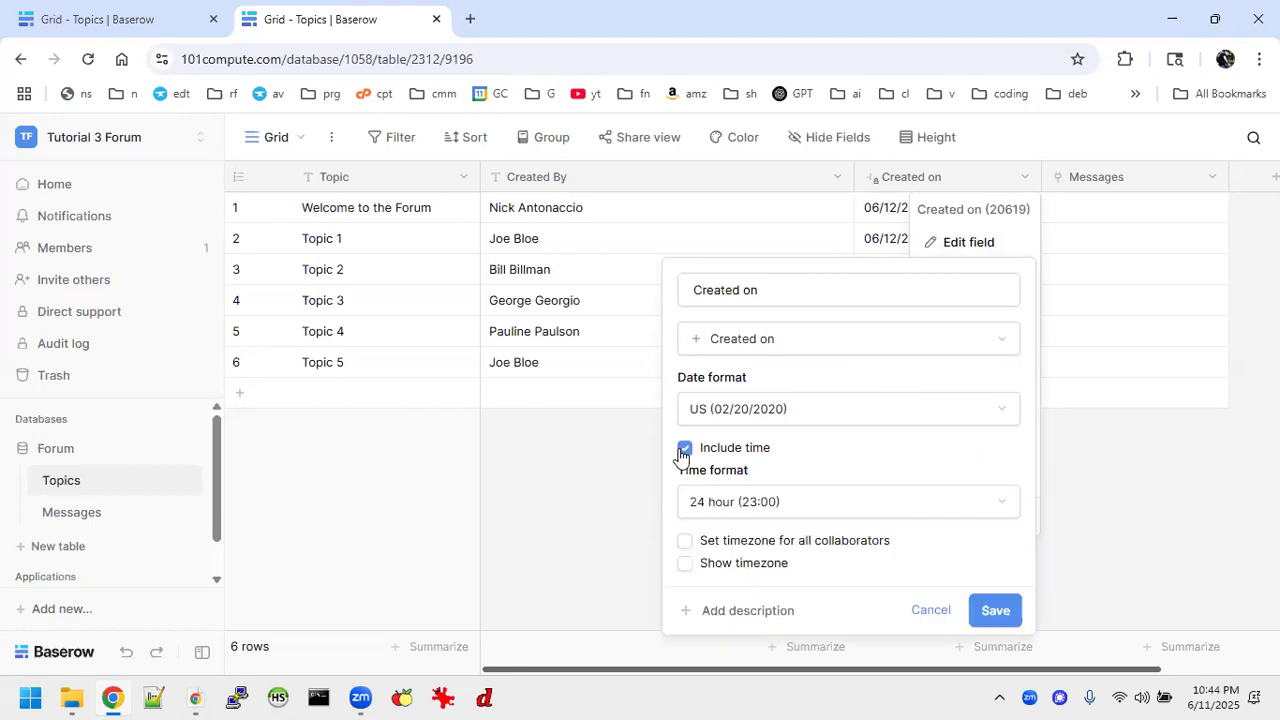
pyautogui.click(710, 505)
pyautogui.click(714, 568)
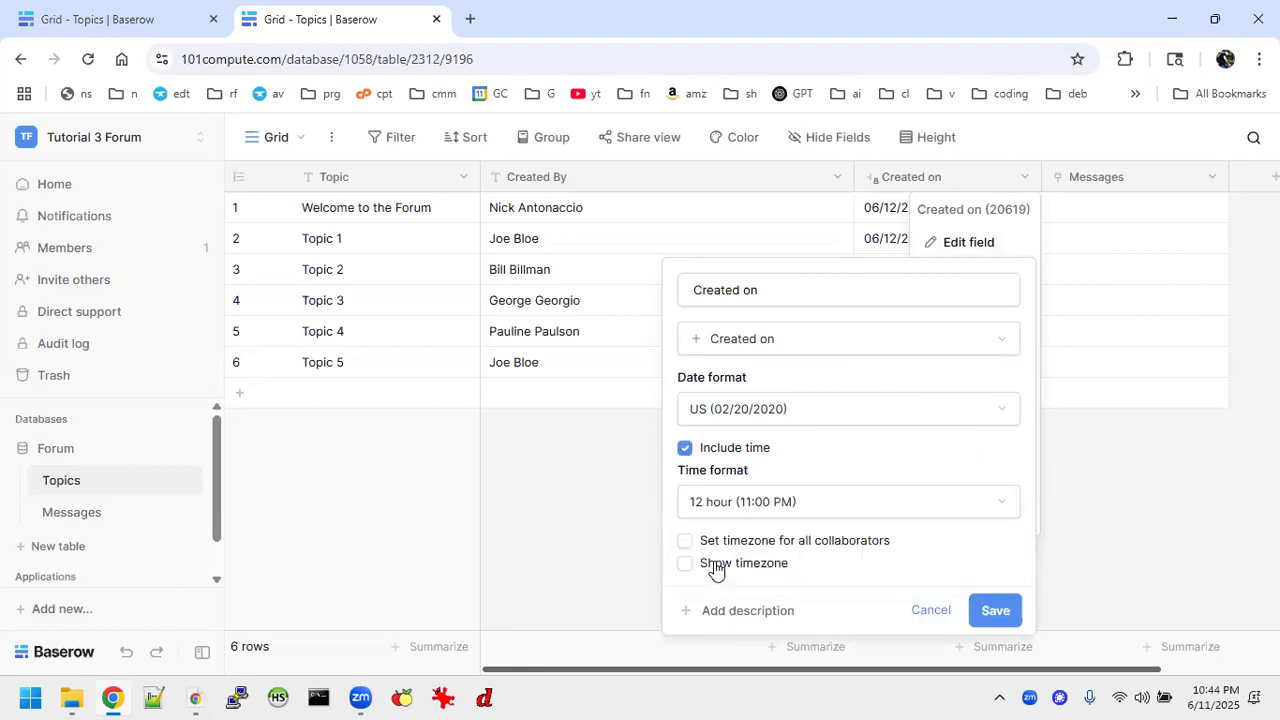
pyautogui.click(995, 606)
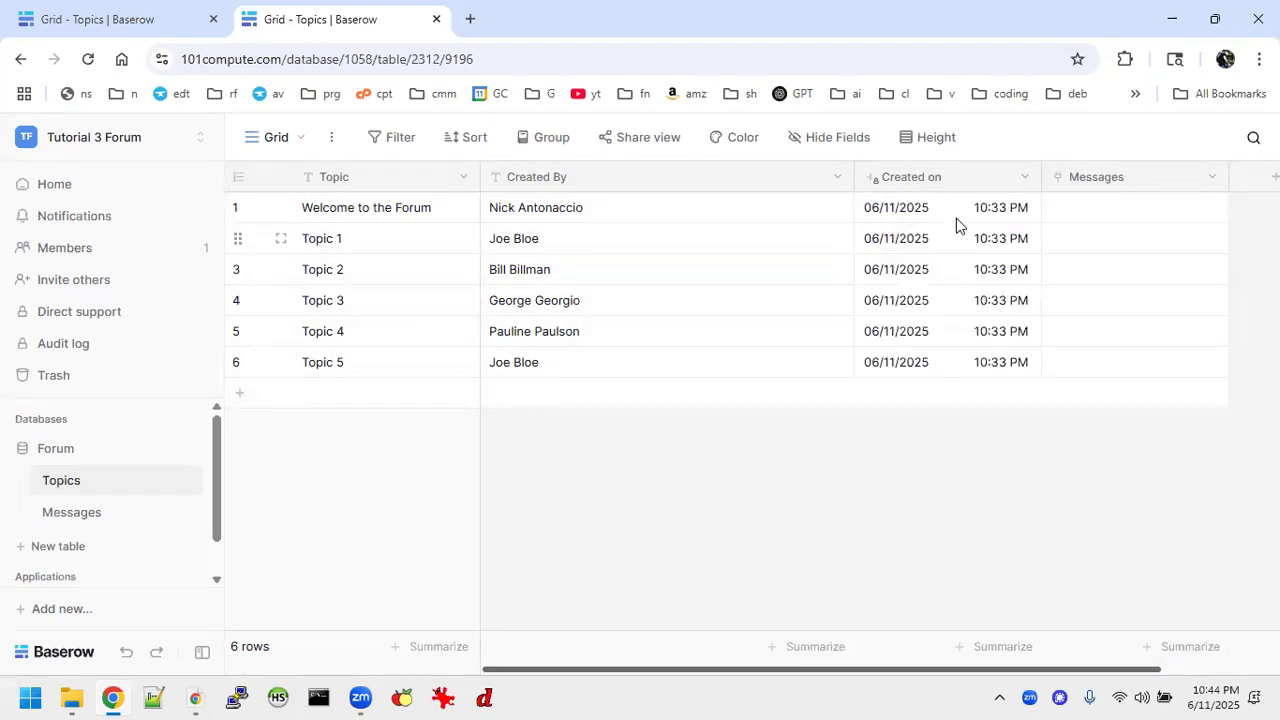
# Narrow the Created By and Created on columns of the Topics grid and widen the Messages column.
pyautogui.moveTo(1038, 175)
pyautogui.mouseDown()
pyautogui.moveTo(983, 175)
pyautogui.moveTo(1016, 176)
pyautogui.mouseUp()
pyautogui.moveTo(853, 182); pyautogui.dragTo(690, 195)
pyautogui.moveTo(1046, 174); pyautogui.dragTo(1192, 196)
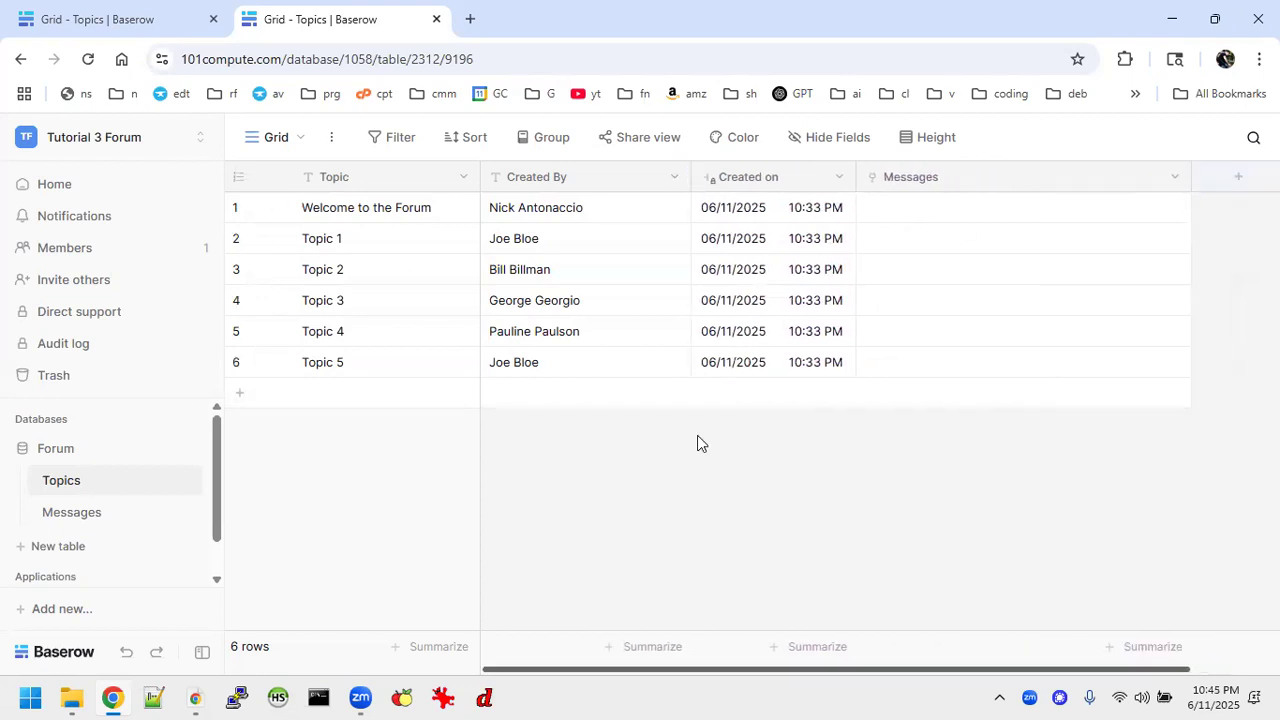
# Copy all Message values from the Messages table in the Forum Tutorials workspace into the Message column of Tutorial 3 Forum's Messages table.
pyautogui.click(89, 513)
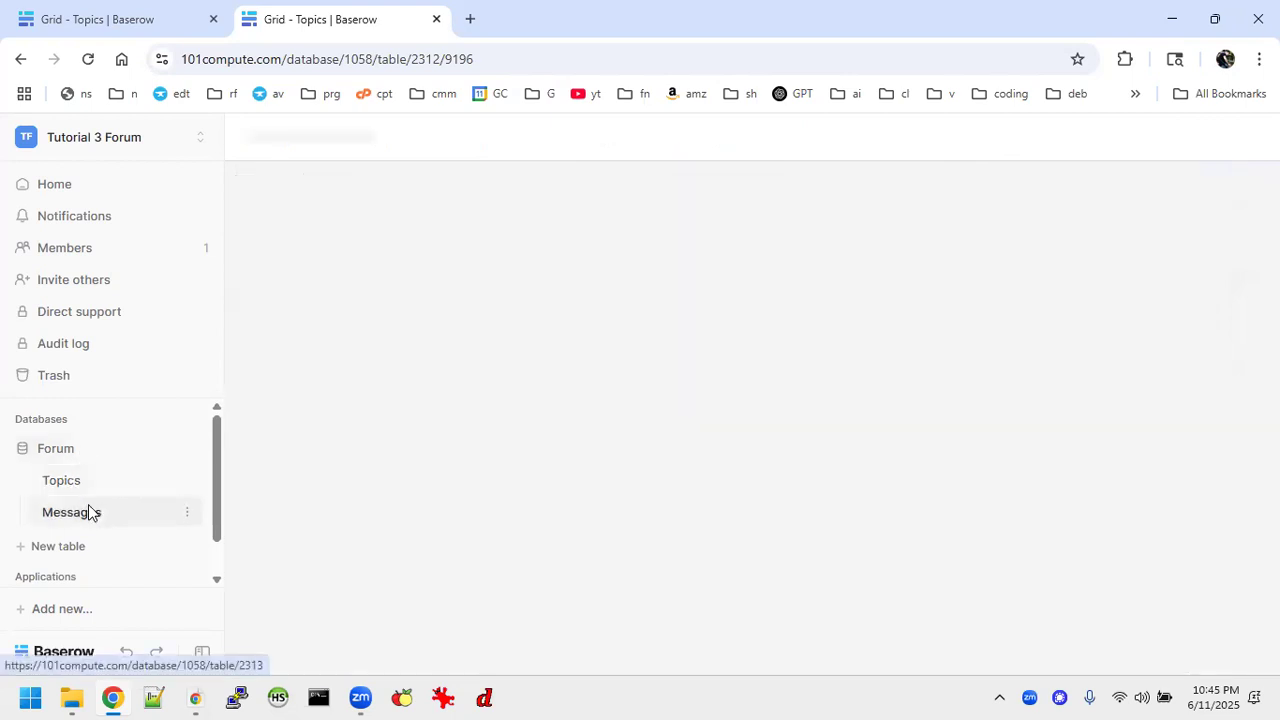
pyautogui.click(140, 22)
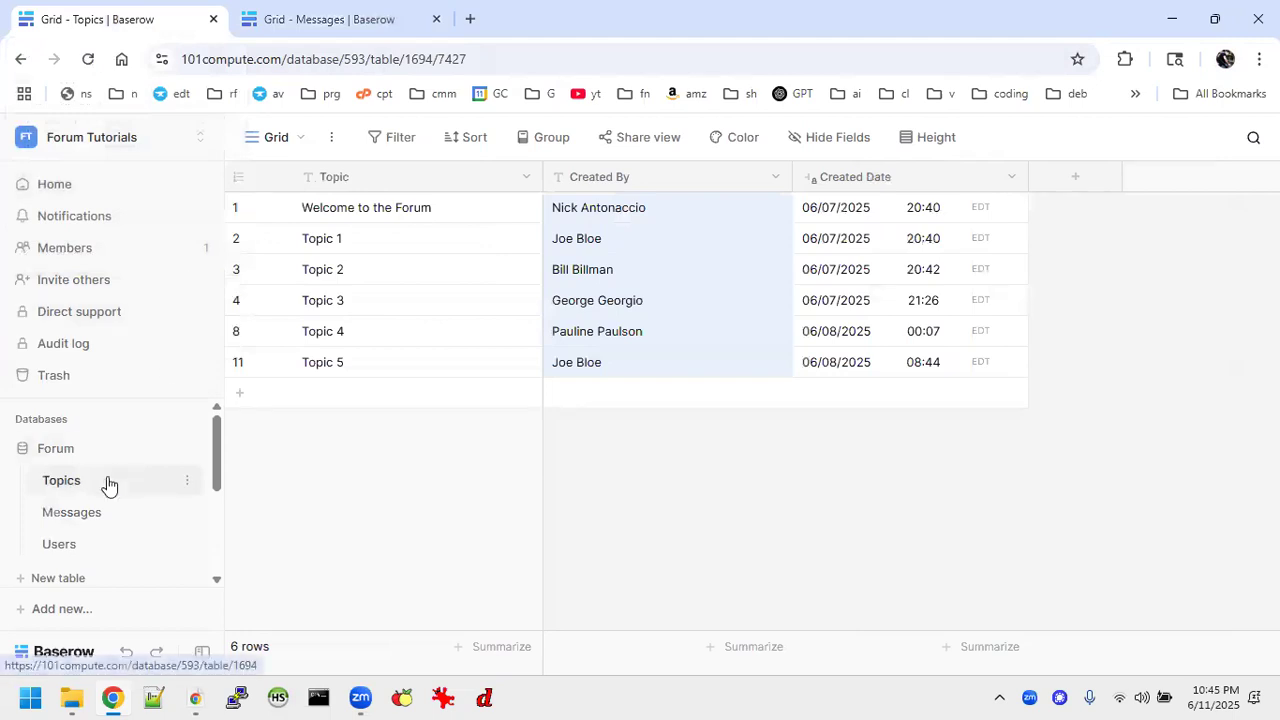
pyautogui.click(93, 513)
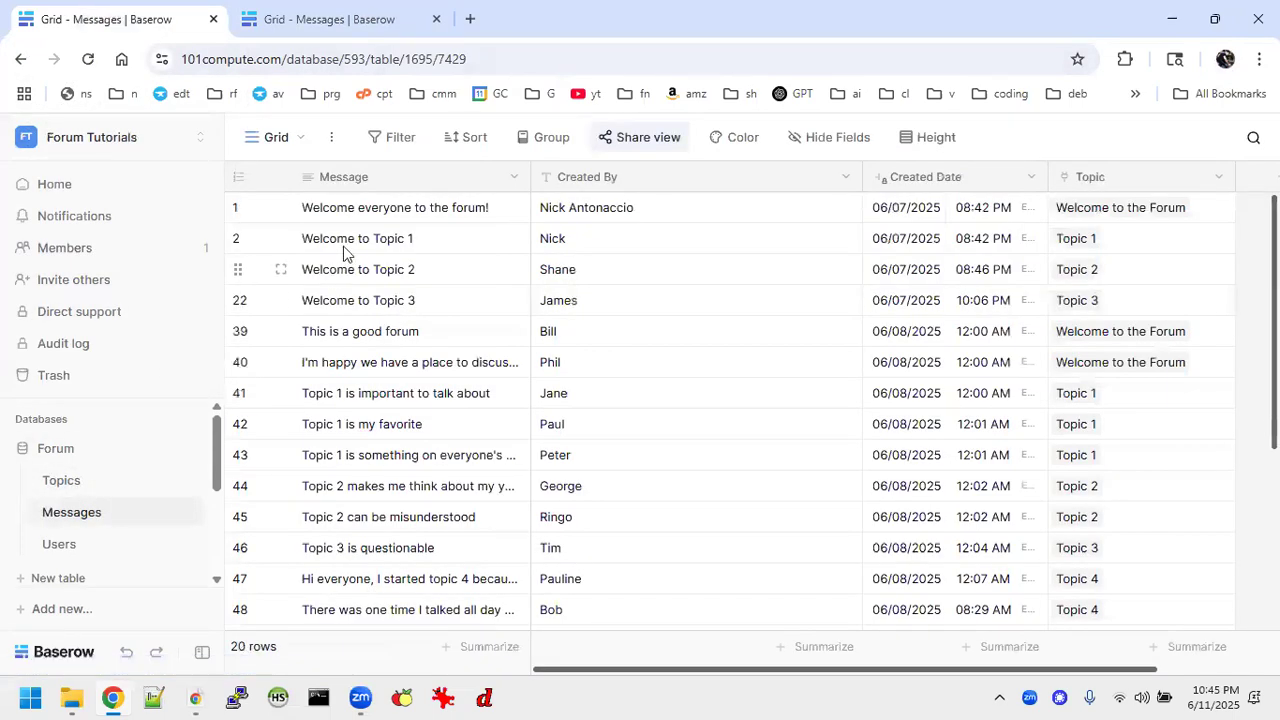
pyautogui.moveTo(308, 210); pyautogui.dragTo(512, 487)
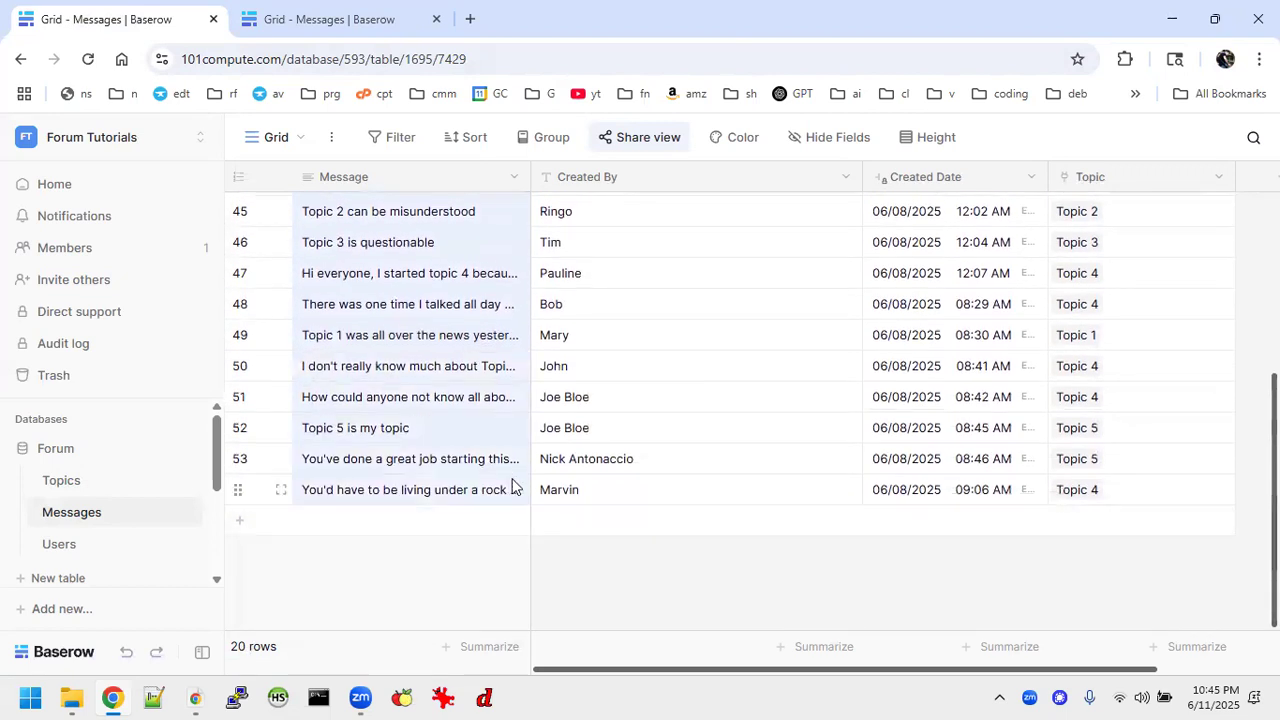
pyautogui.click(360, 20)
pyautogui.click(393, 214)
pyautogui.hotkey('ctrl', 'v')
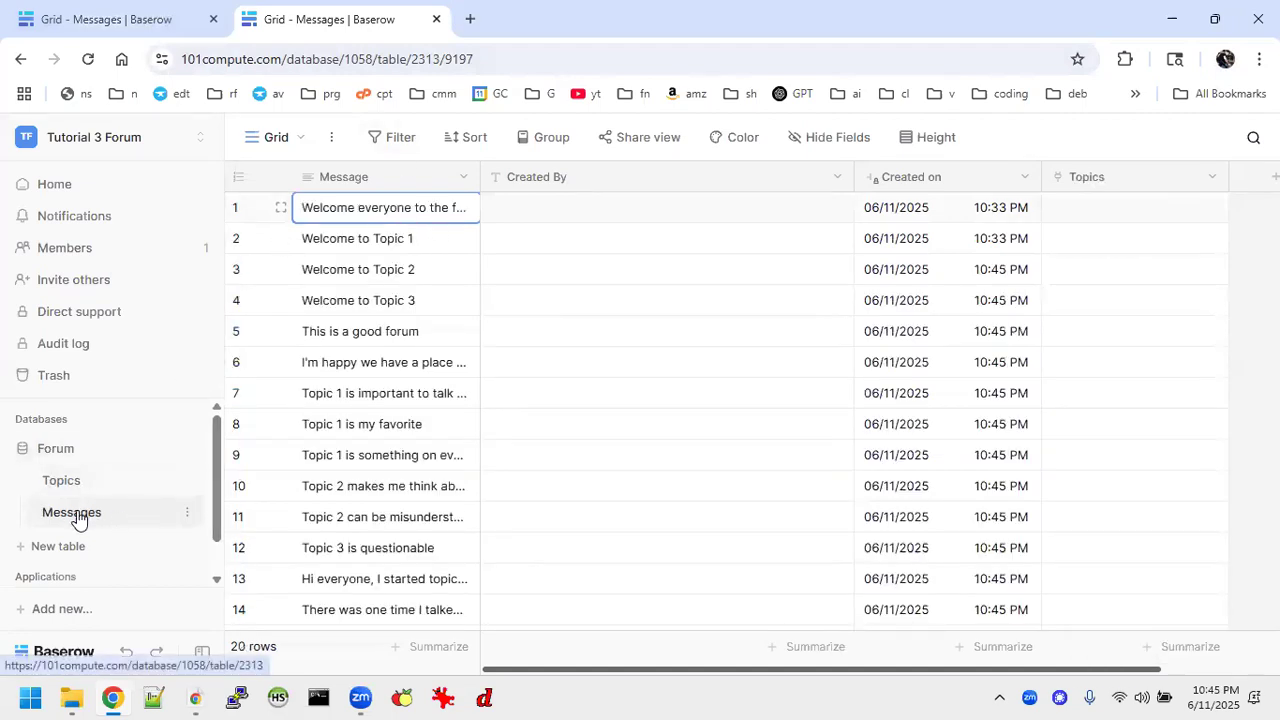
# Copy all Created By values from the Forum Tutorials Messages table into the Created By column of Tutorial 3 Forum's Messages table.
pyautogui.click(120, 18)
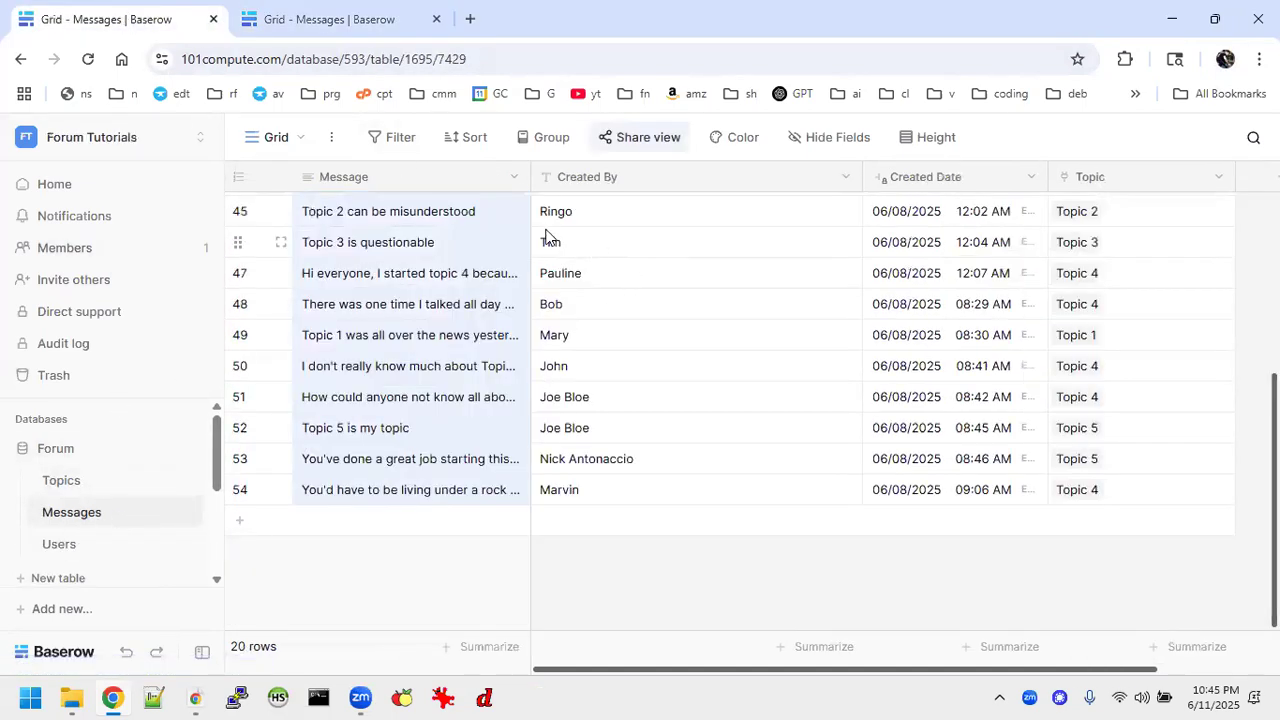
pyautogui.moveTo(540, 213); pyautogui.dragTo(623, 263)
pyautogui.scroll(3, 661, 402)
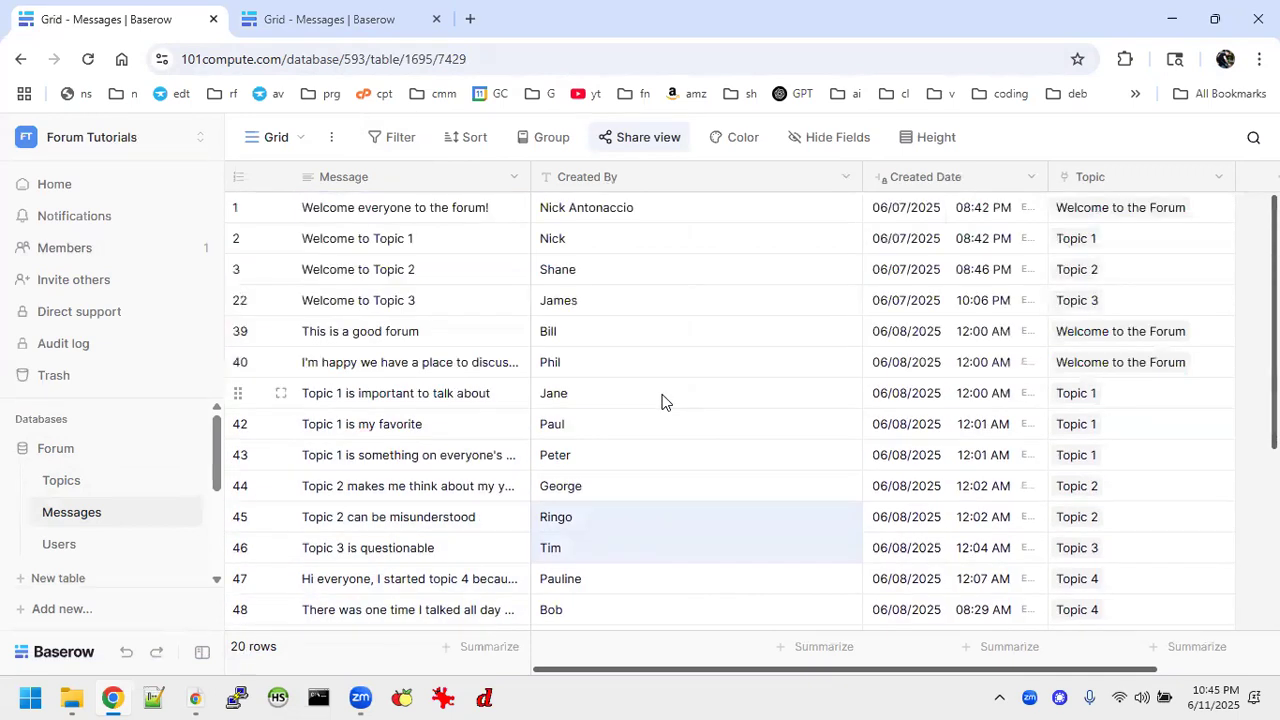
pyautogui.moveTo(543, 206); pyautogui.dragTo(697, 545)
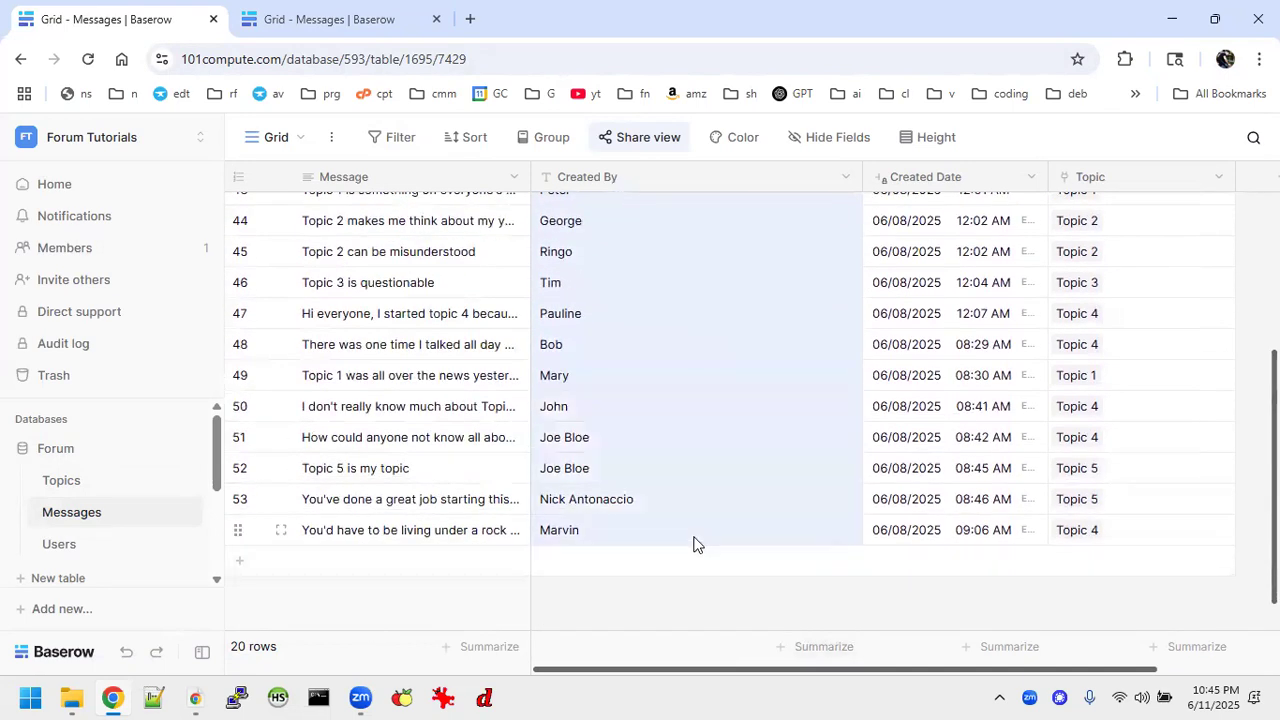
pyautogui.click(380, 17)
pyautogui.click(587, 217)
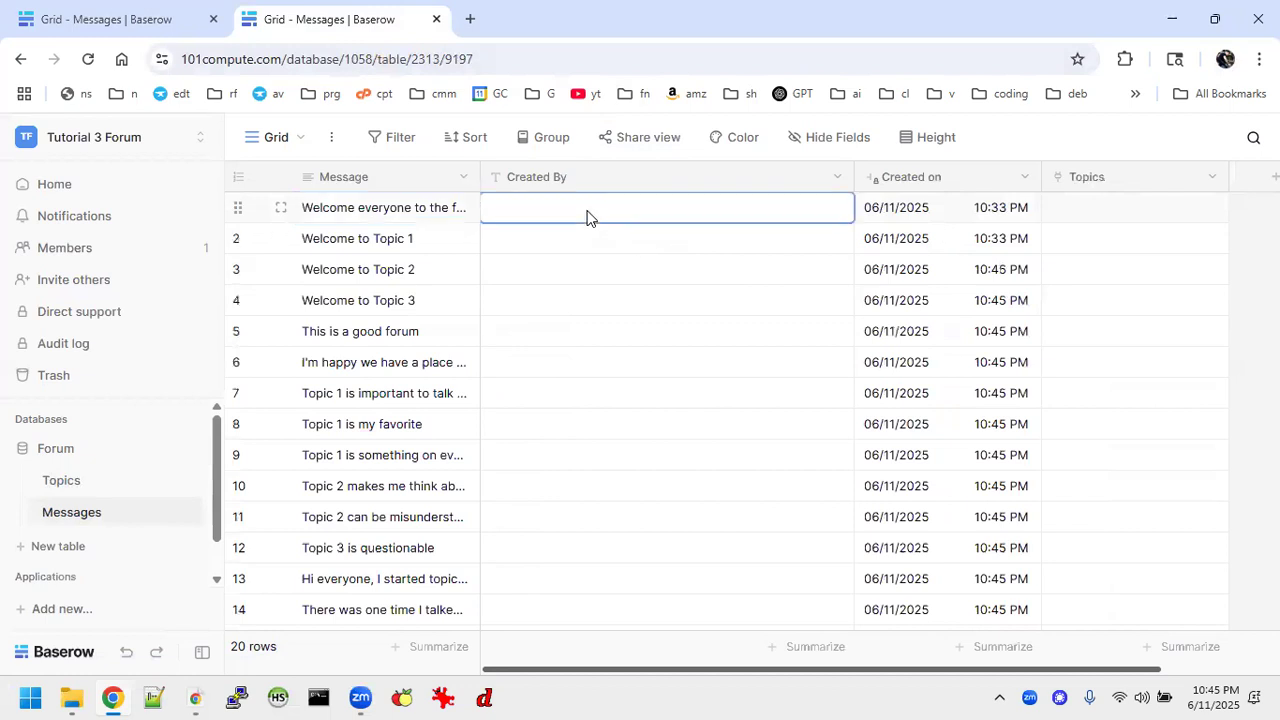
pyautogui.hotkey('ctrl', 'v')
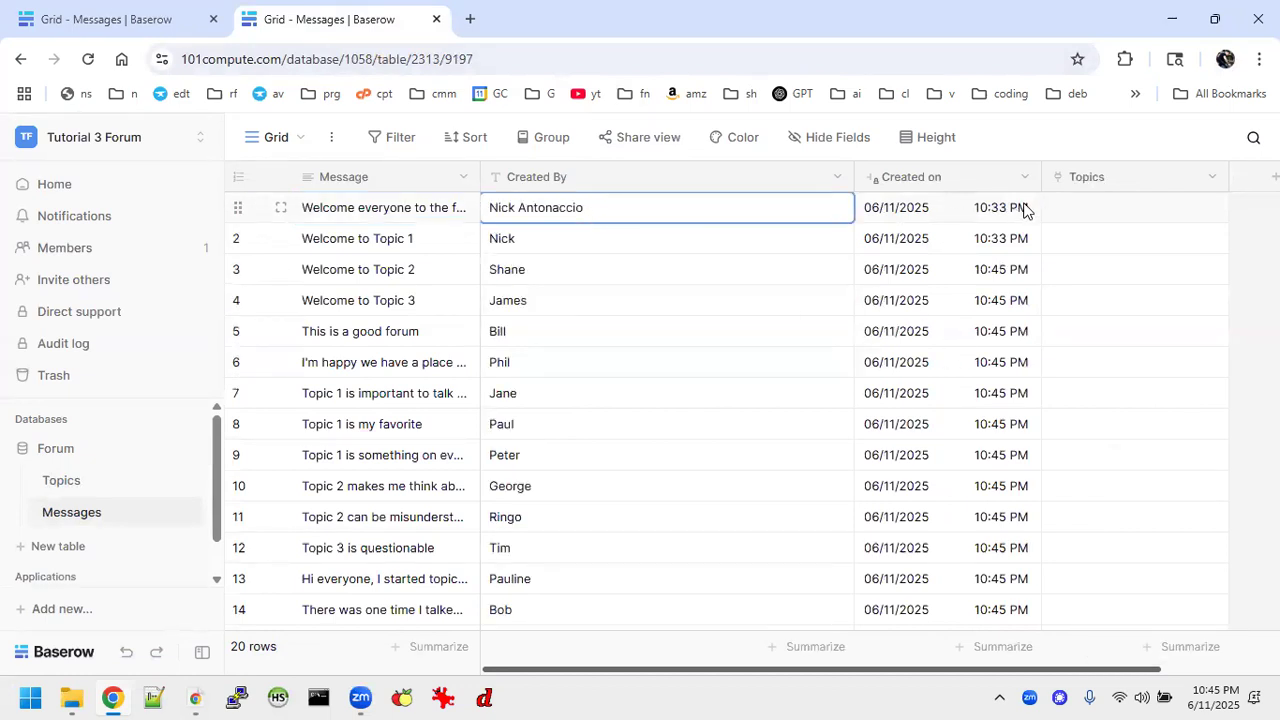
# Narrow the Created on and Created By columns of the Messages grid.
pyautogui.moveTo(1041, 176)
pyautogui.mouseDown()
pyautogui.moveTo(1011, 177)
pyautogui.moveTo(1027, 180)
pyautogui.mouseUp()
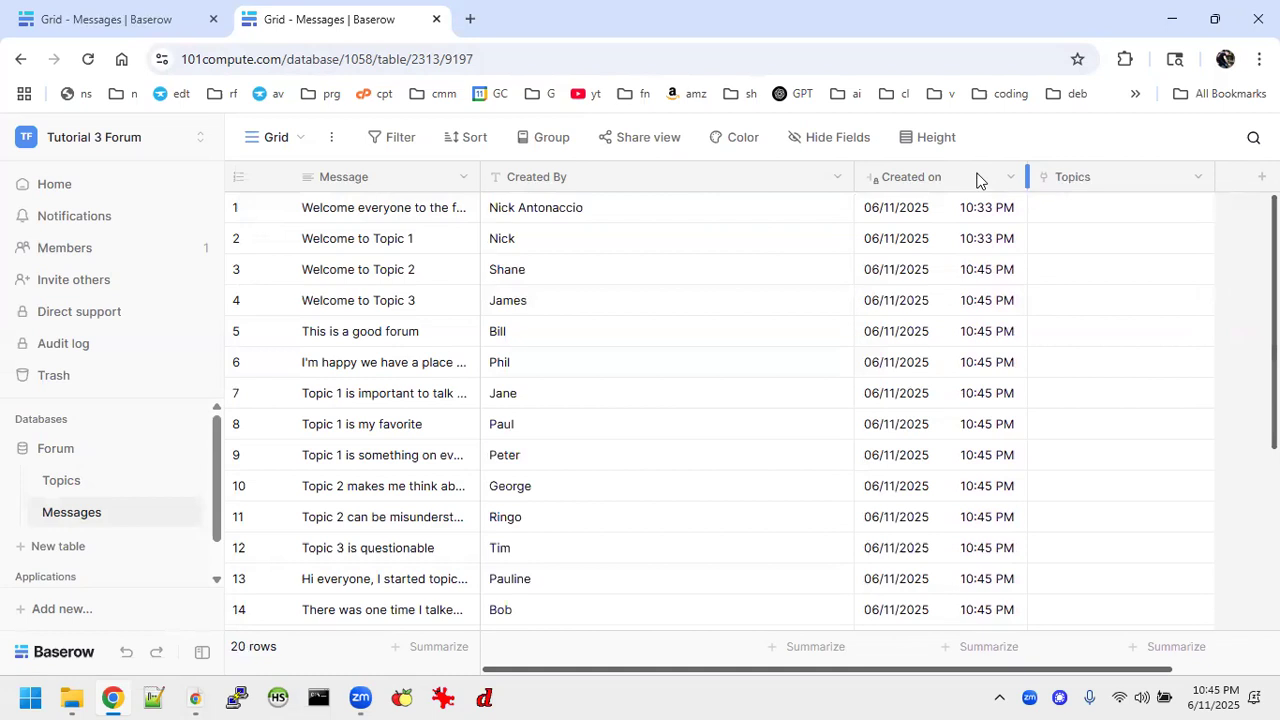
pyautogui.moveTo(806, 180); pyautogui.dragTo(731, 178)
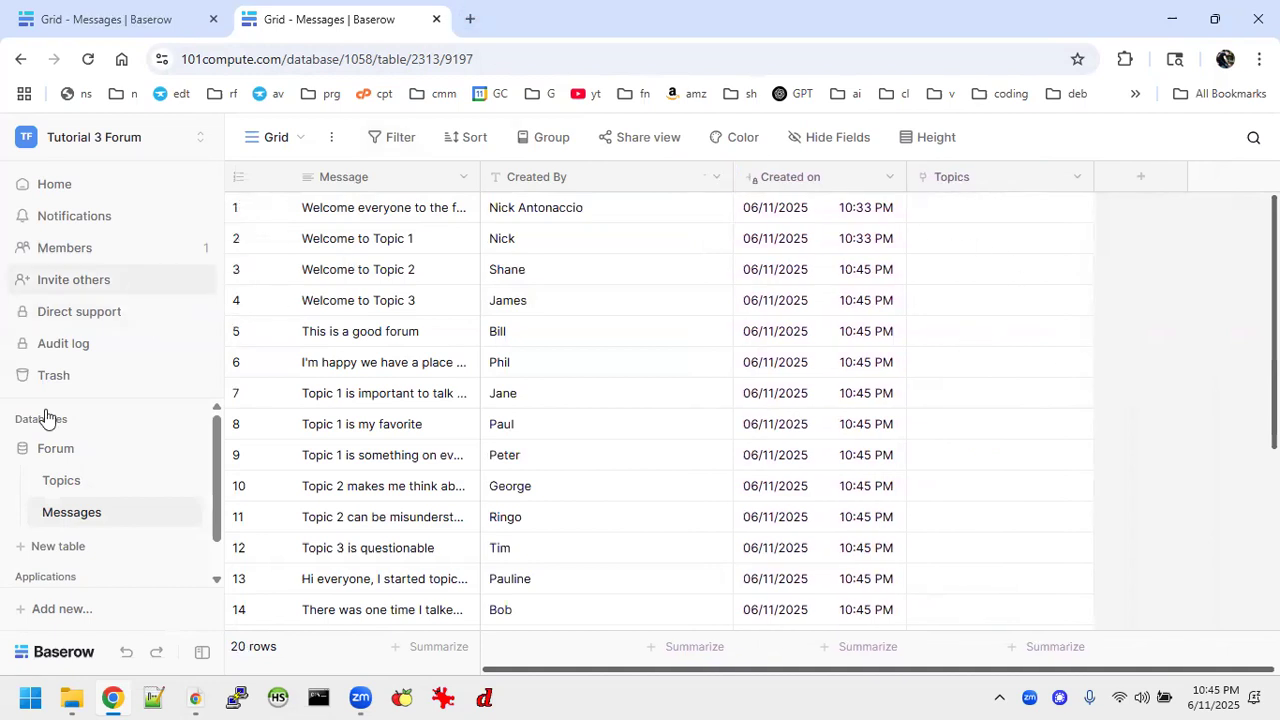
# Open the Forum page of the Forum application and review the submit event settings of its new-topic form.
pyautogui.scroll(-1, 135, 527)
pyautogui.click(62, 563)
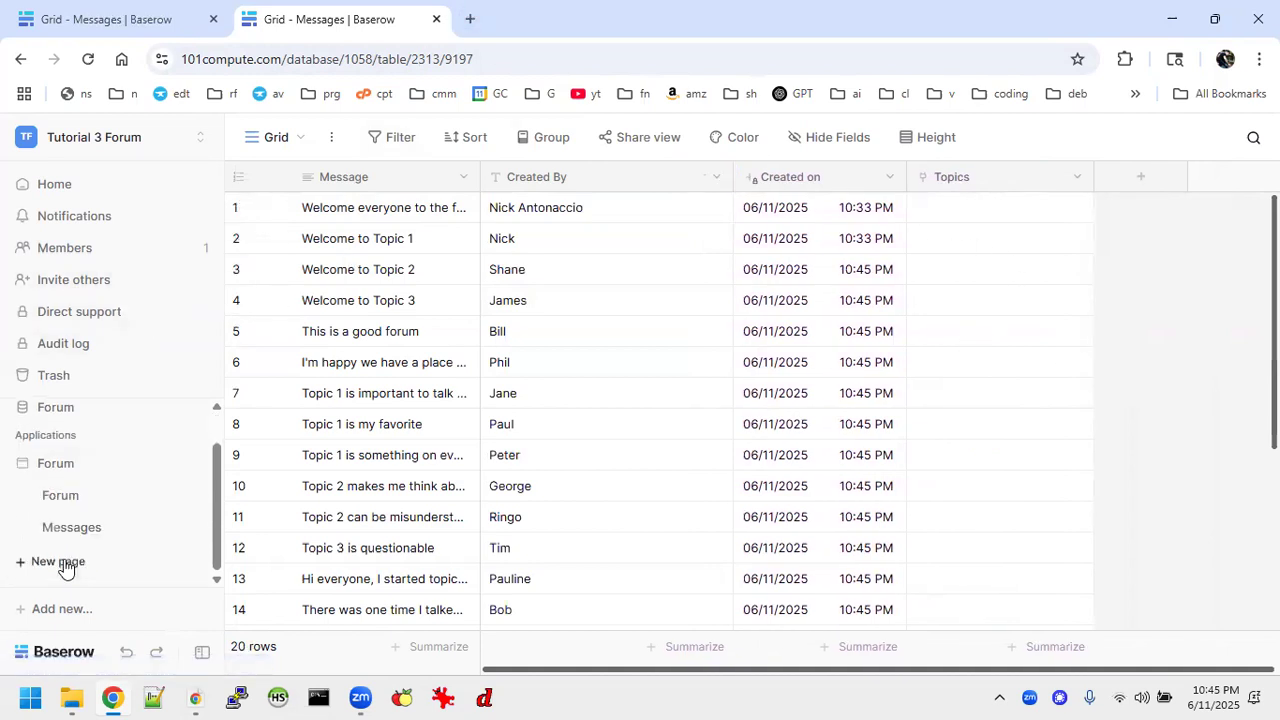
pyautogui.click(180, 490)
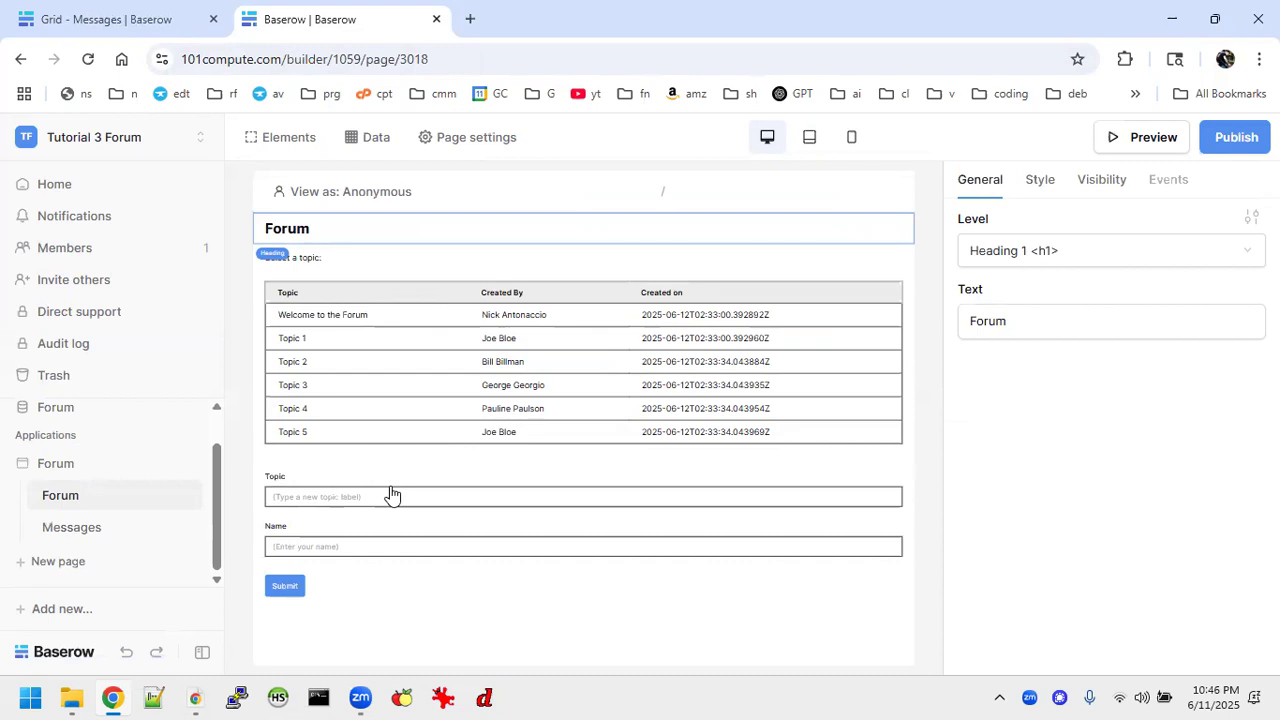
pyautogui.click(291, 589)
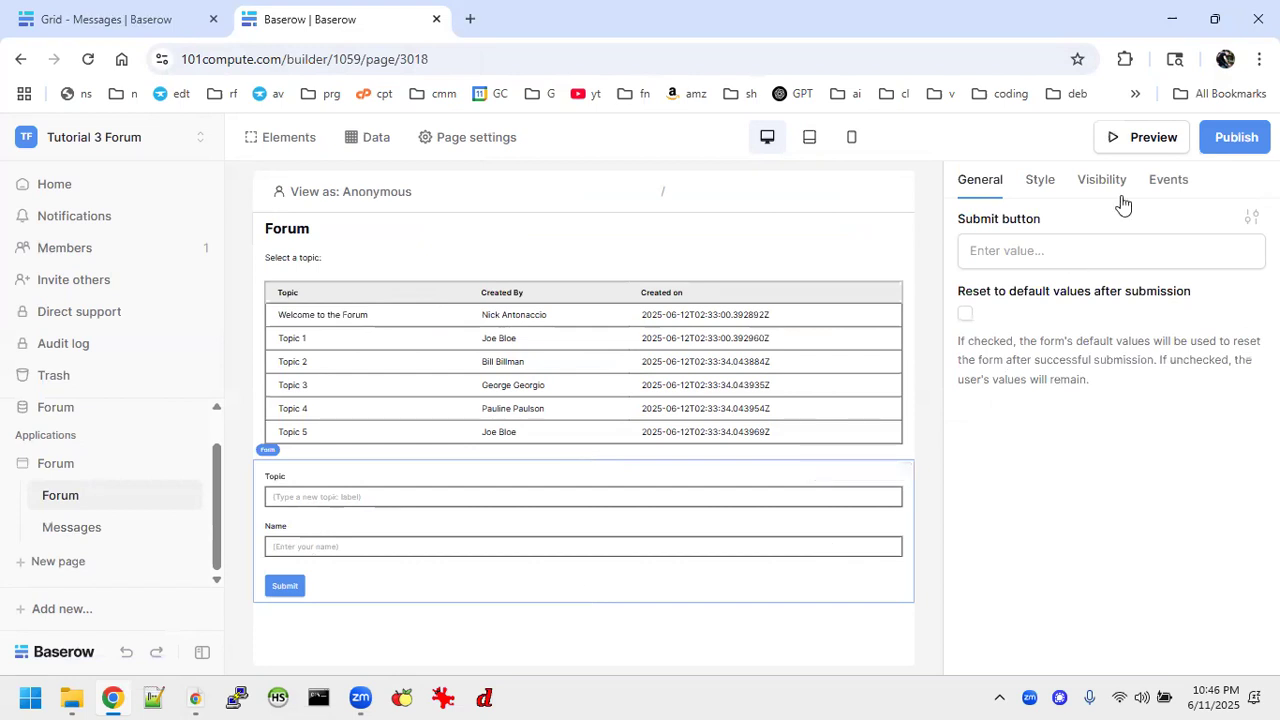
pyautogui.click(1166, 180)
pyautogui.scroll(-1, 1104, 428)
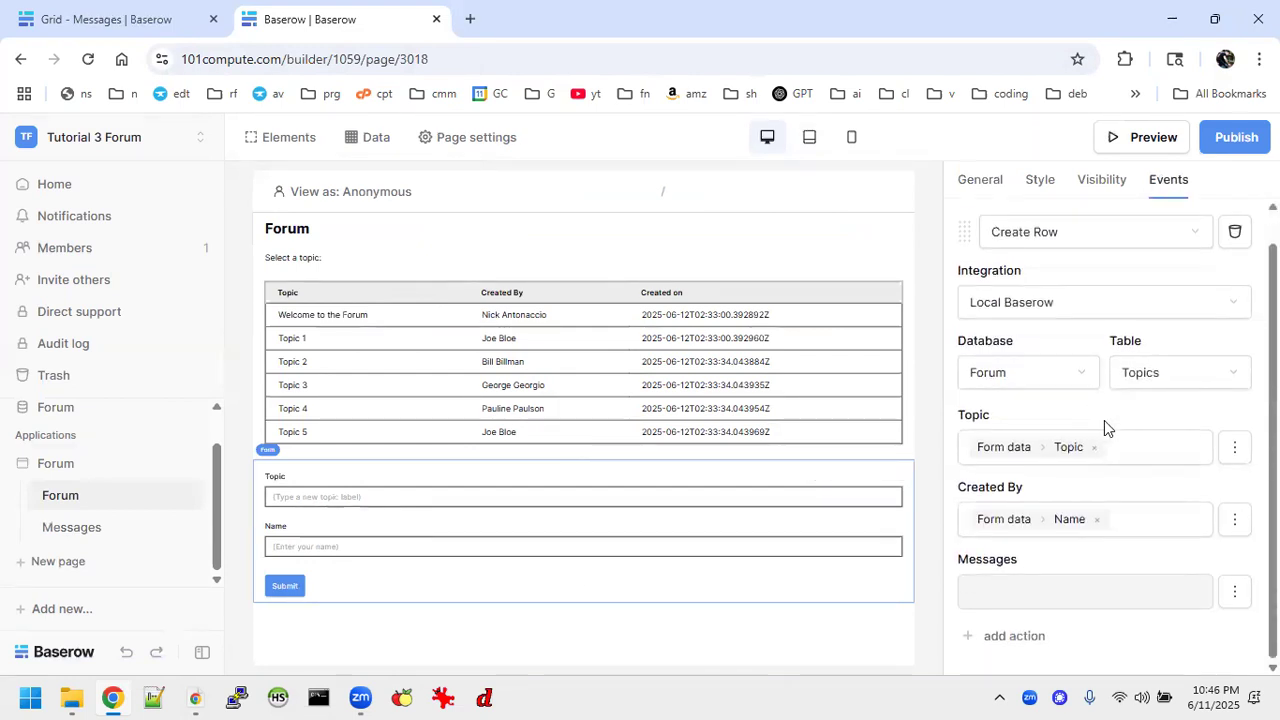
pyautogui.scroll(1, 1199, 440)
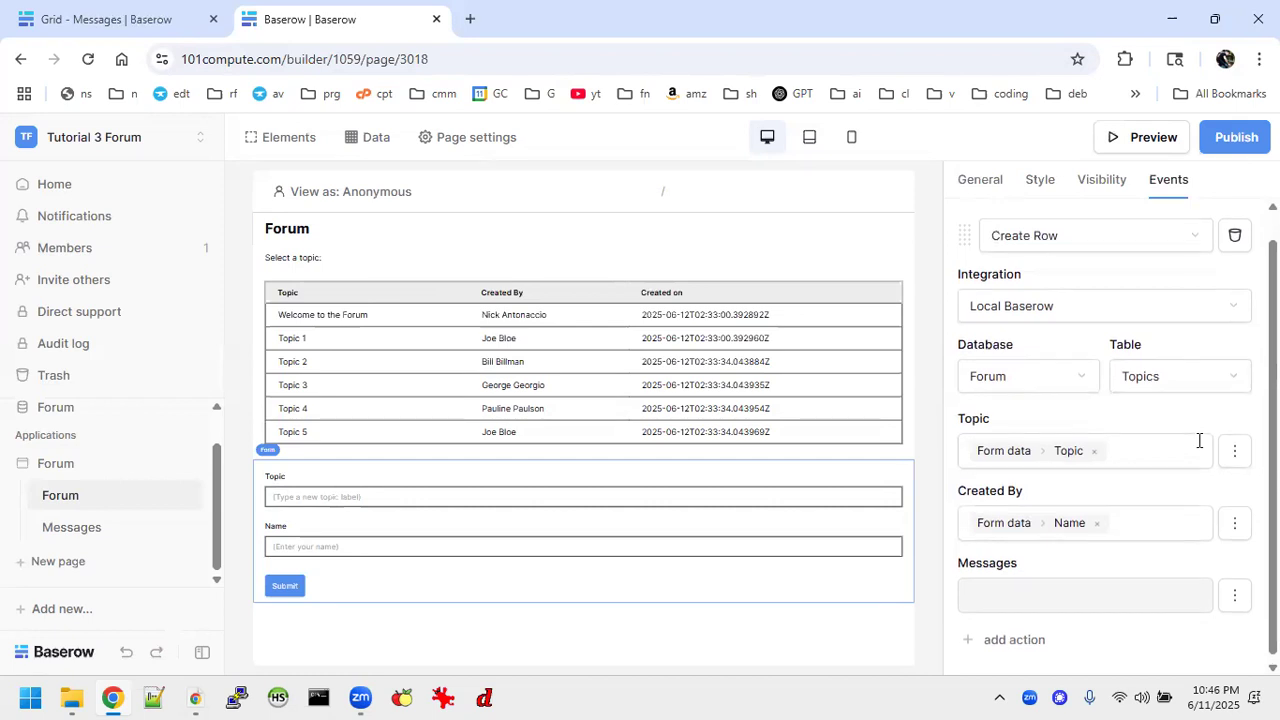
pyautogui.scroll(-1, 1199, 447)
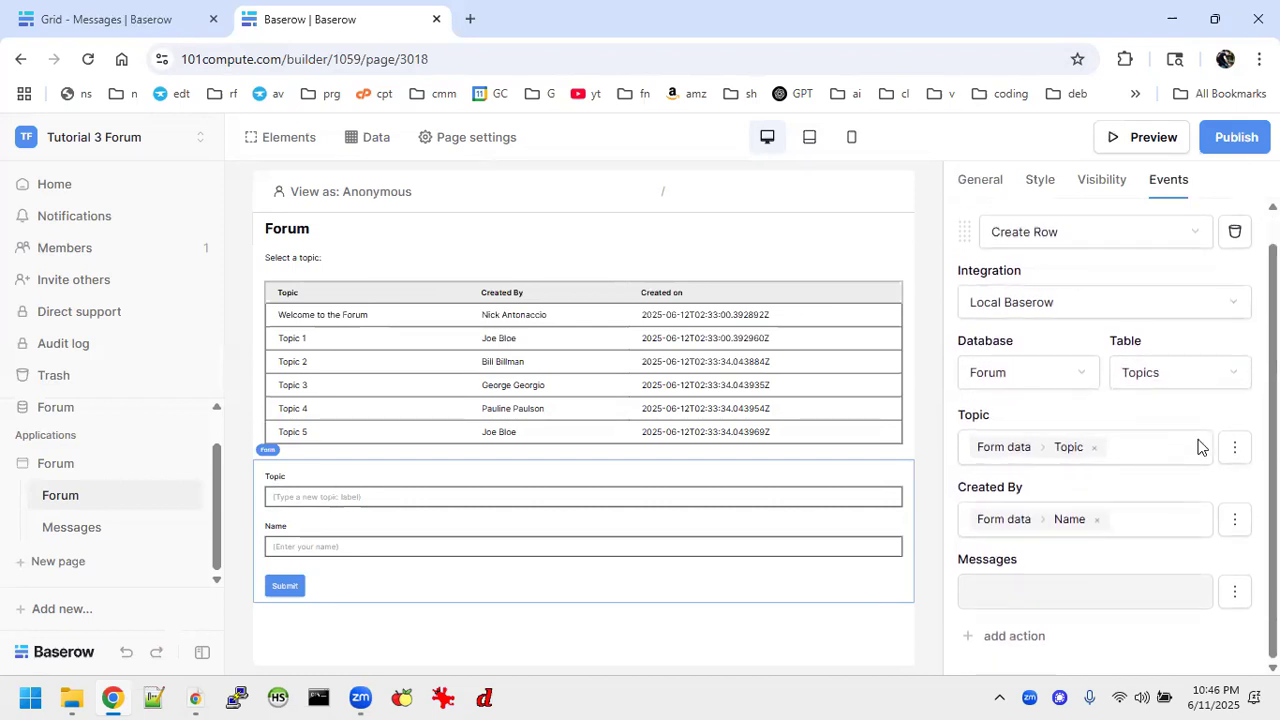
# Add a Refresh data source action for the List multiple rows data source to the form's submit event.
pyautogui.click(1014, 636)
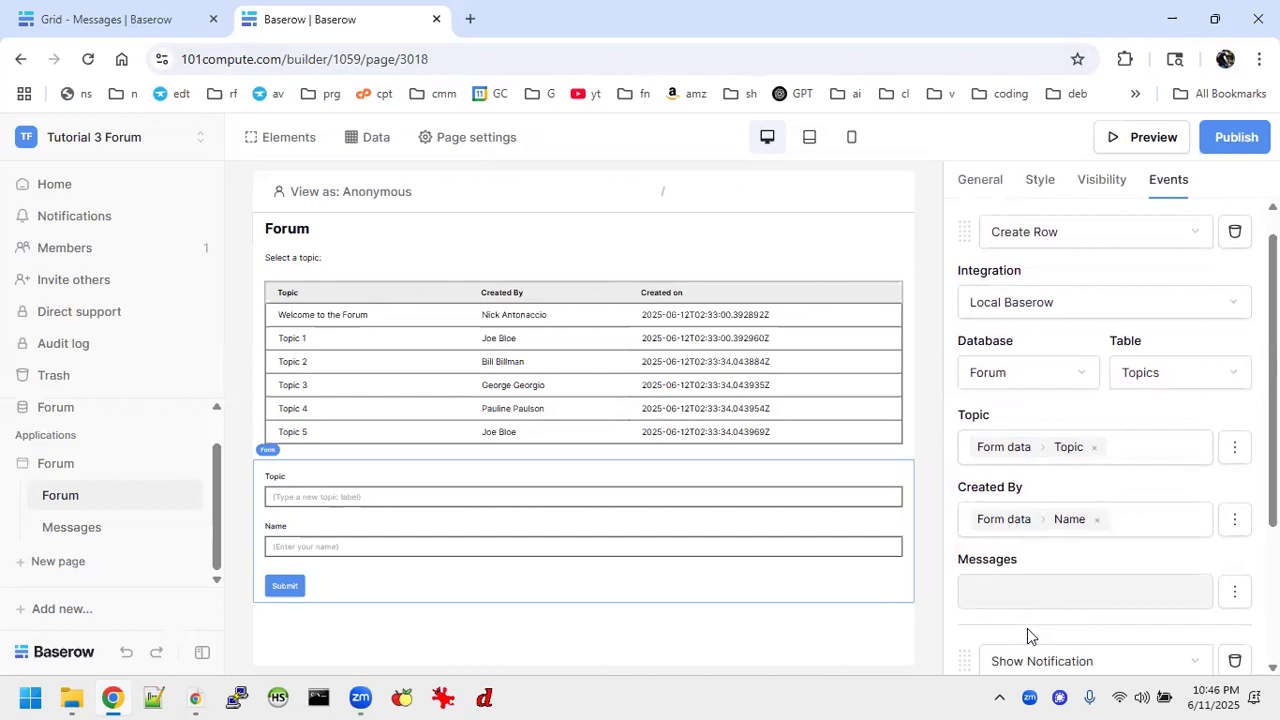
pyautogui.click(1160, 451)
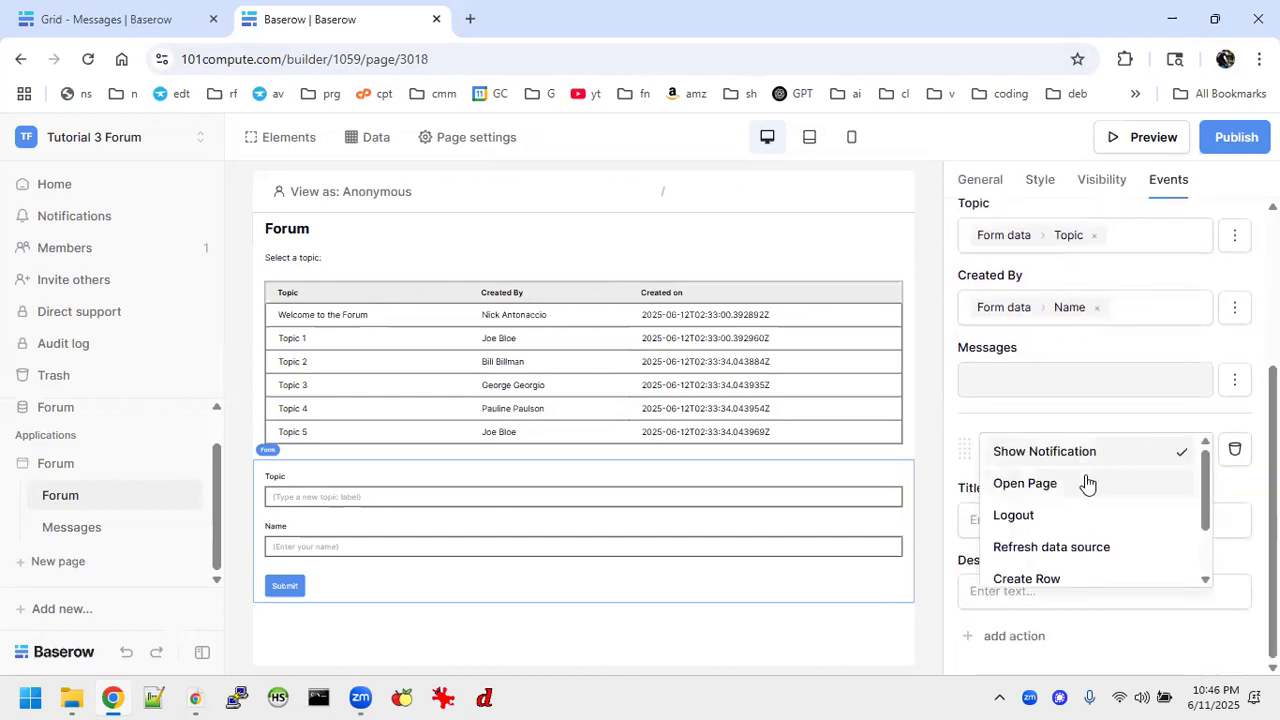
pyautogui.click(1048, 546)
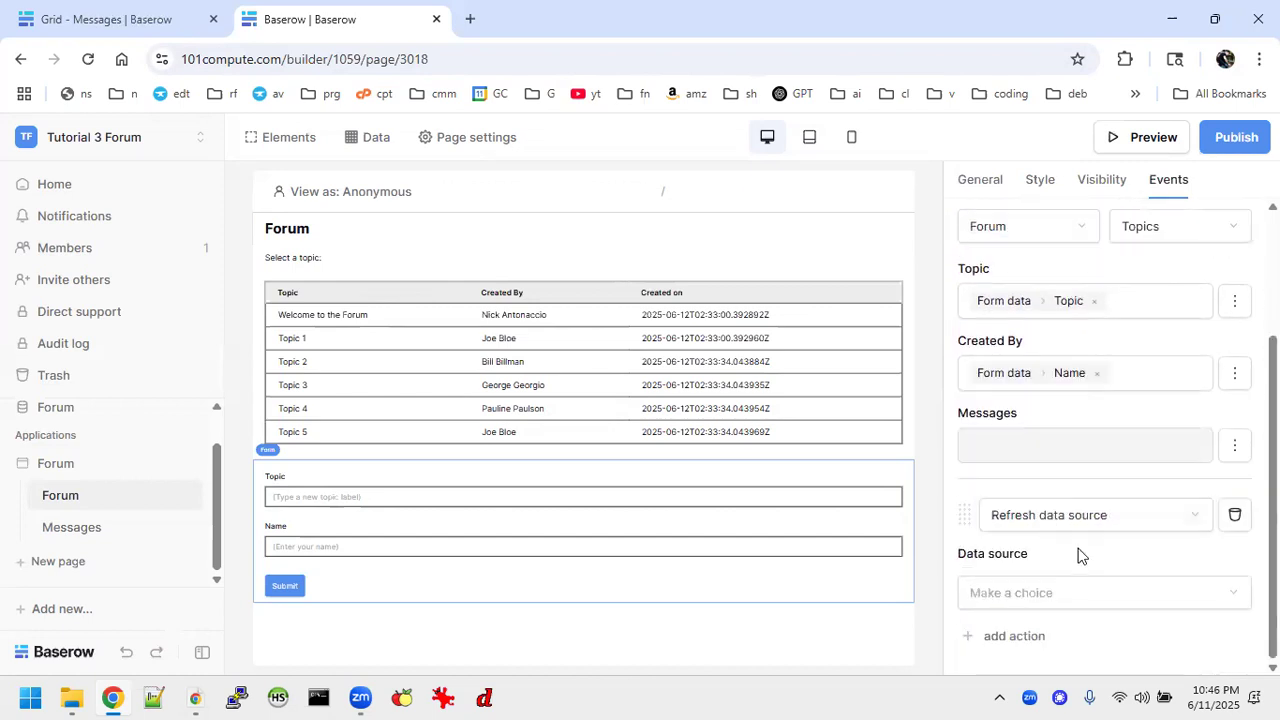
pyautogui.click(1066, 586)
pyautogui.click(1052, 630)
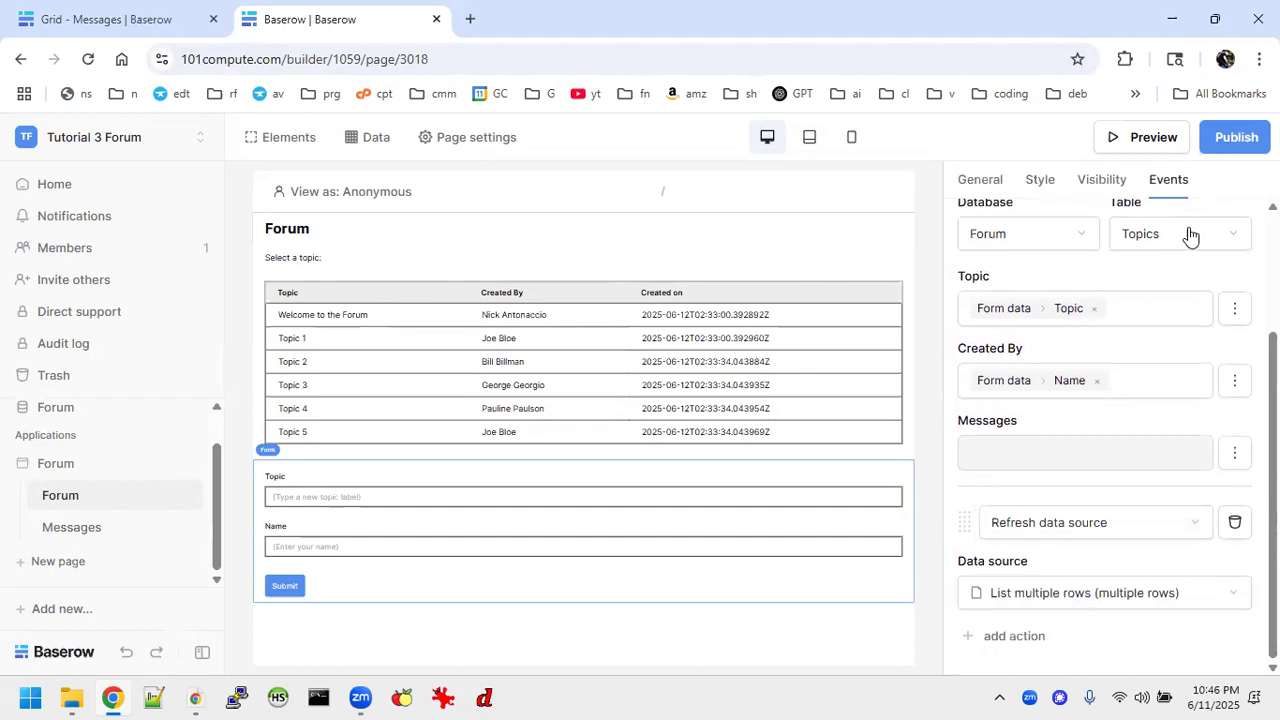
# Preview the Forum application and look over its topics table and new-topic form.
pyautogui.click(1234, 142)
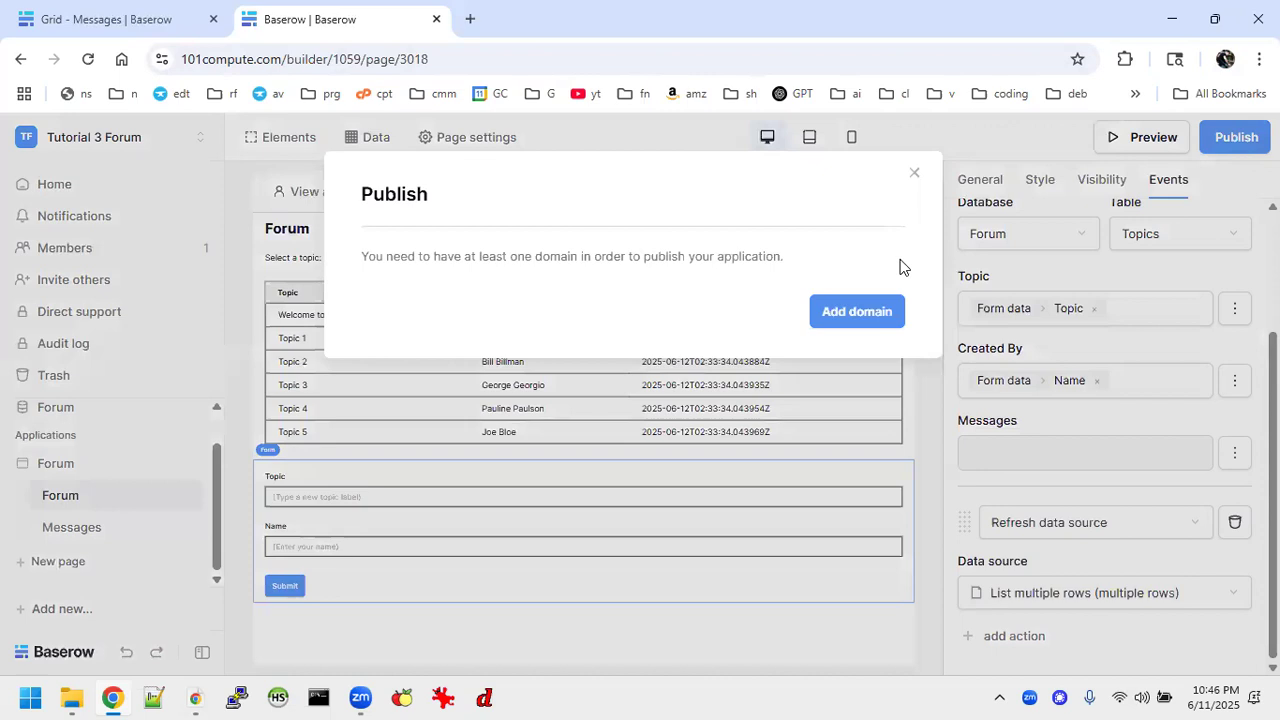
pyautogui.click(913, 175)
pyautogui.click(1140, 138)
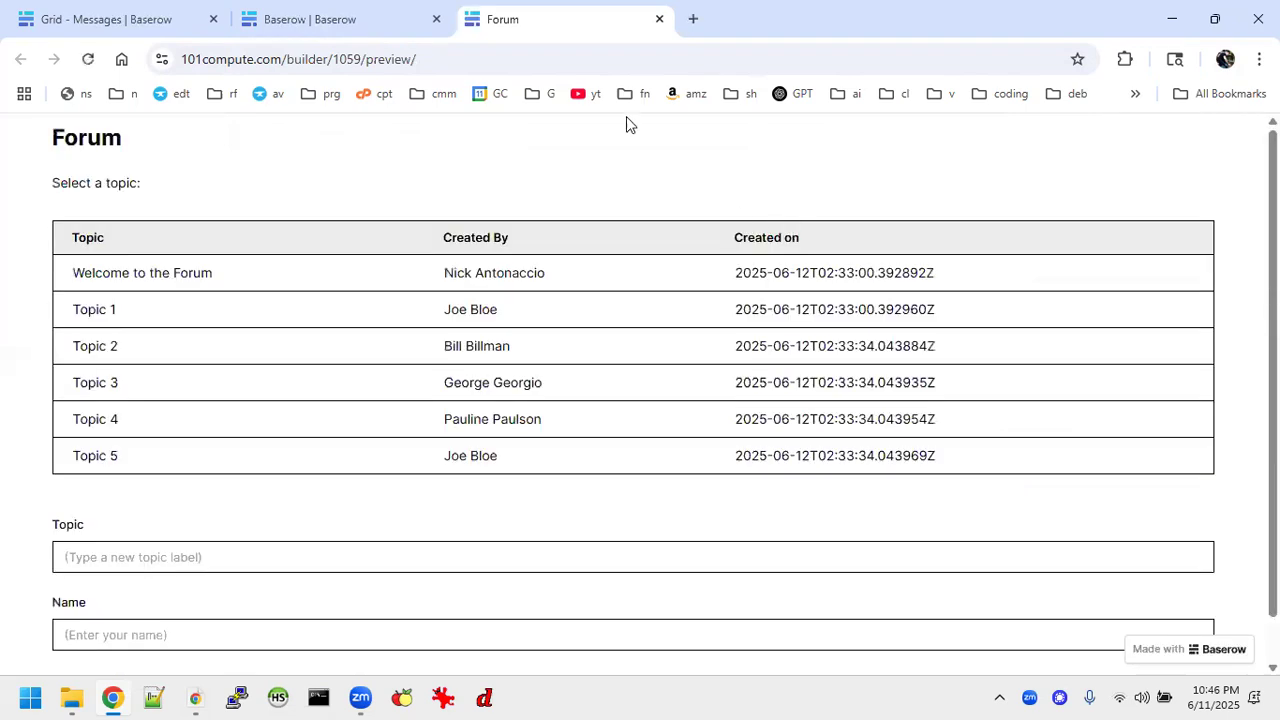
pyautogui.click(314, 18)
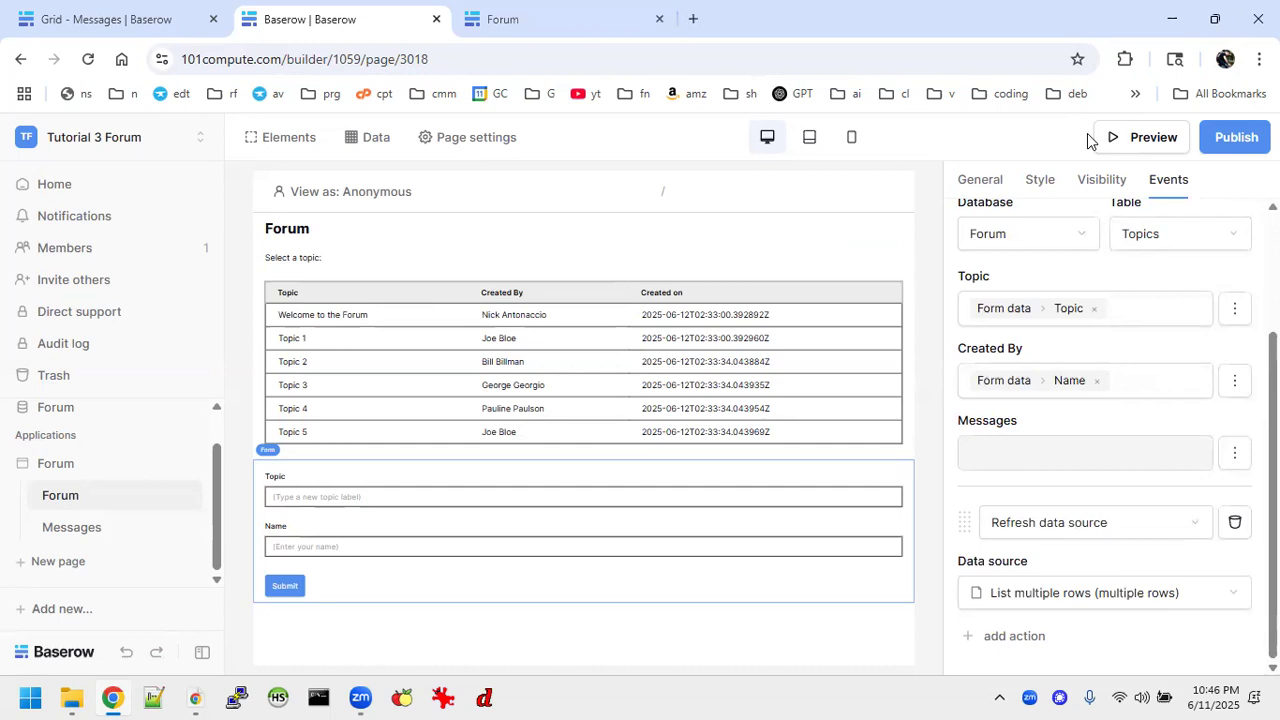
pyautogui.click(566, 26)
pyautogui.scroll(-1, 588, 342)
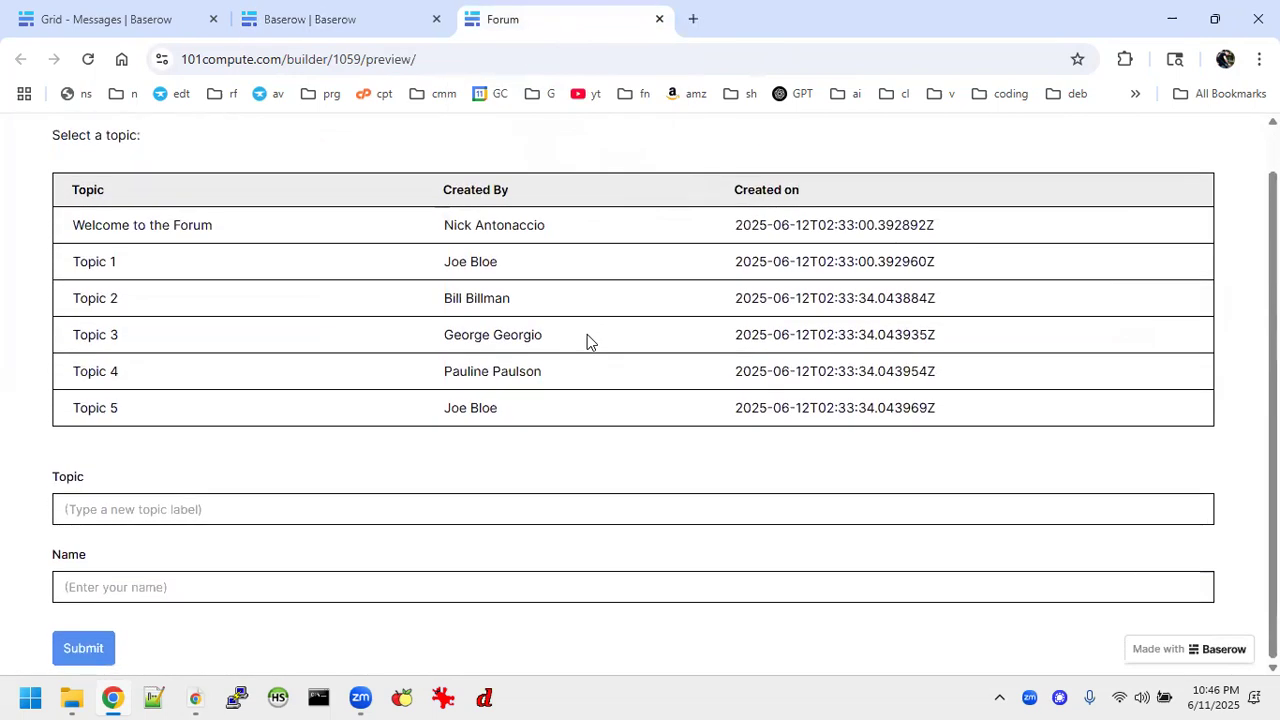
pyautogui.scroll(1, 587, 342)
pyautogui.click(309, 17)
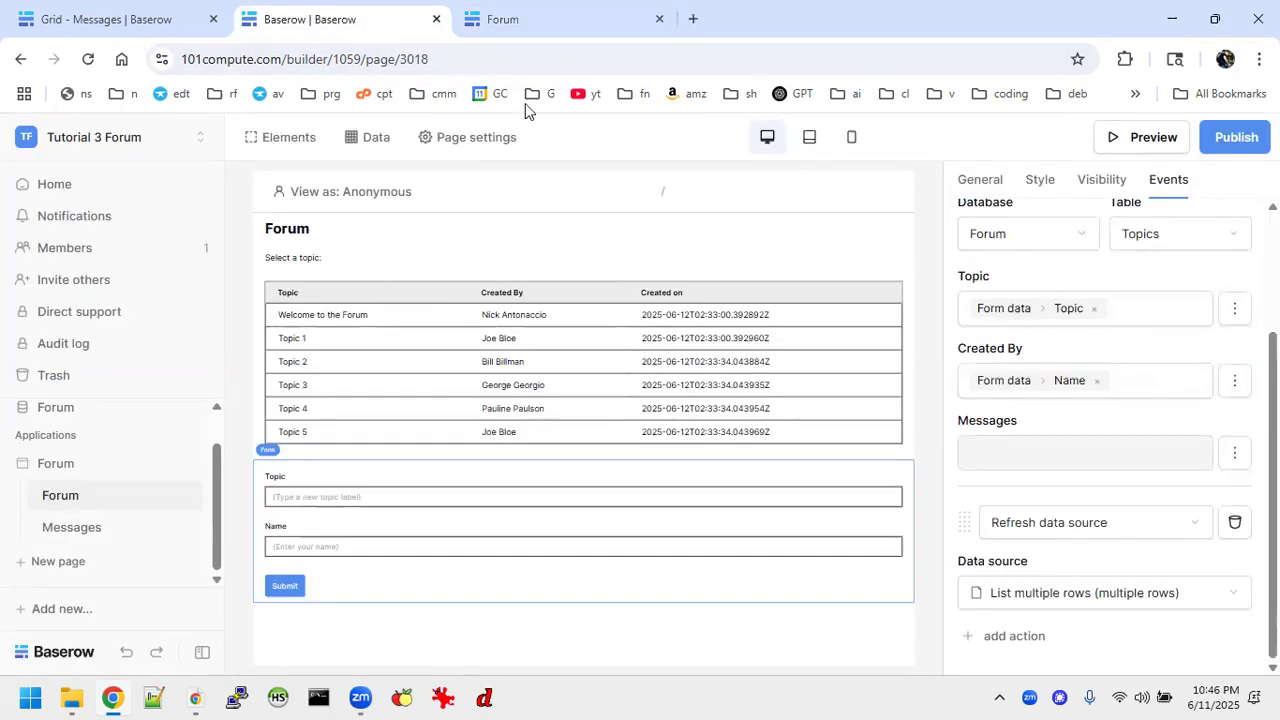
# Submit a new topic labelled Topic 6 with the author's first name through the form in the Forum preview.
pyautogui.click(519, 10)
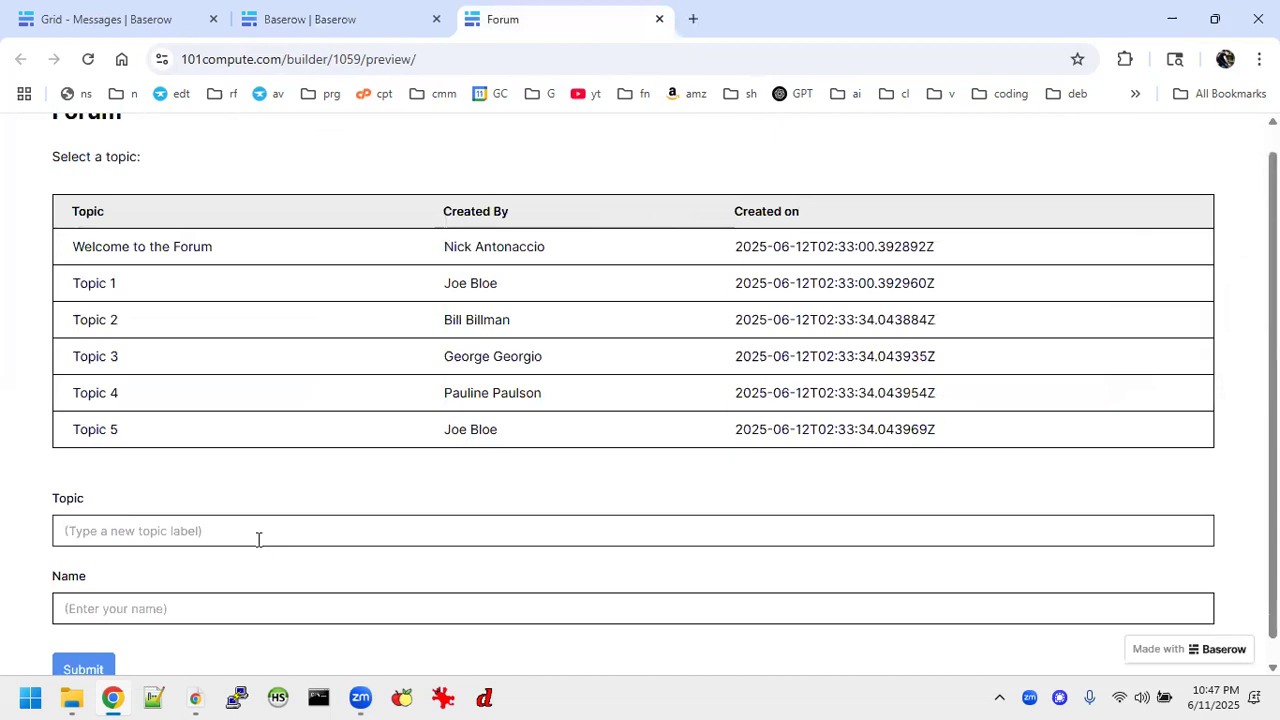
pyautogui.write('Topic 6')
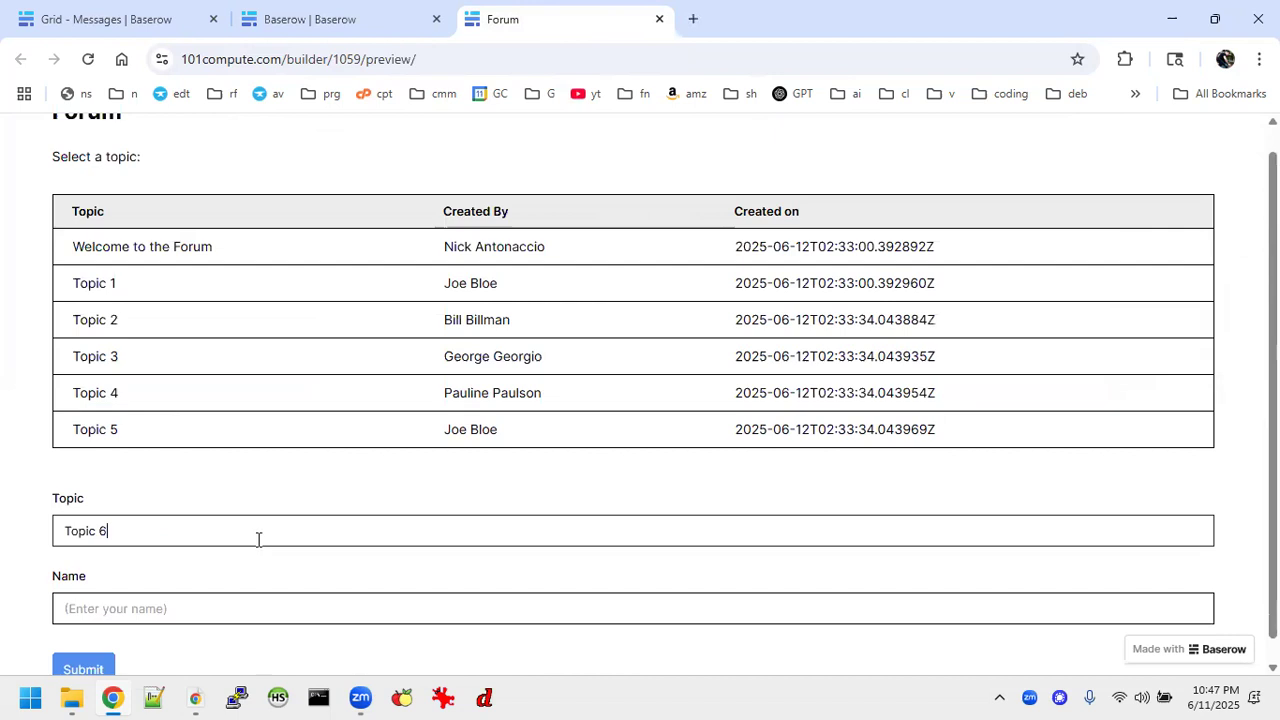
pyautogui.press('Tab')
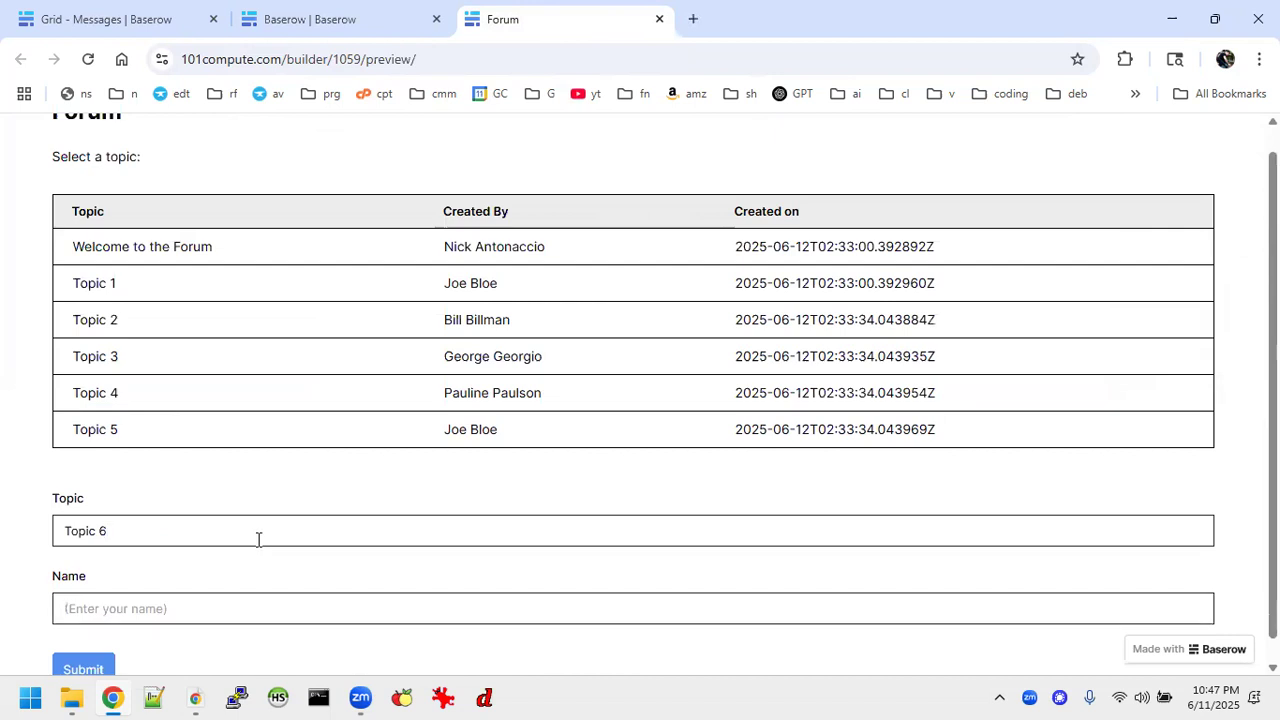
pyautogui.write('Nick')
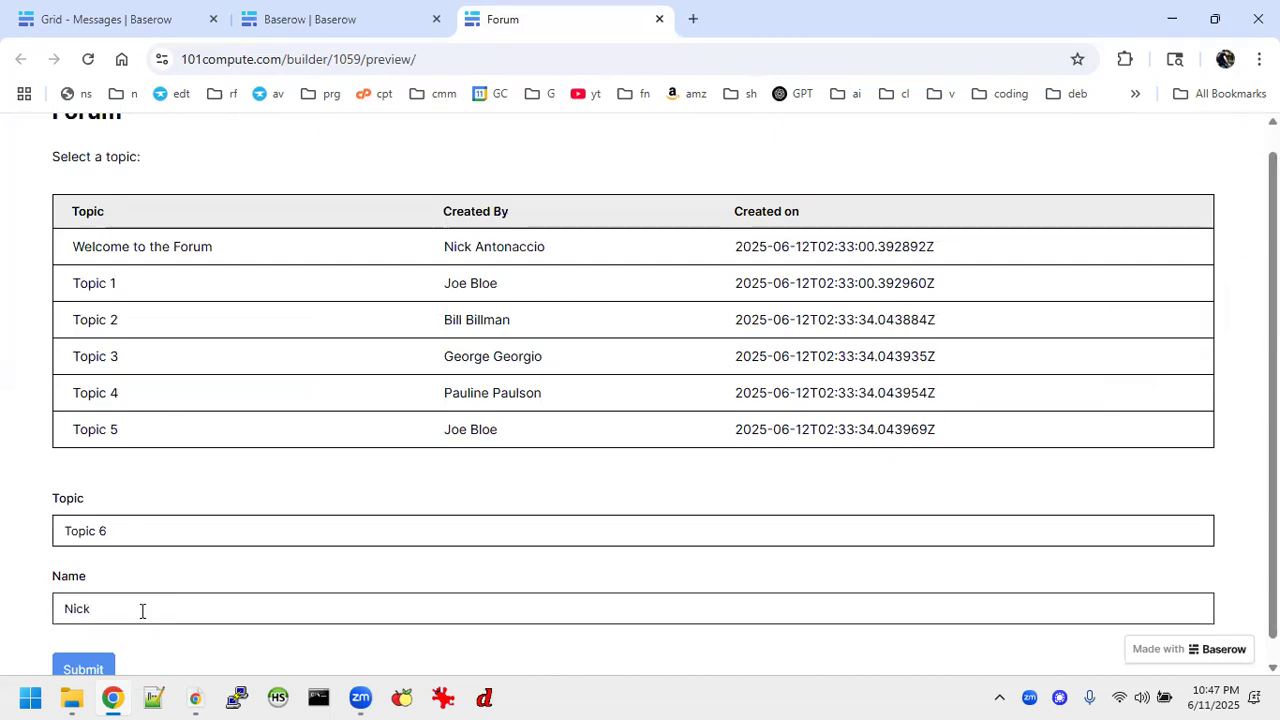
pyautogui.click(100, 669)
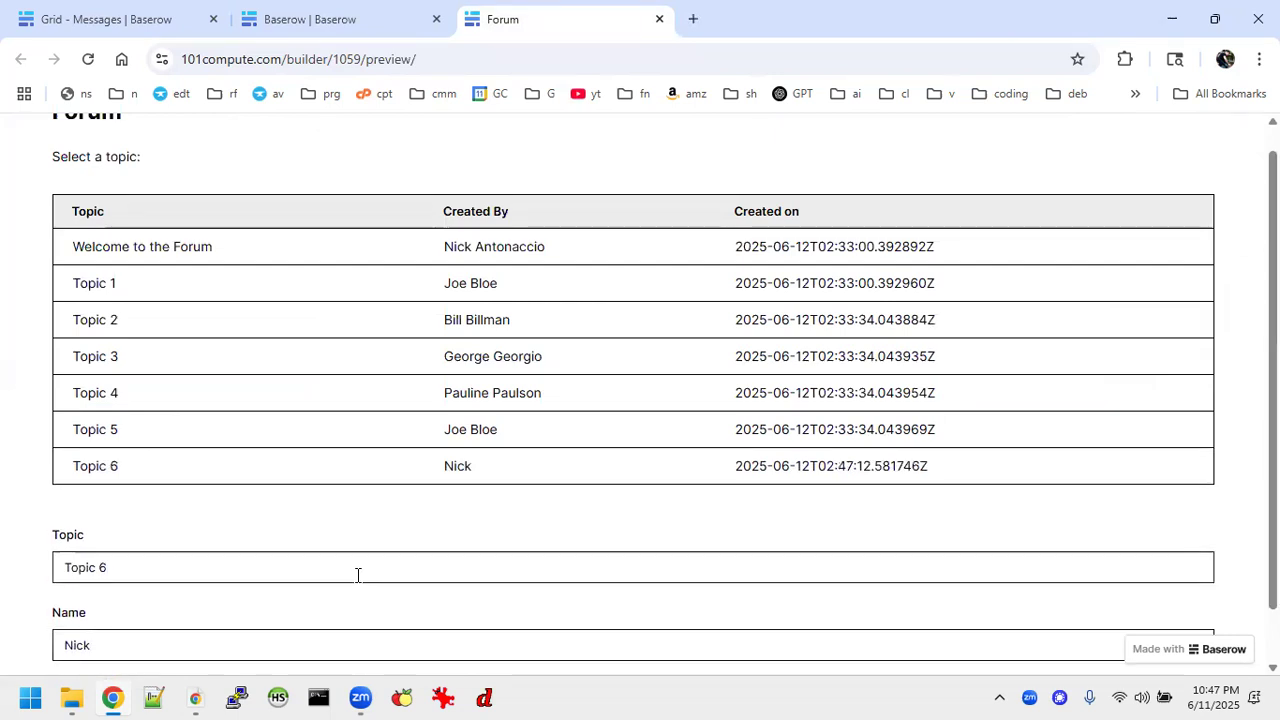
# Check the previewed topics table for the newly submitted topic.
pyautogui.scroll(-1, 1003, 462)
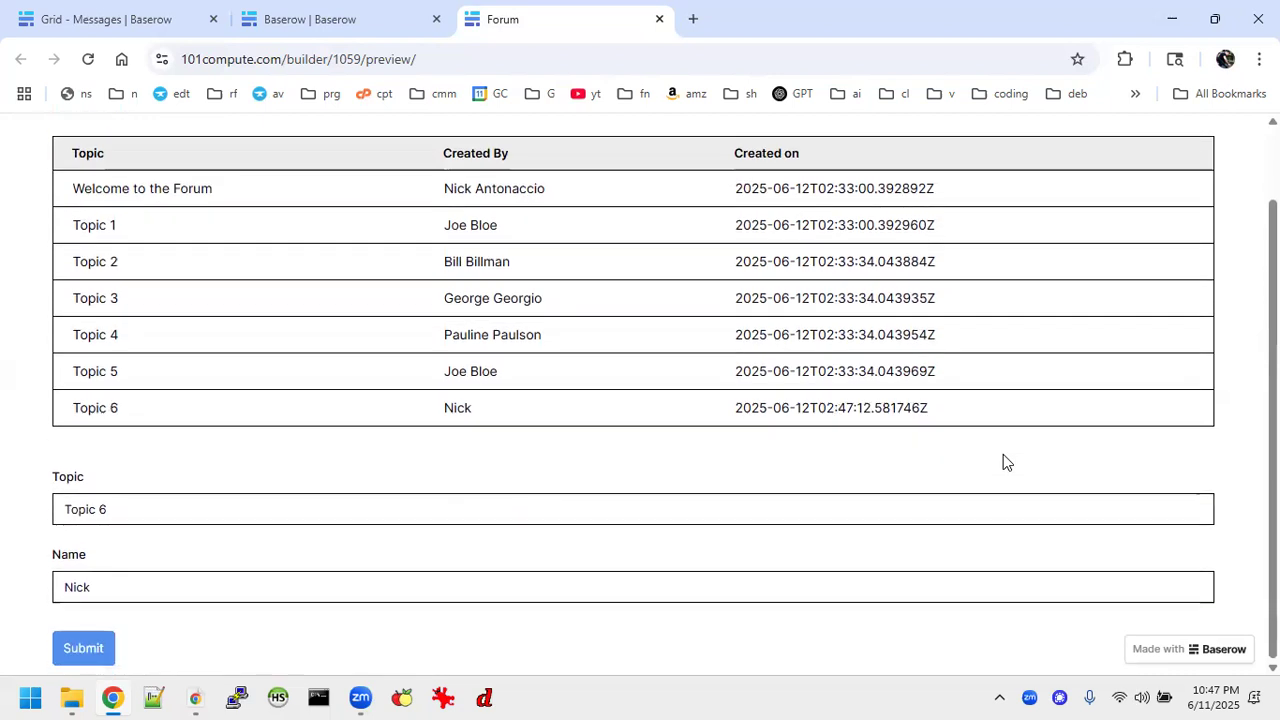
pyautogui.scroll(1, 1003, 462)
pyautogui.scroll(-1, 1003, 462)
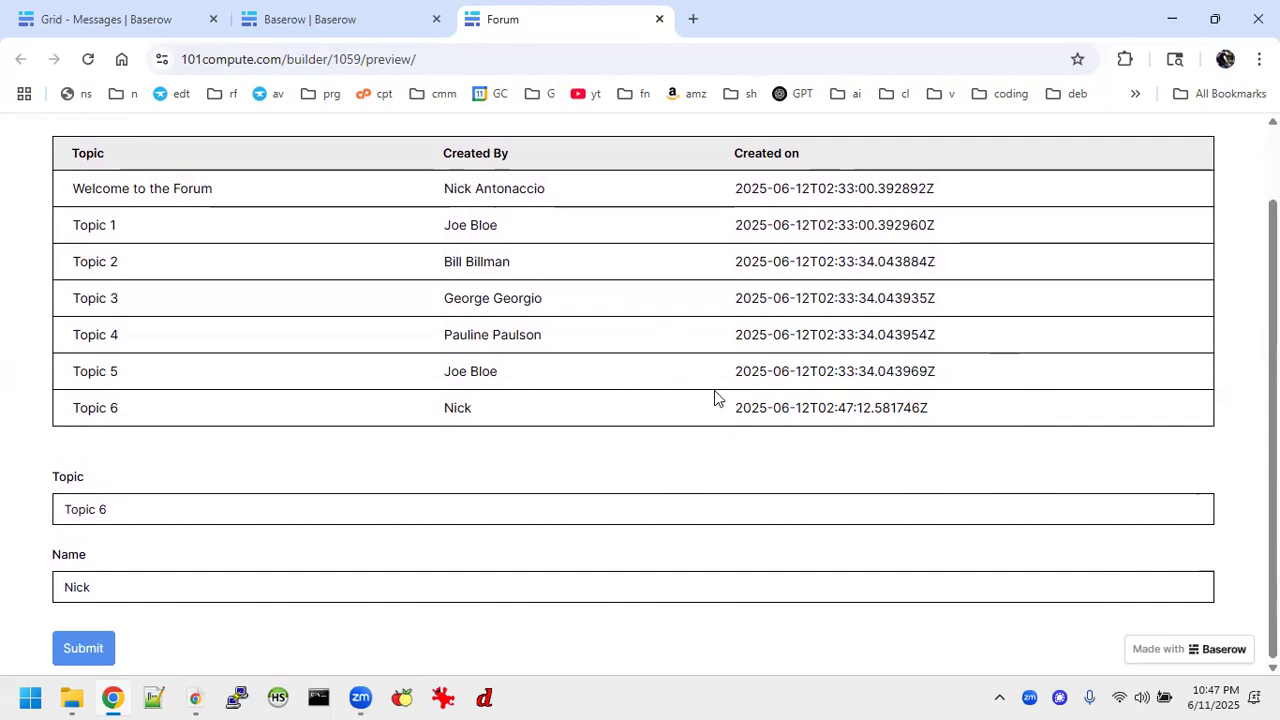
pyautogui.scroll(1, 643, 312)
pyautogui.scroll(-1, 643, 314)
pyautogui.scroll(1, 643, 314)
pyautogui.scroll(-1, 643, 314)
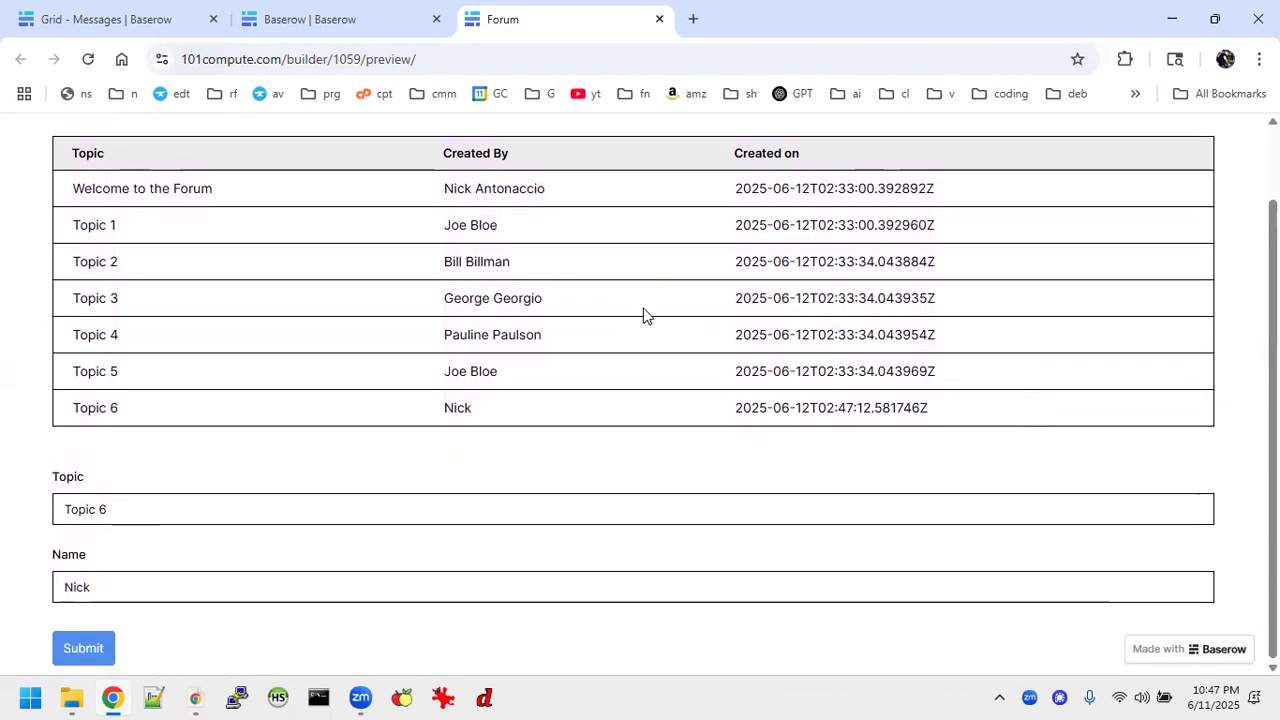
# Add a new field to the topics table element on the Forum page in the application builder.
pyautogui.click(343, 26)
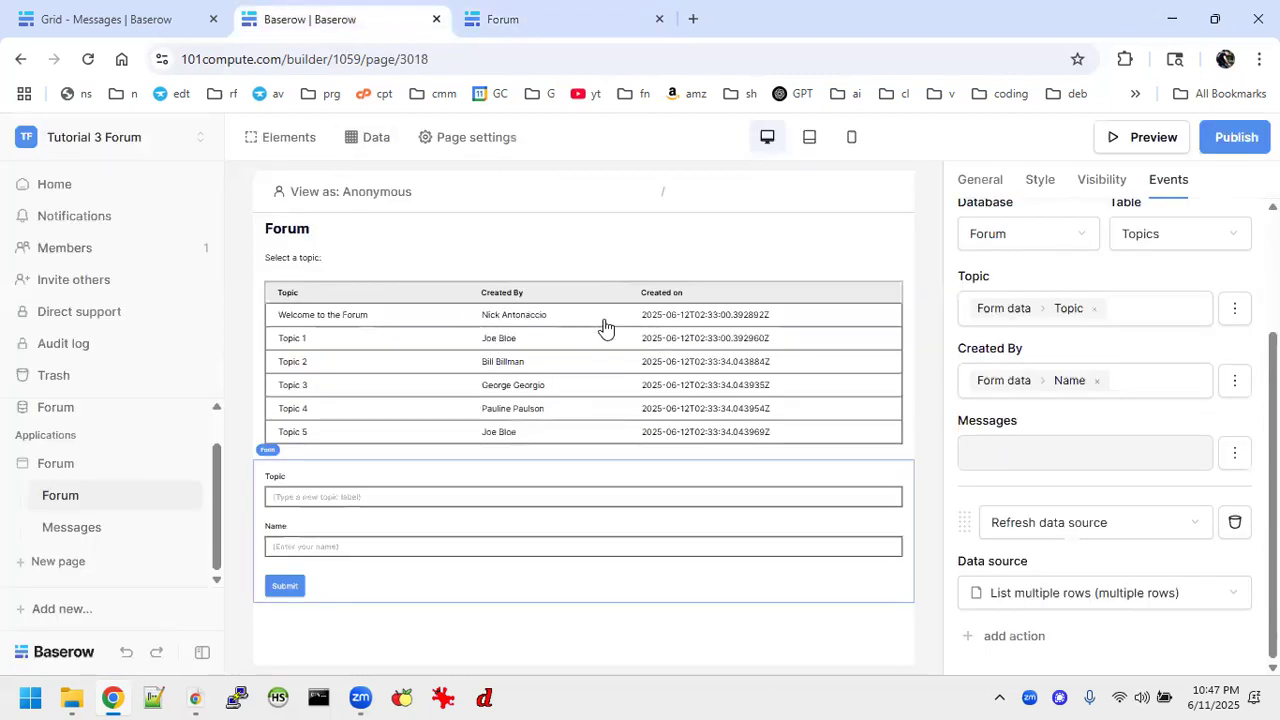
pyautogui.click(800, 326)
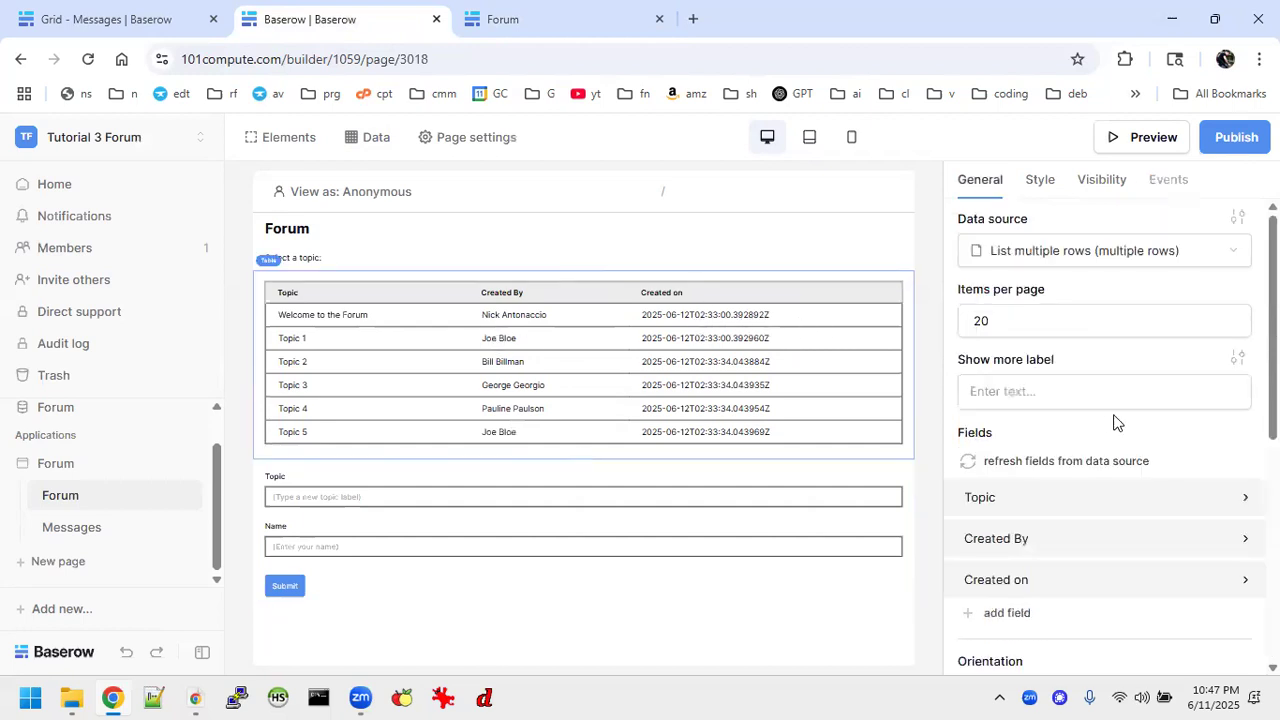
pyautogui.scroll(-4, 1117, 422)
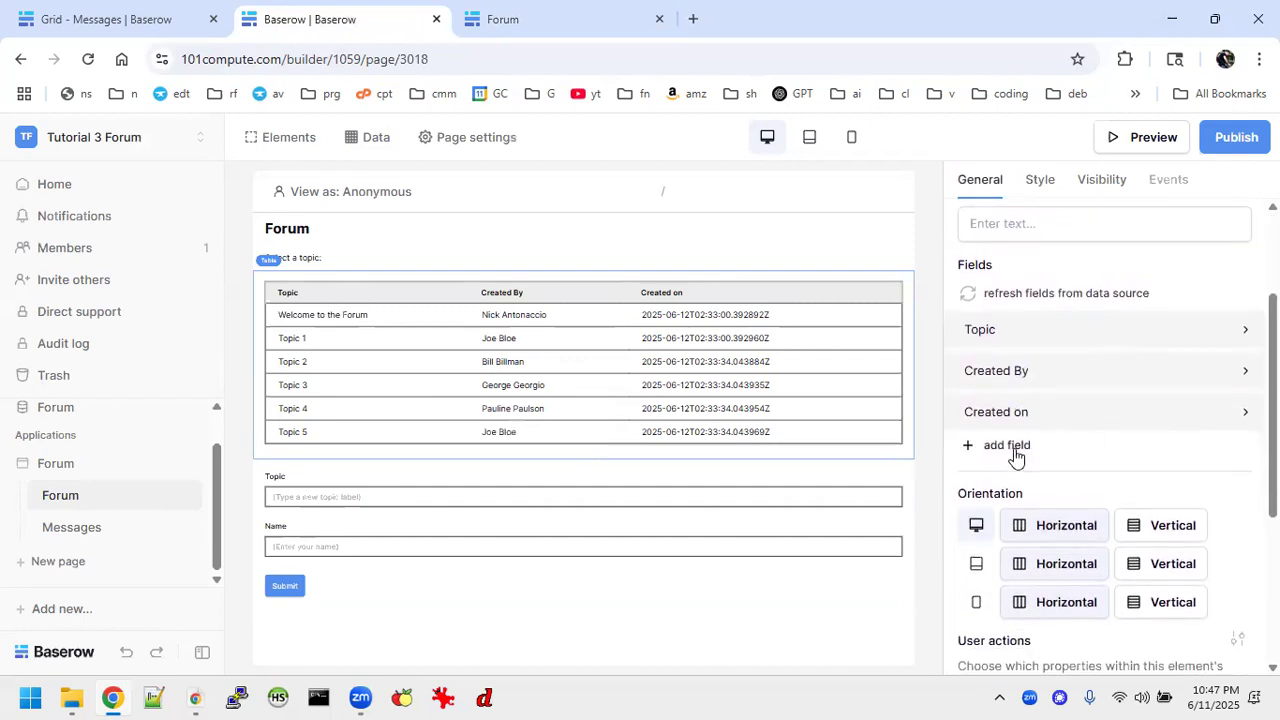
pyautogui.click(1013, 449)
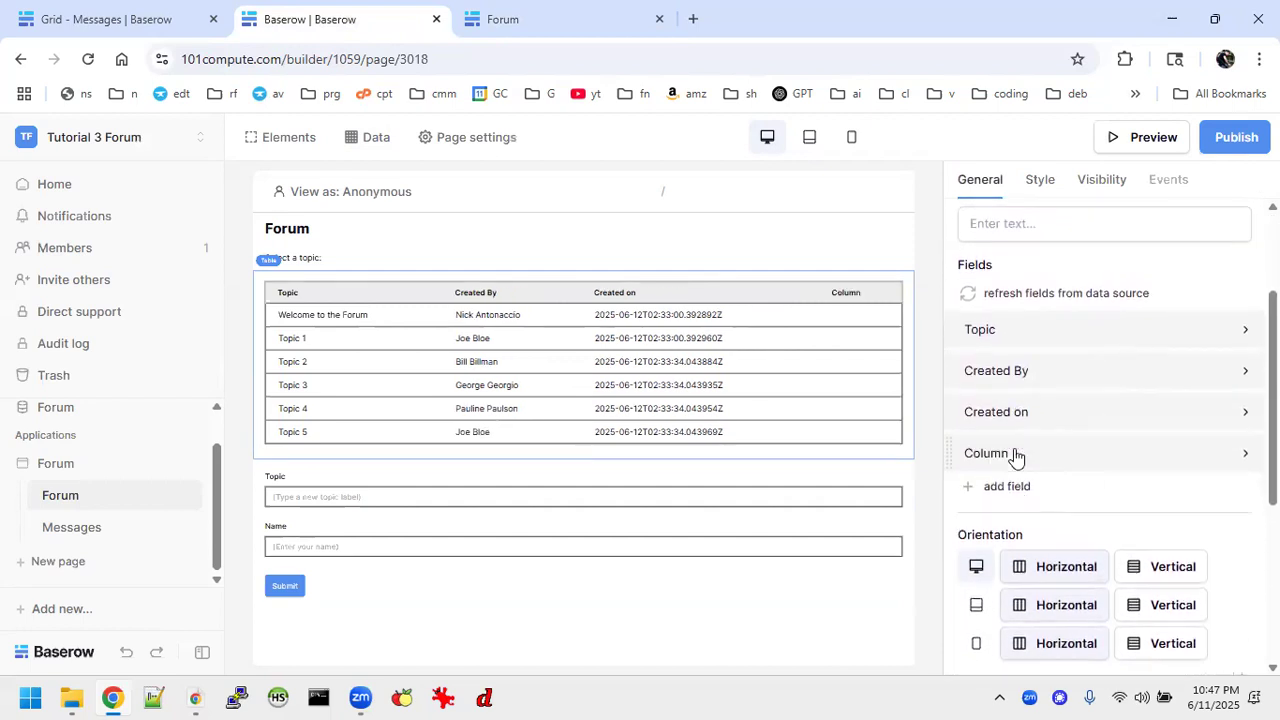
# Try to erase the default name of the newly added field in the topics table element.
pyautogui.click(1244, 455)
pyautogui.click(1145, 501)
pyautogui.press('BackSpace')
pyautogui.press('BackSpace')
pyautogui.press('BackSpace')
pyautogui.press('BackSpace')
pyautogui.press('BackSpace')
pyautogui.press('BackSpace')
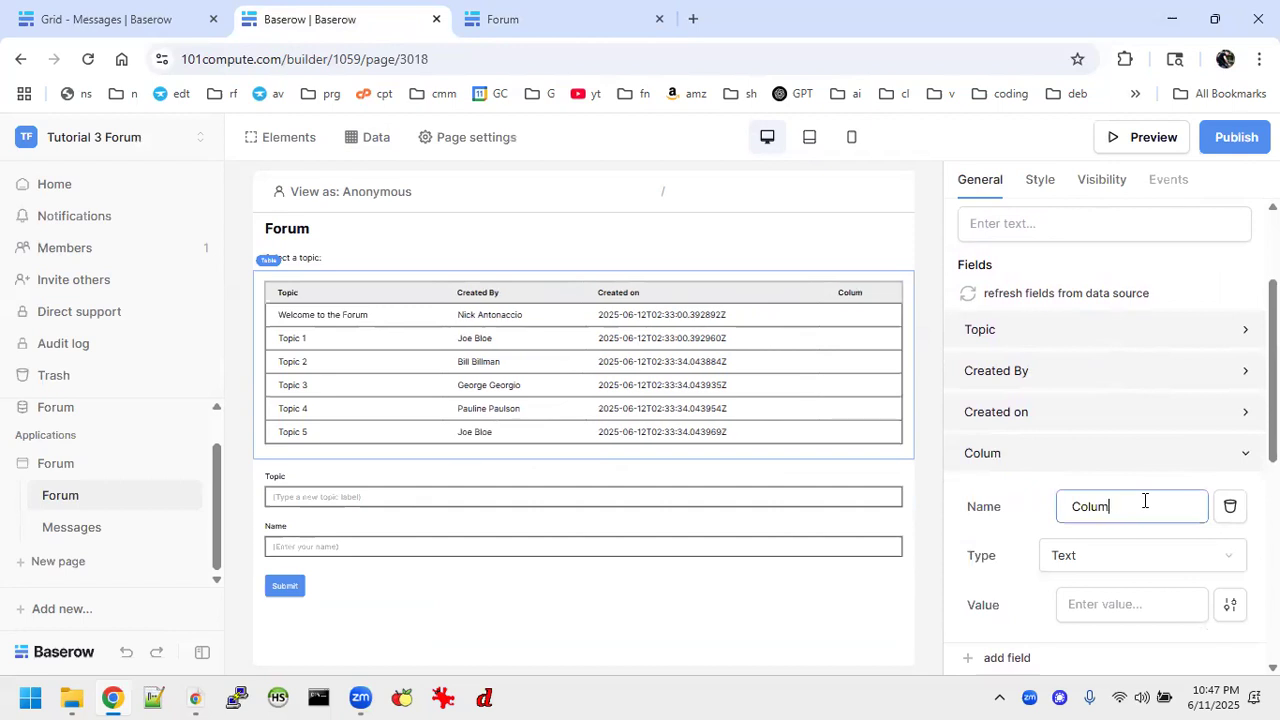
pyautogui.write('-')
pyautogui.press('BackSpace')
pyautogui.press('BackSpace')
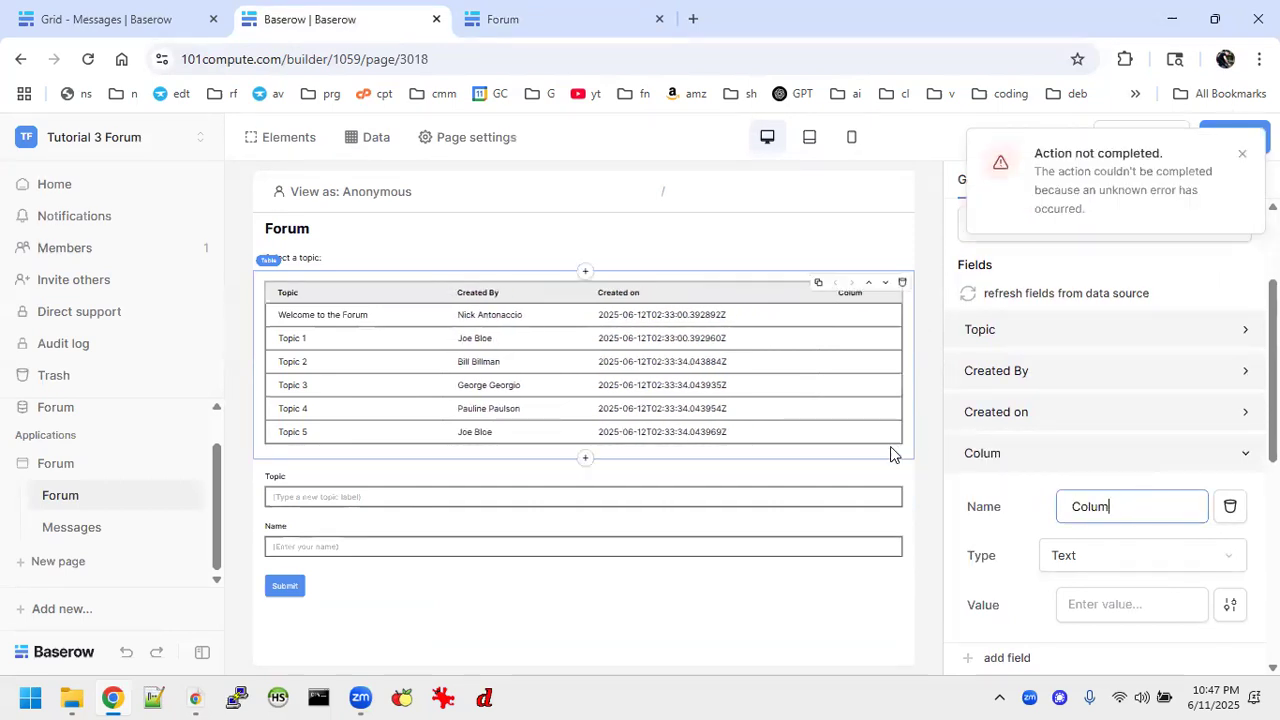
pyautogui.click(1006, 424)
pyautogui.click(1028, 418)
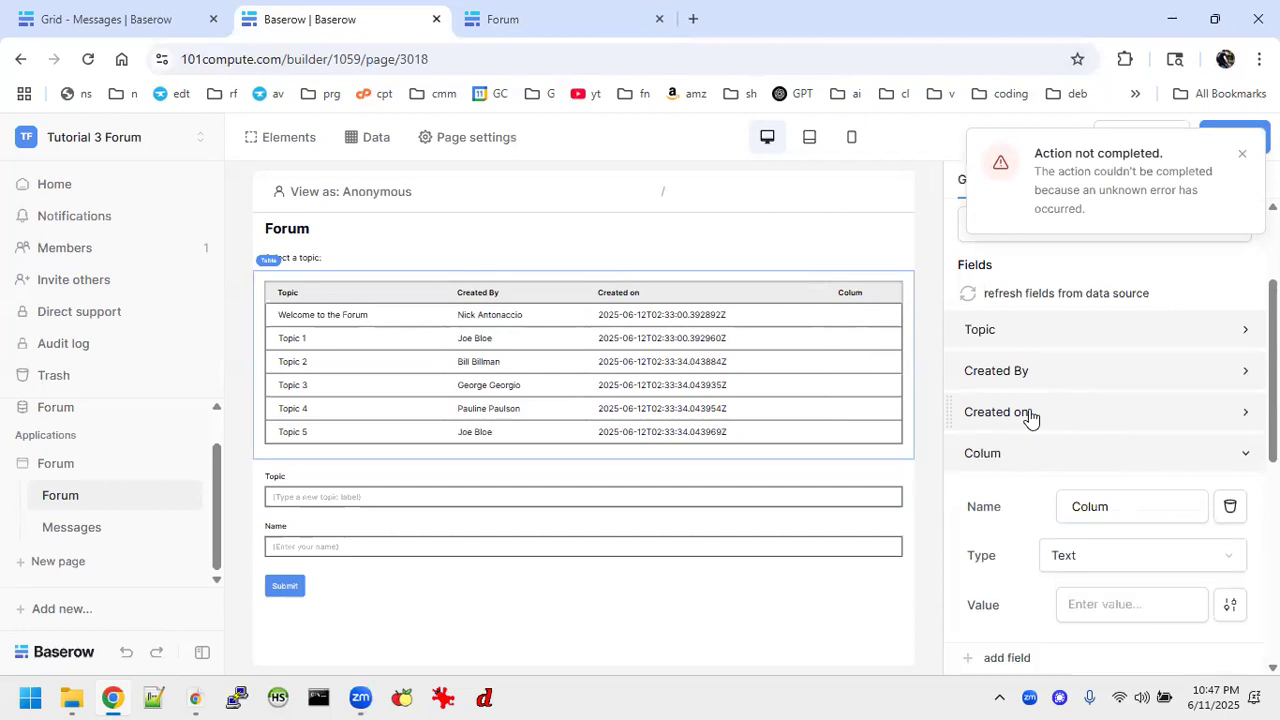
pyautogui.click(1240, 456)
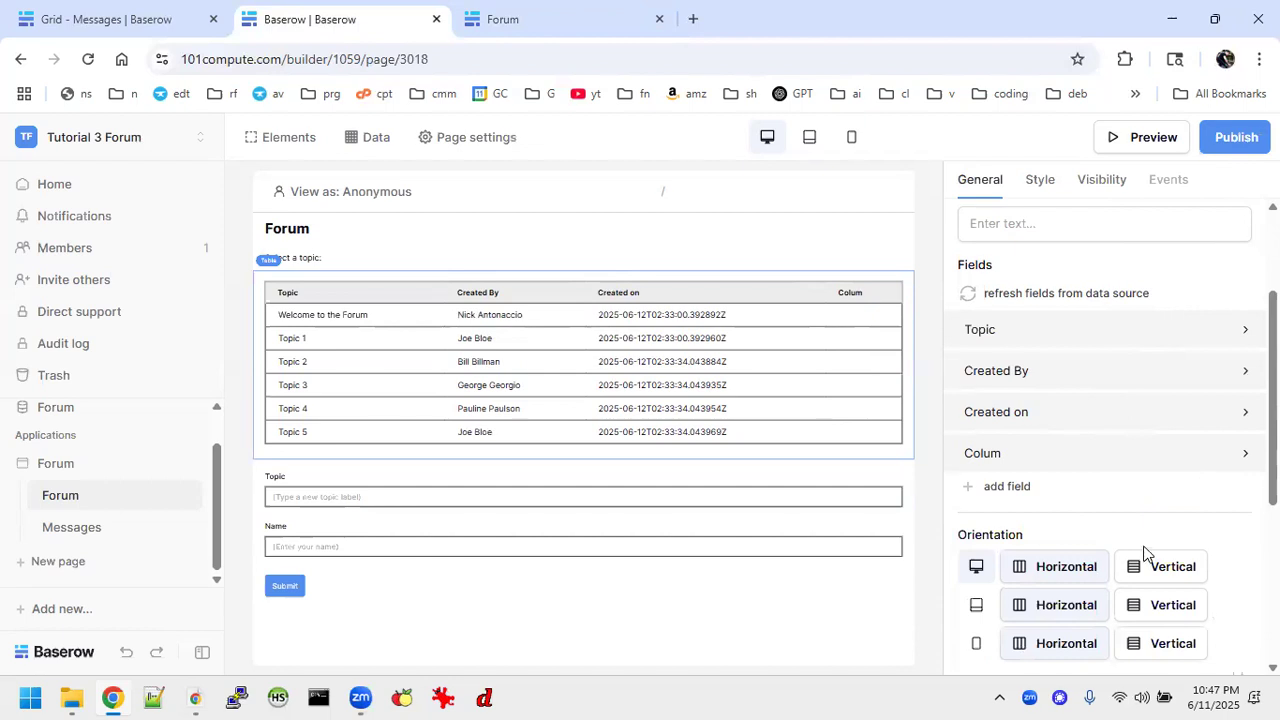
# Rename the new field of the Forum page's topics table to "-" and set its type to Link.
pyautogui.click(1036, 464)
pyautogui.click(1140, 517)
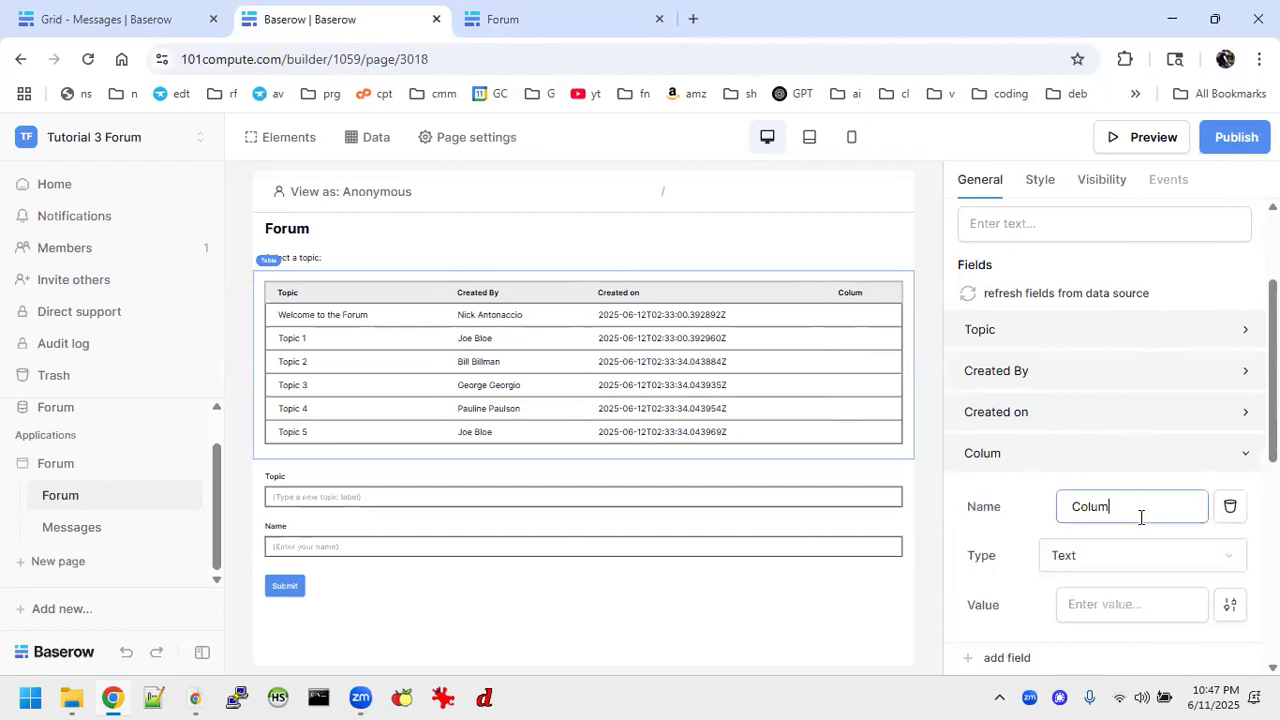
pyautogui.press('BackSpace')
pyautogui.press('BackSpace')
pyautogui.press('BackSpace')
pyautogui.press('BackSpace')
pyautogui.press('BackSpace')
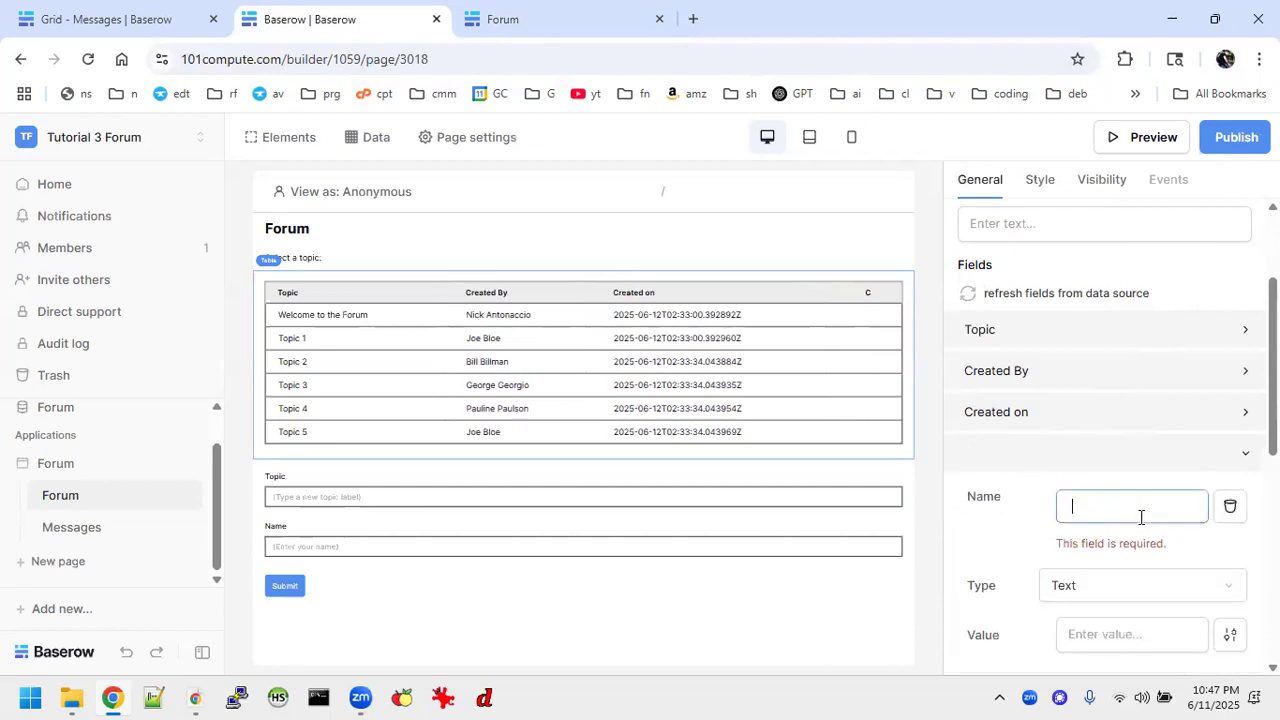
pyautogui.write('-')
pyautogui.click(1114, 560)
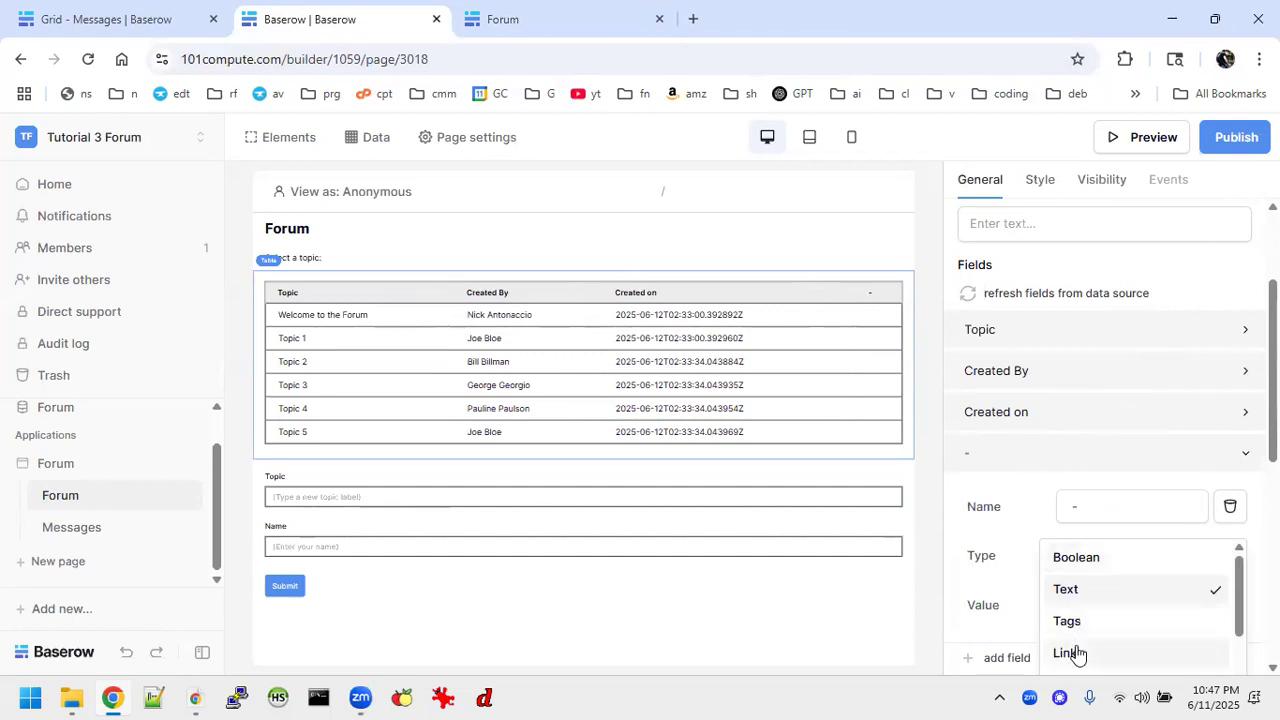
pyautogui.click(1068, 653)
# Set the link text of the topics table's "-" field to Messages.
pyautogui.scroll(-2, 1117, 568)
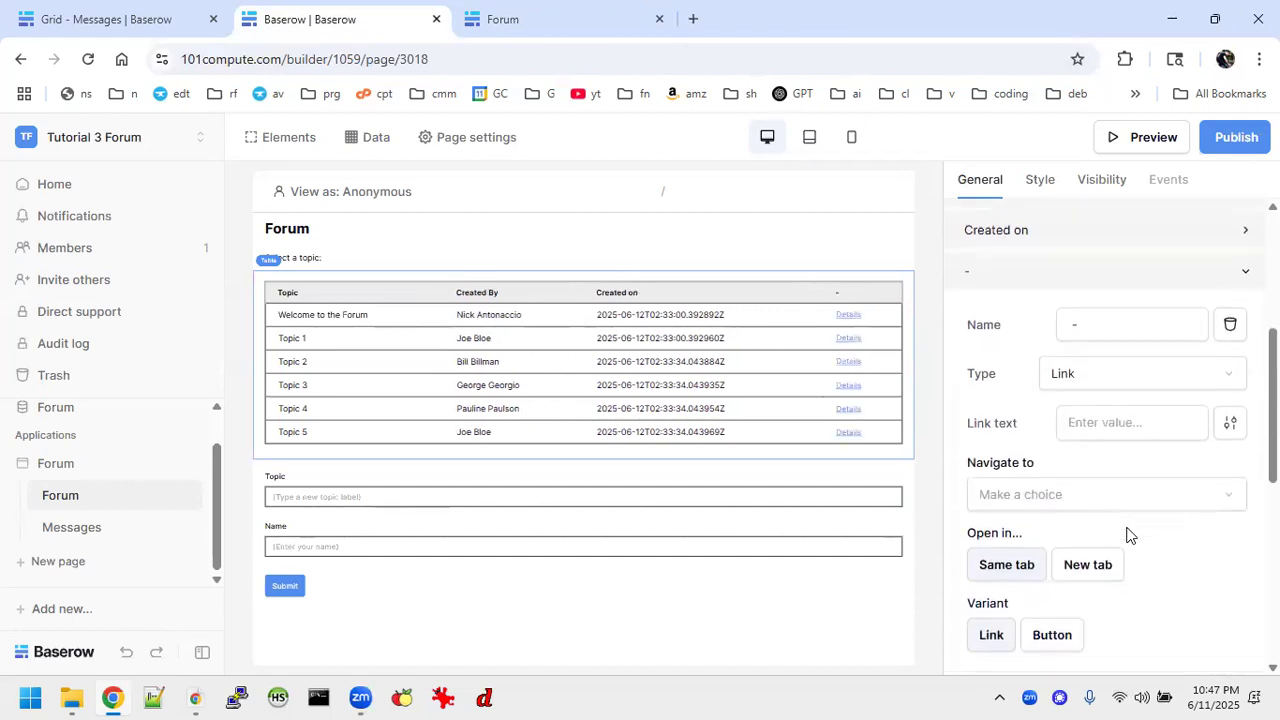
pyautogui.click(1101, 425)
pyautogui.write('Edit')
pyautogui.press('BackSpace')
pyautogui.press('BackSpace')
pyautogui.press('BackSpace')
pyautogui.press('BackSpace')
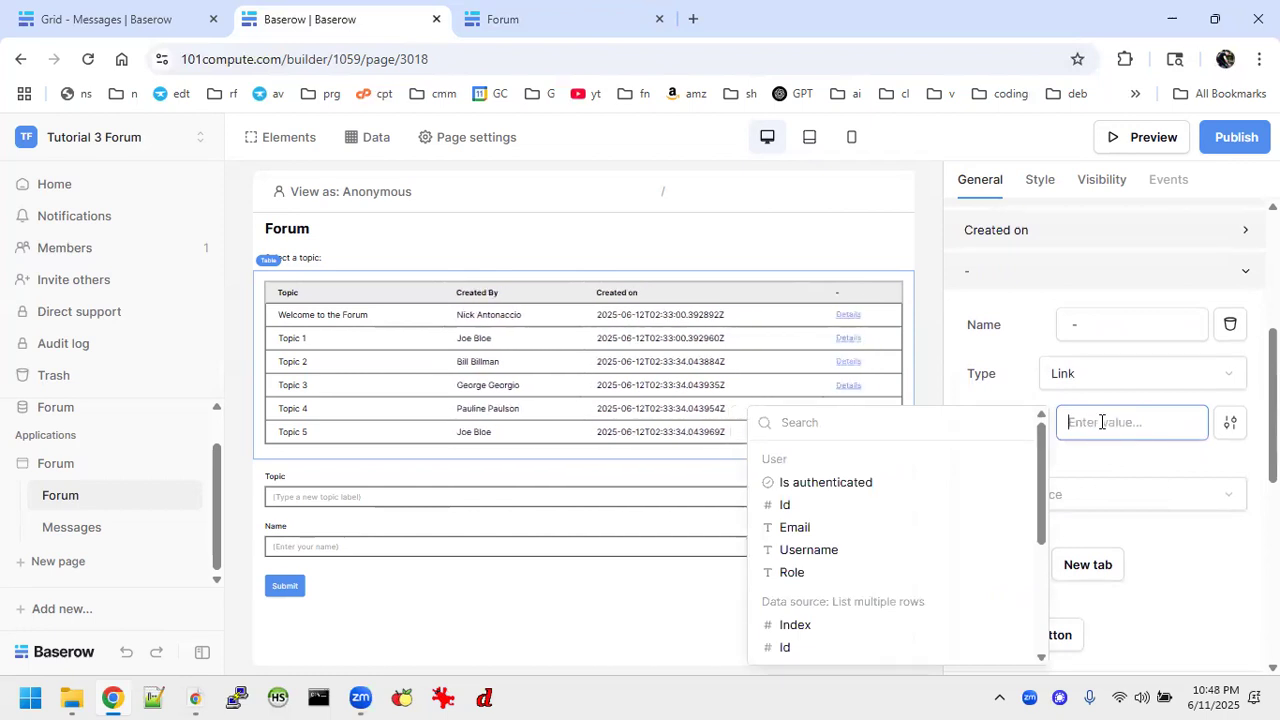
pyautogui.write('Messages')
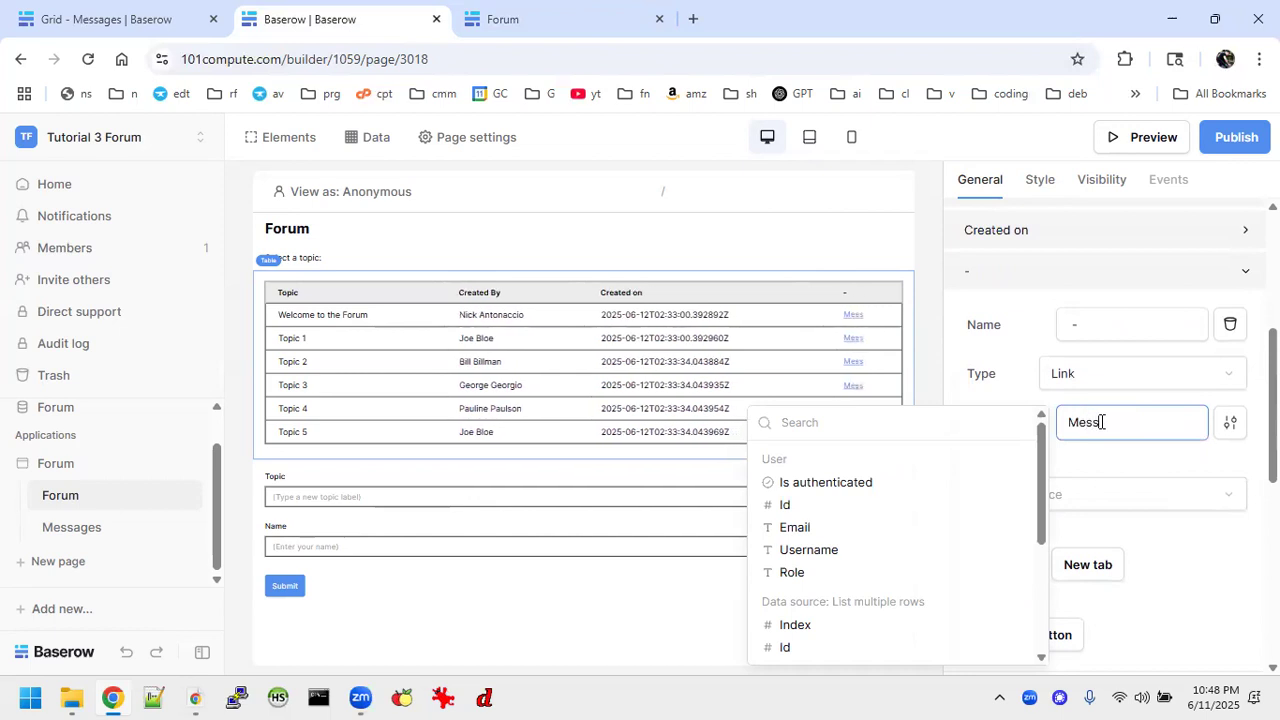
pyautogui.click(1145, 461)
# Make the link navigate to the Messages page, passing the Id from the List multiple rows data source as topic_id.
pyautogui.click(1080, 494)
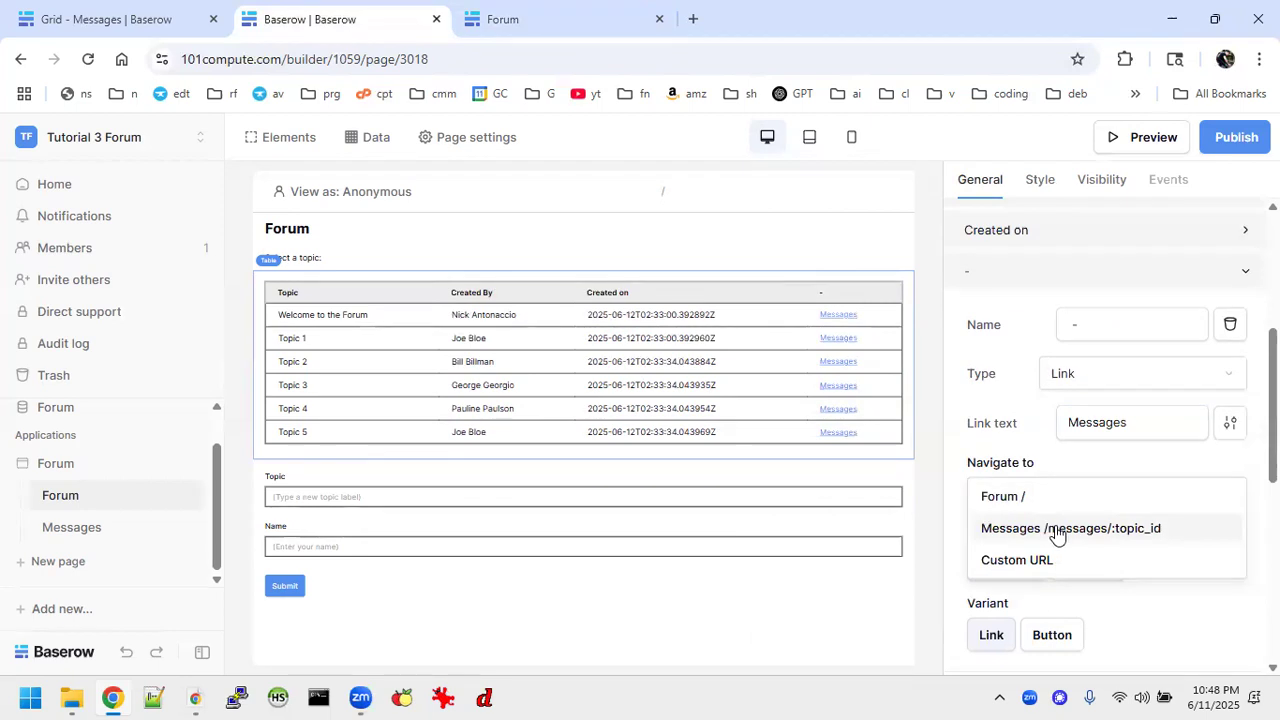
pyautogui.click(1057, 532)
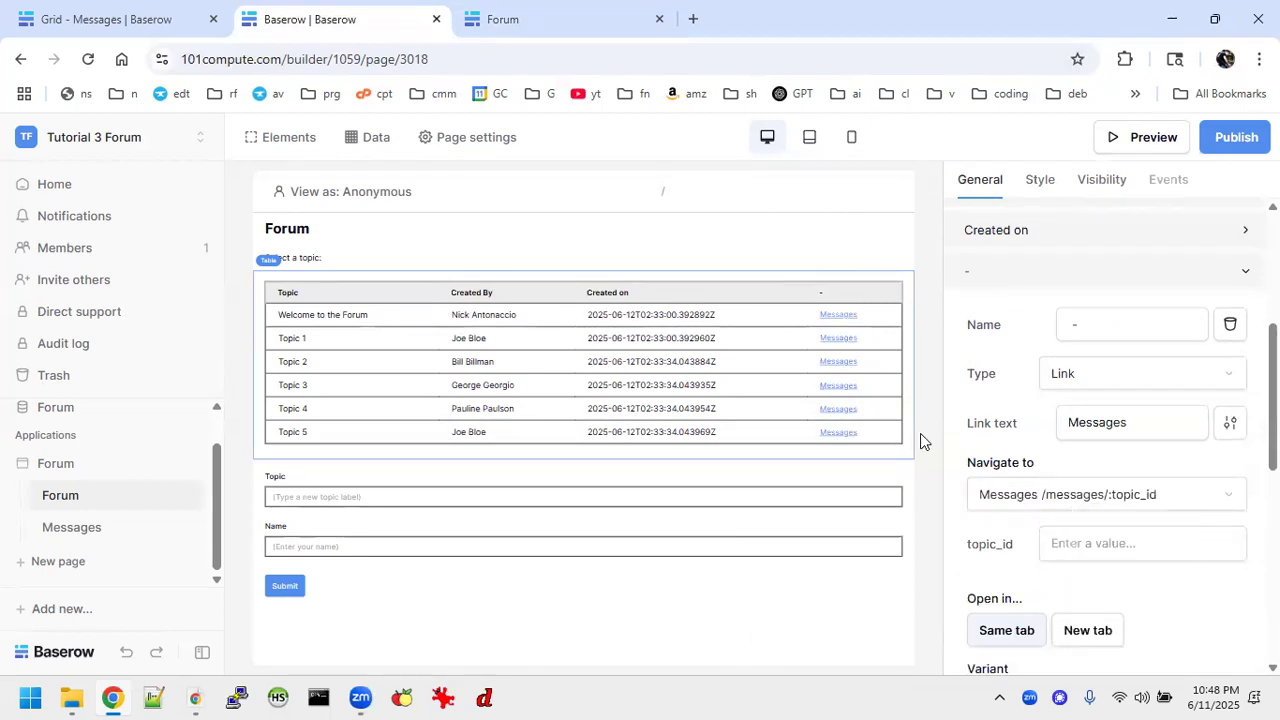
pyautogui.click(1099, 542)
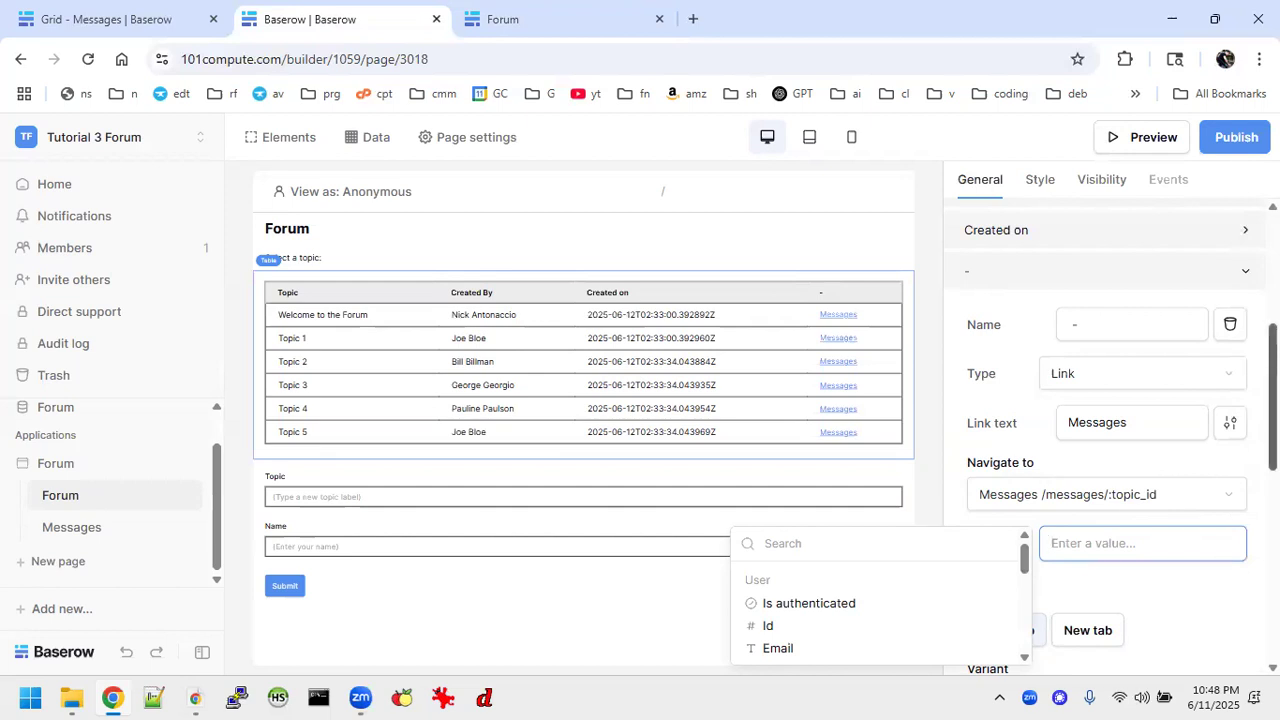
pyautogui.scroll(-5, 948, 472)
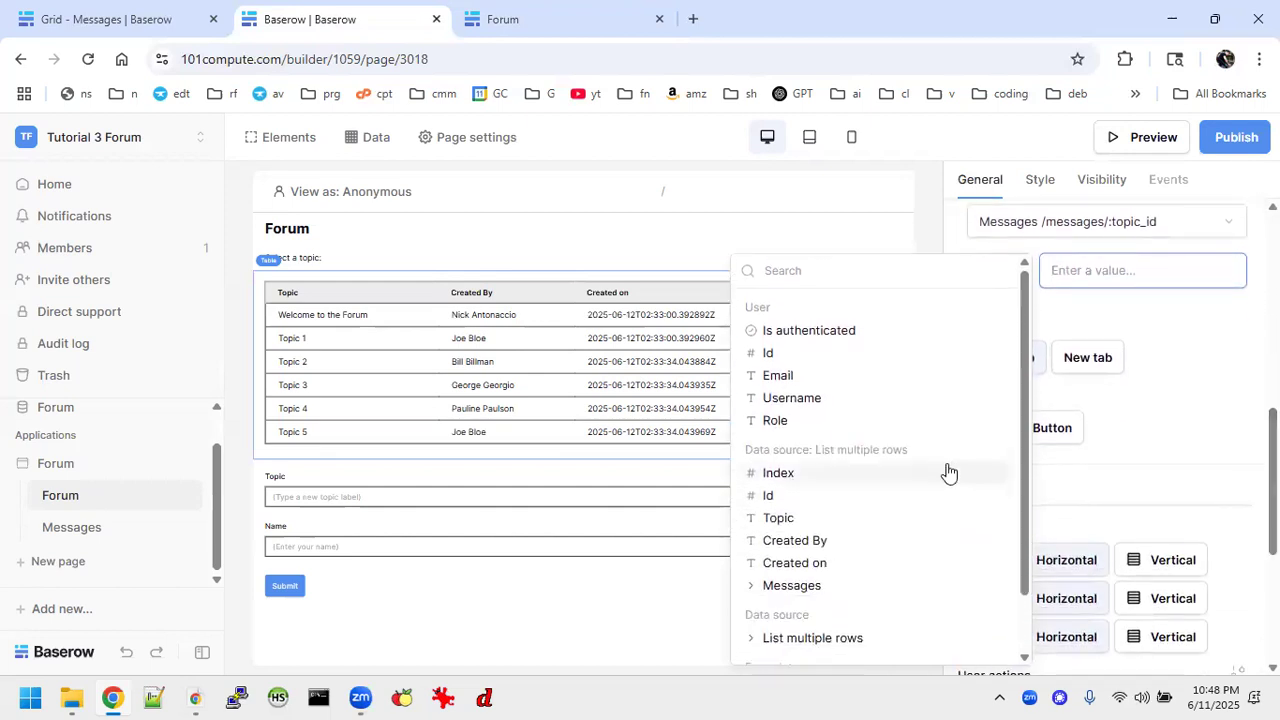
pyautogui.click(768, 497)
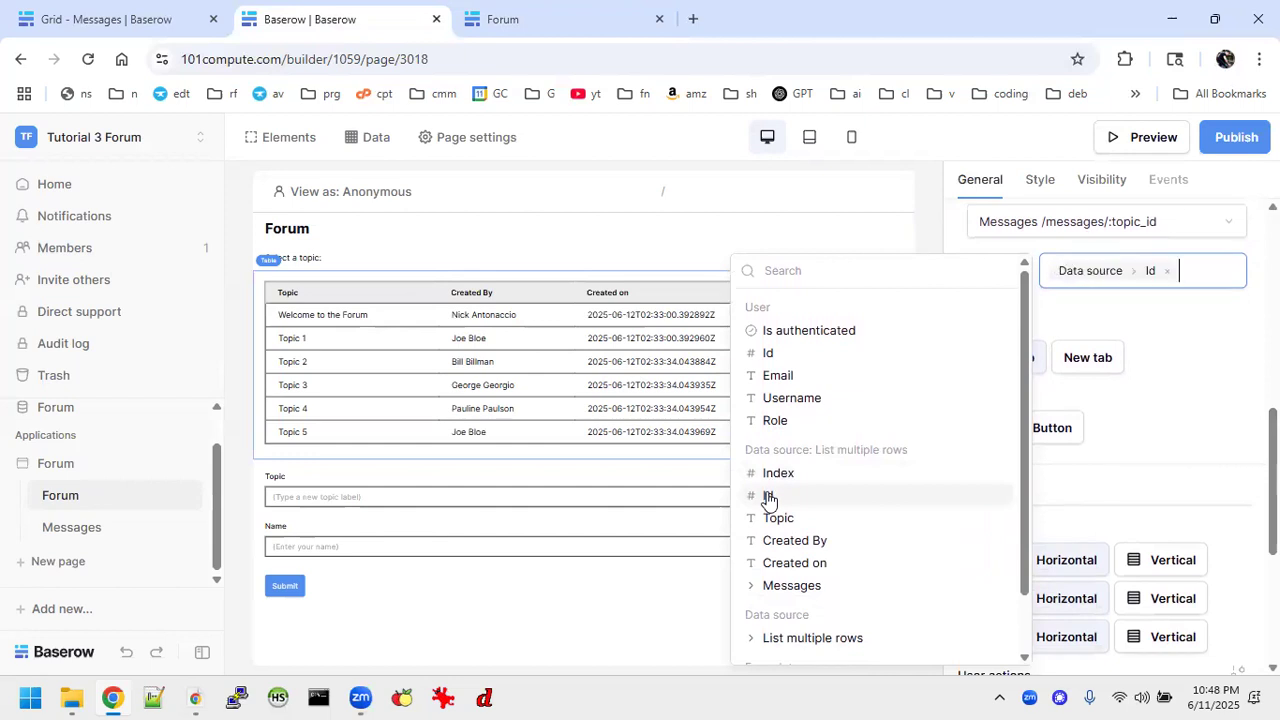
pyautogui.click(1194, 372)
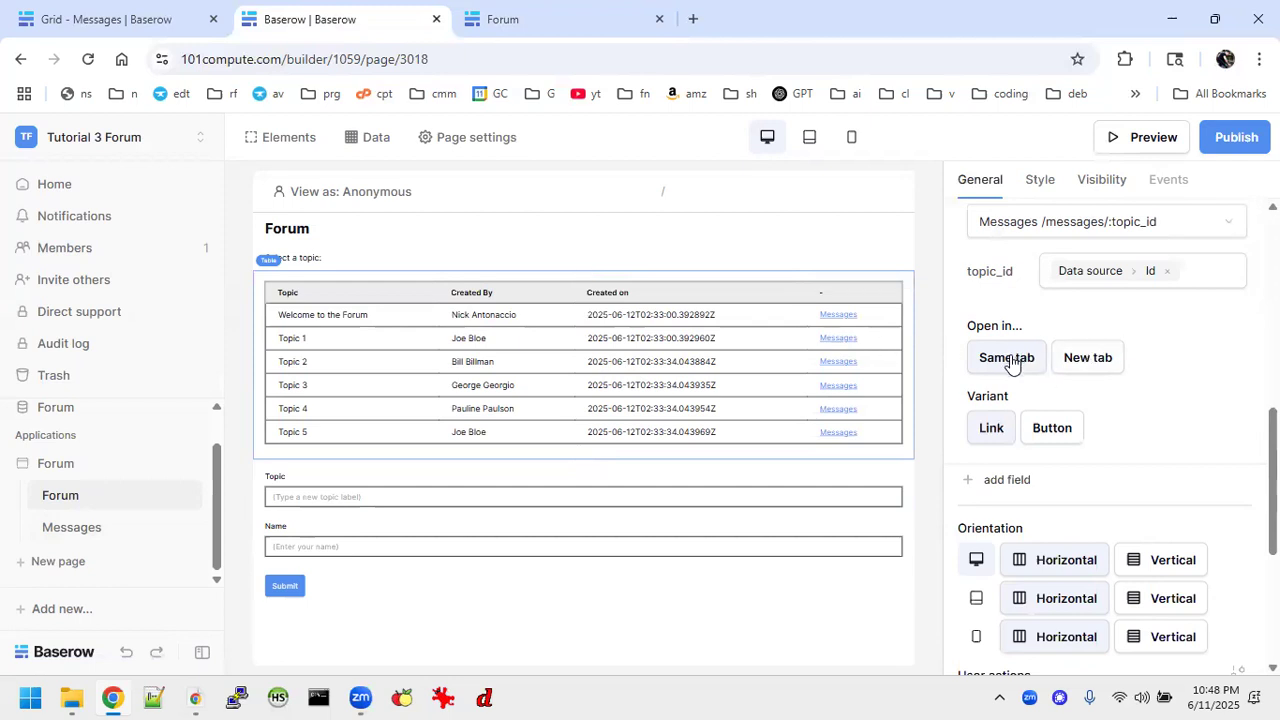
pyautogui.scroll(2, 1226, 360)
pyautogui.scroll(2, 1226, 360)
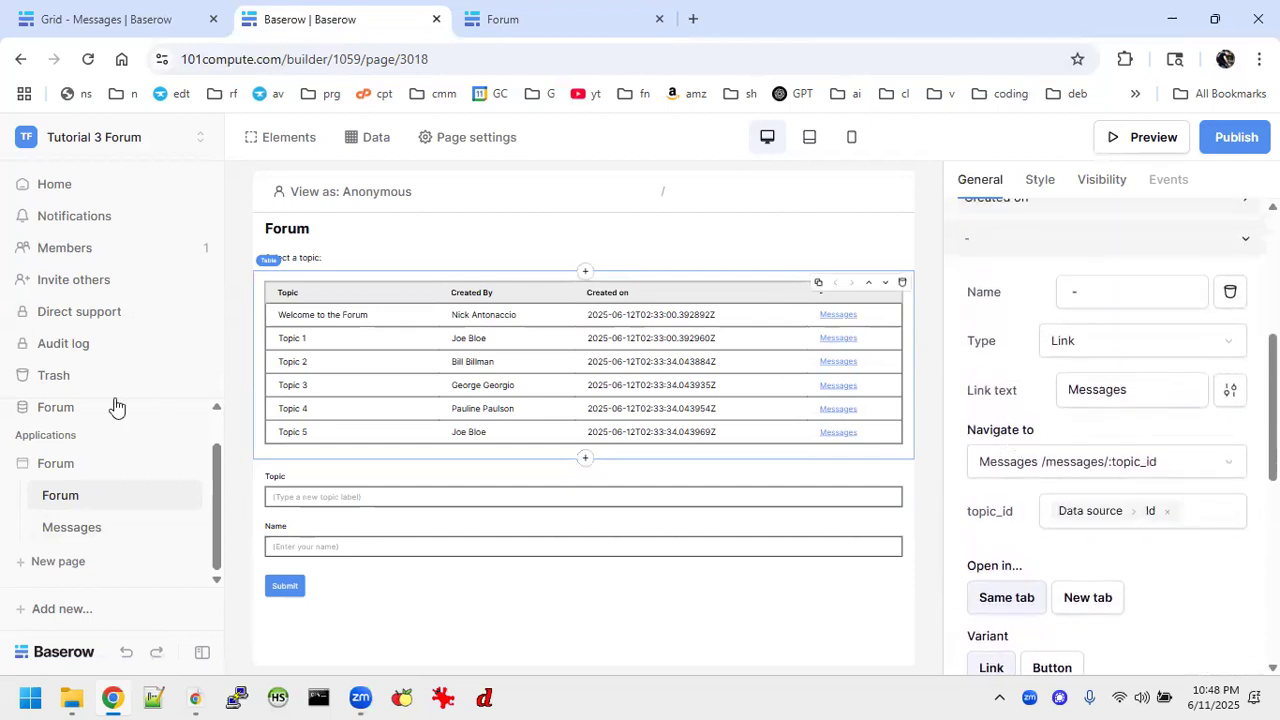
# Create a List multiple rows data source on the Messages page using the Local Baserow integration.
pyautogui.click(70, 530)
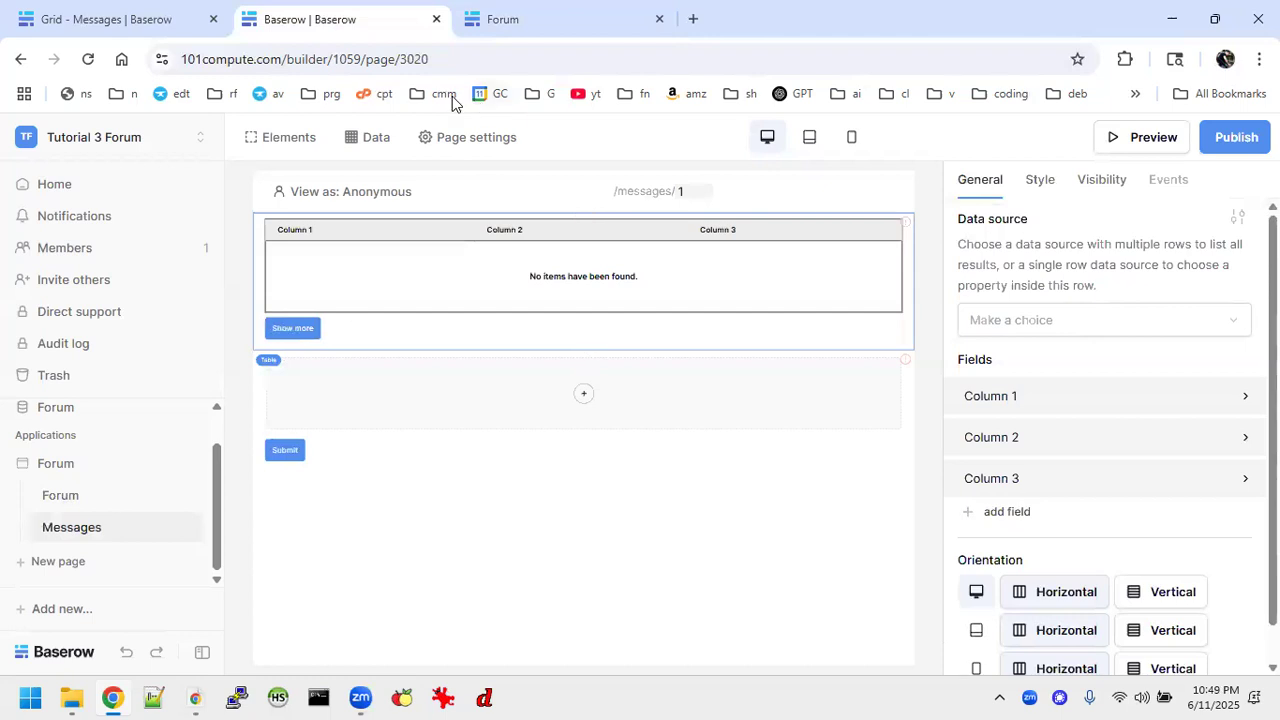
pyautogui.click(353, 137)
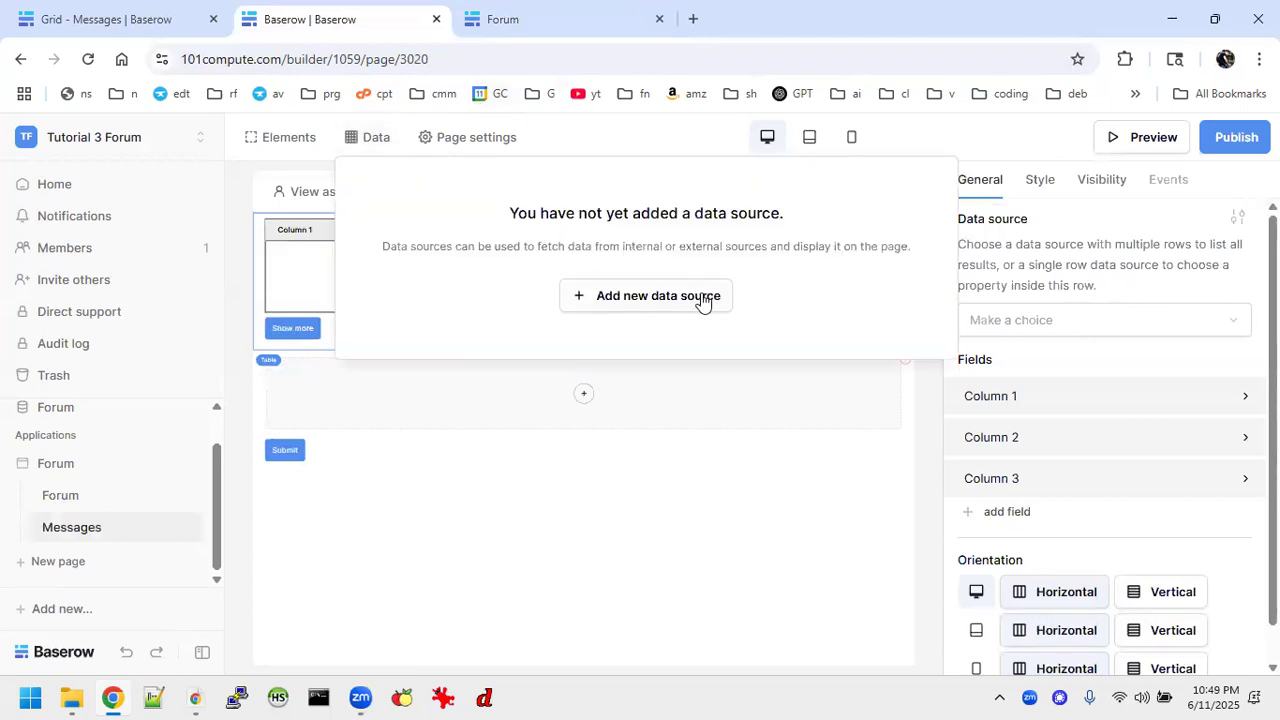
pyautogui.click(703, 298)
pyautogui.click(449, 284)
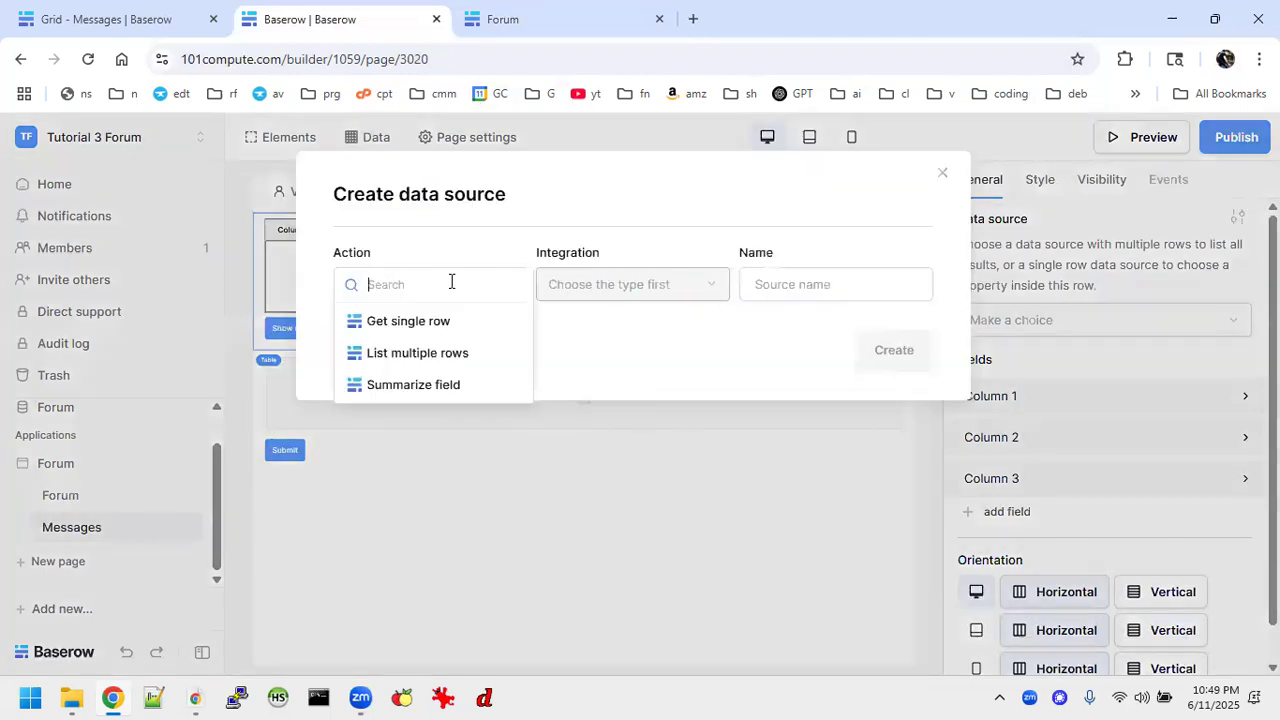
pyautogui.click(429, 352)
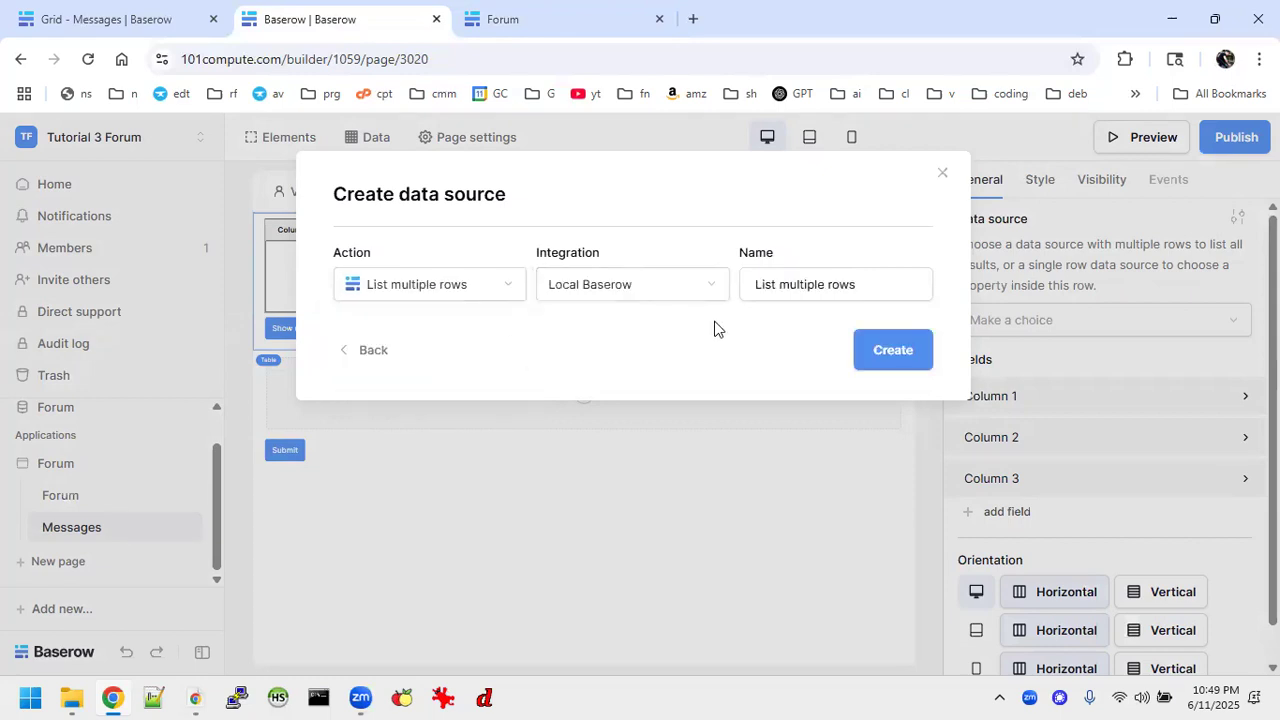
pyautogui.click(895, 362)
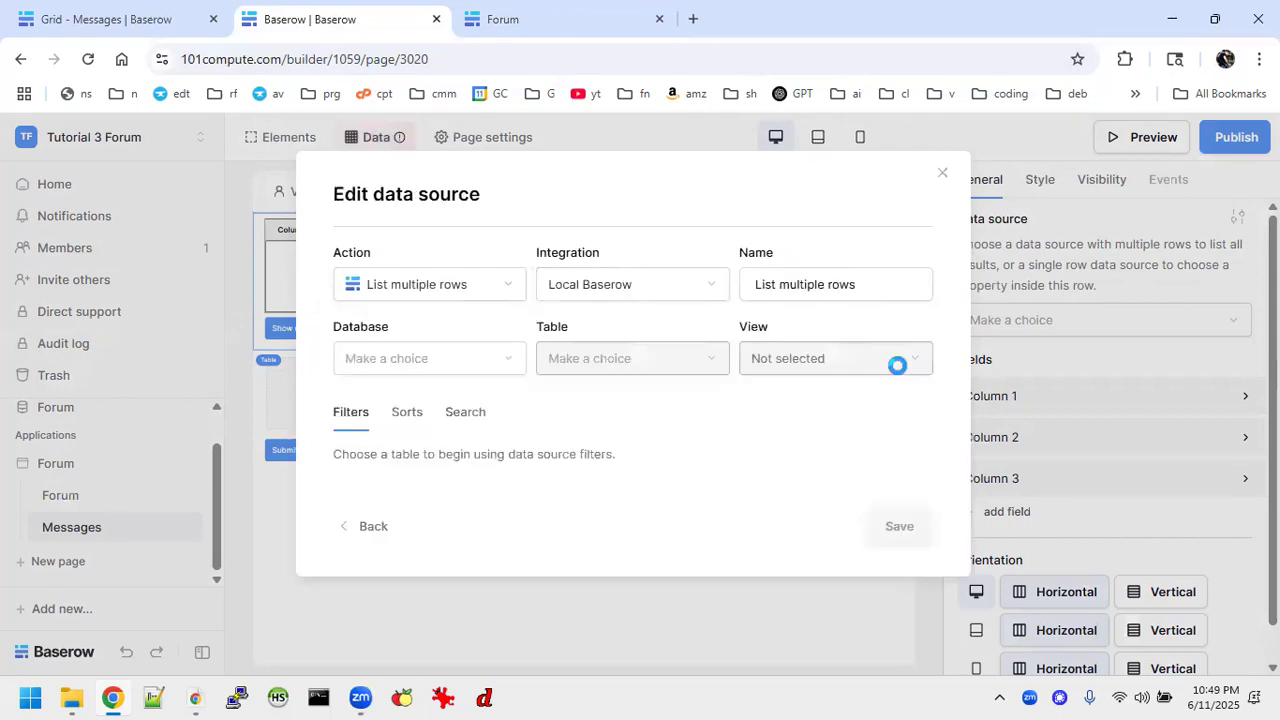
# Point the new data source to the Messages table in the Forum database, without a view, and save it.
pyautogui.click(469, 360)
pyautogui.click(400, 374)
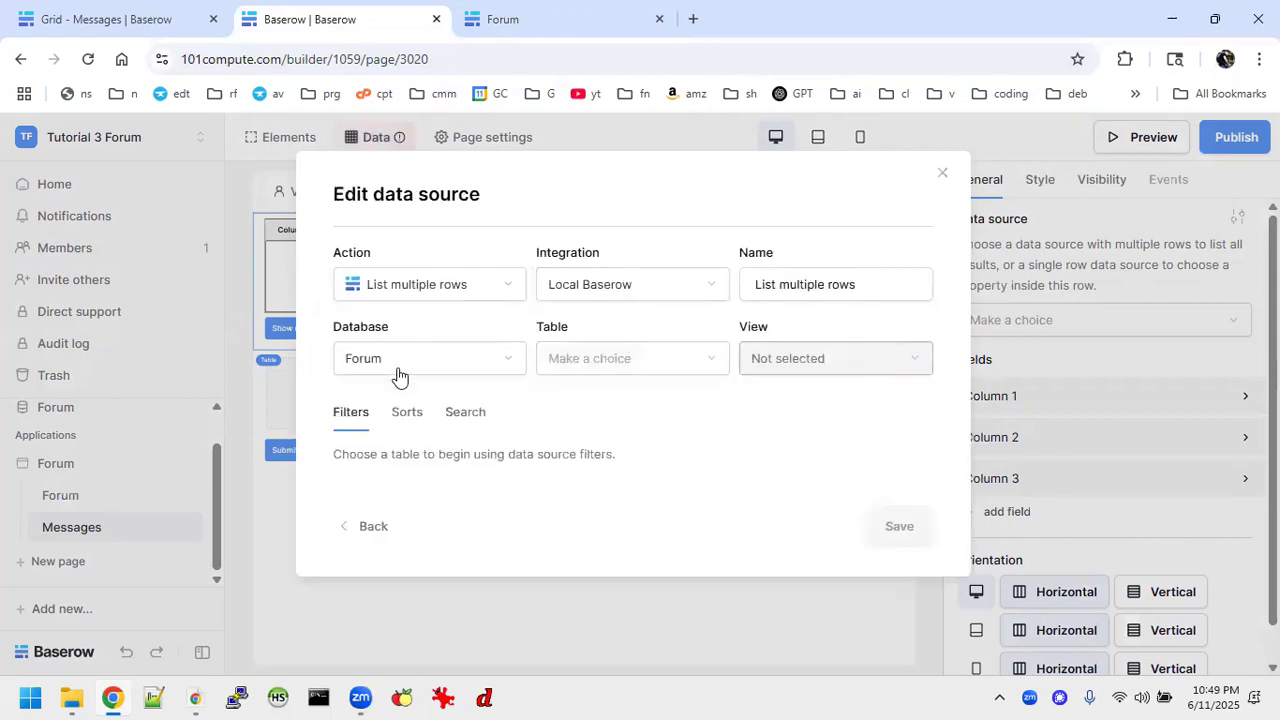
pyautogui.click(605, 370)
pyautogui.click(594, 392)
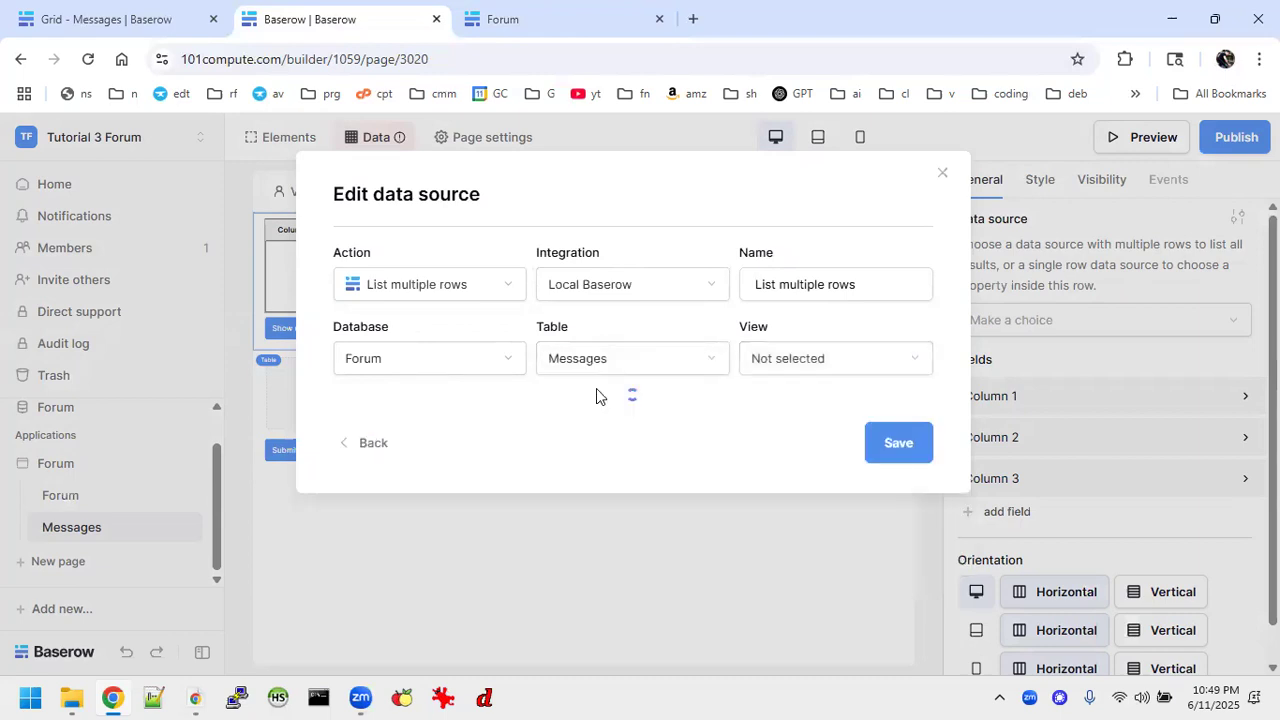
pyautogui.click(812, 370)
pyautogui.click(813, 370)
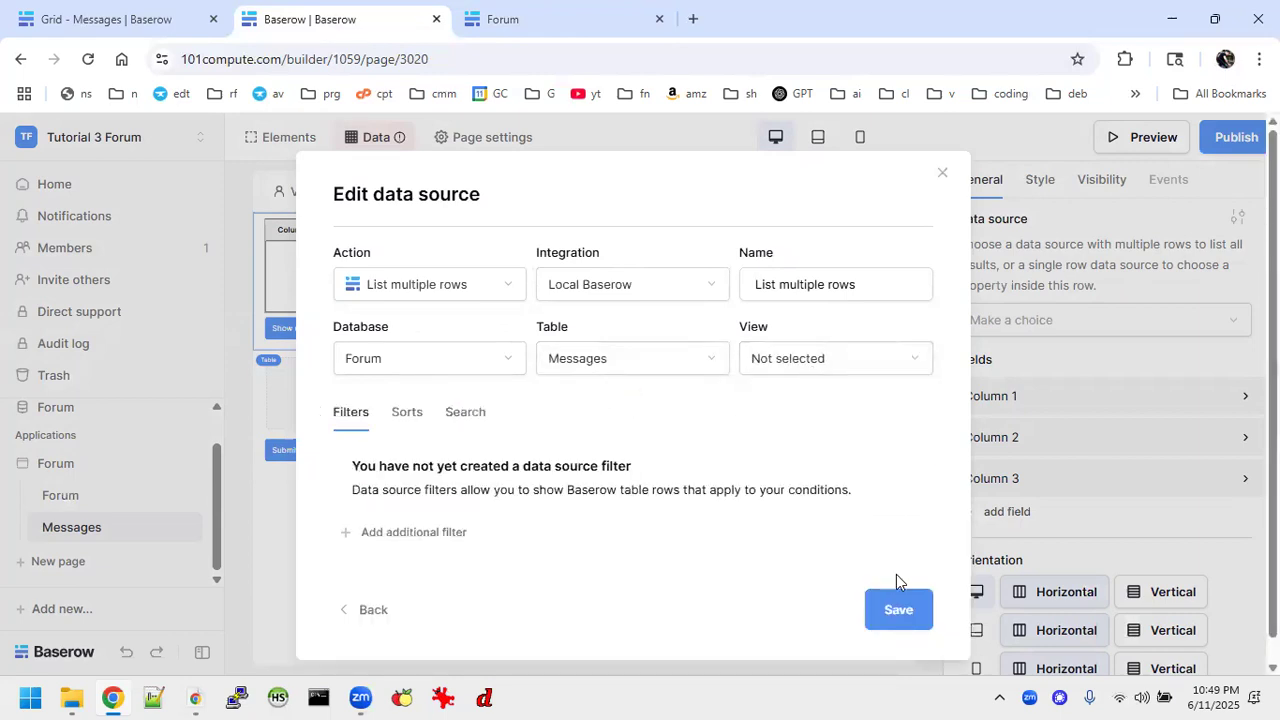
pyautogui.click(897, 608)
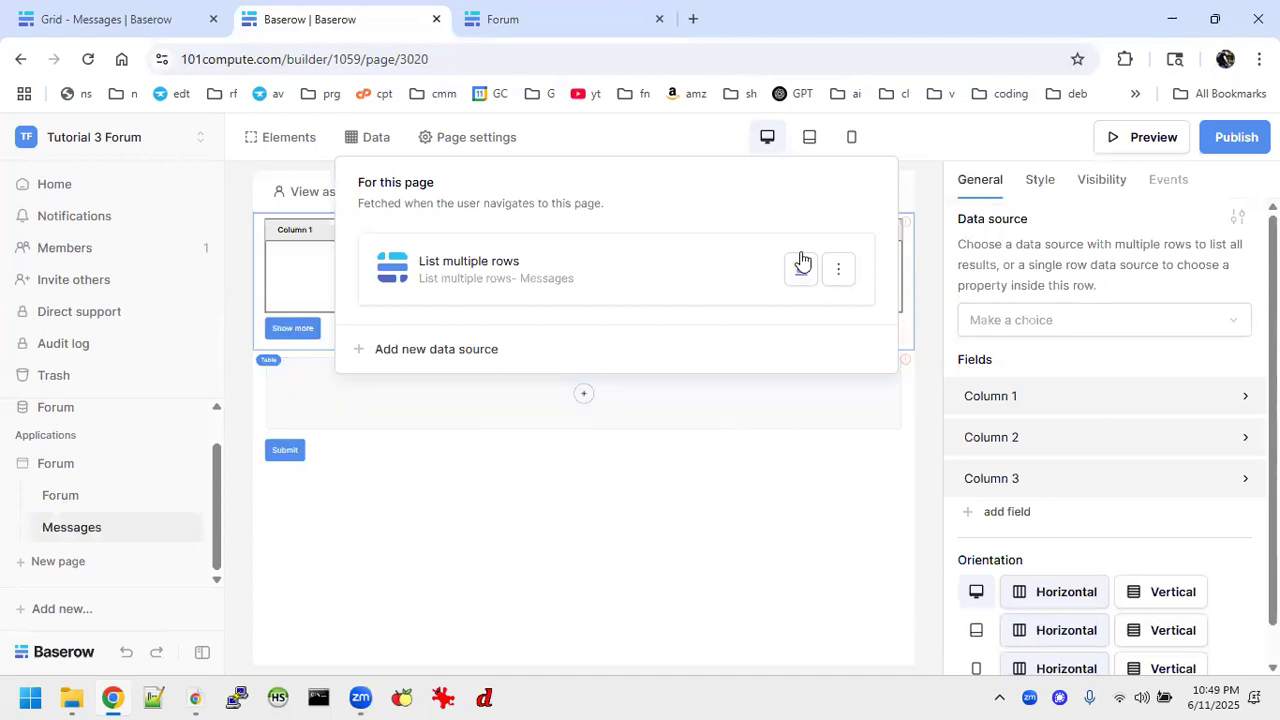
pyautogui.click(689, 557)
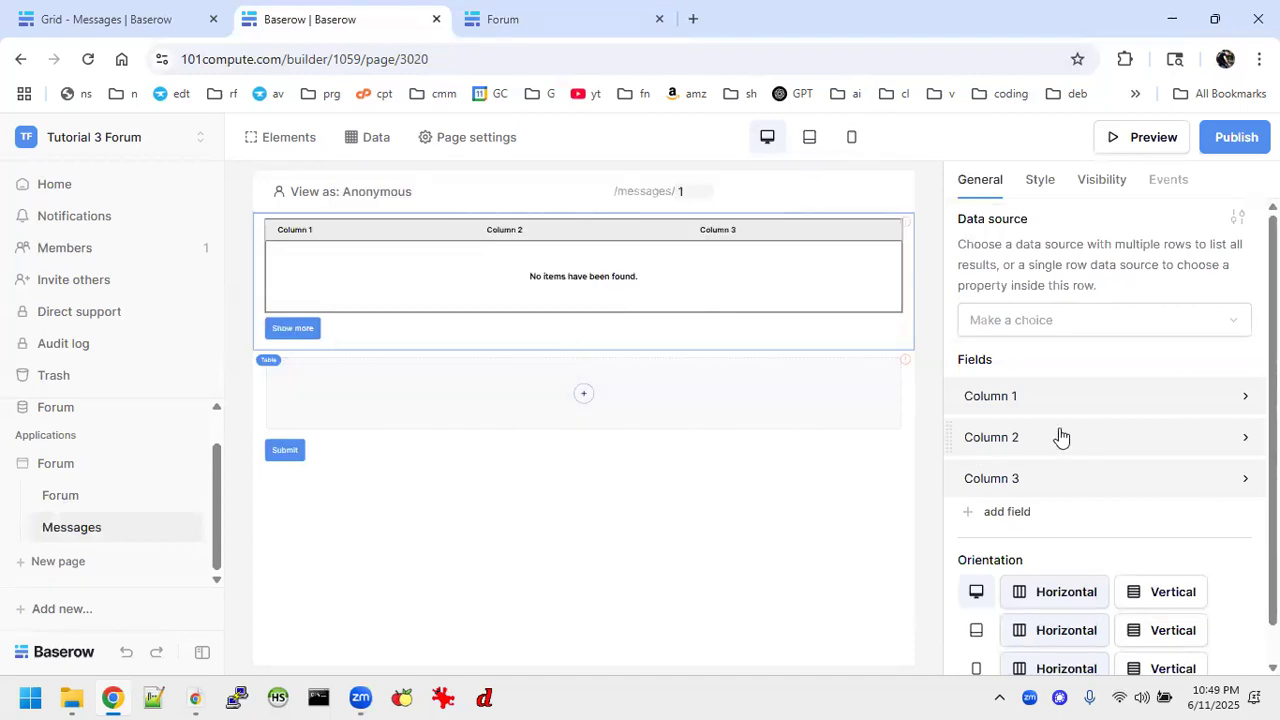
# Set the Messages page table element's data source to List multiple rows and look through the listed messages.
pyautogui.click(1031, 323)
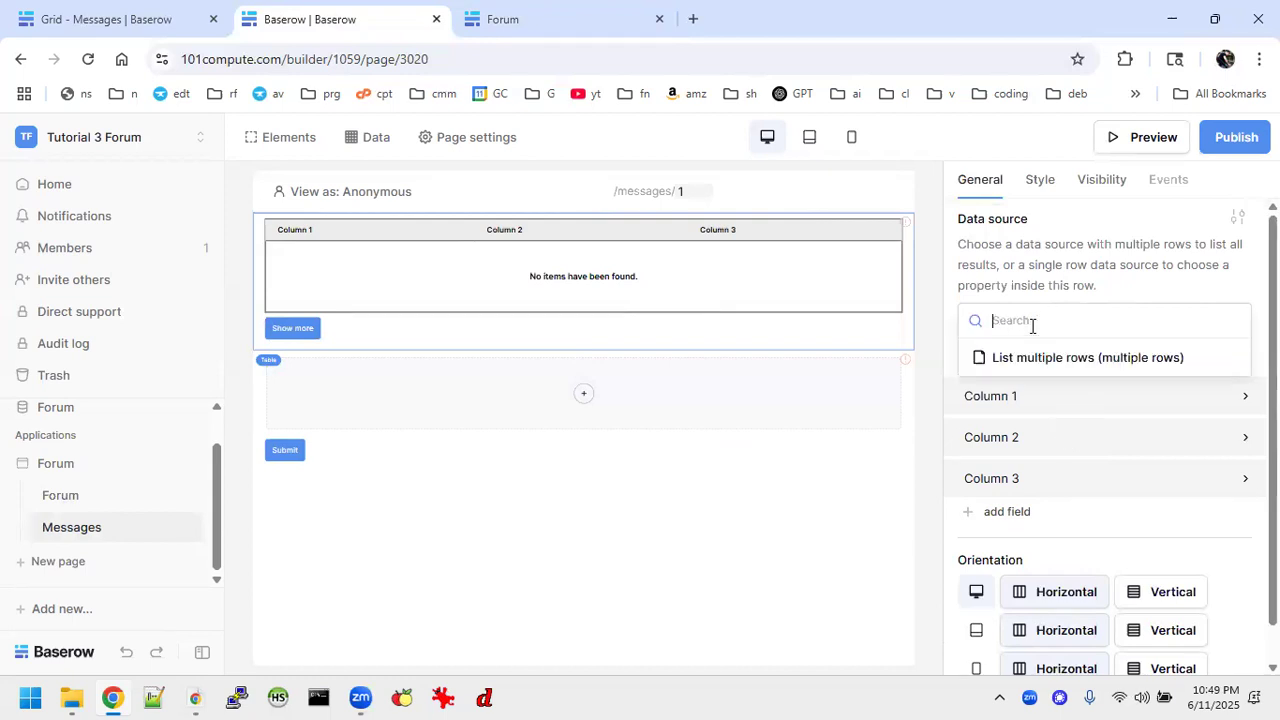
pyautogui.click(1037, 358)
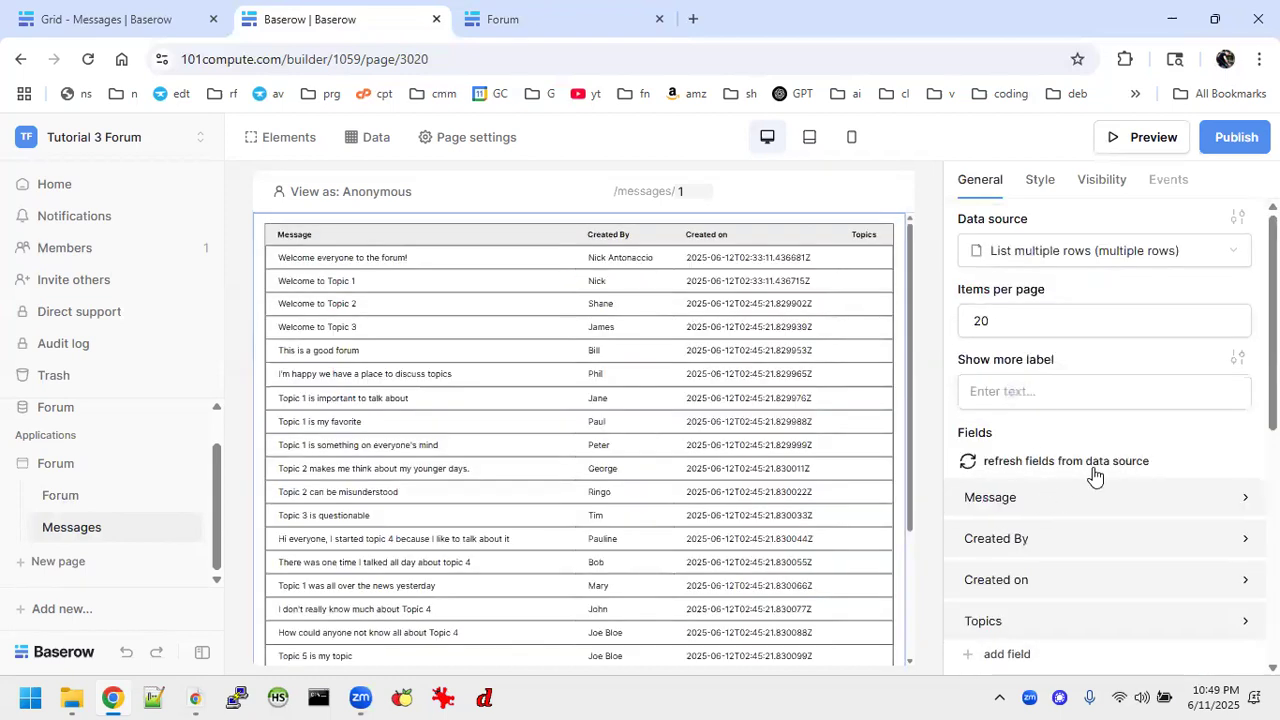
pyautogui.scroll(-3, 707, 432)
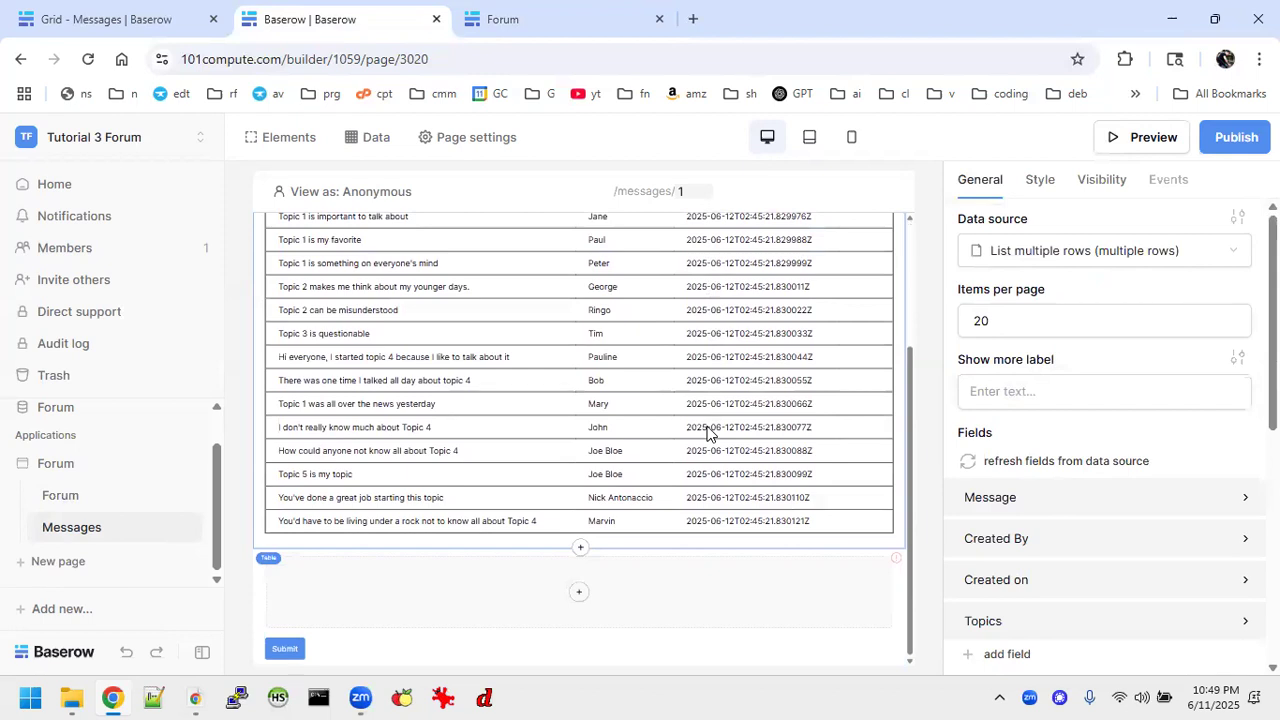
pyautogui.scroll(3, 707, 432)
pyautogui.scroll(-1, 707, 434)
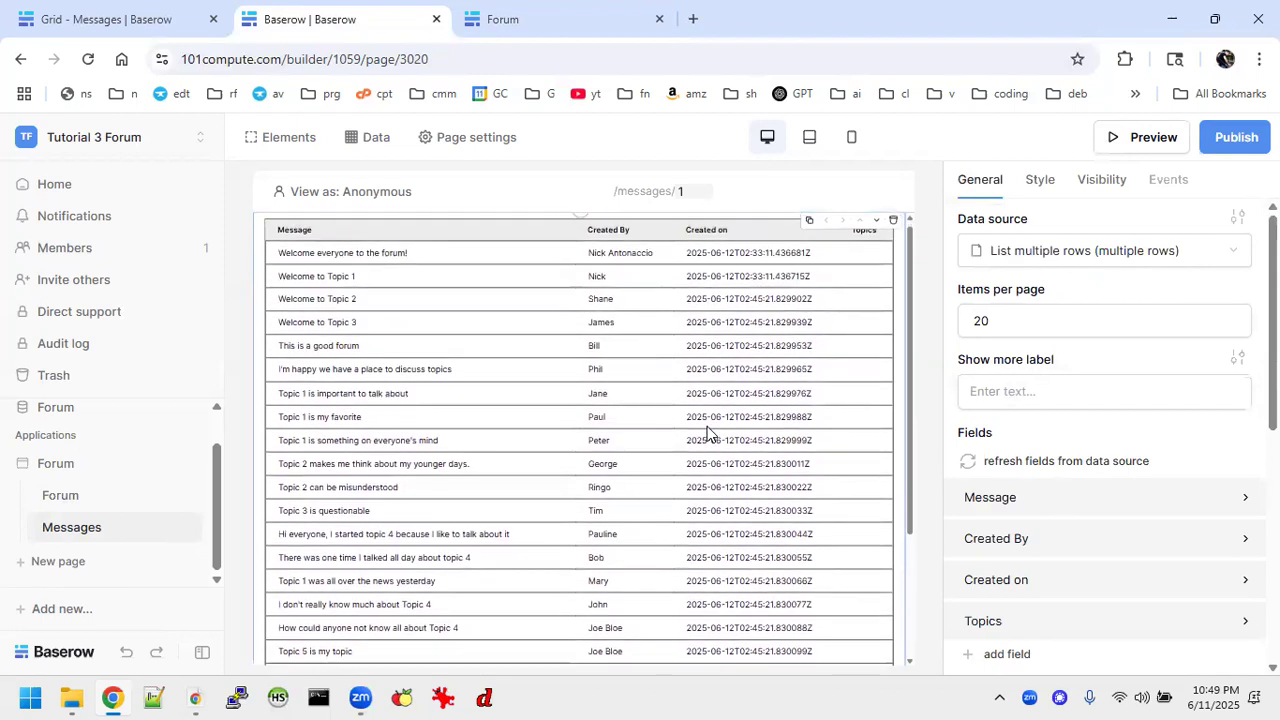
pyautogui.scroll(-2, 707, 432)
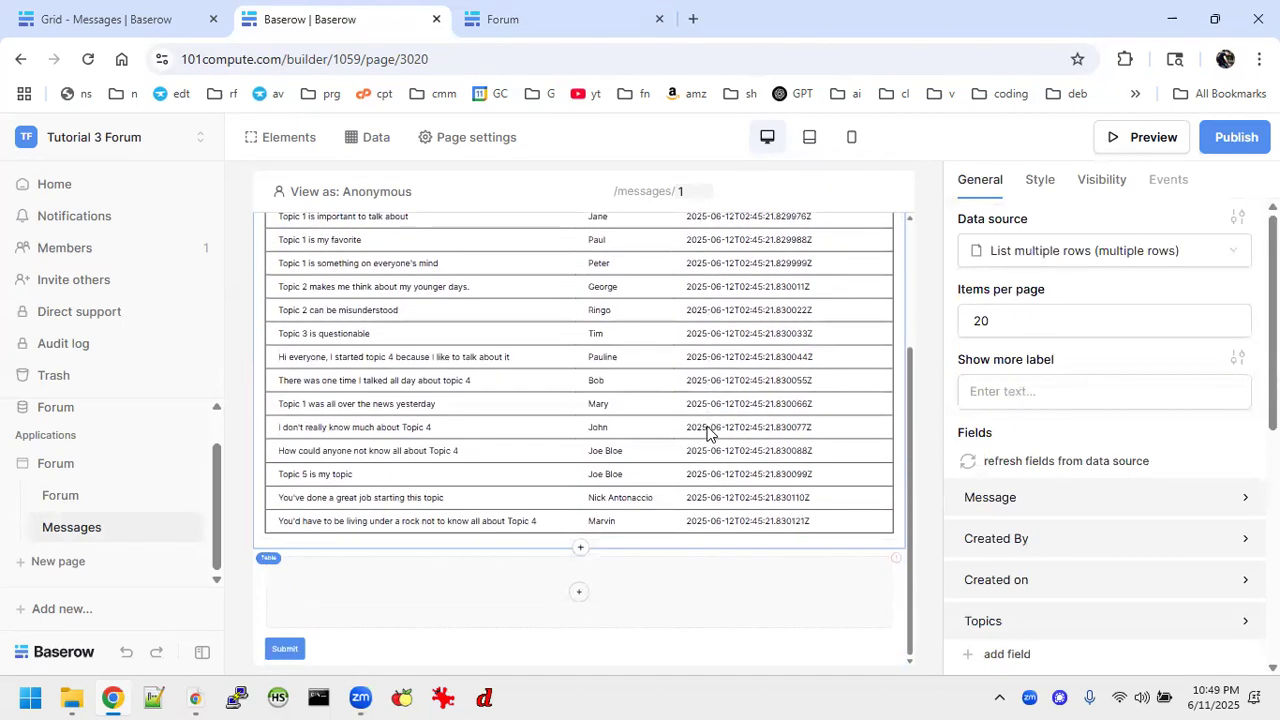
pyautogui.scroll(3, 707, 432)
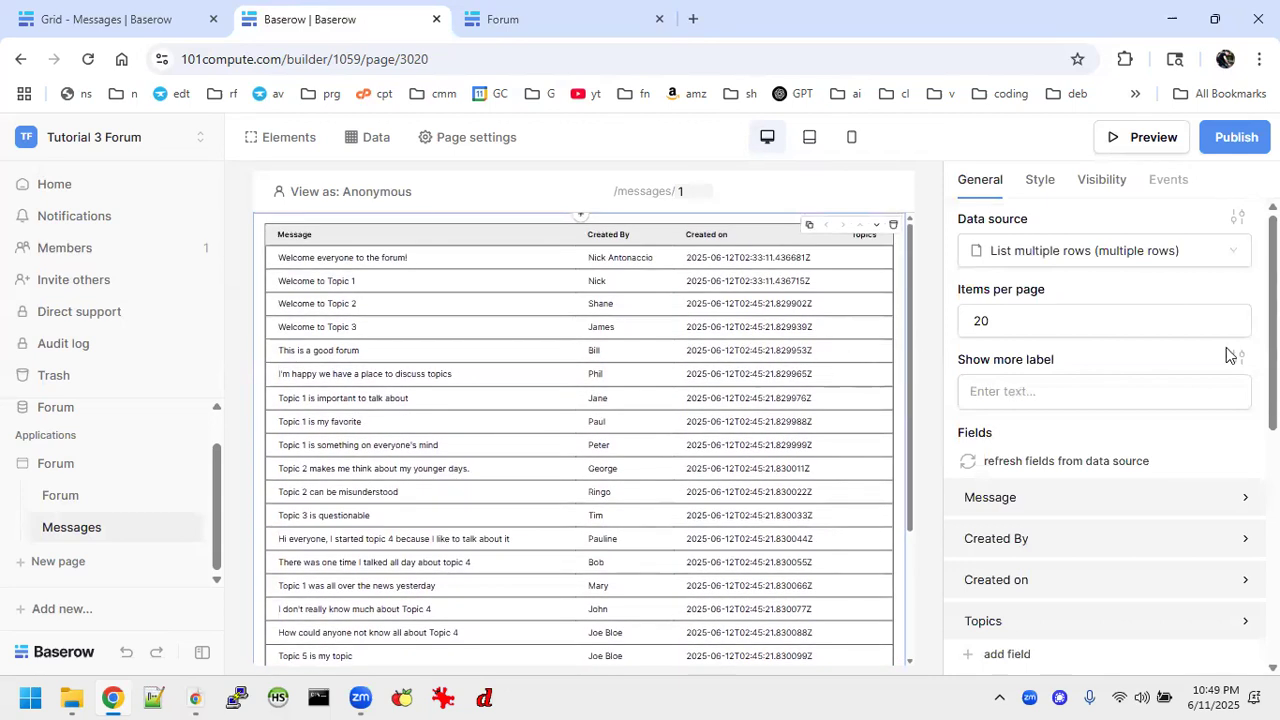
# Delete the Topics field from the Messages page's table element.
pyautogui.click(1090, 390)
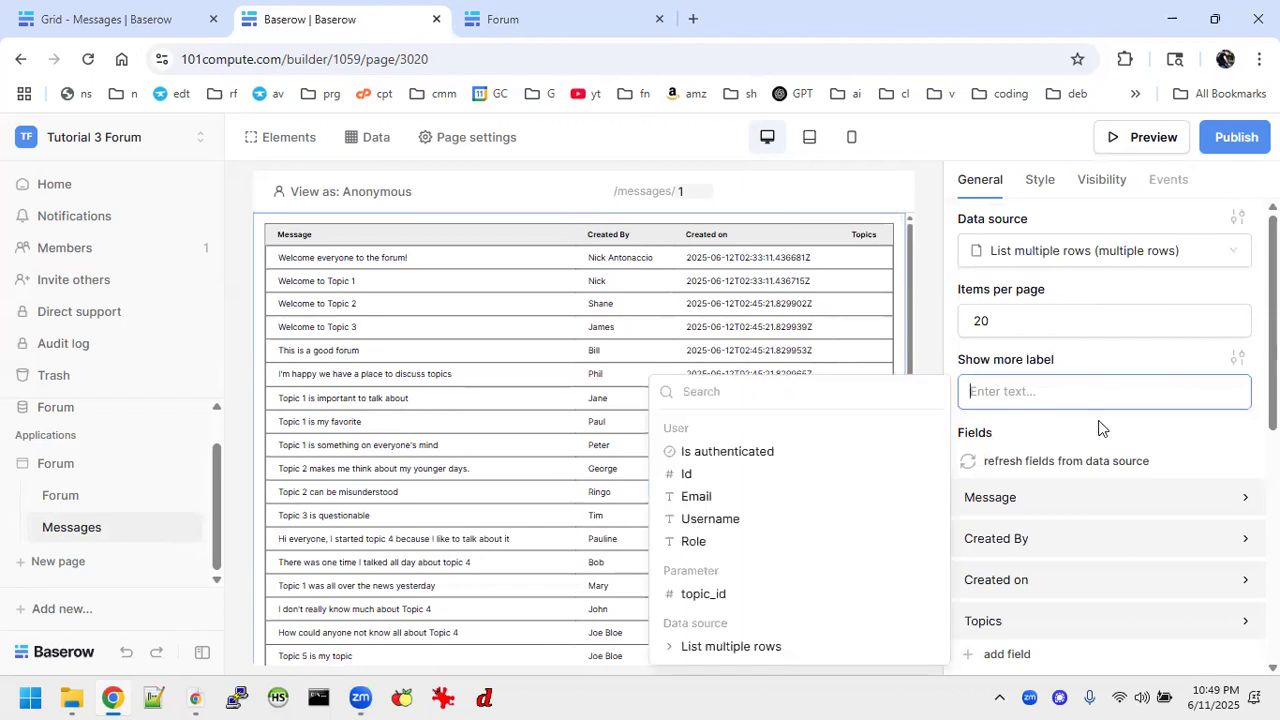
pyautogui.click(1114, 431)
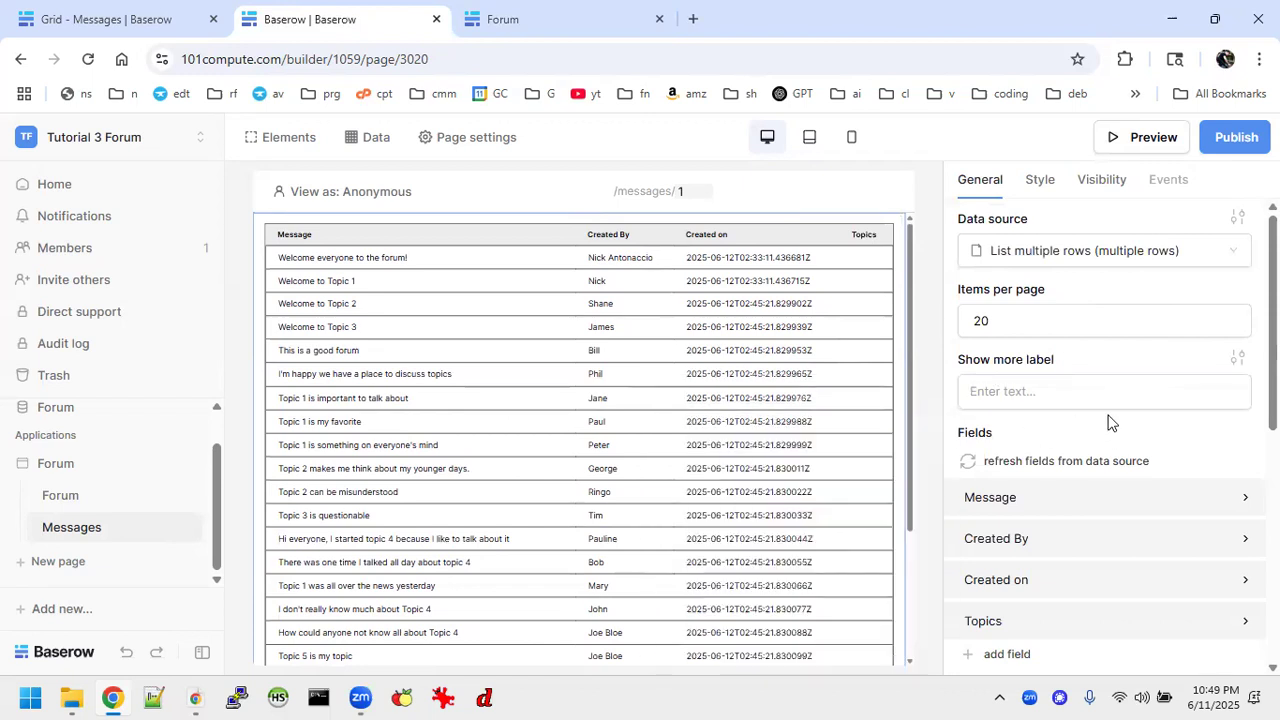
pyautogui.scroll(-2, 1108, 422)
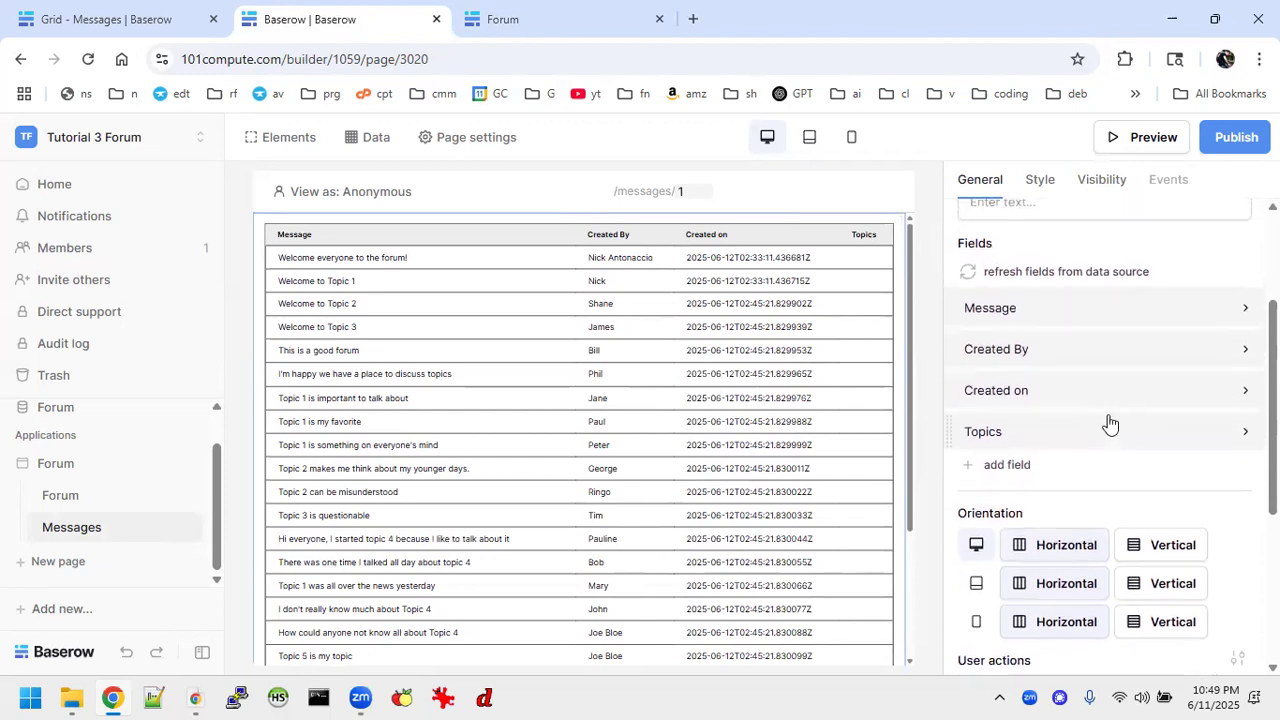
pyautogui.click(1244, 432)
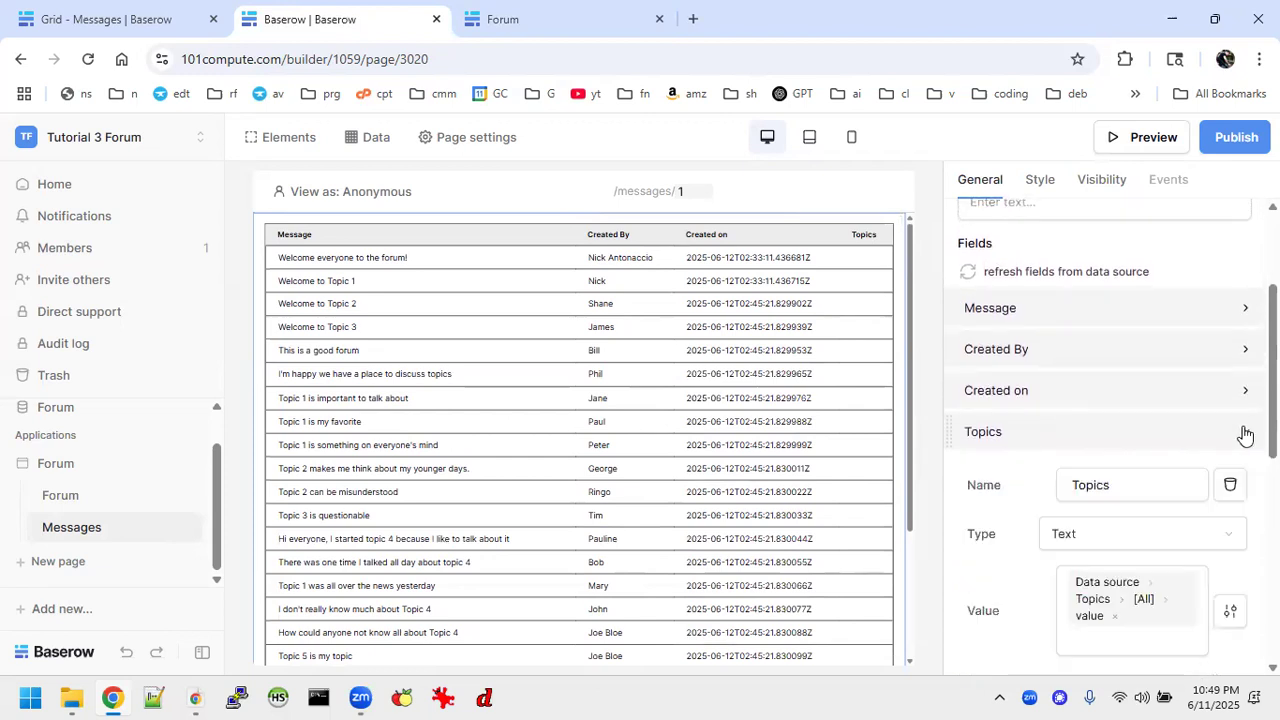
pyautogui.click(1230, 485)
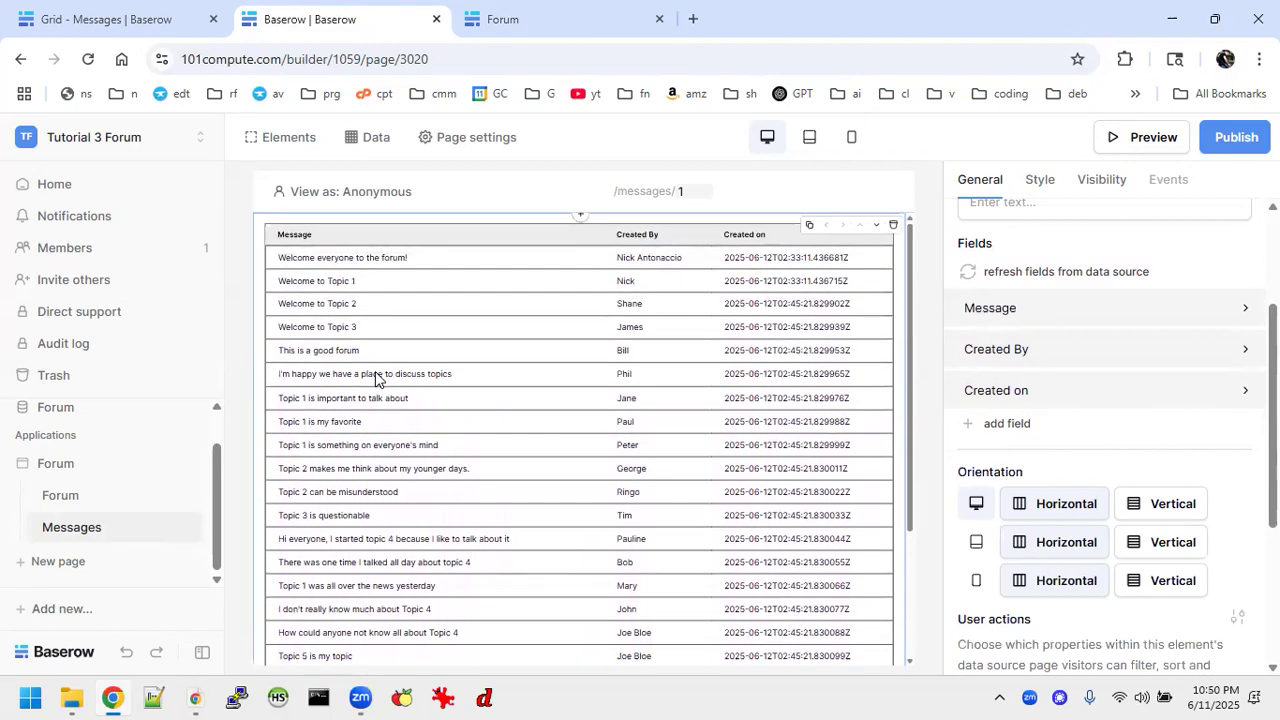
# Add a filter on the Topics field with the "has" condition to the Messages page's List multiple rows data source.
pyautogui.click(372, 139)
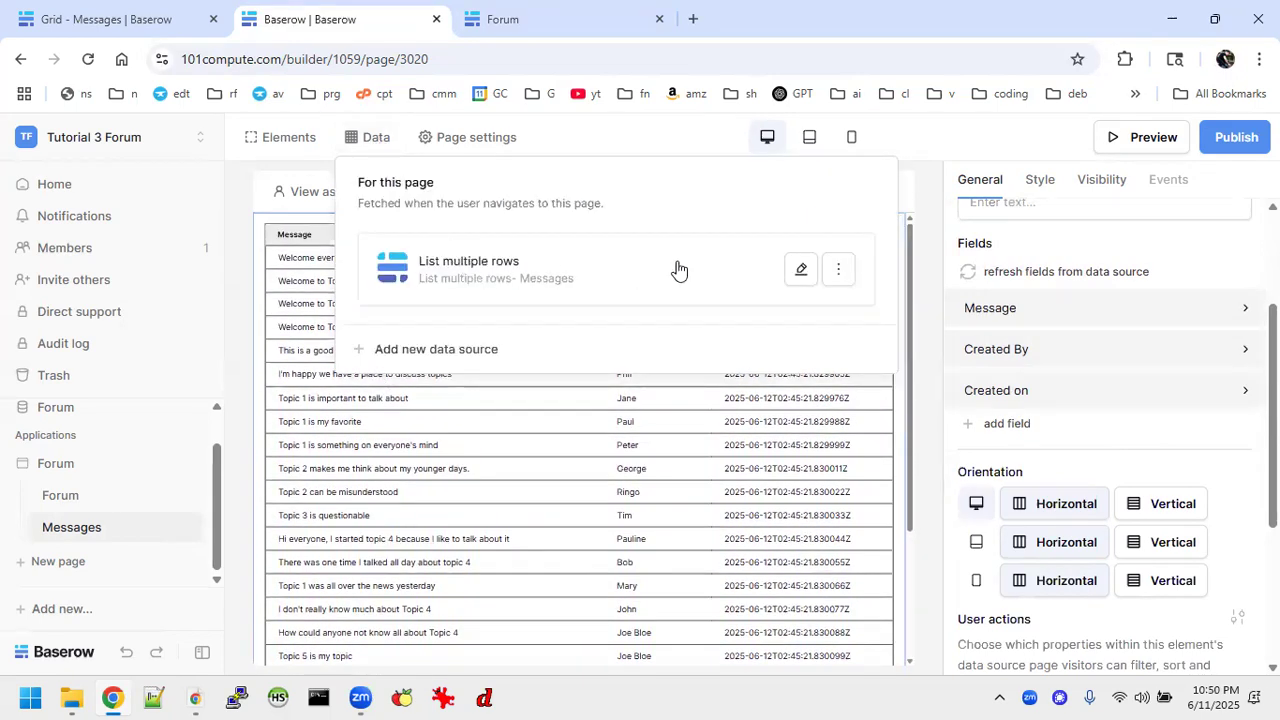
pyautogui.click(800, 270)
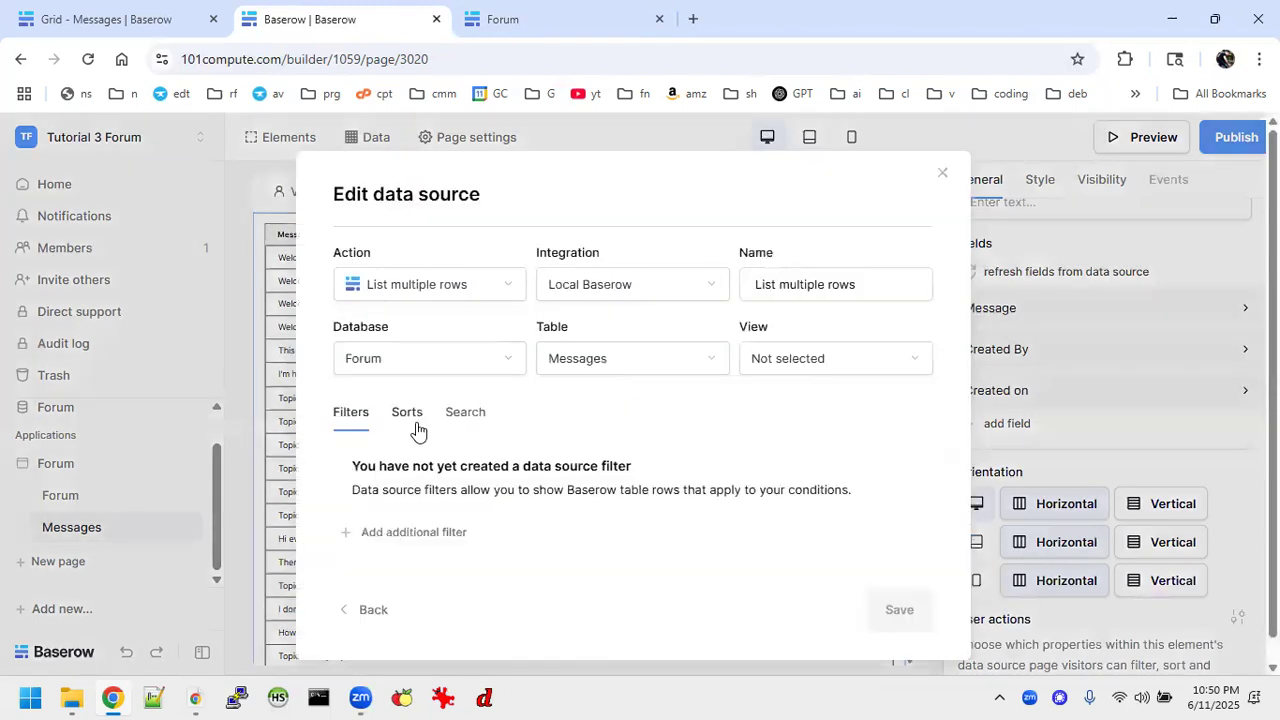
pyautogui.click(390, 535)
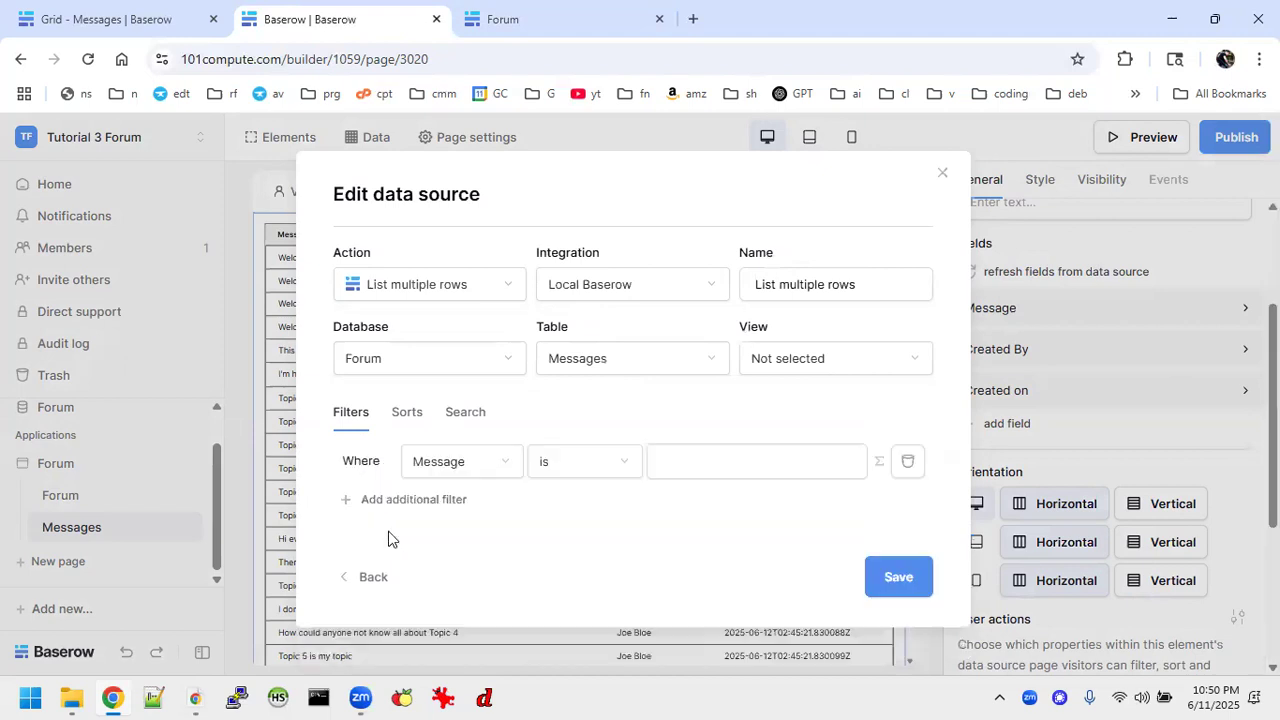
pyautogui.click(494, 465)
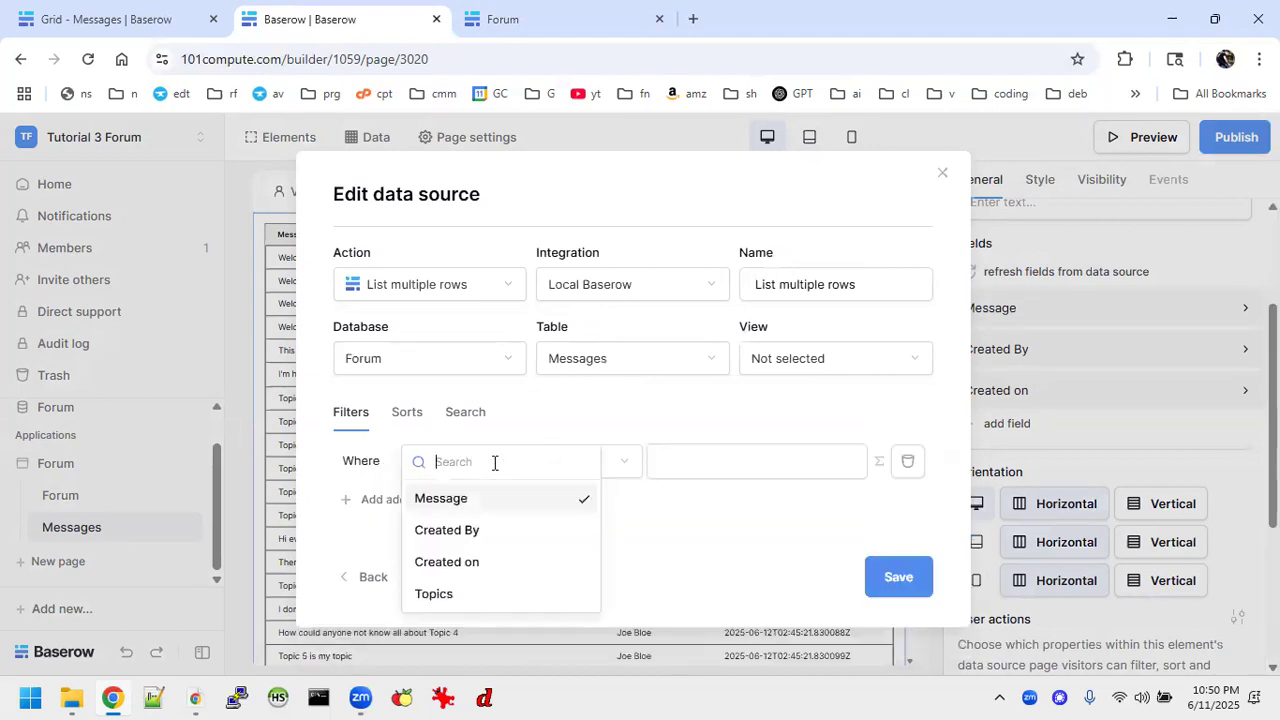
pyautogui.click(449, 595)
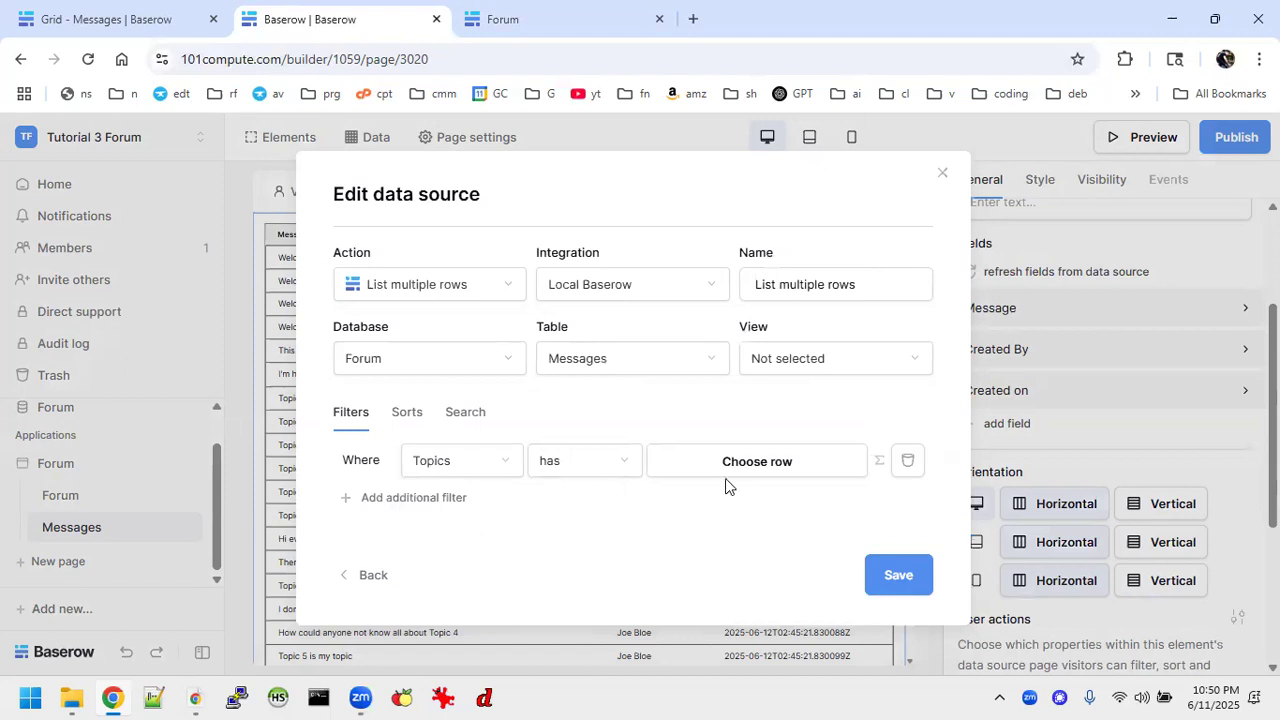
pyautogui.click(812, 468)
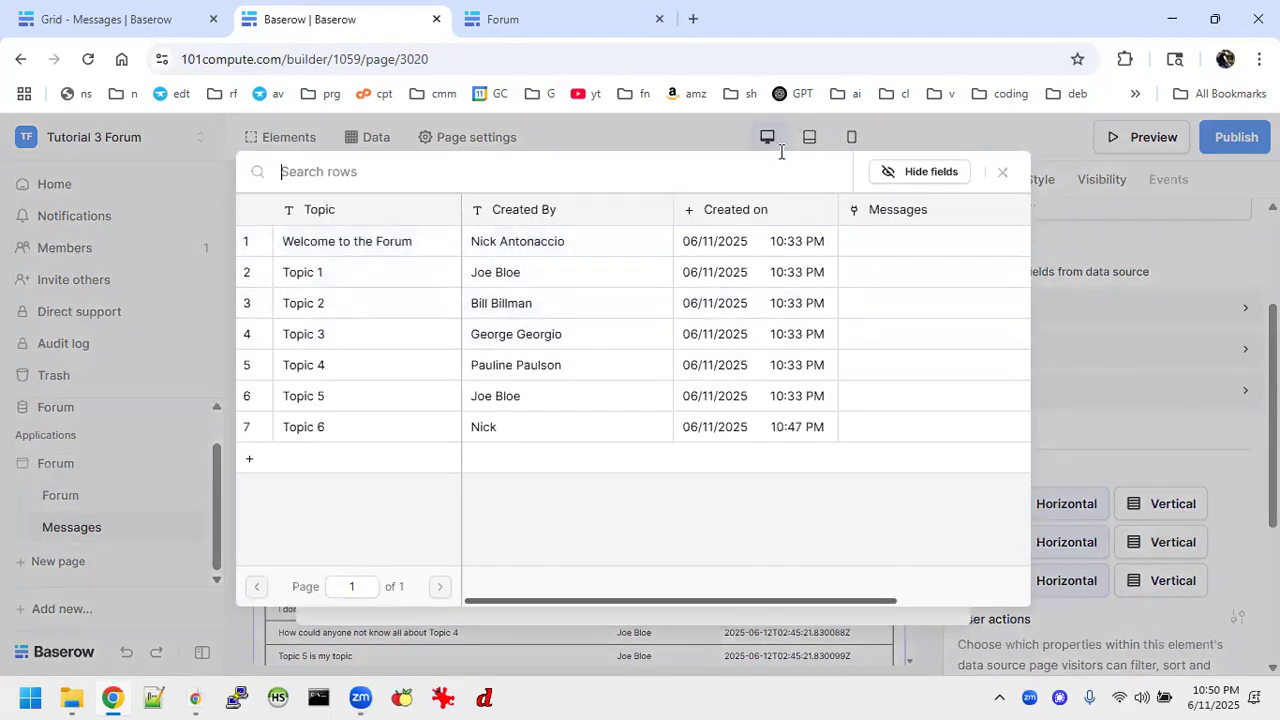
pyautogui.click(999, 174)
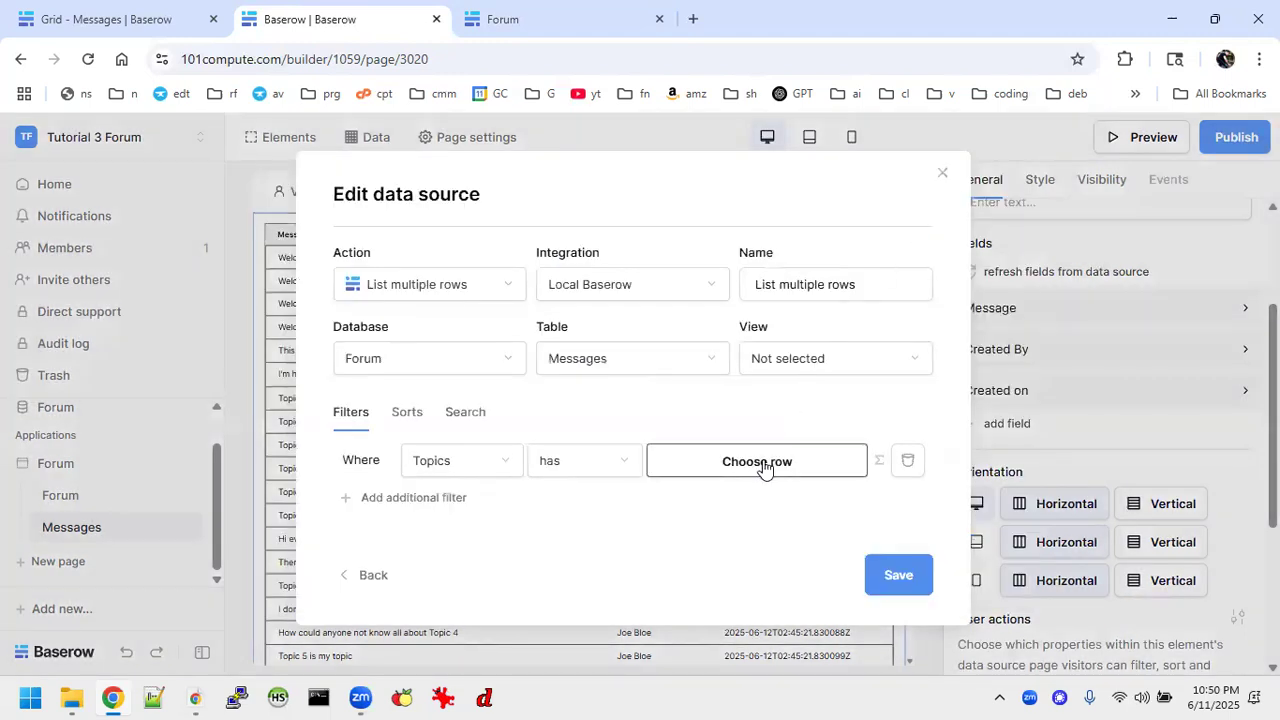
# Switch the Topics filter's value to a formula, set it to the topic_id parameter, and save the data source.
pyautogui.click(880, 466)
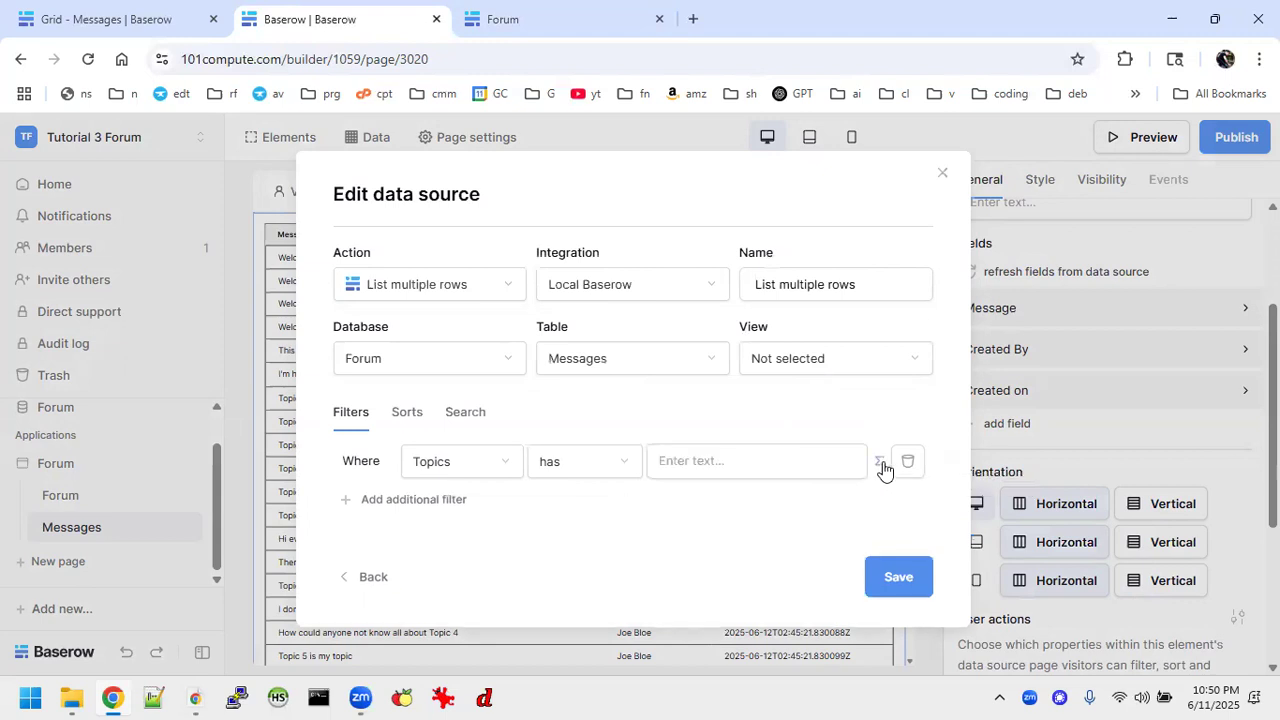
pyautogui.click(757, 458)
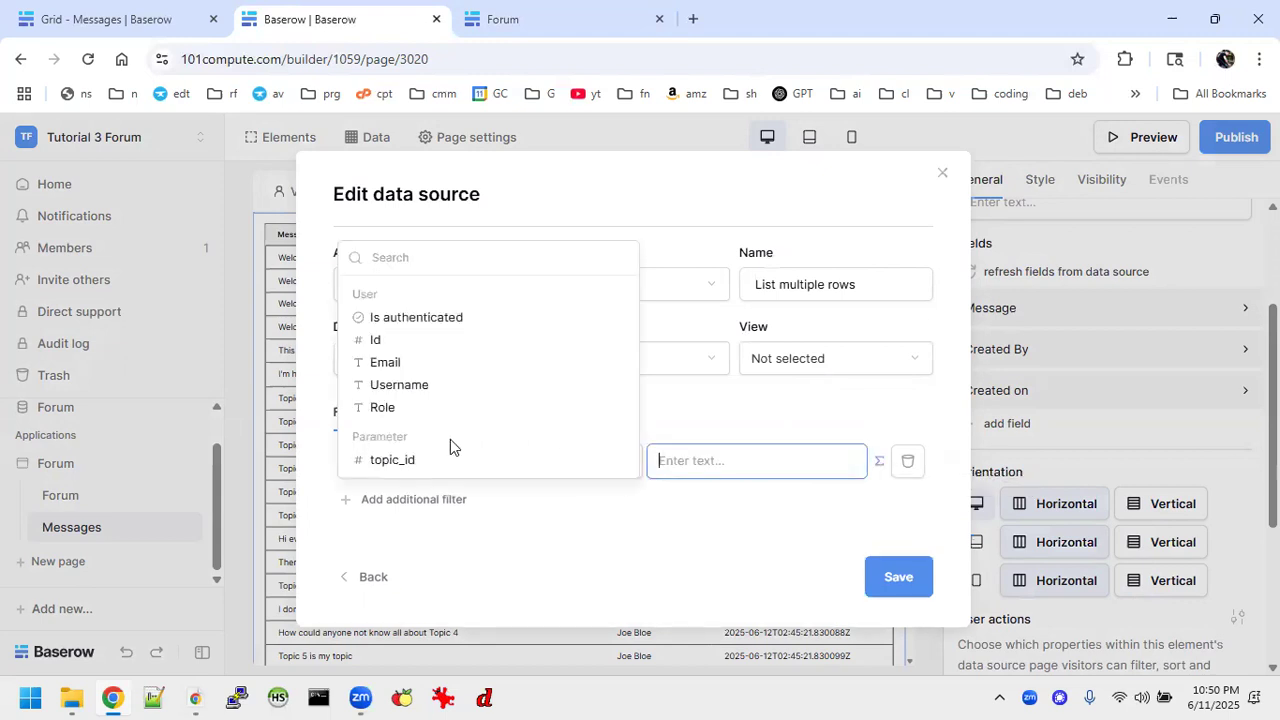
pyautogui.click(409, 461)
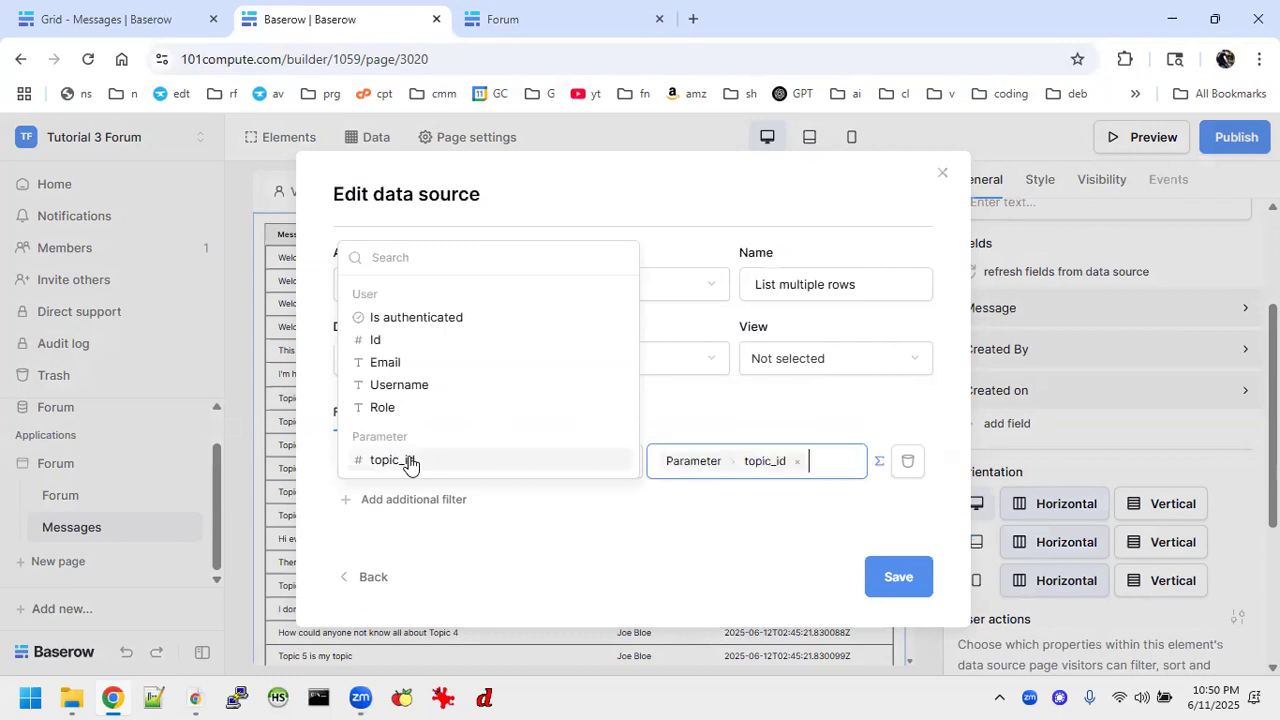
pyautogui.click(589, 575)
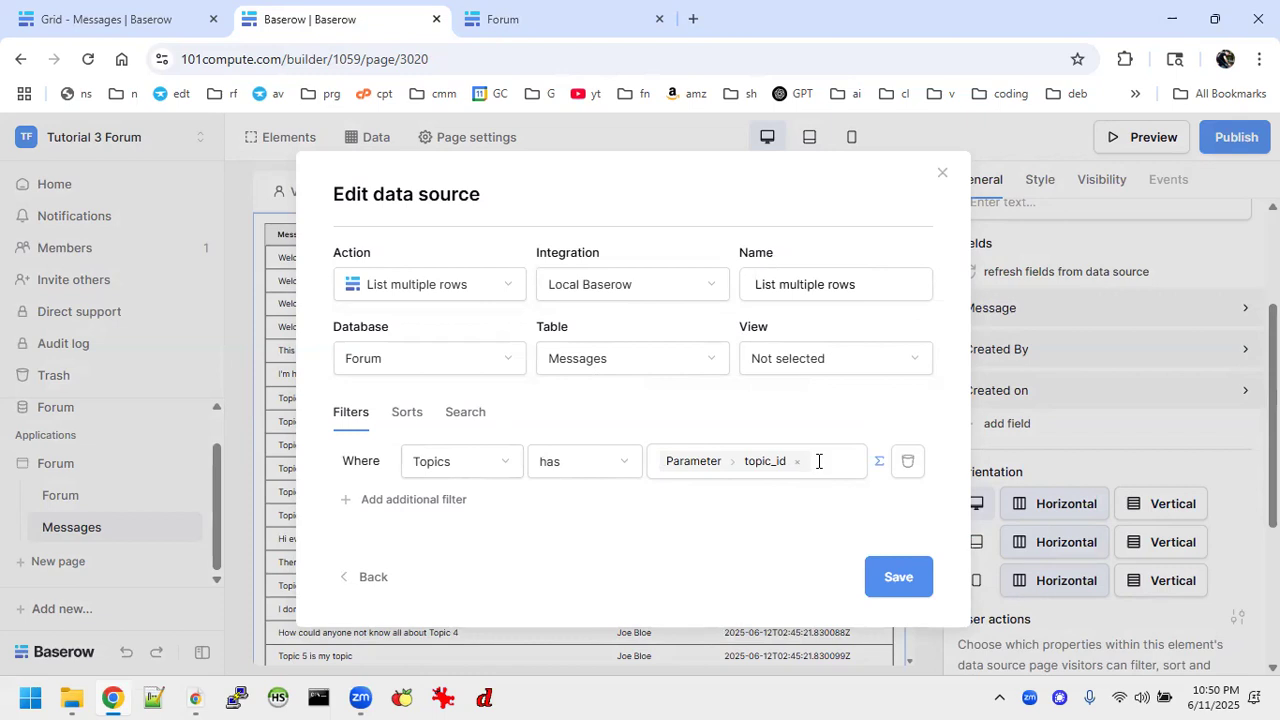
pyautogui.click(890, 577)
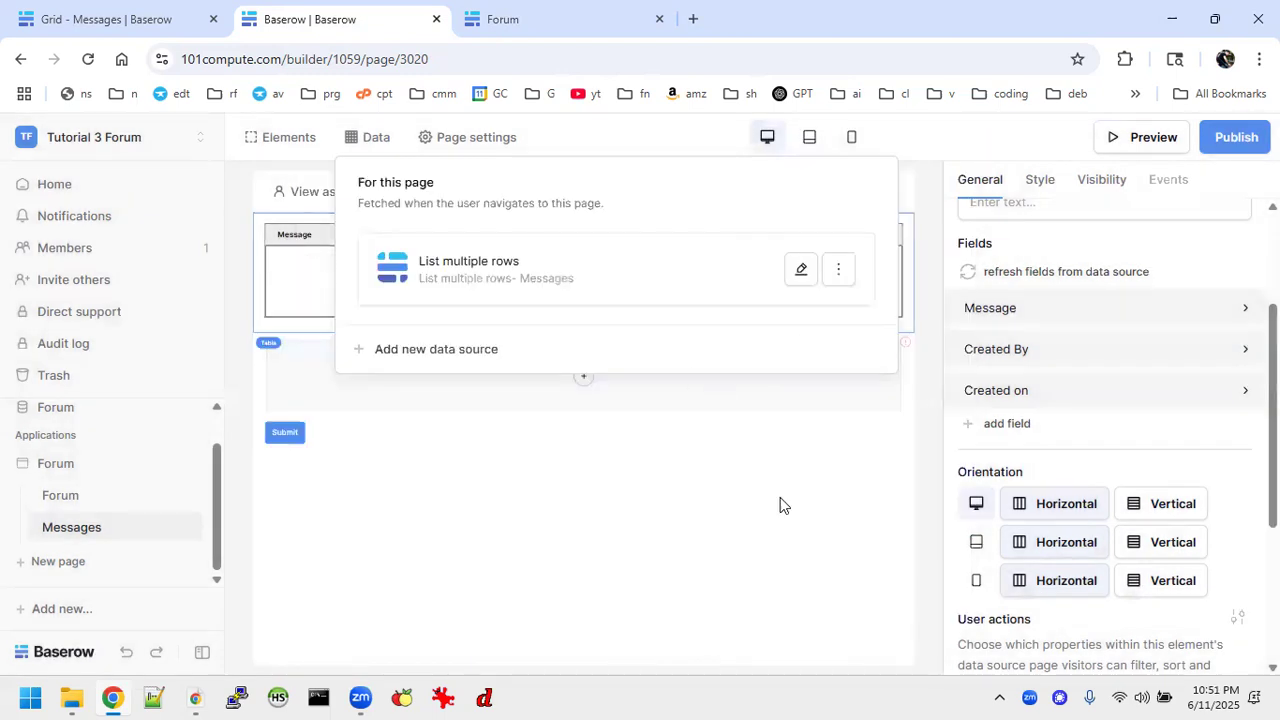
# Test the Messages page's filtered table with topic_id values 2, 4 and 5, and return the parameter to 1.
pyautogui.click(676, 586)
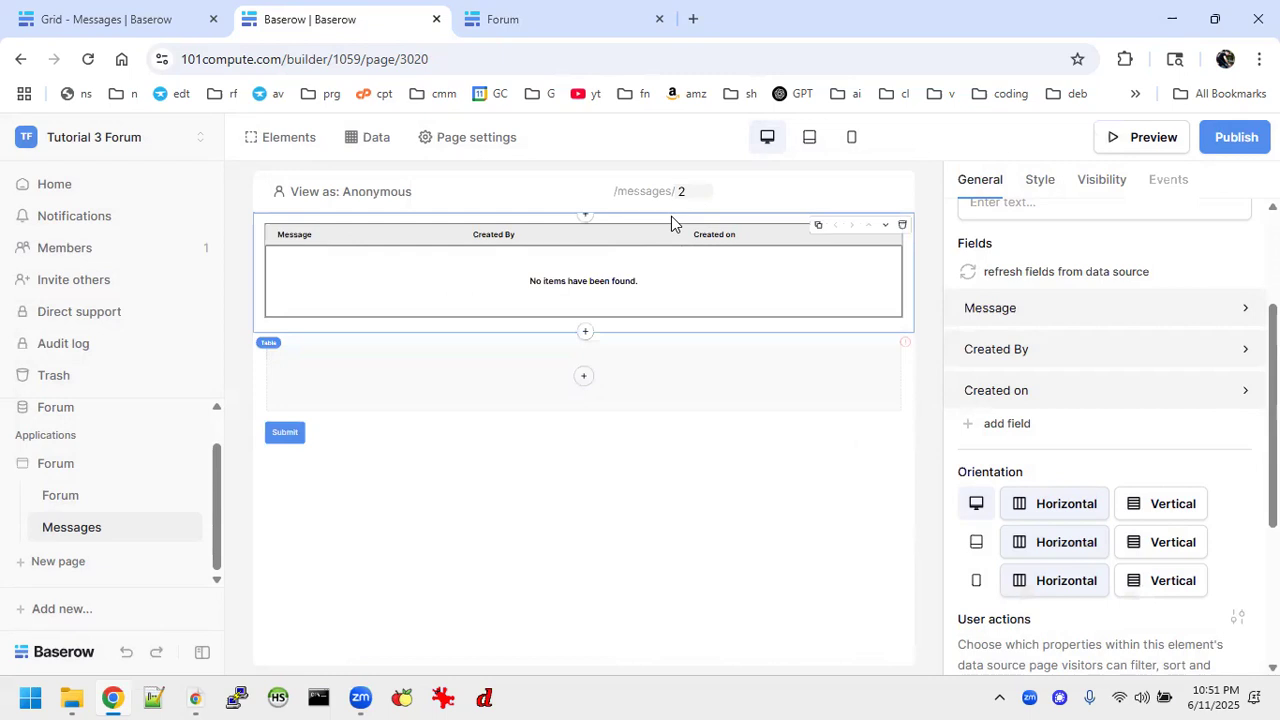
pyautogui.press('BackSpace')
pyautogui.write('4')
pyautogui.press('BackSpace')
pyautogui.write('5')
pyautogui.press('BackSpace')
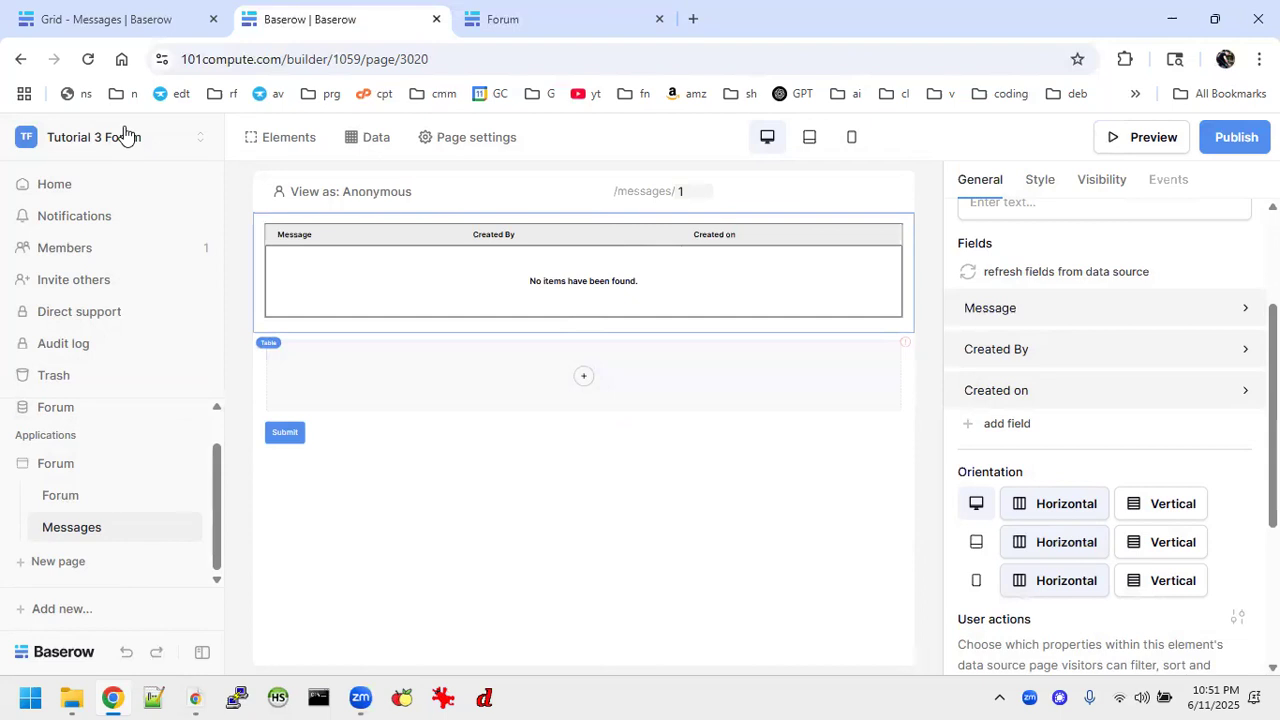
# Switch to the Forum Tutorials workspace and open the Messages page of its Forum application.
pyautogui.click(114, 32)
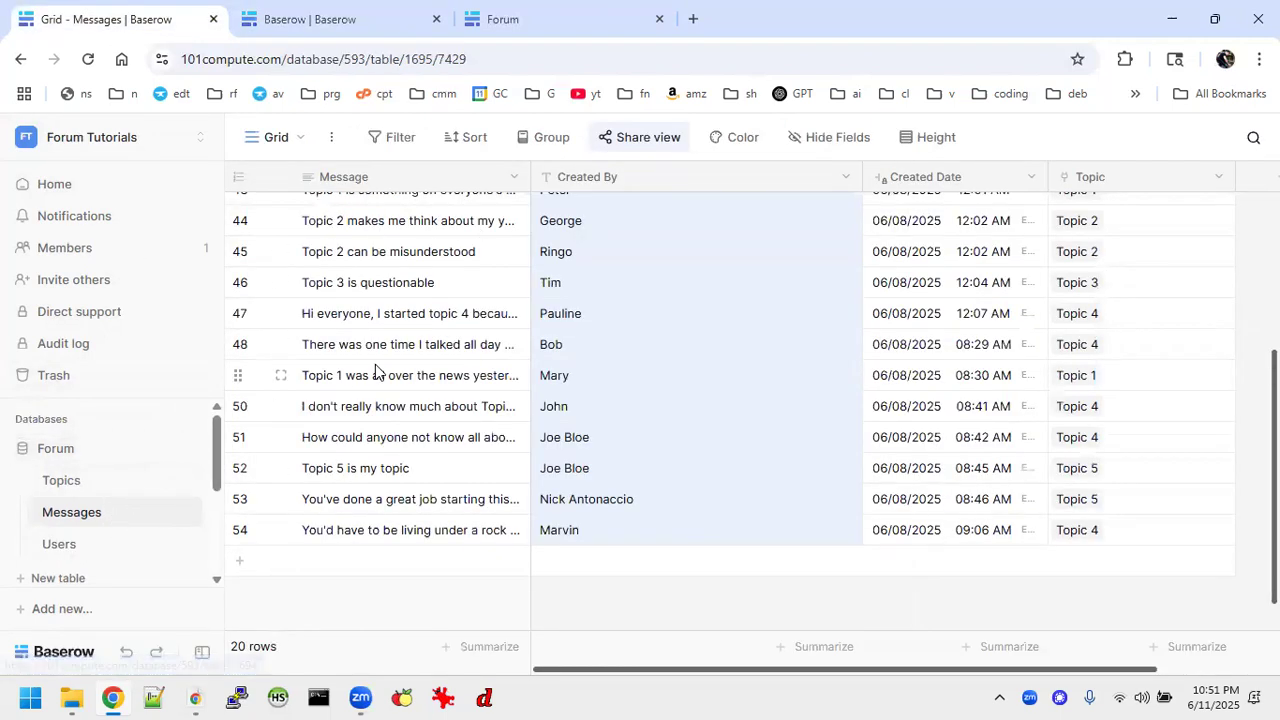
pyautogui.scroll(-3, 163, 527)
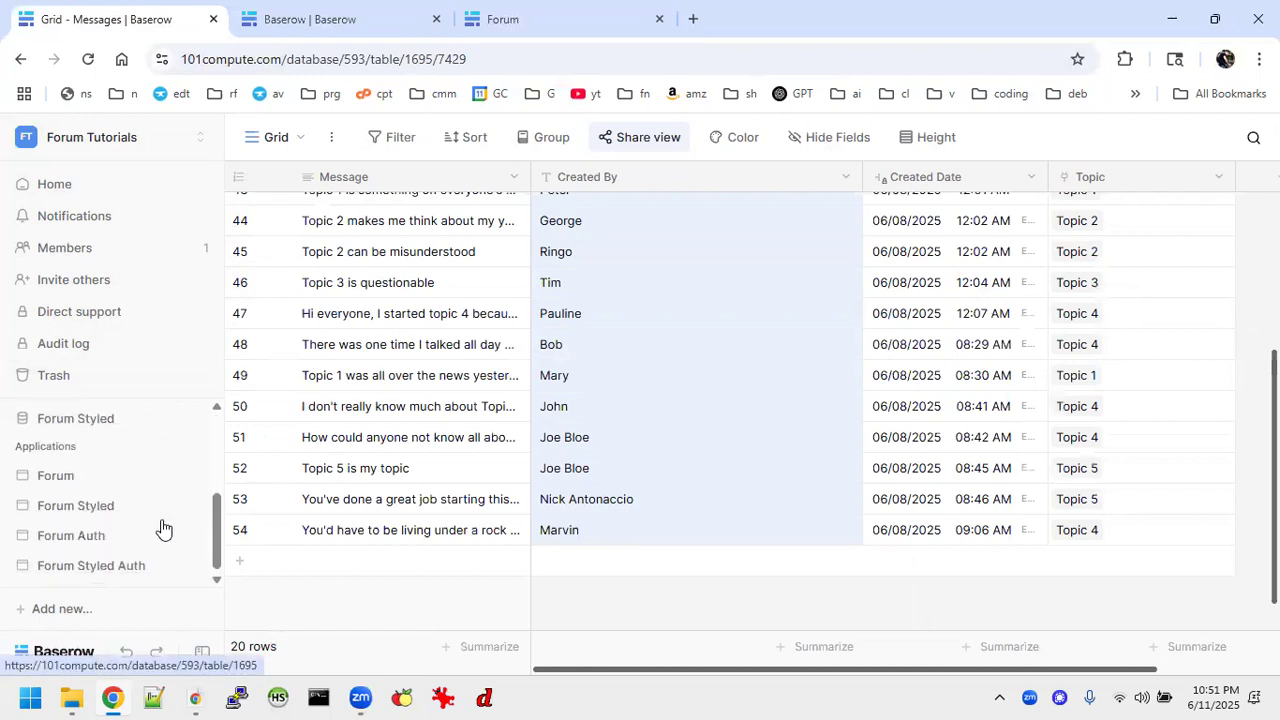
pyautogui.scroll(3, 113, 463)
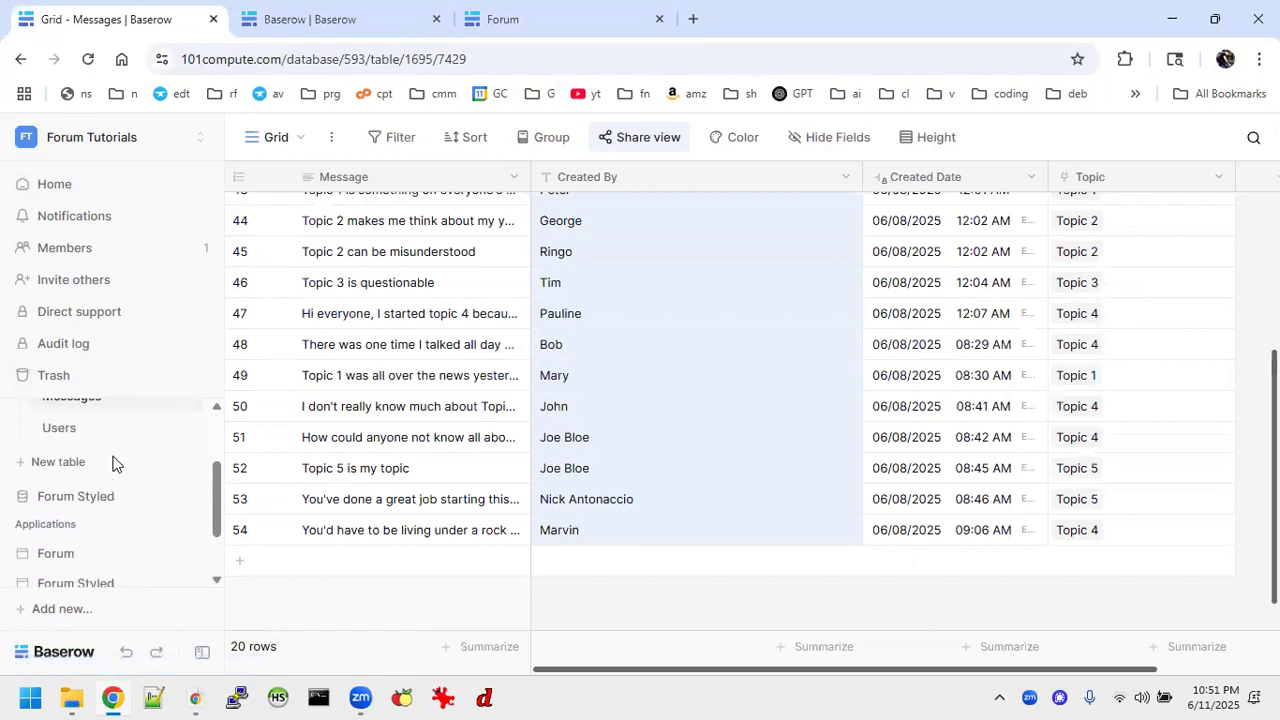
pyautogui.scroll(1, 113, 463)
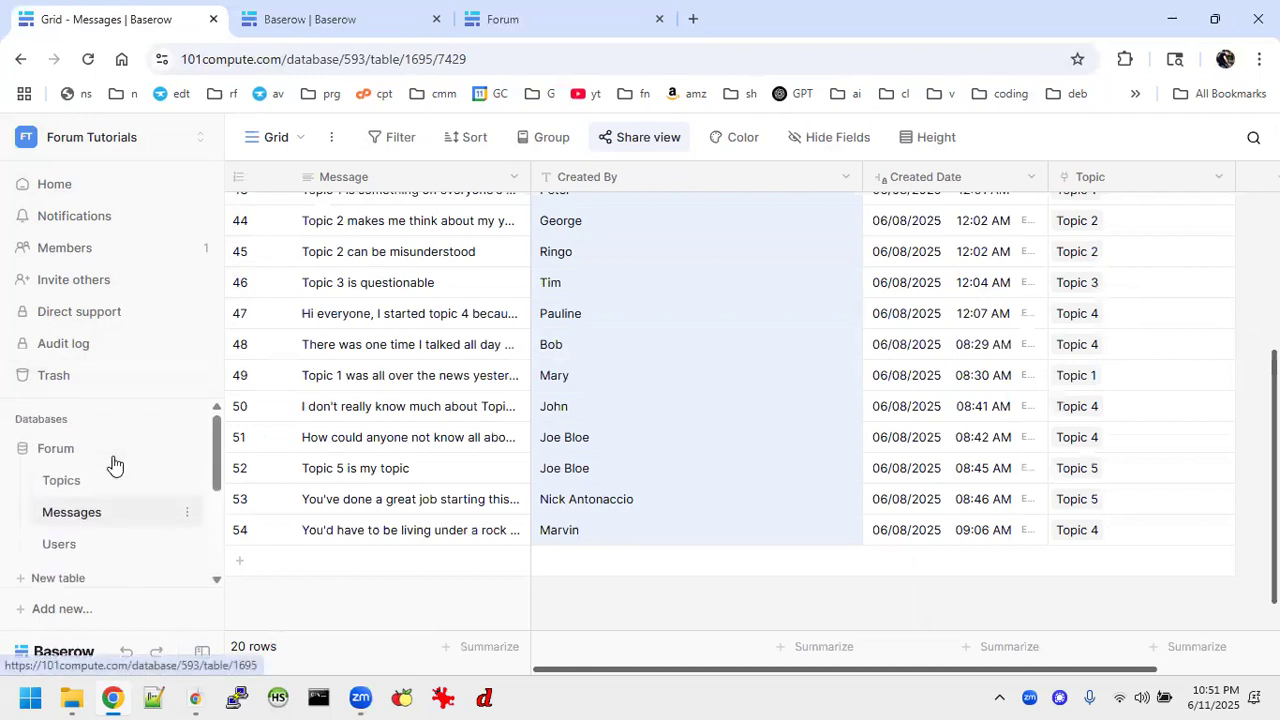
pyautogui.scroll(-3, 113, 463)
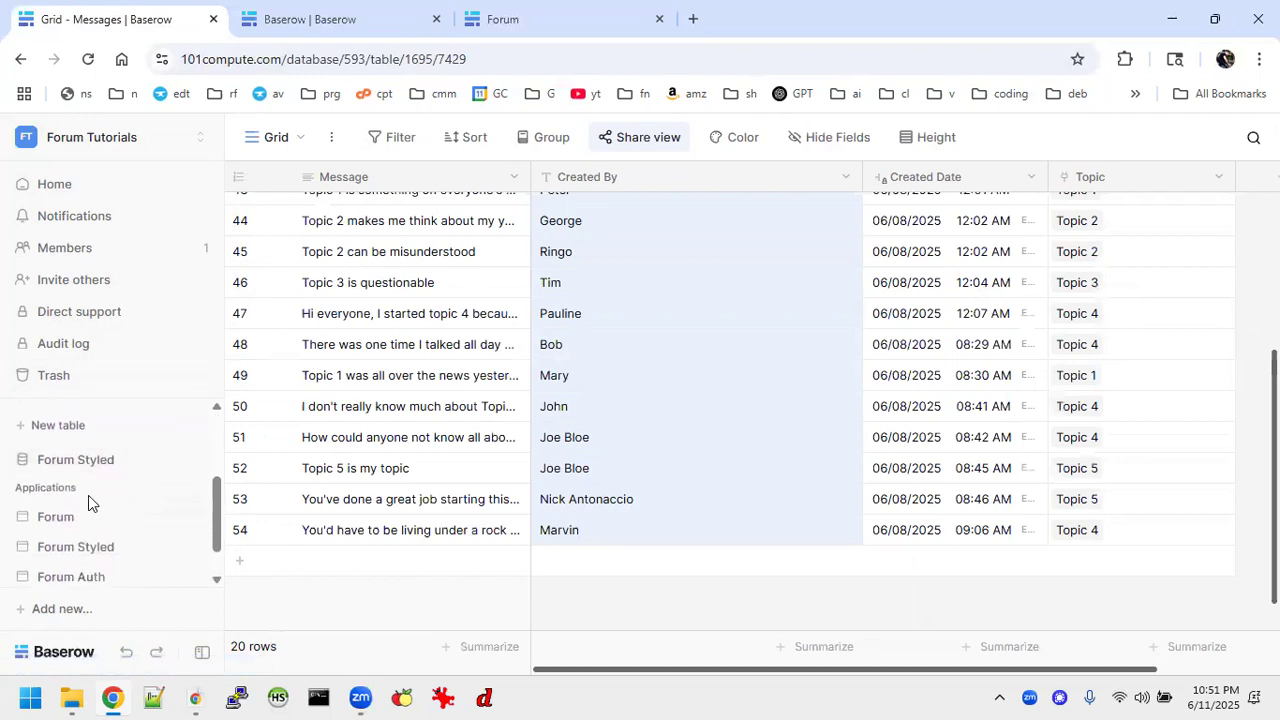
pyautogui.click(68, 519)
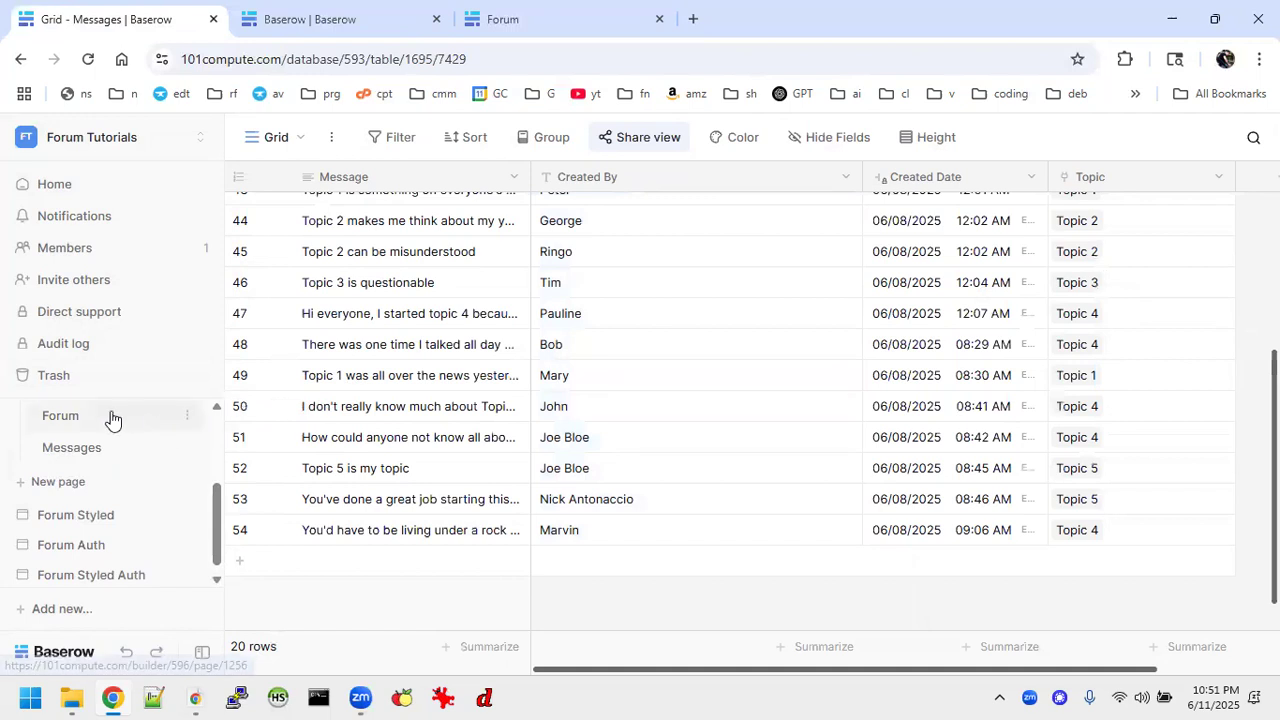
pyautogui.click(101, 450)
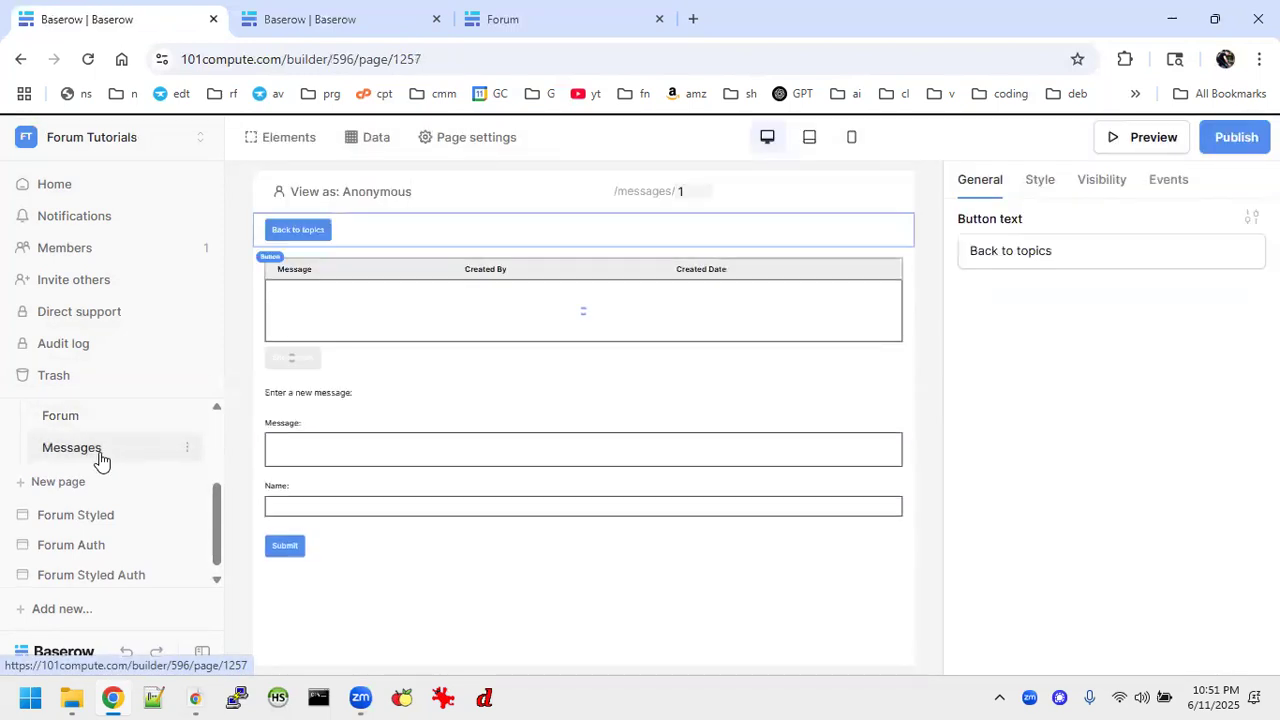
# Examine the view and filter settings of the reference page's Messages data source, and close them without changes.
pyautogui.click(358, 150)
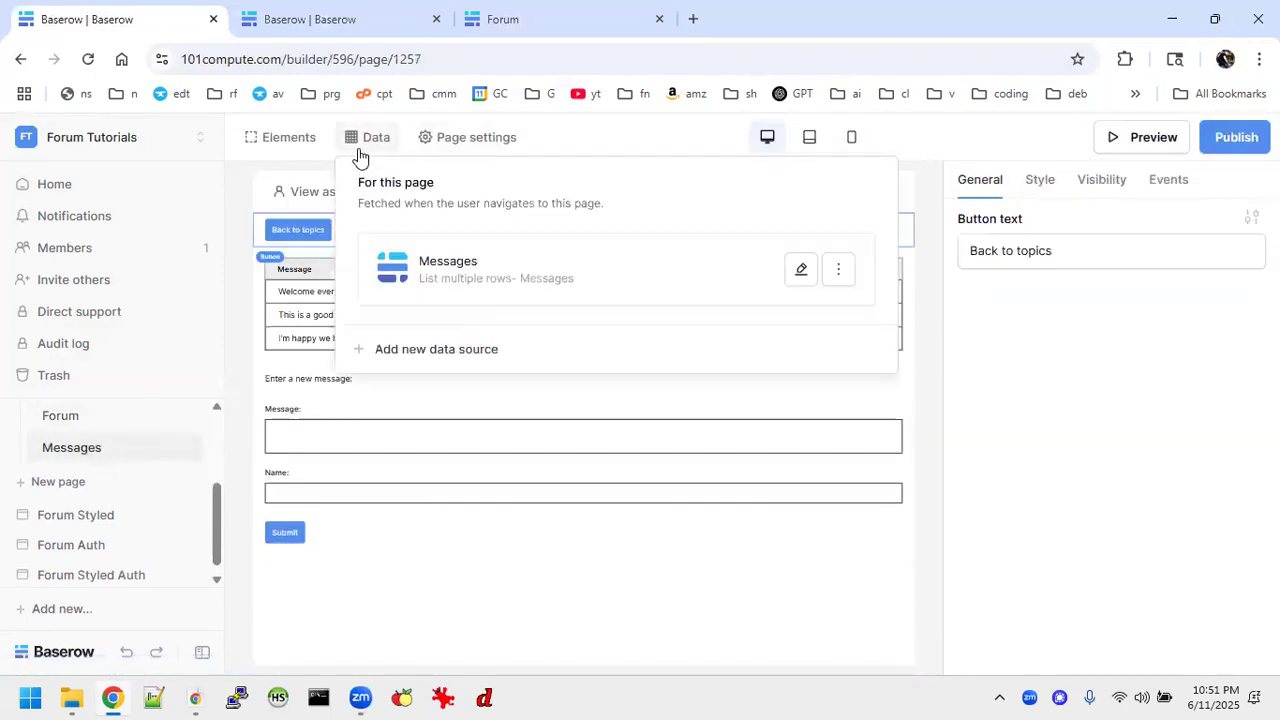
pyautogui.click(795, 273)
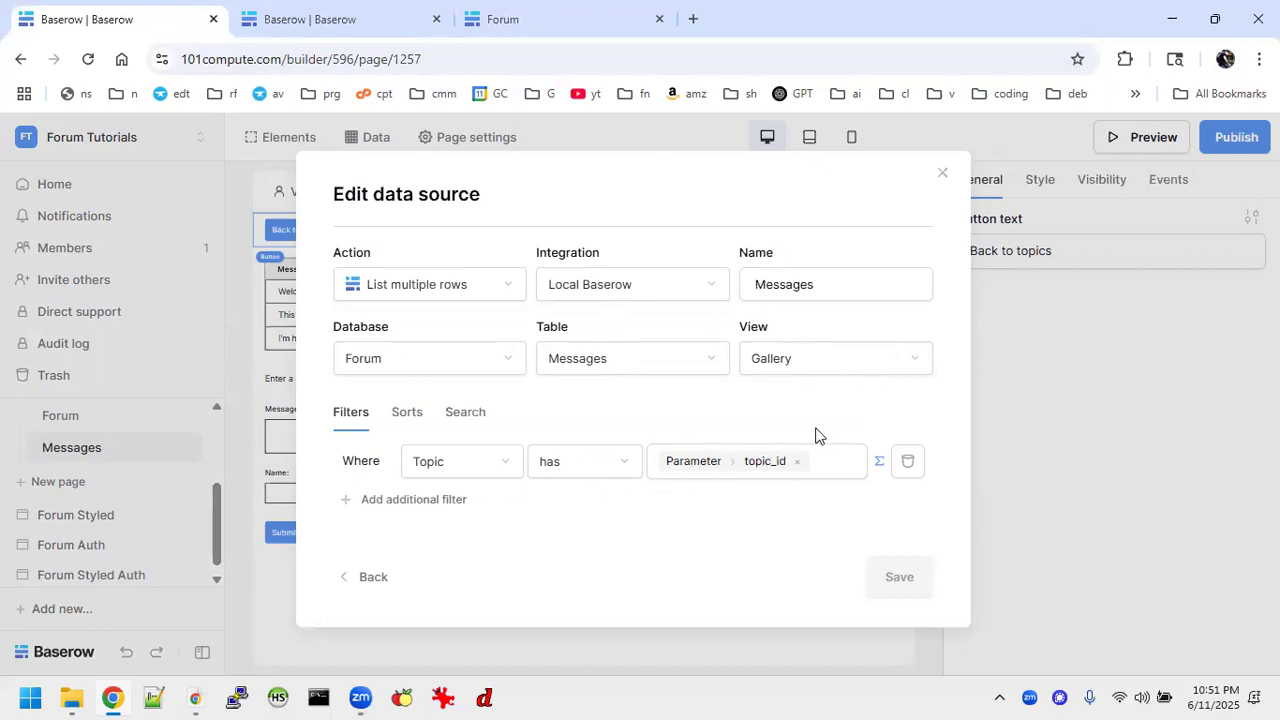
pyautogui.click(941, 174)
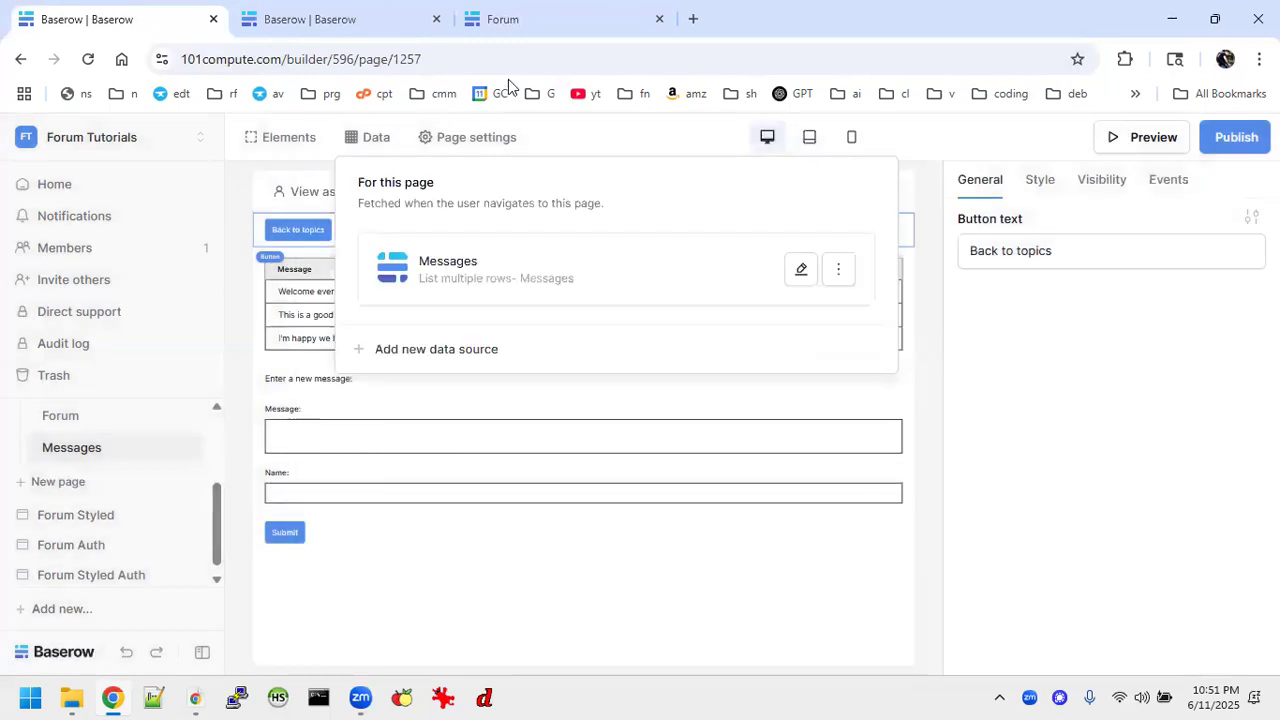
# Return to the Tutorial 3 Forum builder, refresh the Messages table element's fields from its data source, and delete the Topics field again.
pyautogui.click(345, 15)
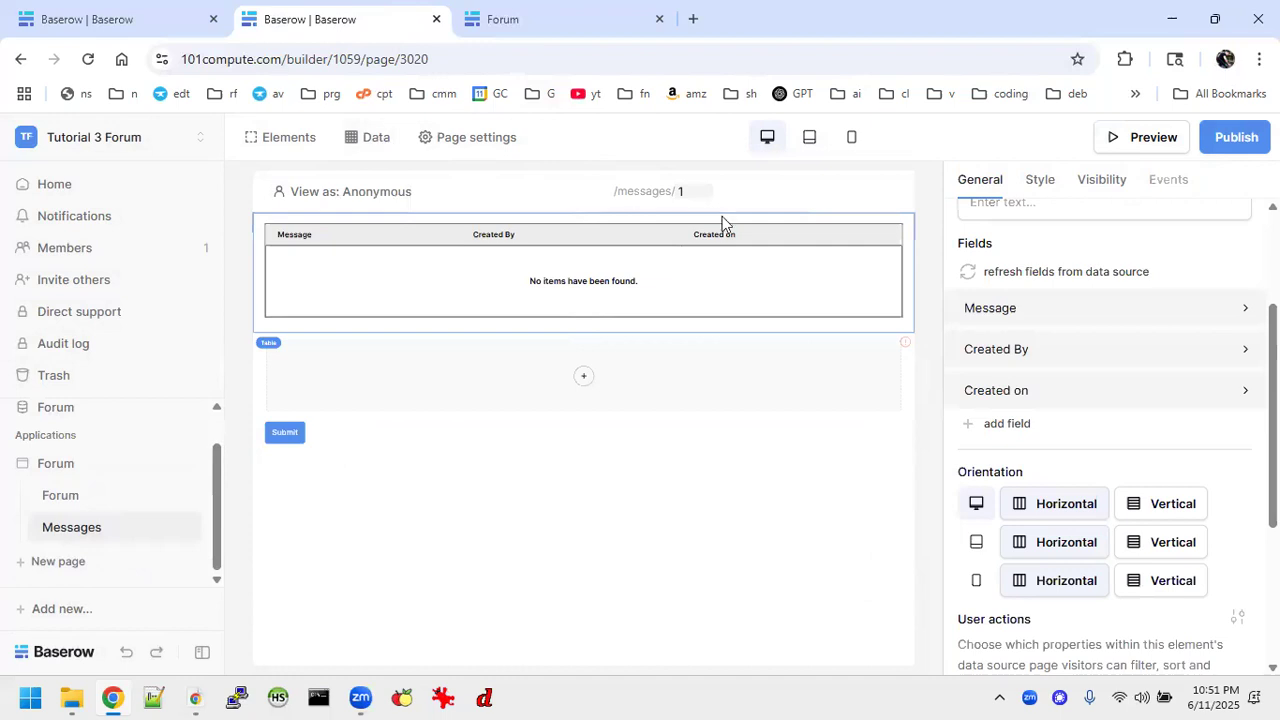
pyautogui.click(1112, 270)
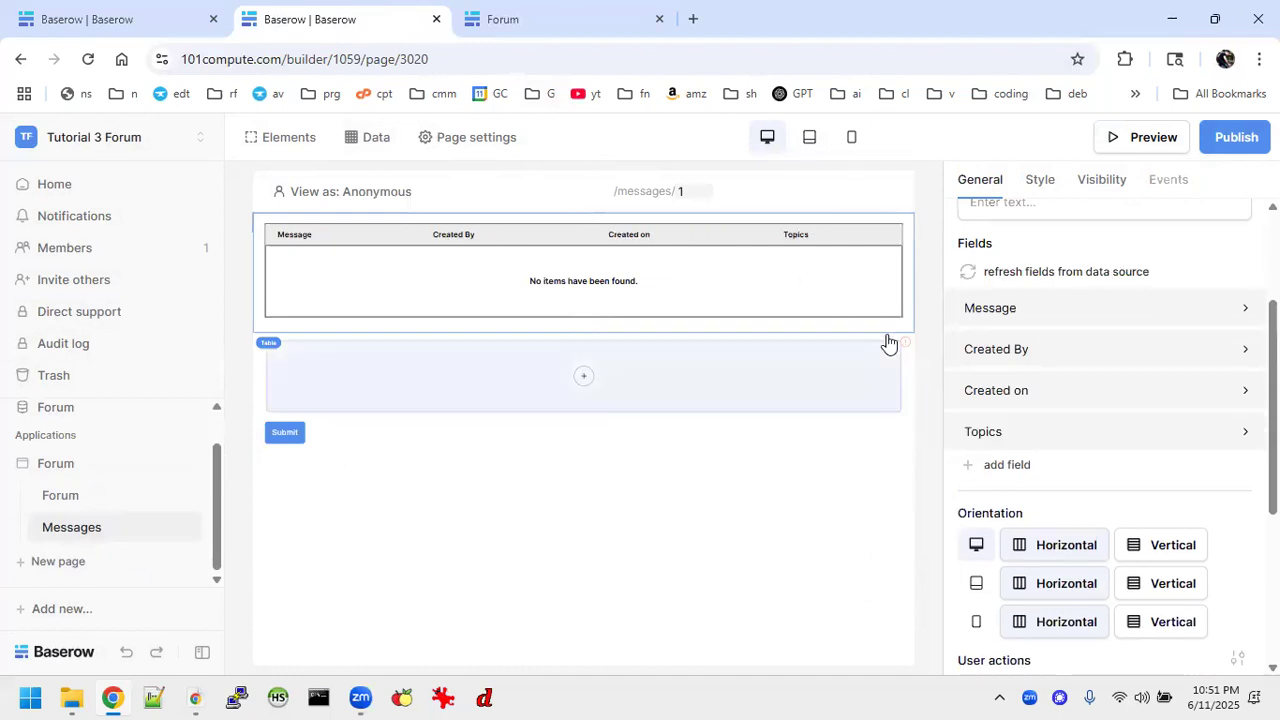
pyautogui.click(1237, 434)
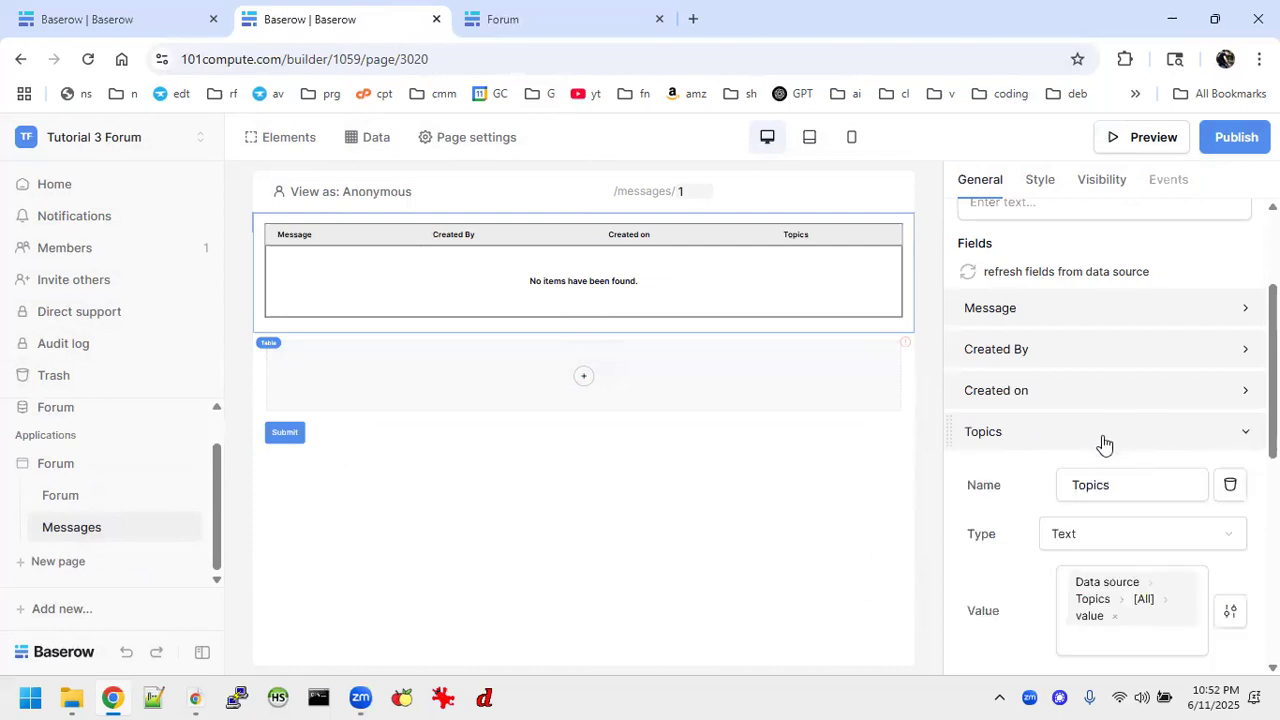
pyautogui.click(1230, 486)
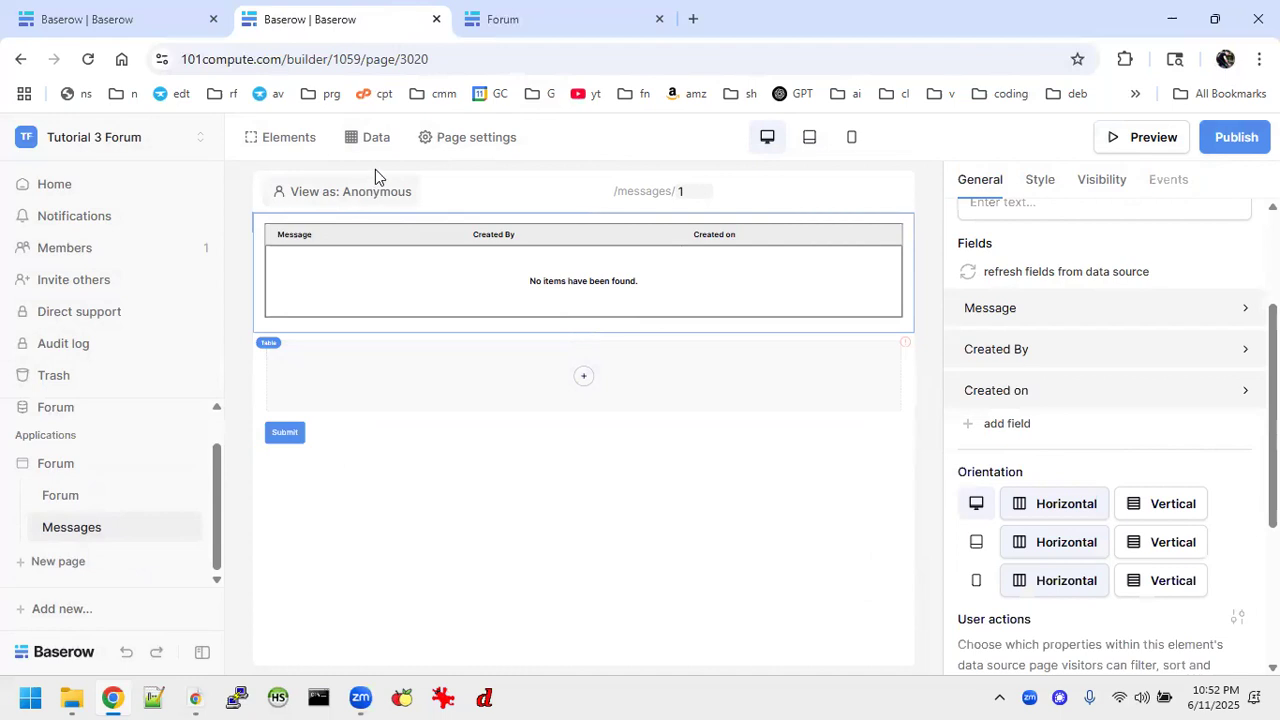
# Reselect List multiple rows as the data source of the Messages page's table element.
pyautogui.click(673, 302)
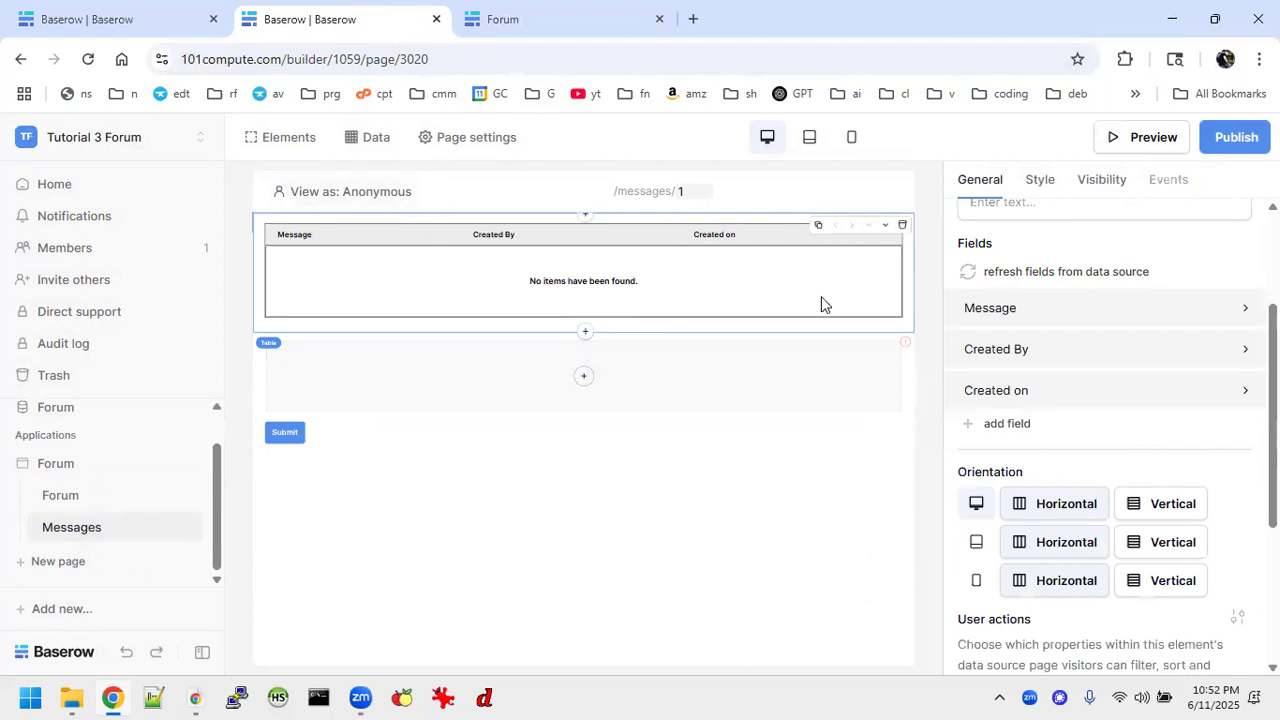
pyautogui.scroll(3, 1013, 299)
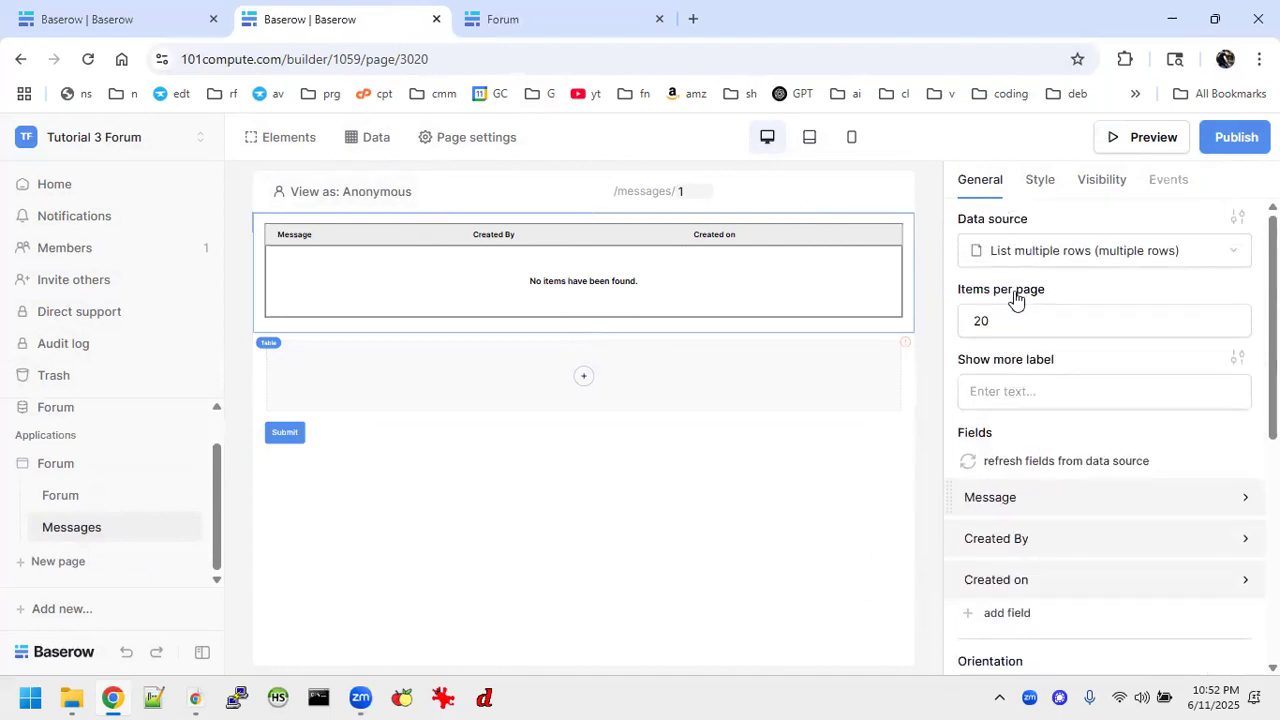
pyautogui.click(1060, 250)
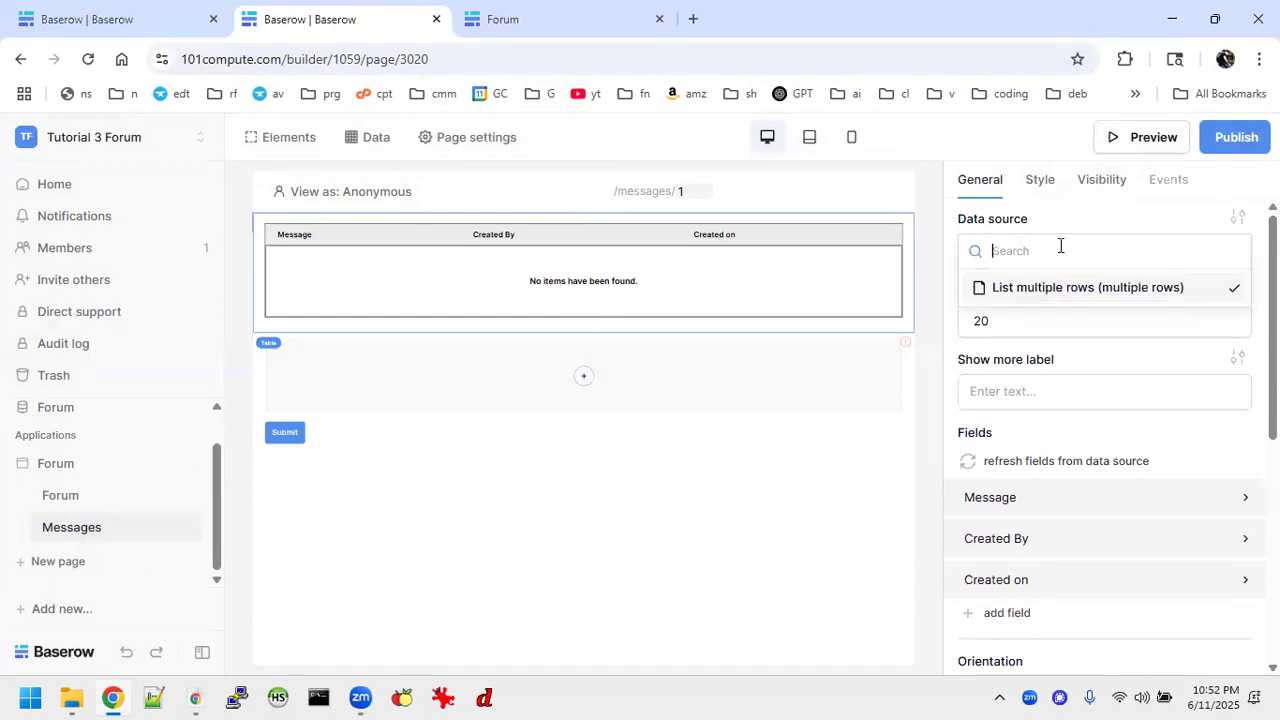
pyautogui.click(1030, 290)
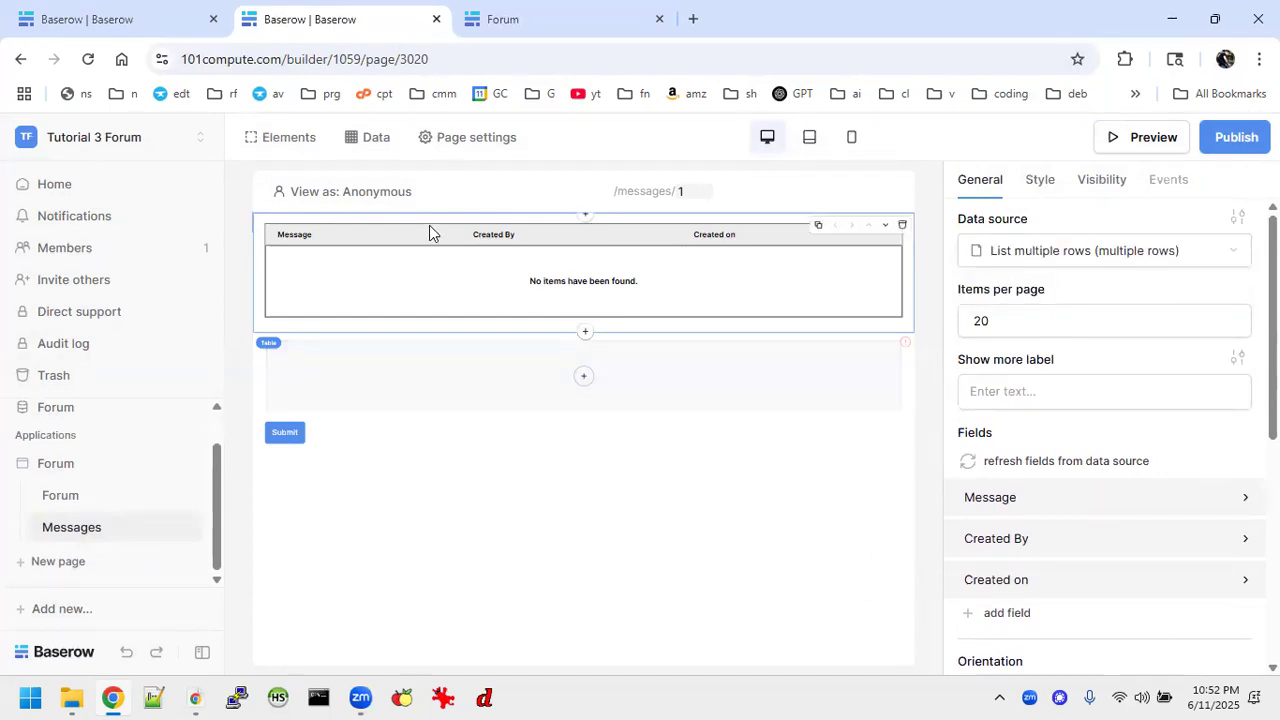
# Set the view of the Messages page's List multiple rows data source to Grid and save it.
pyautogui.click(377, 141)
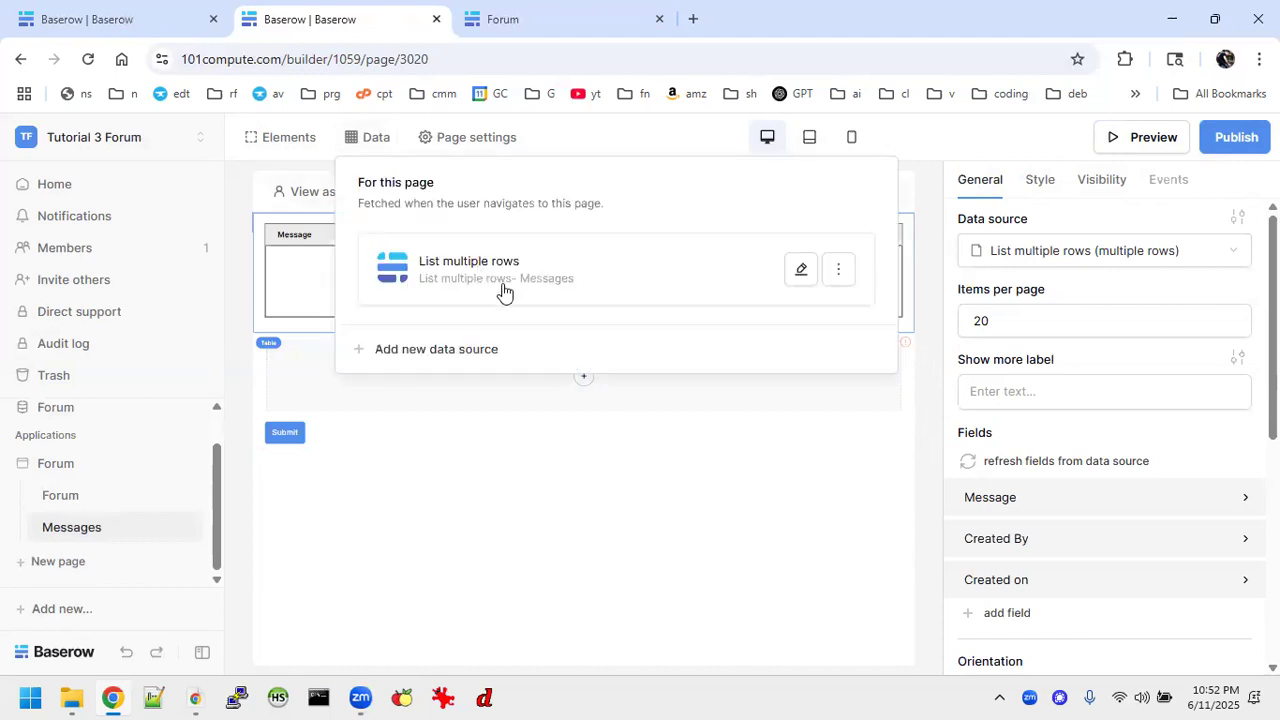
pyautogui.click(797, 270)
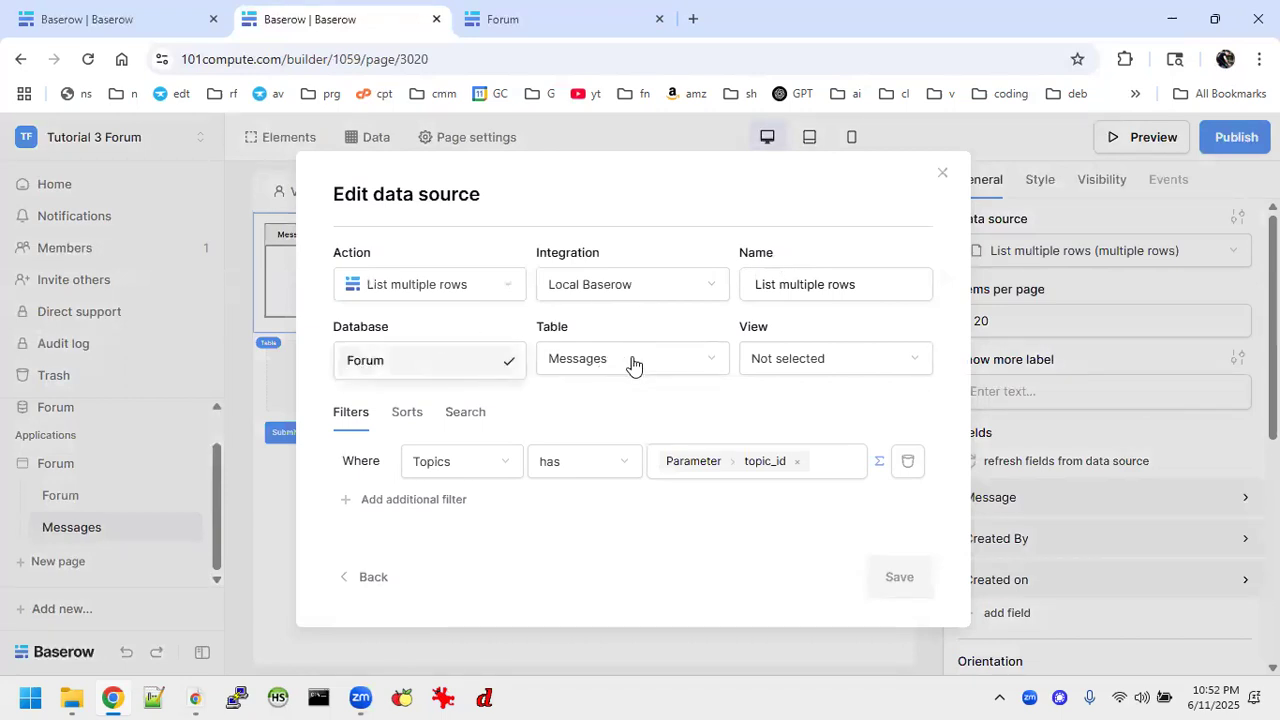
pyautogui.click(843, 358)
pyautogui.click(778, 394)
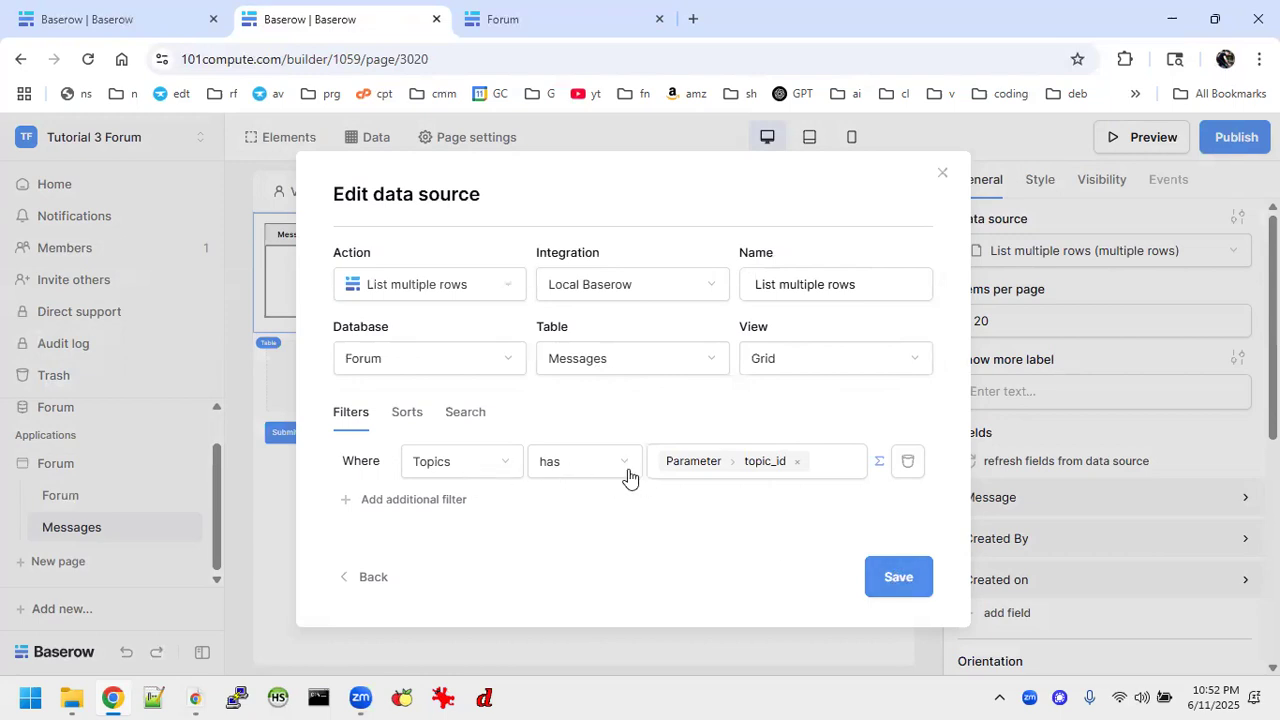
pyautogui.click(897, 573)
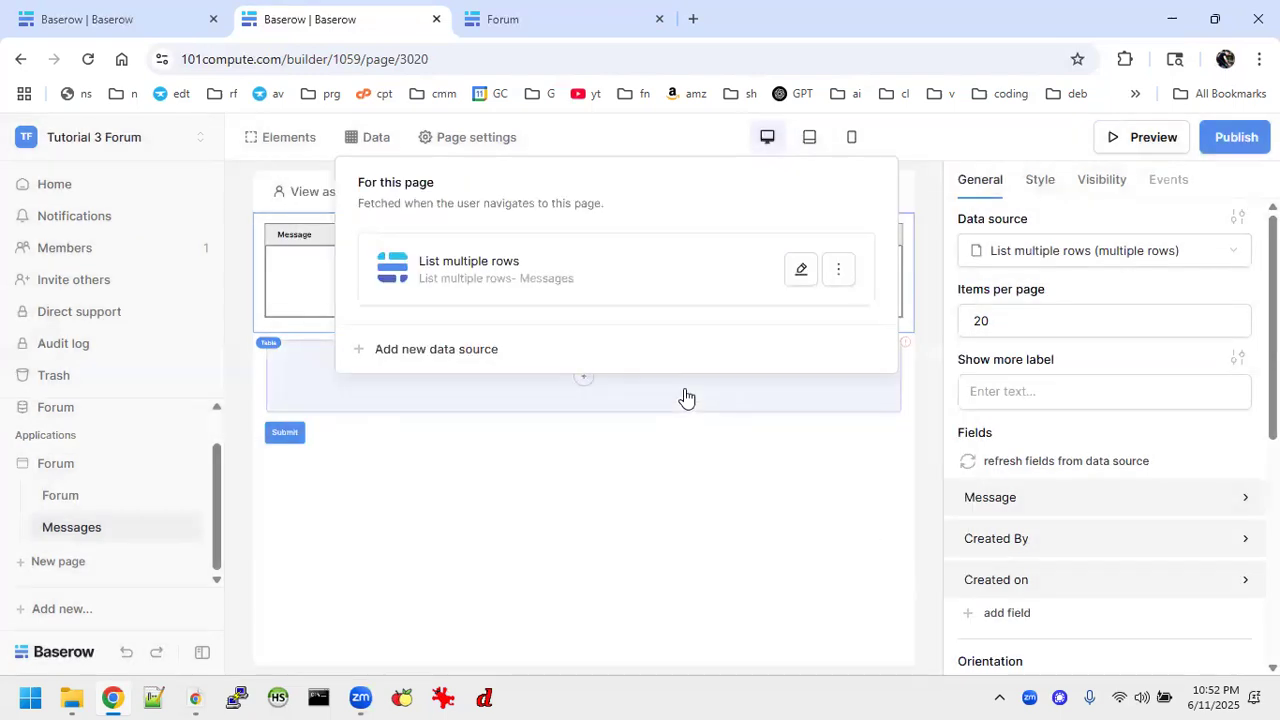
pyautogui.click(717, 549)
# Preview the Messages page, close it, and test the Welcome to the Forum topic's Messages link in the Forum page's preview.
pyautogui.click(1143, 140)
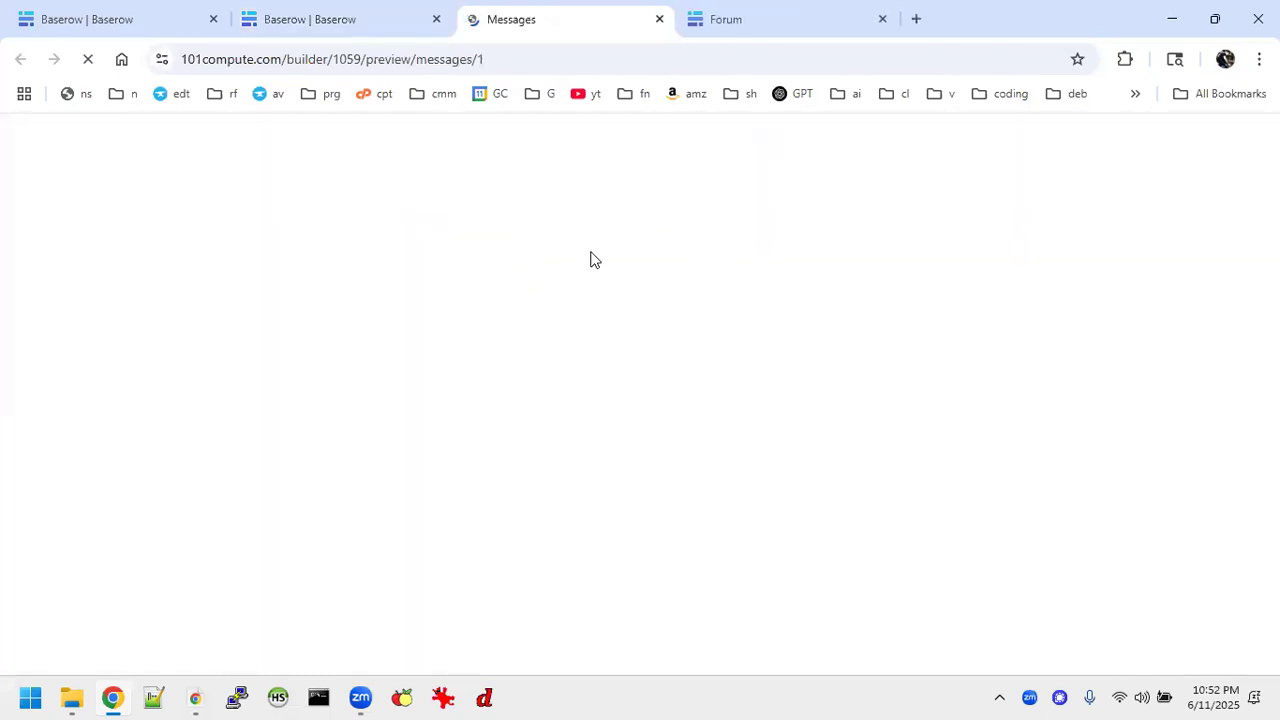
pyautogui.click(659, 20)
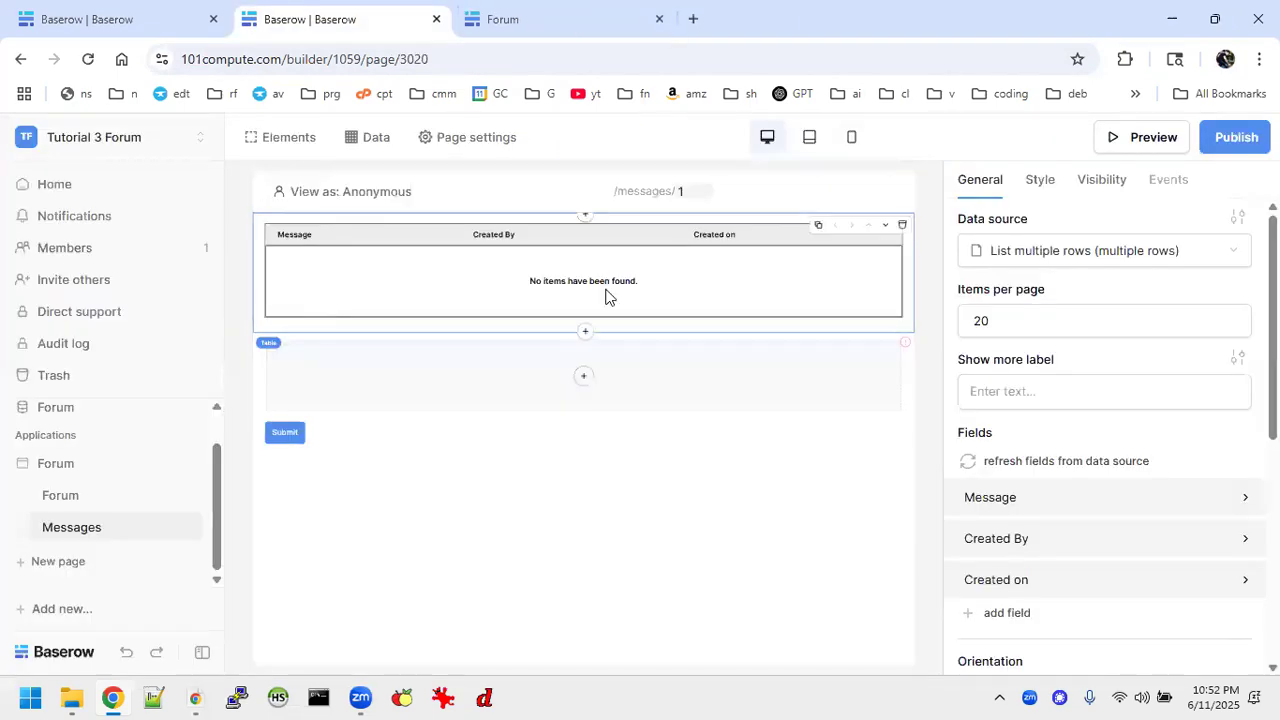
pyautogui.click(58, 500)
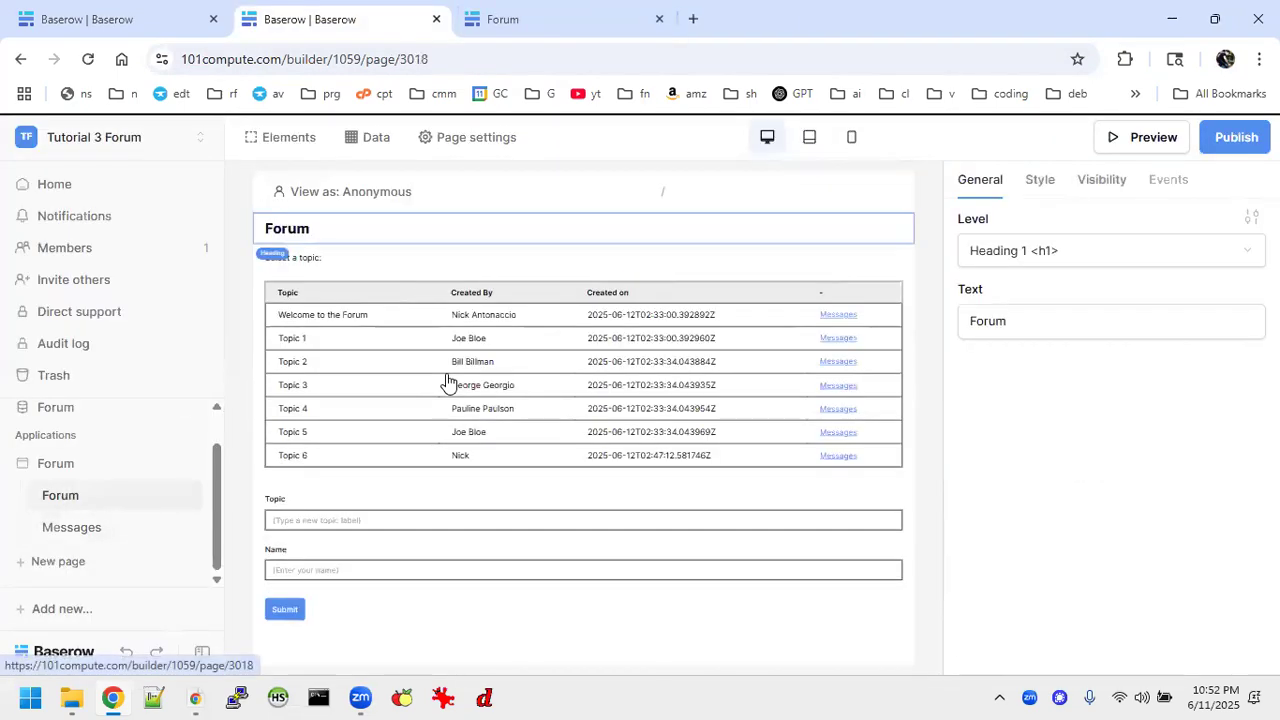
pyautogui.click(1131, 146)
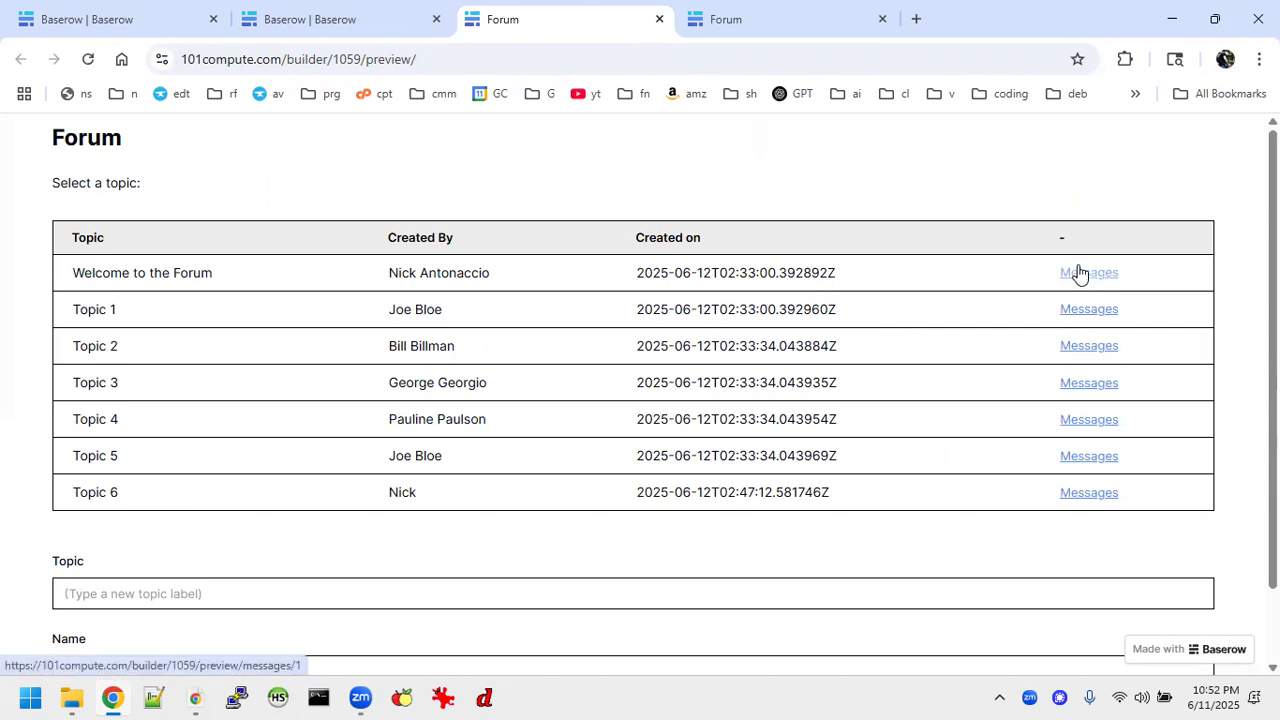
pyautogui.click(1089, 273)
# Return to the builder and examine the Messages link field in the Forum database's Topics table.
pyautogui.click(306, 10)
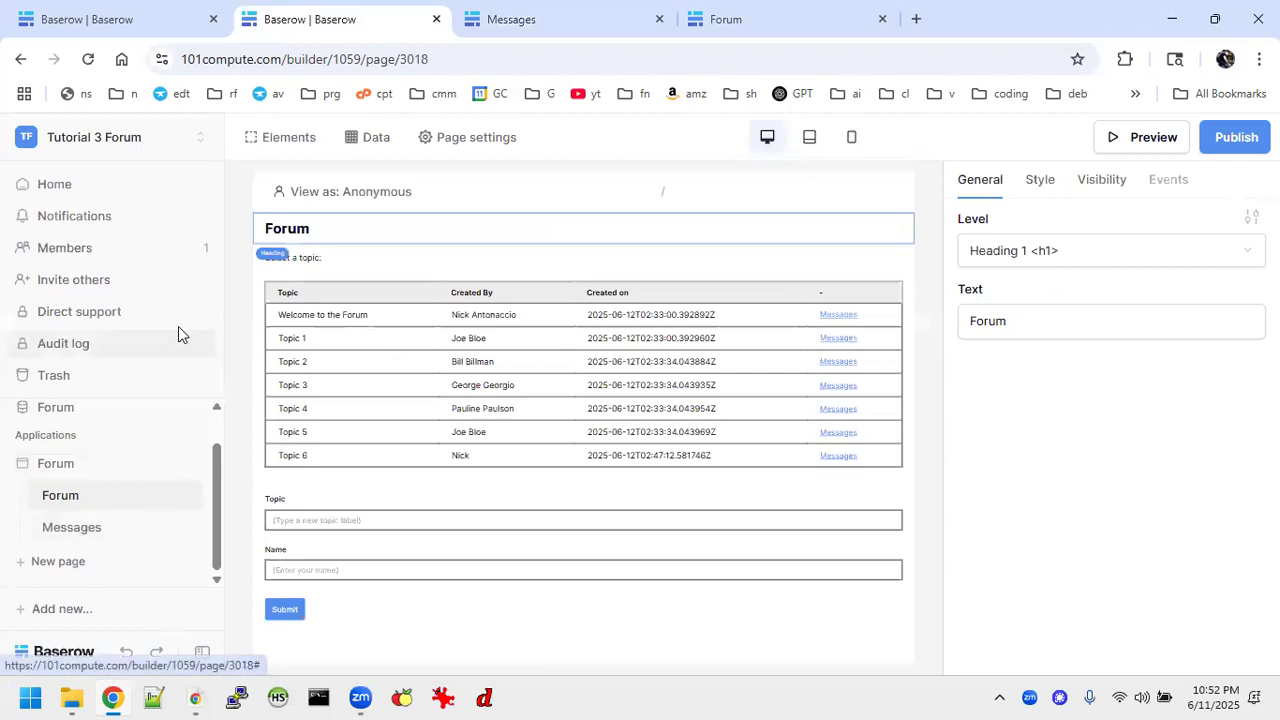
pyautogui.click(65, 530)
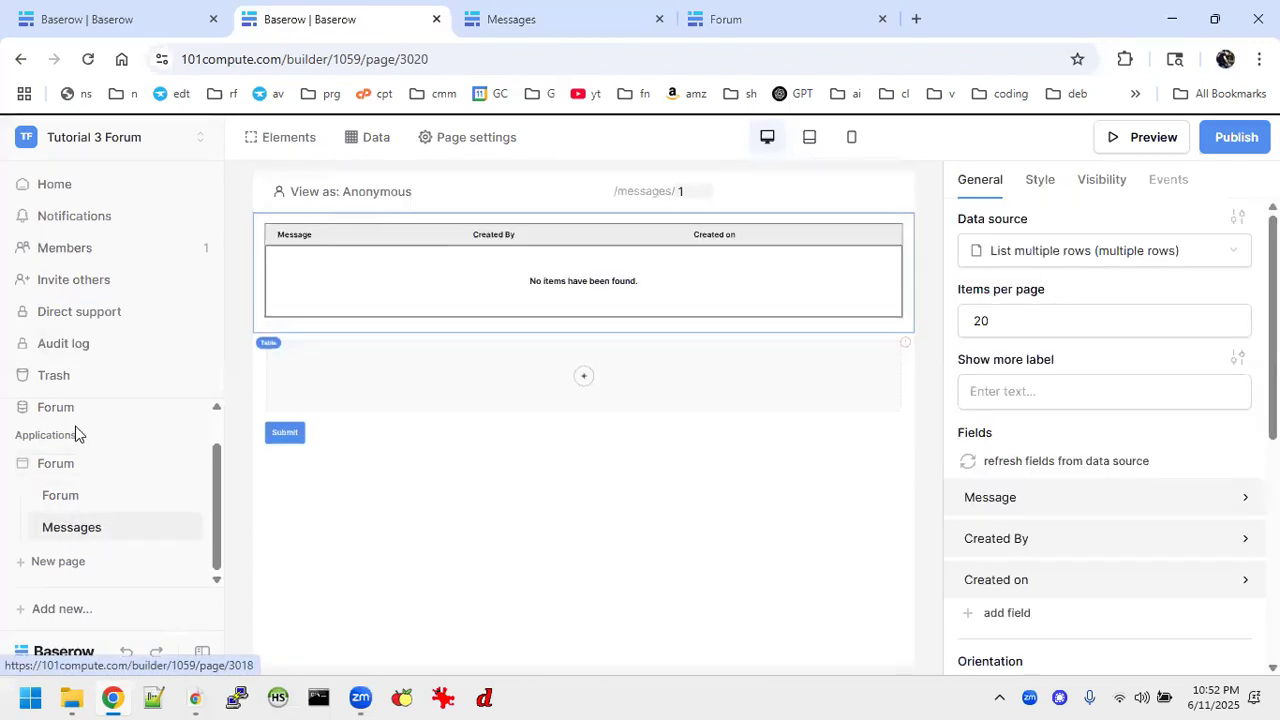
pyautogui.click(62, 410)
pyautogui.click(75, 445)
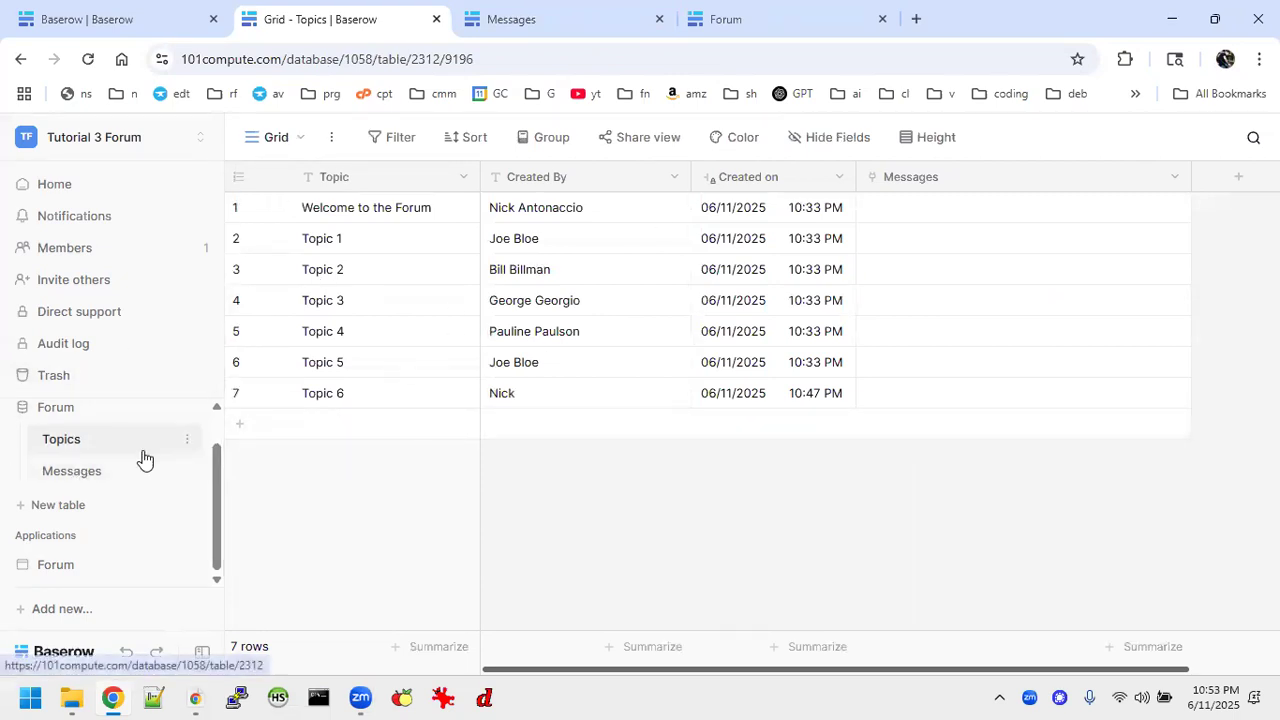
# In the database's Messages table, link the first message to the Welcome to the Forum topic.
pyautogui.click(97, 482)
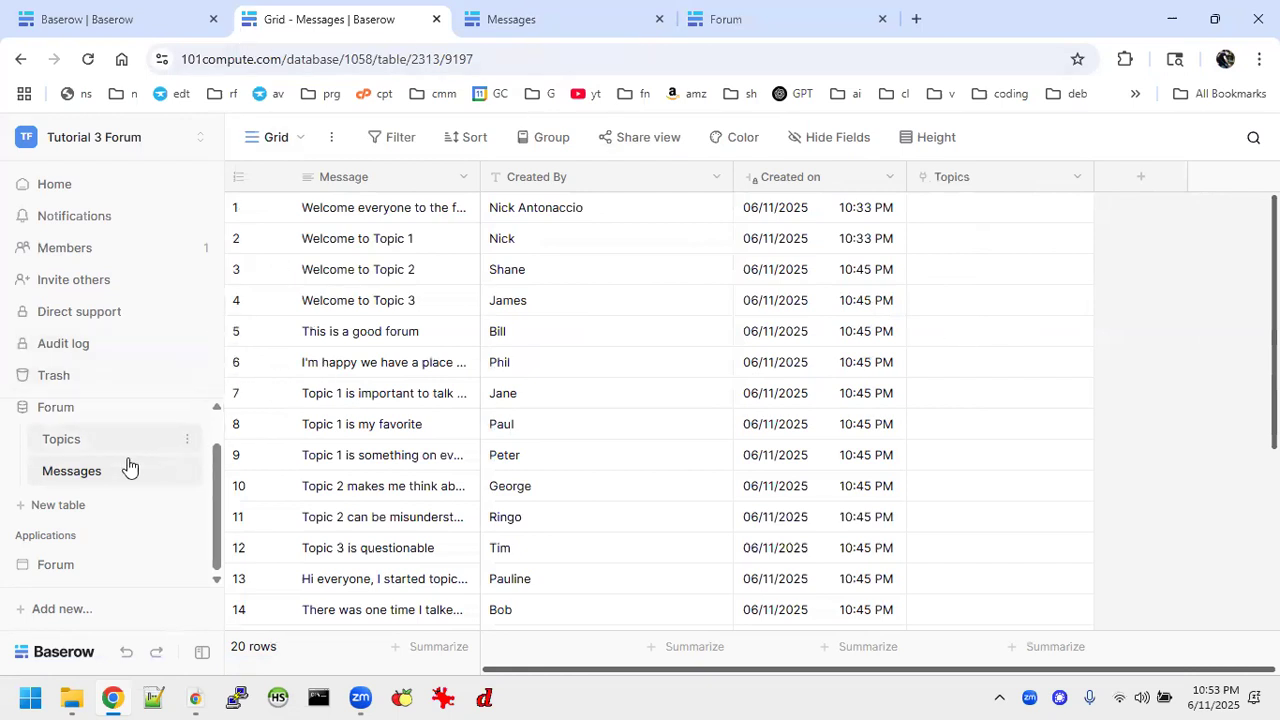
pyautogui.click(947, 208)
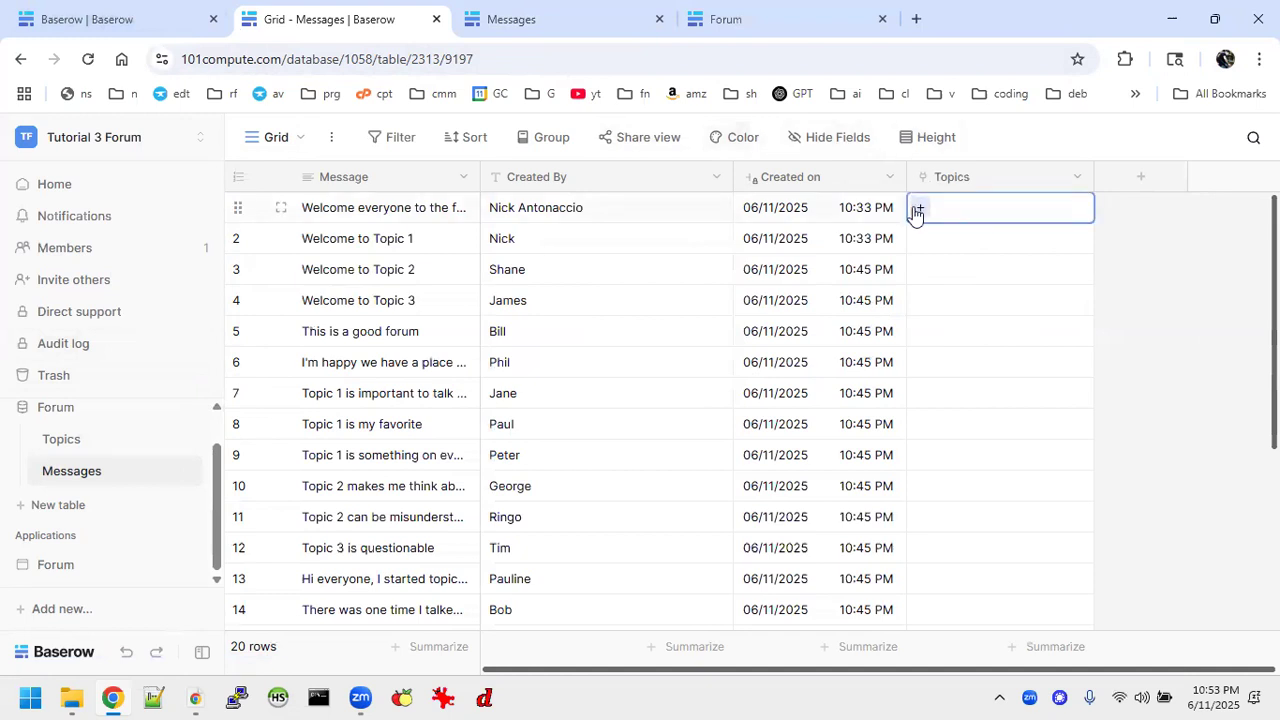
pyautogui.click(921, 208)
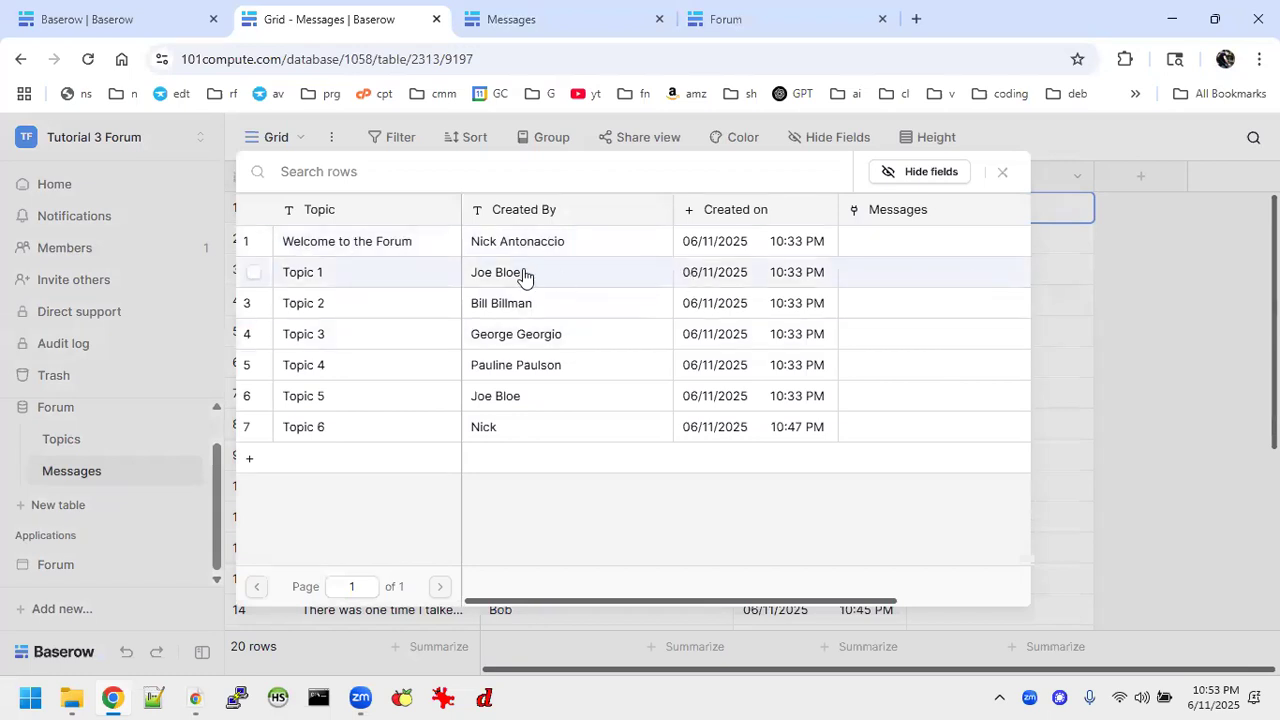
pyautogui.click(255, 255)
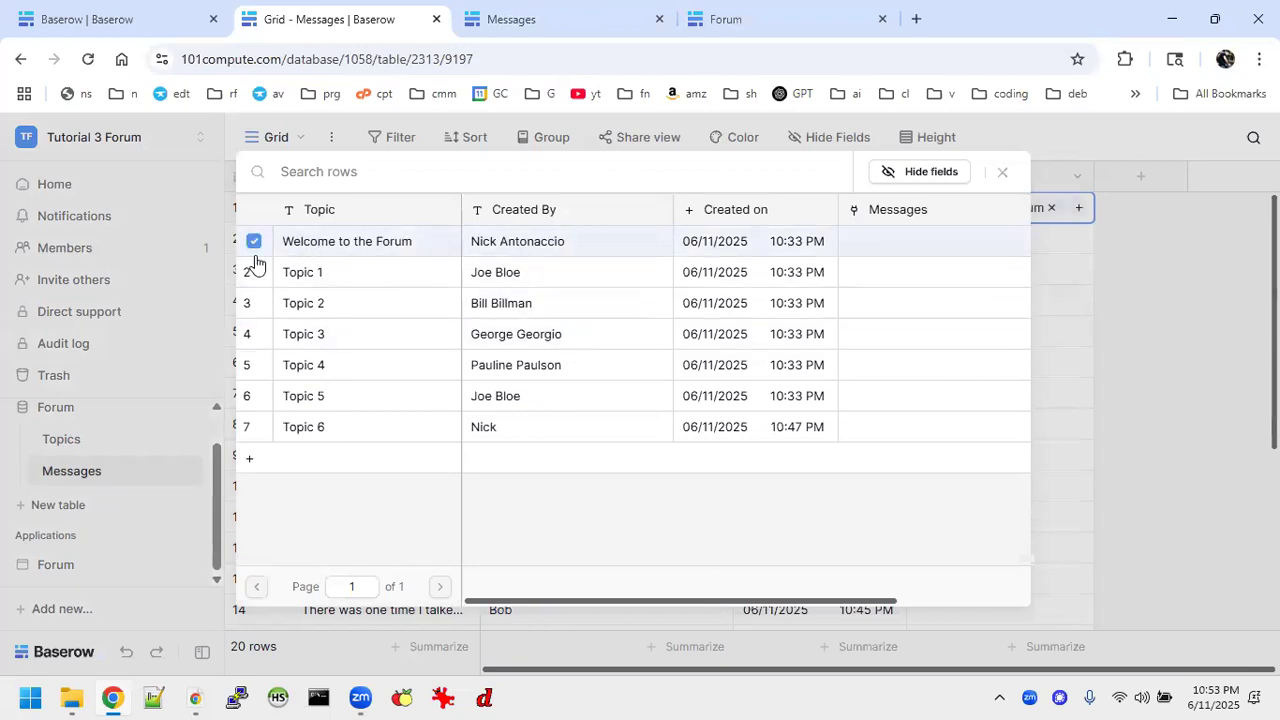
pyautogui.click(1001, 176)
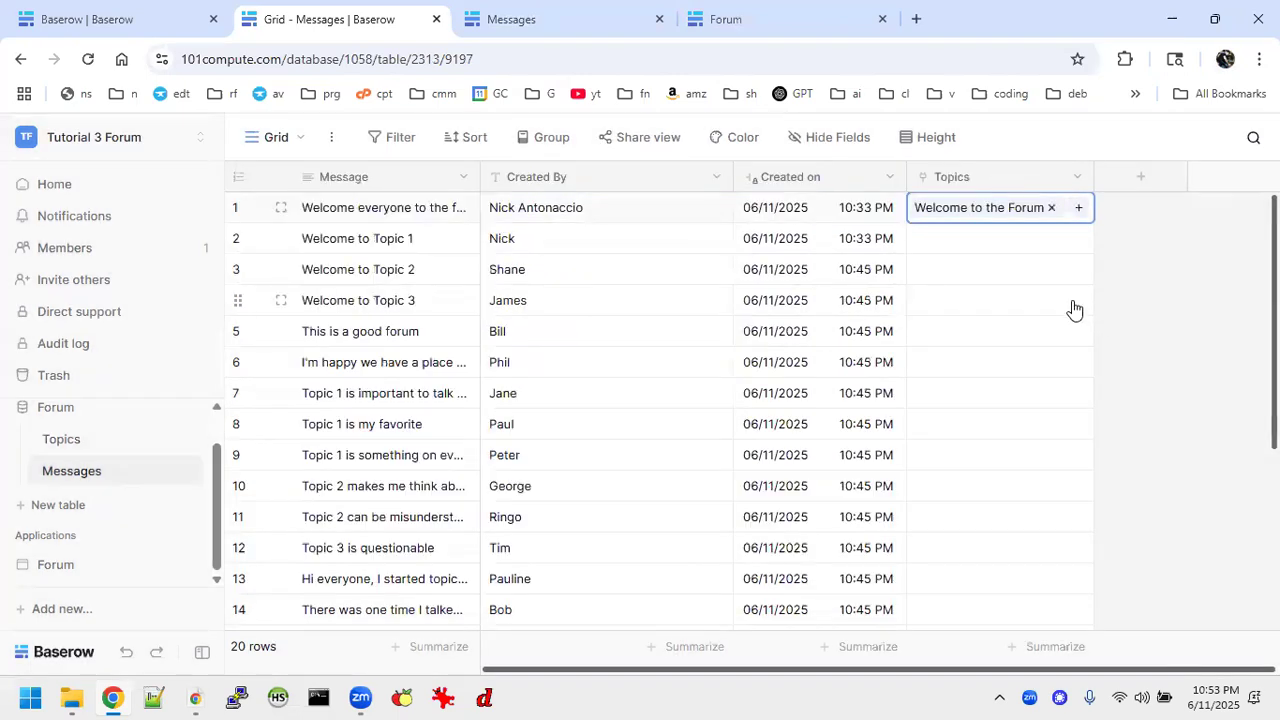
# In the Forum Tutorials workspace's Messages table, copy the Topic values from the second row through the last row.
pyautogui.click(83, 7)
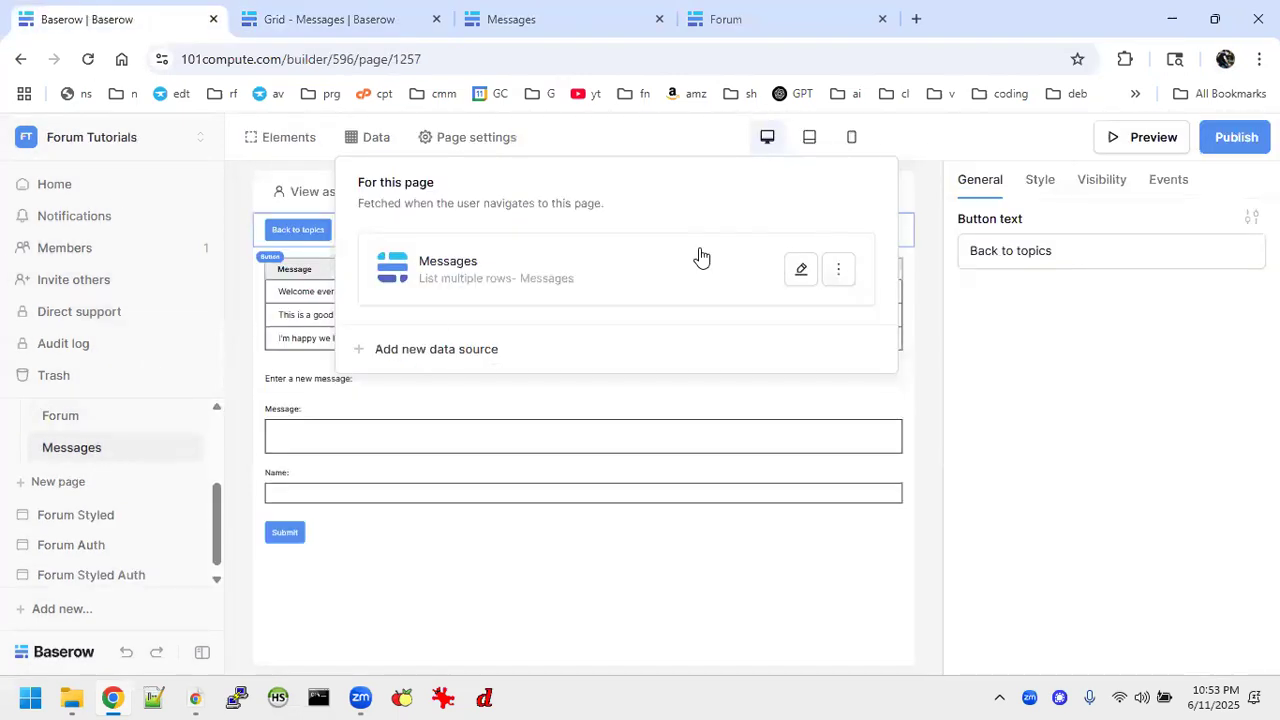
pyautogui.scroll(2, 40, 470)
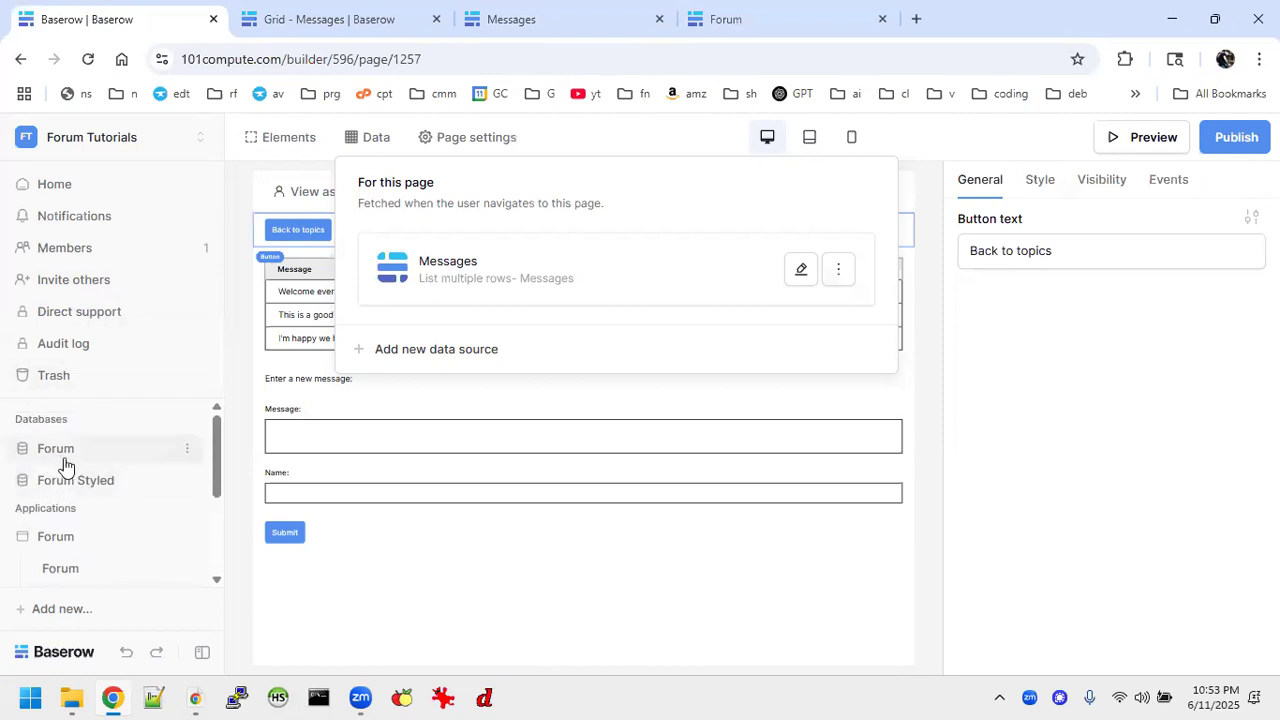
pyautogui.click(64, 462)
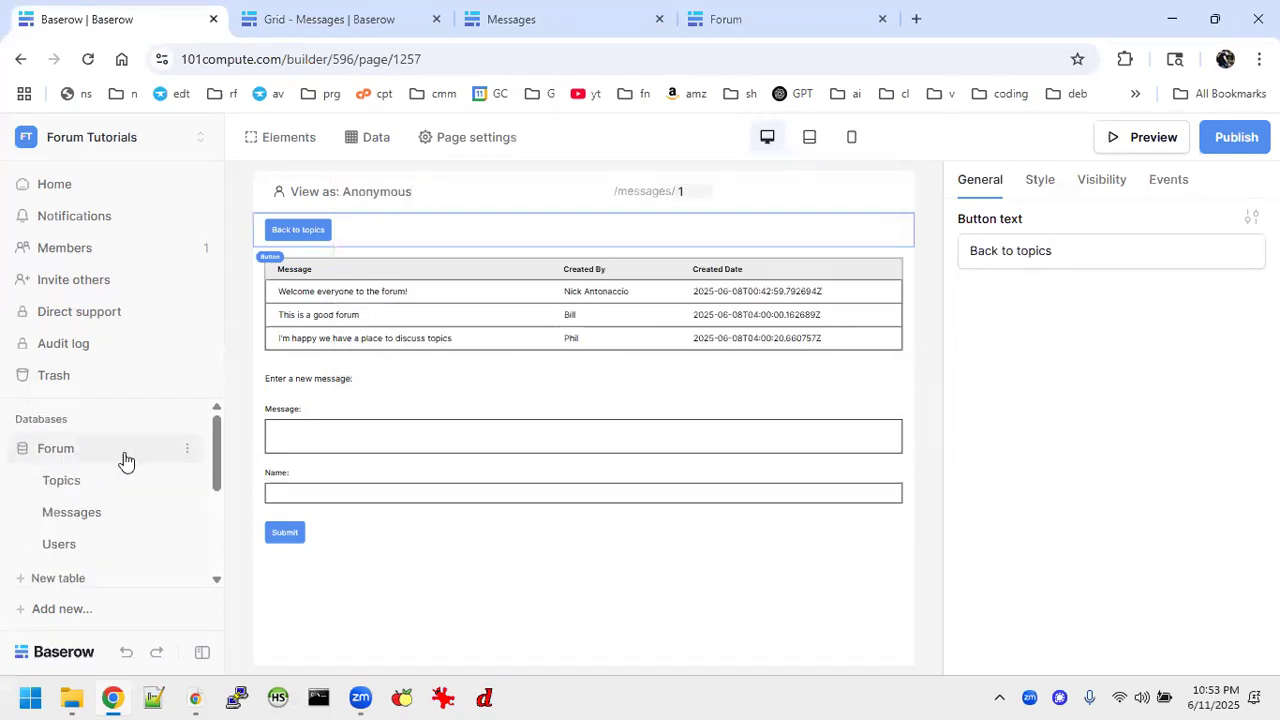
pyautogui.click(85, 518)
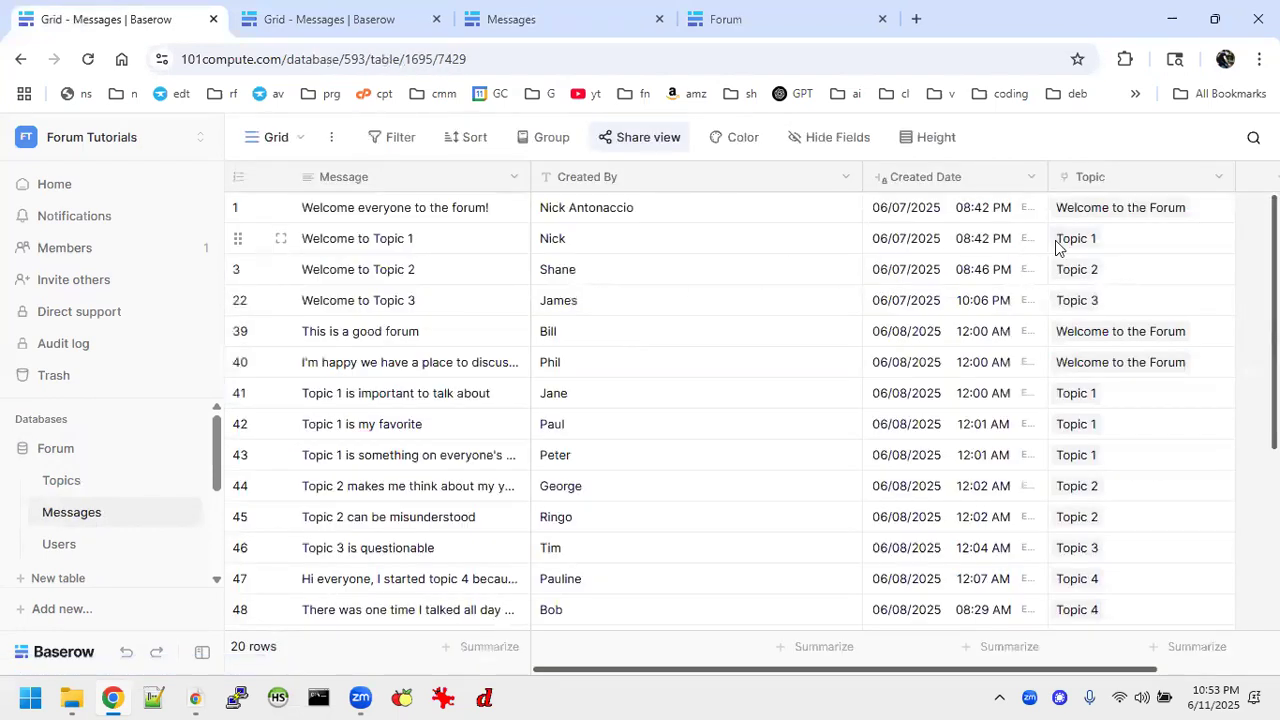
pyautogui.moveTo(1055, 245); pyautogui.dragTo(1140, 514)
pyautogui.hotkey('ctrl', 'c')
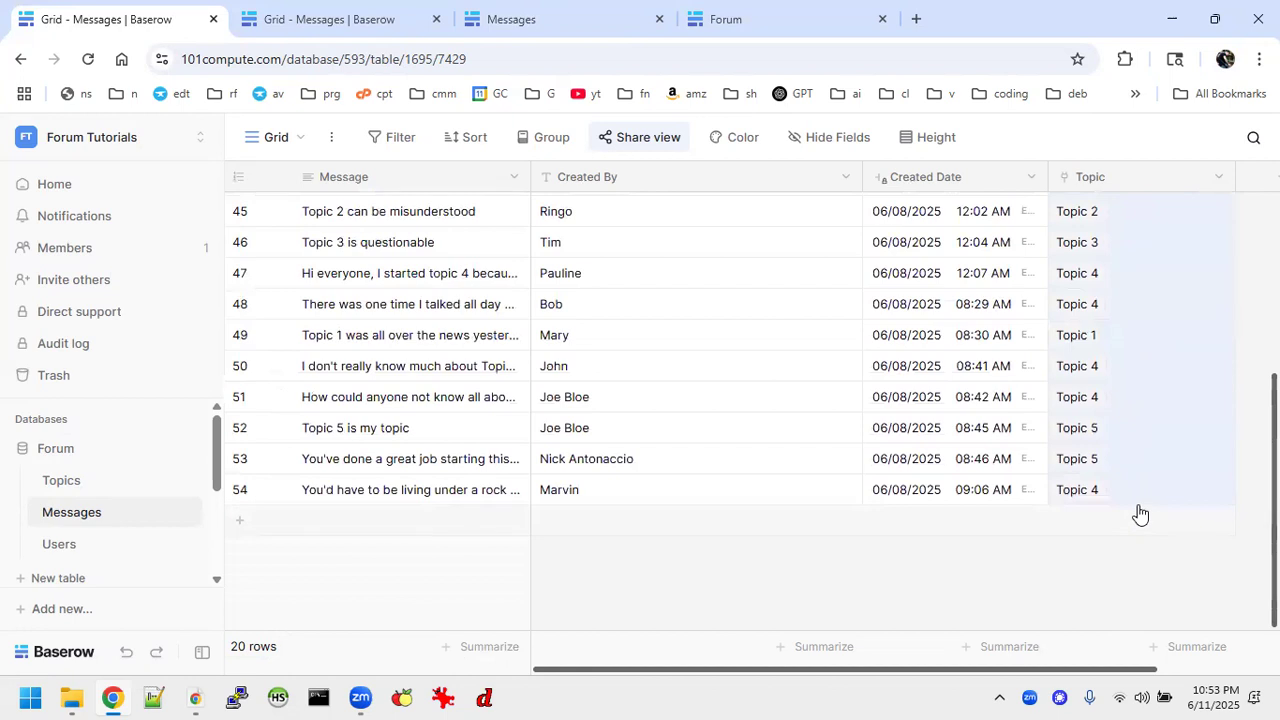
# Paste the copied topics into the Tutorial 3 Forum Messages table's Topics column, starting at the second row, and check all rows.
pyautogui.click(402, 18)
pyautogui.click(924, 240)
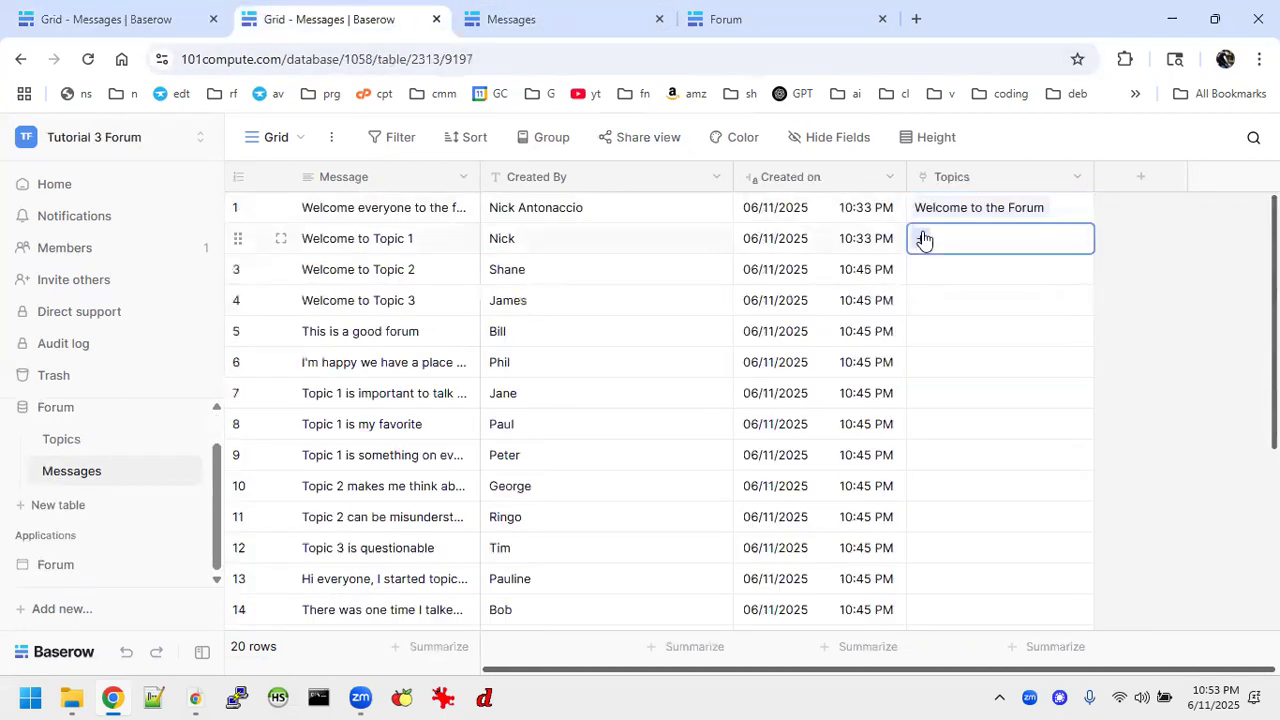
pyautogui.hotkey('ctrl', 'v')
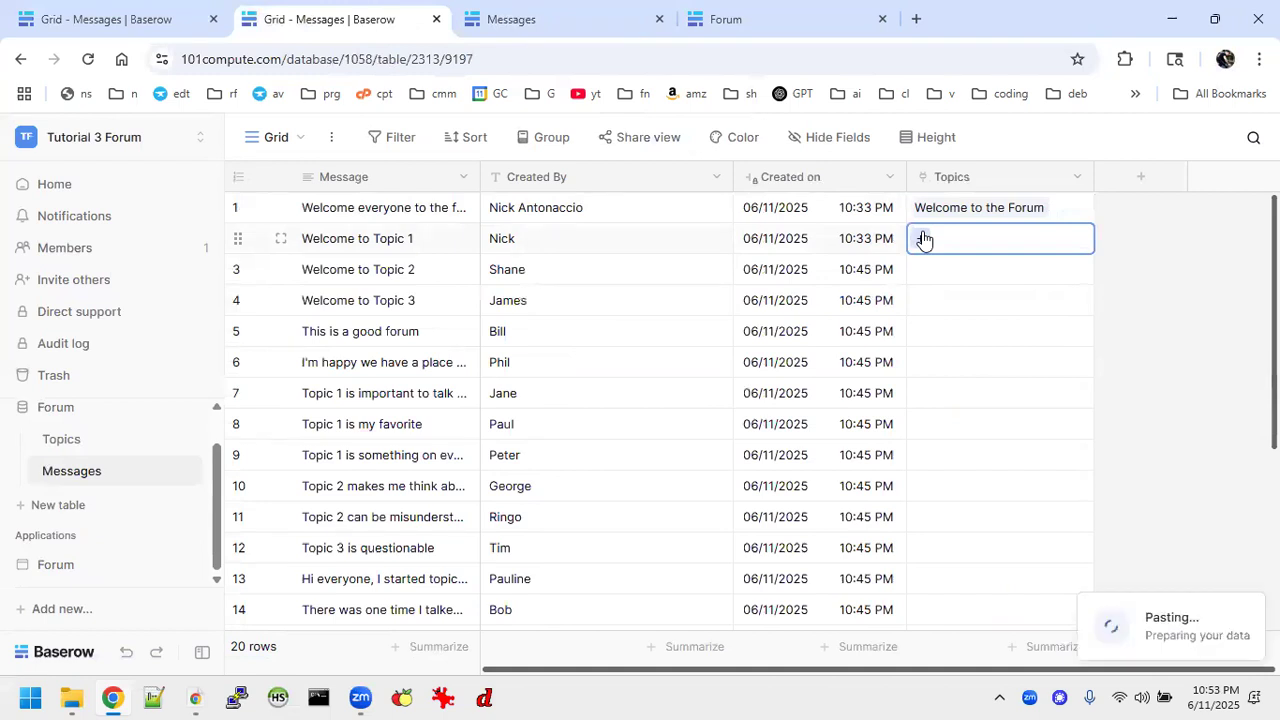
pyautogui.scroll(-1, 1057, 326)
pyautogui.scroll(-5, 1057, 326)
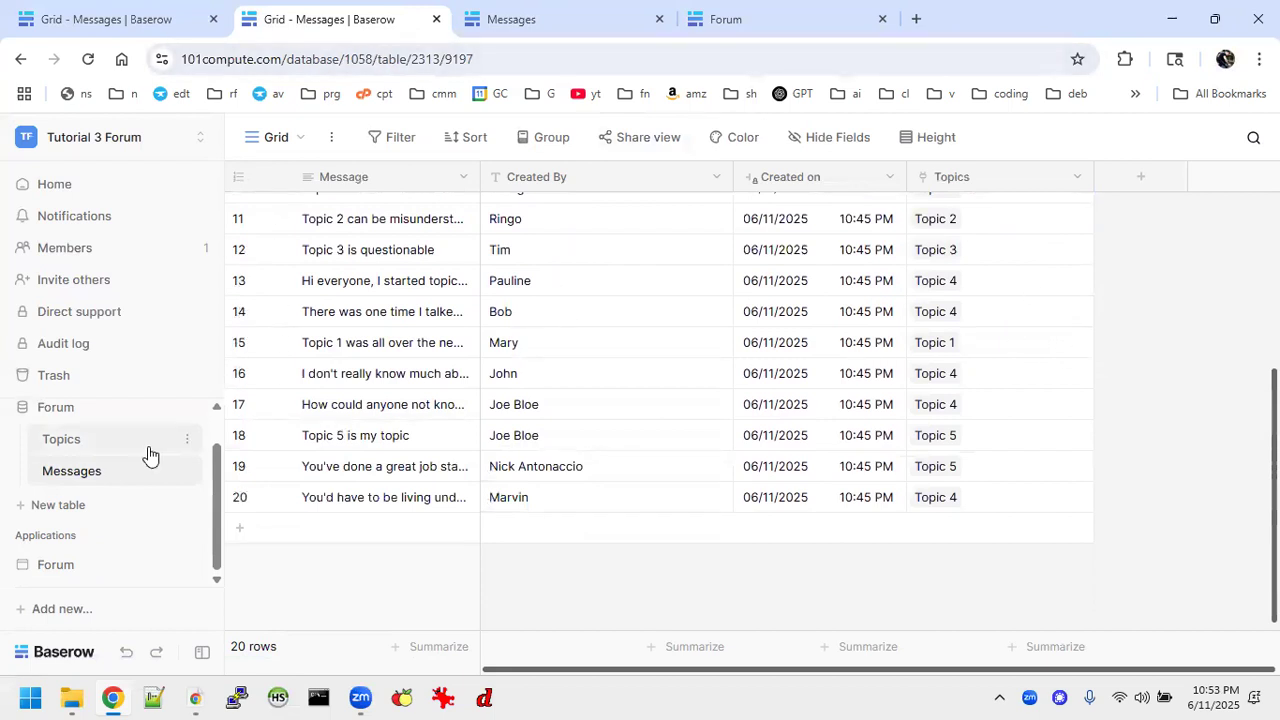
pyautogui.scroll(5, 966, 349)
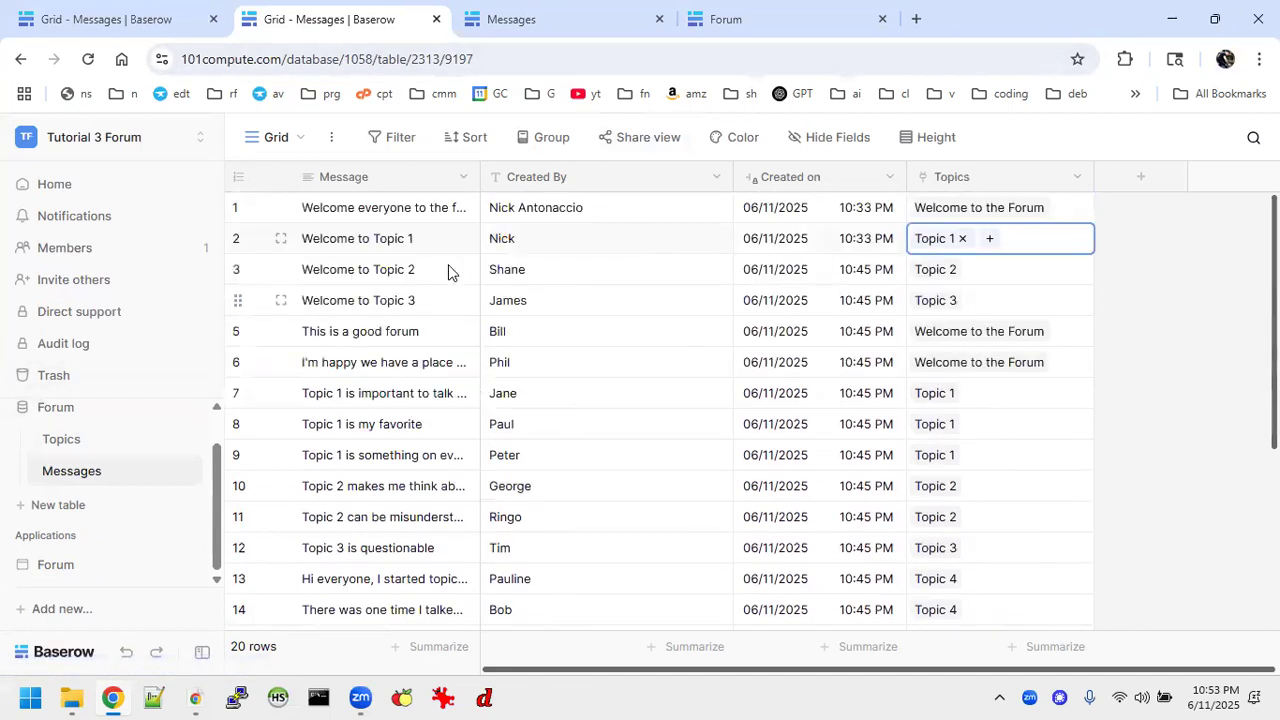
# Close the outdated Messages preview and open the Forum page of the Forum application in the builder.
pyautogui.click(566, 10)
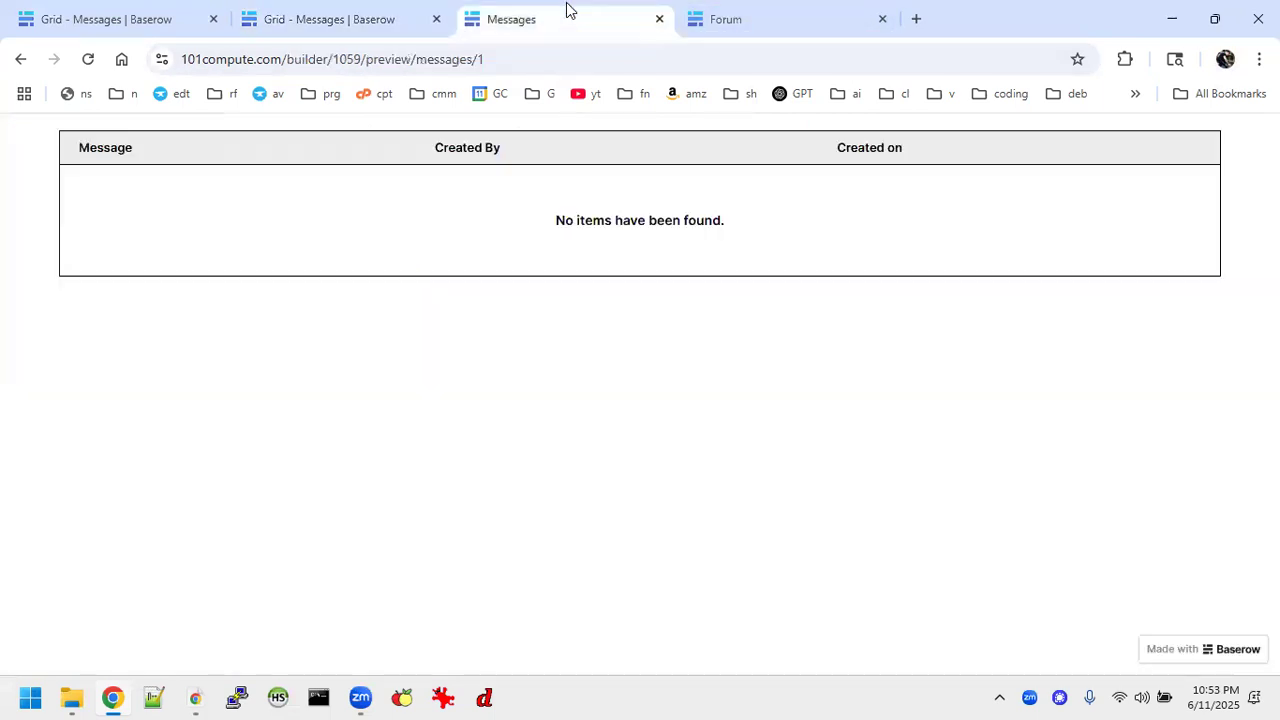
pyautogui.click(659, 19)
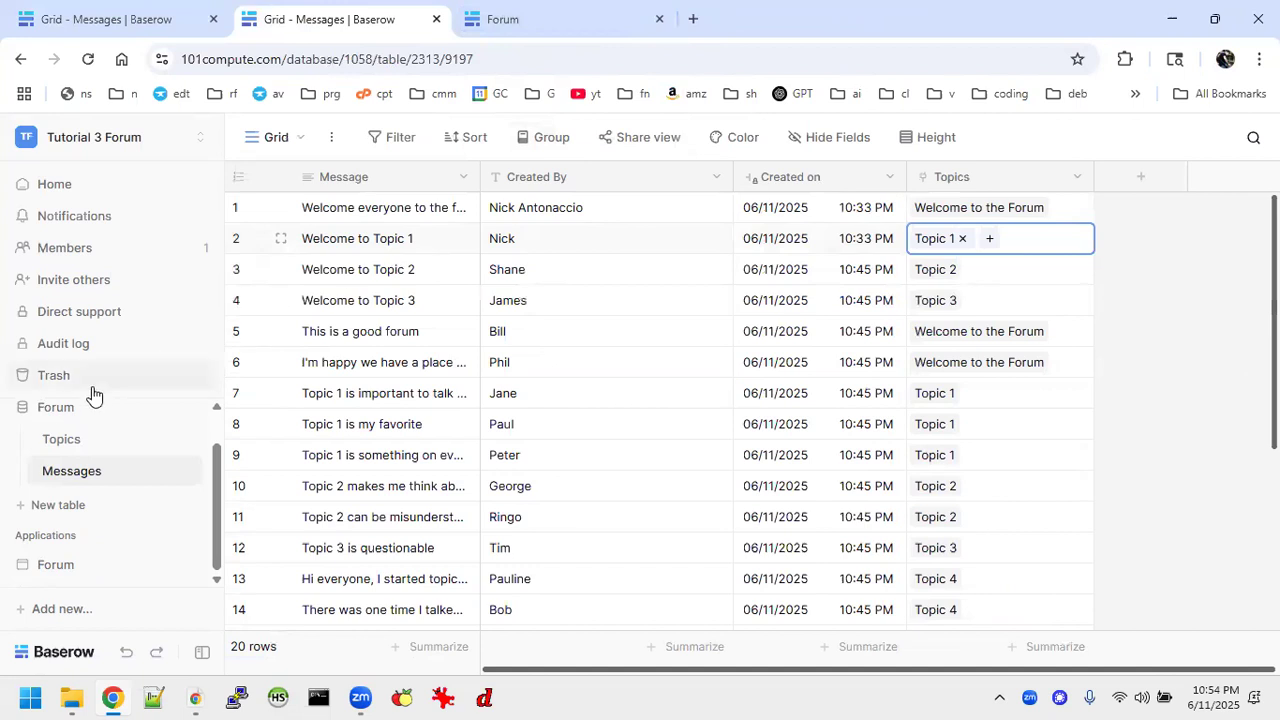
pyautogui.click(70, 566)
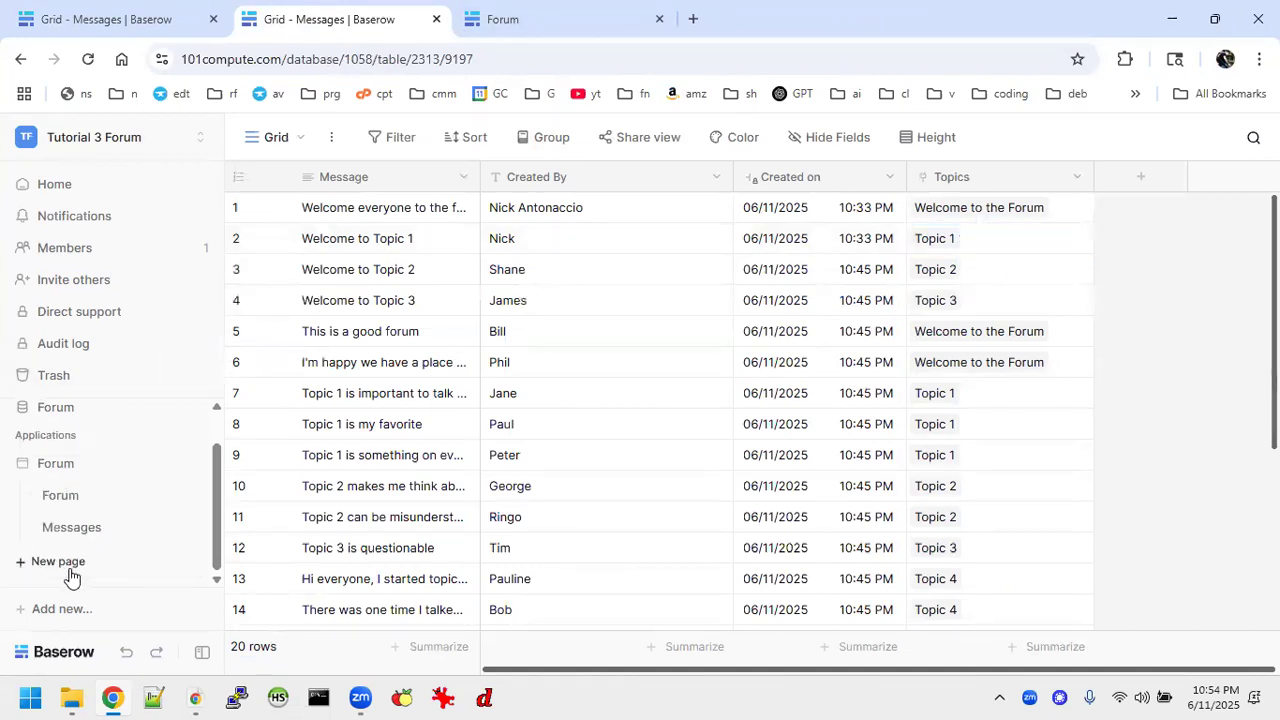
pyautogui.click(60, 495)
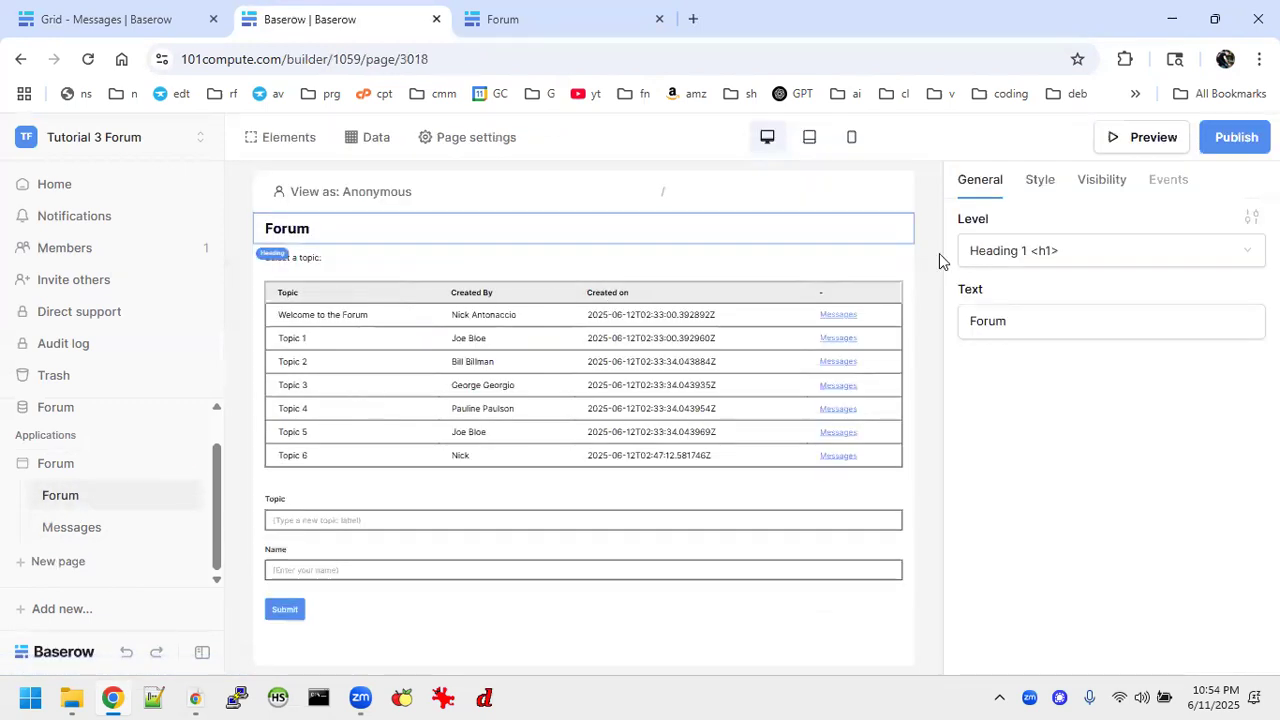
pyautogui.click(1234, 148)
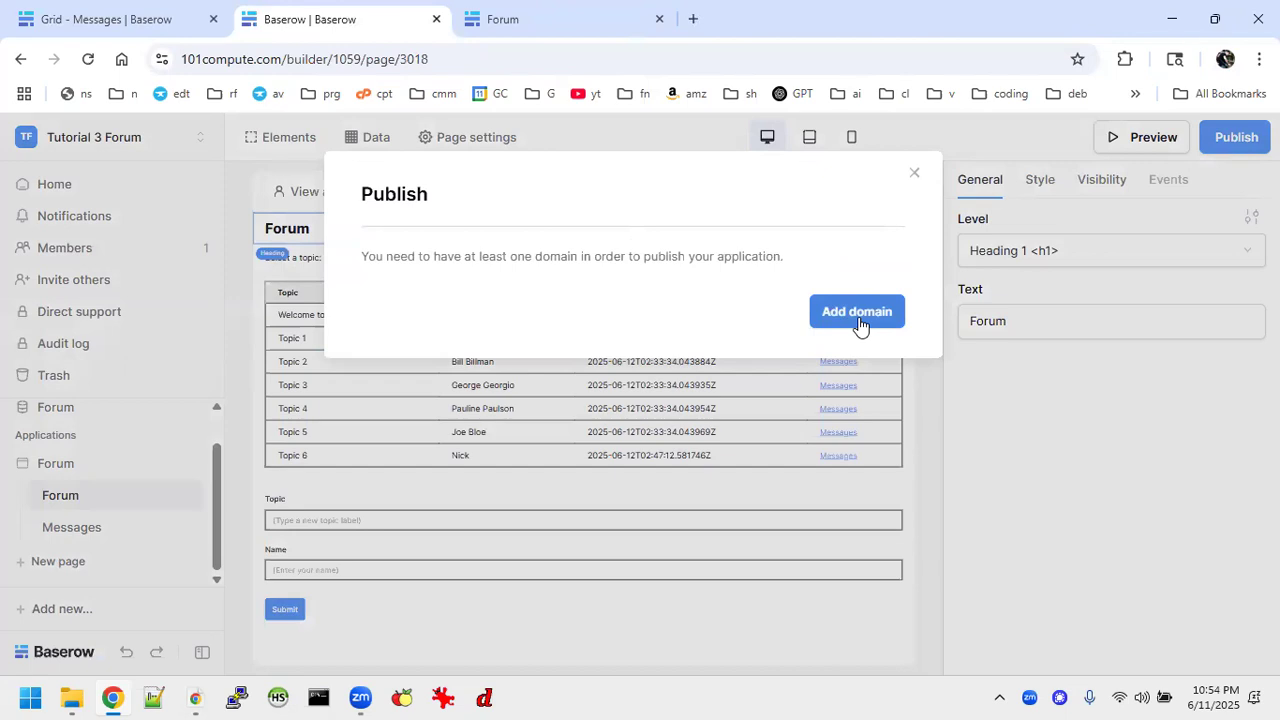
pyautogui.click(1147, 148)
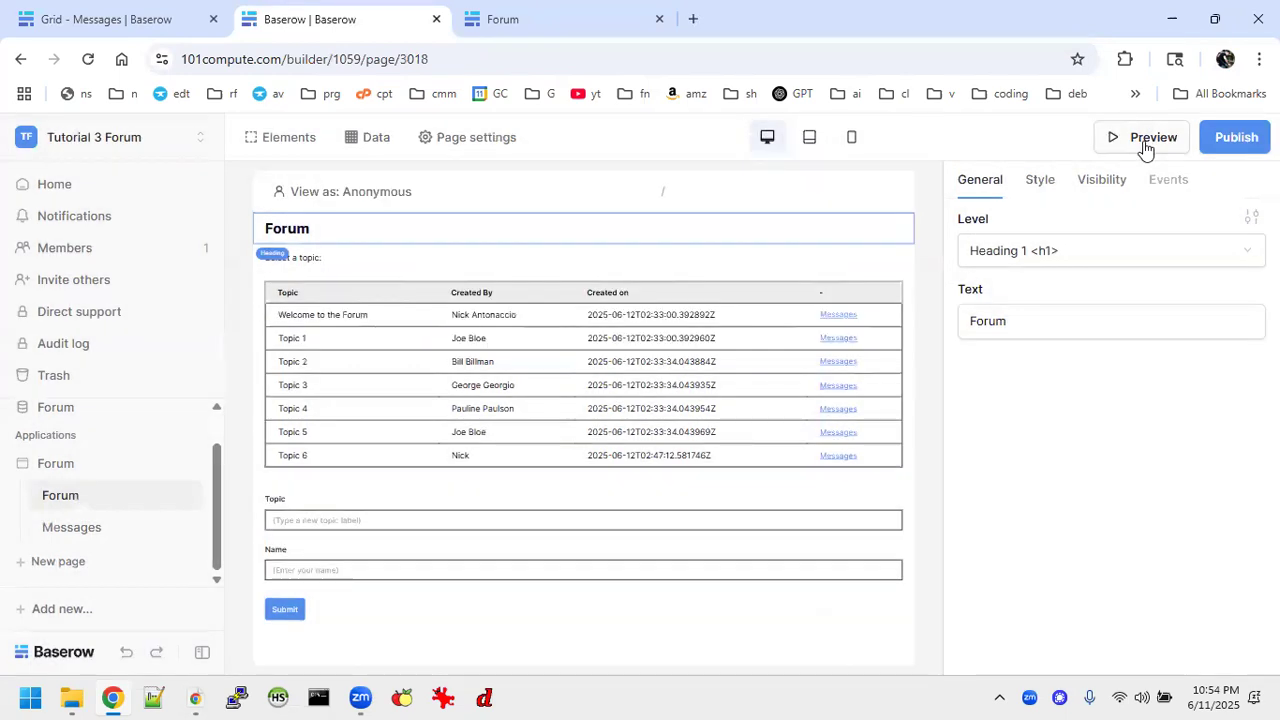
# Preview the Forum page, open the Welcome to the Forum topic's messages, and return to the topic list.
pyautogui.click(1145, 144)
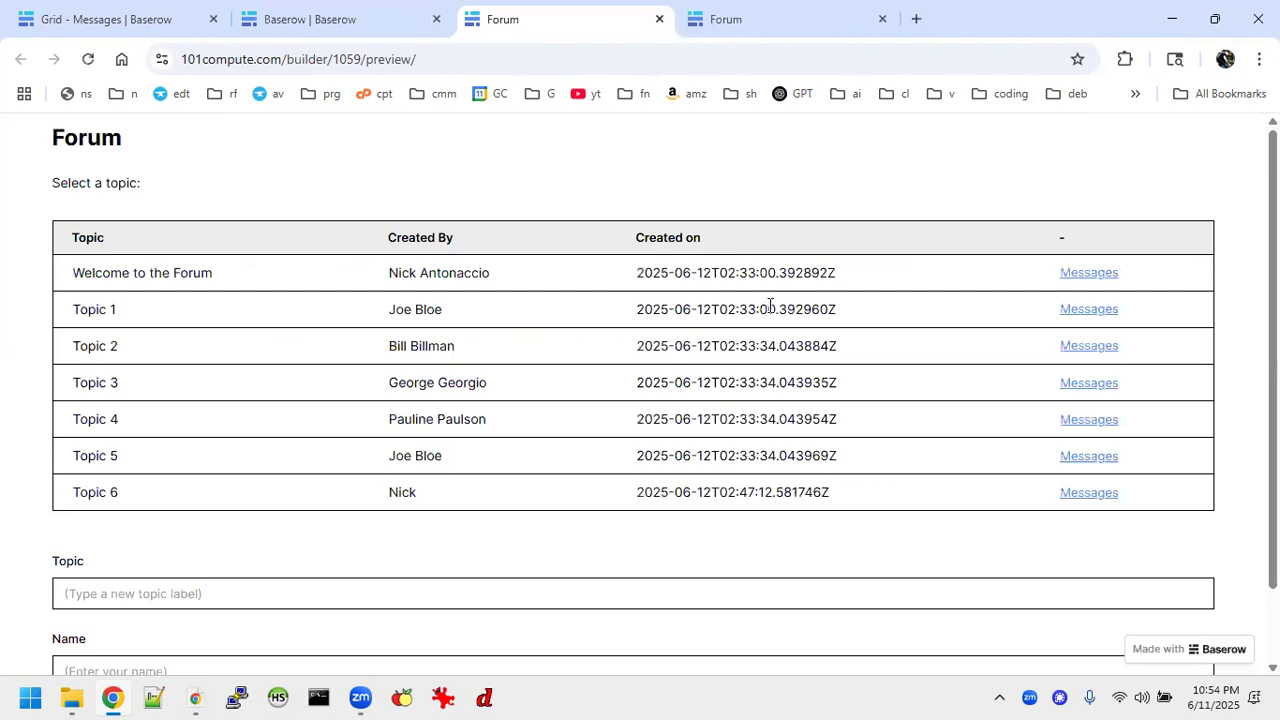
pyautogui.scroll(-1, 770, 305)
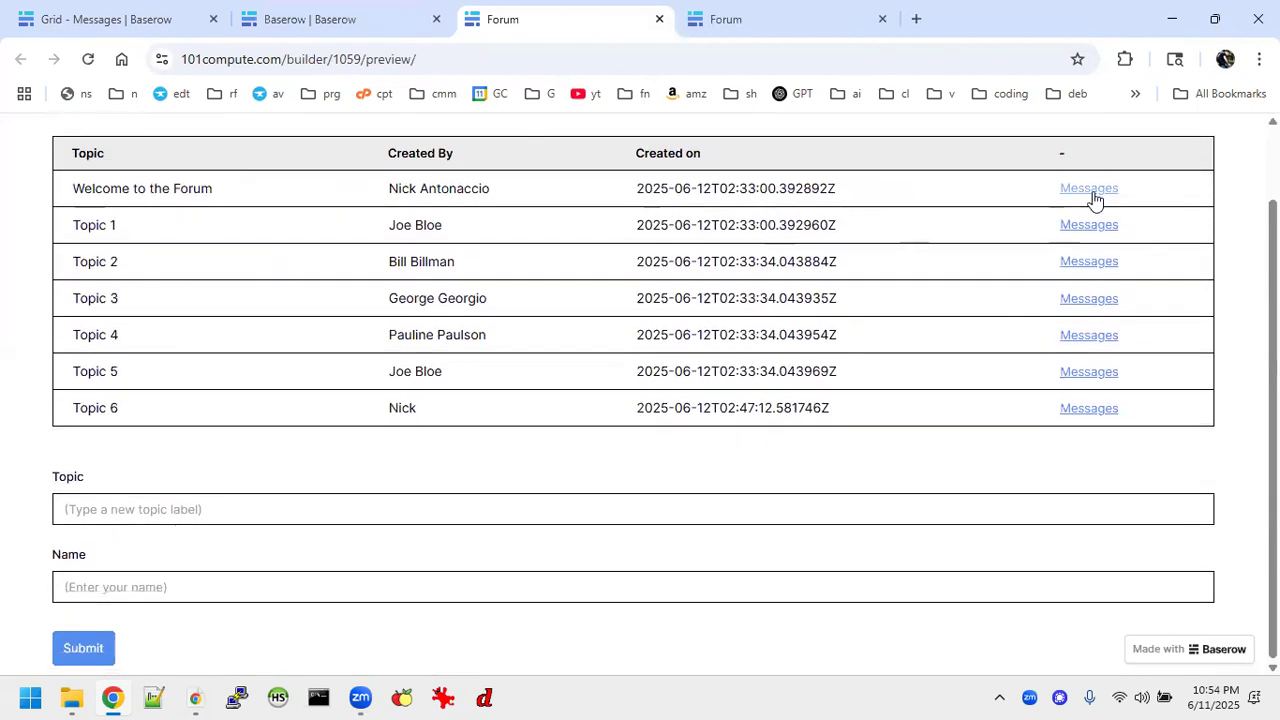
pyautogui.click(1092, 198)
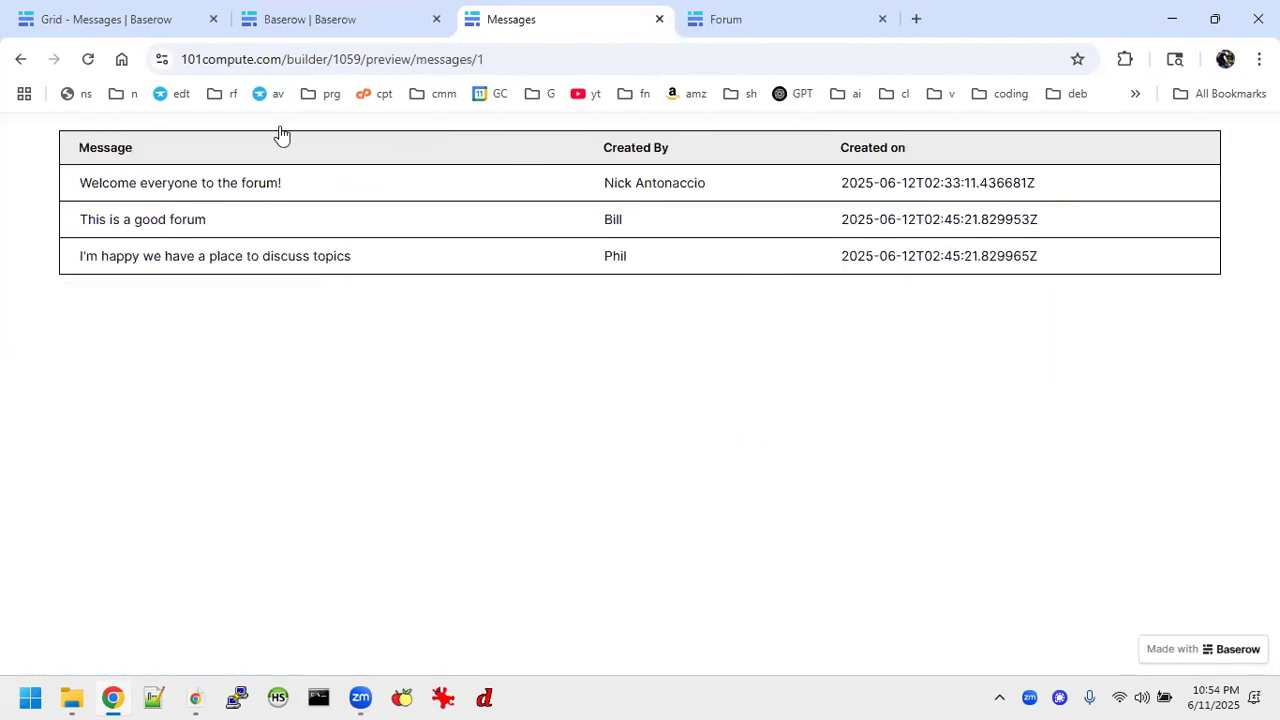
pyautogui.click(22, 63)
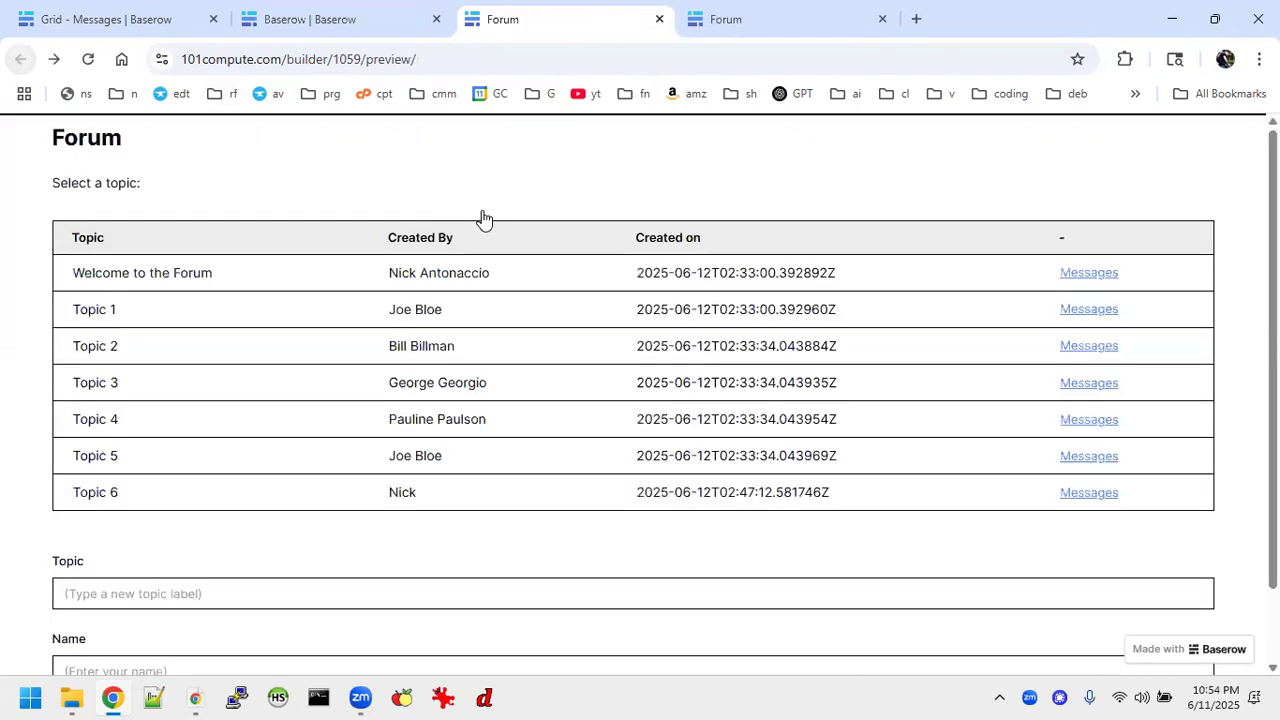
# View the messages of Topic 3 in the Forum preview and return to the topic list.
pyautogui.scroll(-1, 1010, 430)
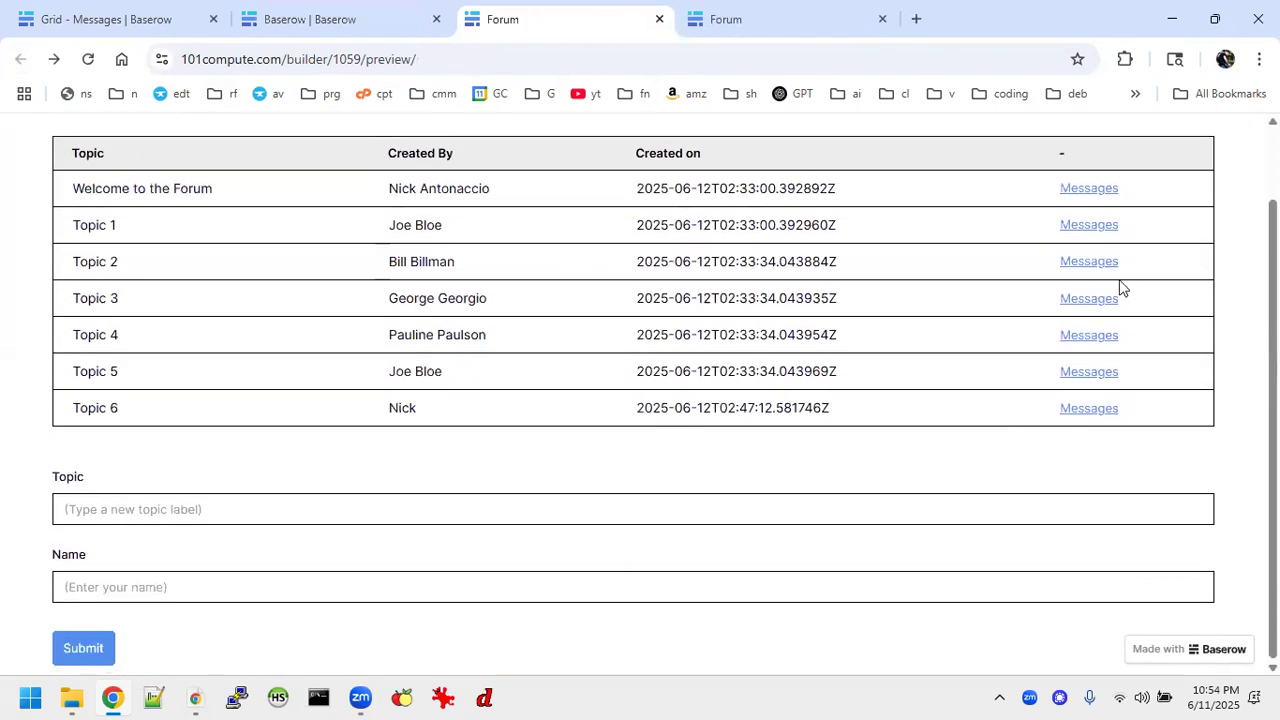
pyautogui.click(1086, 303)
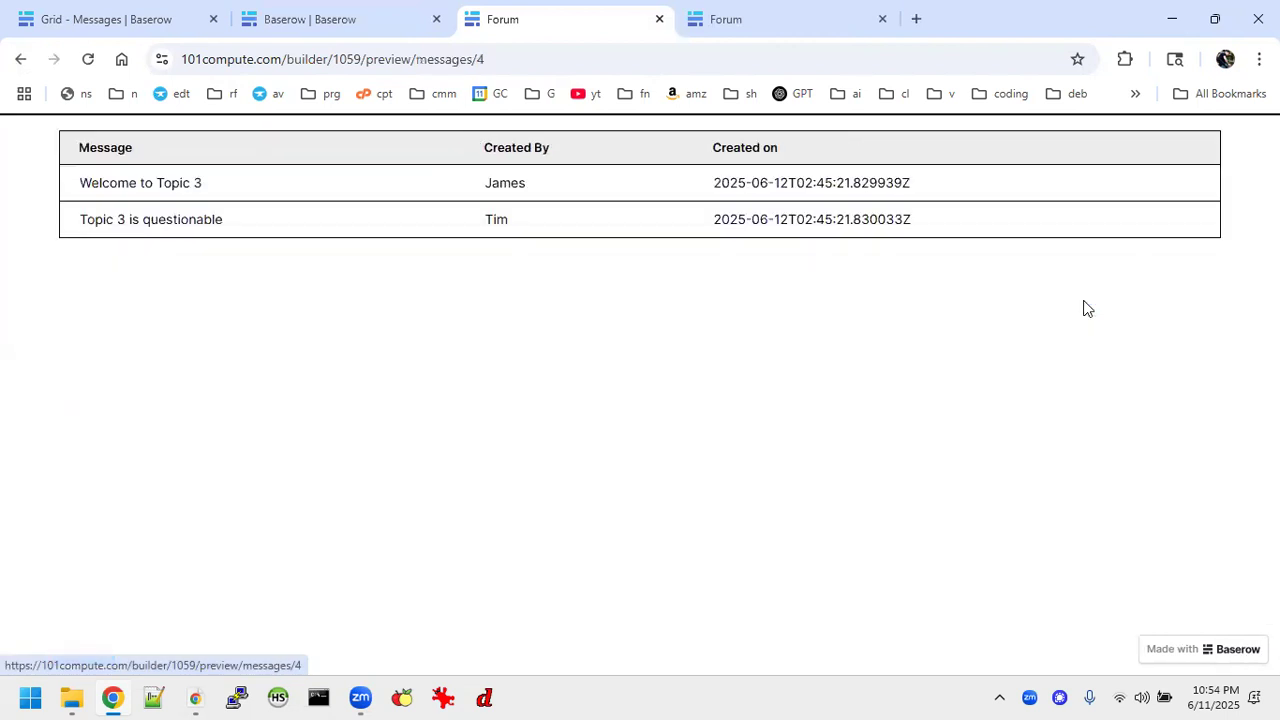
pyautogui.click(21, 61)
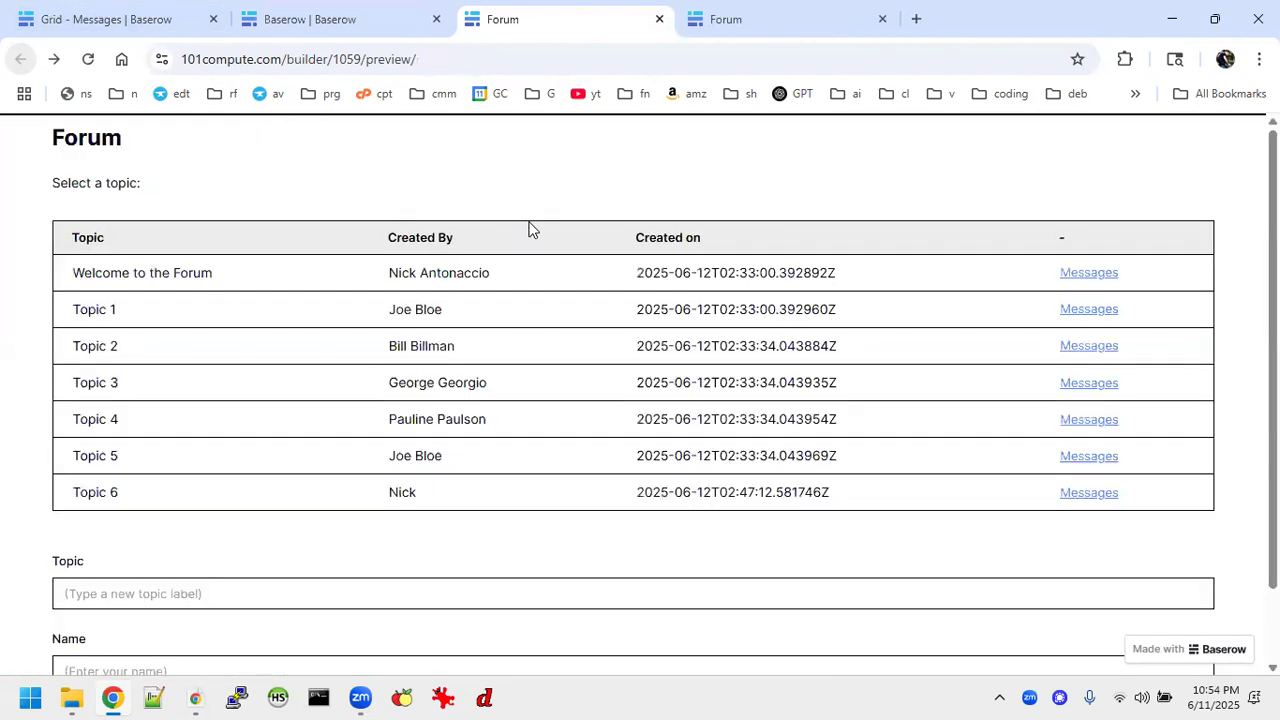
pyautogui.scroll(-1, 455, 382)
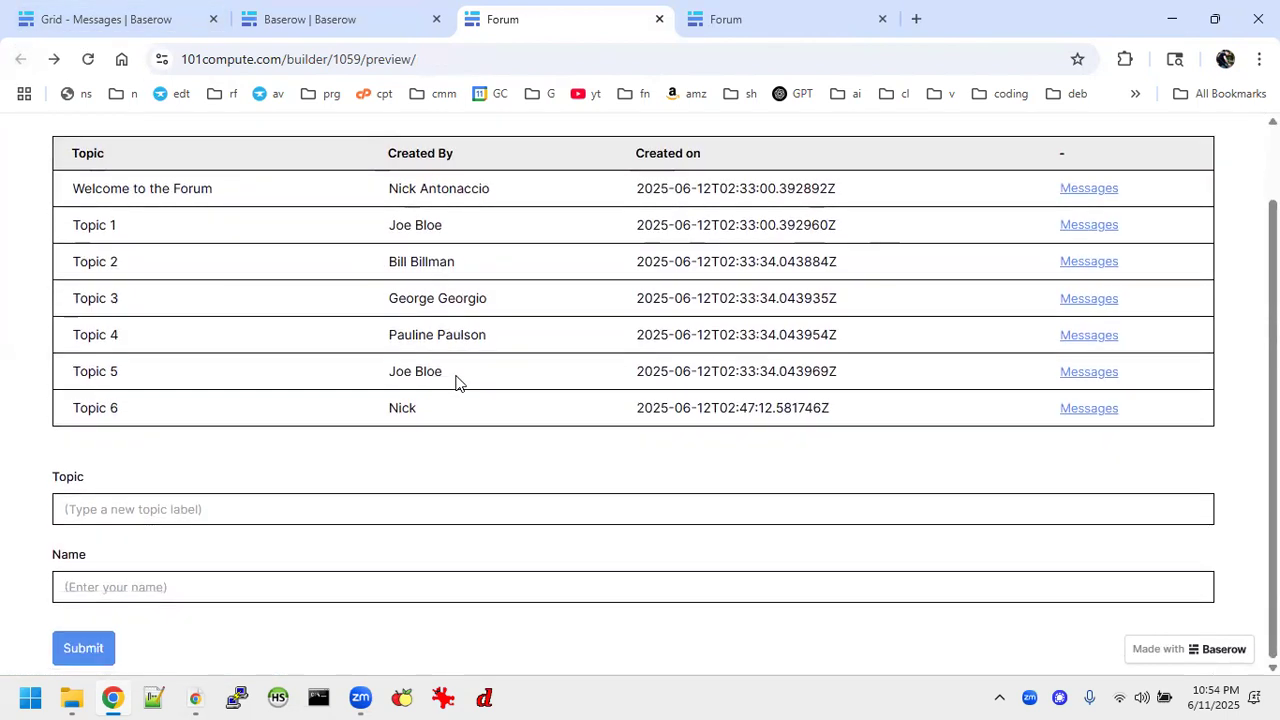
# Close both Forum preview tabs and open the Messages page in the builder.
pyautogui.click(358, 24)
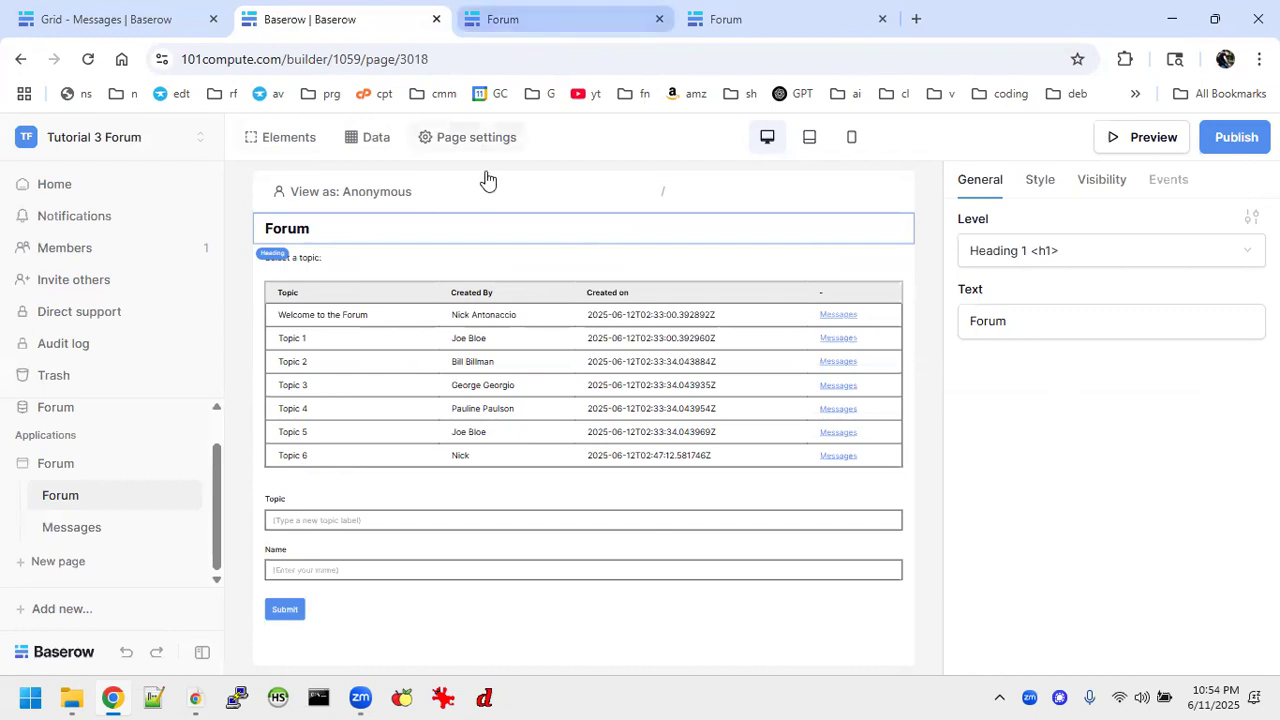
pyautogui.click(883, 19)
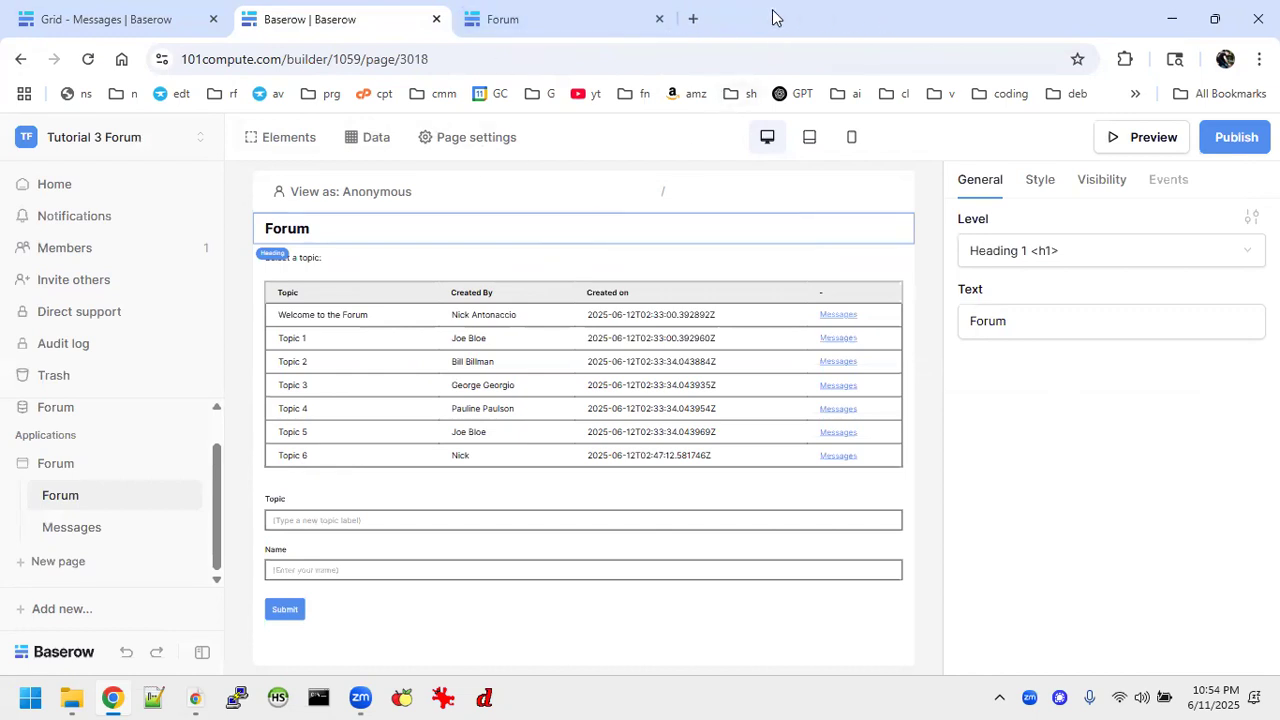
pyautogui.click(660, 19)
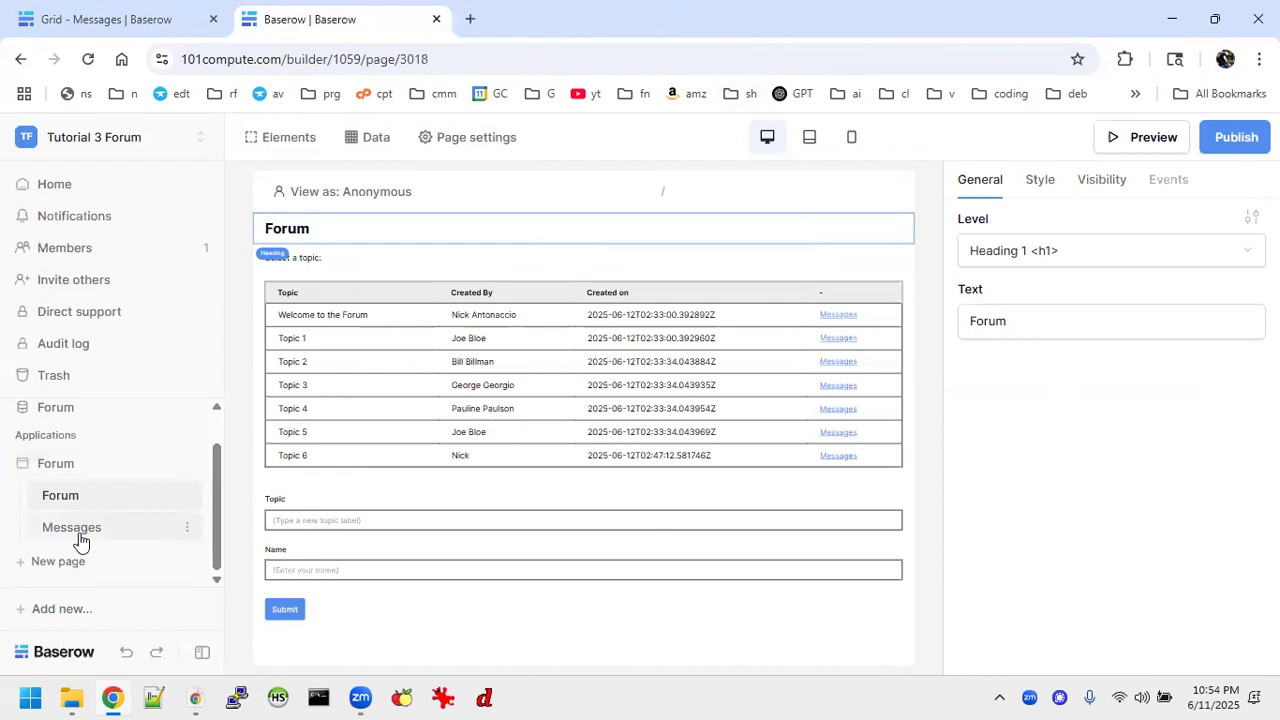
pyautogui.click(42, 530)
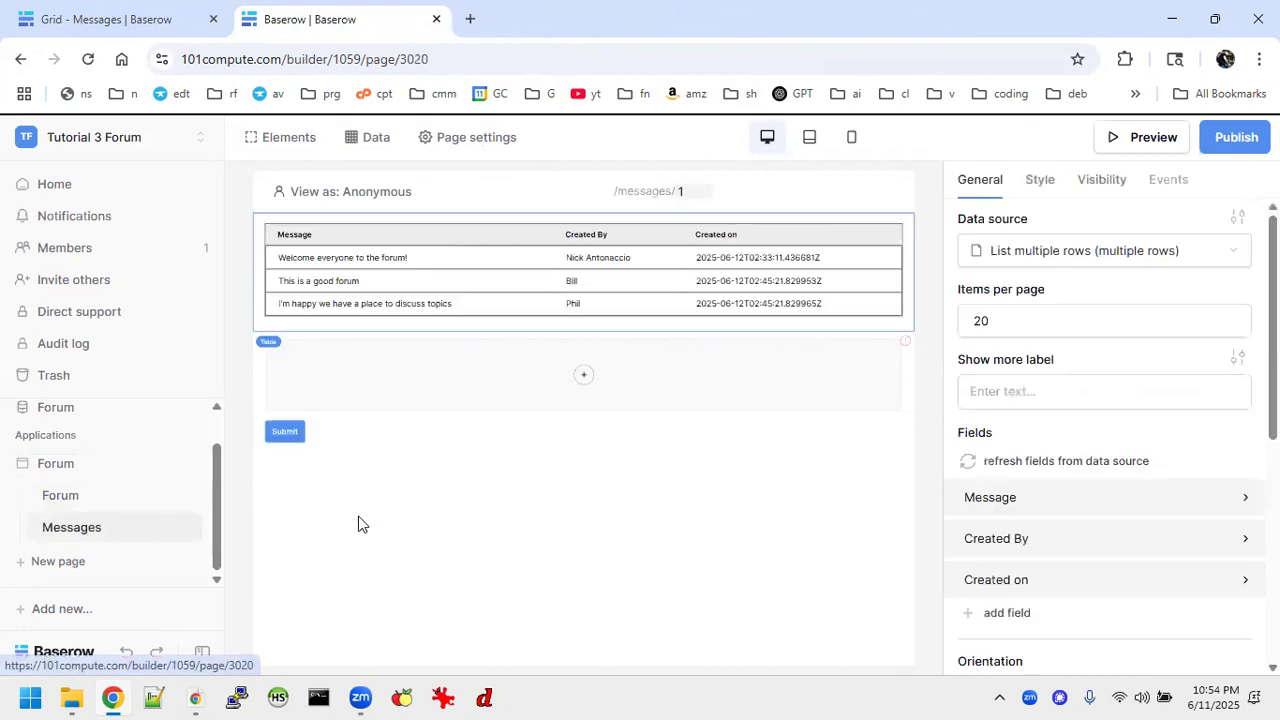
# Add a data input to the empty form, labelled Message with the placeholder "(Enter a new message for this topic)".
pyautogui.click(585, 378)
pyautogui.scroll(-5, 586, 480)
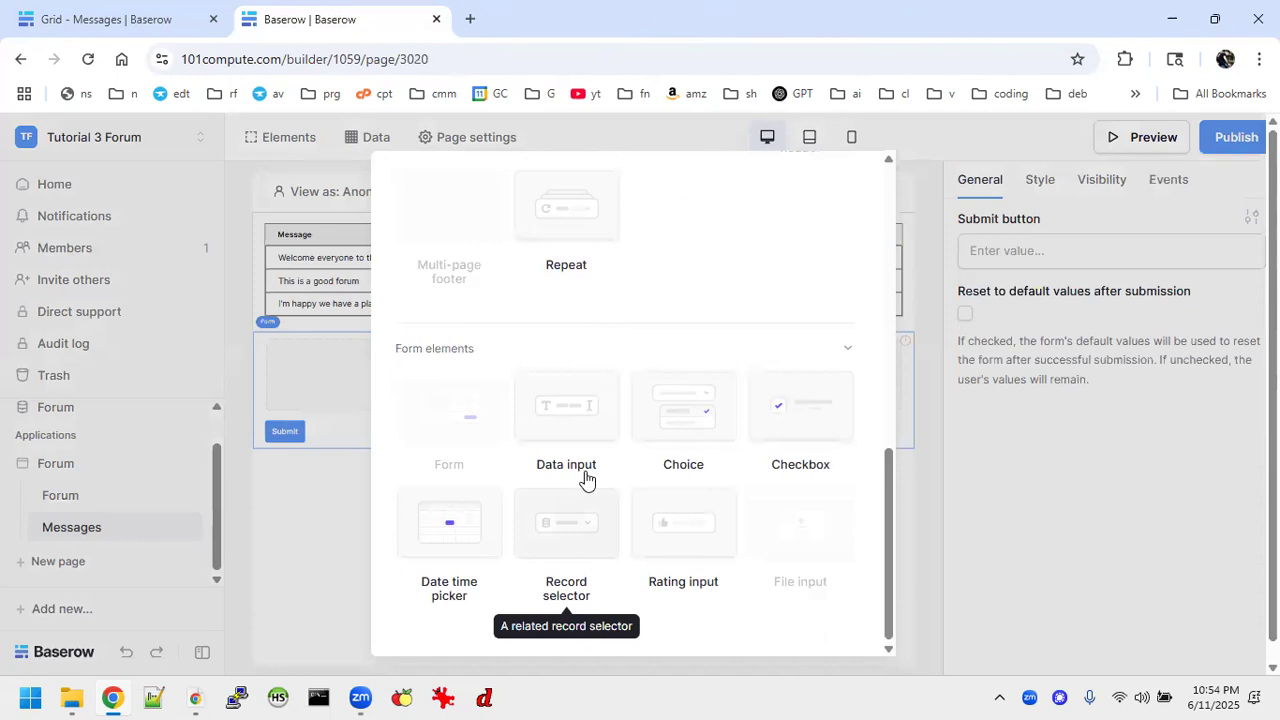
pyautogui.click(584, 470)
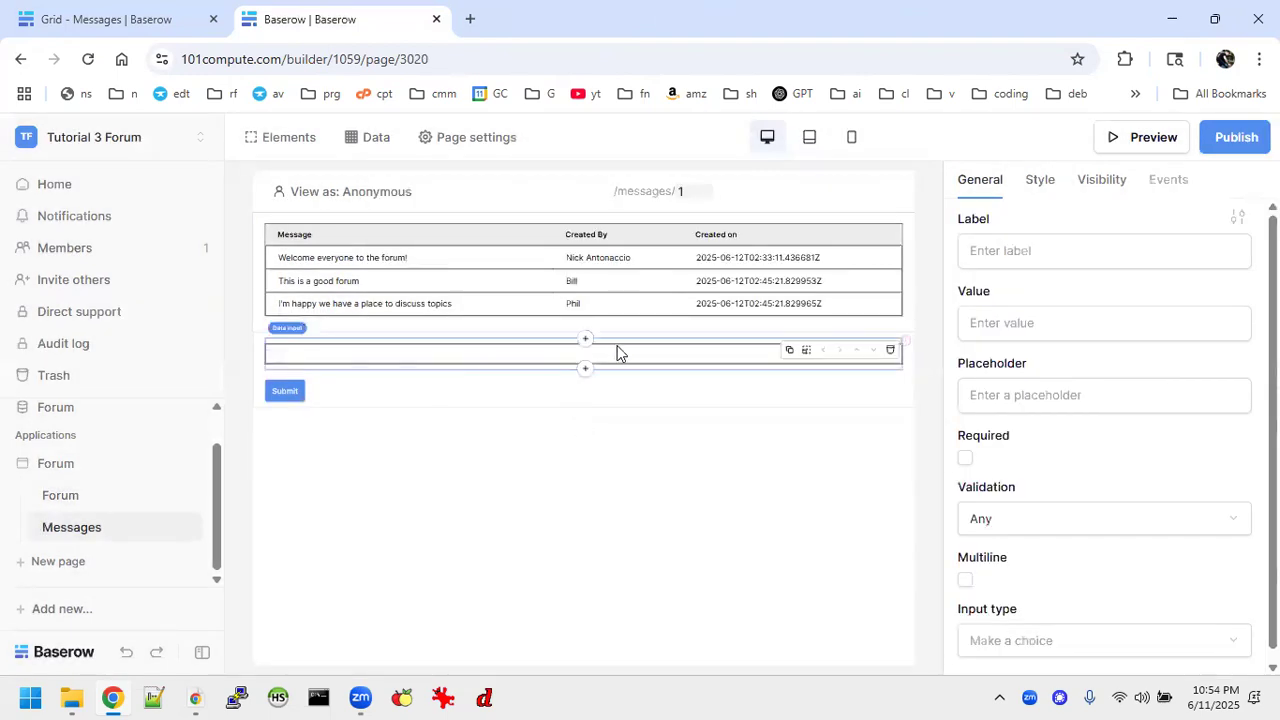
pyautogui.click(1040, 252)
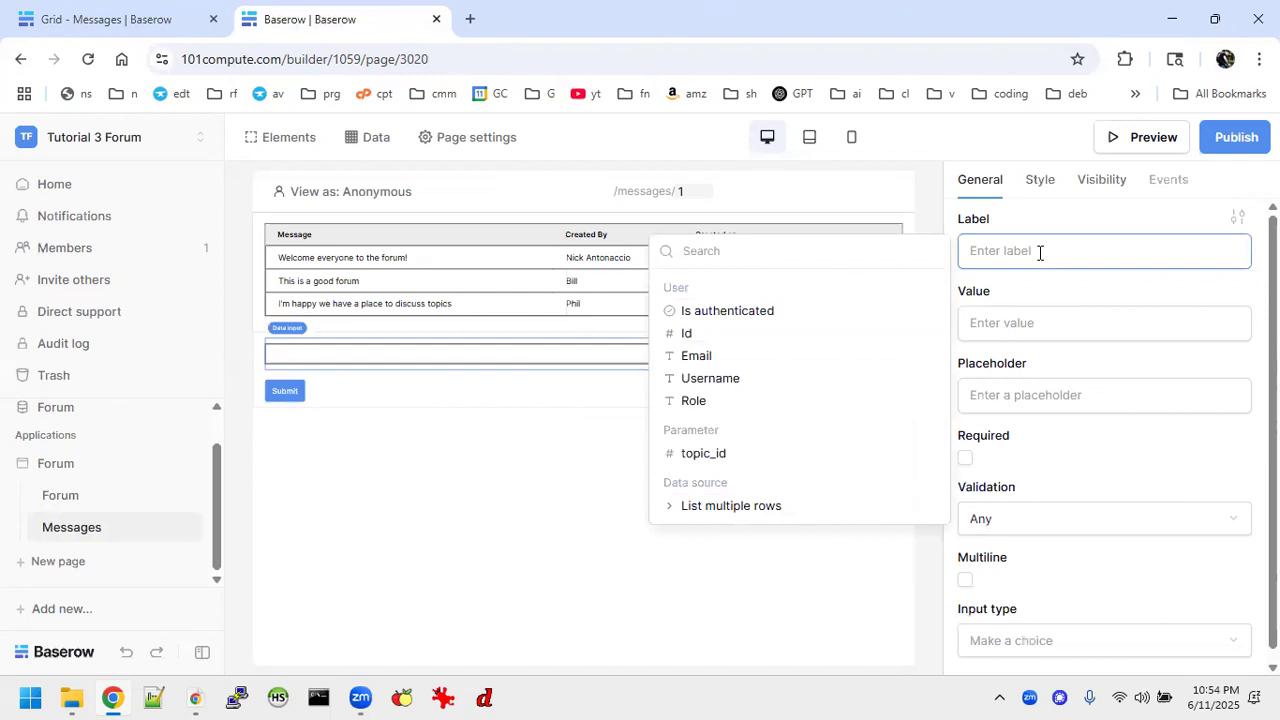
pyautogui.write('Message')
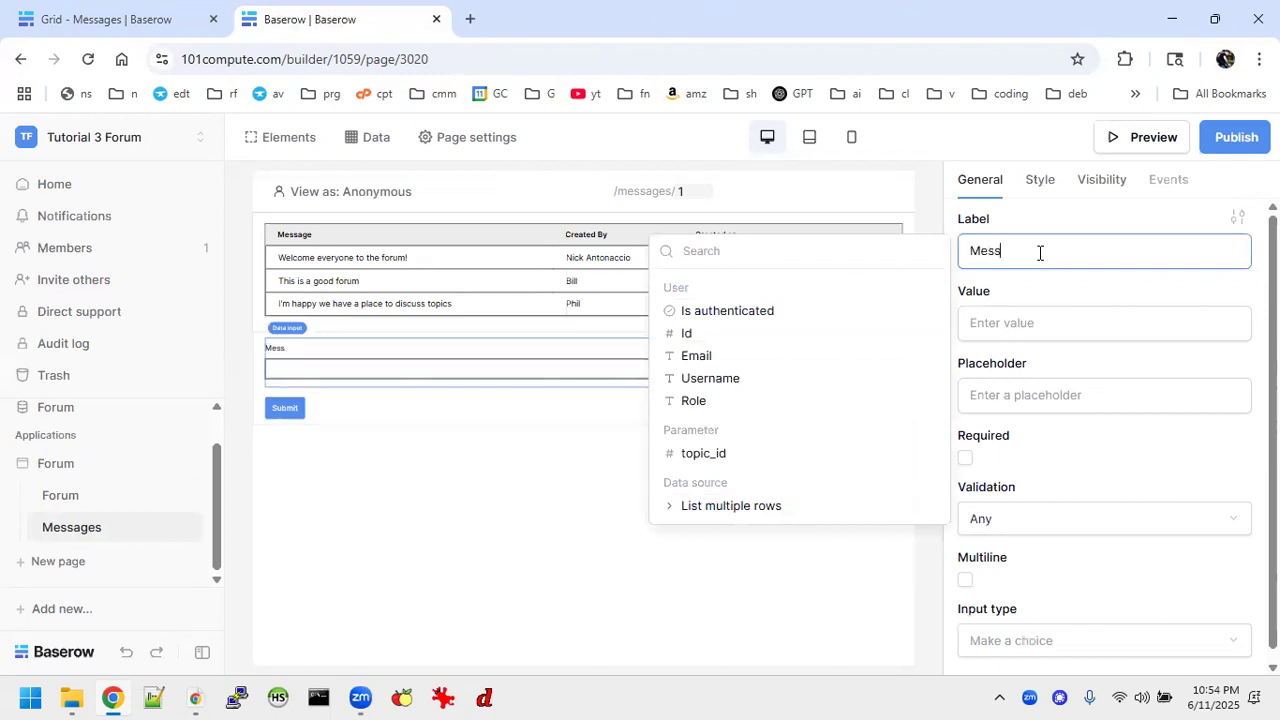
pyautogui.click(1010, 399)
pyautogui.write('()')
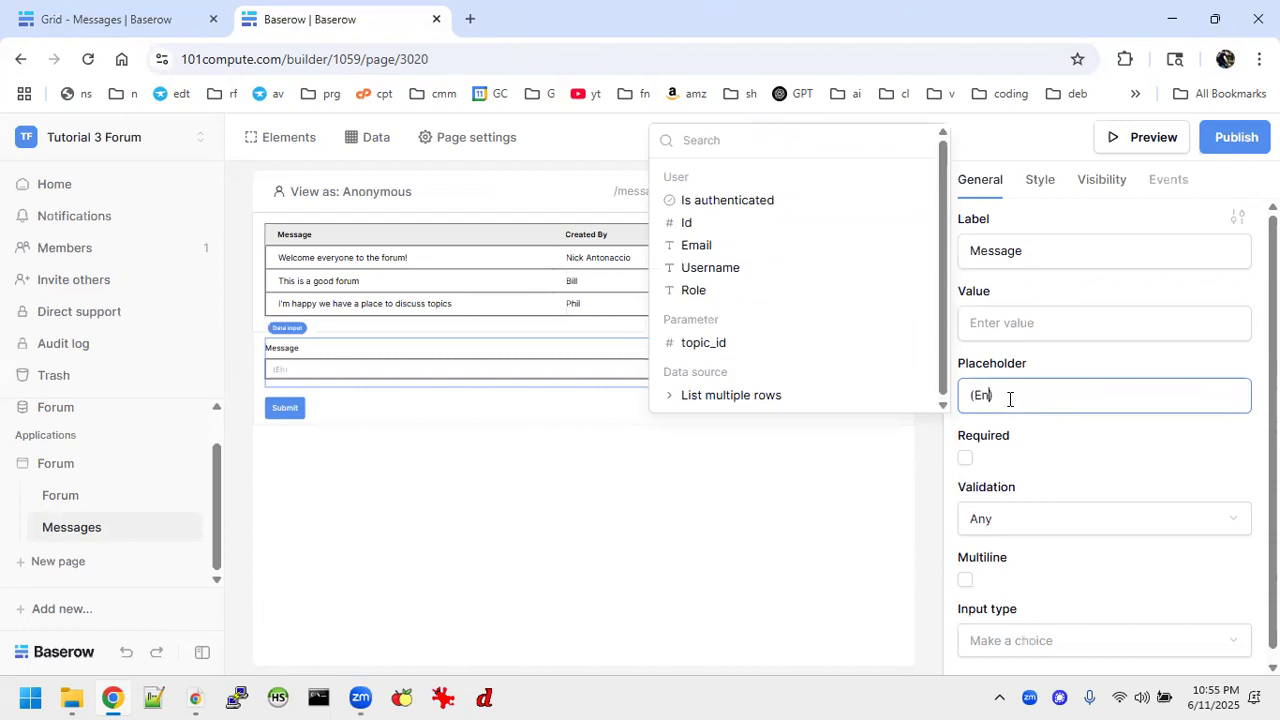
pyautogui.write('Enter a new message for this topic')
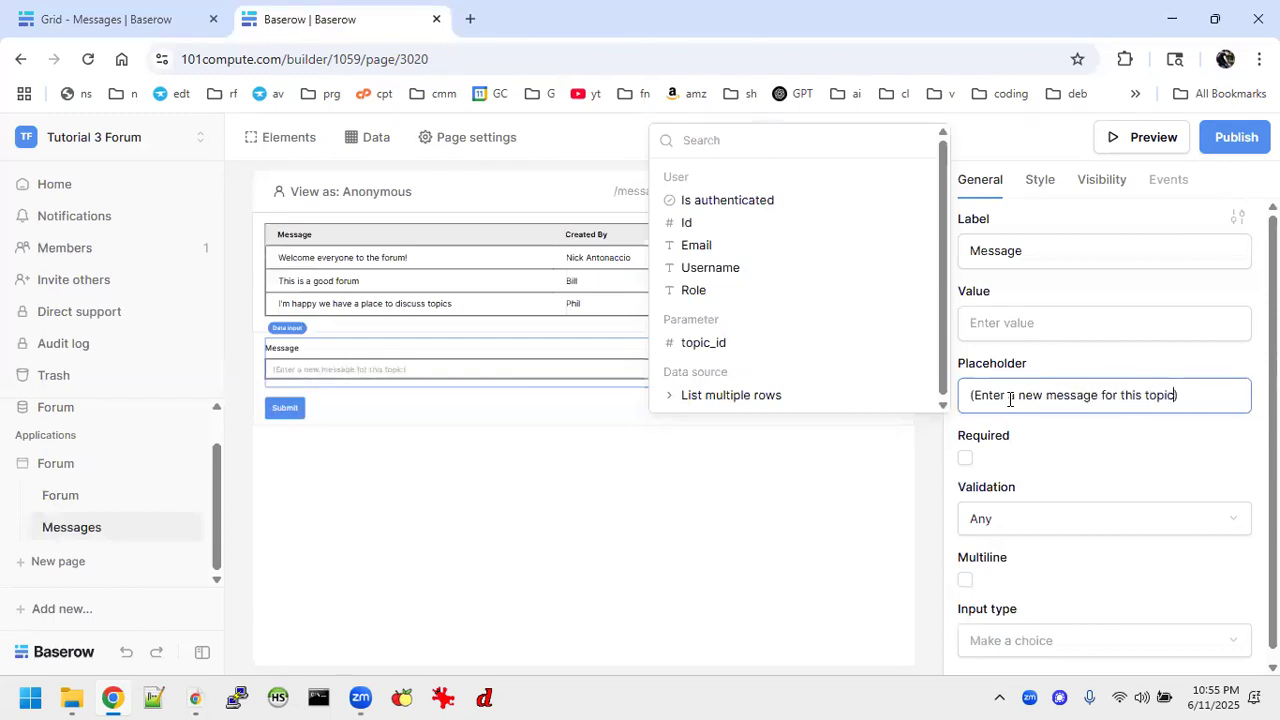
# Make the Message input required and multiline with 6 lines.
pyautogui.click(966, 463)
pyautogui.click(965, 458)
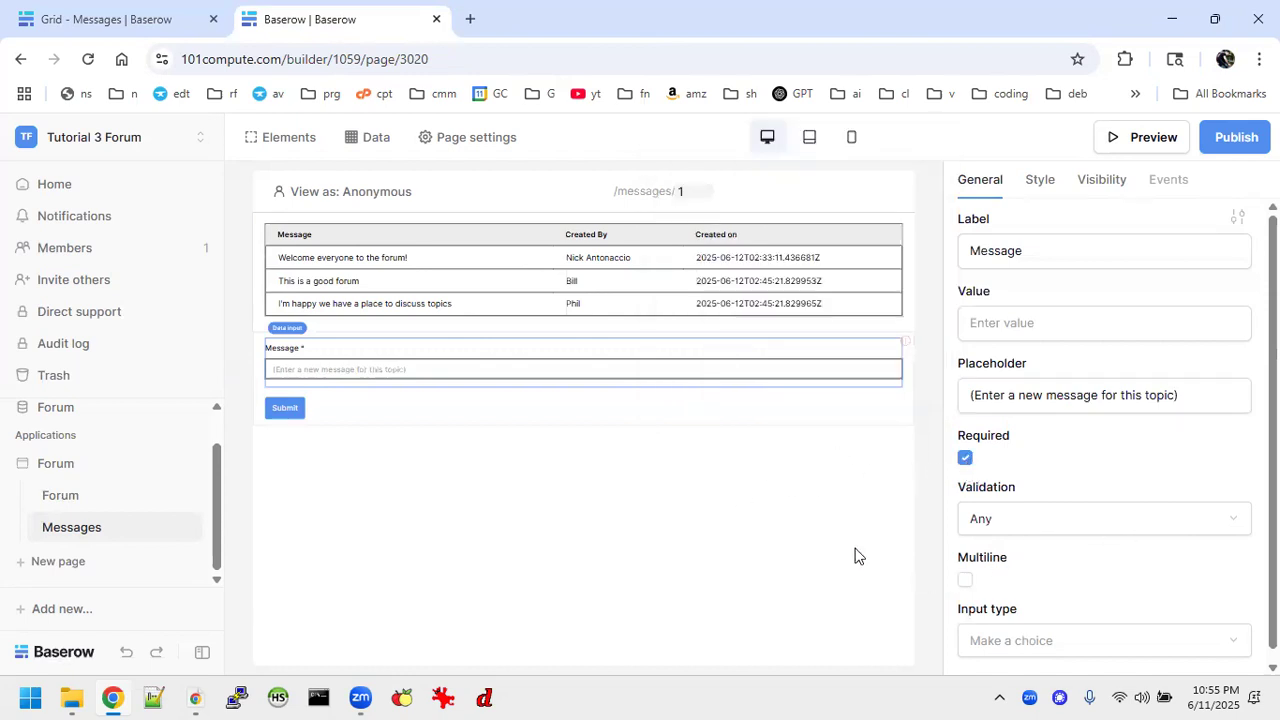
pyautogui.click(965, 580)
pyautogui.click(1011, 618)
pyautogui.press('BackSpace')
pyautogui.write('6')
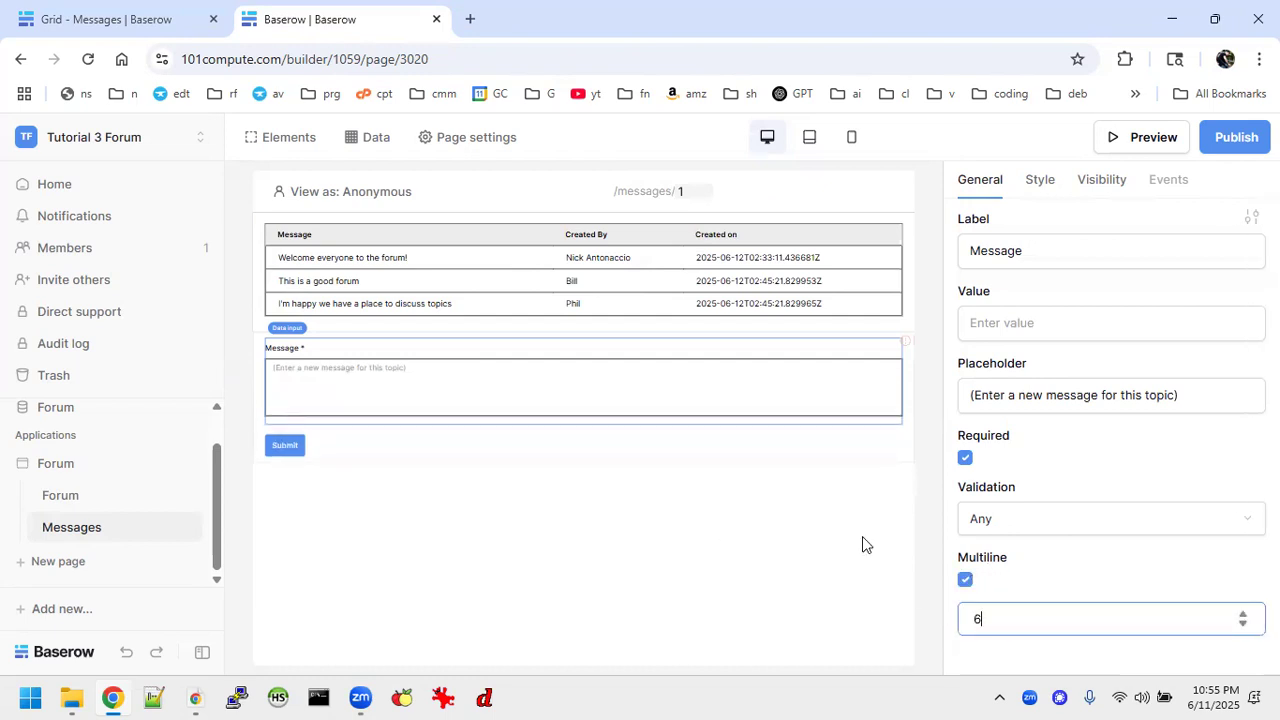
pyautogui.press('BackSpace')
pyautogui.write('7')
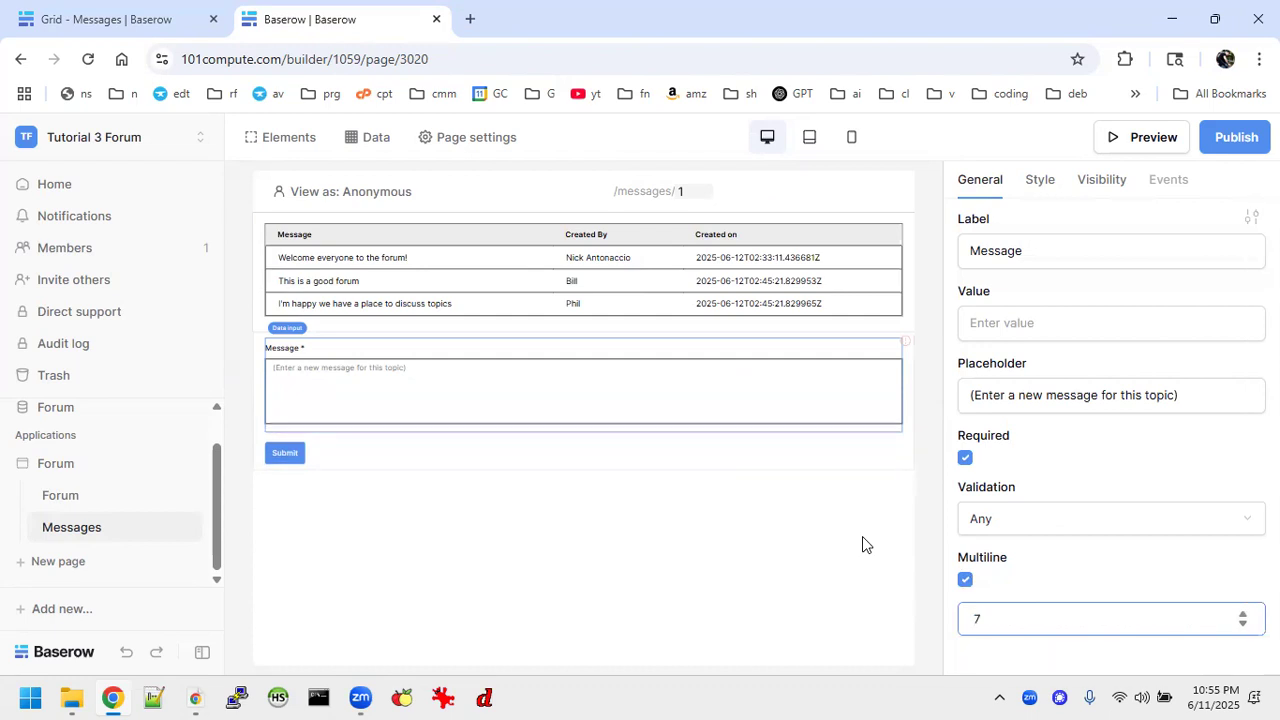
pyautogui.press('BackSpace')
pyautogui.write('6')
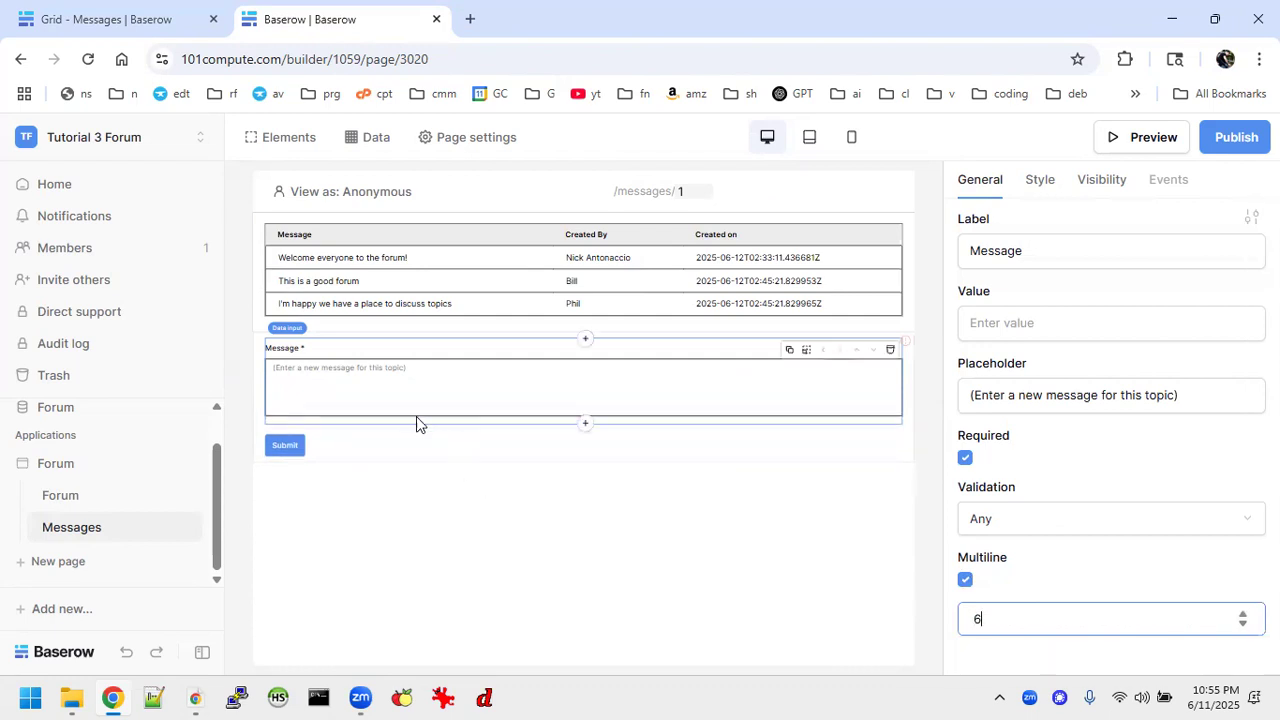
# Add a second data input to the form below the Message input.
pyautogui.click(585, 424)
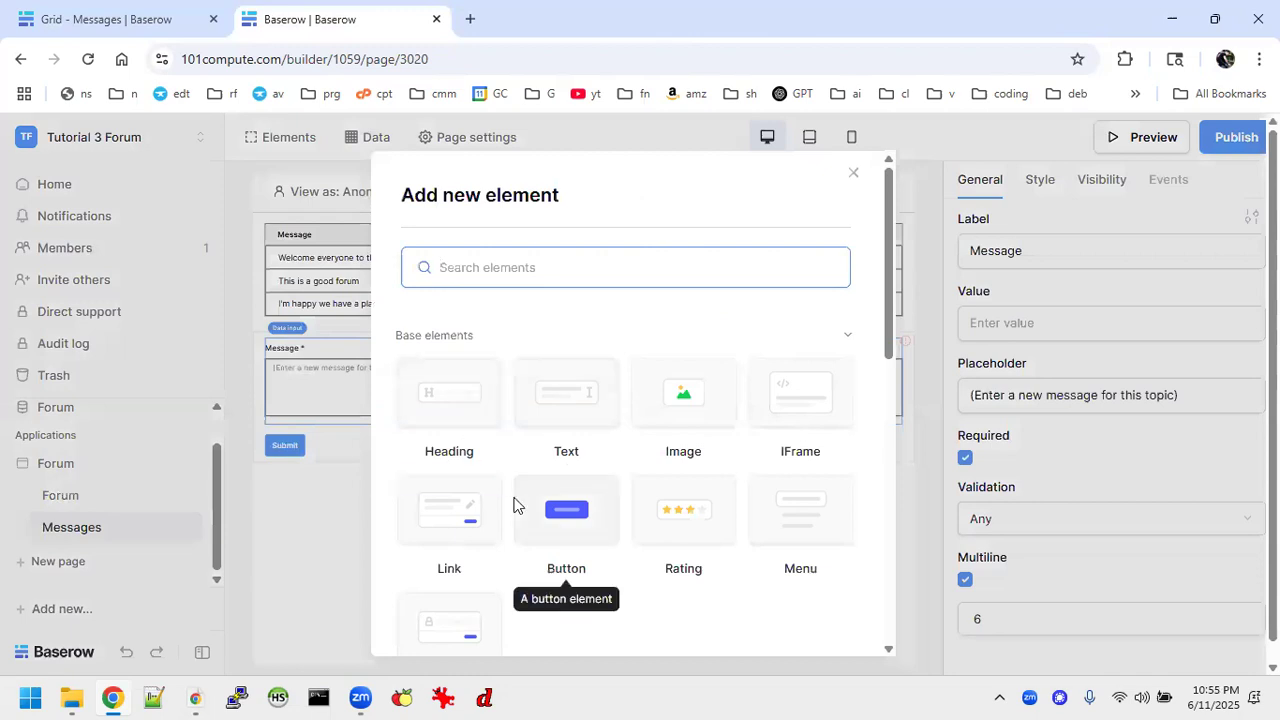
pyautogui.scroll(-3, 514, 505)
pyautogui.scroll(-2, 514, 505)
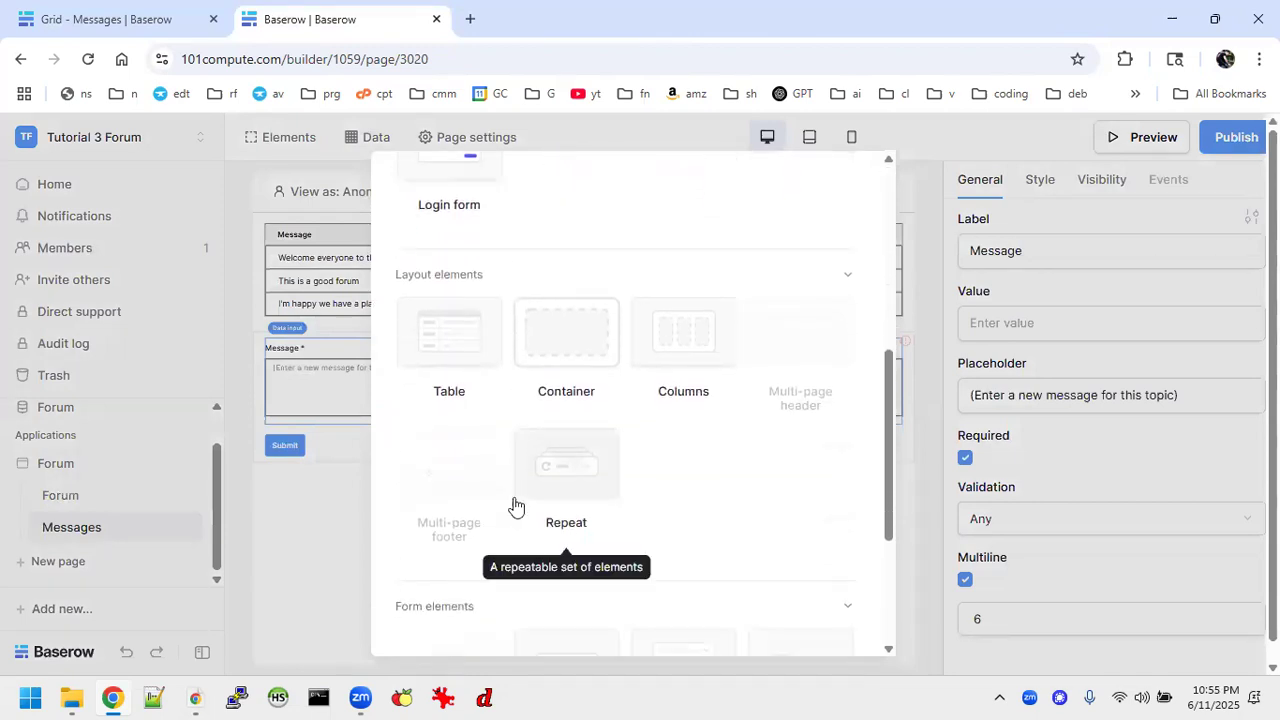
pyautogui.scroll(1, 514, 505)
pyautogui.scroll(-3, 514, 505)
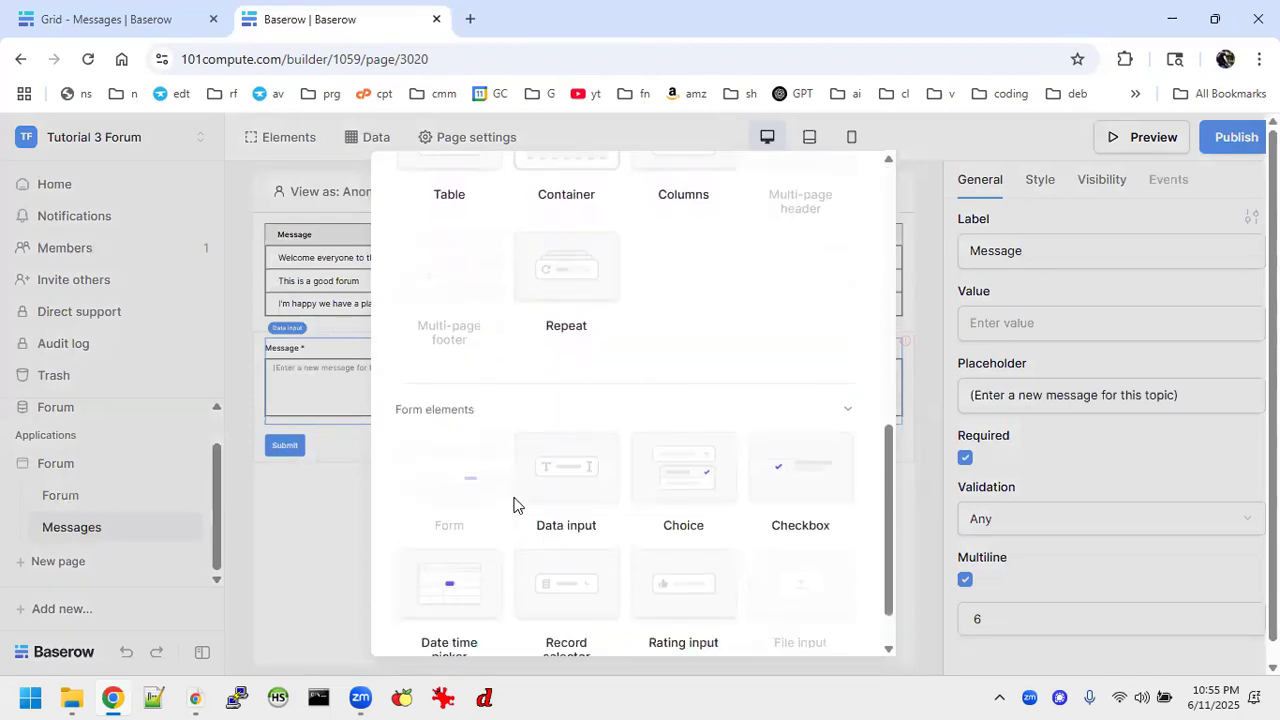
pyautogui.click(553, 428)
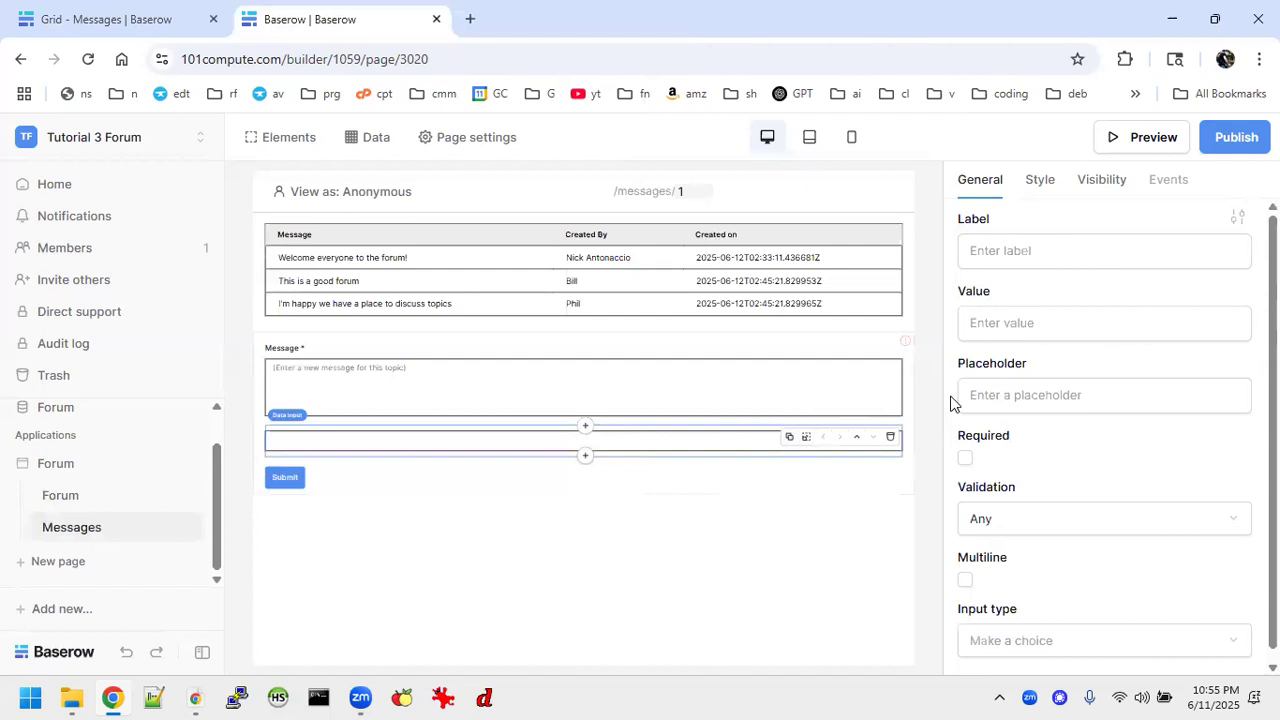
# Label the new input Name and give it the placeholder "(Enter your name)".
pyautogui.click(995, 250)
pyautogui.write('N')
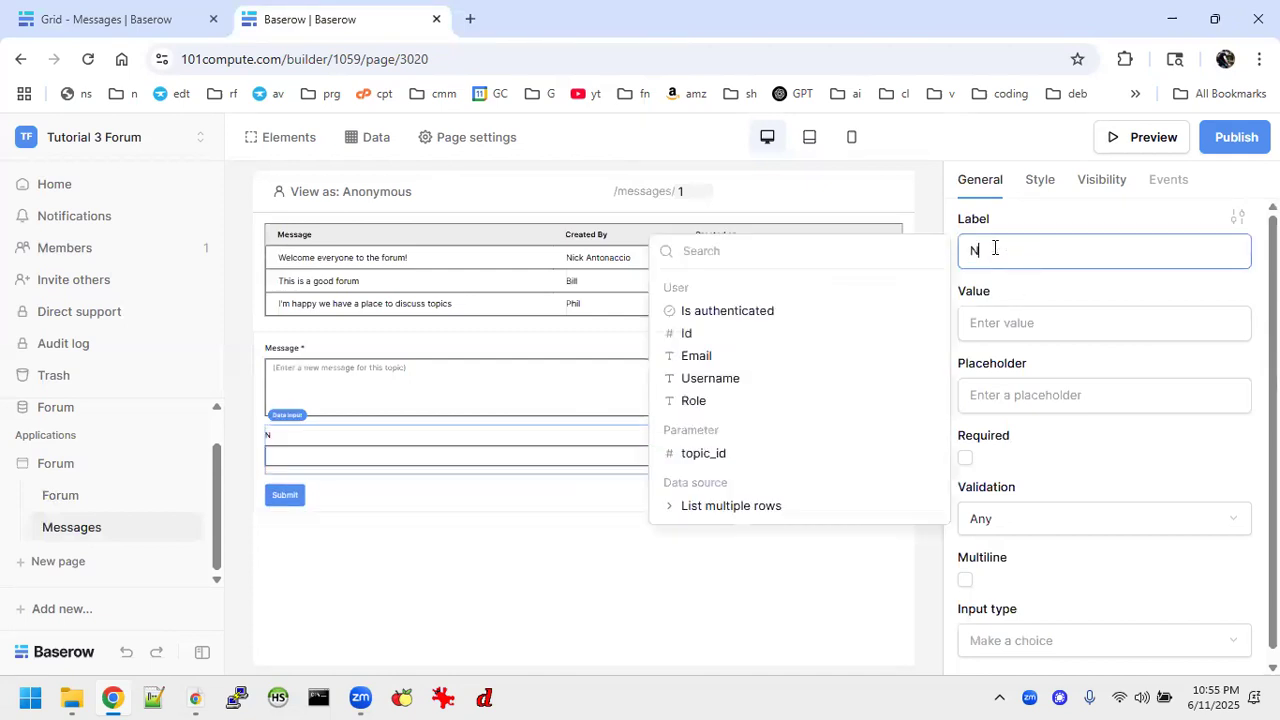
pyautogui.write('ame')
pyautogui.click(1000, 394)
pyautogui.write('()Enter you')
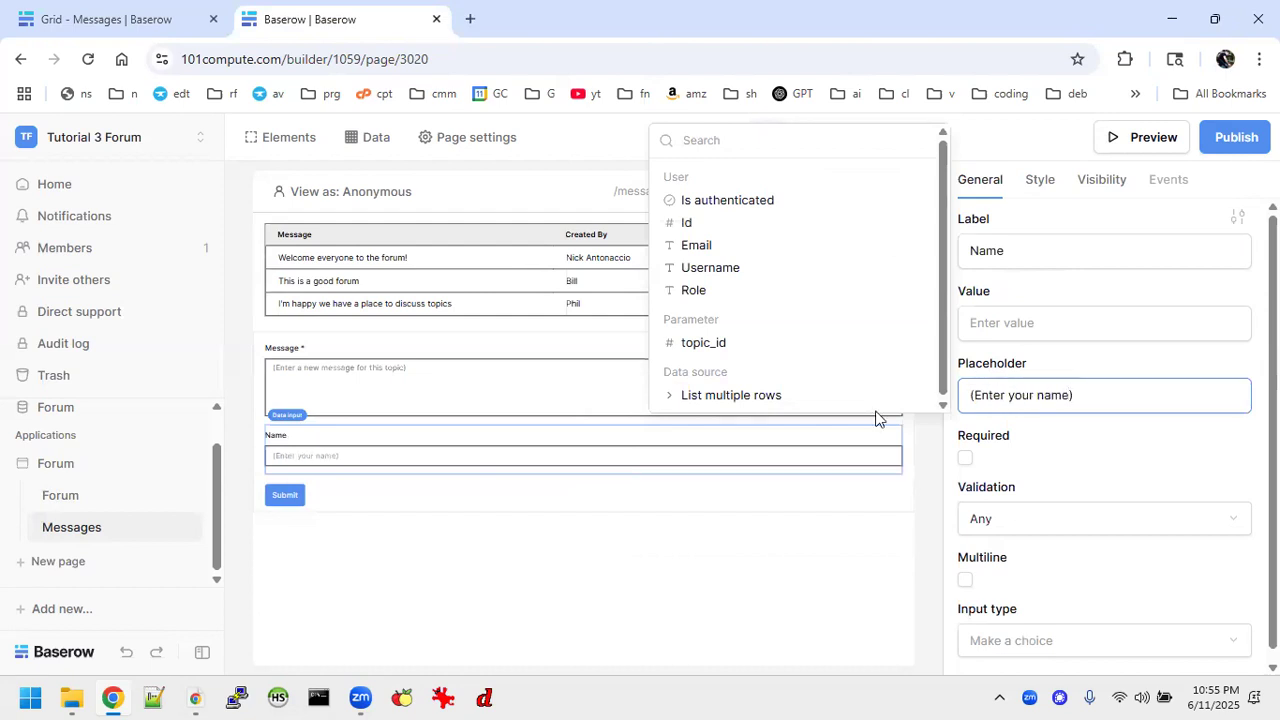
pyautogui.click(522, 533)
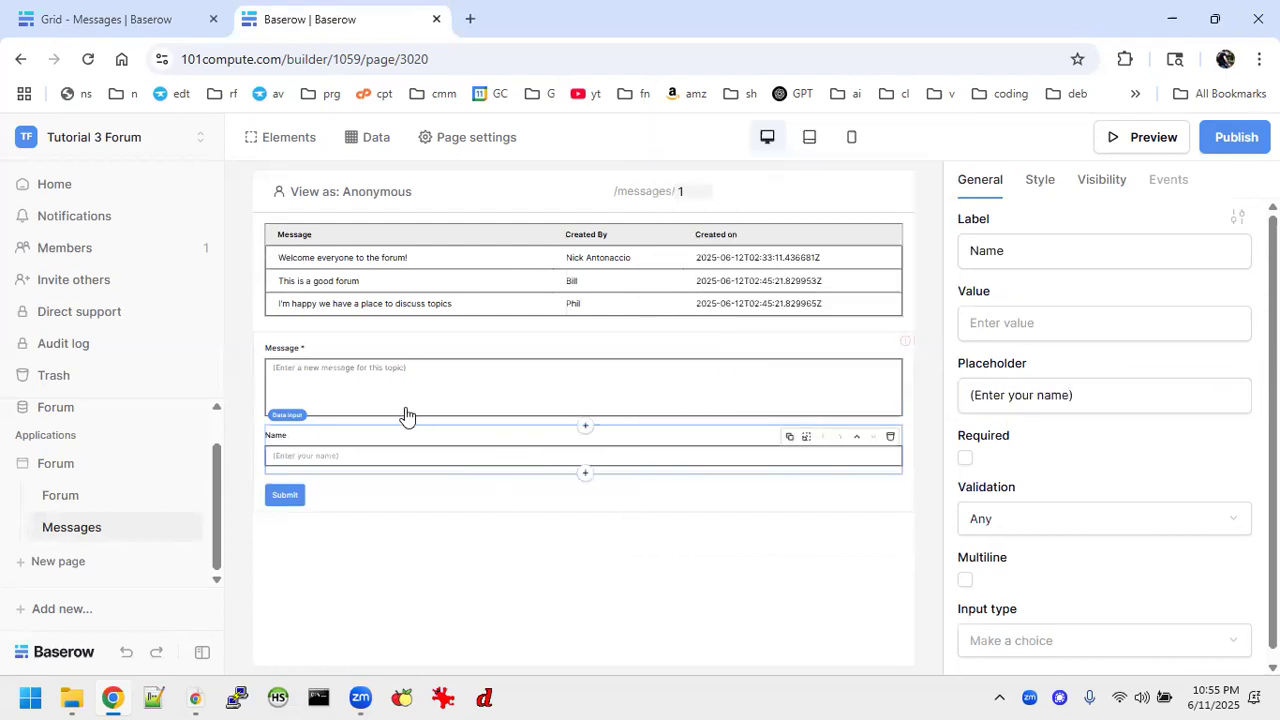
# Add an on-submit action to the message form and set its type to Create Row.
pyautogui.click(445, 493)
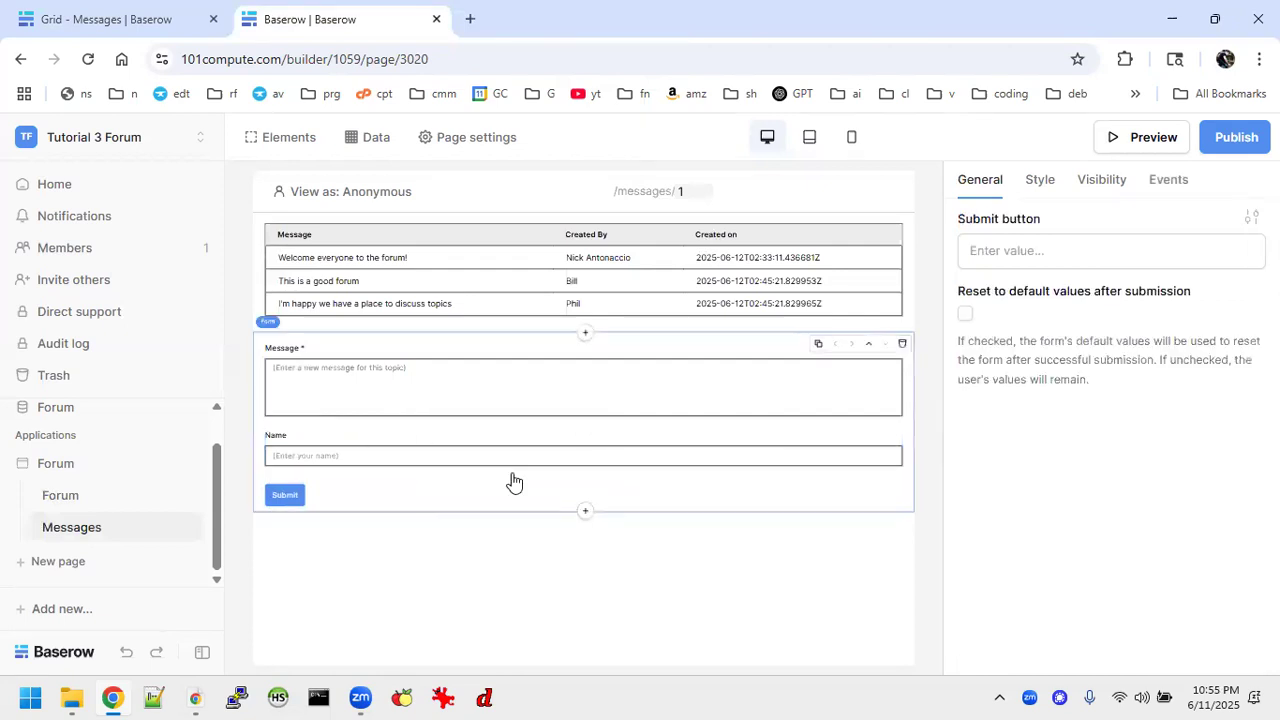
pyautogui.click(1162, 185)
pyautogui.click(1025, 252)
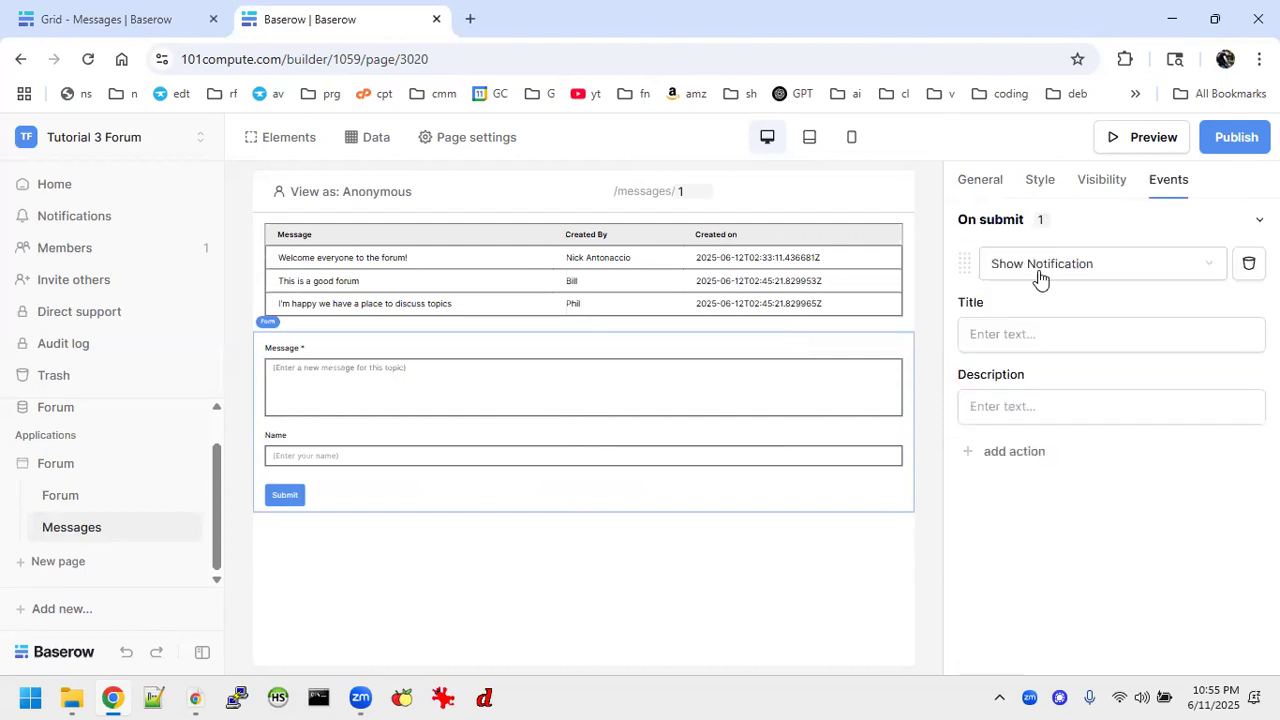
pyautogui.click(1147, 268)
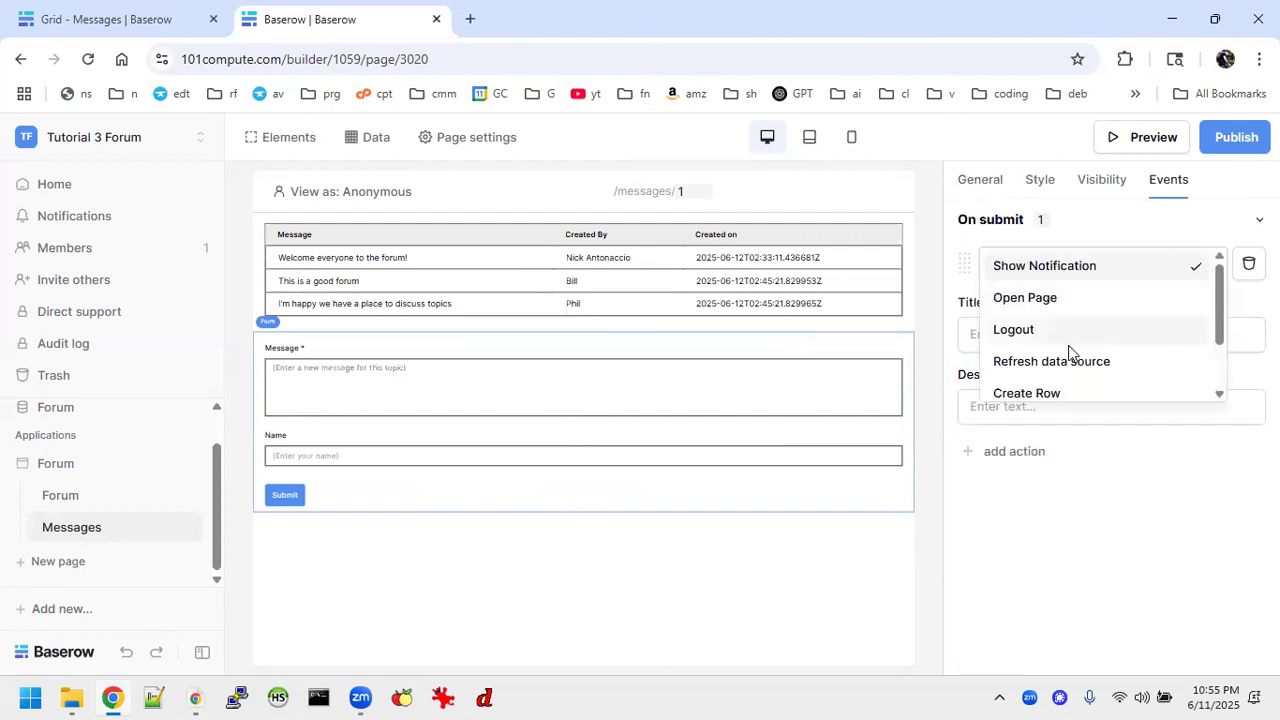
pyautogui.click(1048, 391)
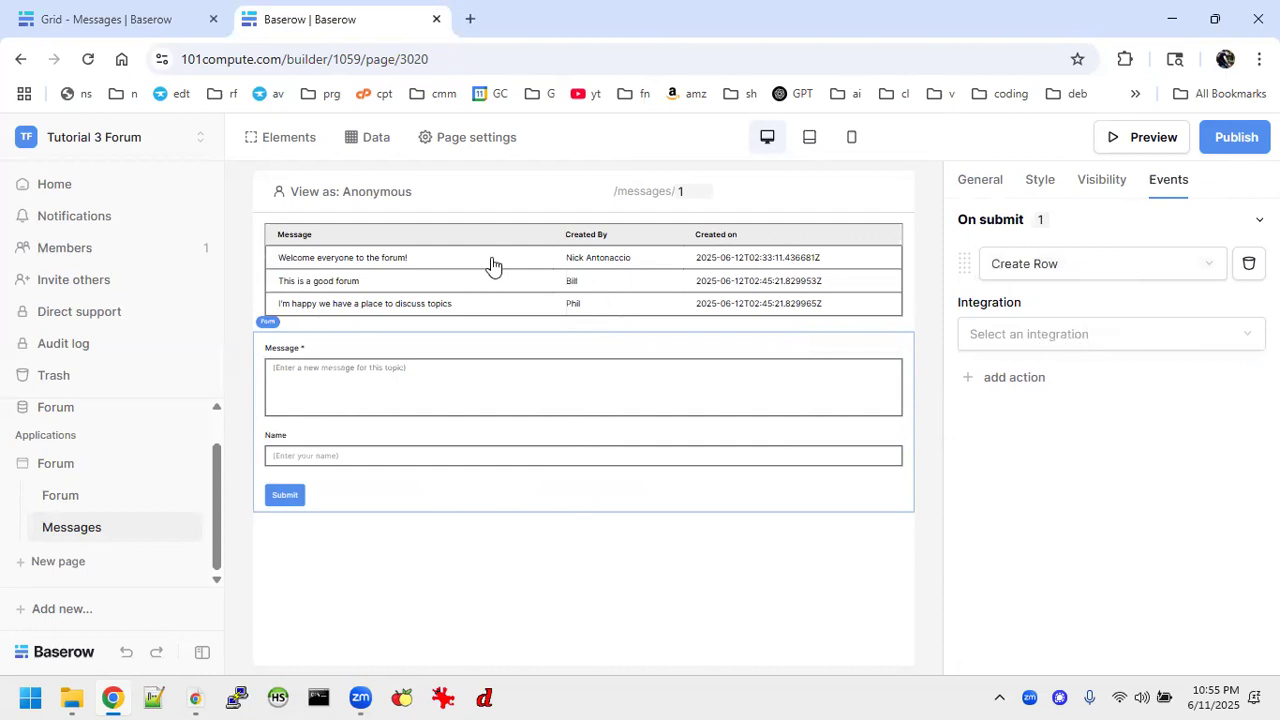
# Point the Create Row action to the Local Baserow integration, the Forum database and the Messages table.
pyautogui.click(1226, 341)
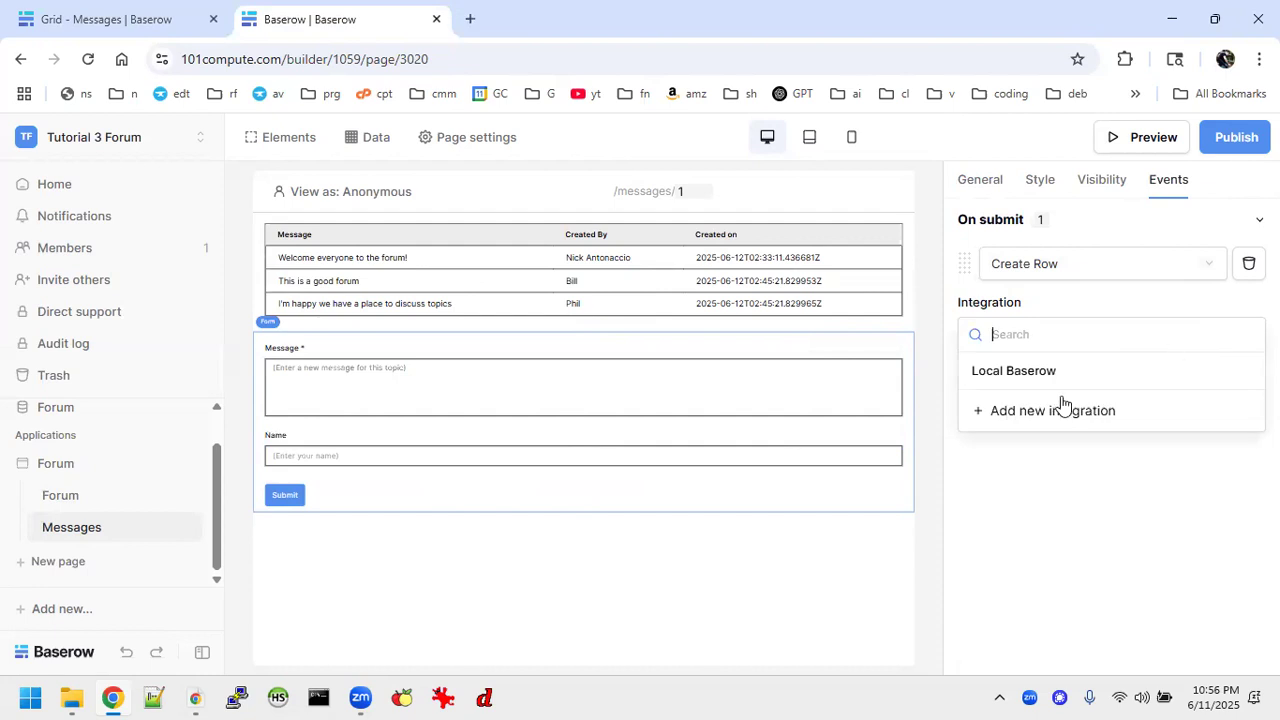
pyautogui.click(1031, 376)
pyautogui.click(1023, 403)
pyautogui.click(1006, 420)
pyautogui.click(1200, 412)
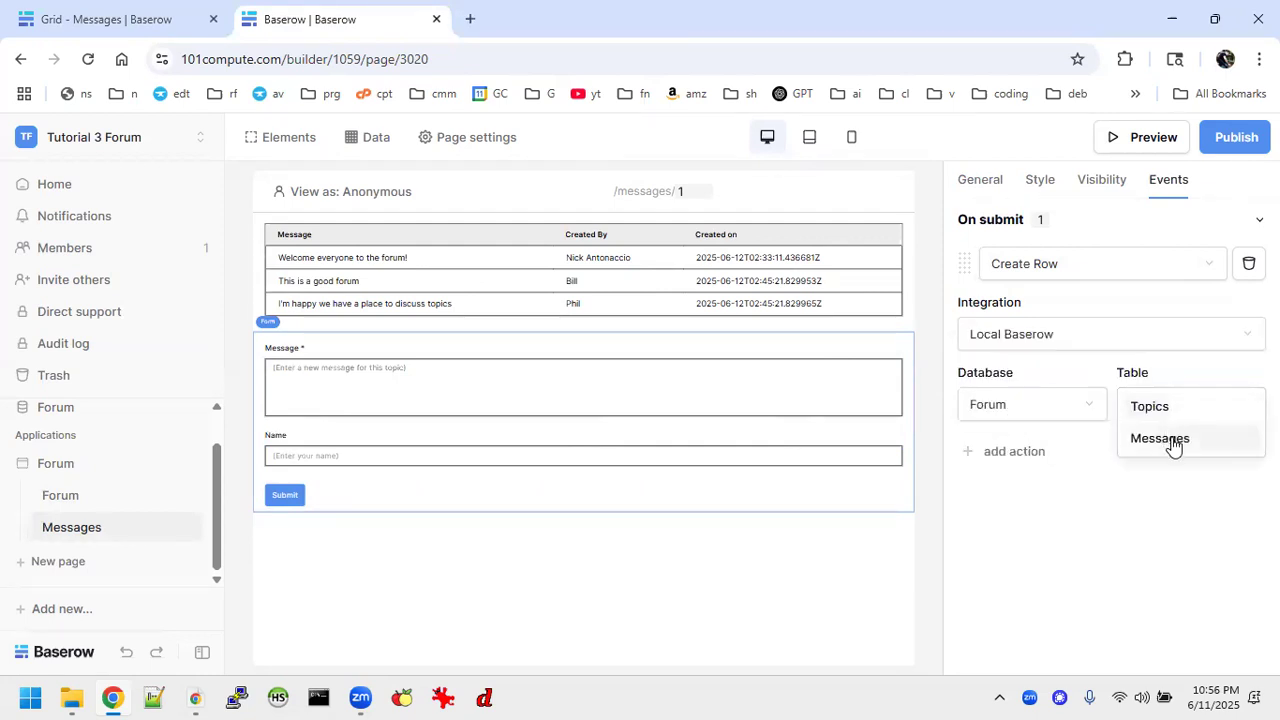
pyautogui.click(1168, 440)
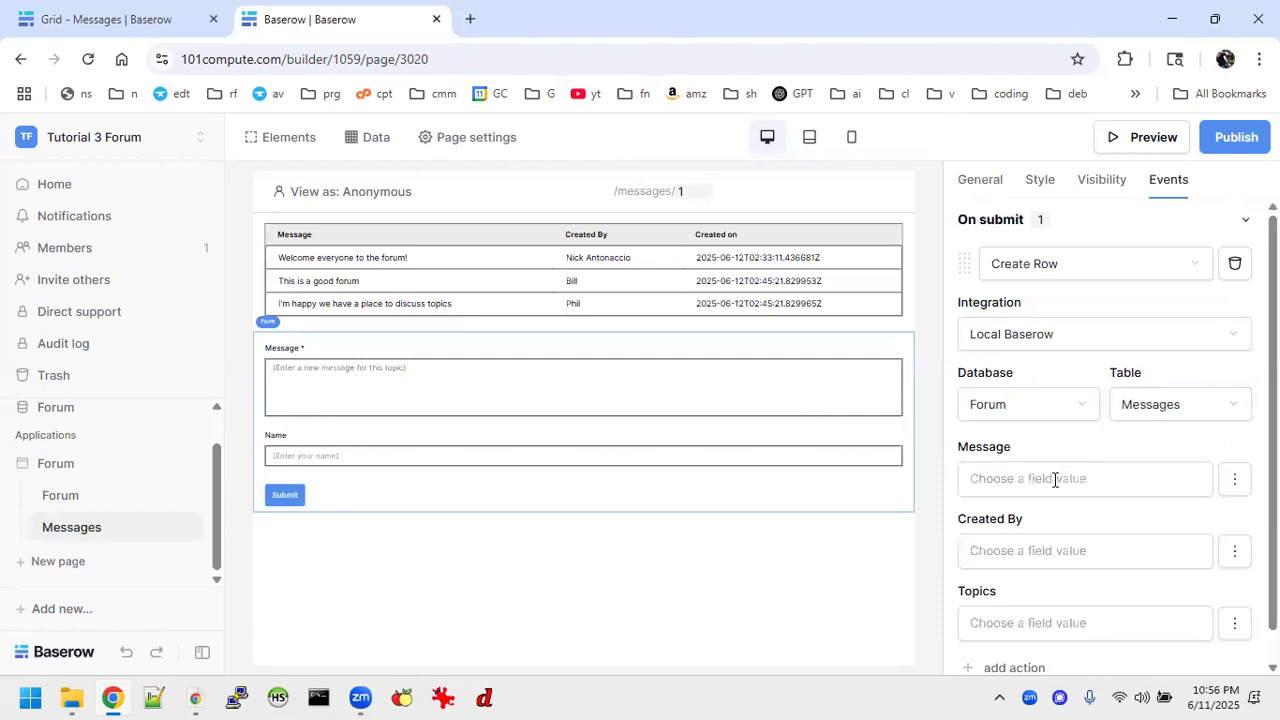
# Map the action's Message field to the Message value from the form data.
pyautogui.click(998, 480)
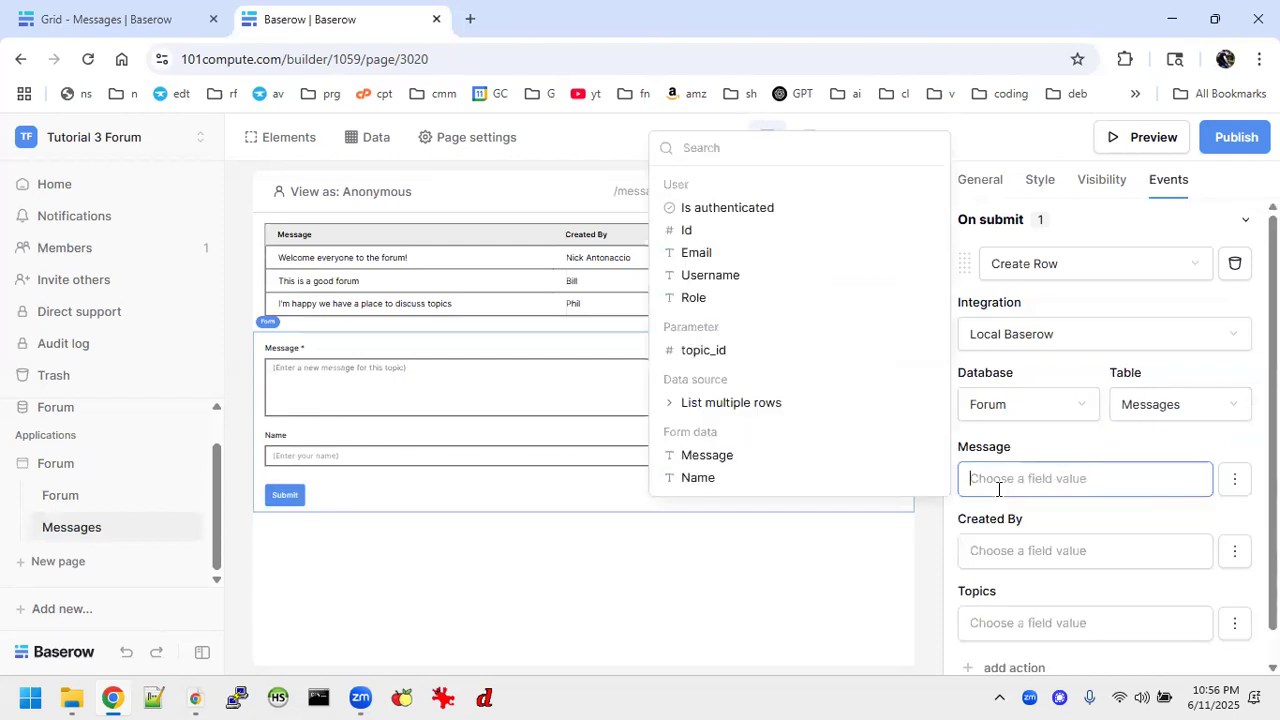
pyautogui.click(707, 456)
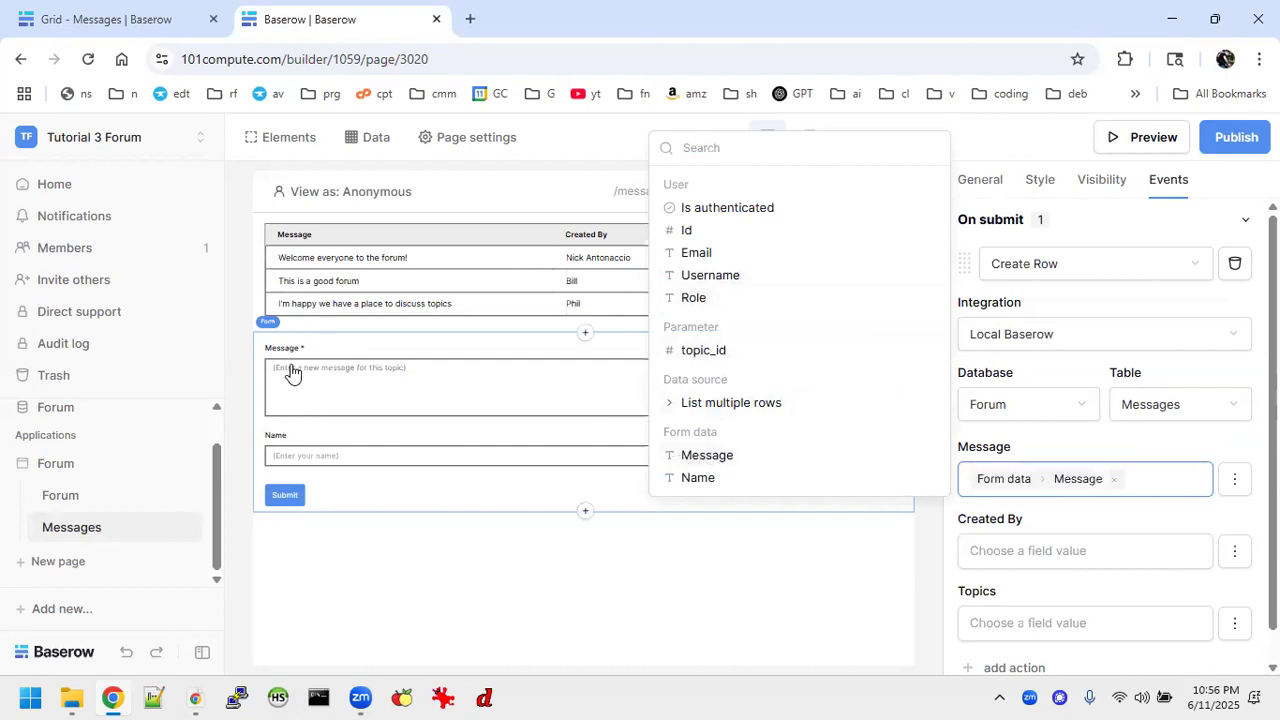
pyautogui.click(483, 467)
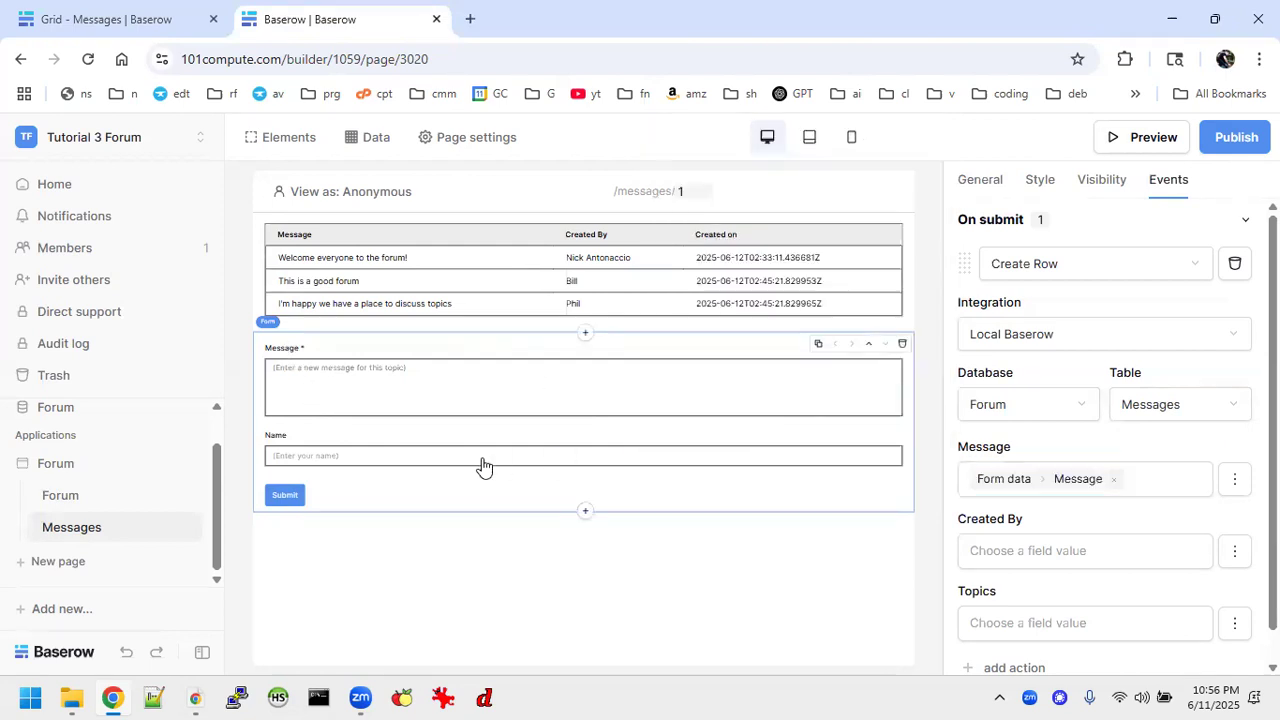
# Map the message form's Create Row action's Created By field to the Name value from the form data.
pyautogui.click(483, 467)
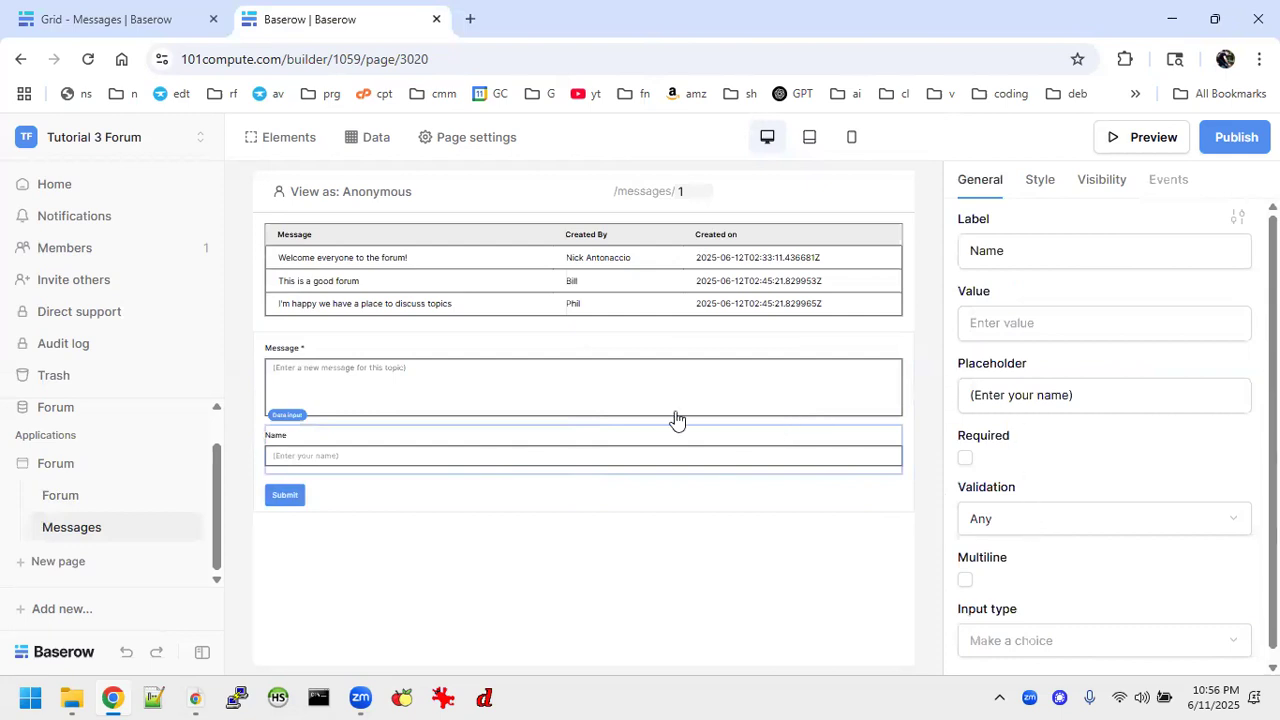
pyautogui.click(597, 393)
pyautogui.click(517, 511)
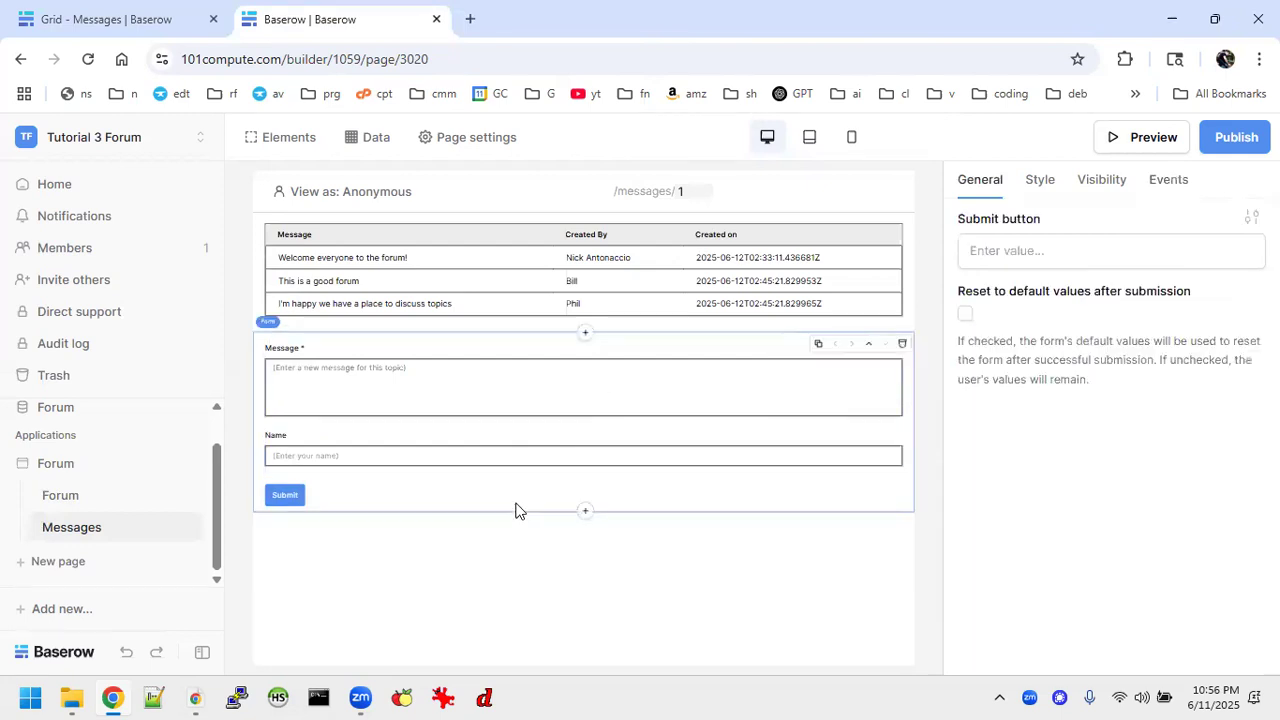
pyautogui.click(1169, 180)
pyautogui.scroll(-1, 1066, 390)
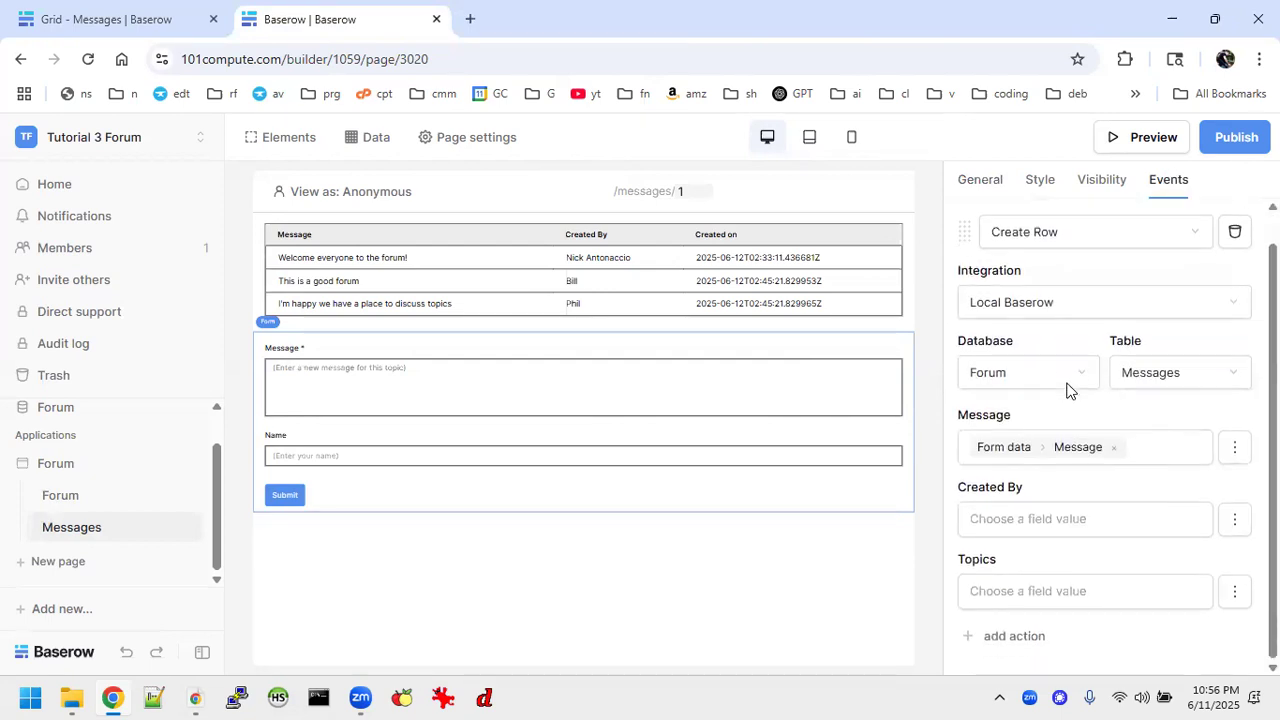
pyautogui.click(995, 518)
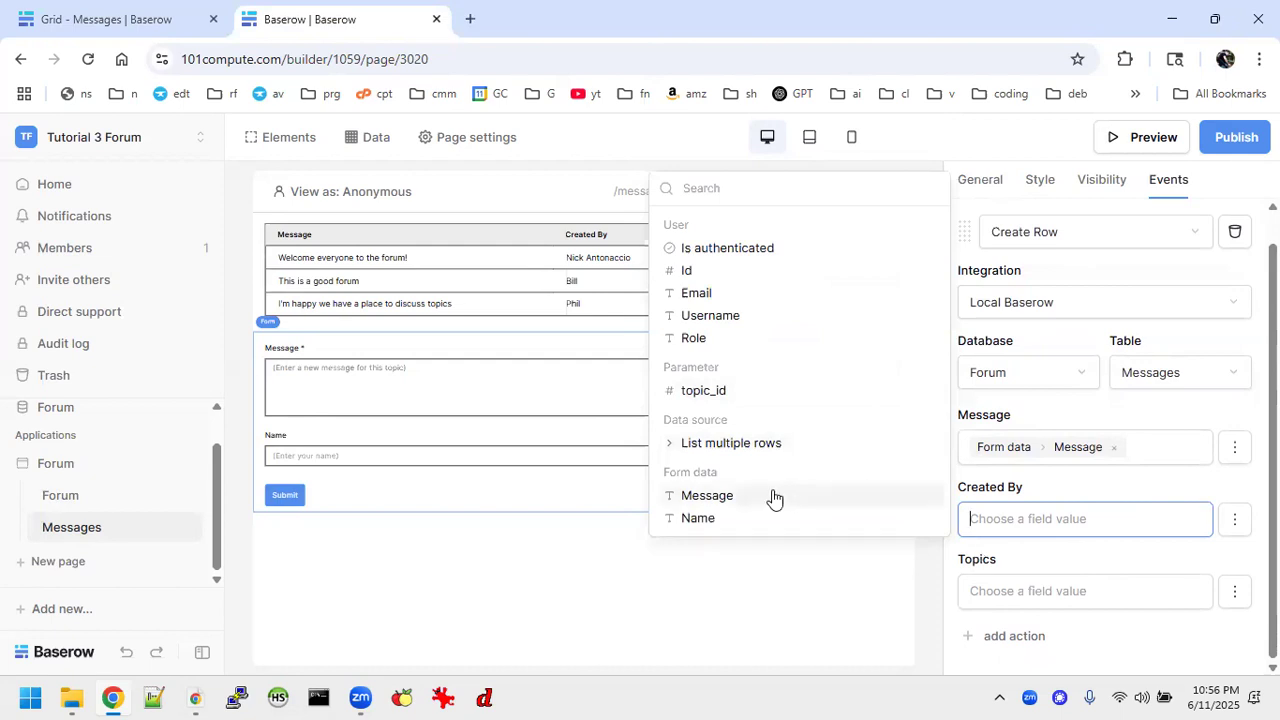
pyautogui.click(727, 517)
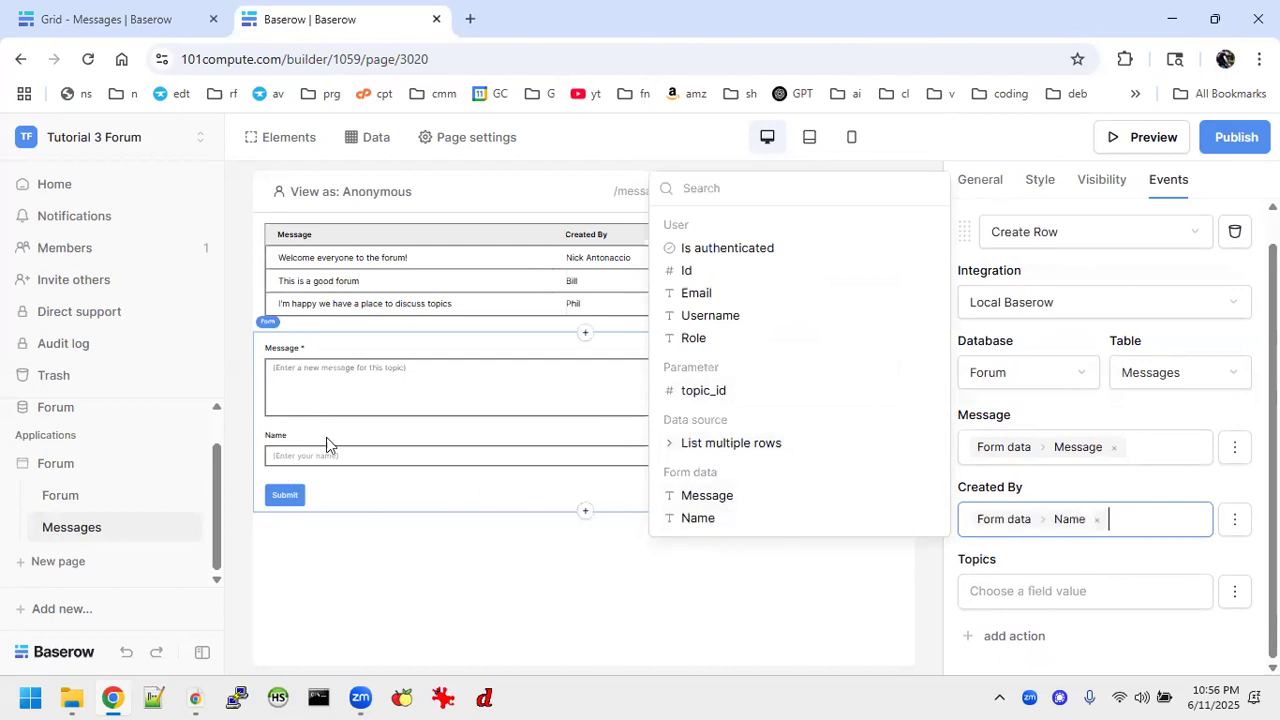
# Map the Create Row action's Topics field to the topic_id page parameter.
pyautogui.click(1075, 591)
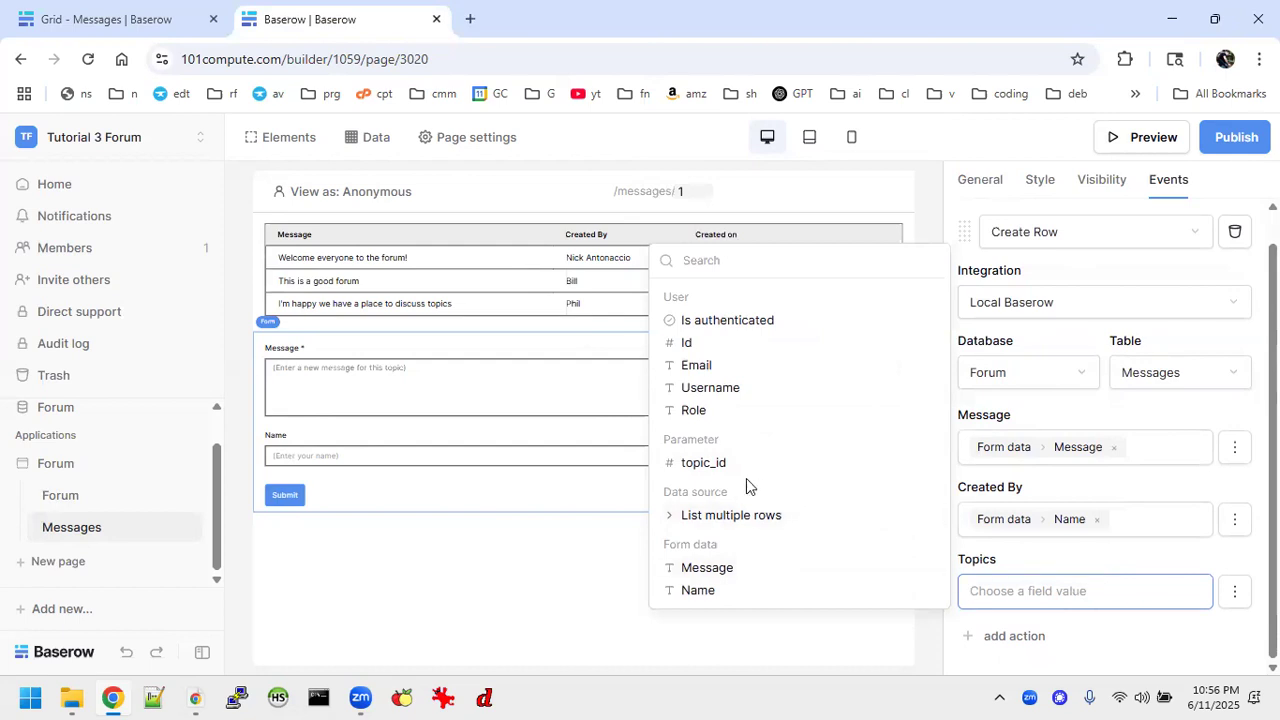
pyautogui.click(705, 463)
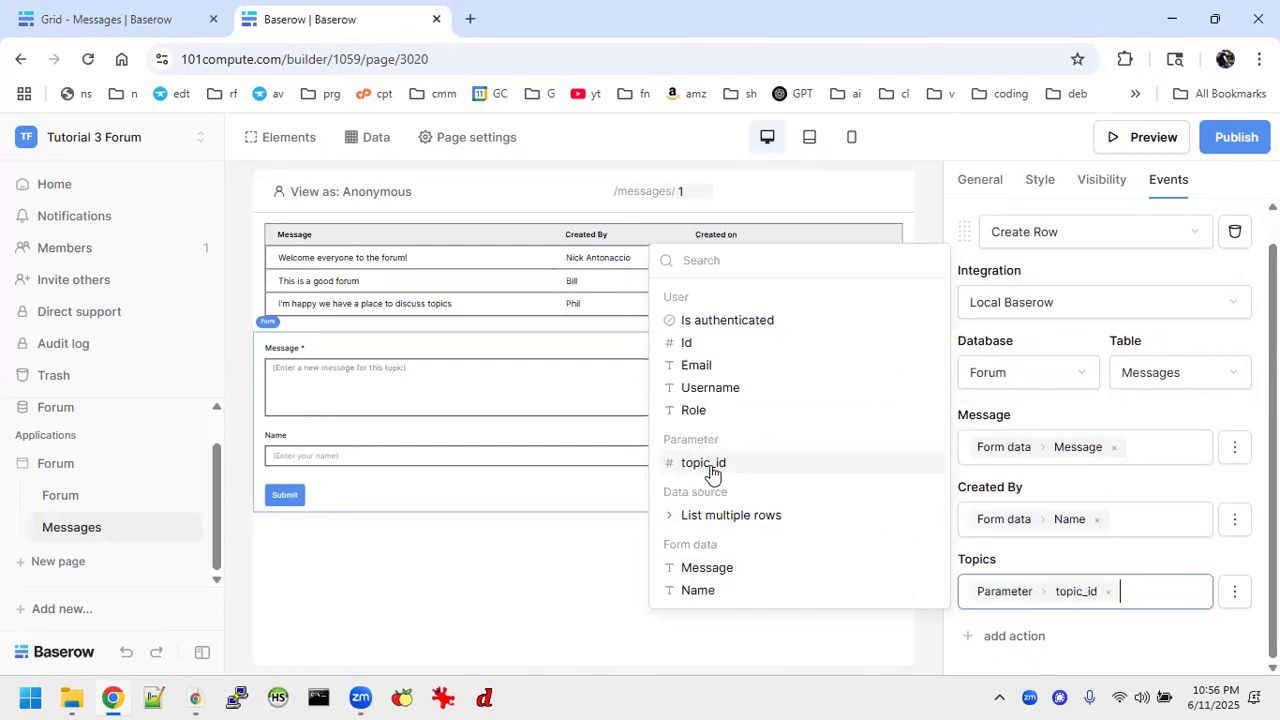
pyautogui.click(532, 557)
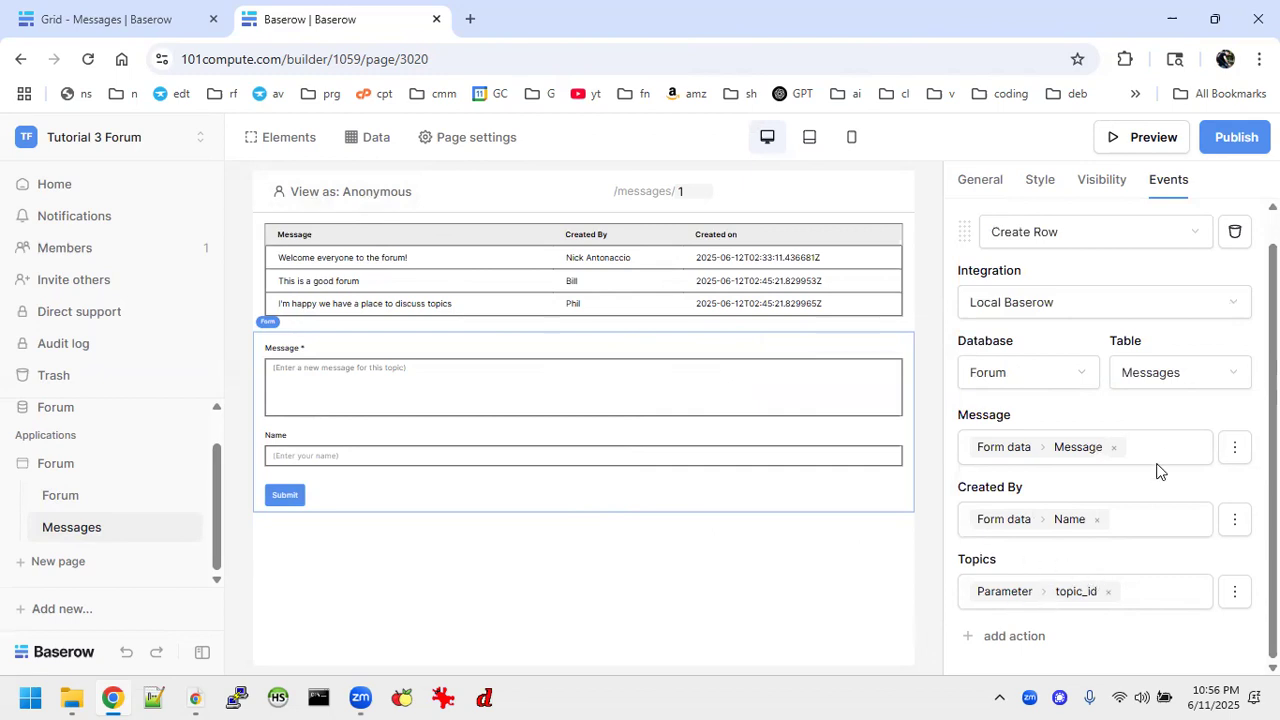
# Add a second on-submit action to the message form.
pyautogui.click(1027, 637)
pyautogui.scroll(-2, 1091, 484)
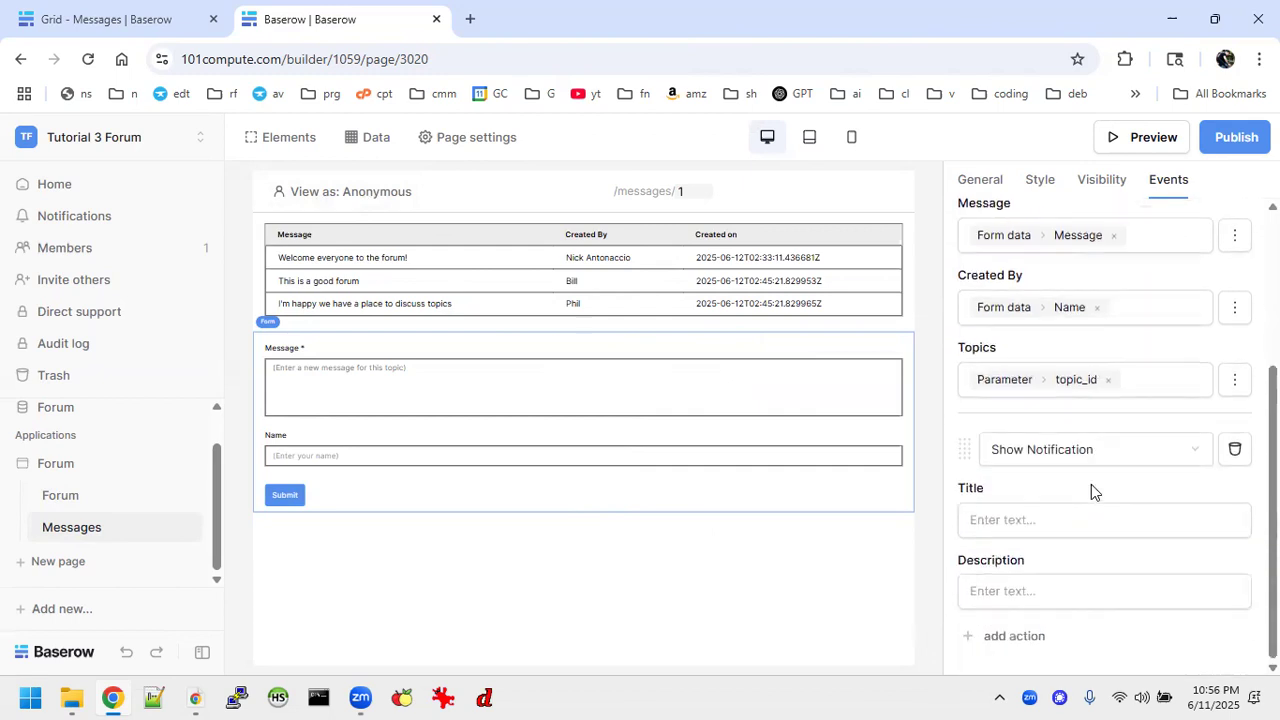
# Try setting the second action to Open Page, navigating to the Forum page.
pyautogui.click(1175, 449)
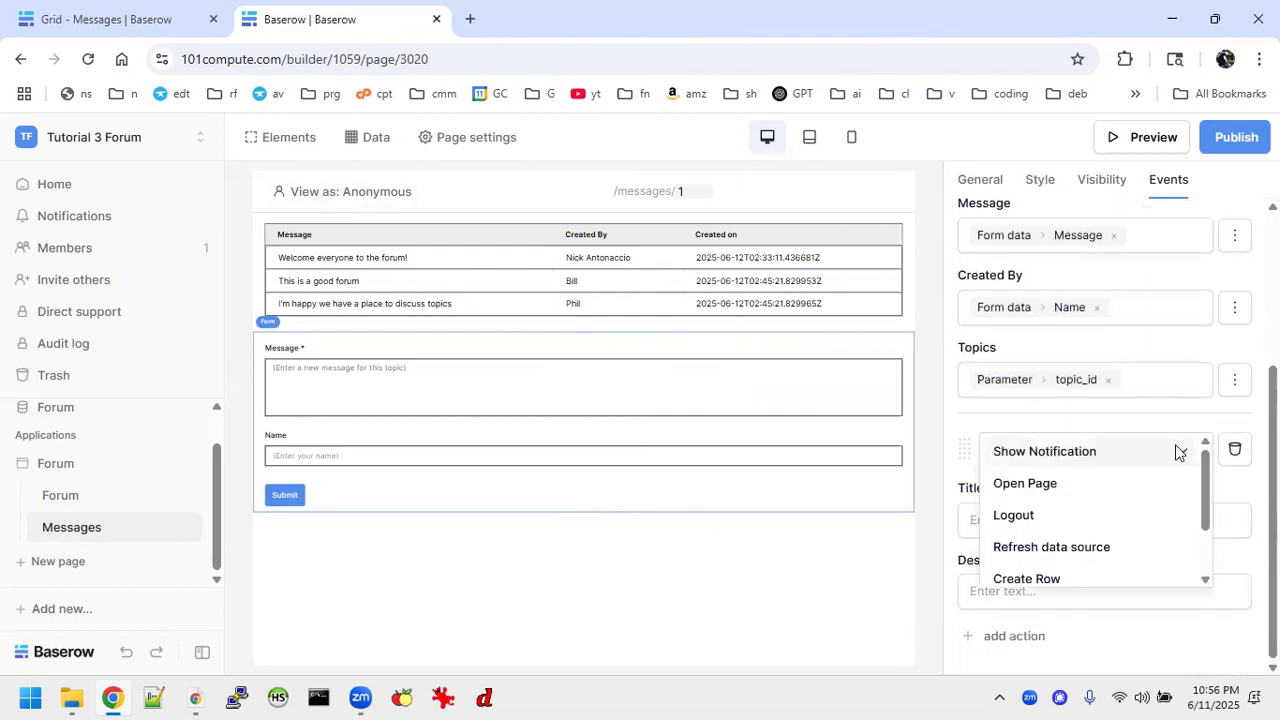
pyautogui.click(1043, 481)
pyautogui.click(1004, 521)
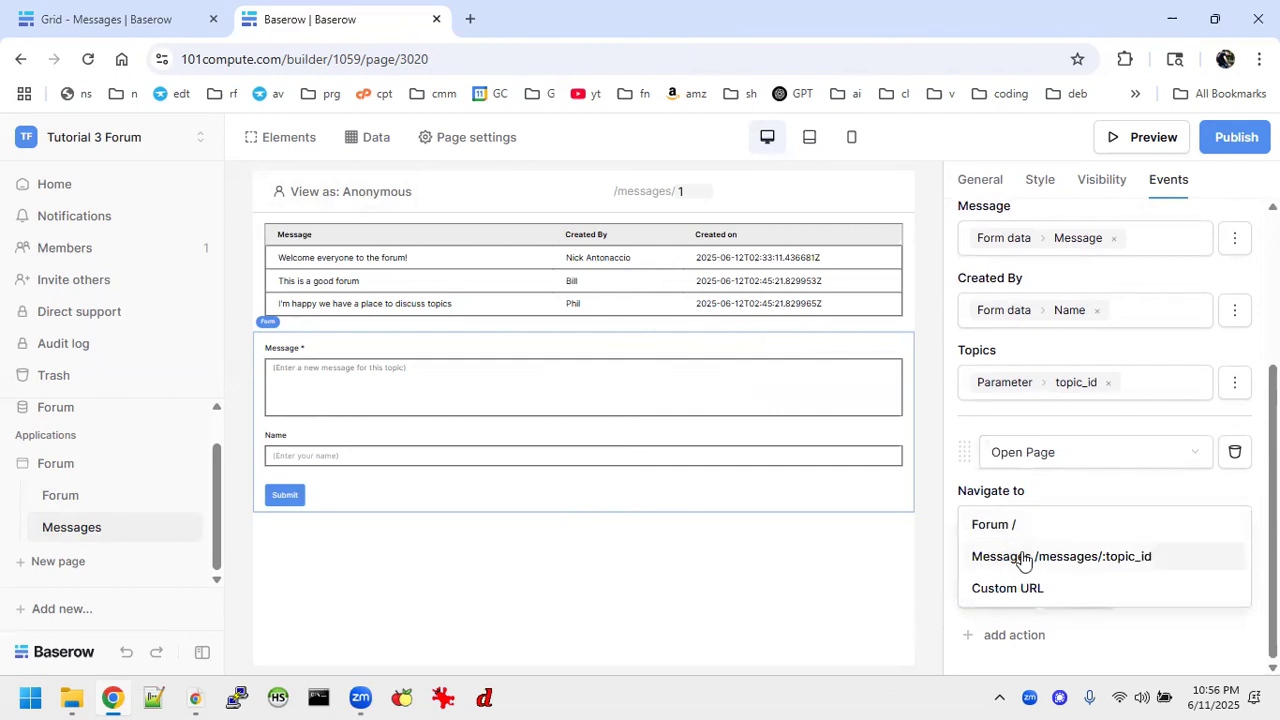
pyautogui.click(1008, 528)
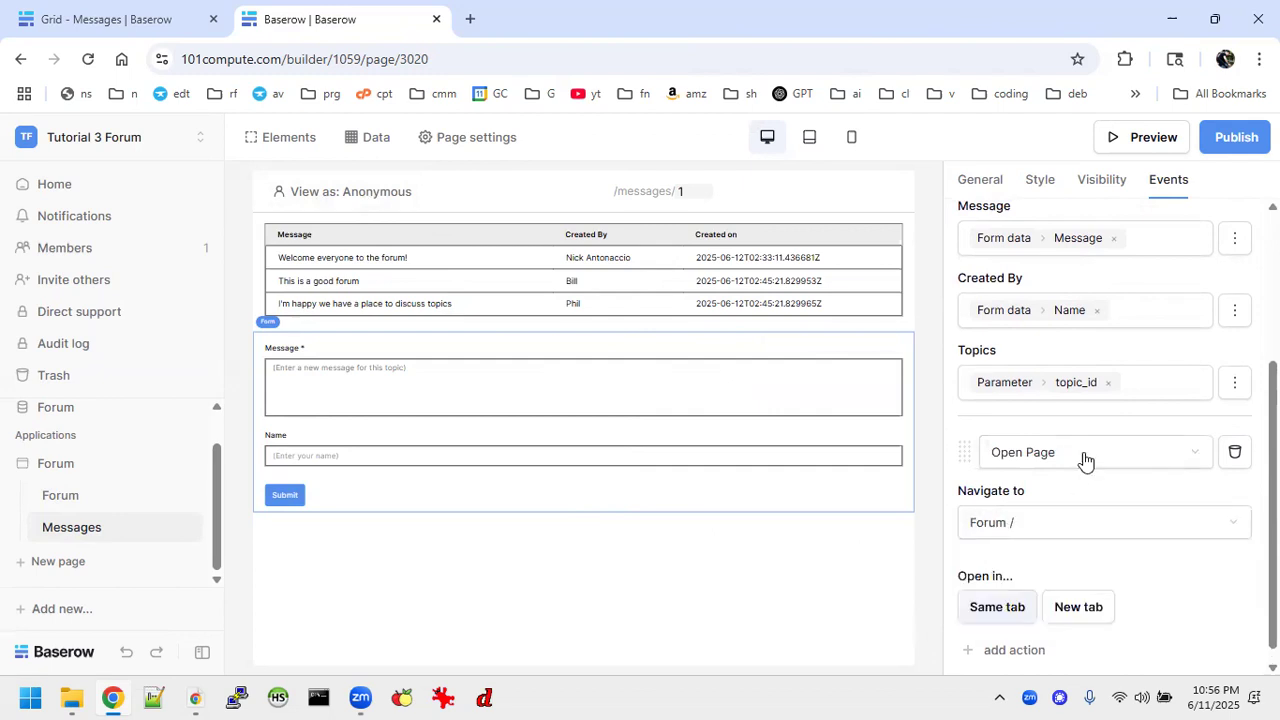
# Set the second action's type to Refresh data source and choose the List multiple rows data source.
pyautogui.click(1186, 452)
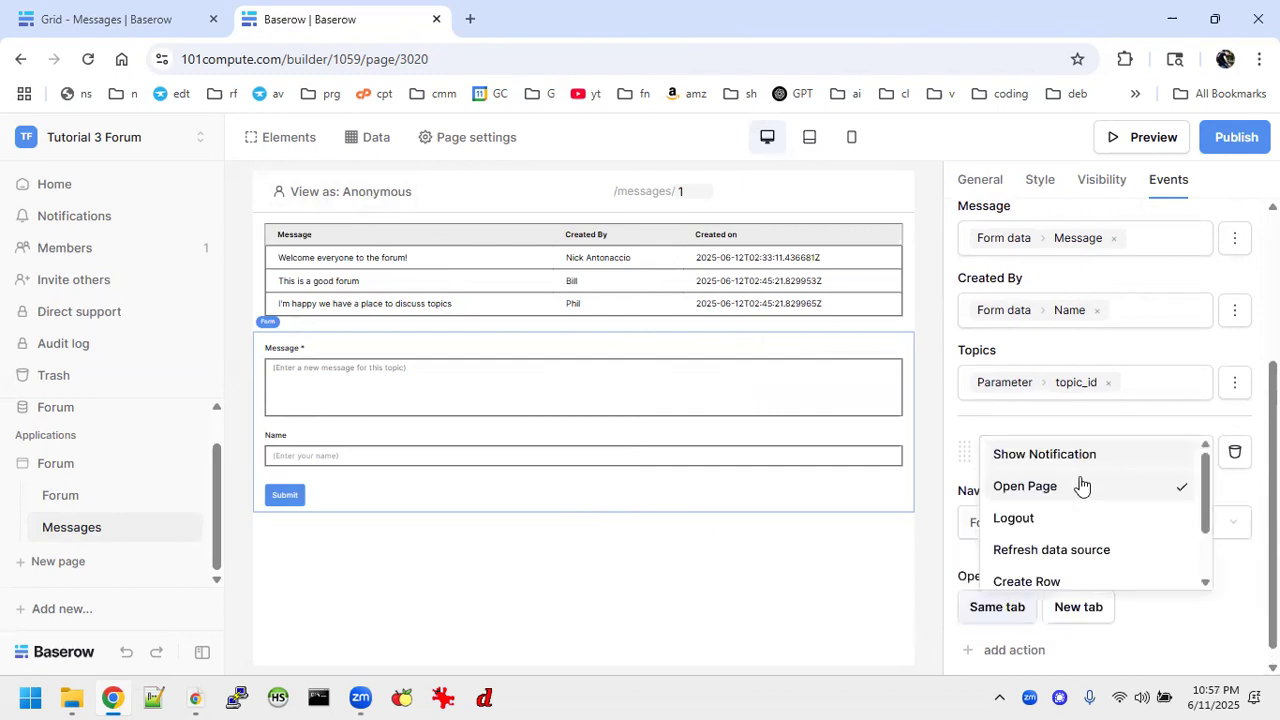
pyautogui.click(1057, 547)
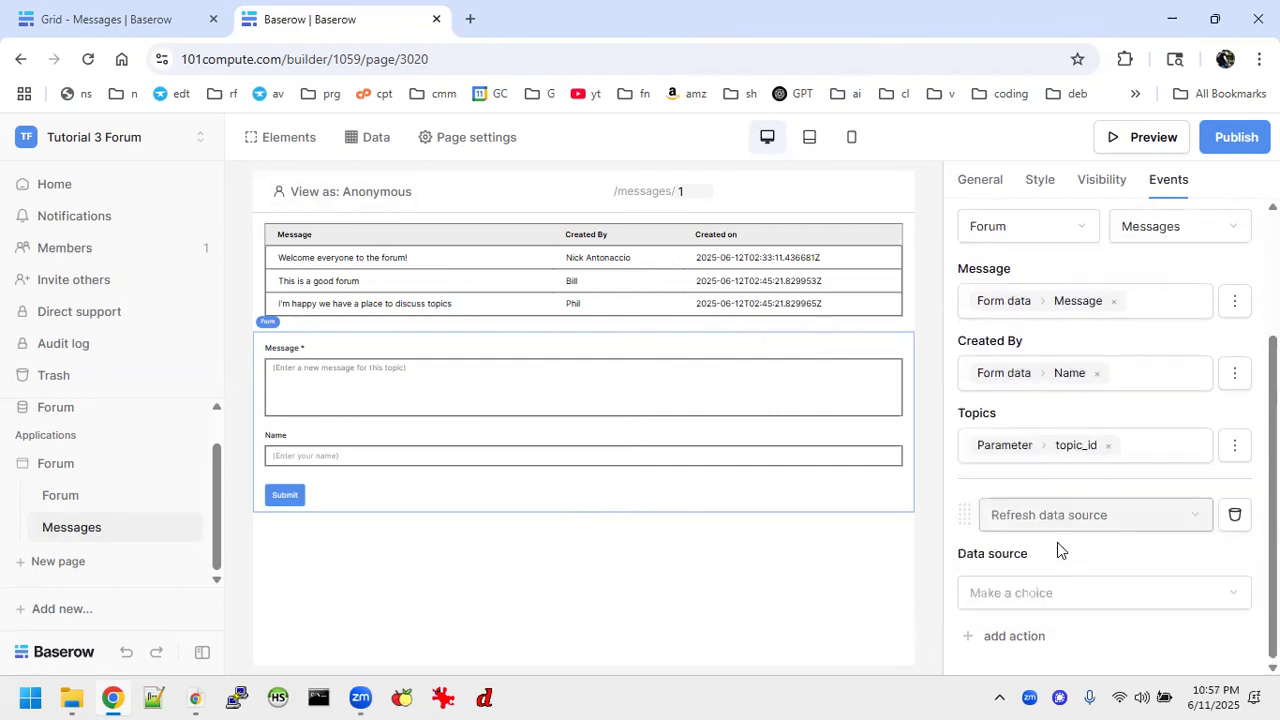
pyautogui.click(1016, 591)
pyautogui.click(1012, 633)
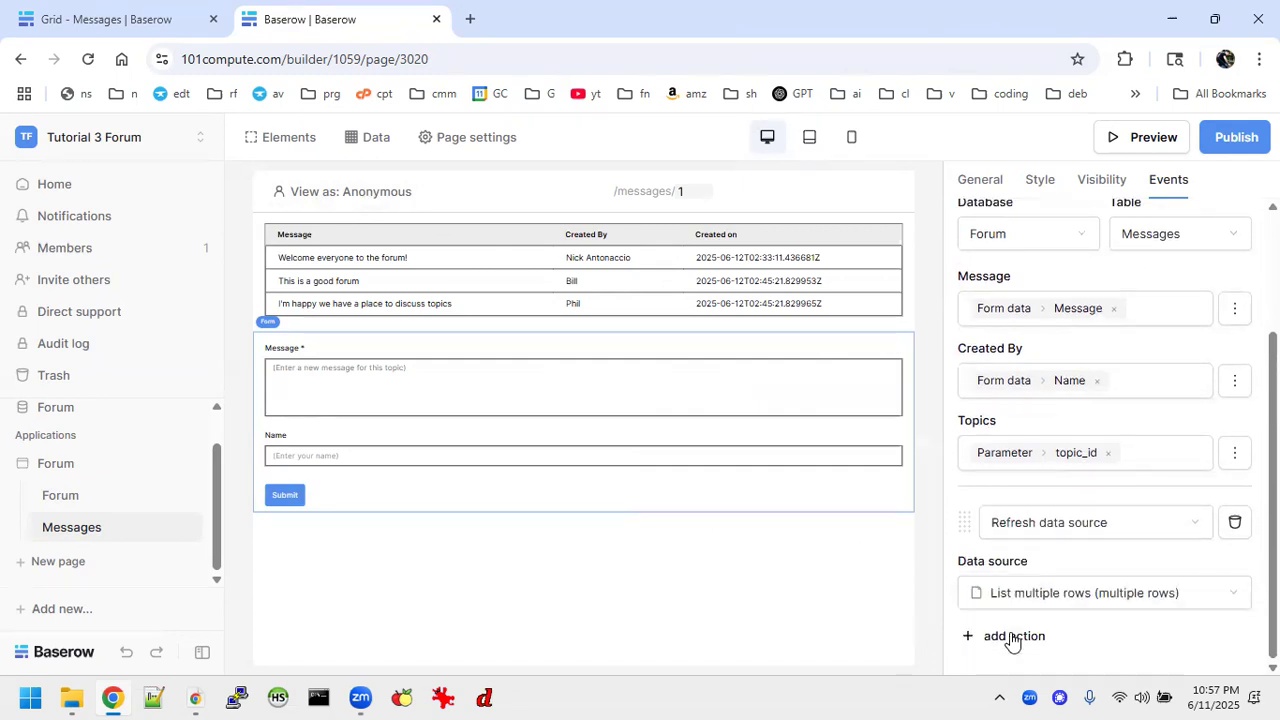
# Preview the Messages page and submit the message "Thank you for building this place for us to communicate" with a first name, then close the preview.
pyautogui.click(1226, 141)
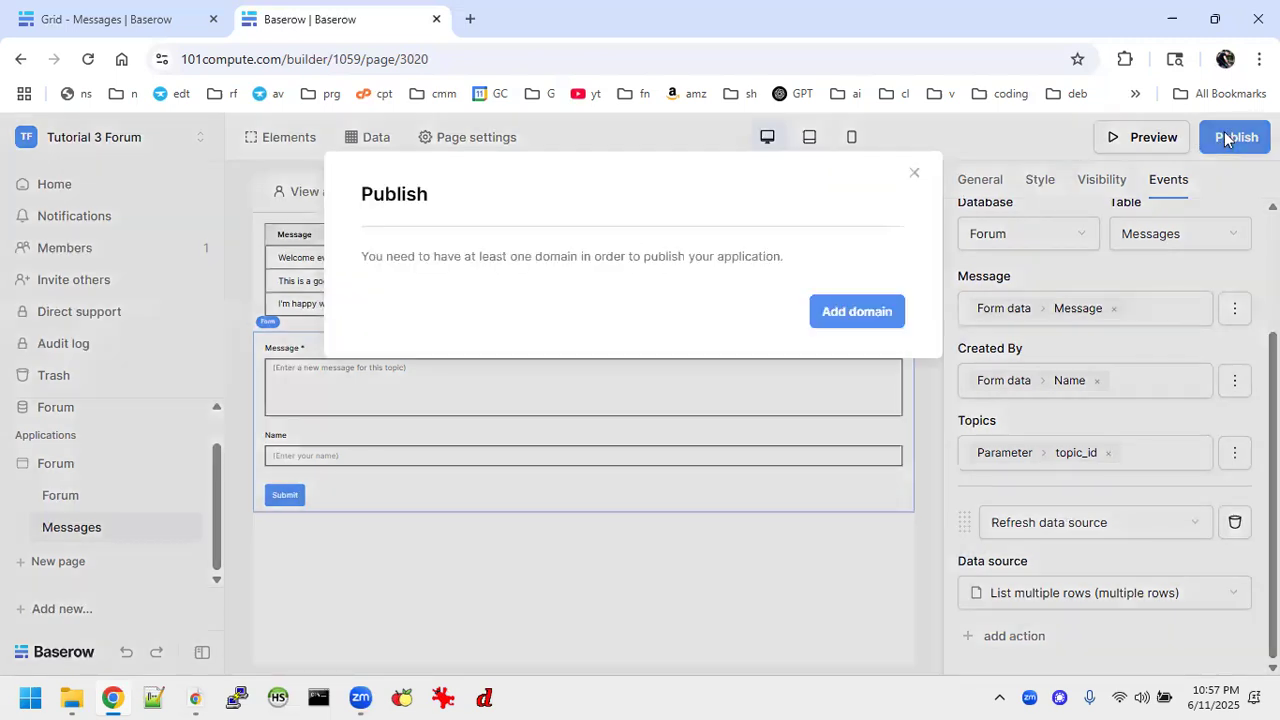
pyautogui.click(914, 174)
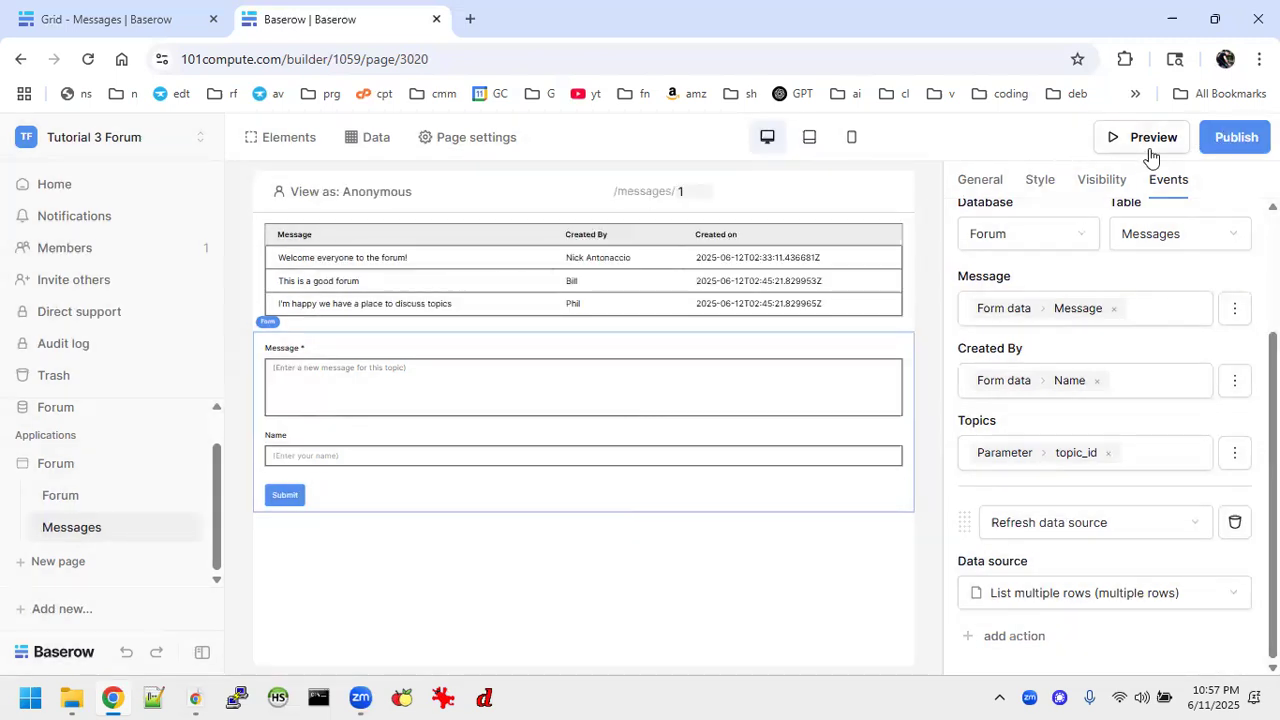
pyautogui.click(1150, 150)
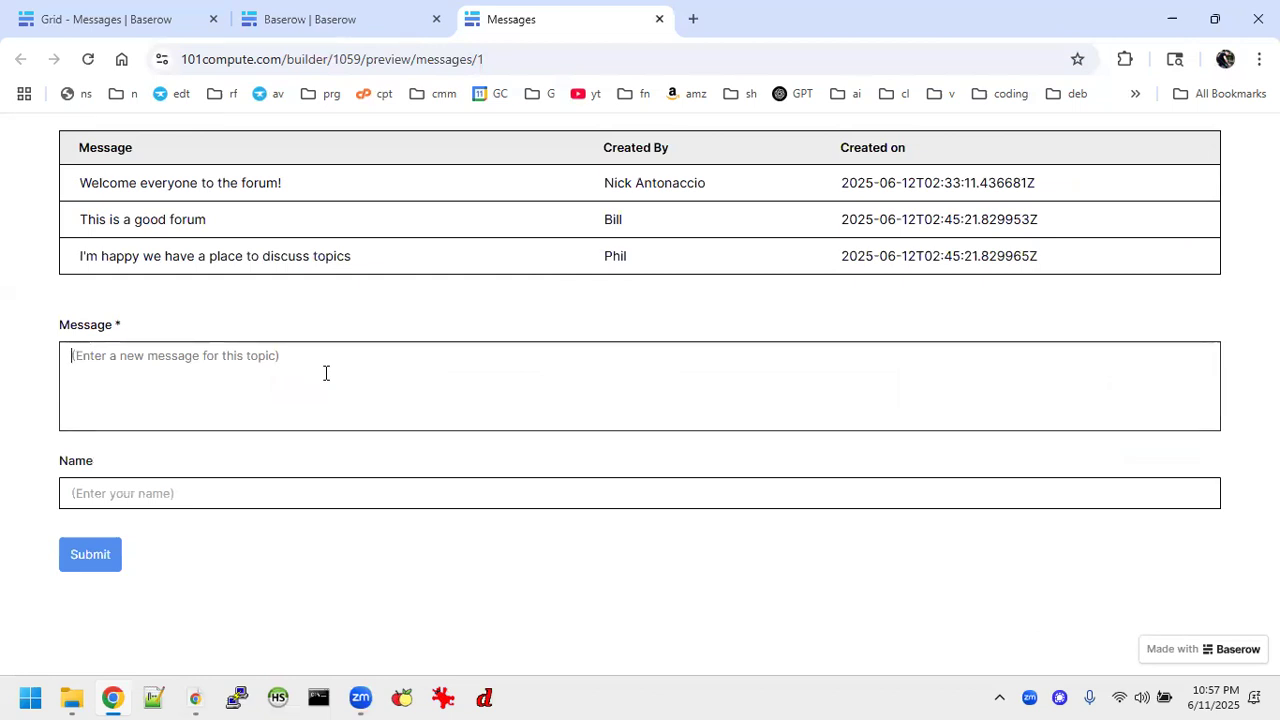
pyautogui.write('Th')
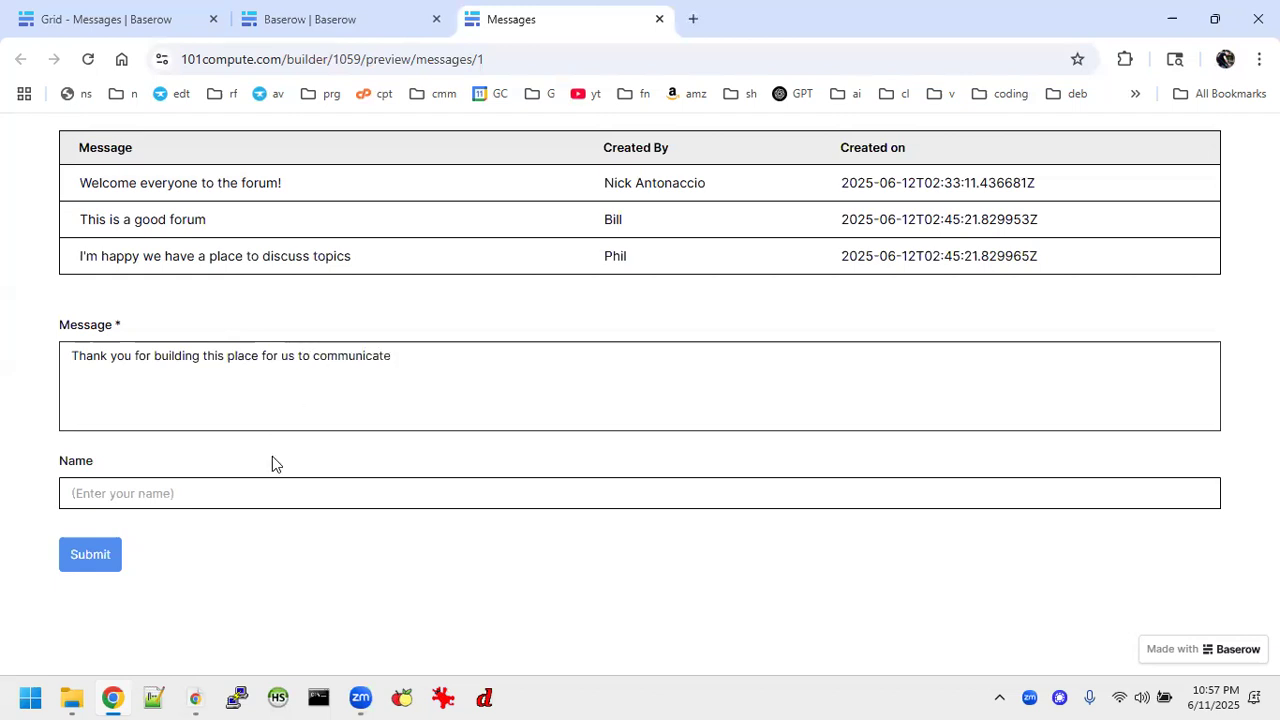
pyautogui.click(213, 500)
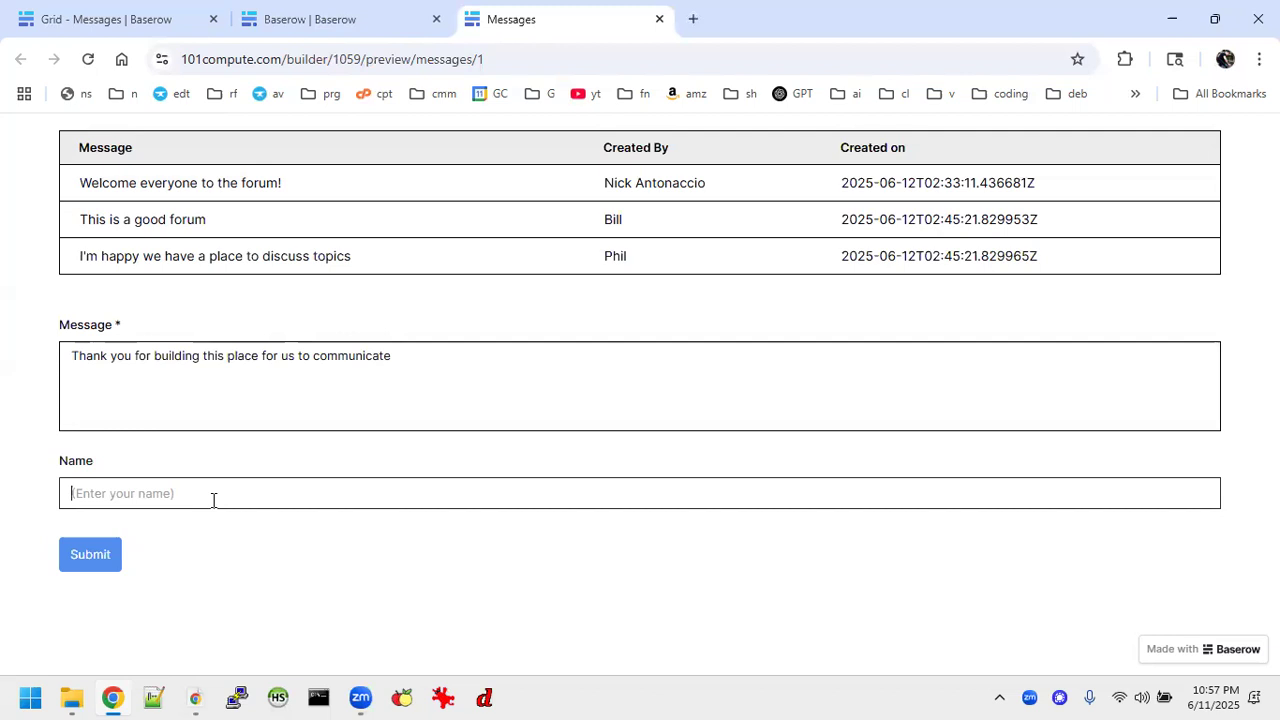
pyautogui.write('Jim')
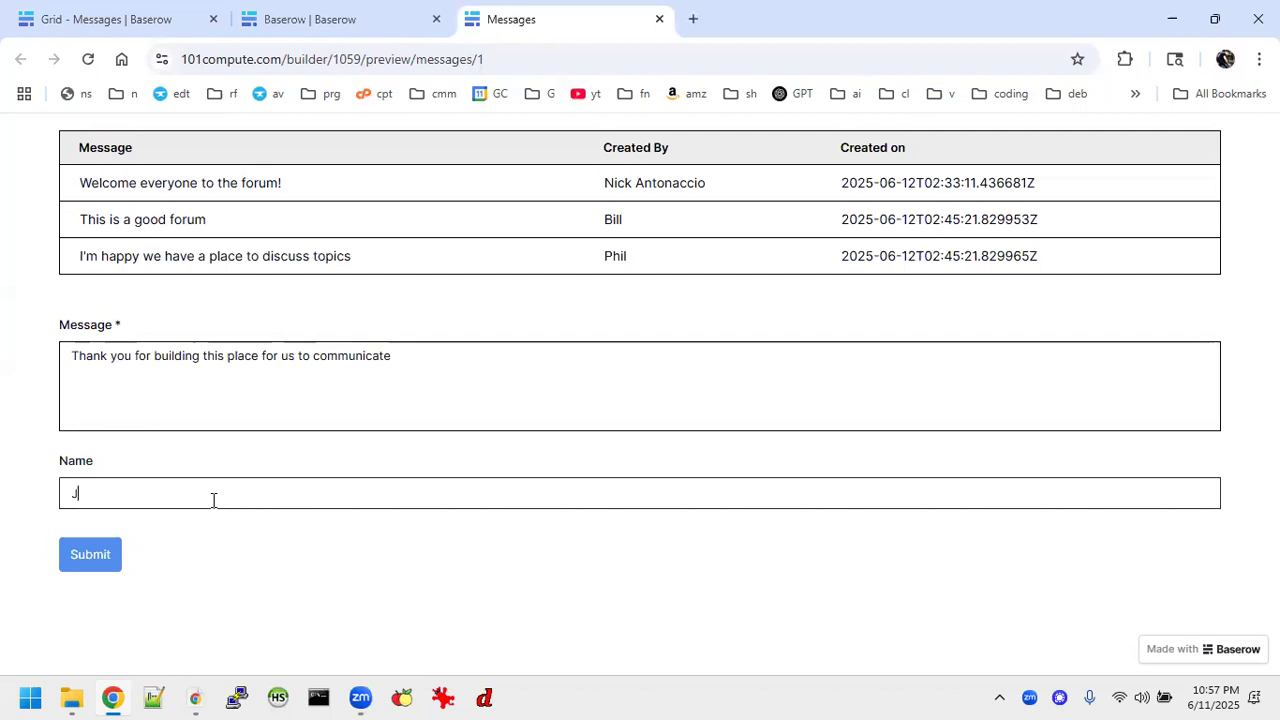
pyautogui.click(82, 567)
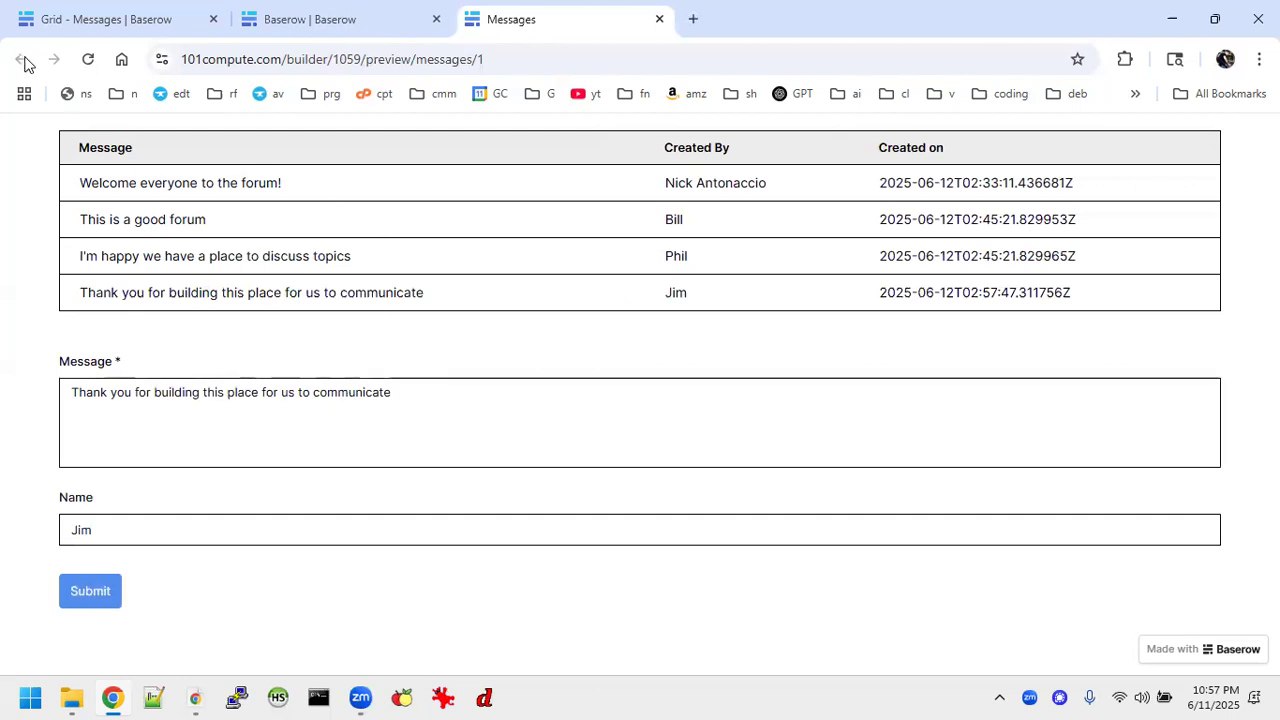
pyautogui.click(658, 20)
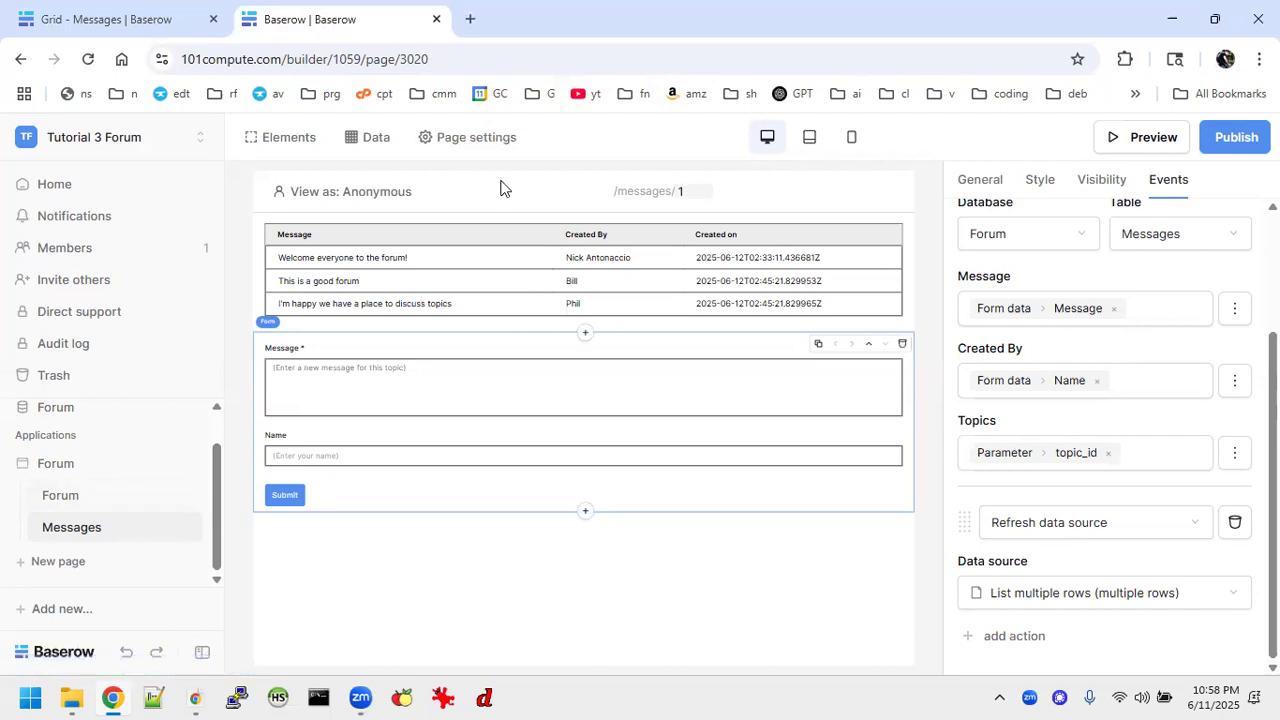
# Check the Messages page's path settings and view the page with topic_id values 2 through 6.
pyautogui.click(478, 140)
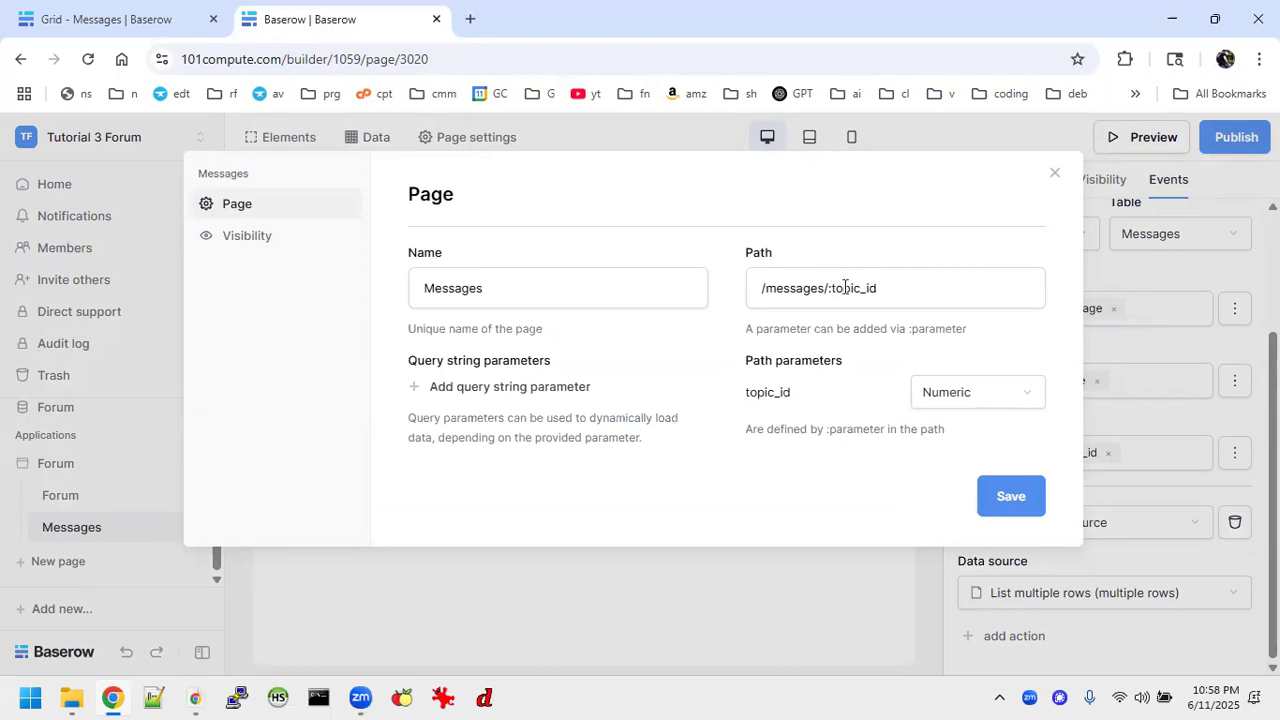
pyautogui.click(1055, 173)
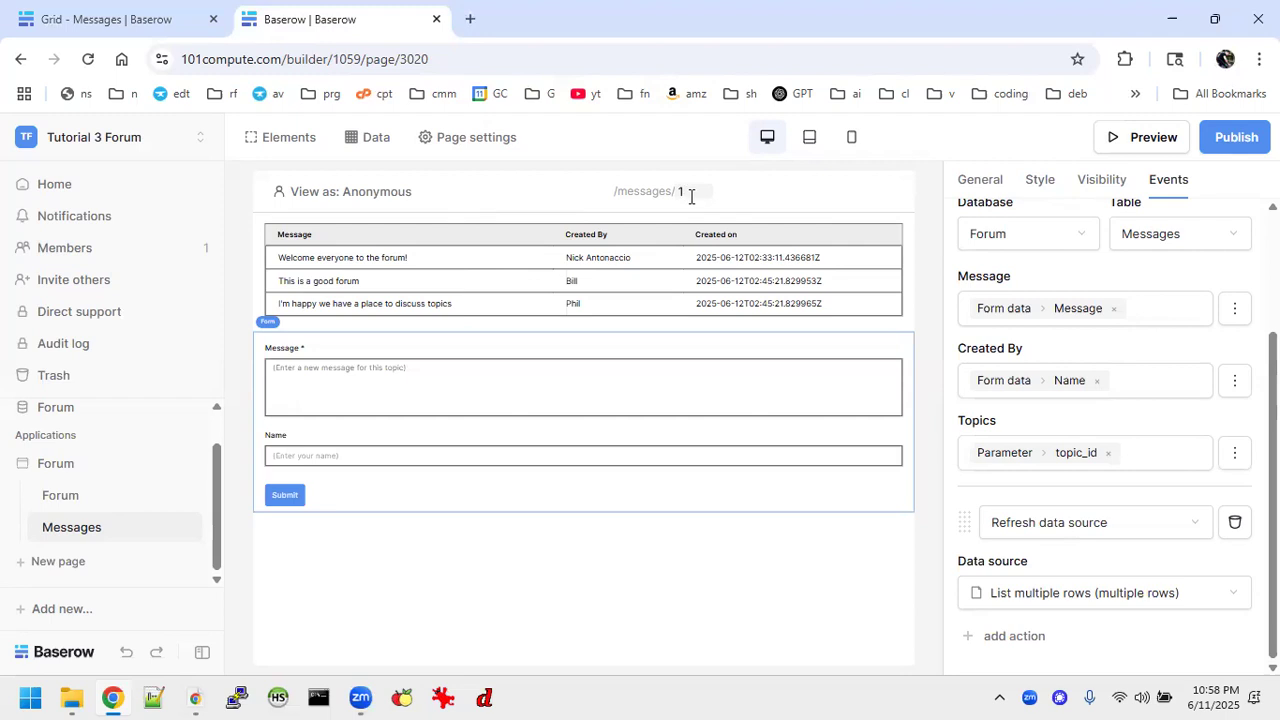
pyautogui.press('BackSpace')
pyautogui.write('2')
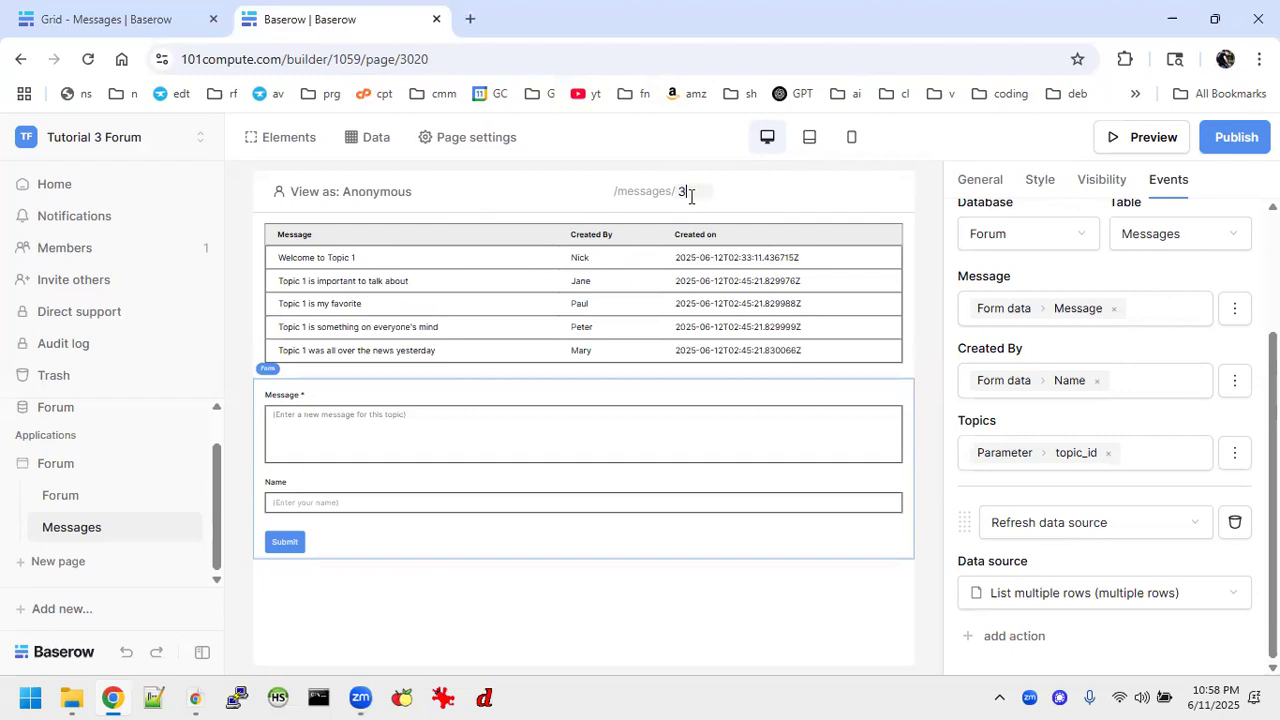
pyautogui.press('BackSpace')
pyautogui.write('4')
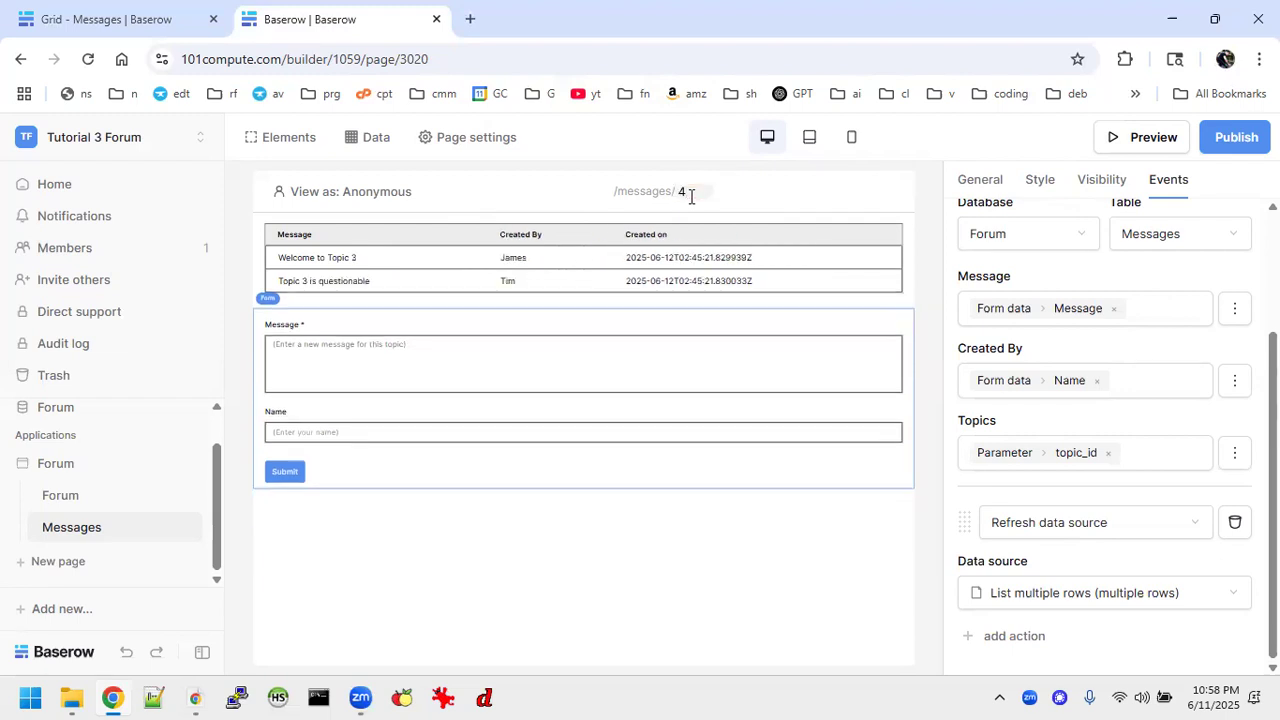
pyautogui.press('BackSpace')
pyautogui.write('5')
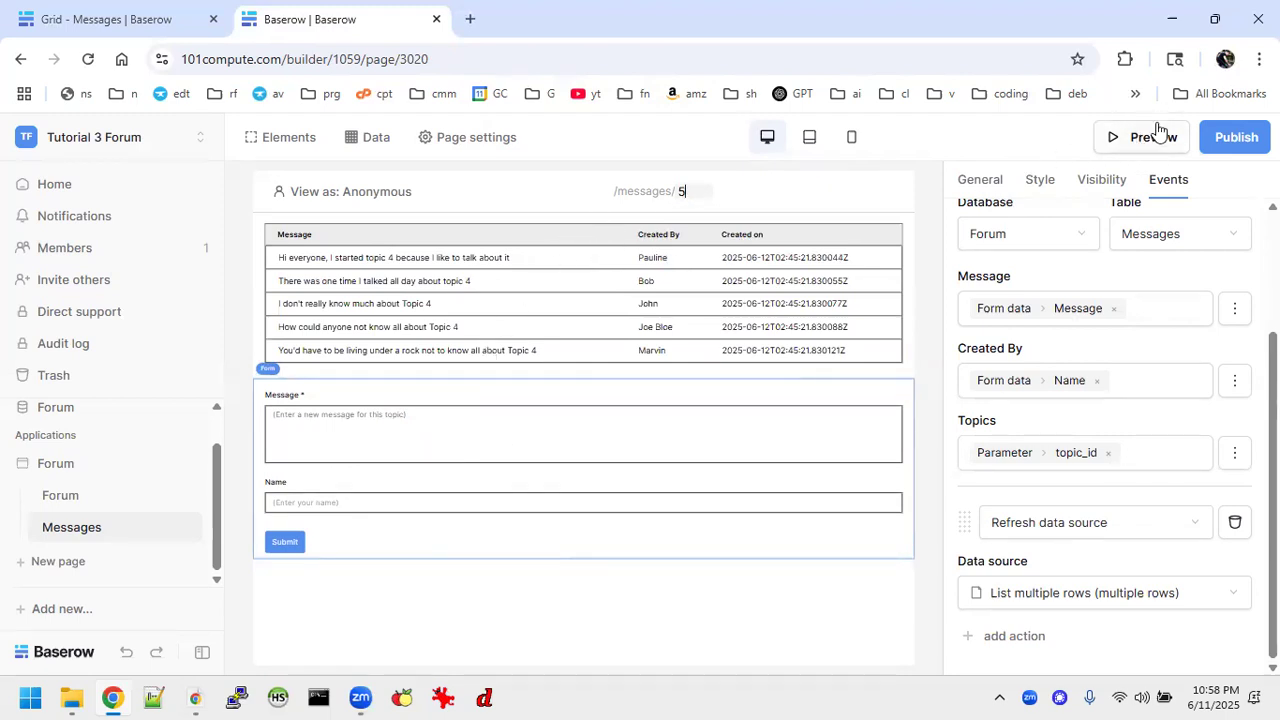
pyautogui.press('BackSpace')
pyautogui.write('6')
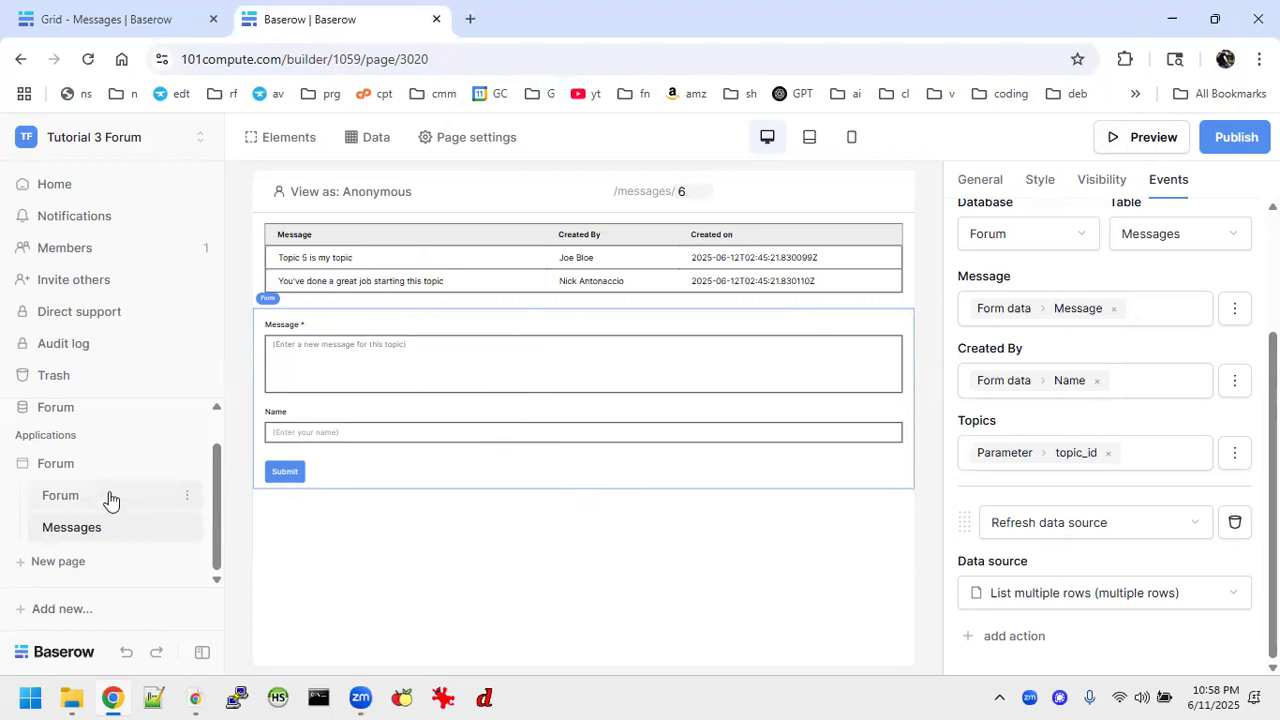
# Switch to the Forum Tutorials workspace and examine the original Forum application's Forum and Messages pages.
pyautogui.click(157, 22)
pyautogui.scroll(-5, 90, 510)
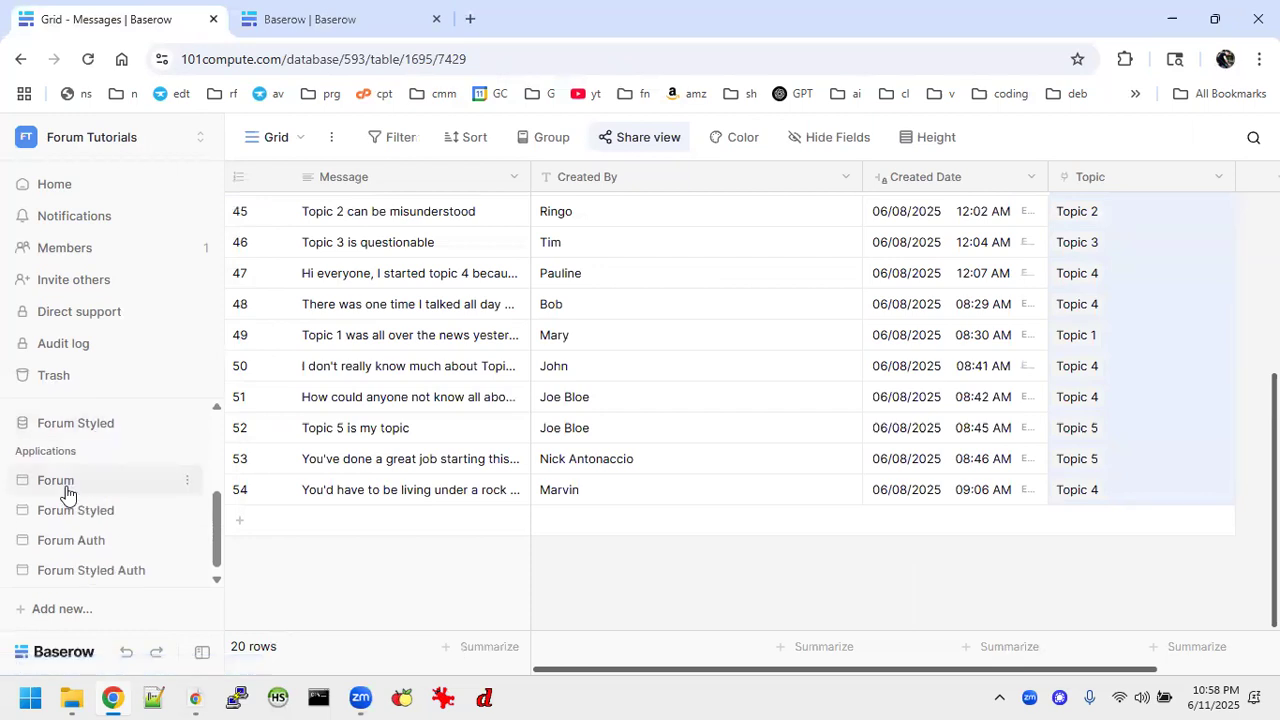
pyautogui.click(62, 482)
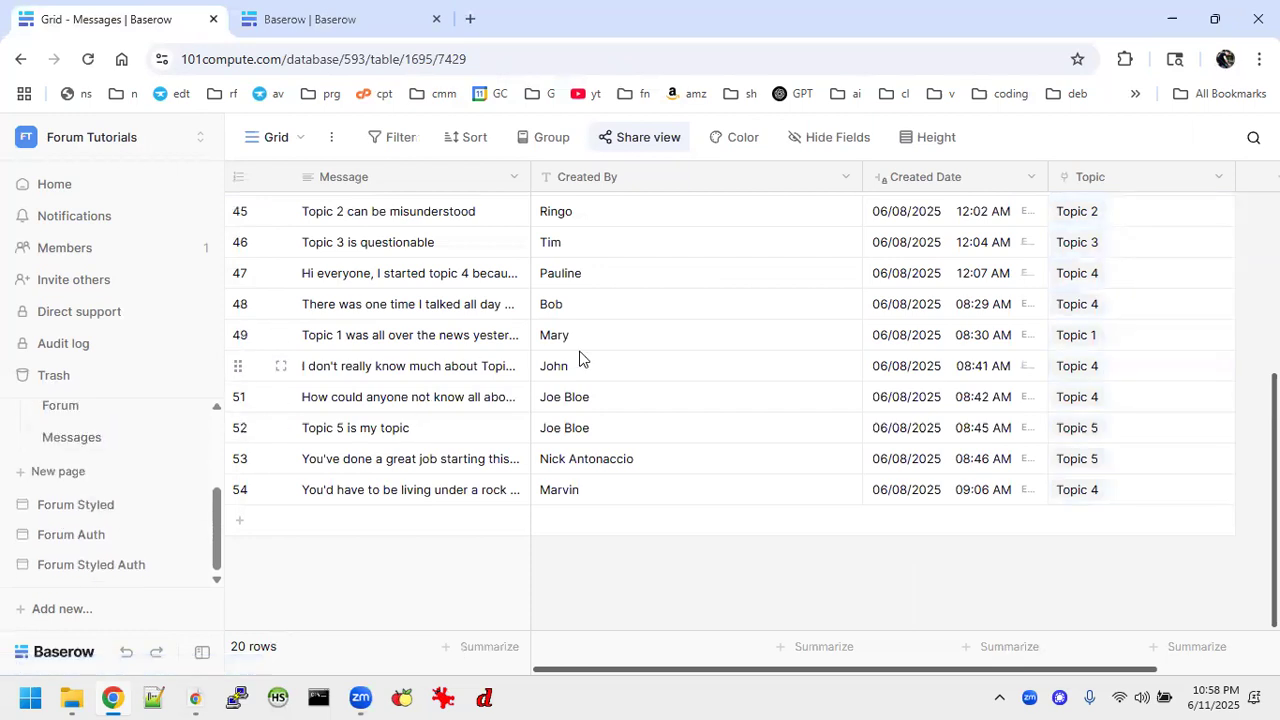
pyautogui.click(82, 506)
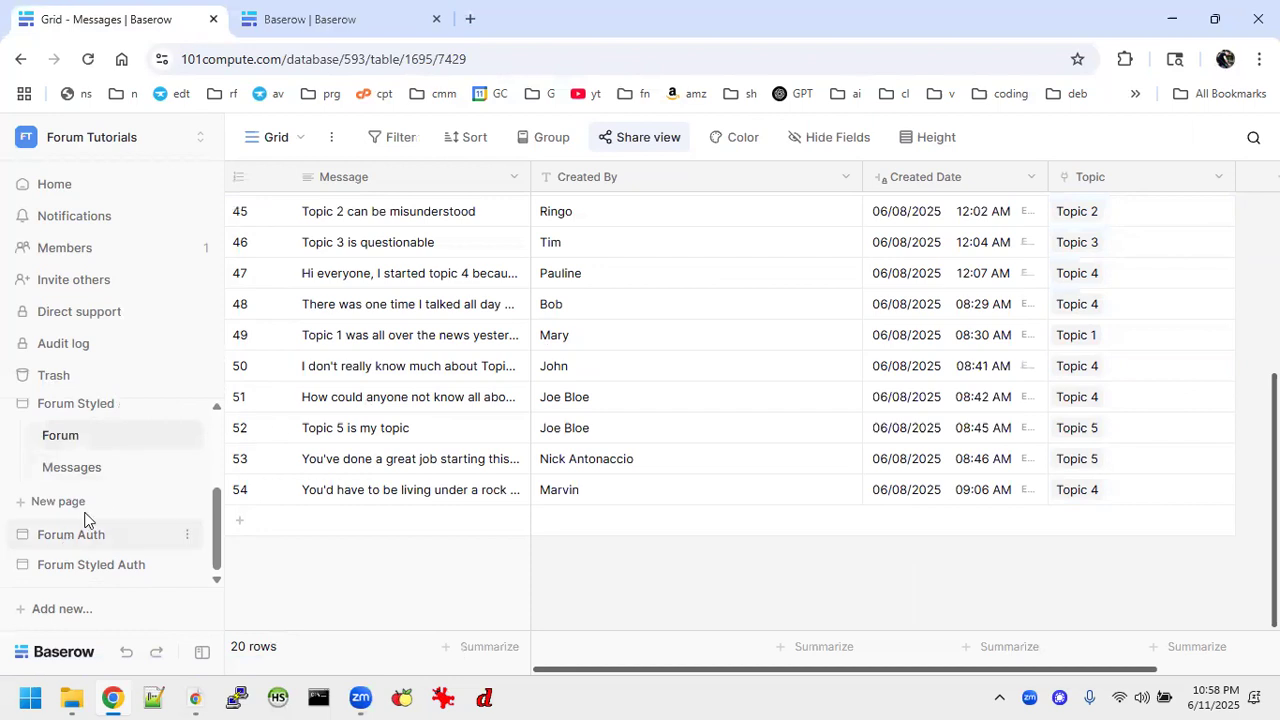
pyautogui.scroll(1, 106, 443)
pyautogui.click(66, 462)
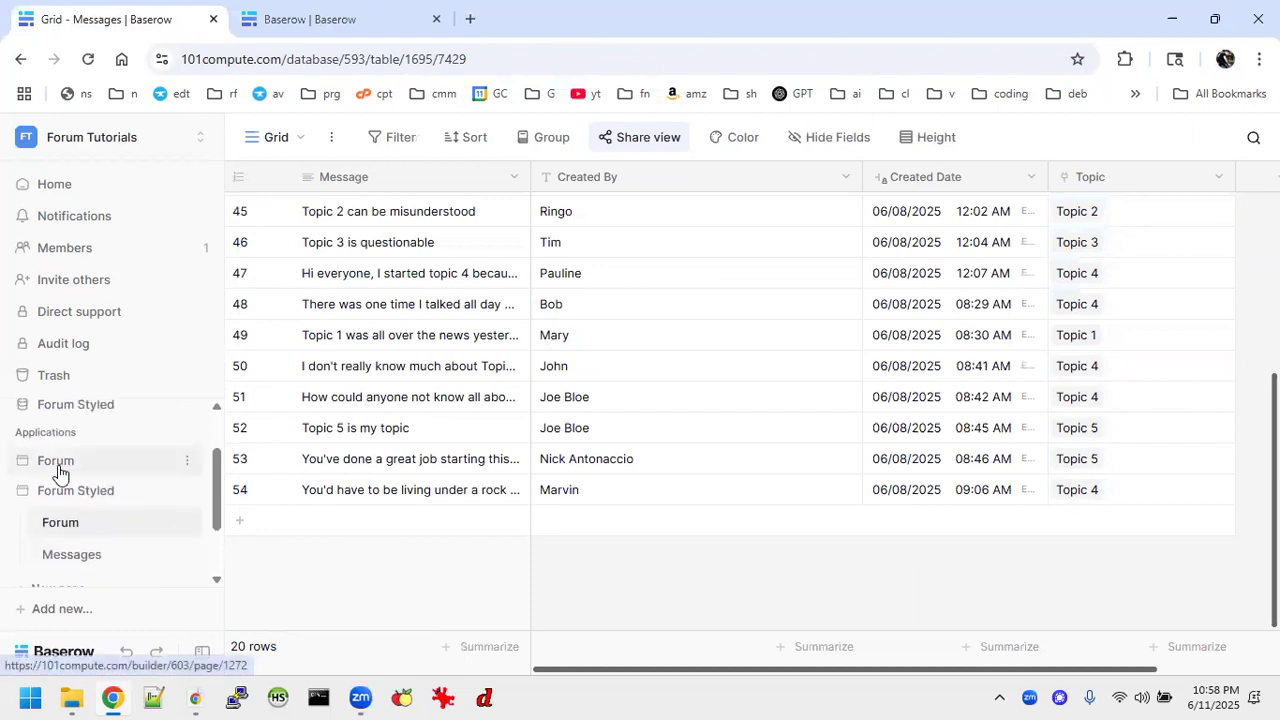
pyautogui.click(65, 492)
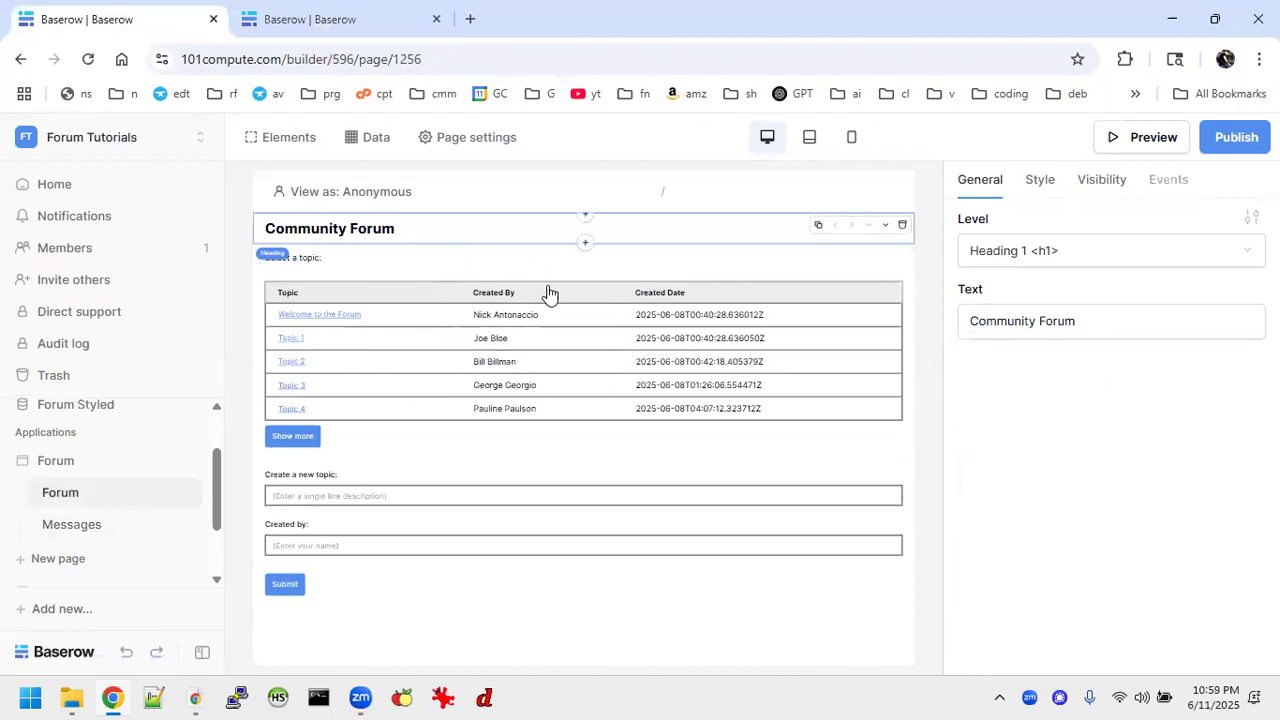
pyautogui.click(70, 524)
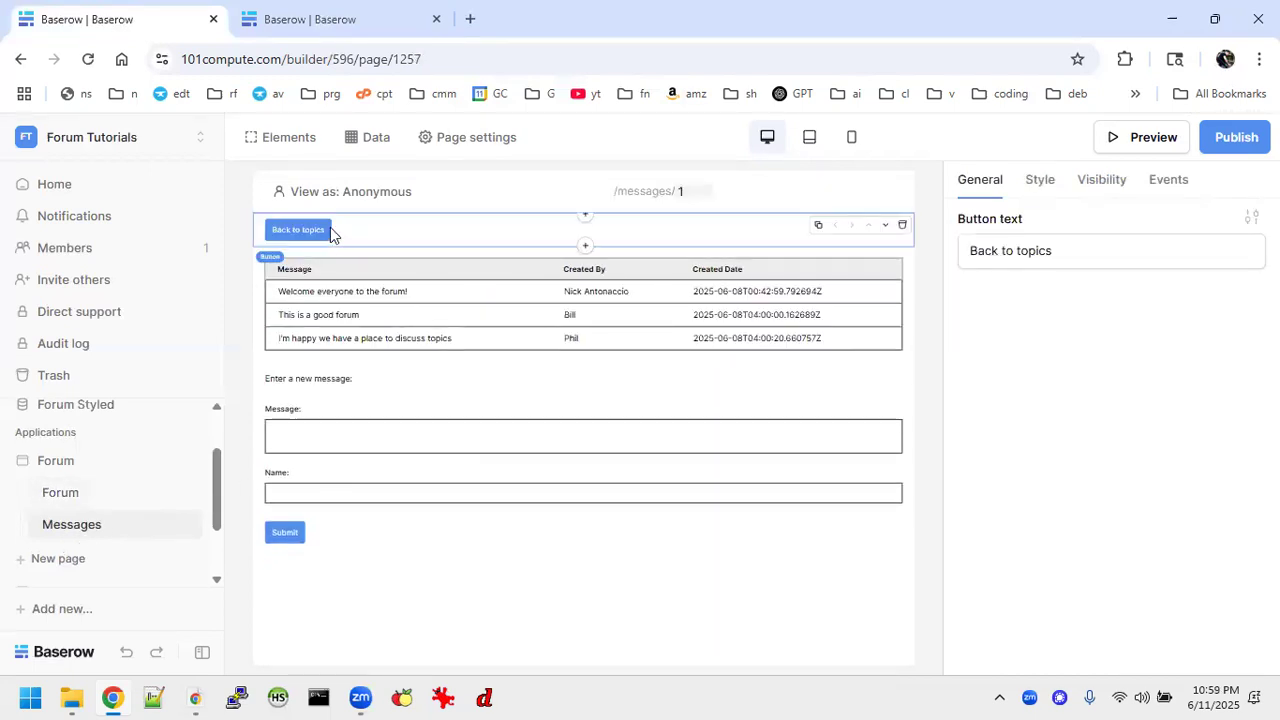
# In the Tutorial 3 Forum builder, add a button above the Messages page's table with the text "Back to topics".
pyautogui.click(343, 30)
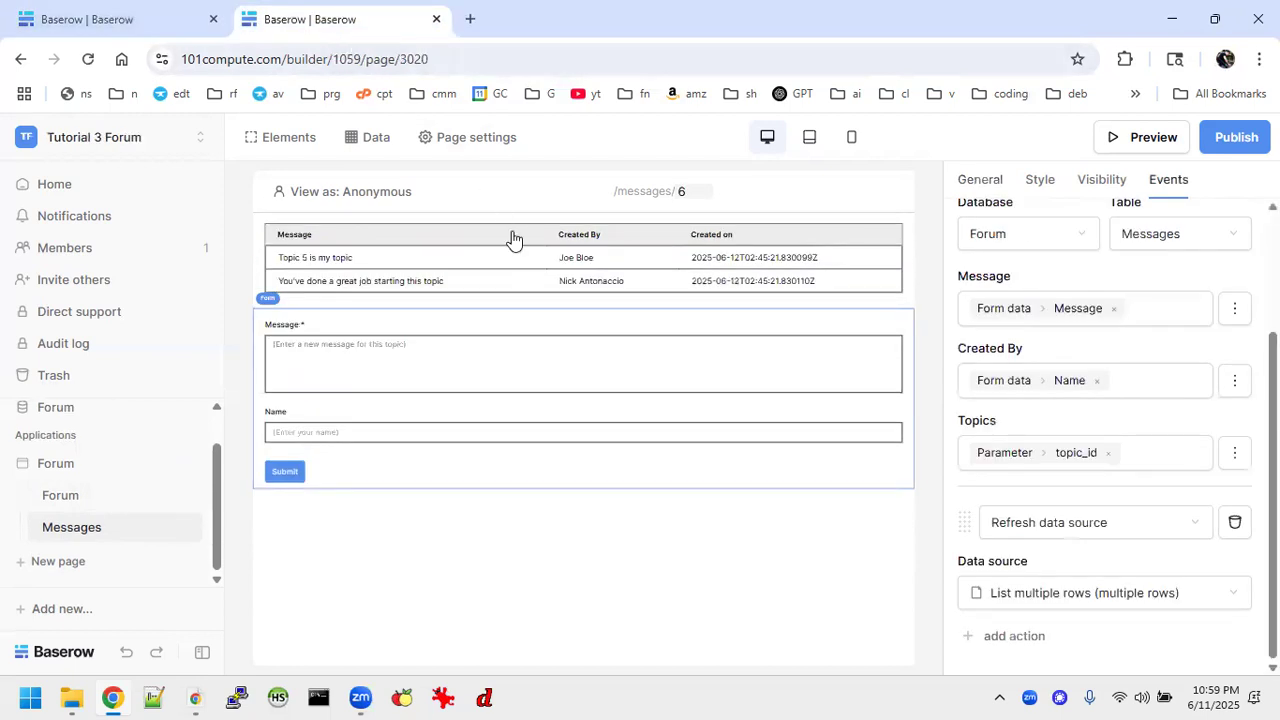
pyautogui.click(575, 226)
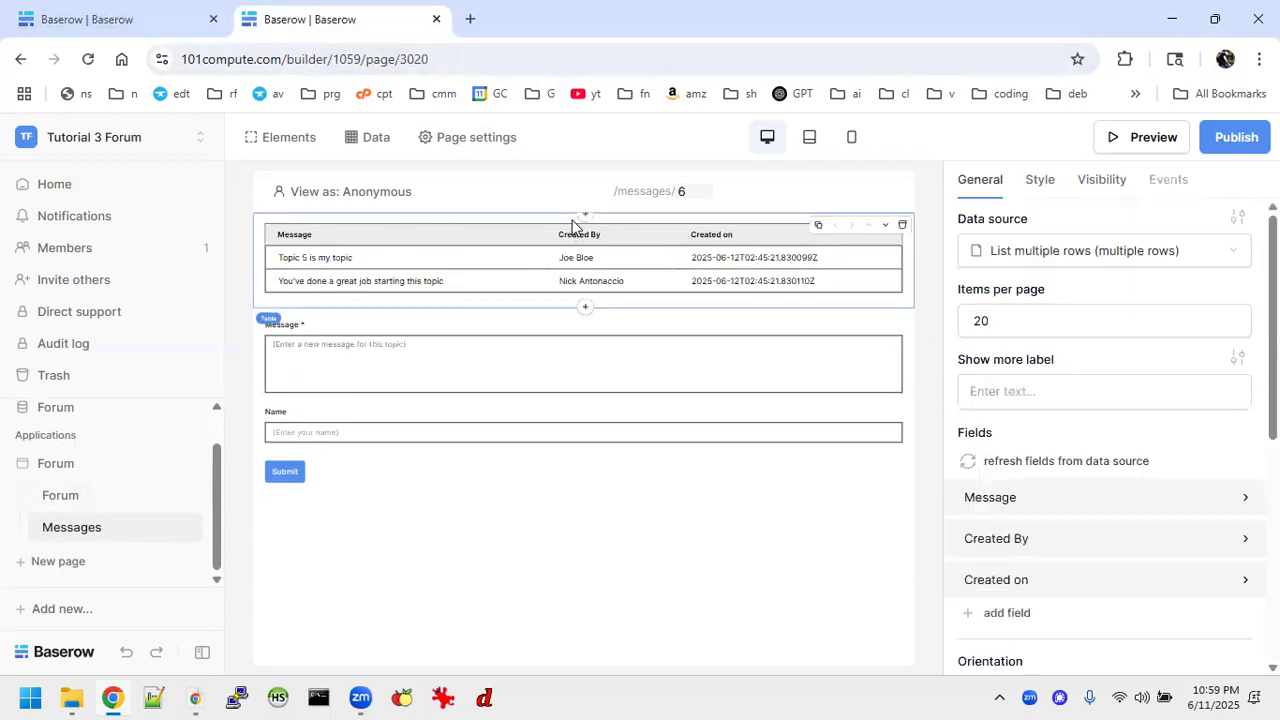
pyautogui.click(585, 216)
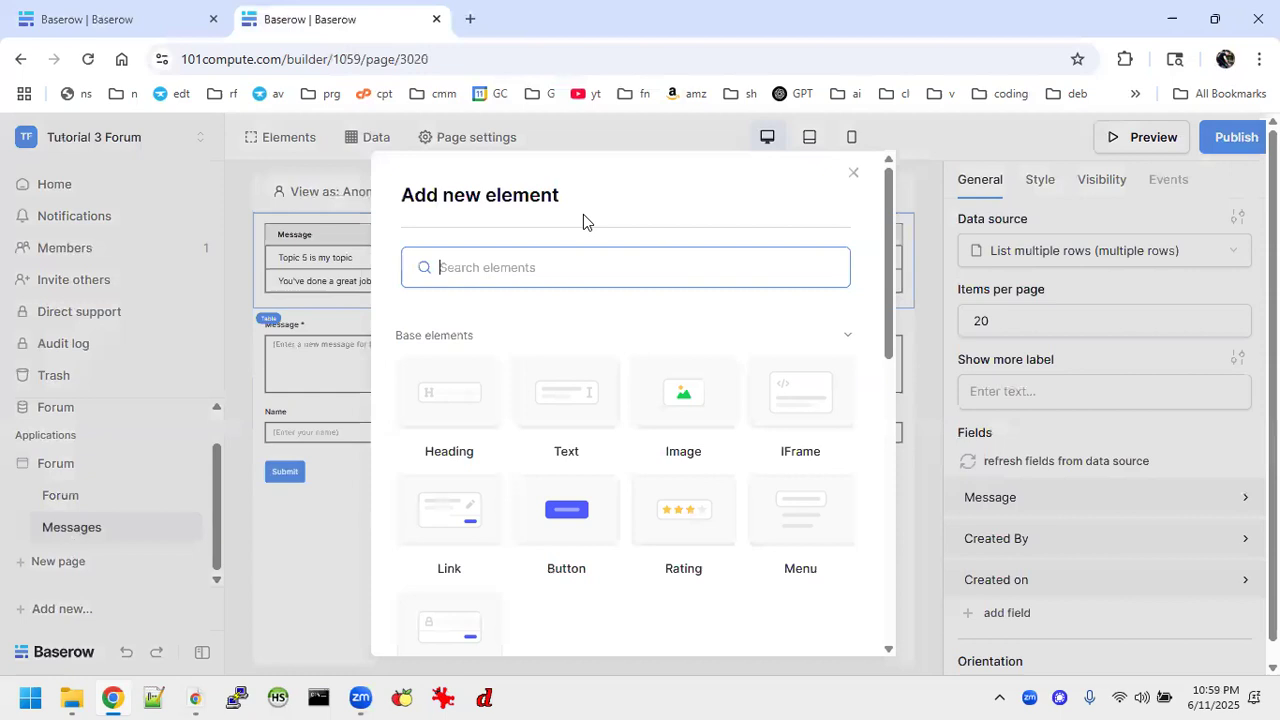
pyautogui.click(575, 525)
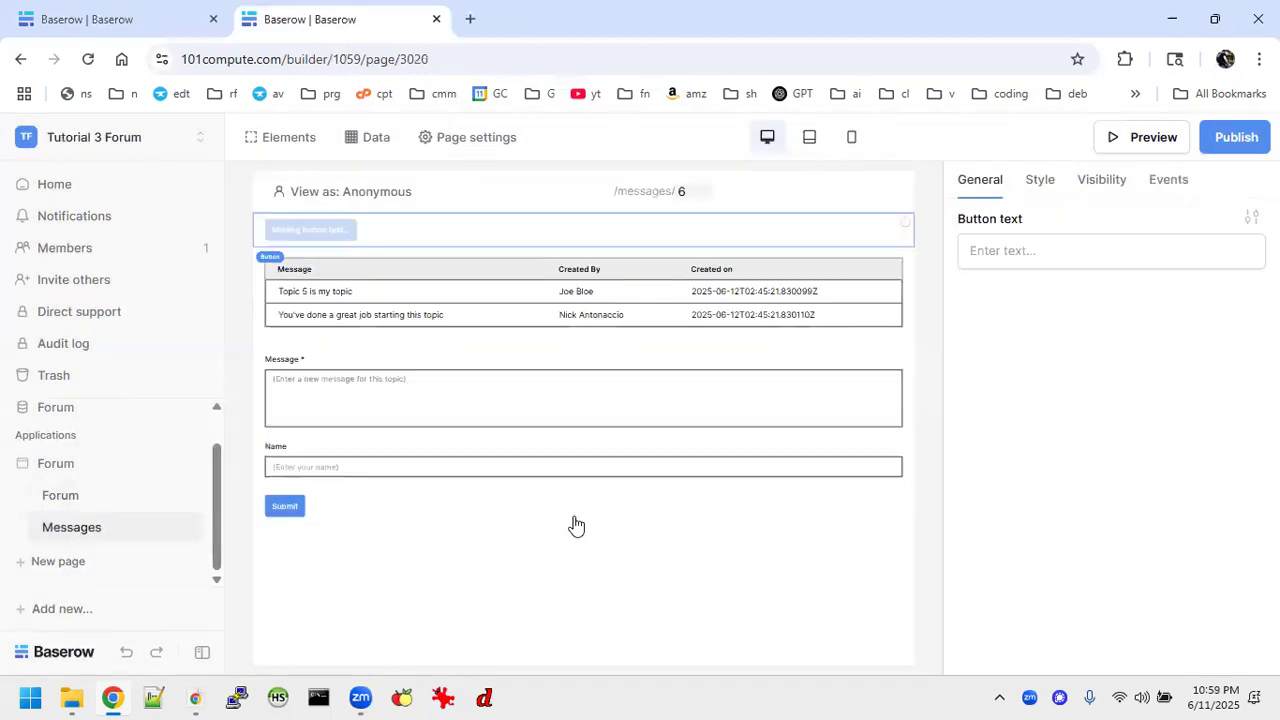
pyautogui.click(1033, 257)
pyautogui.write('Bac')
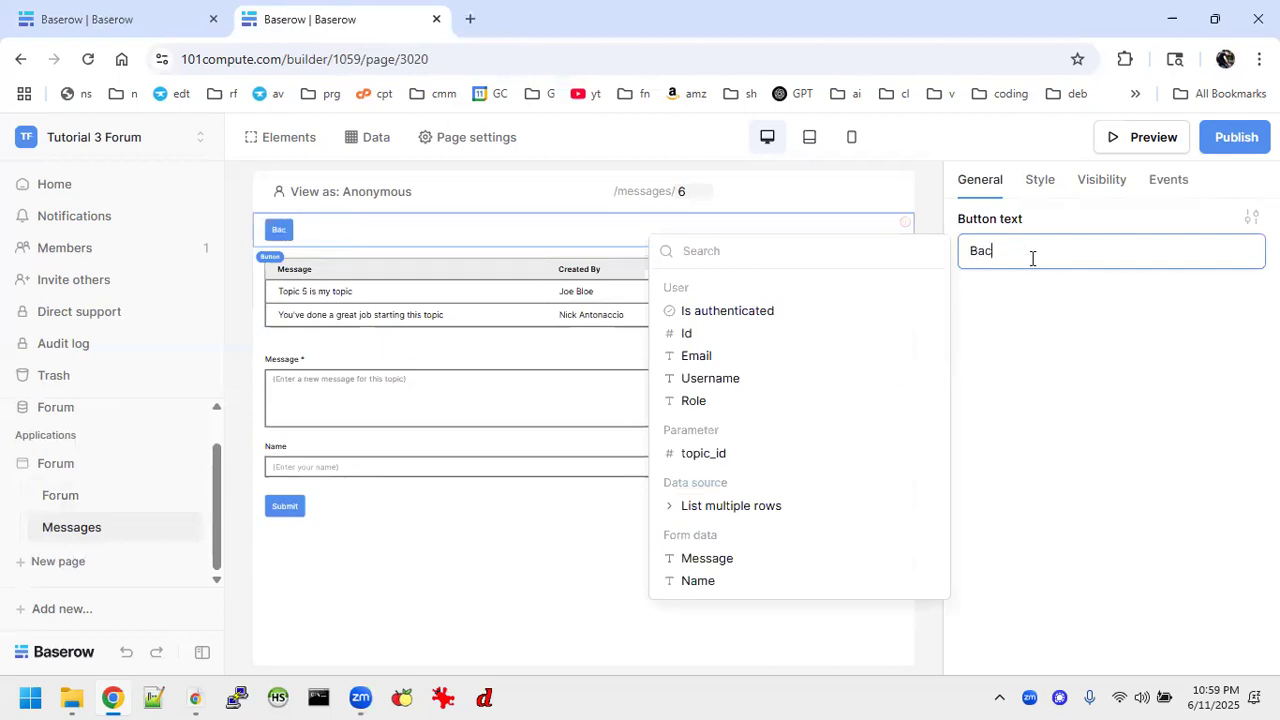
pyautogui.write('k to top')
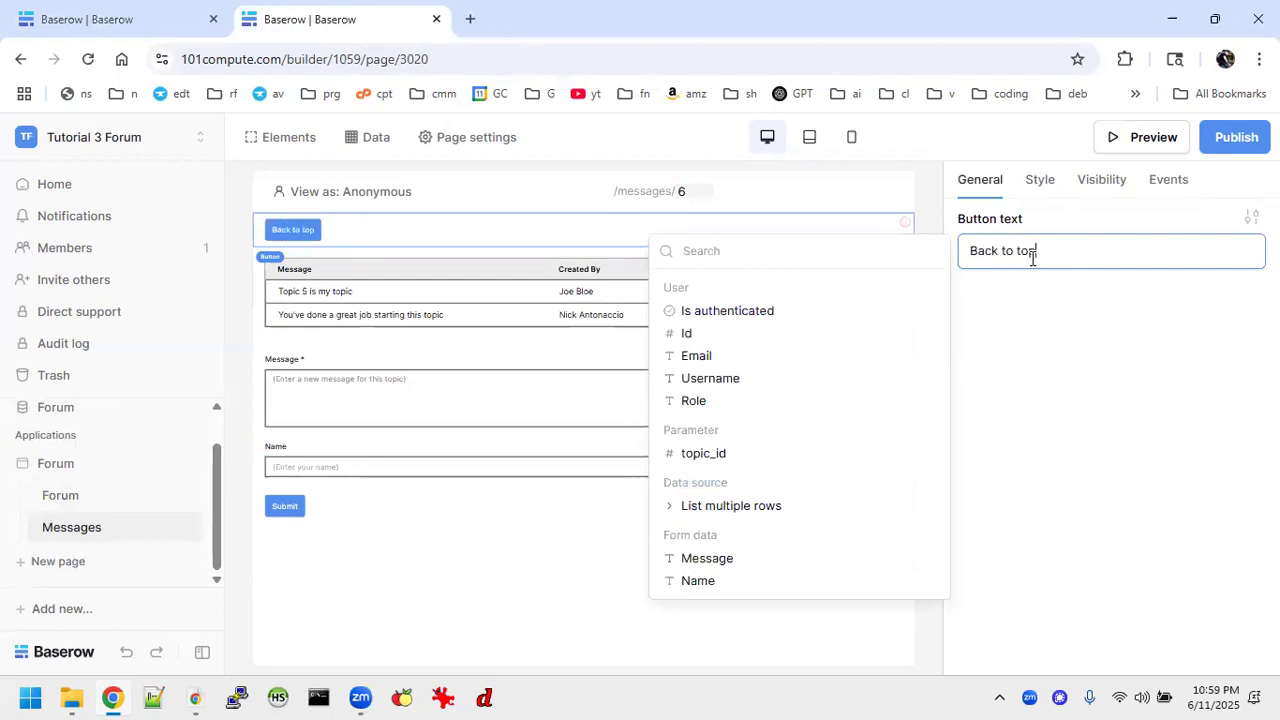
pyautogui.write('icw')
# Give the "Back to topics" button an on-click Open Page action that navigates to the Forum page.
pyautogui.click(1176, 189)
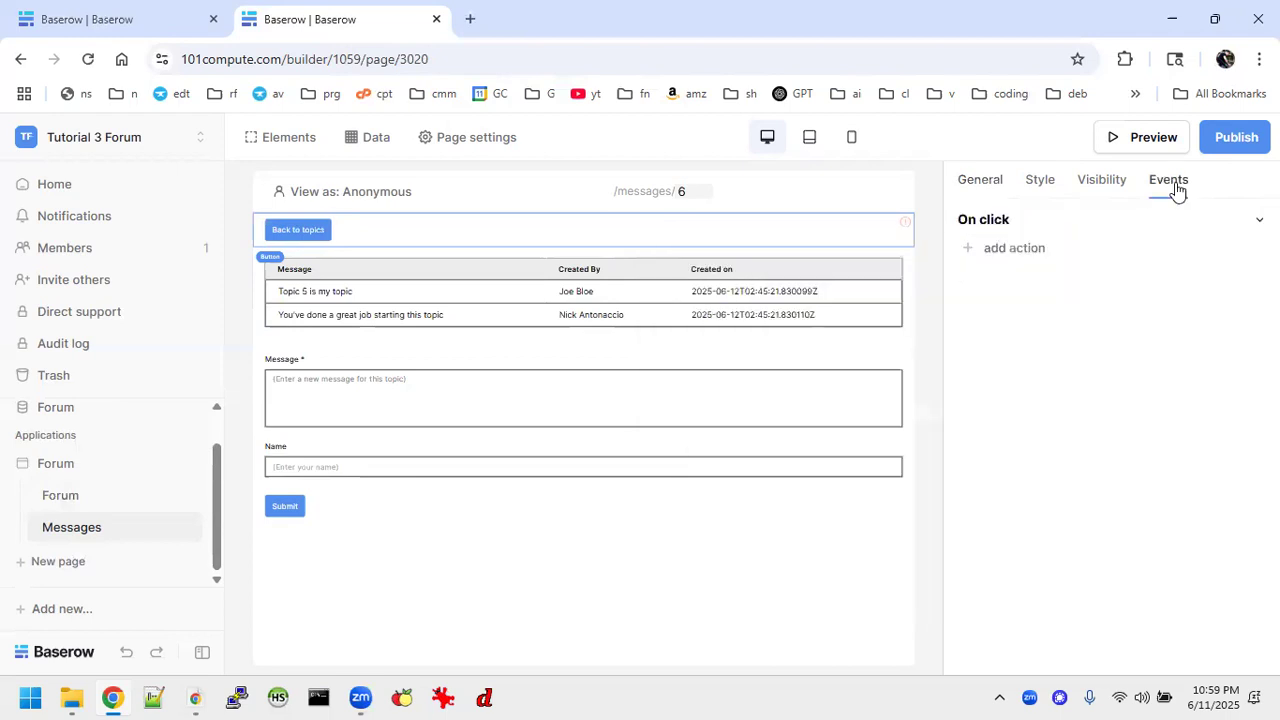
pyautogui.click(1030, 250)
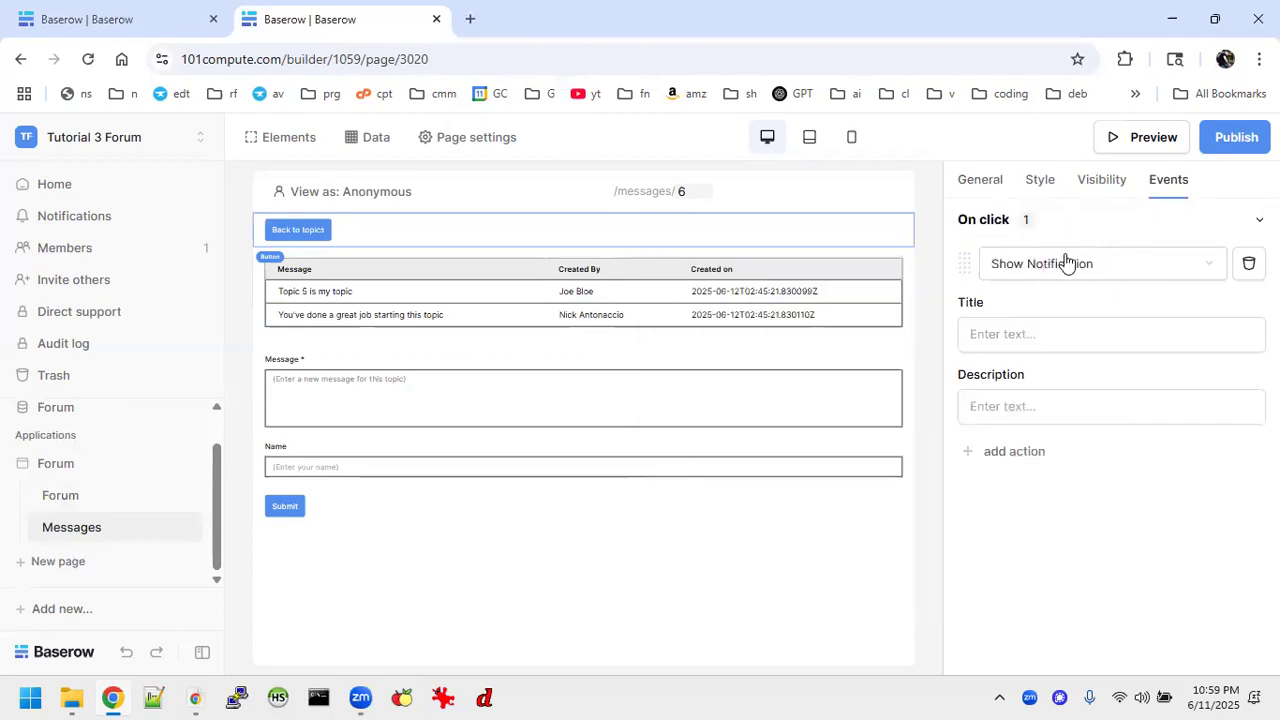
pyautogui.click(1148, 265)
pyautogui.click(1026, 298)
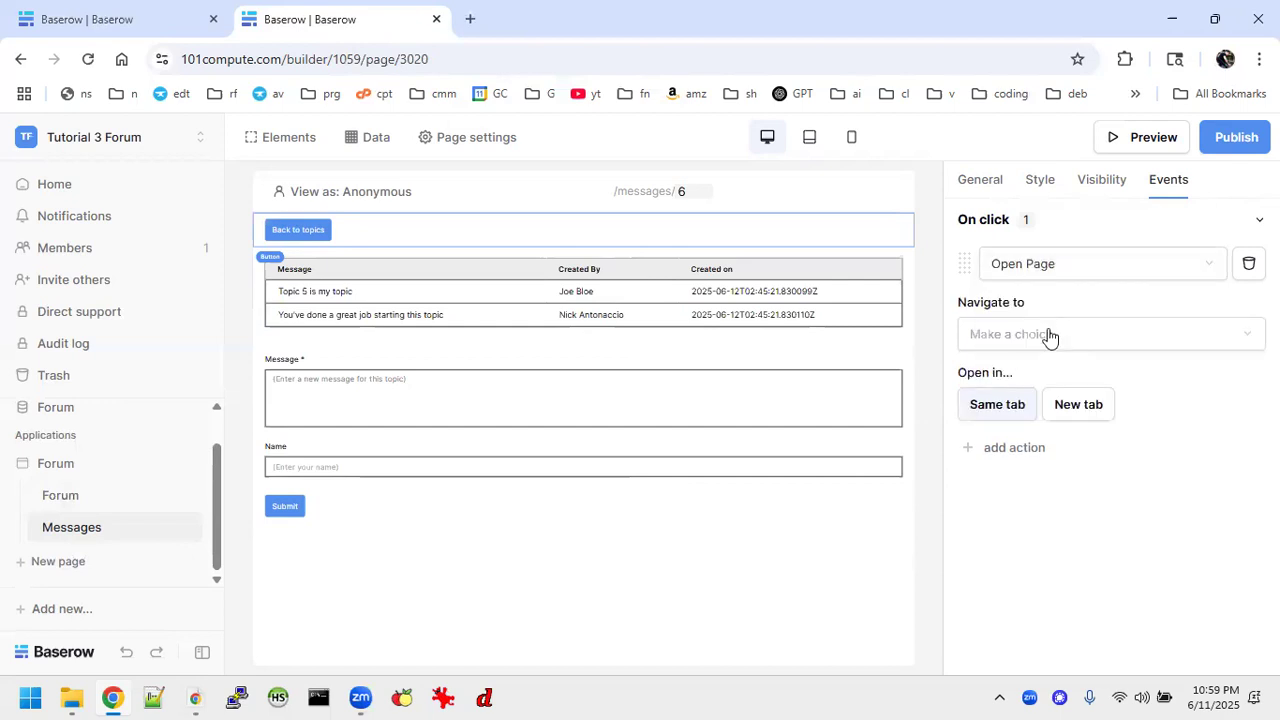
pyautogui.click(1050, 337)
pyautogui.click(1021, 345)
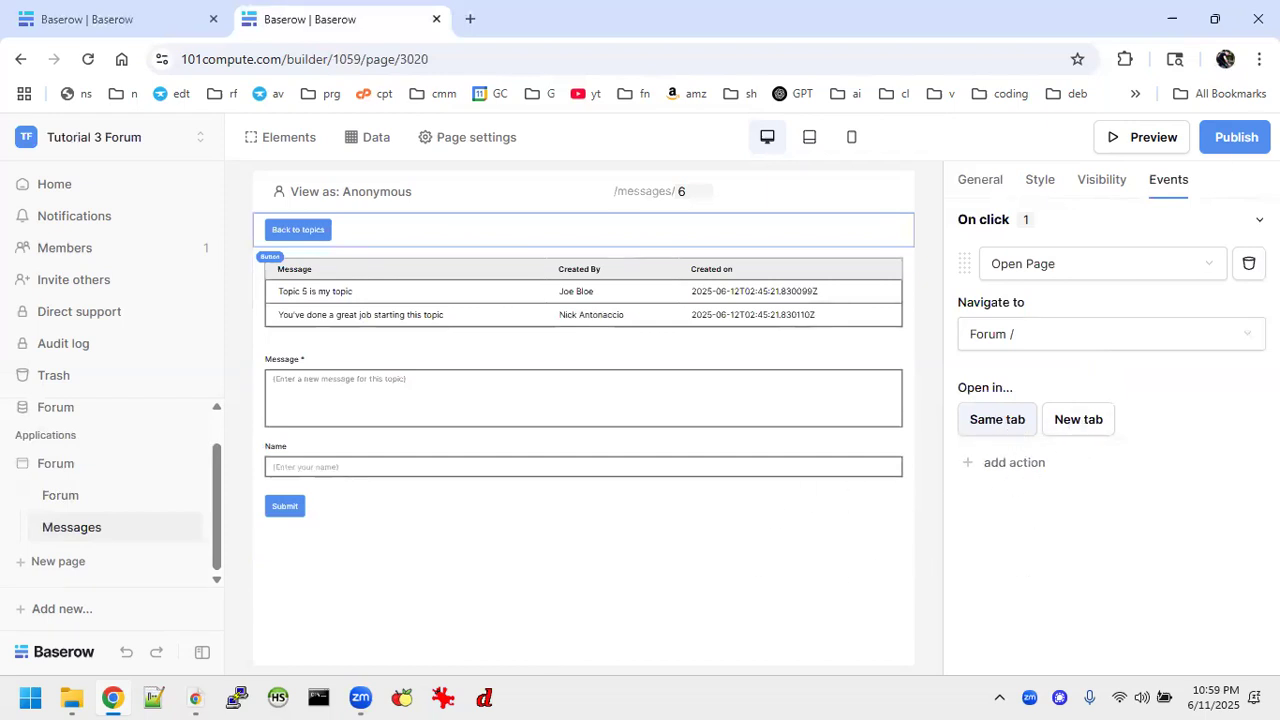
pyautogui.click(1236, 137)
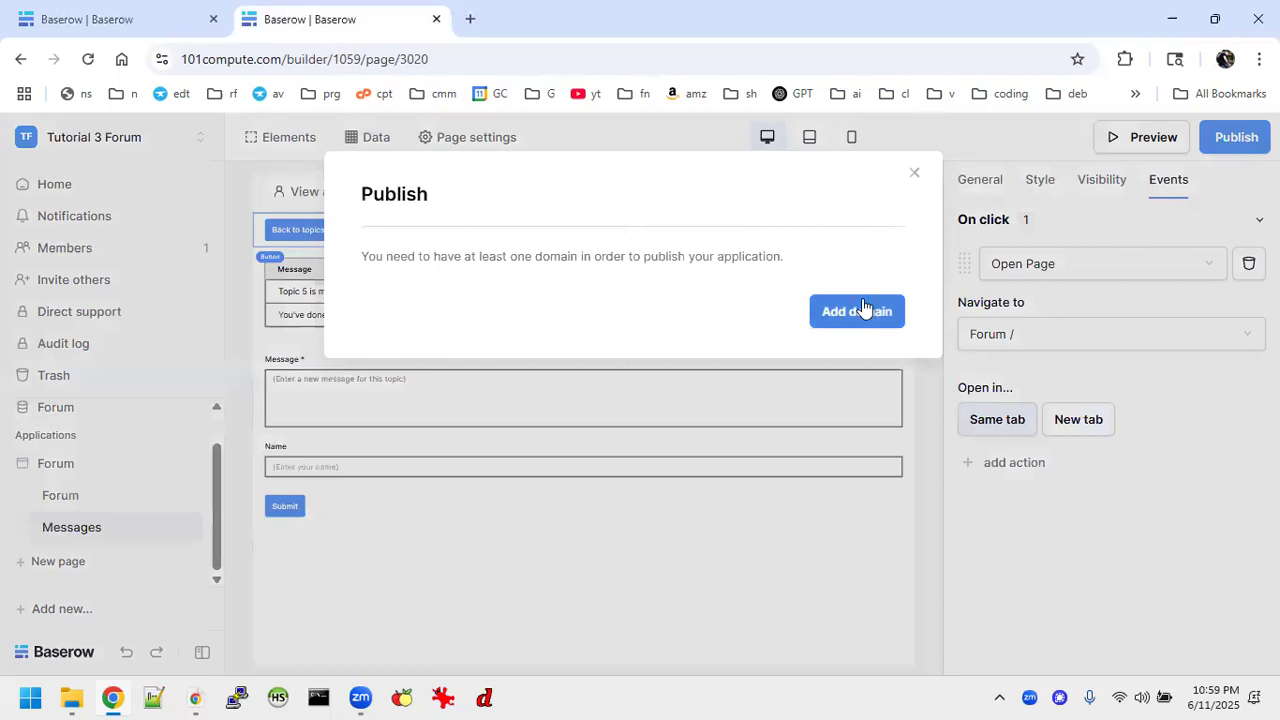
pyautogui.click(862, 308)
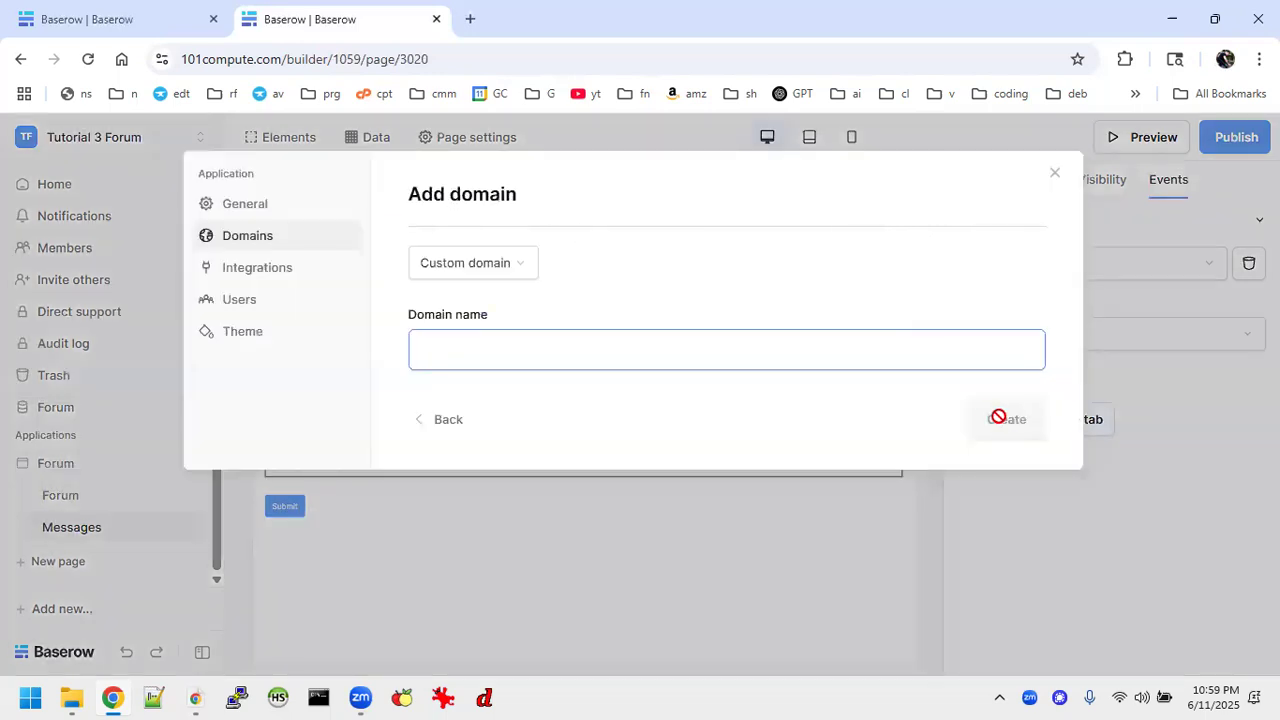
pyautogui.click(1054, 173)
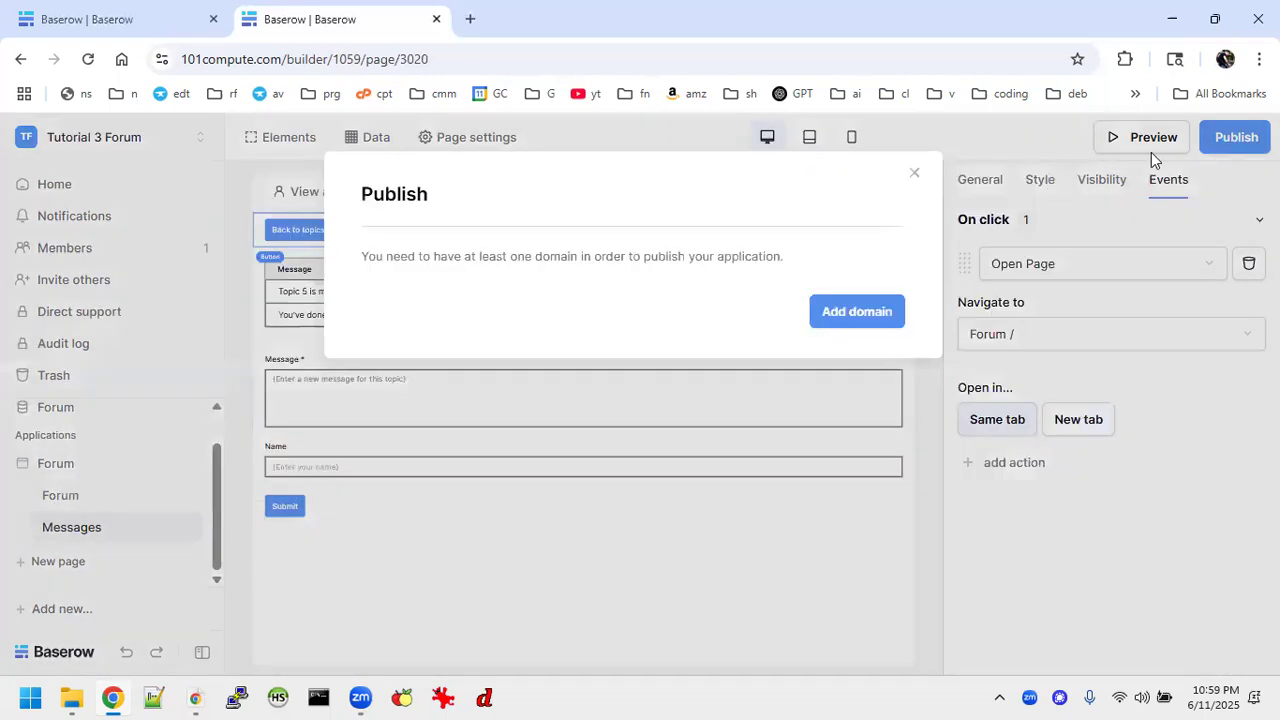
pyautogui.click(914, 173)
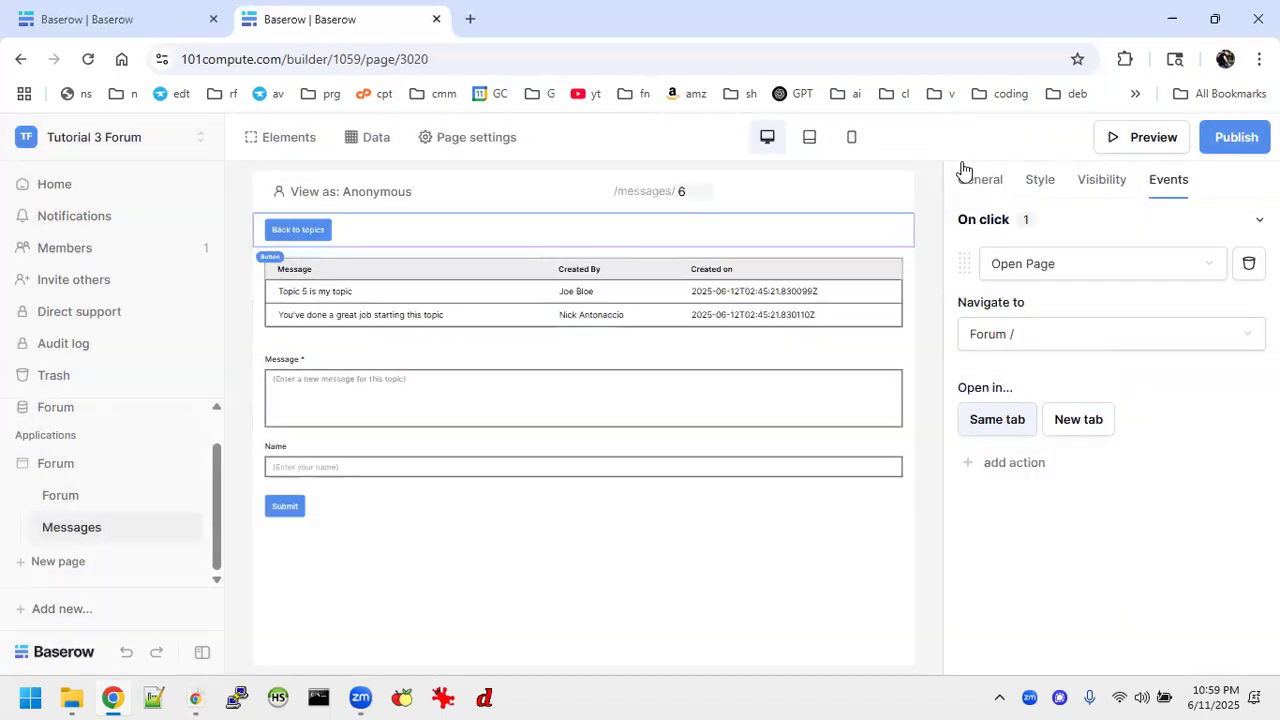
# Preview the Messages page, test the "Back to topics" button, and return to the previewed messages.
pyautogui.click(1160, 150)
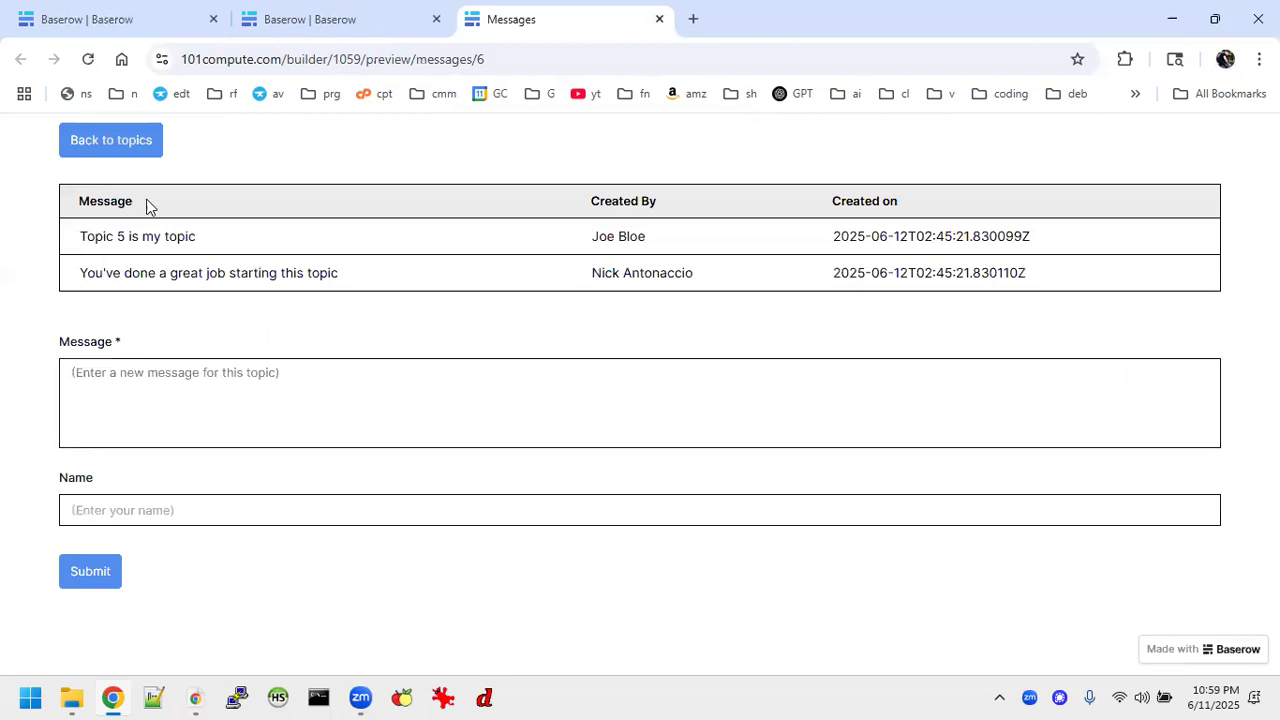
pyautogui.click(107, 150)
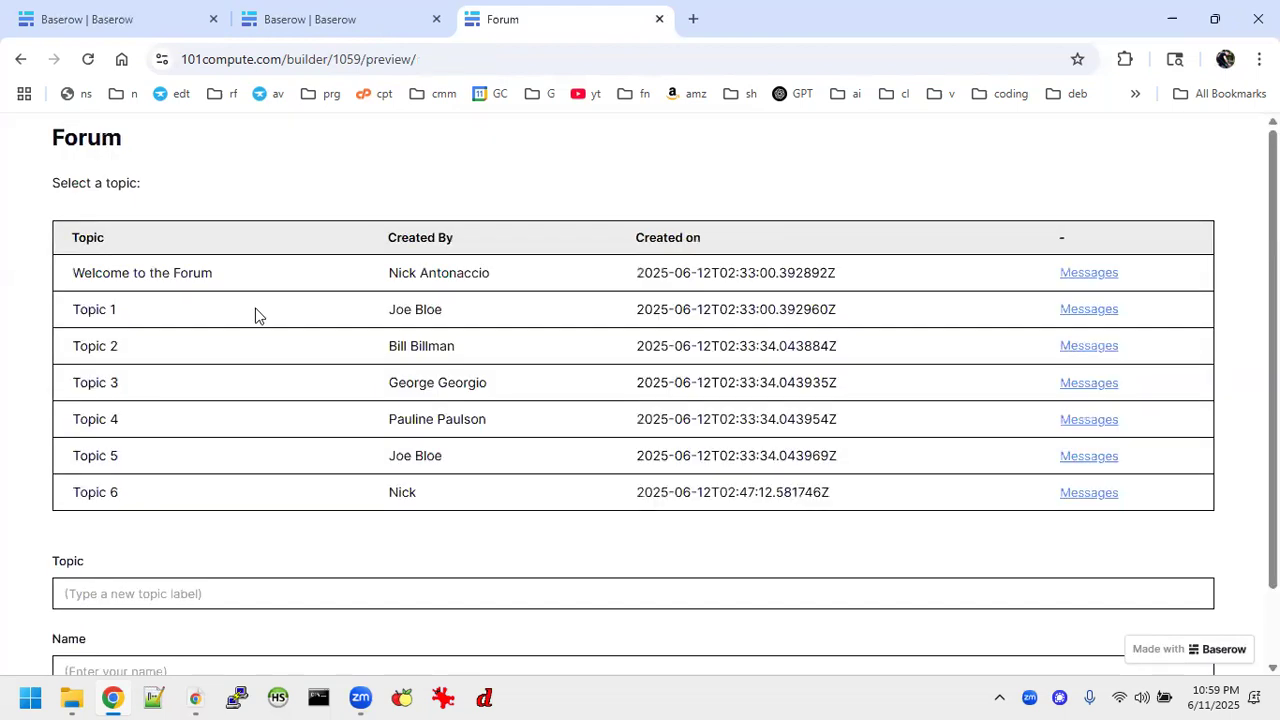
pyautogui.scroll(-1, 421, 343)
pyautogui.scroll(-1, 421, 343)
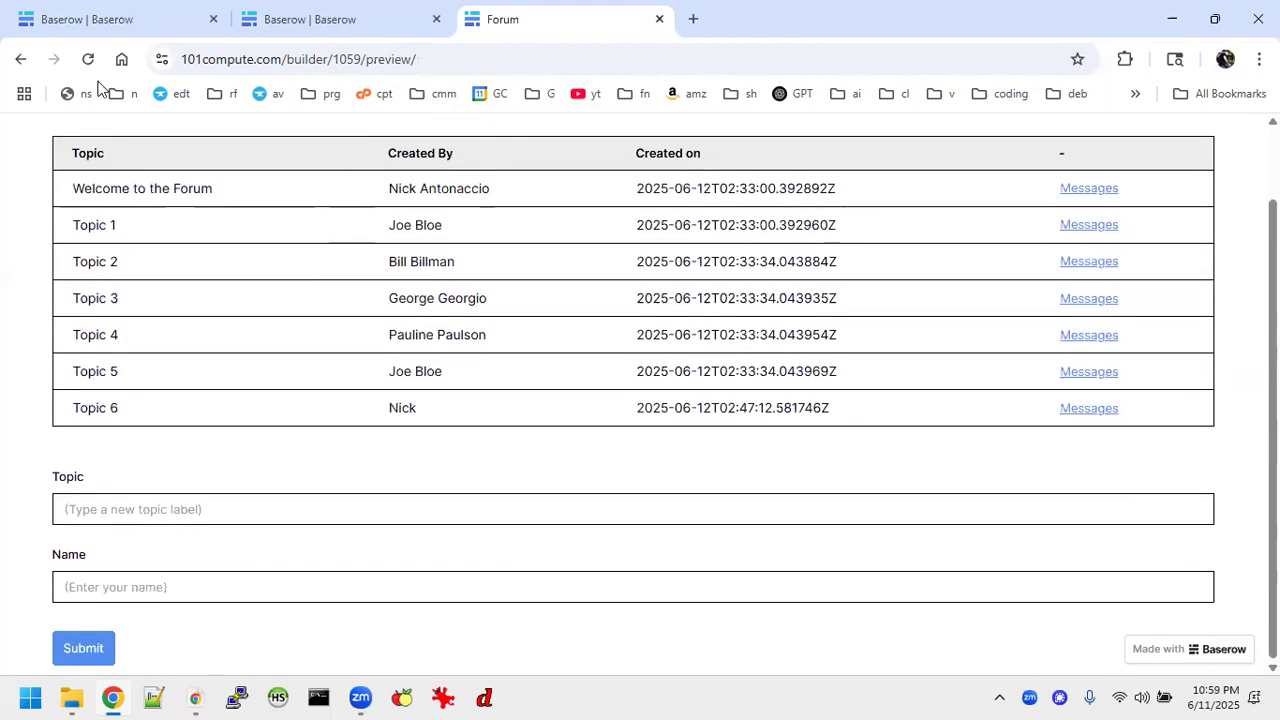
pyautogui.click(20, 59)
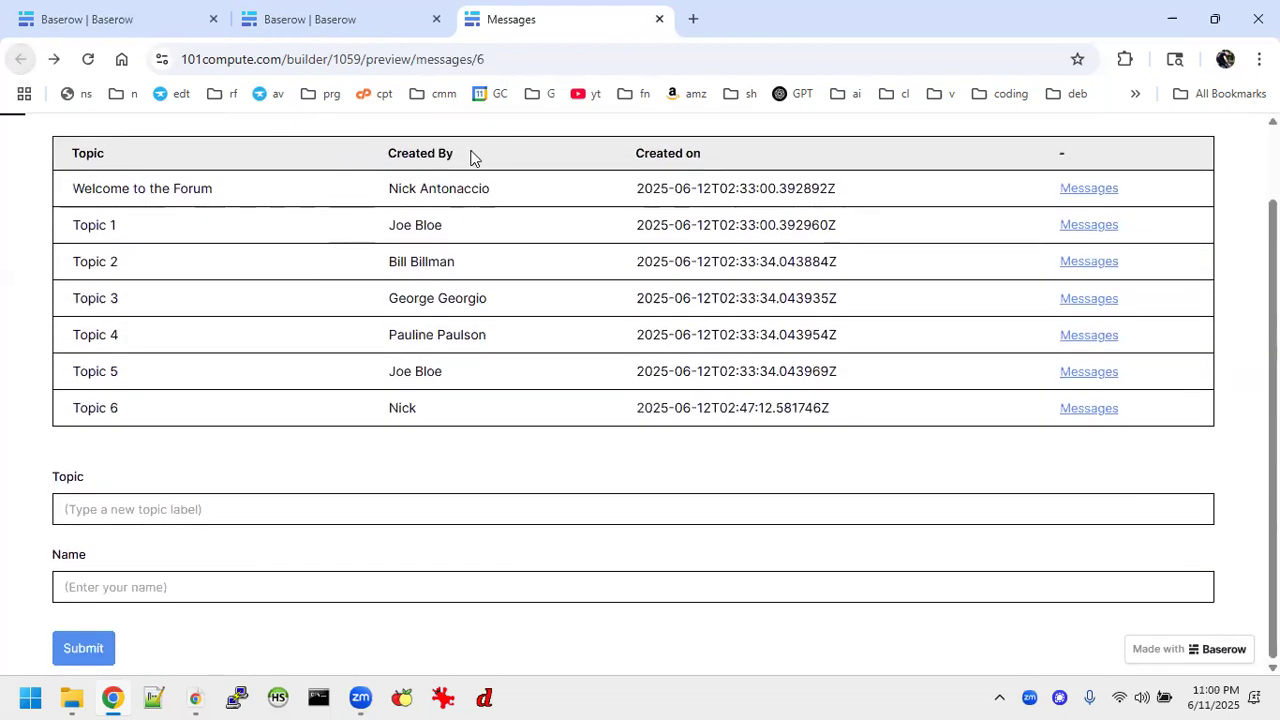
pyautogui.click(345, 22)
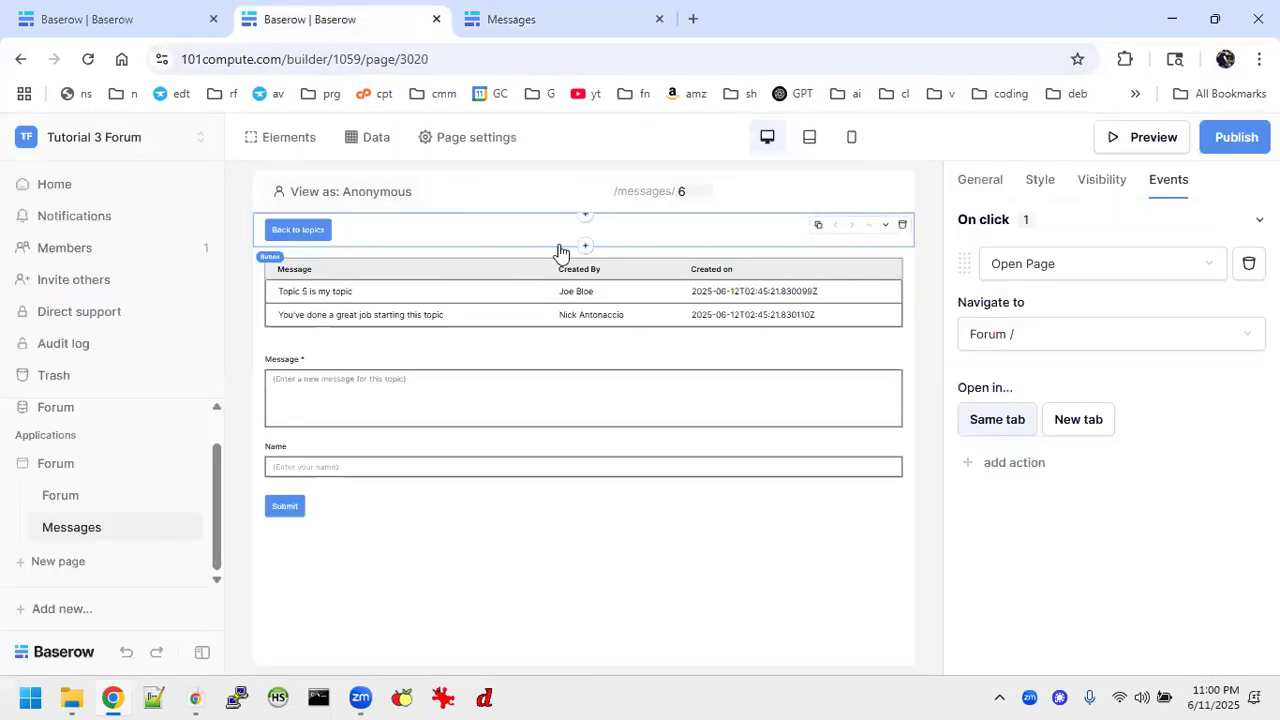
pyautogui.click(577, 30)
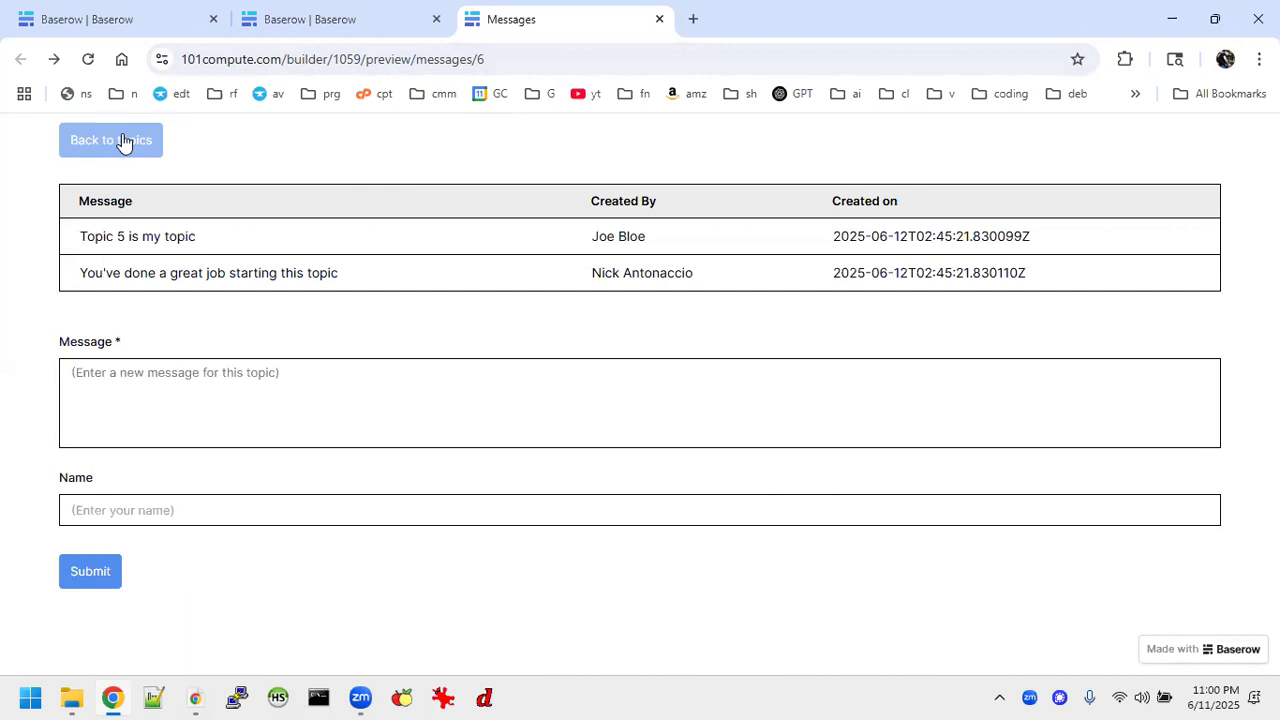
# Submit the message "I love topic 5!" with a first name in the previewed form.
pyautogui.click(153, 375)
pyautogui.write('I love topic 5!')
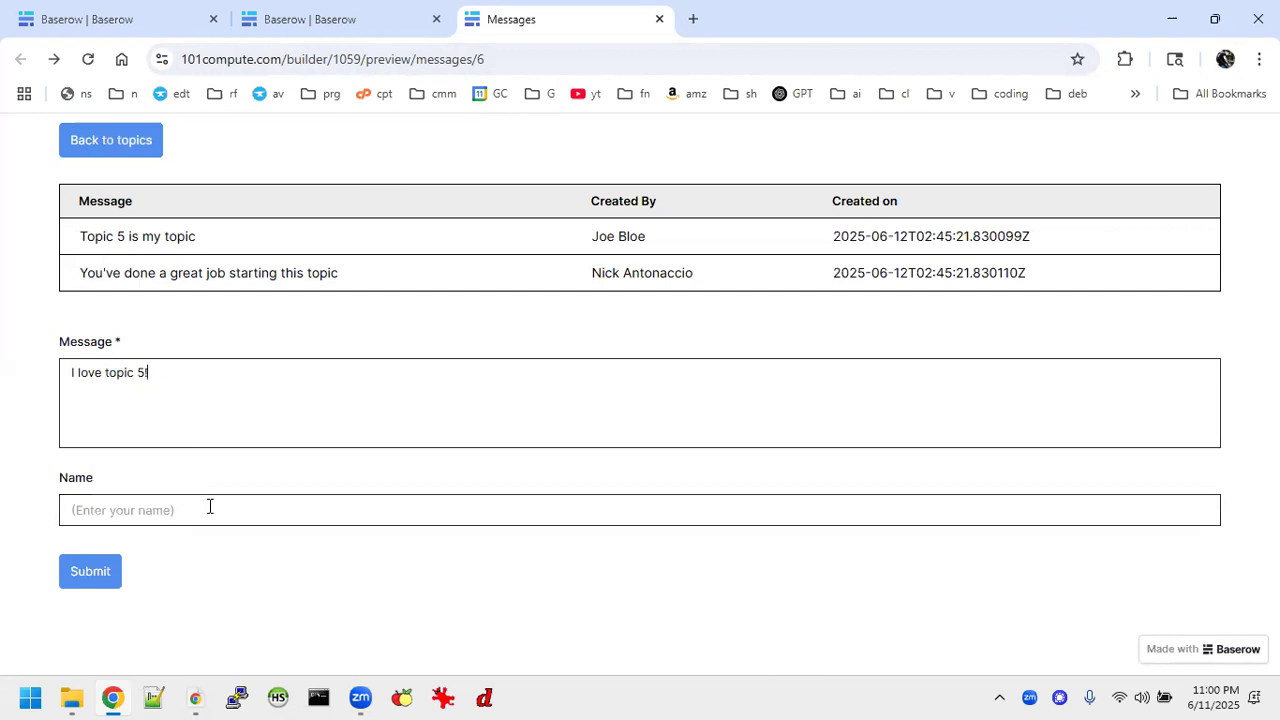
pyautogui.click(209, 506)
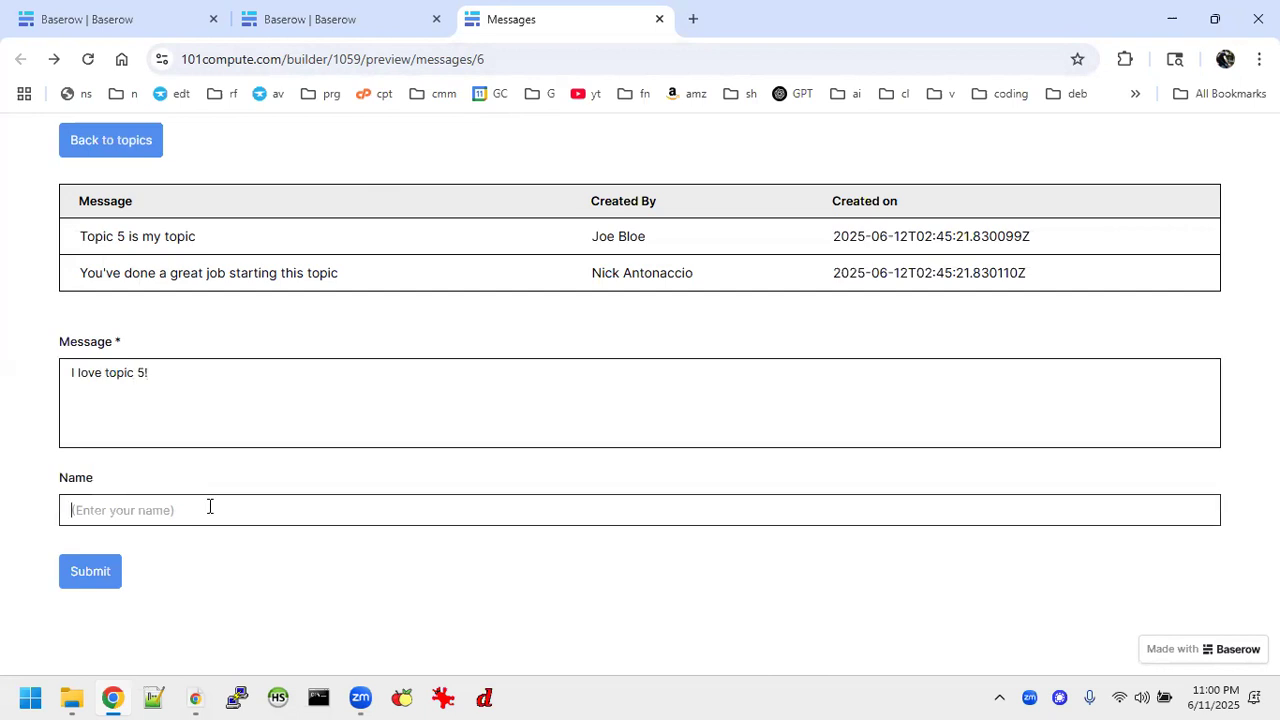
pyautogui.write('Phil')
pyautogui.click(90, 574)
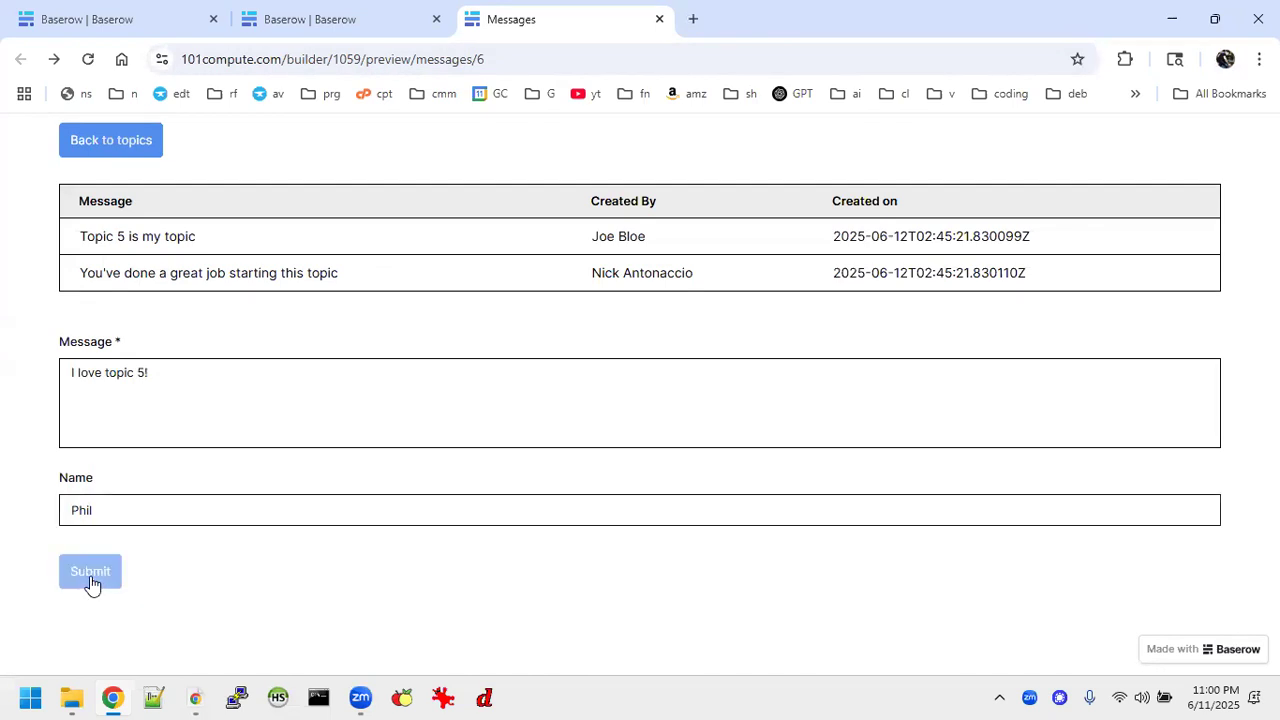
# Go back to the topics, open Topic 6's messages, and submit "Welcome to topic 6" with a full name.
pyautogui.click(109, 138)
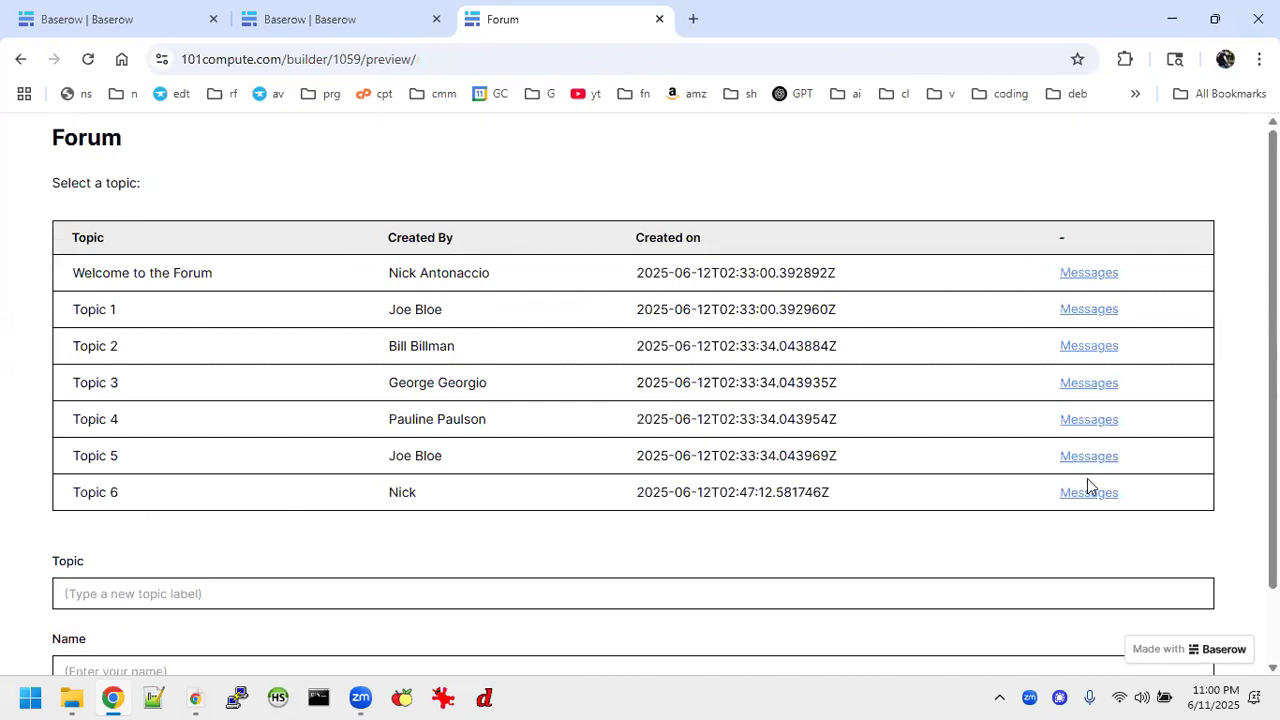
pyautogui.click(1110, 494)
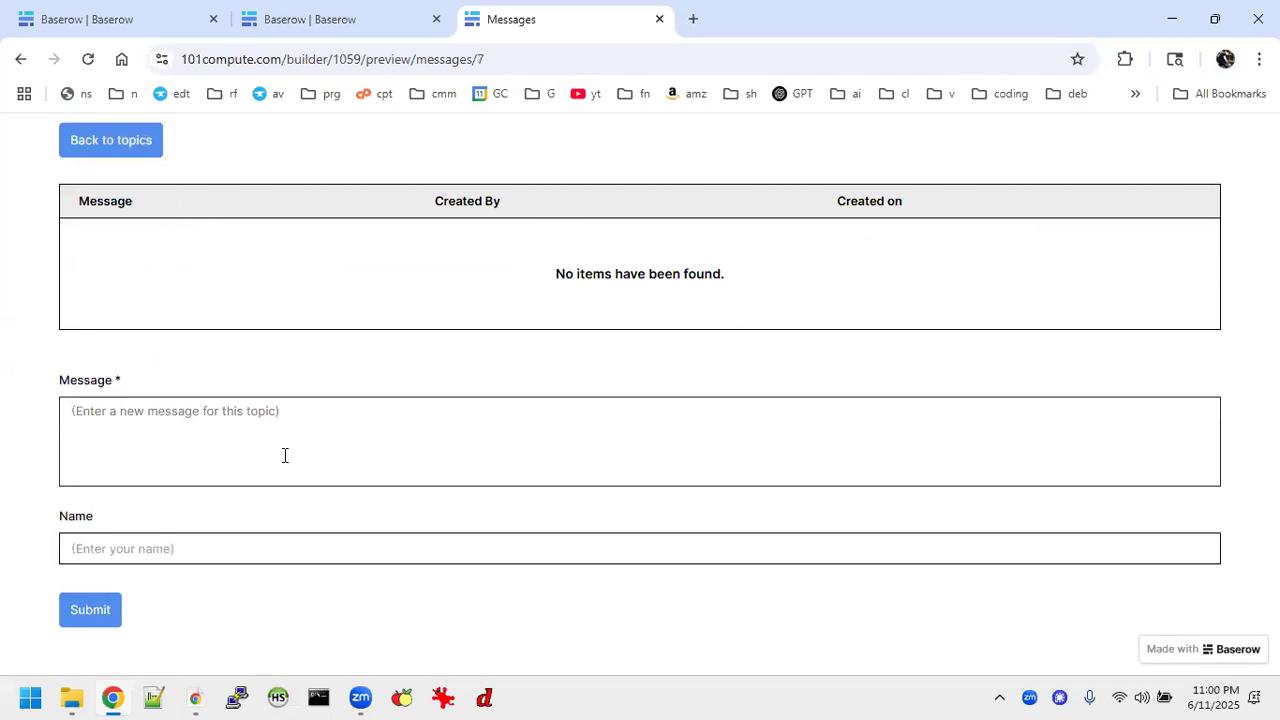
pyautogui.write('Welocm')
pyautogui.press('BackSpace')
pyautogui.press('BackSpace')
pyautogui.press('BackSpace')
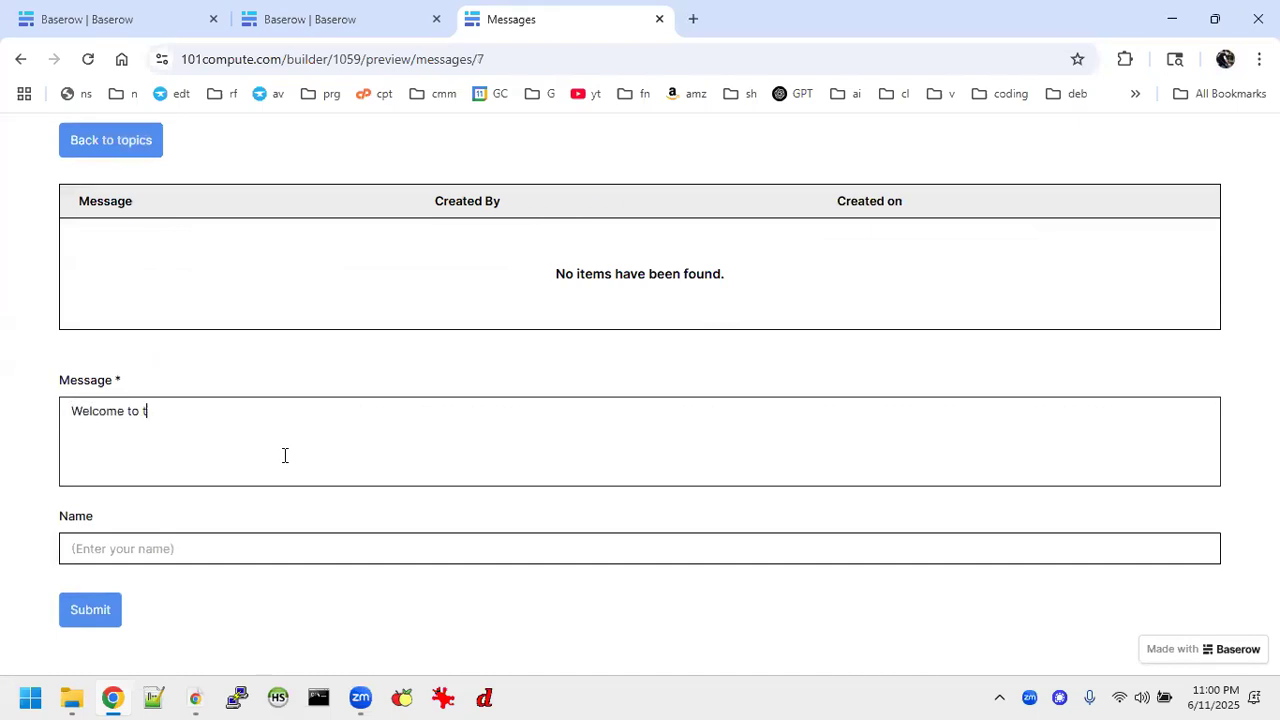
pyautogui.click(215, 554)
pyautogui.write('Pete Peters')
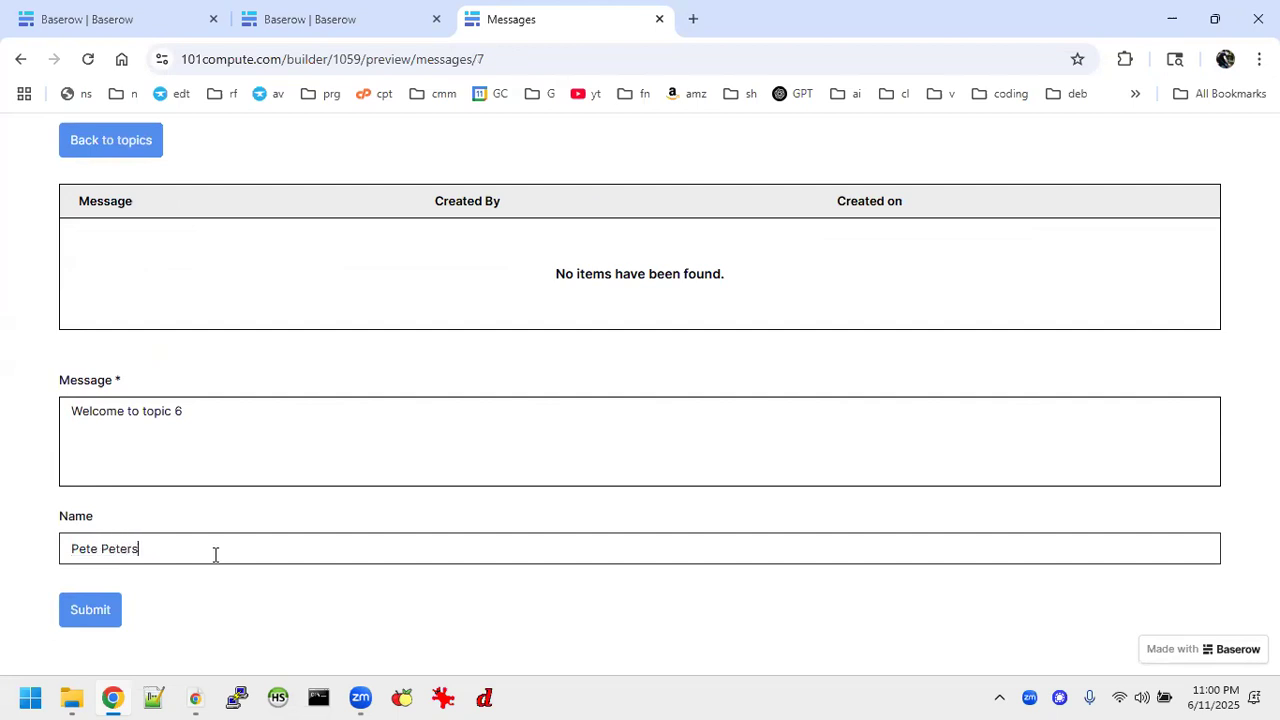
pyautogui.click(80, 609)
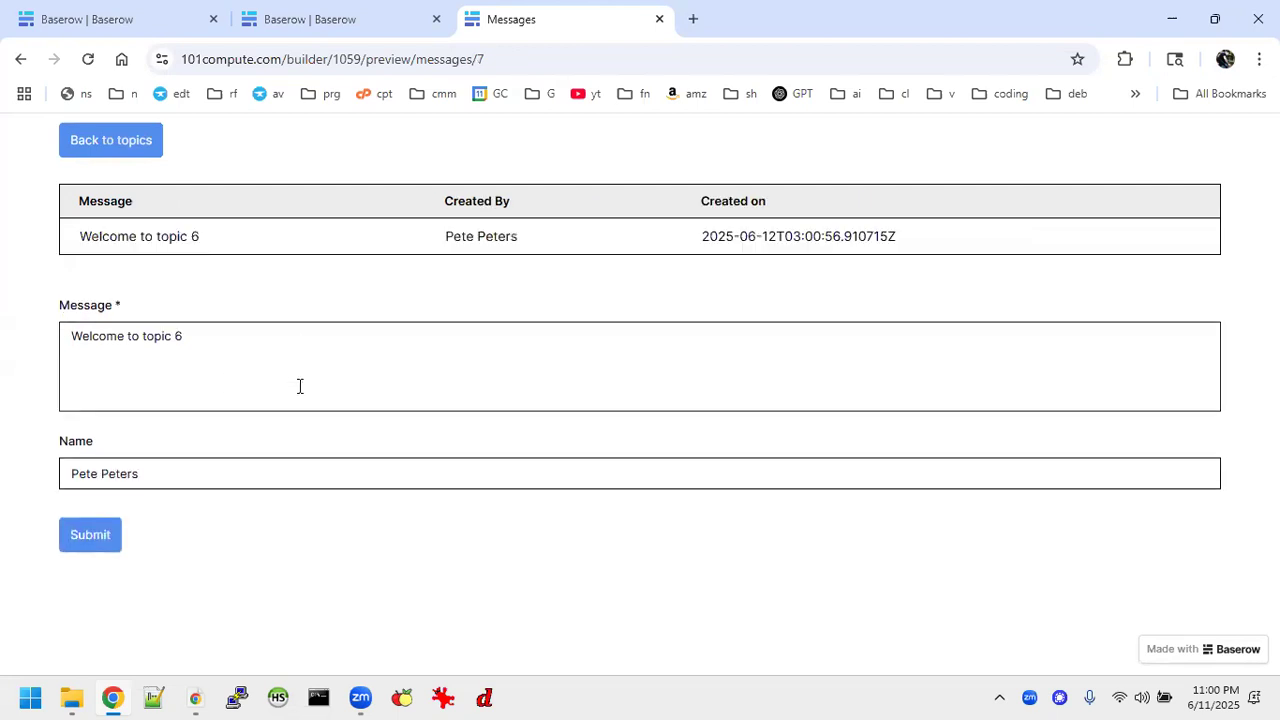
# Return to the topics list, reopen Topic 6's messages to check them, and review the previewed Forum page.
pyautogui.click(127, 148)
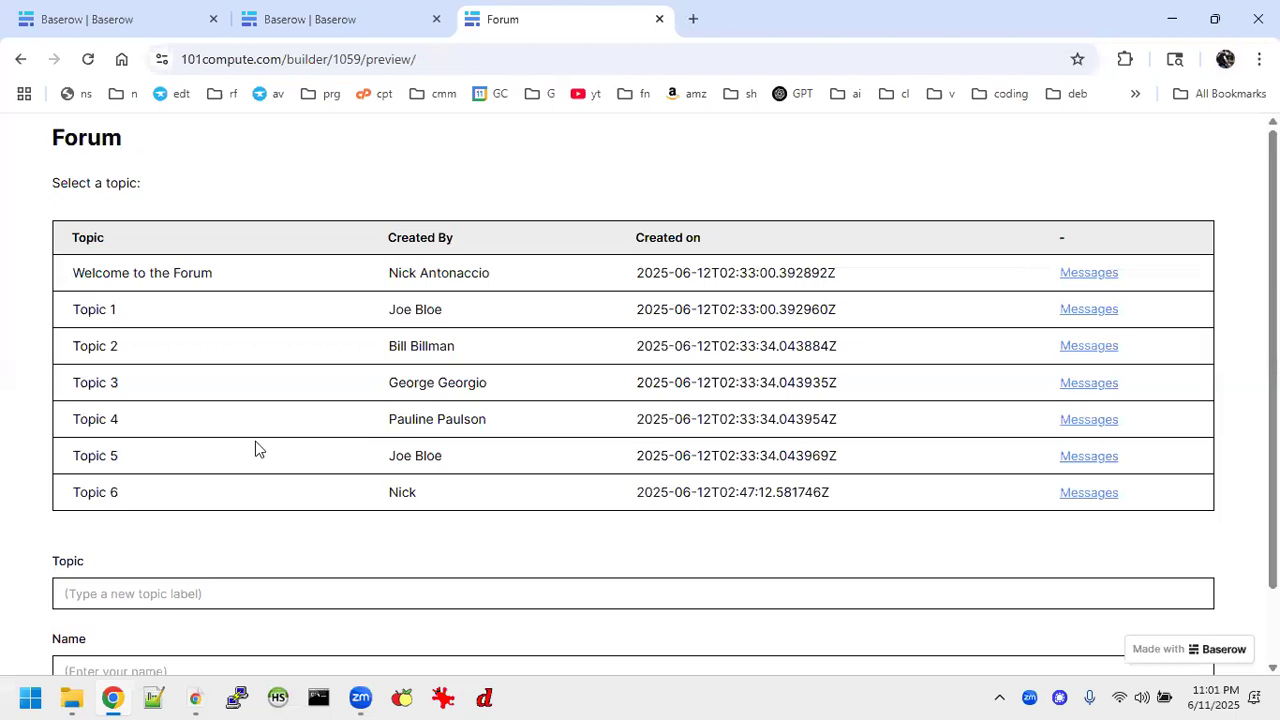
pyautogui.click(1106, 495)
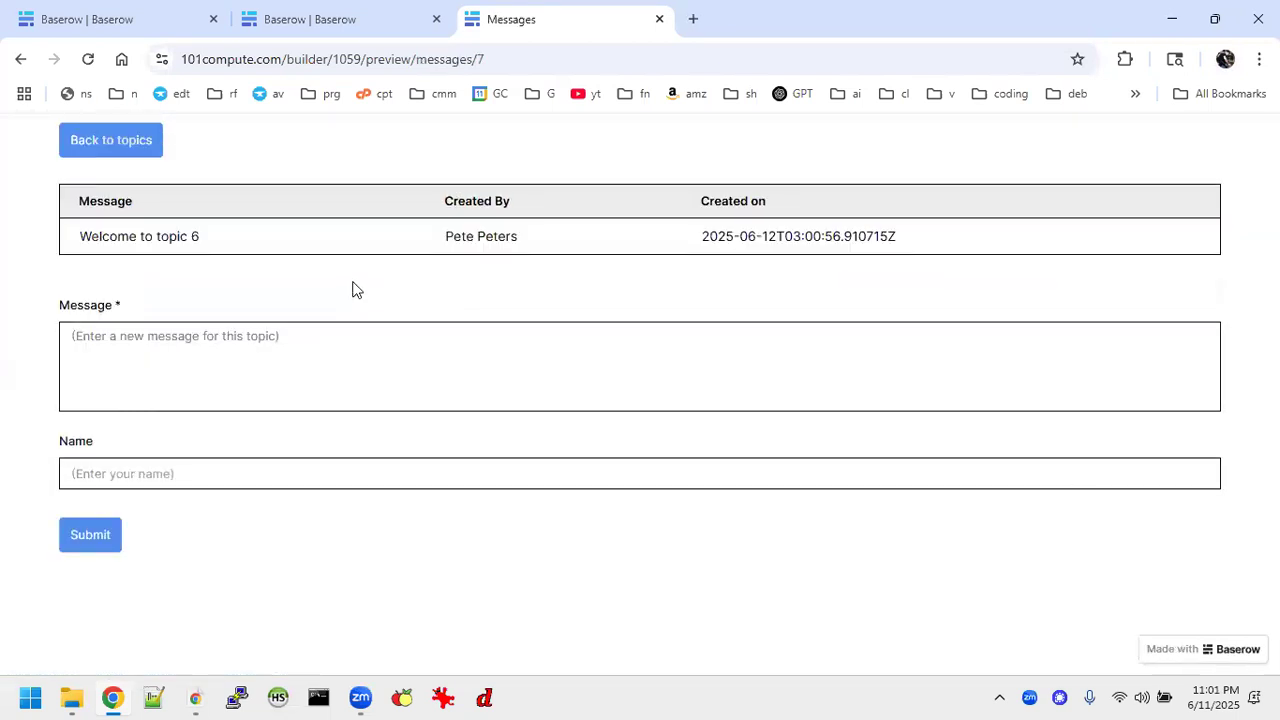
pyautogui.click(112, 143)
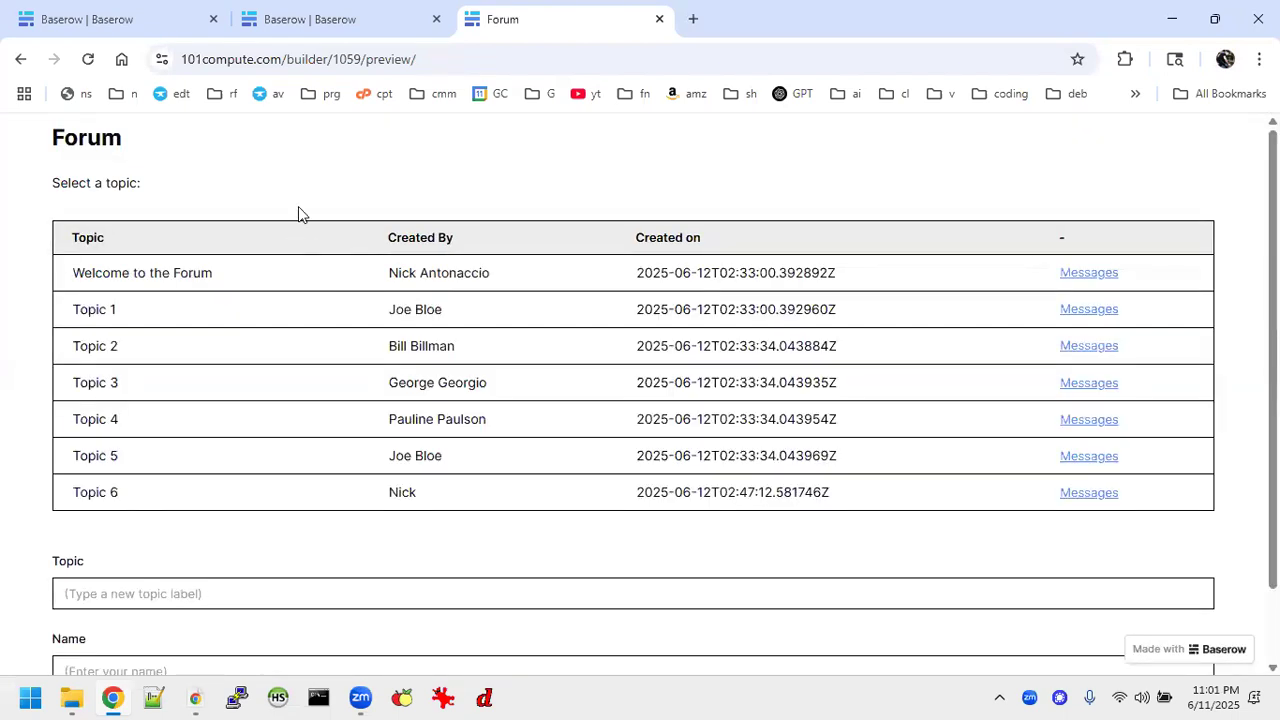
pyautogui.scroll(-1, 451, 257)
pyautogui.scroll(1, 451, 257)
pyautogui.scroll(-1, 451, 257)
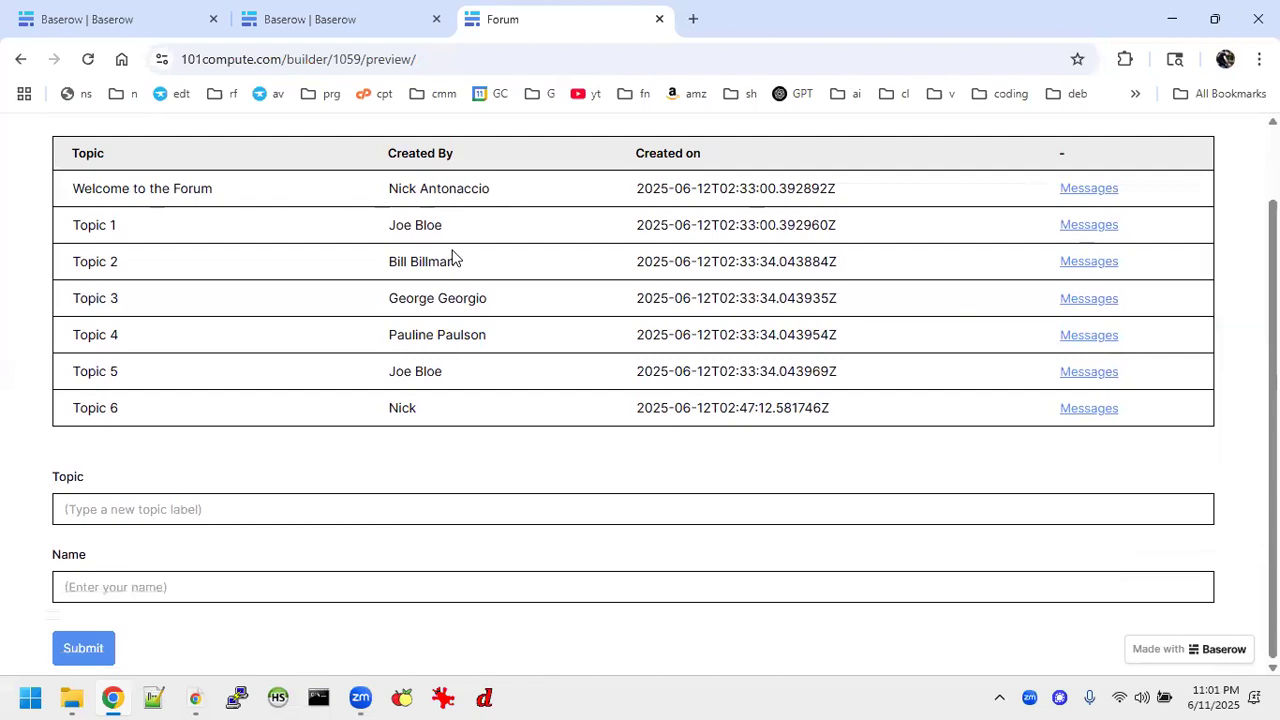
pyautogui.scroll(1, 451, 257)
pyautogui.scroll(-1, 451, 257)
# Create a snapshot of the Forum application in the Tutorial 3 Forum workspace and close the forum preview.
pyautogui.click(306, 19)
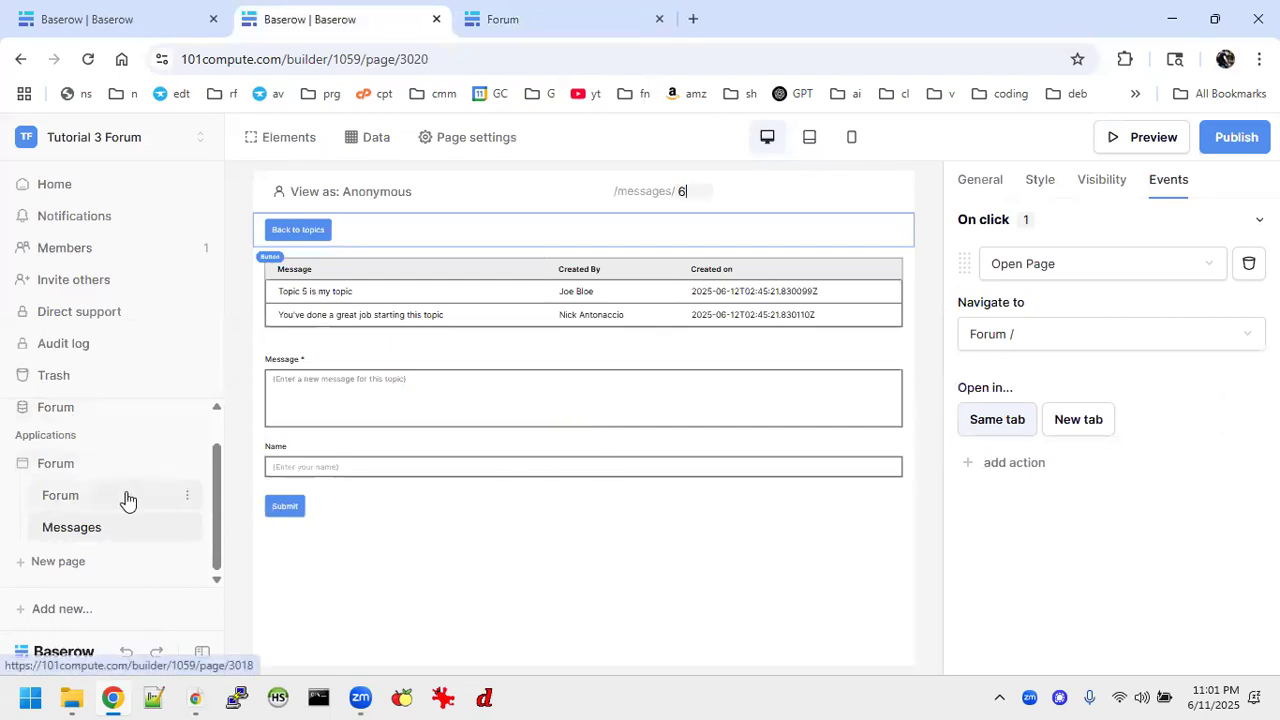
pyautogui.click(186, 495)
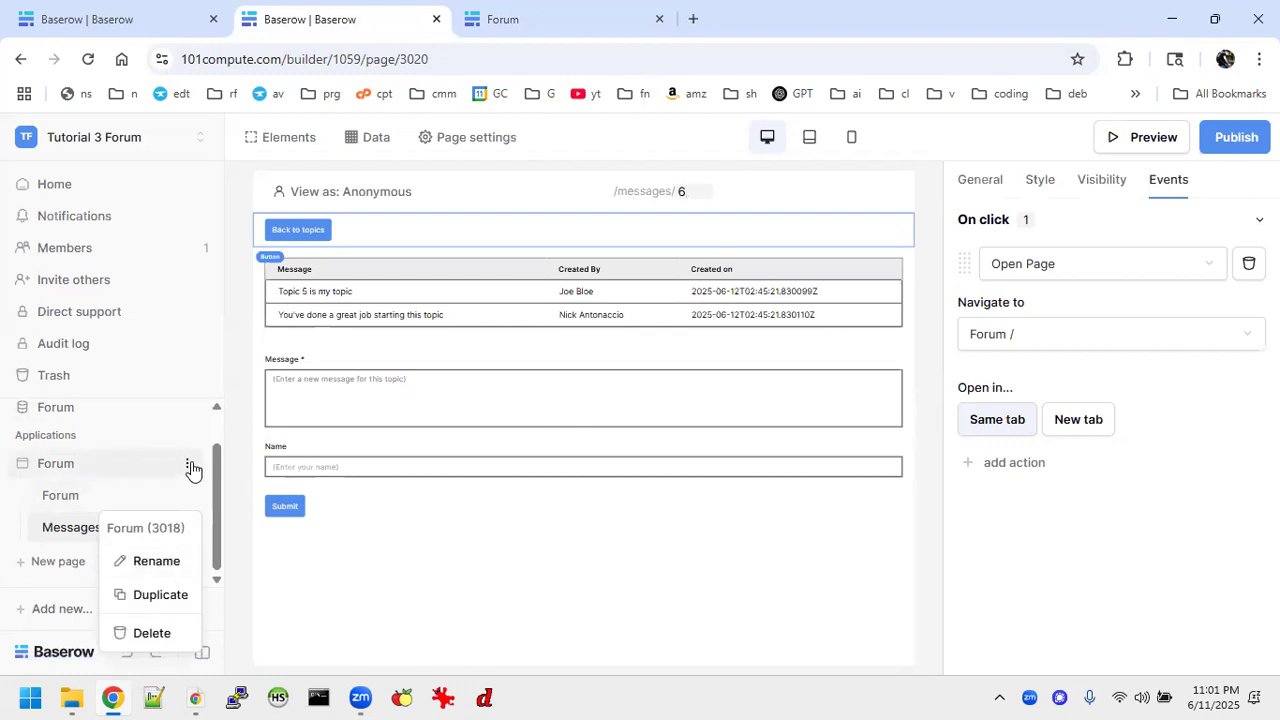
pyautogui.click(189, 466)
pyautogui.click(156, 389)
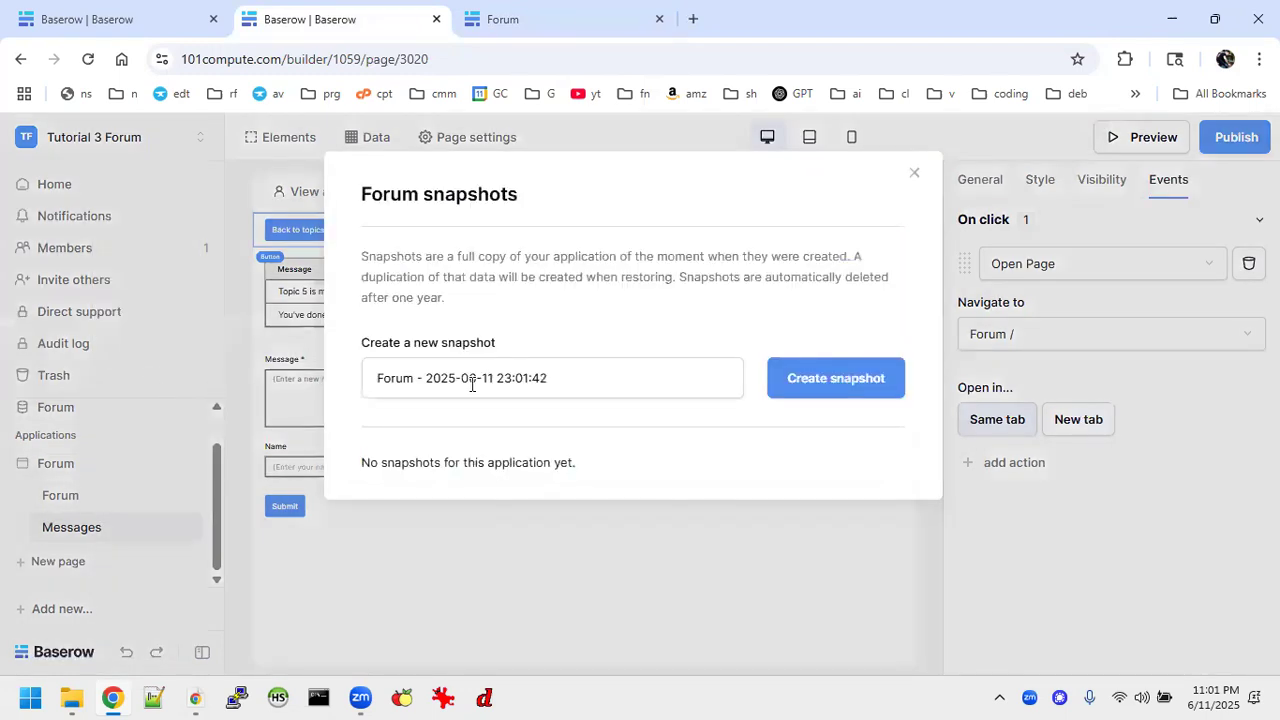
pyautogui.click(889, 385)
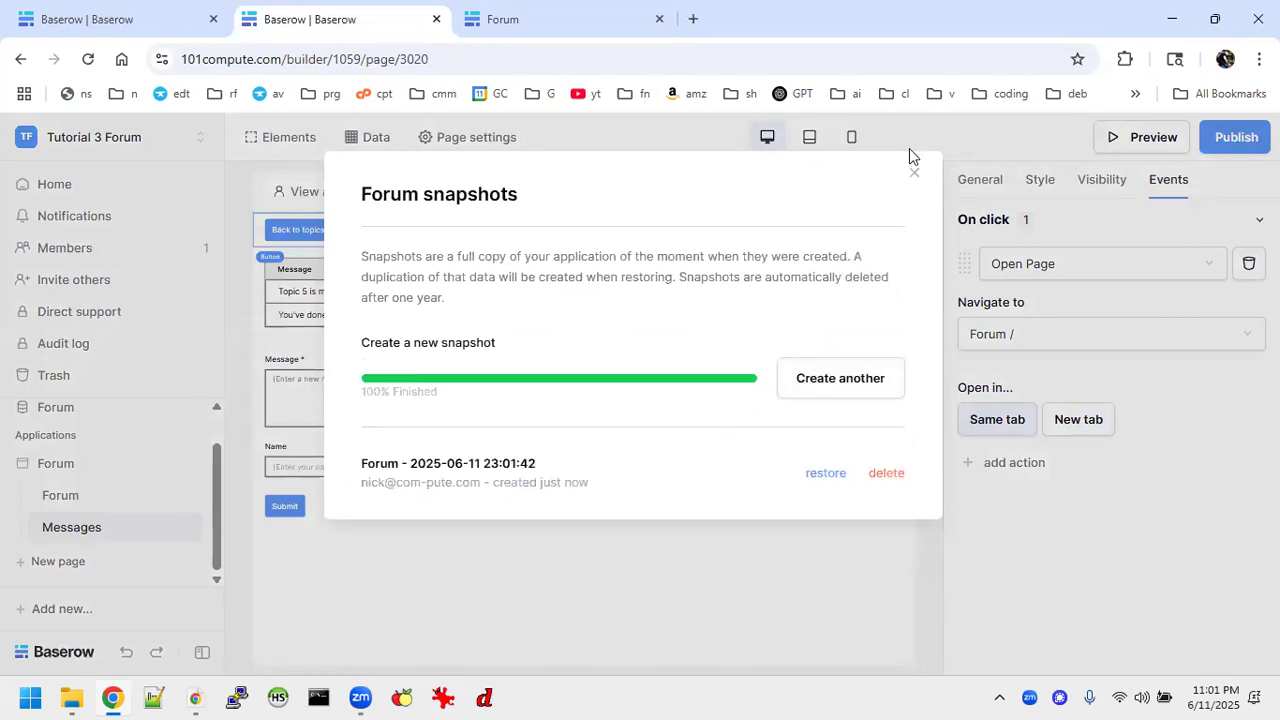
pyautogui.click(913, 176)
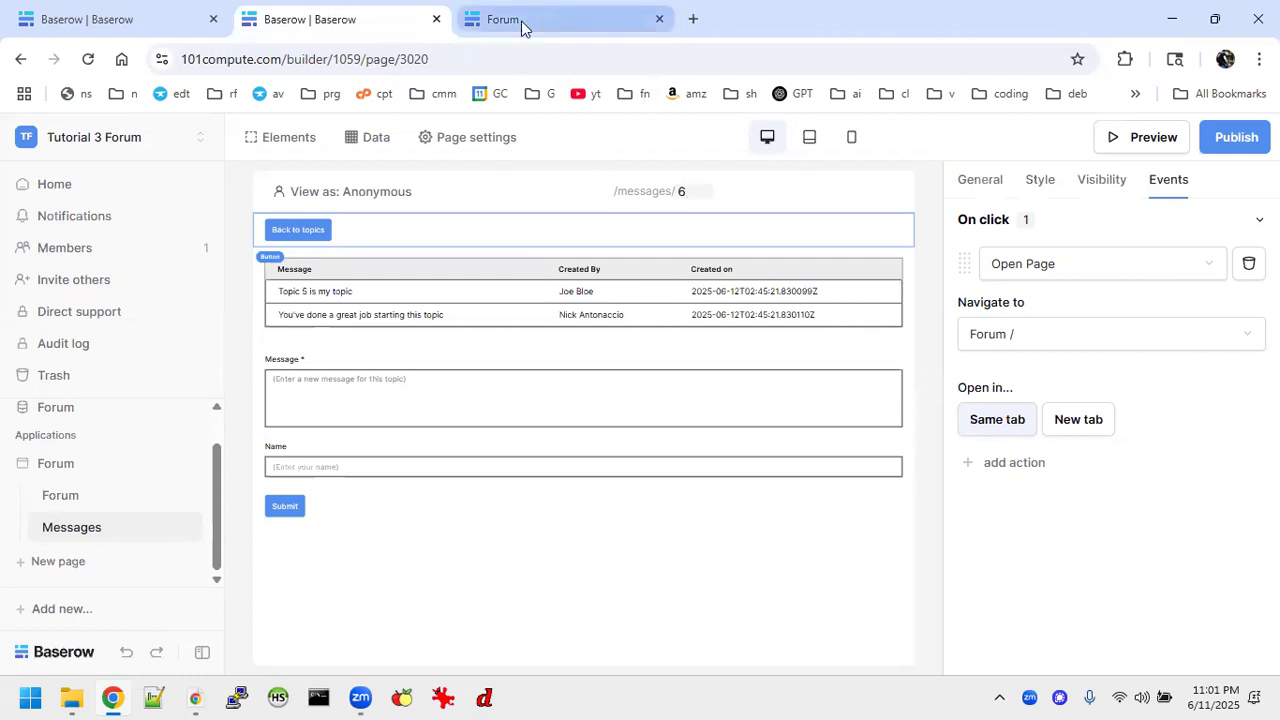
pyautogui.click(659, 19)
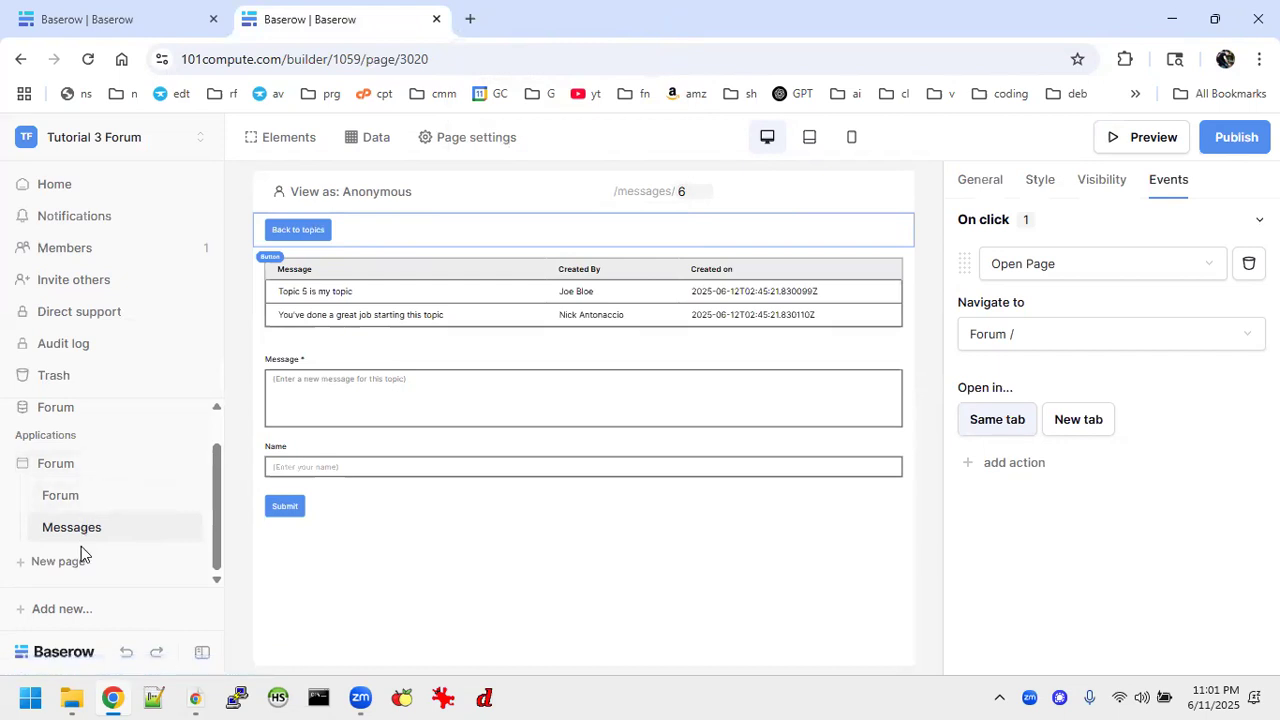
# Switch to the Forum Tutorials workspace and open the Forum page of the Forum Styled application.
pyautogui.click(75, 20)
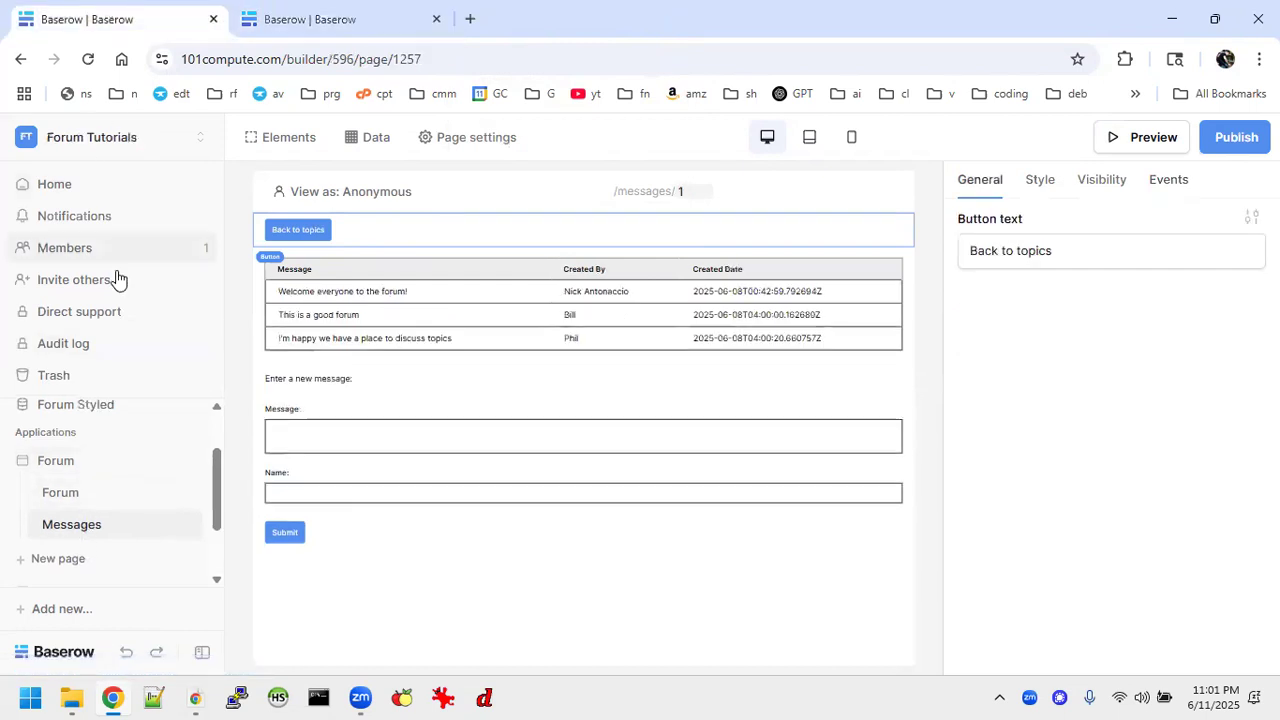
pyautogui.scroll(2, 100, 449)
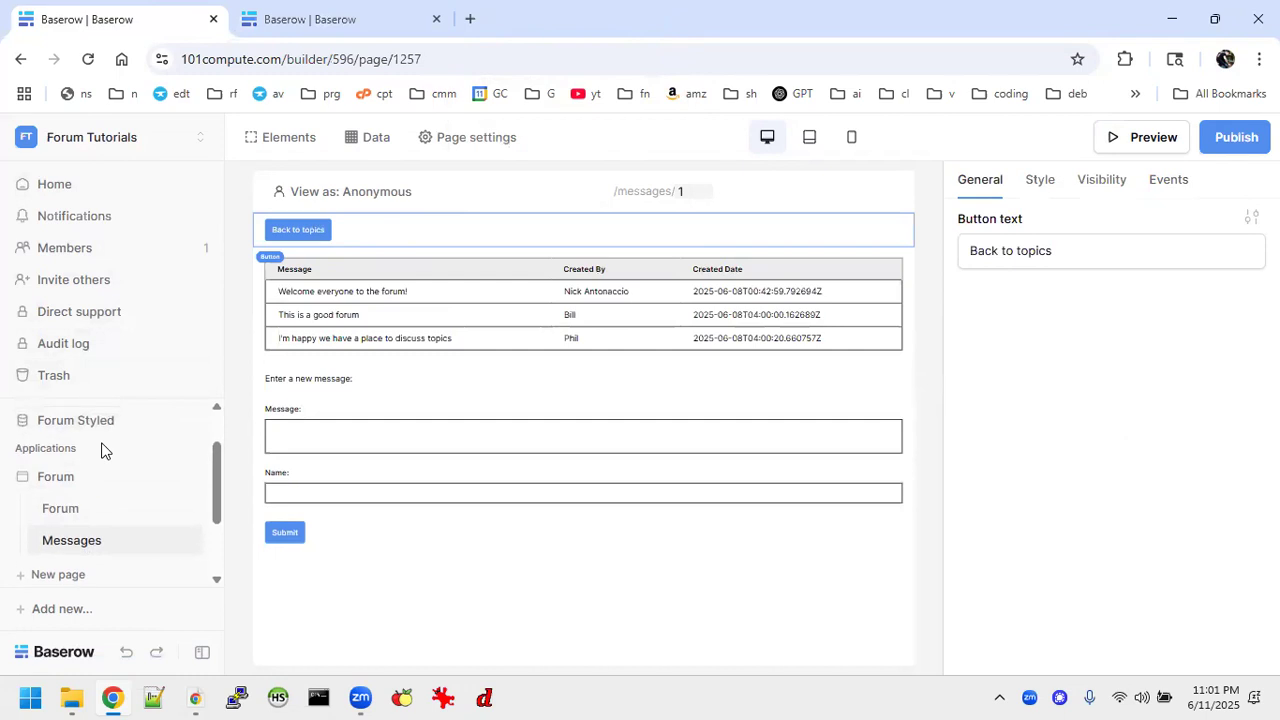
pyautogui.scroll(-2, 77, 532)
pyautogui.scroll(1, 90, 474)
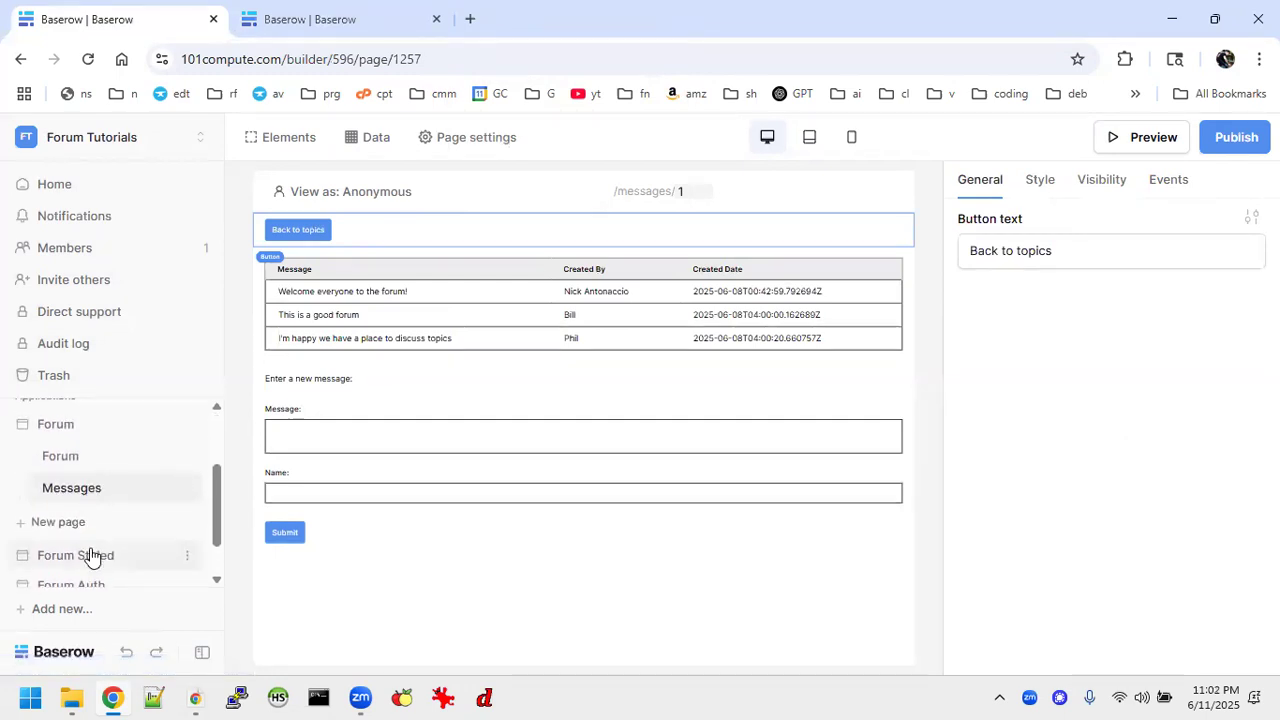
pyautogui.click(90, 554)
pyautogui.click(86, 491)
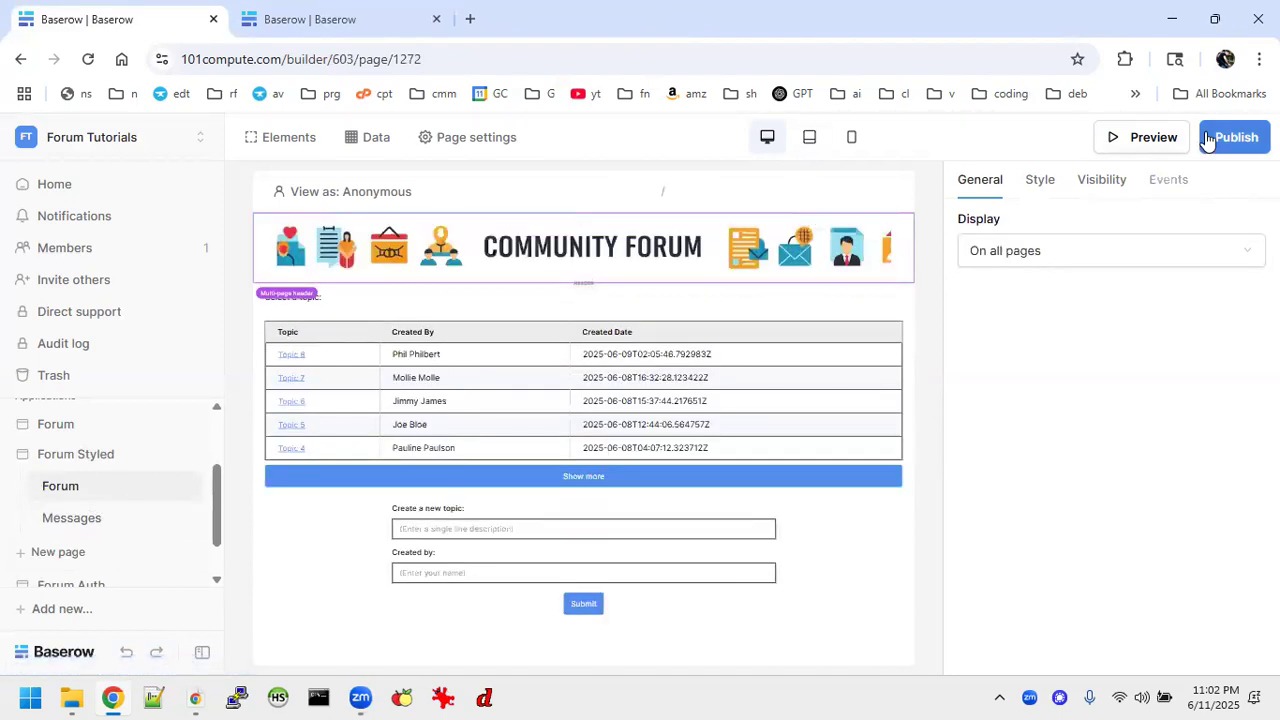
# Publish the Forum Styled application to forum.101compute.com and view the live site.
pyautogui.click(1234, 137)
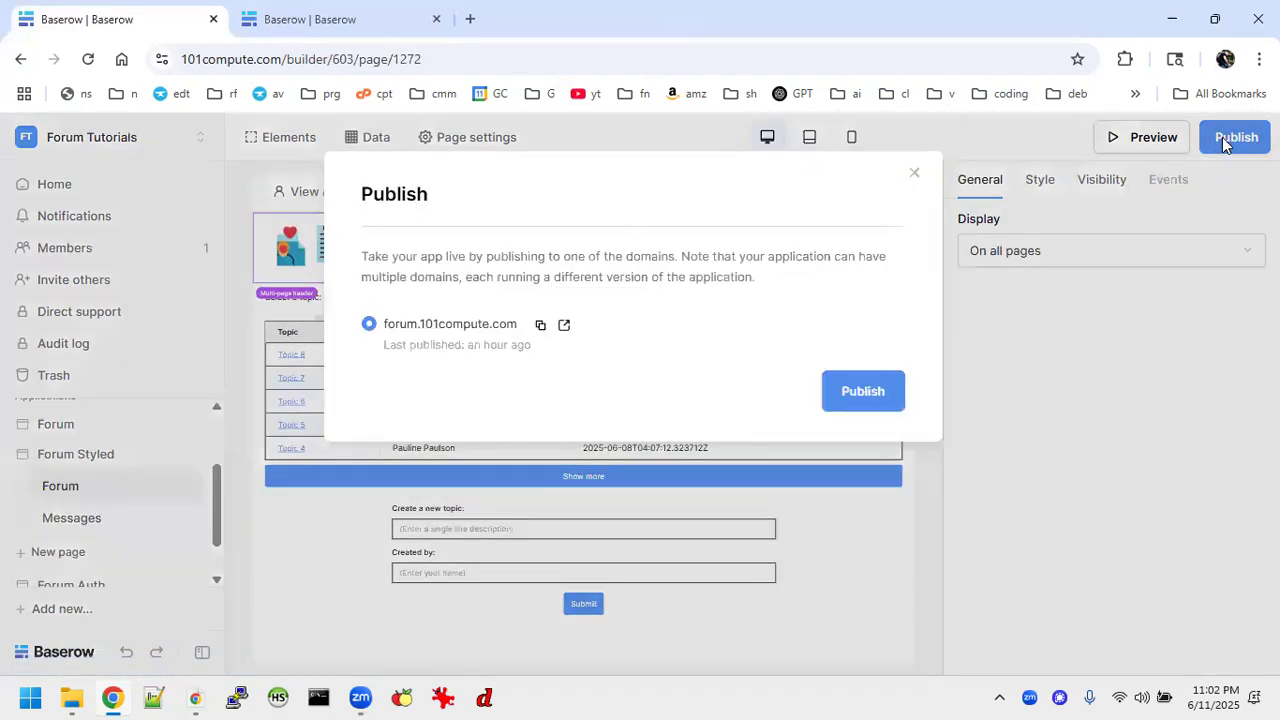
pyautogui.click(874, 395)
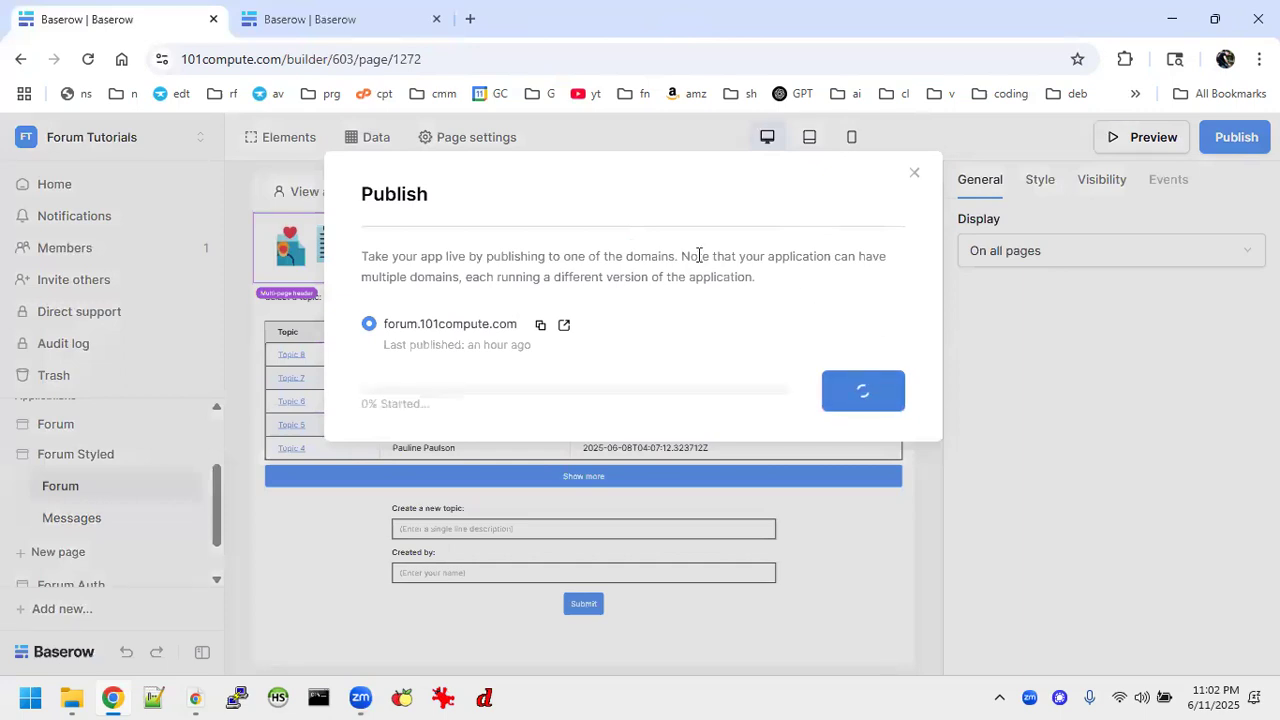
pyautogui.click(445, 456)
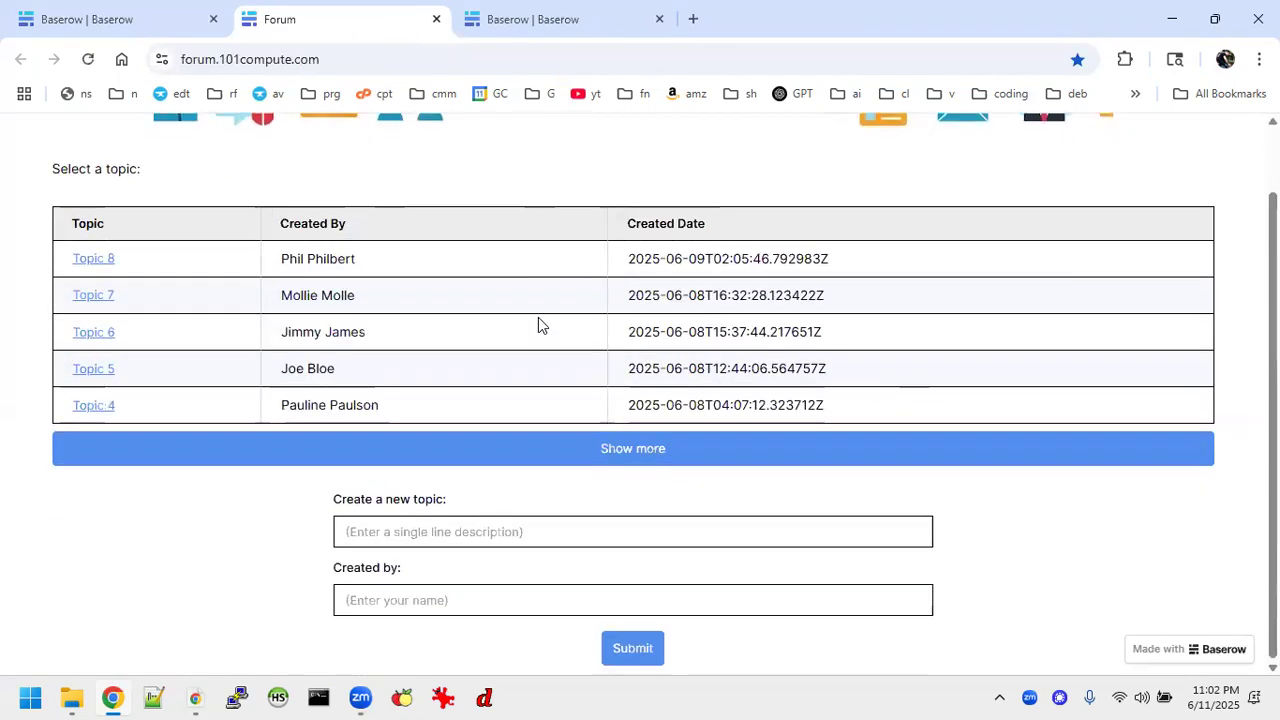
# Expand the live site's topic list, check Topic 8's messages, and go back to the topics.
pyautogui.scroll(-1, 538, 320)
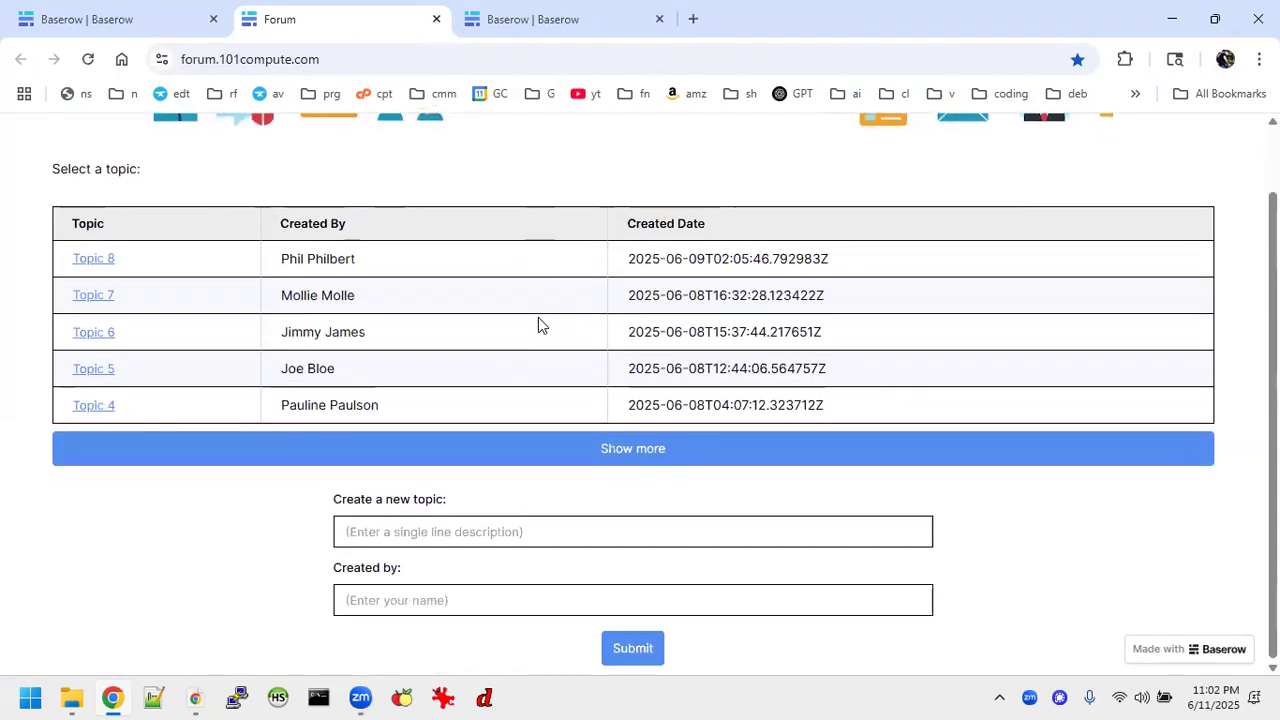
pyautogui.click(362, 448)
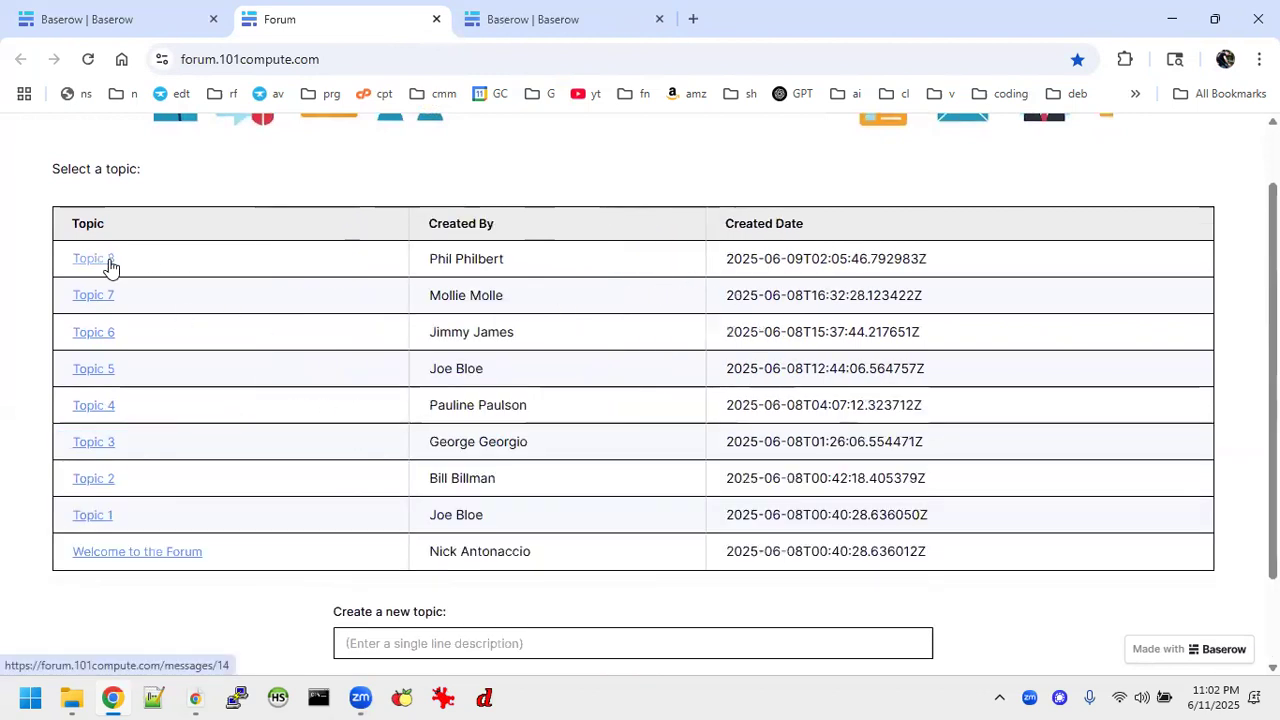
pyautogui.click(108, 261)
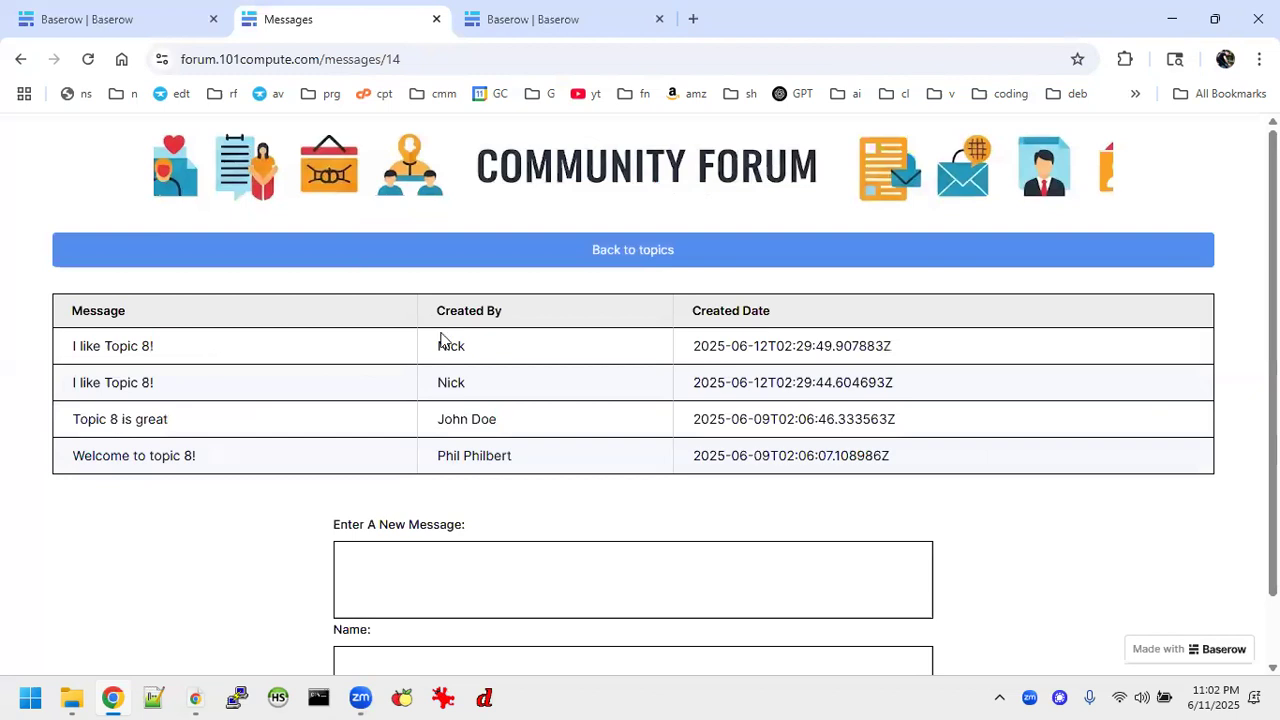
pyautogui.click(648, 262)
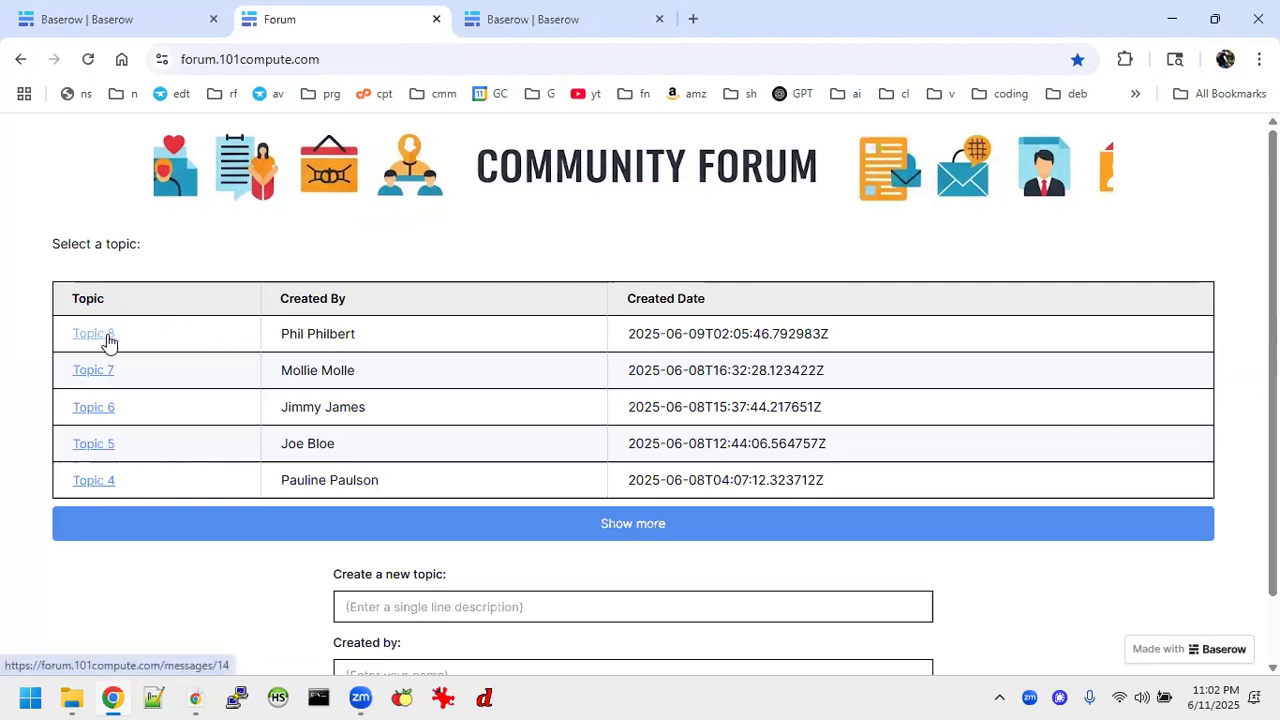
# Show more topics on the live forum, review the full page, and return to the Forum Styled page editor.
pyautogui.click(299, 523)
pyautogui.scroll(-3, 440, 477)
pyautogui.scroll(3, 440, 477)
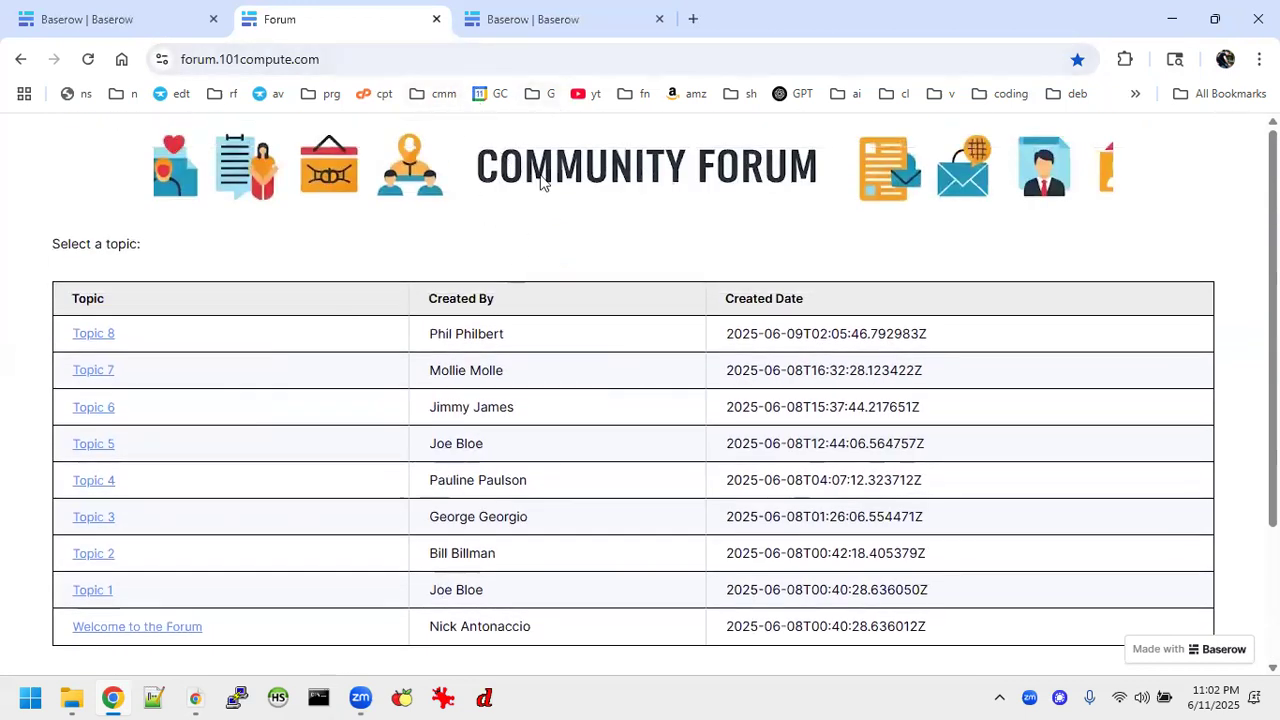
pyautogui.click(437, 20)
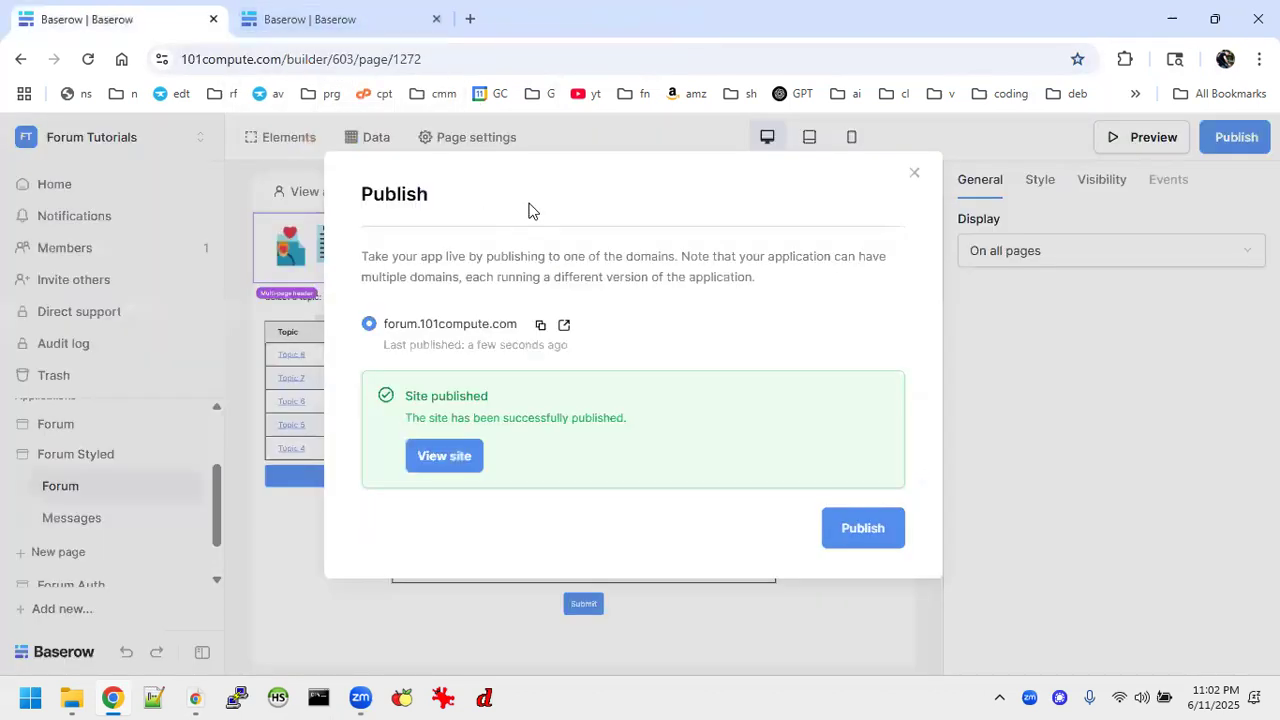
pyautogui.click(914, 174)
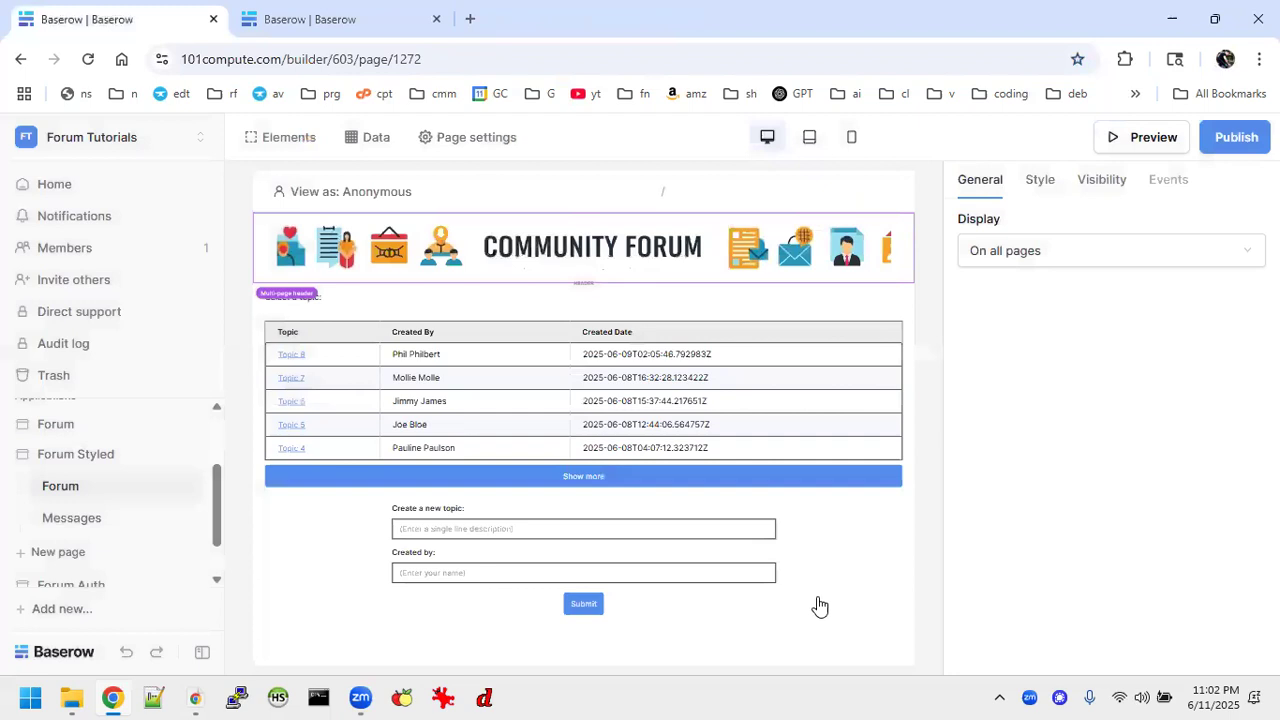